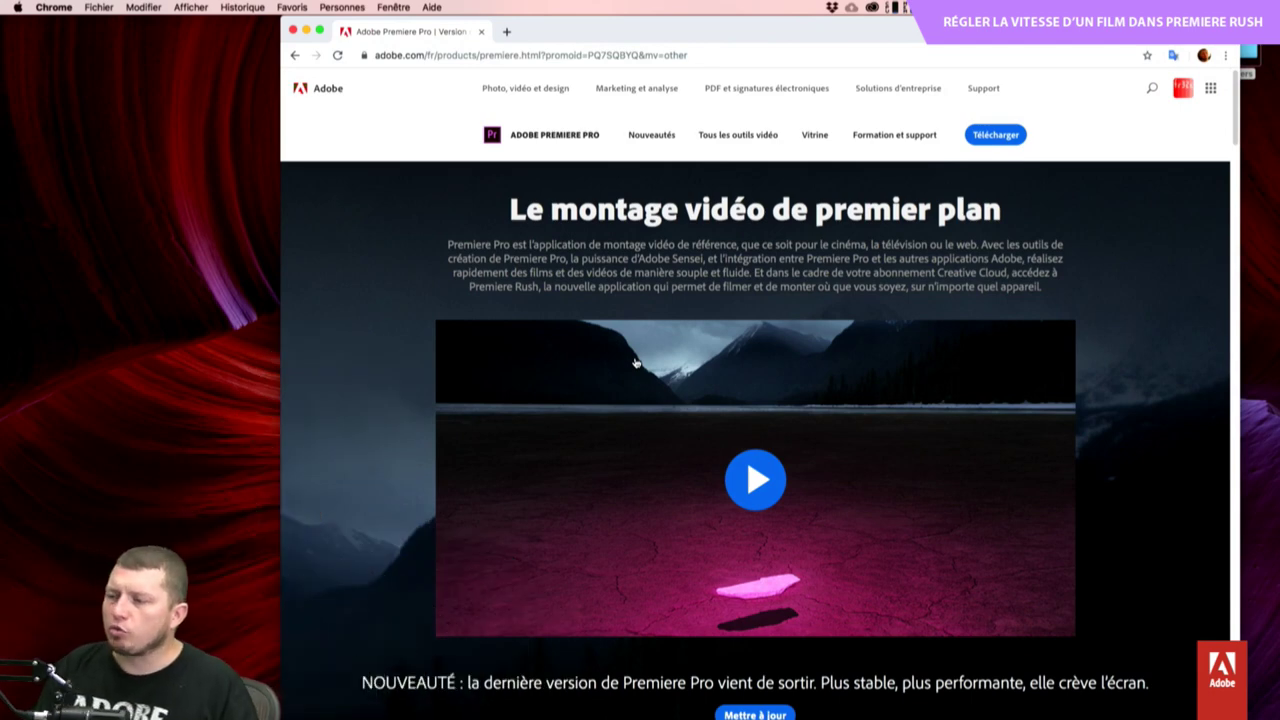
Open the AdobeFrance YouTube channel's videos page in a new browser tab.
{"action": "scroll", "coordinate": [597, 109], "scroll_direction": "up", "scroll_amount": 2}
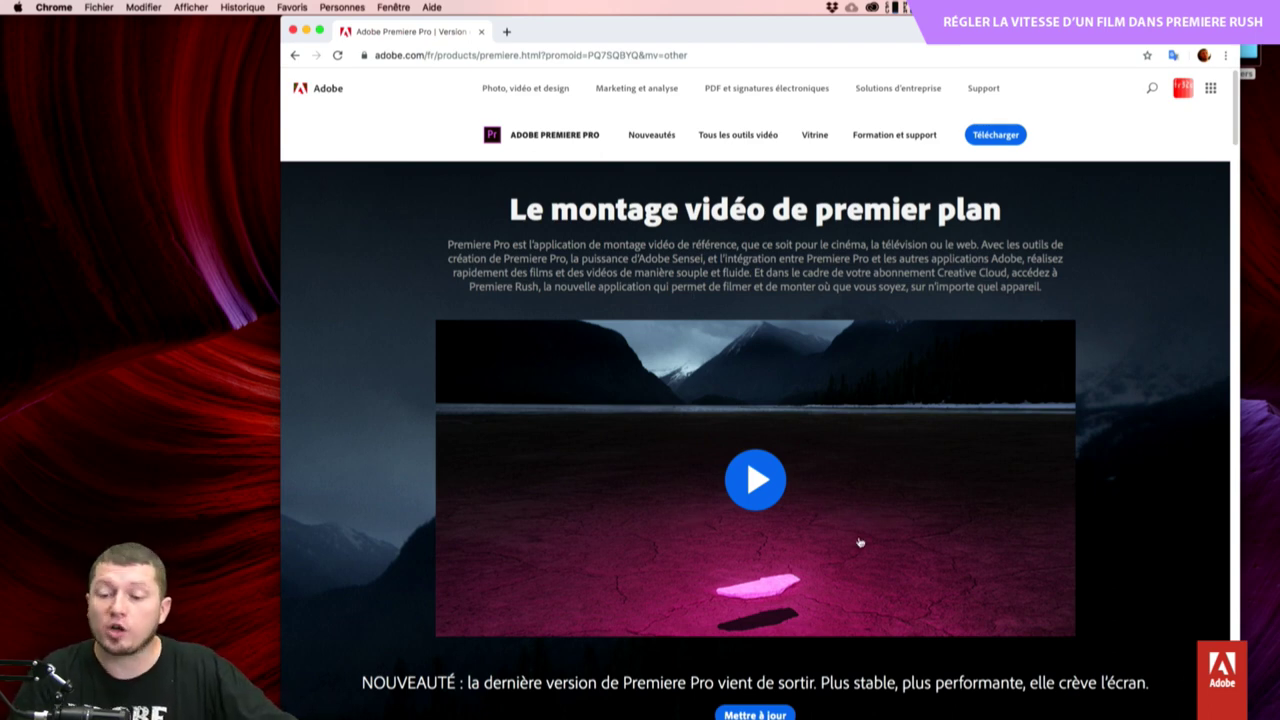
{"action": "scroll", "coordinate": [860, 542], "scroll_direction": "down", "scroll_amount": 3}
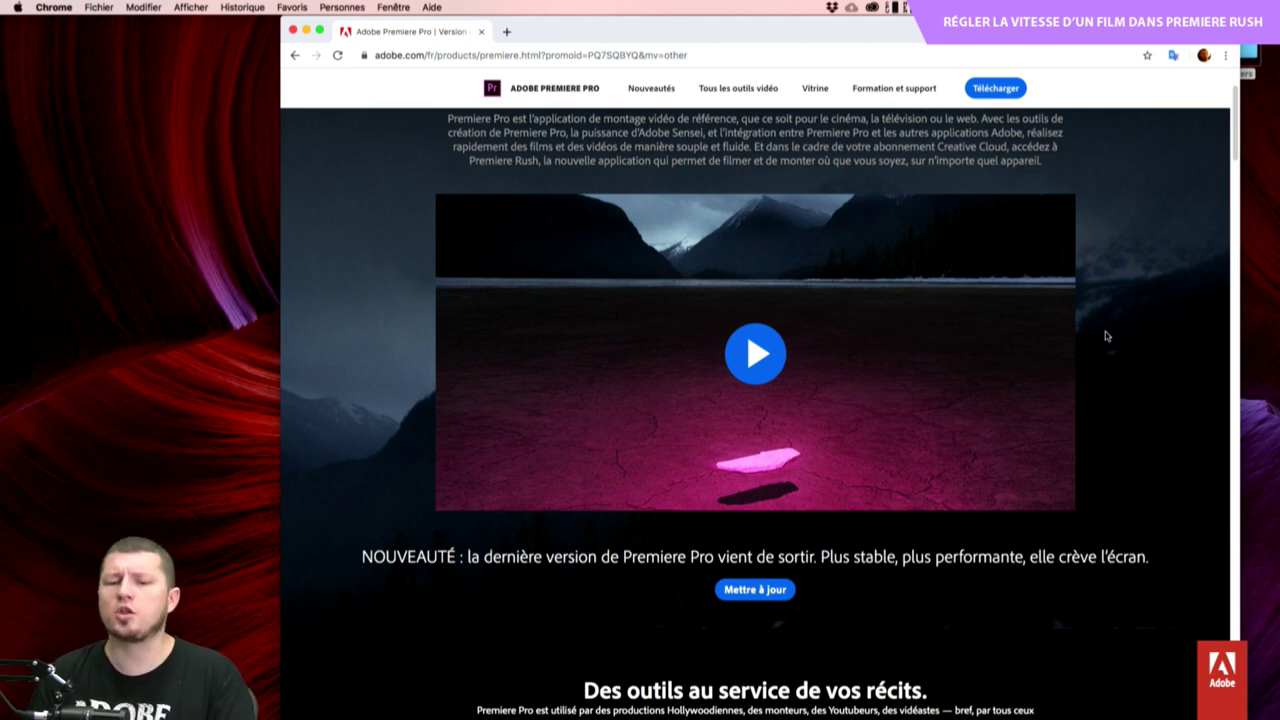
{"action": "key", "text": "super+t"}
{"action": "type", "text": "y"}
{"action": "key", "text": "Return"}
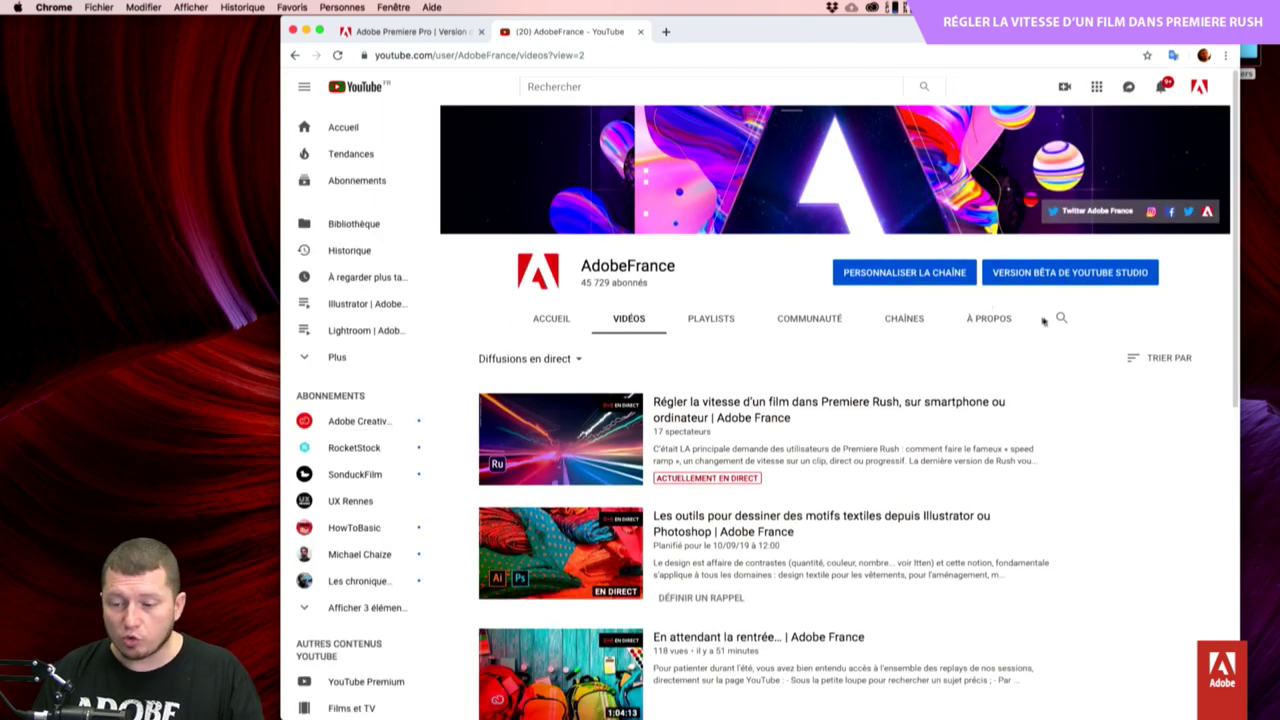
Search within the AdobeFrance channel for "premiere".
{"action": "left_click", "coordinate": [1062, 318]}
{"action": "type", "text": "prem"}
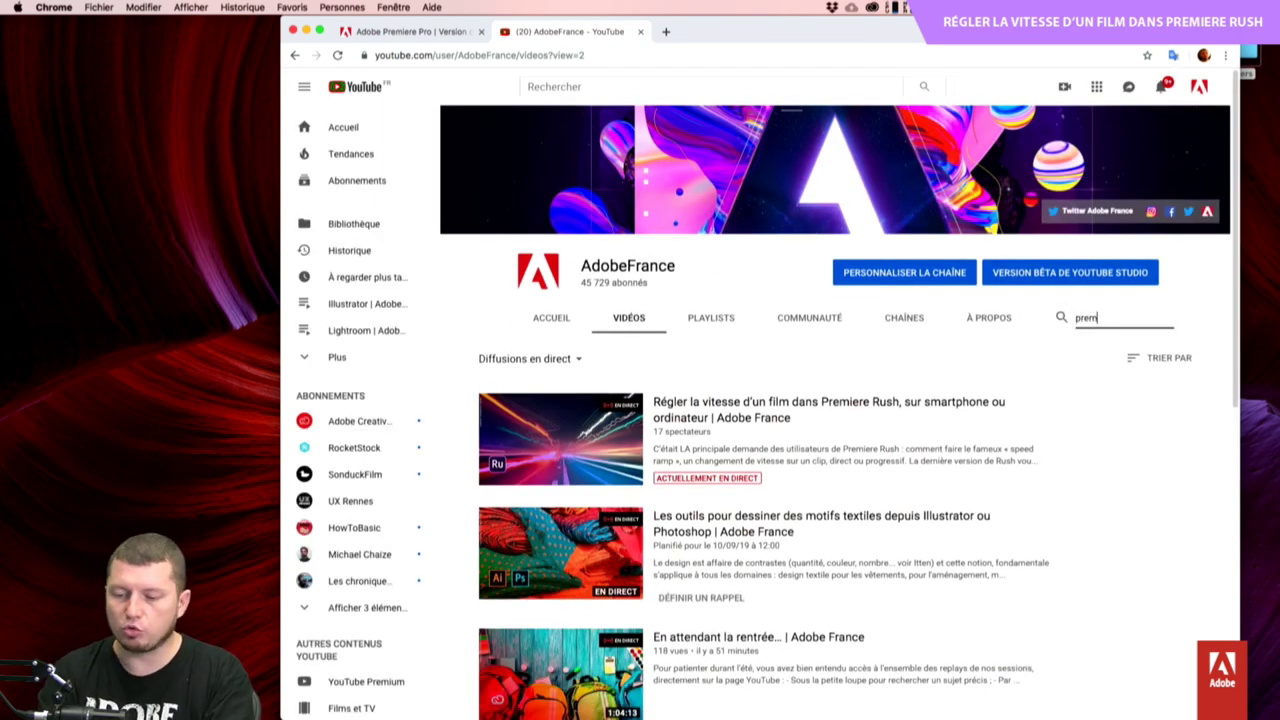
{"action": "type", "text": "iere"}
{"action": "key", "text": "Return"}
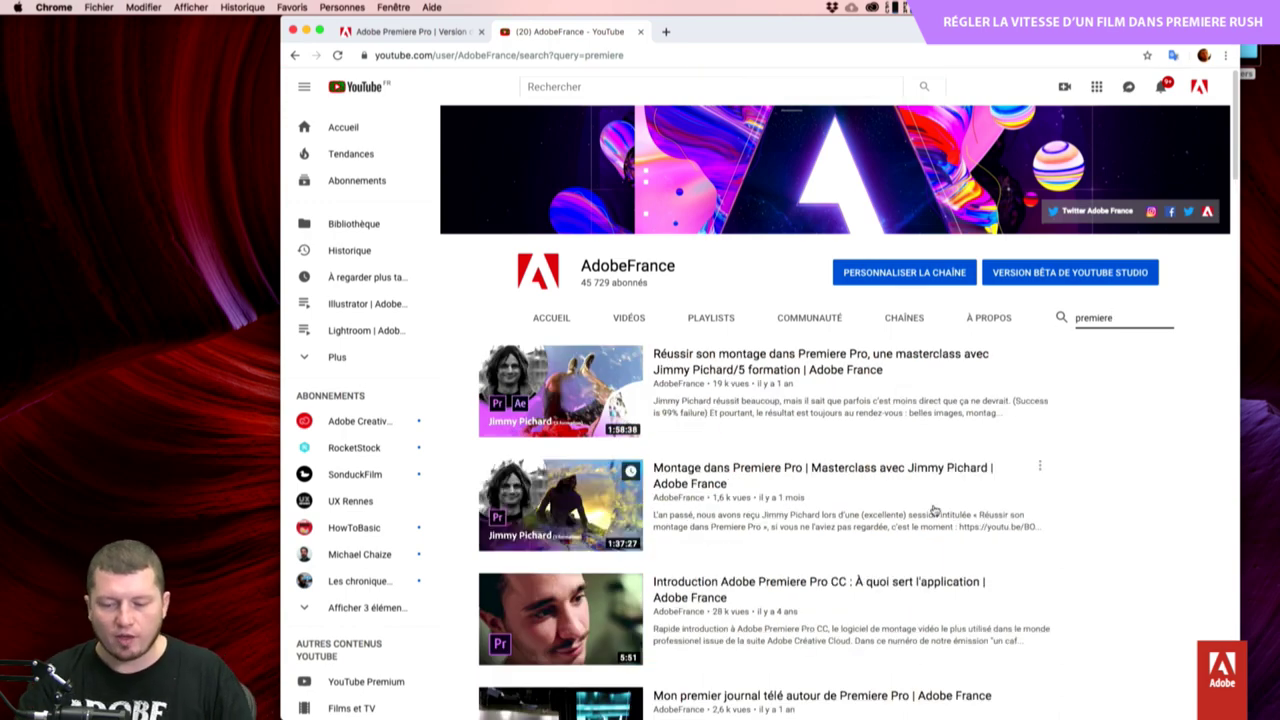
Look through the channel's Premiere search results, covering the masterclasses, titling, transition and After Effects videos, and return to the first result.
{"action": "scroll", "coordinate": [1061, 502], "scroll_direction": "down", "scroll_amount": 3}
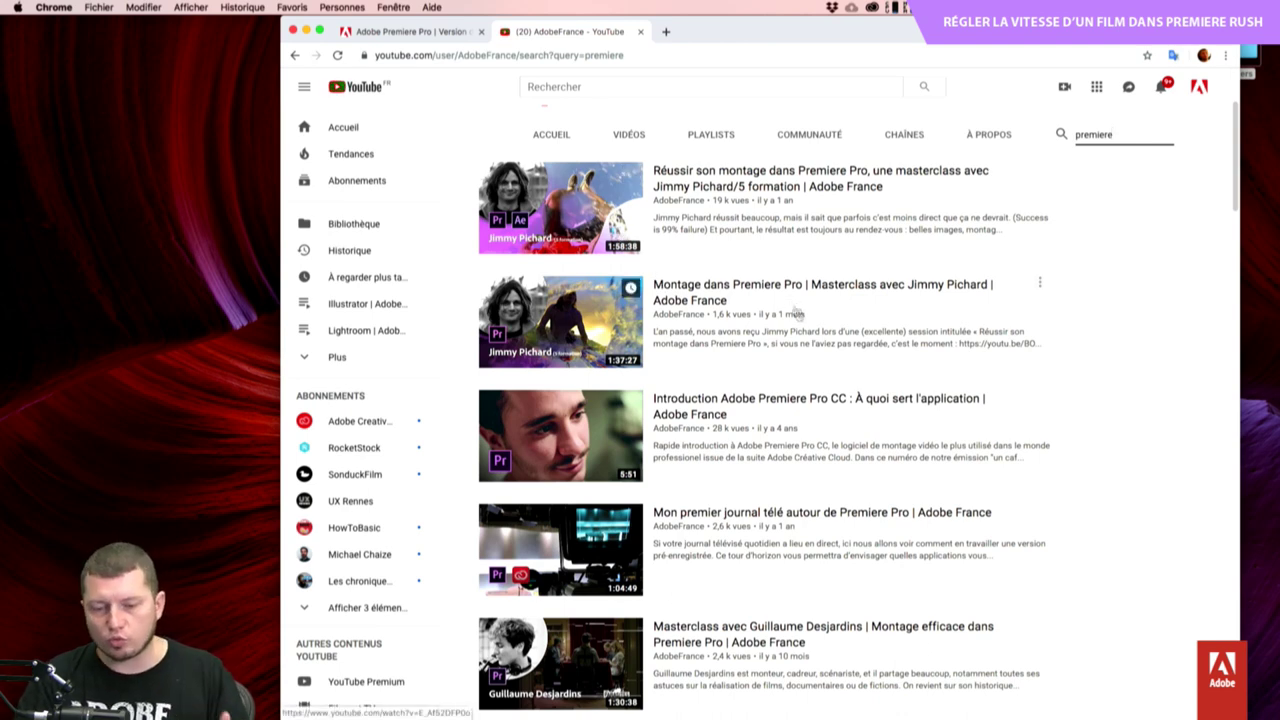
{"action": "scroll", "coordinate": [808, 334], "scroll_direction": "down", "scroll_amount": 1}
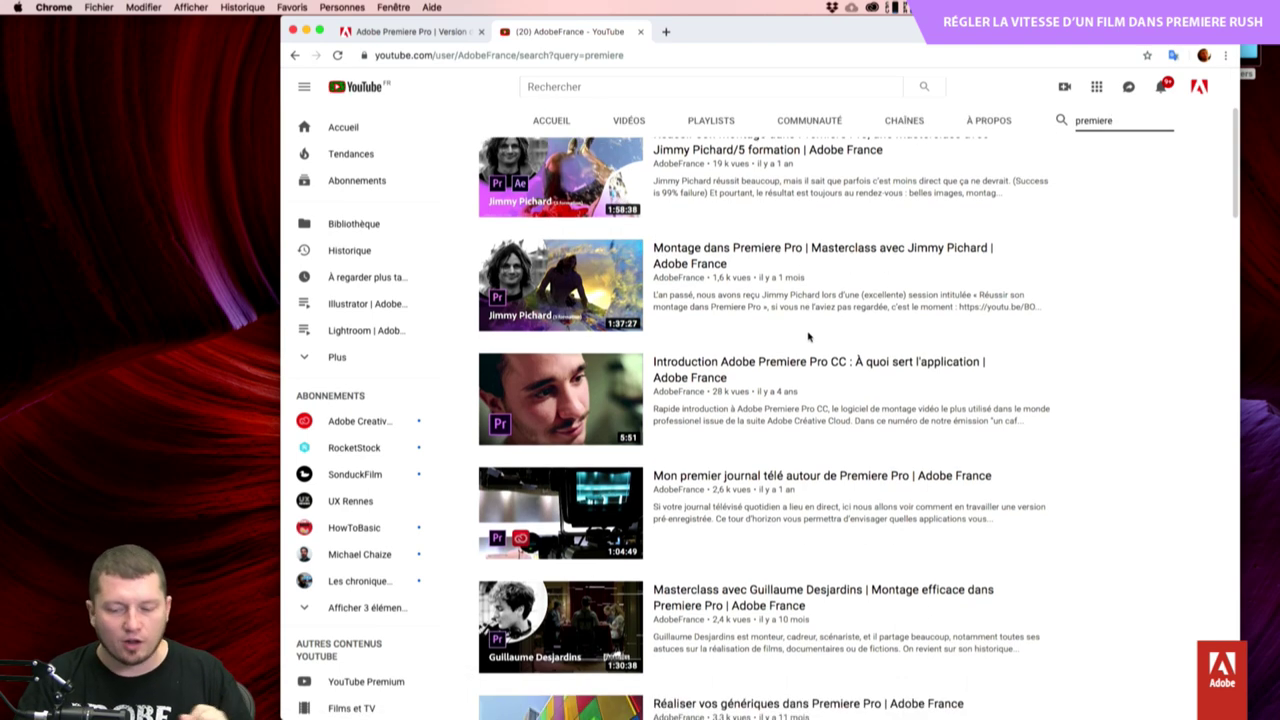
{"action": "scroll", "coordinate": [808, 336], "scroll_direction": "down", "scroll_amount": 5}
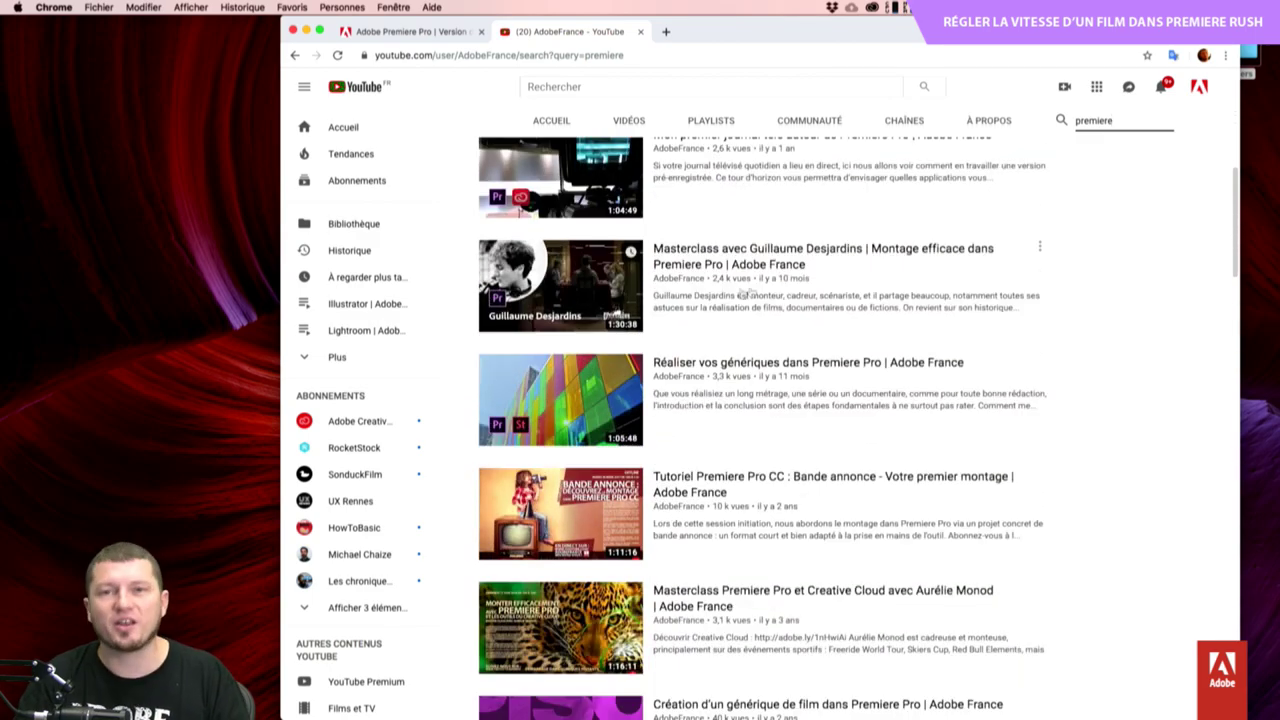
{"action": "scroll", "coordinate": [791, 500], "scroll_direction": "down", "scroll_amount": 3}
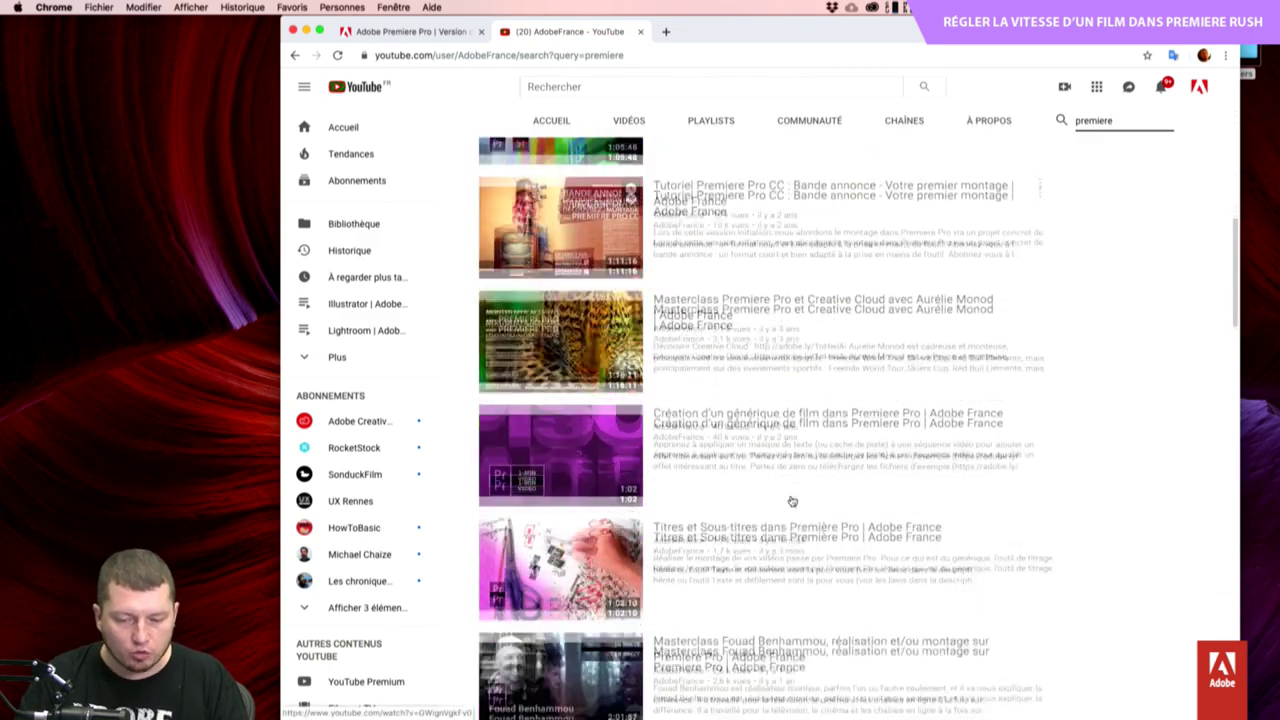
{"action": "scroll", "coordinate": [791, 497], "scroll_direction": "up", "scroll_amount": 3}
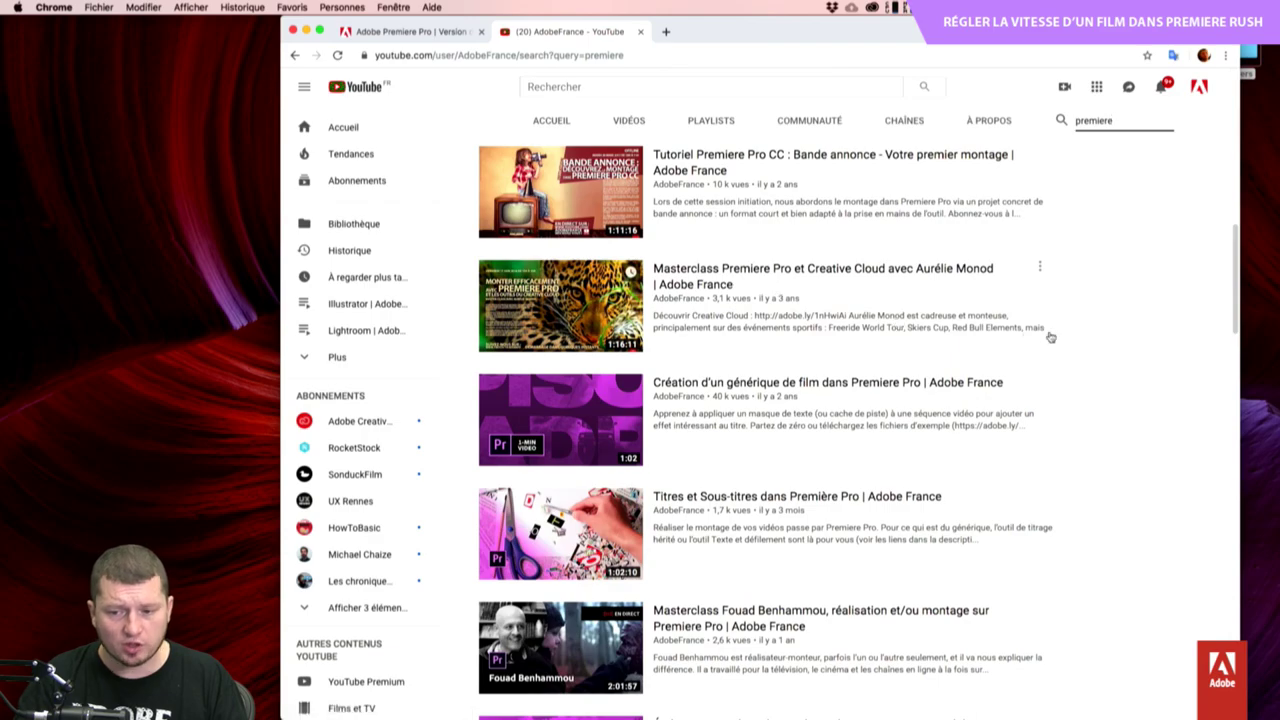
{"action": "scroll", "coordinate": [1049, 337], "scroll_direction": "down", "scroll_amount": 5}
{"action": "scroll", "coordinate": [1035, 477], "scroll_direction": "down", "scroll_amount": 4}
{"action": "scroll", "coordinate": [1016, 449], "scroll_direction": "down", "scroll_amount": 2}
{"action": "scroll", "coordinate": [1018, 450], "scroll_direction": "down", "scroll_amount": 4}
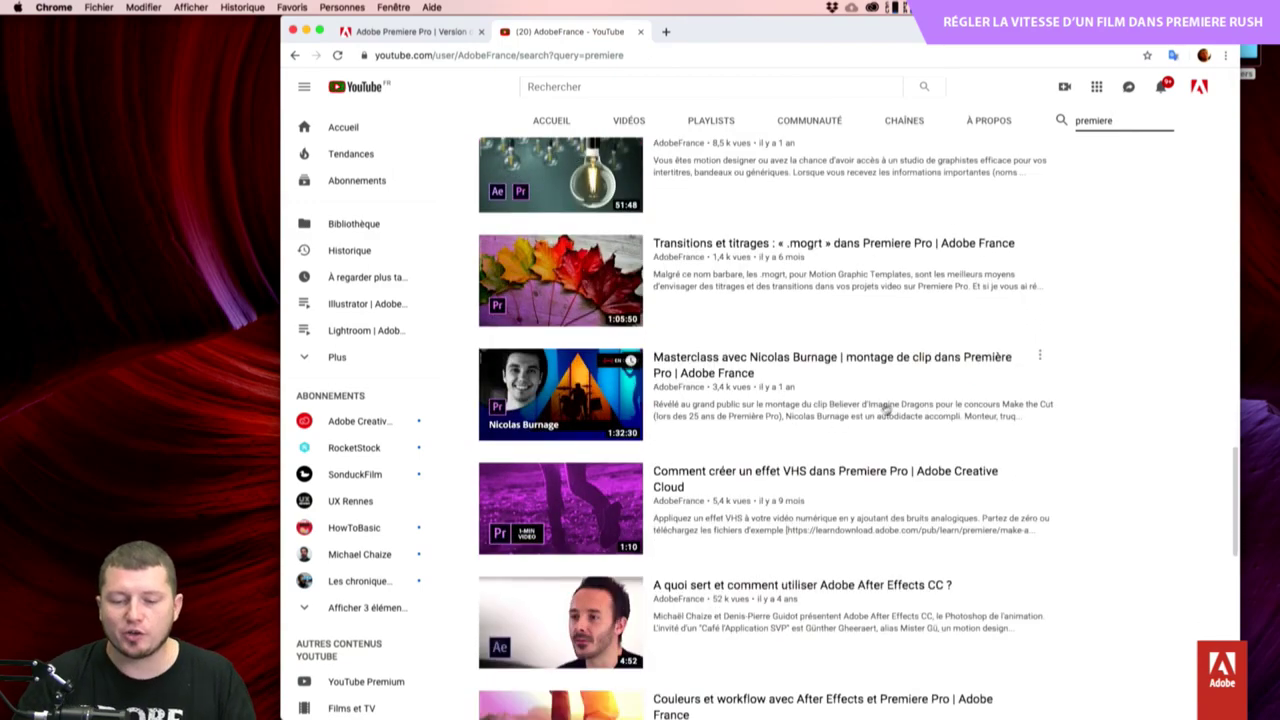
{"action": "scroll", "coordinate": [928, 382], "scroll_direction": "down", "scroll_amount": 4}
{"action": "scroll", "coordinate": [928, 385], "scroll_direction": "up", "scroll_amount": 1}
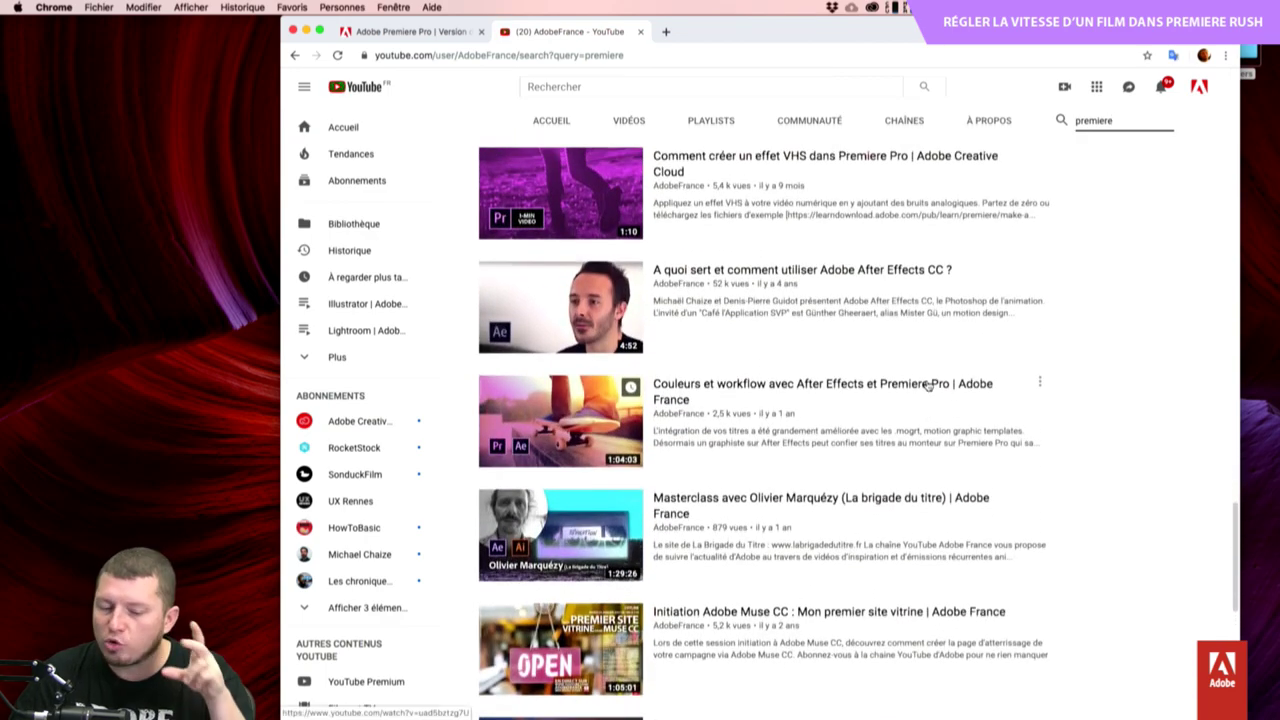
{"action": "scroll", "coordinate": [928, 385], "scroll_direction": "down", "scroll_amount": 10}
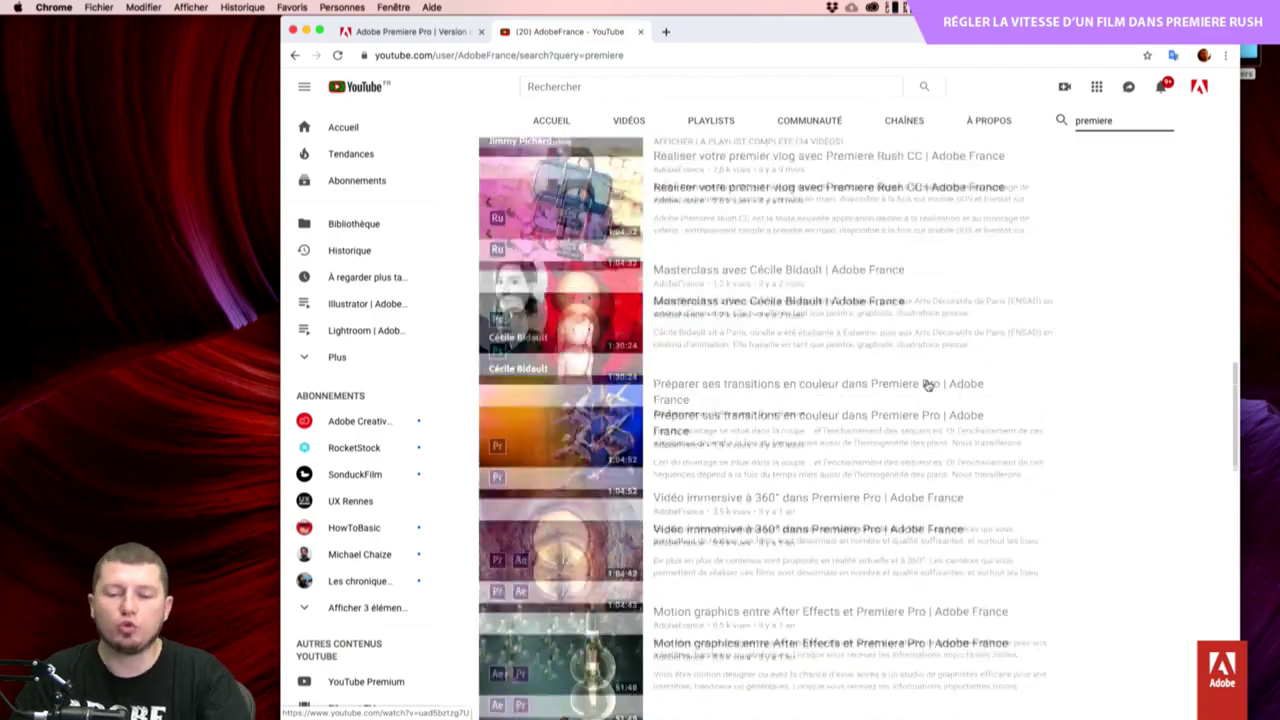
{"action": "scroll", "coordinate": [928, 385], "scroll_direction": "up", "scroll_amount": 15}
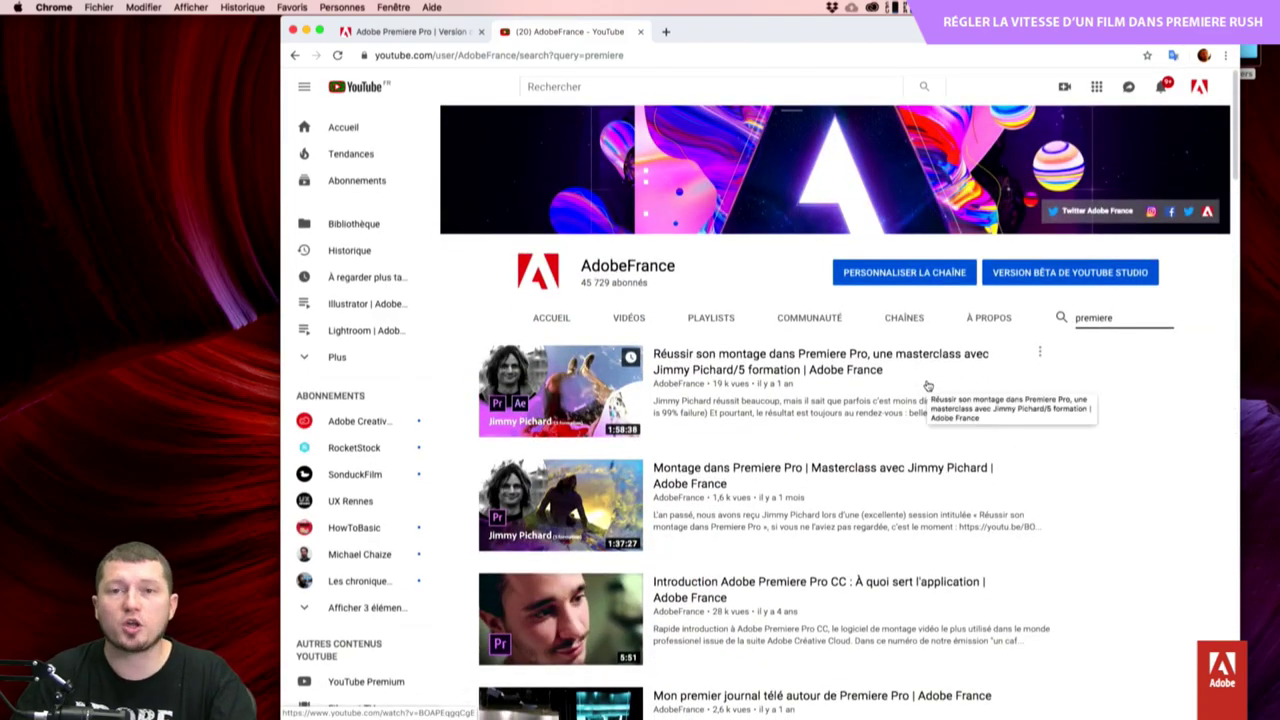
Show the AdobeFrance channel's home page, and close YouTube to return to the Premiere Pro product page.
{"action": "left_click", "coordinate": [556, 322]}
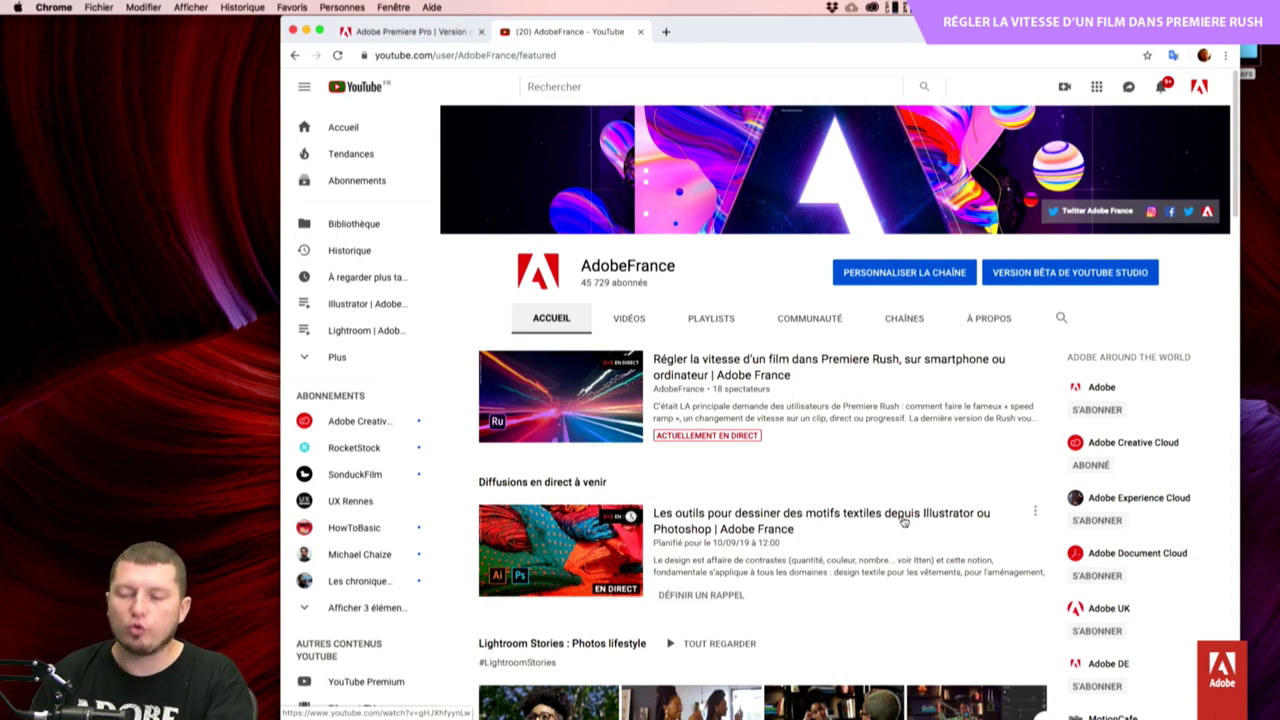
{"action": "key", "text": "super+w"}
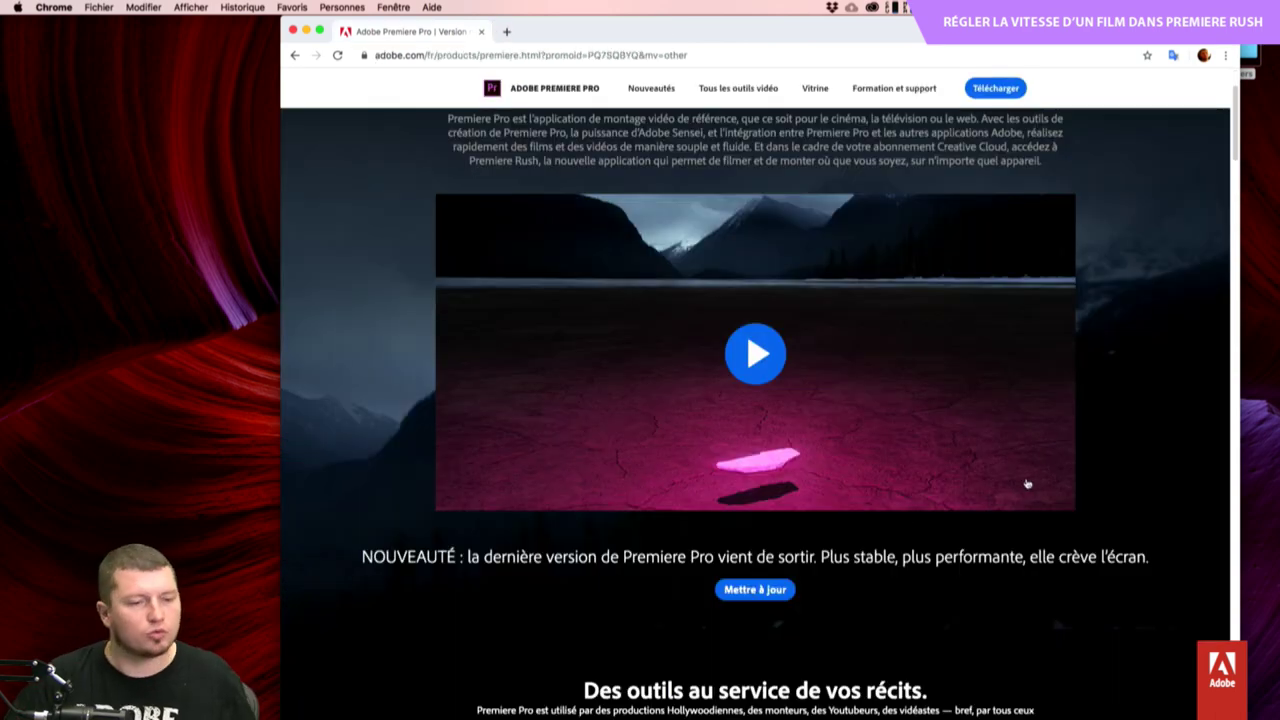
Examine the Premiere Pro product page's editing, integration and Adobe Premiere Rush sections, and open the Premiere Rush product page.
{"action": "scroll", "coordinate": [992, 503], "scroll_direction": "down", "scroll_amount": 5}
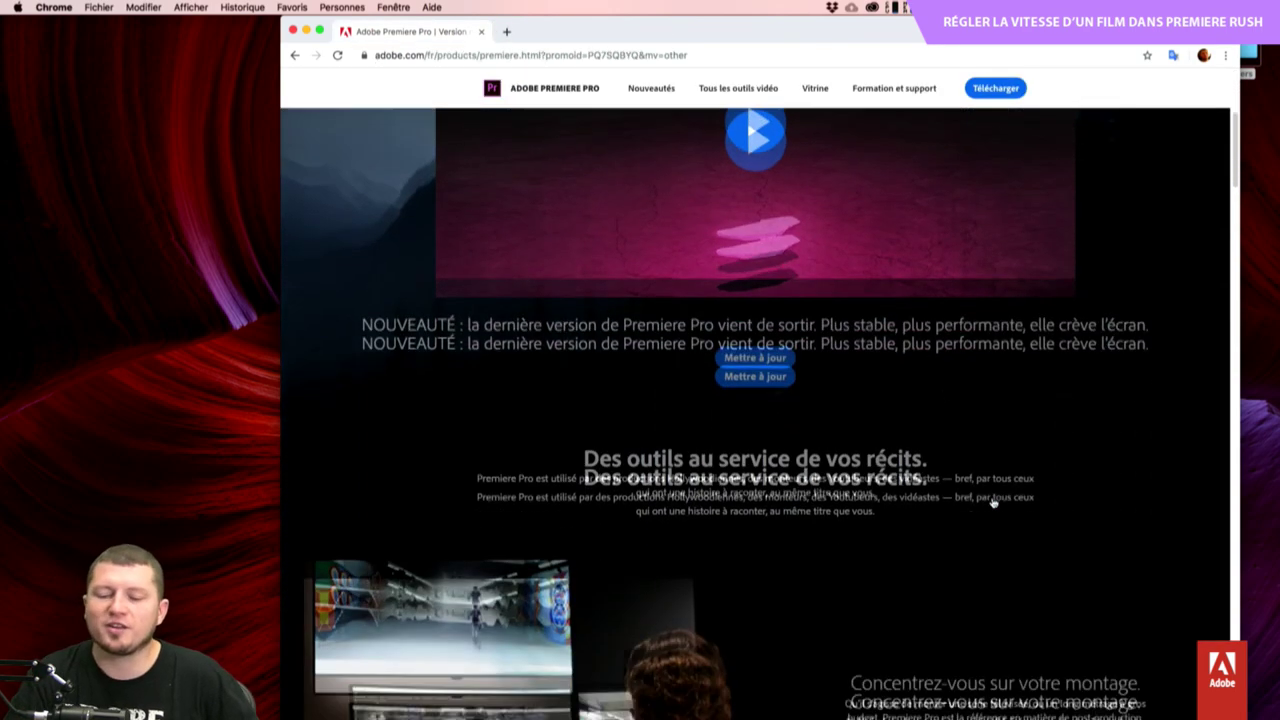
{"action": "scroll", "coordinate": [995, 503], "scroll_direction": "down", "scroll_amount": 3}
{"action": "scroll", "coordinate": [995, 503], "scroll_direction": "up", "scroll_amount": 1}
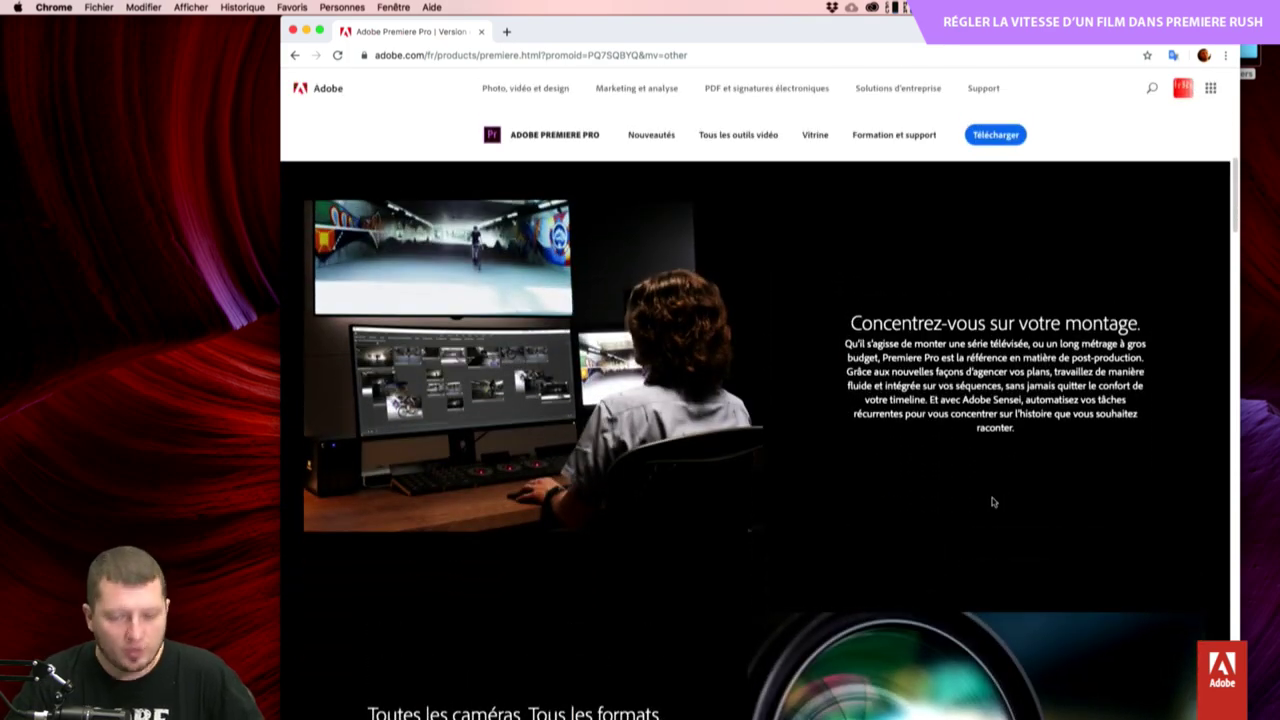
{"action": "scroll", "coordinate": [992, 501], "scroll_direction": "up", "scroll_amount": 6}
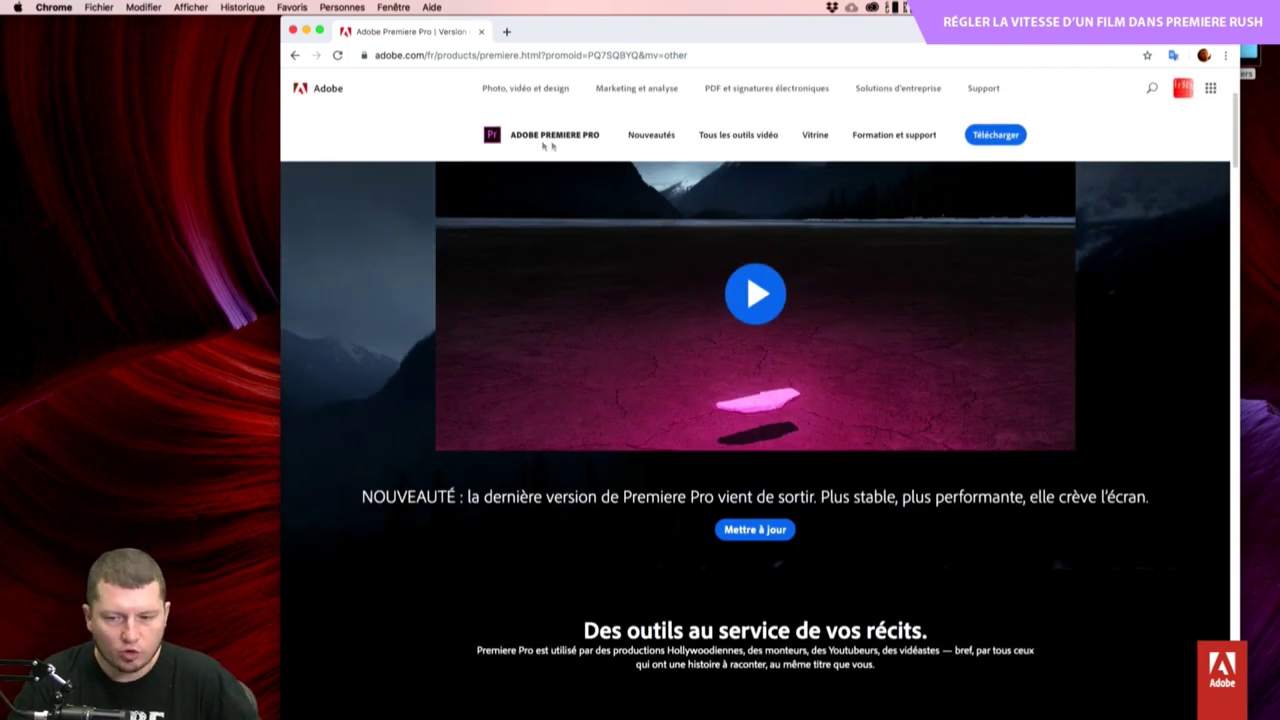
{"action": "scroll", "coordinate": [687, 494], "scroll_direction": "down", "scroll_amount": 6}
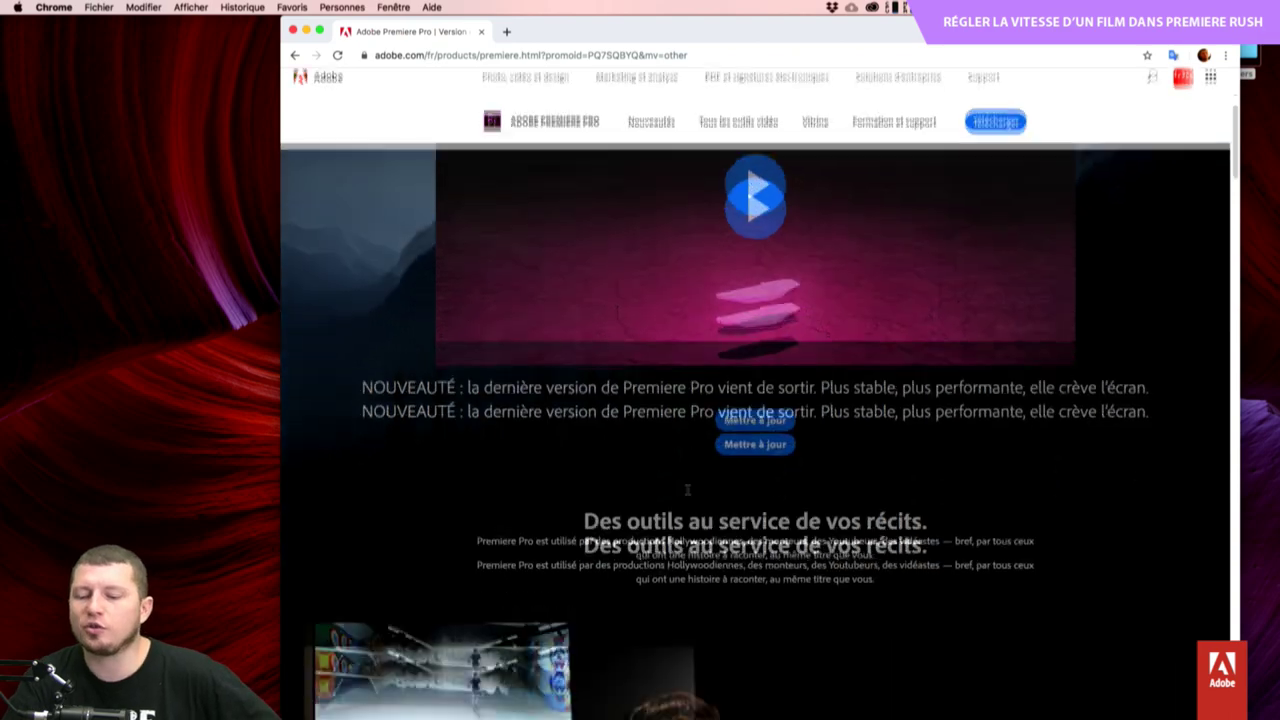
{"action": "scroll", "coordinate": [687, 494], "scroll_direction": "up", "scroll_amount": 1}
{"action": "scroll", "coordinate": [687, 494], "scroll_direction": "down", "scroll_amount": 1}
{"action": "scroll", "coordinate": [687, 494], "scroll_direction": "up", "scroll_amount": 1}
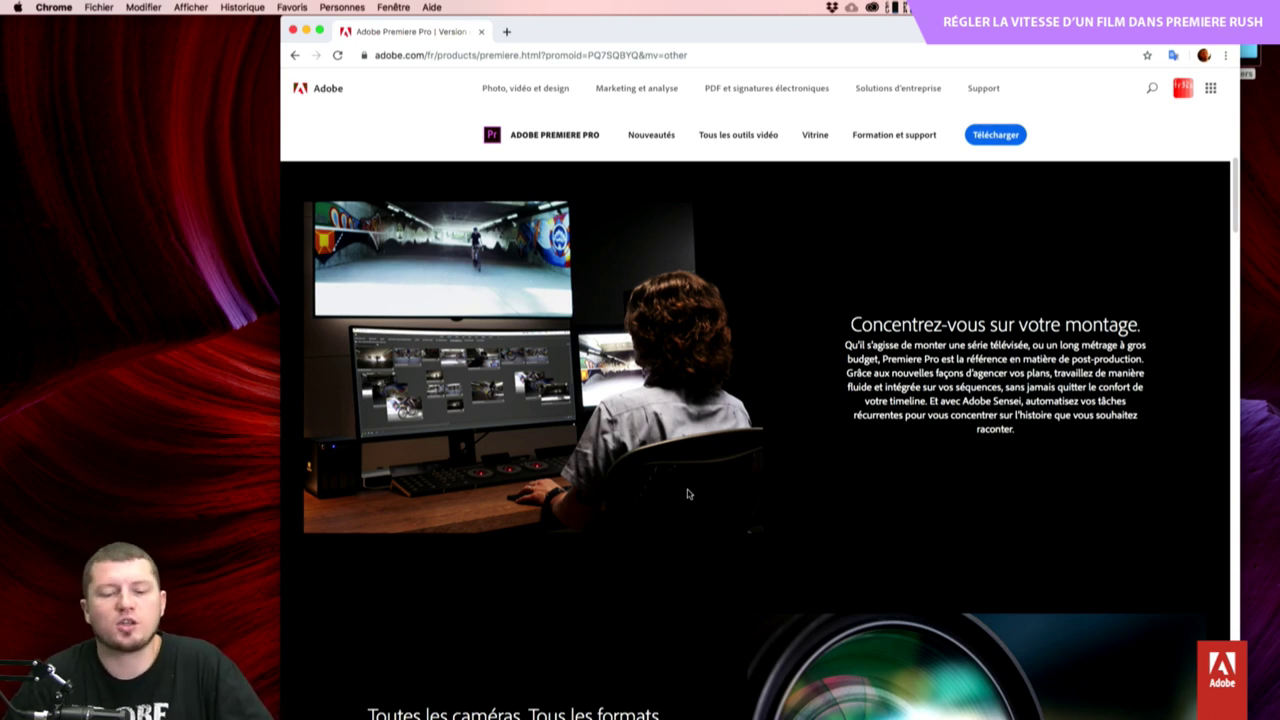
{"action": "scroll", "coordinate": [745, 422], "scroll_direction": "down", "scroll_amount": 5}
{"action": "scroll", "coordinate": [745, 422], "scroll_direction": "down", "scroll_amount": 5}
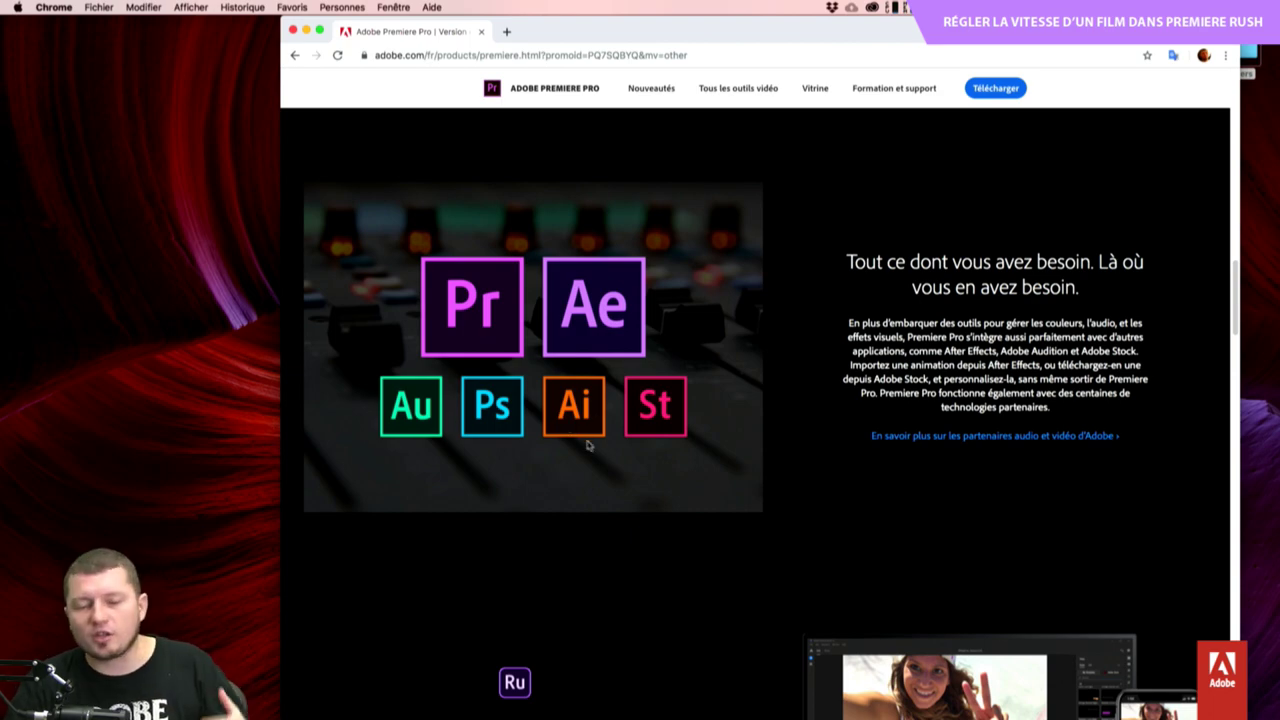
{"action": "scroll", "coordinate": [603, 444], "scroll_direction": "down", "scroll_amount": 3}
{"action": "scroll", "coordinate": [603, 447], "scroll_direction": "up", "scroll_amount": 1}
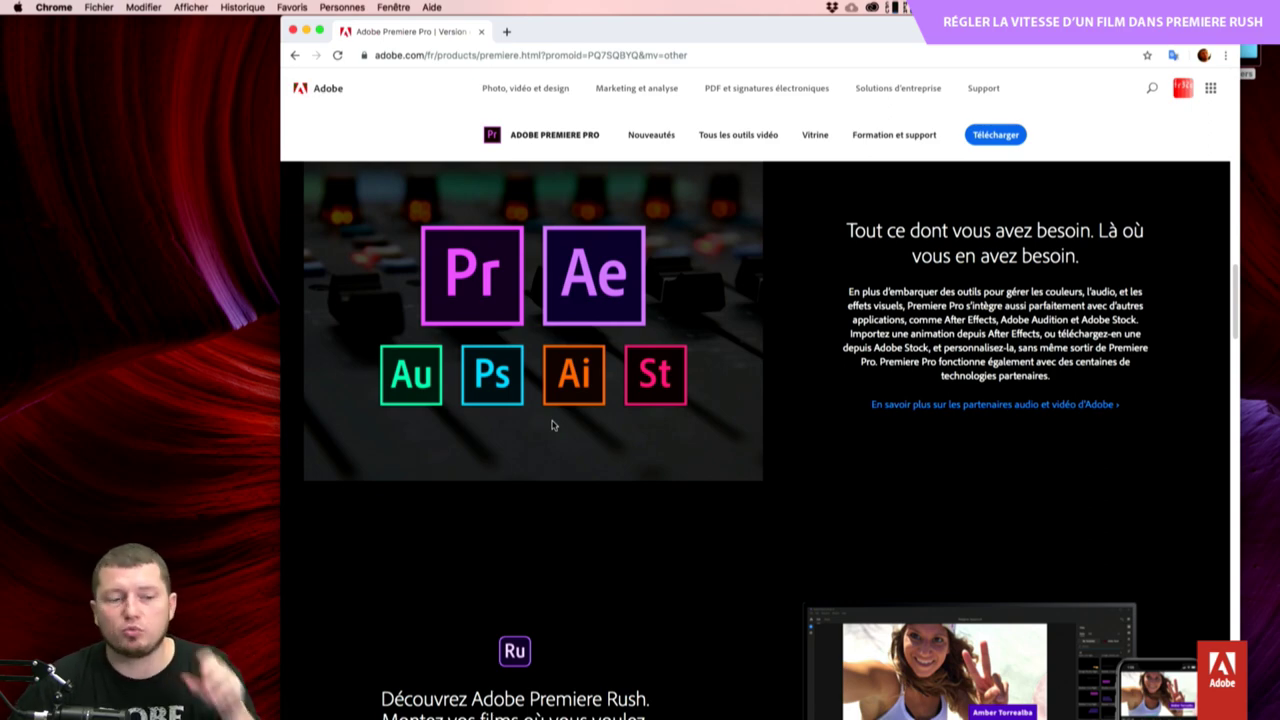
{"action": "scroll", "coordinate": [551, 425], "scroll_direction": "down", "scroll_amount": 3}
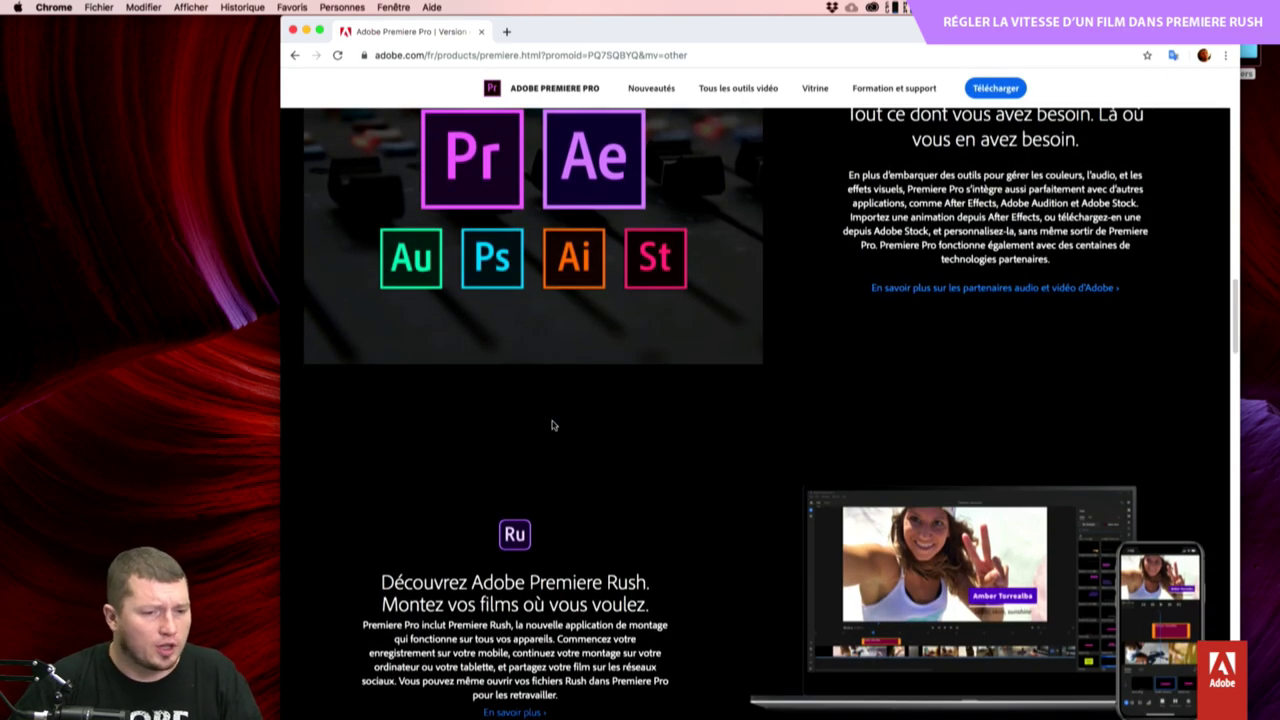
{"action": "scroll", "coordinate": [551, 425], "scroll_direction": "down", "scroll_amount": 3}
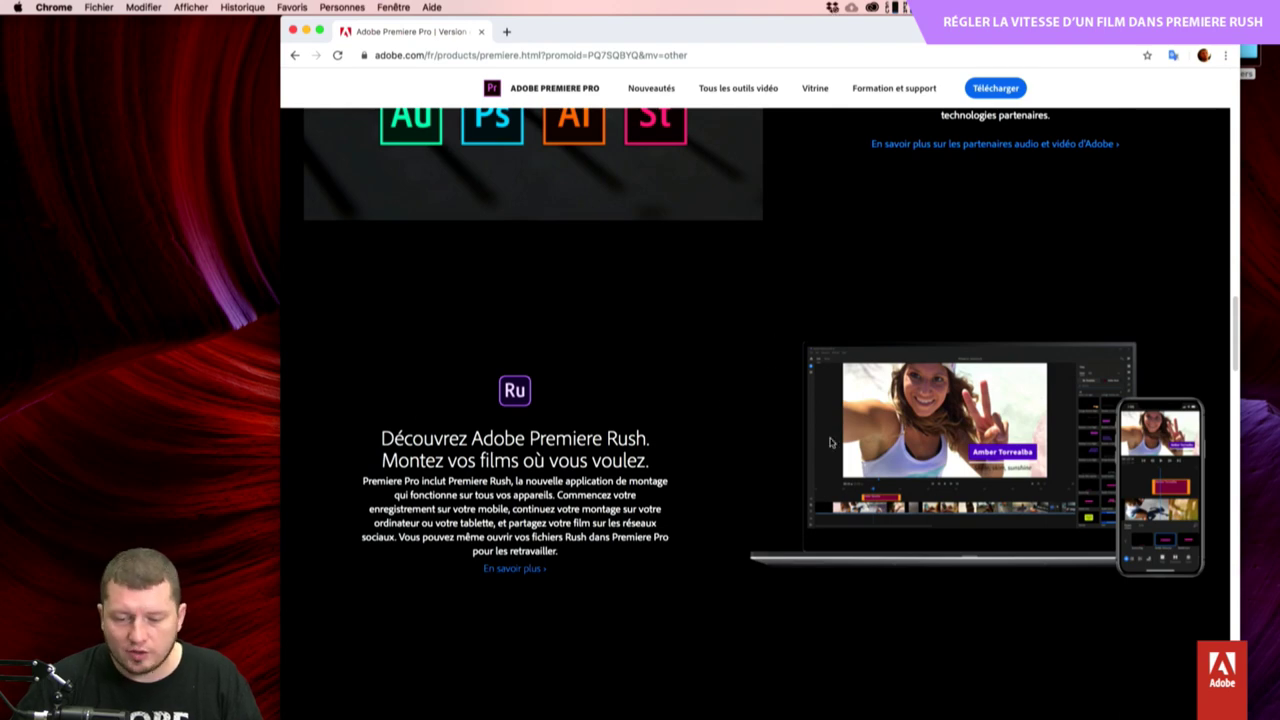
{"action": "scroll", "coordinate": [1048, 565], "scroll_direction": "down", "scroll_amount": 3}
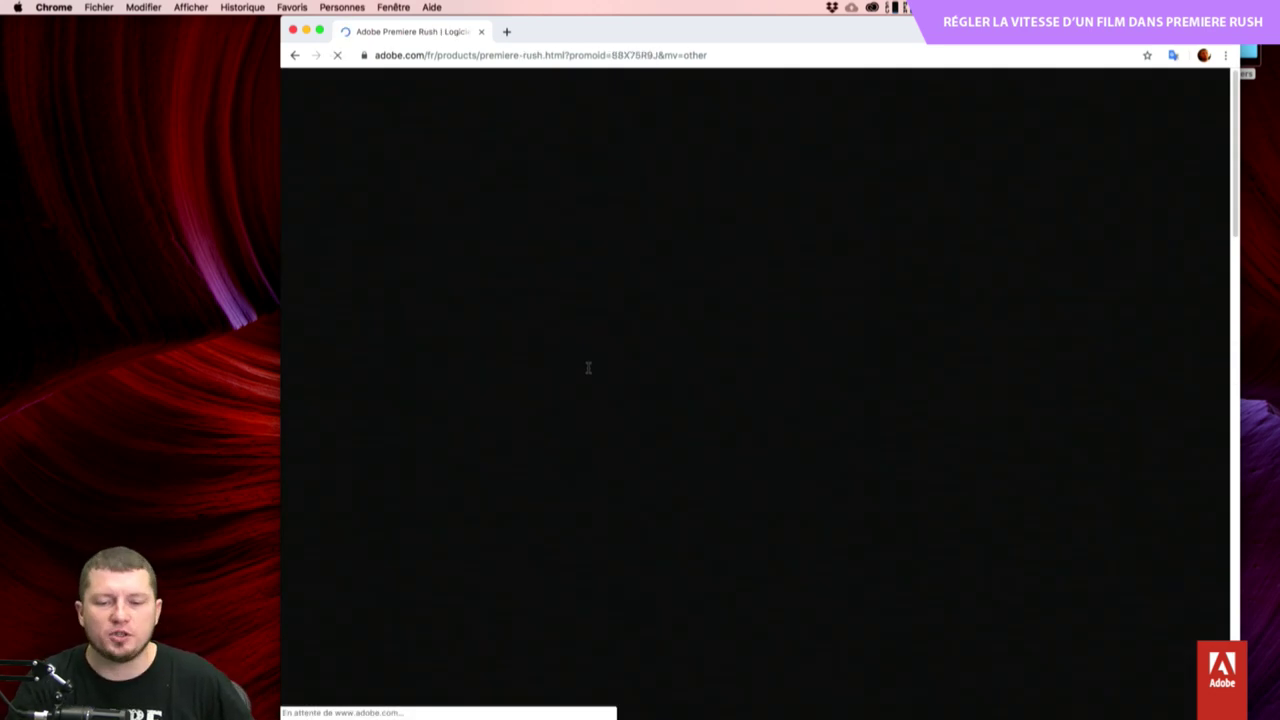
Examine the Premiere Rush product page from its introduction through the social media section to "Montez où vous voulez".
{"action": "scroll", "coordinate": [794, 463], "scroll_direction": "down", "scroll_amount": 3}
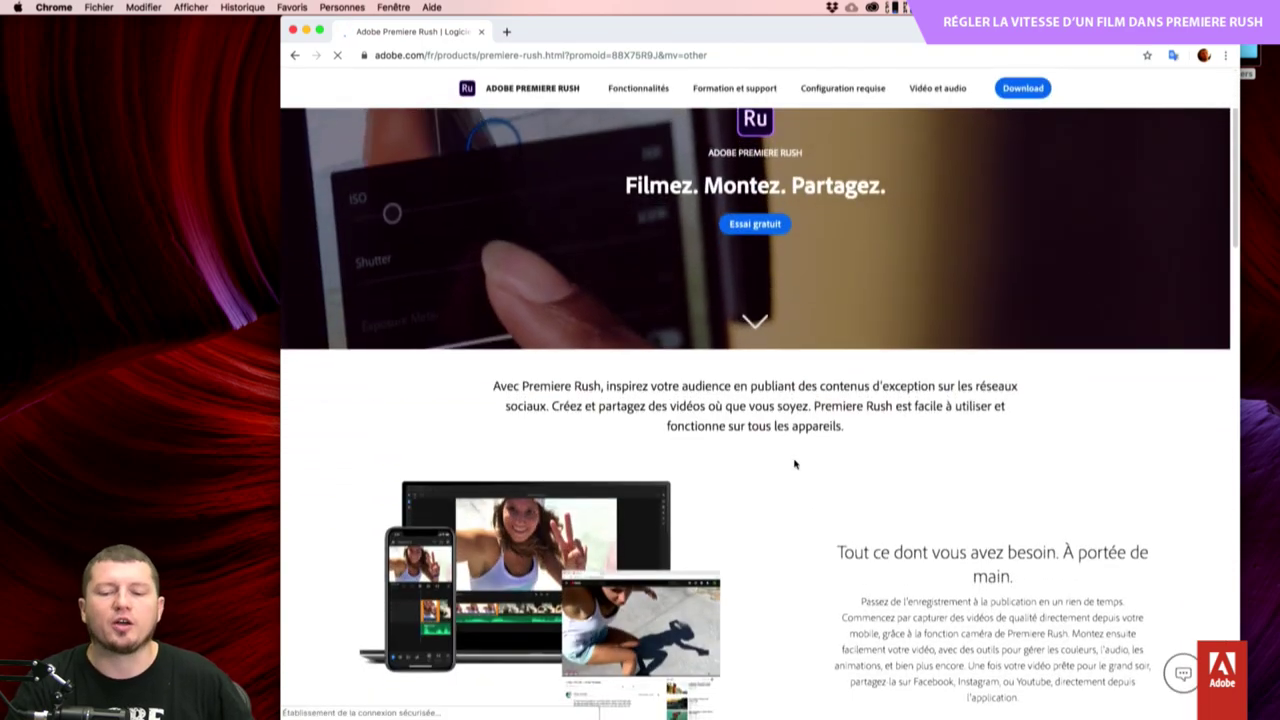
{"action": "scroll", "coordinate": [794, 463], "scroll_direction": "up", "scroll_amount": 3}
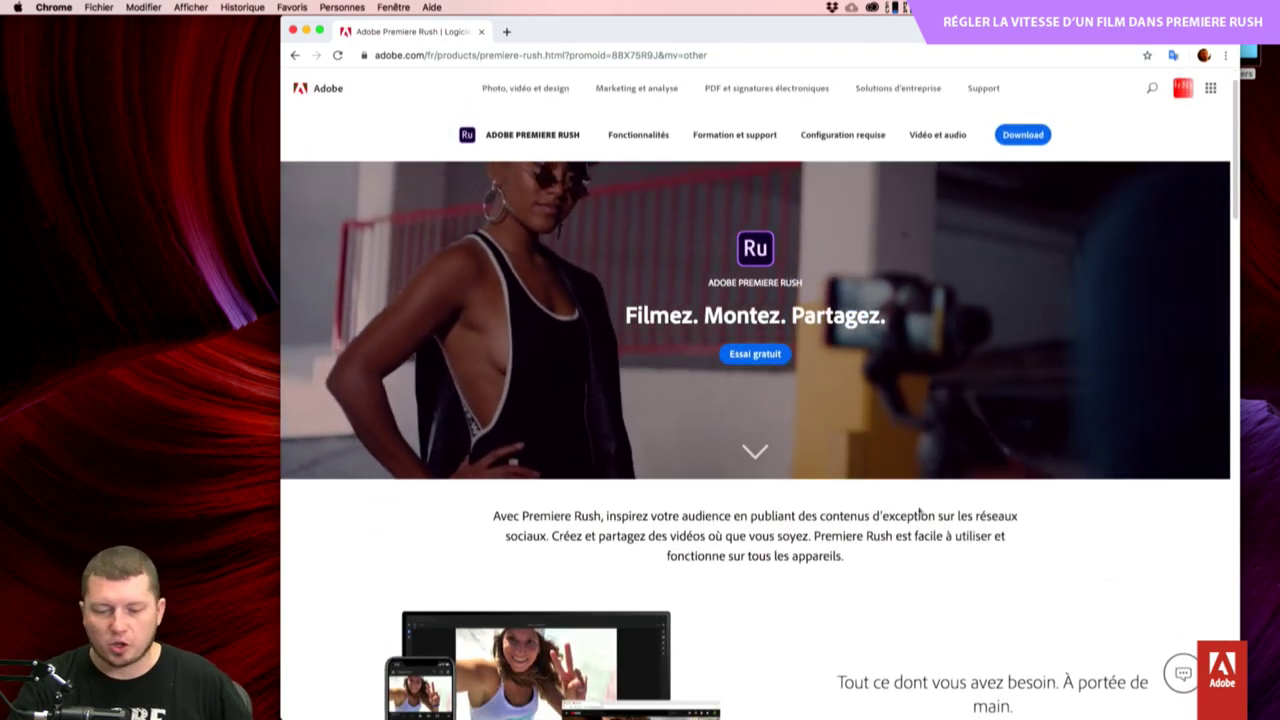
{"action": "scroll", "coordinate": [920, 495], "scroll_direction": "down", "scroll_amount": 4}
{"action": "scroll", "coordinate": [918, 507], "scroll_direction": "down", "scroll_amount": 4}
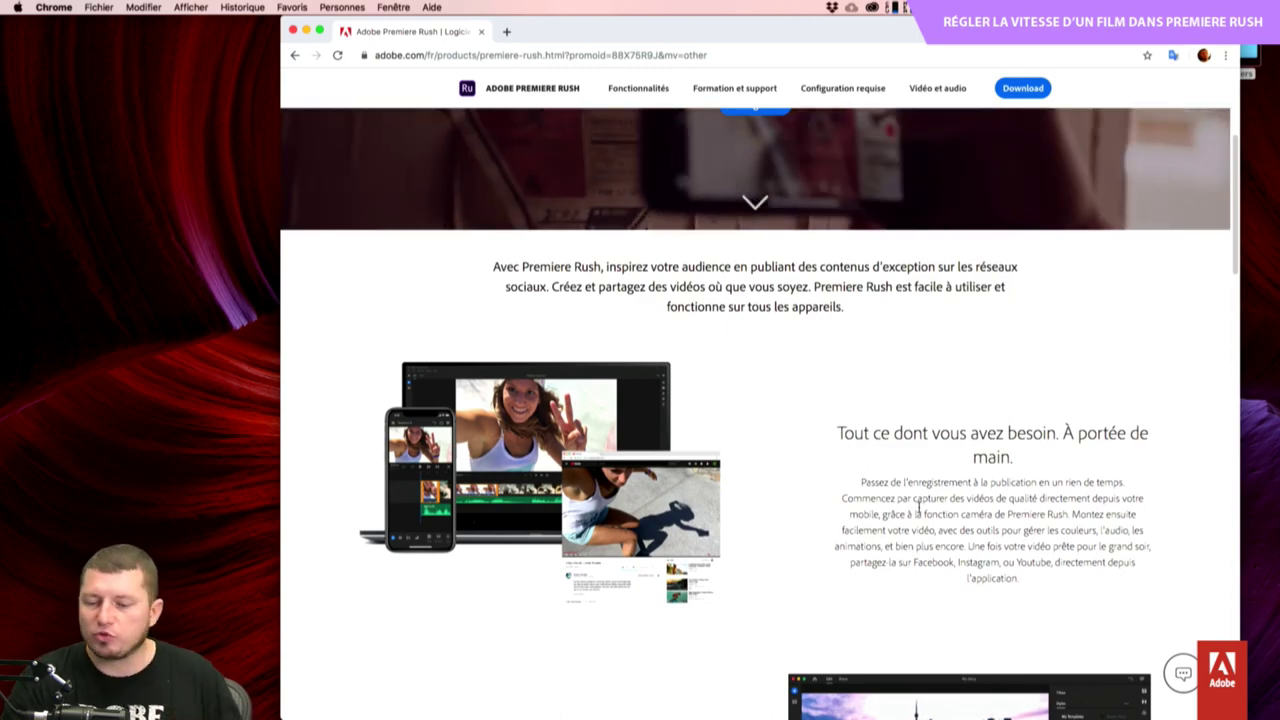
{"action": "scroll", "coordinate": [919, 507], "scroll_direction": "down", "scroll_amount": 4}
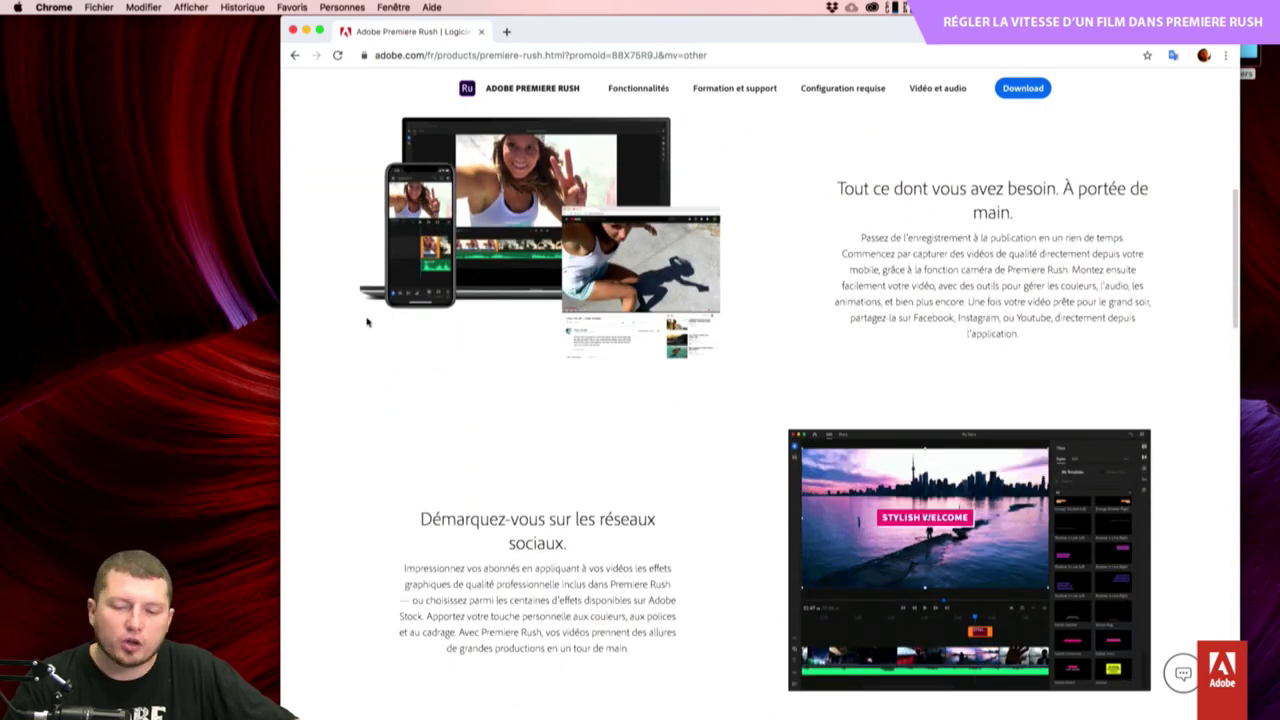
{"action": "scroll", "coordinate": [823, 480], "scroll_direction": "up", "scroll_amount": 1}
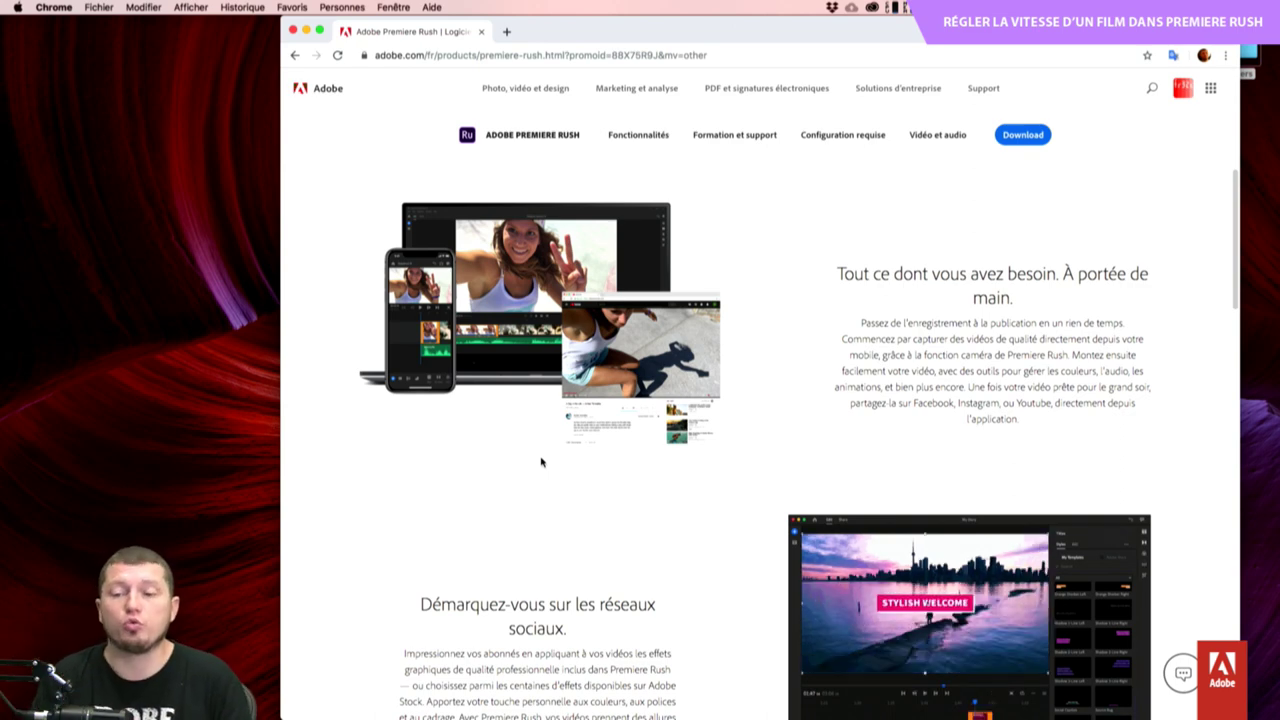
{"action": "scroll", "coordinate": [541, 462], "scroll_direction": "down", "scroll_amount": 2}
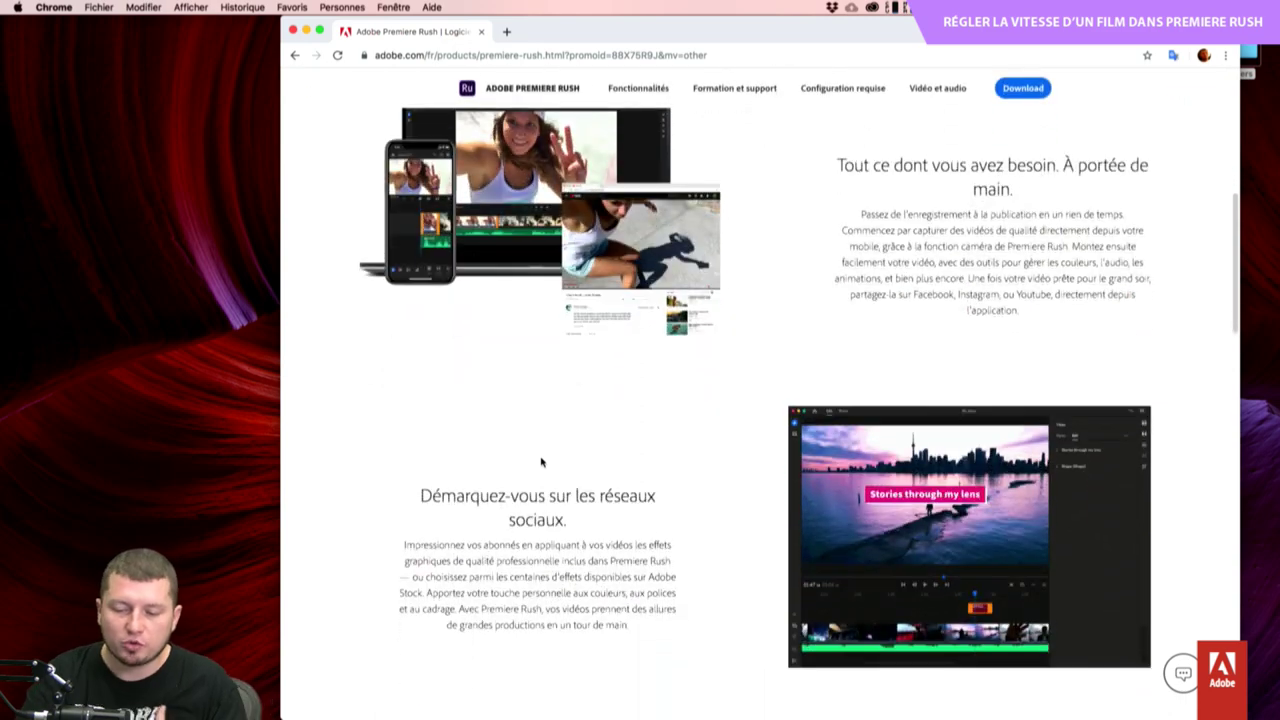
{"action": "scroll", "coordinate": [541, 462], "scroll_direction": "down", "scroll_amount": 3}
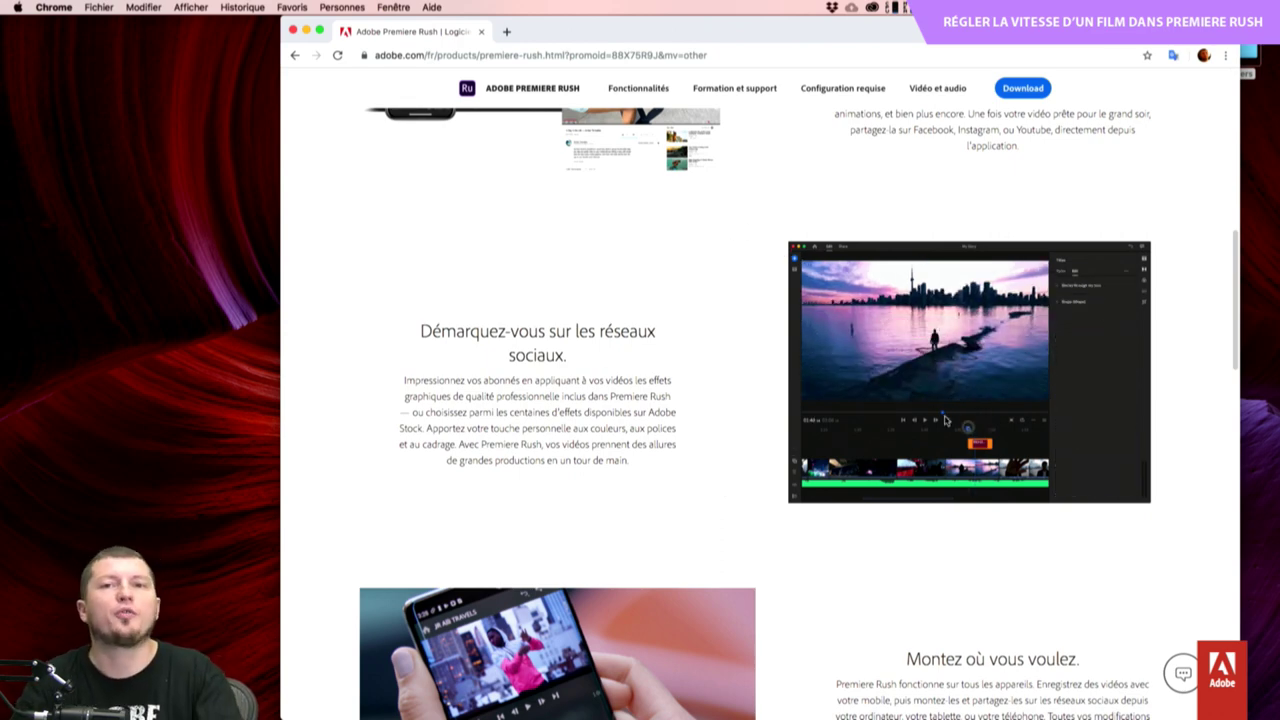
{"action": "scroll", "coordinate": [915, 532], "scroll_direction": "down", "scroll_amount": 1}
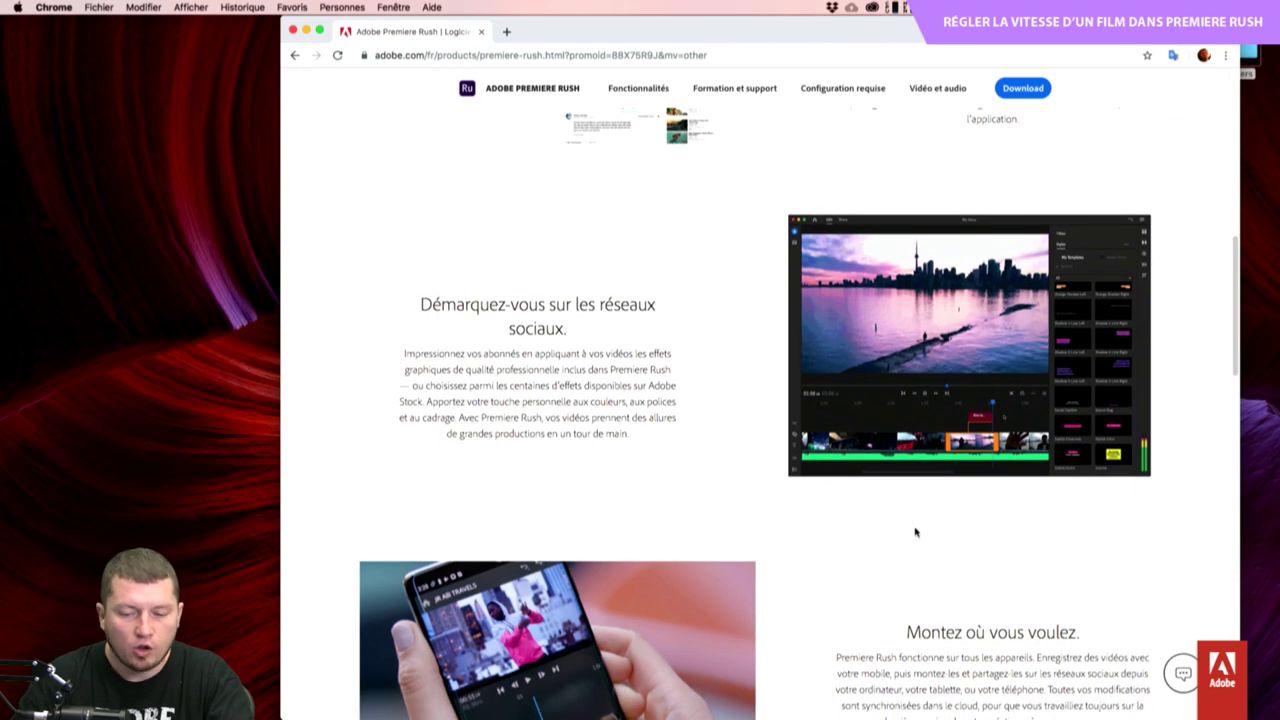
{"action": "scroll", "coordinate": [831, 443], "scroll_direction": "down", "scroll_amount": 3}
{"action": "scroll", "coordinate": [831, 443], "scroll_direction": "up", "scroll_amount": 2}
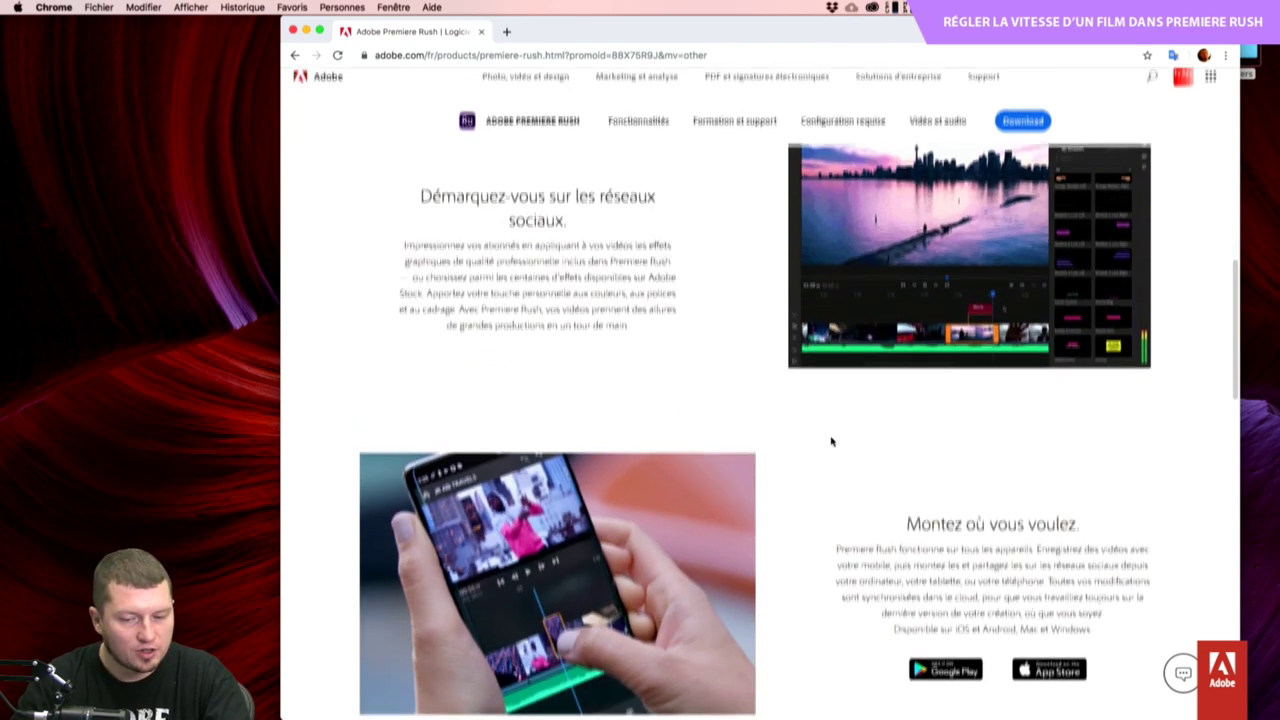
Examine the rest of the Premiere Rush product page, through the plans and "Complémentaire avec Premiere Pro" sections, and return to its beginning.
{"action": "scroll", "coordinate": [831, 441], "scroll_direction": "up", "scroll_amount": 1}
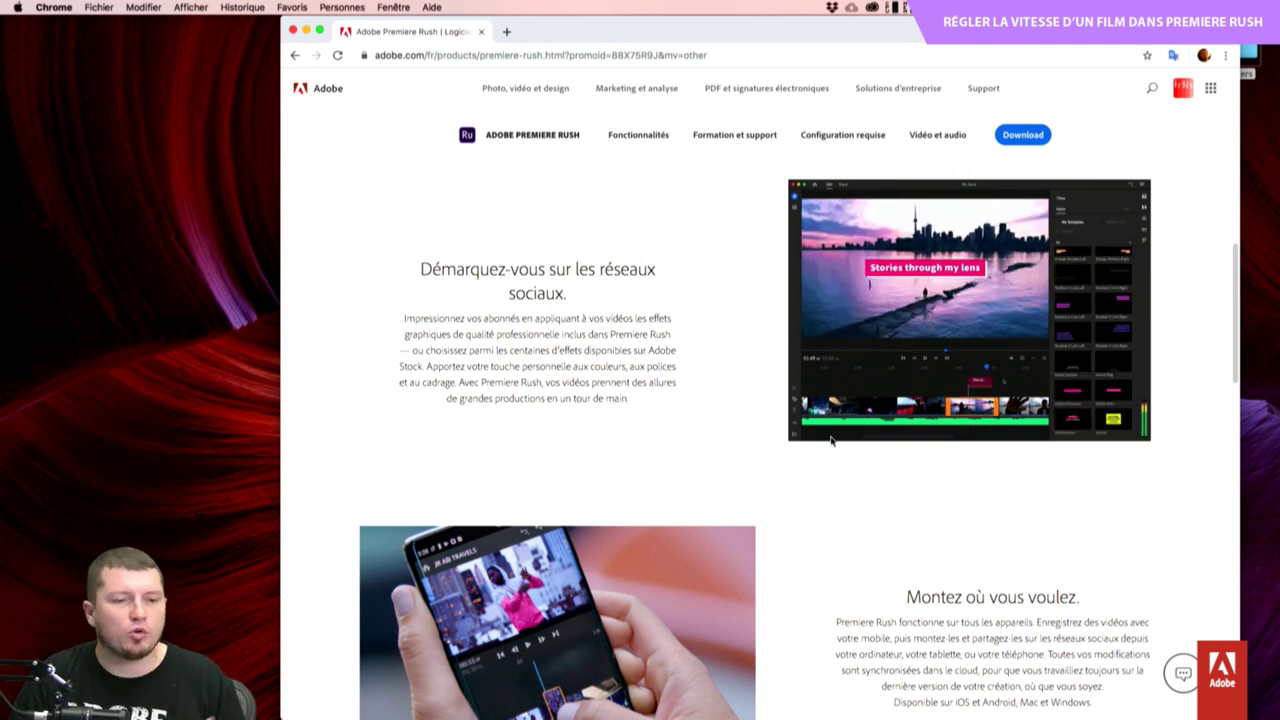
{"action": "scroll", "coordinate": [829, 490], "scroll_direction": "down", "scroll_amount": 5}
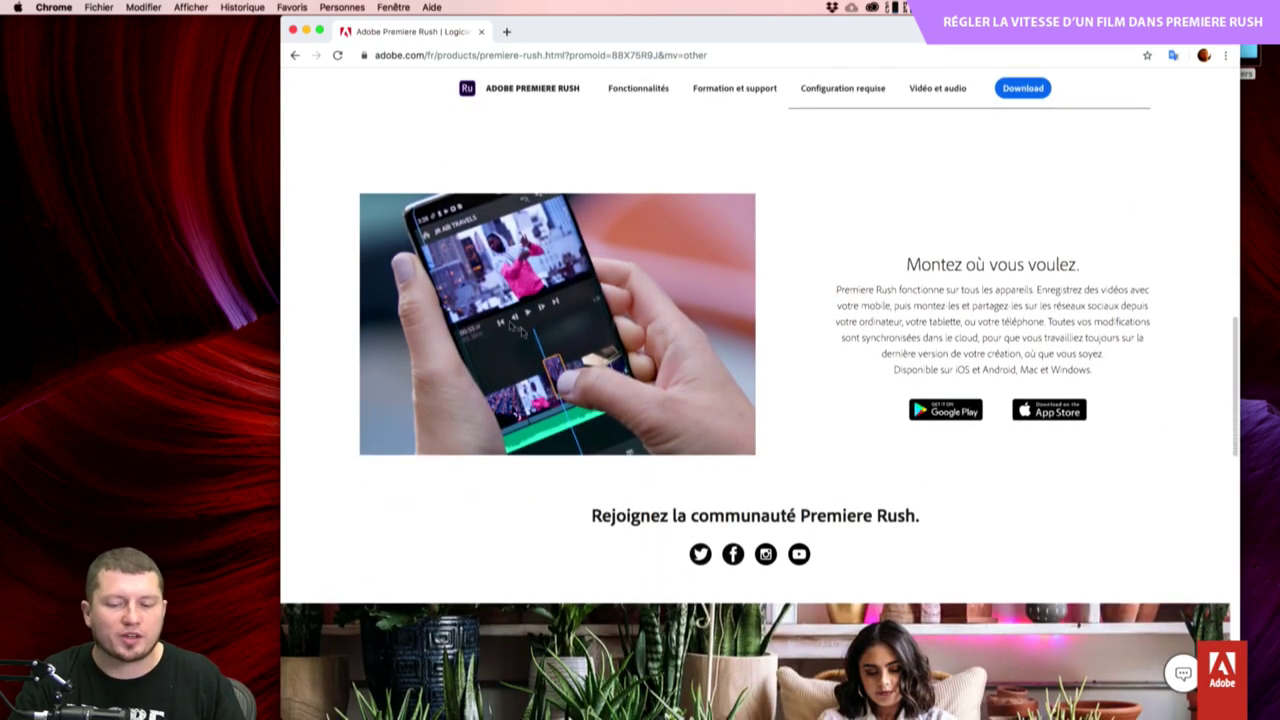
{"action": "scroll", "coordinate": [682, 399], "scroll_direction": "down", "scroll_amount": 8}
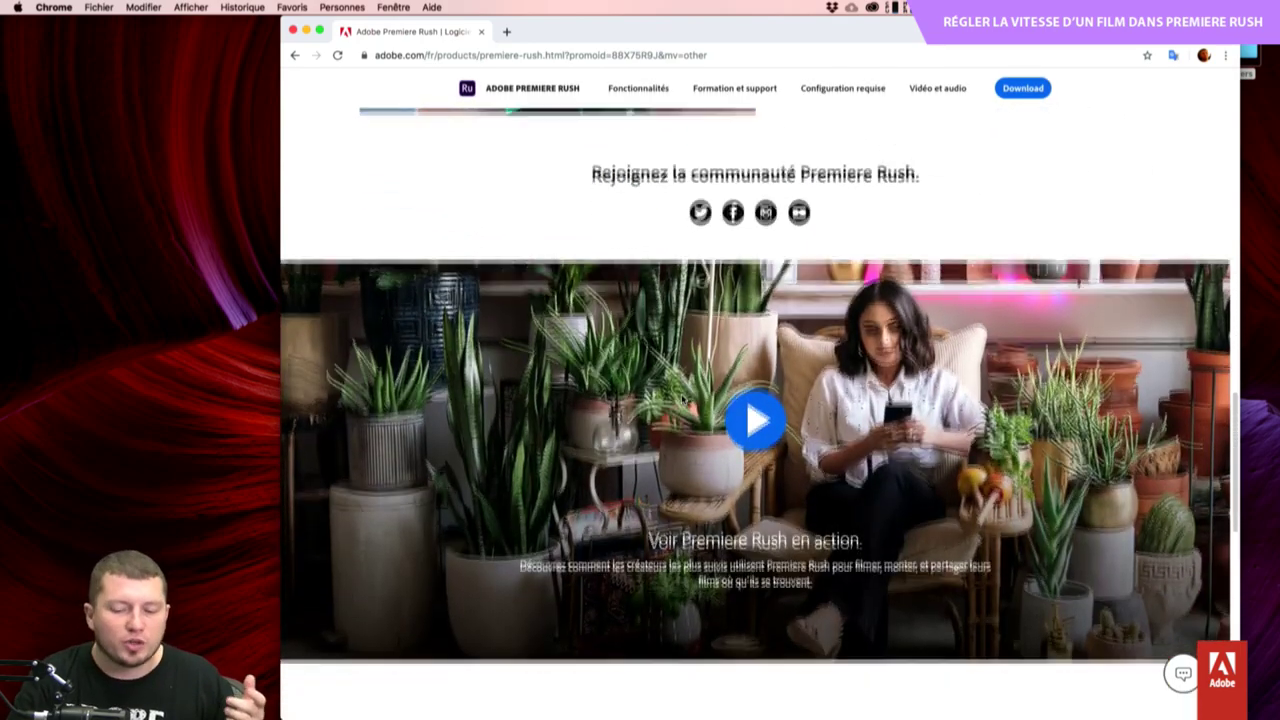
{"action": "scroll", "coordinate": [733, 490], "scroll_direction": "down", "scroll_amount": 9}
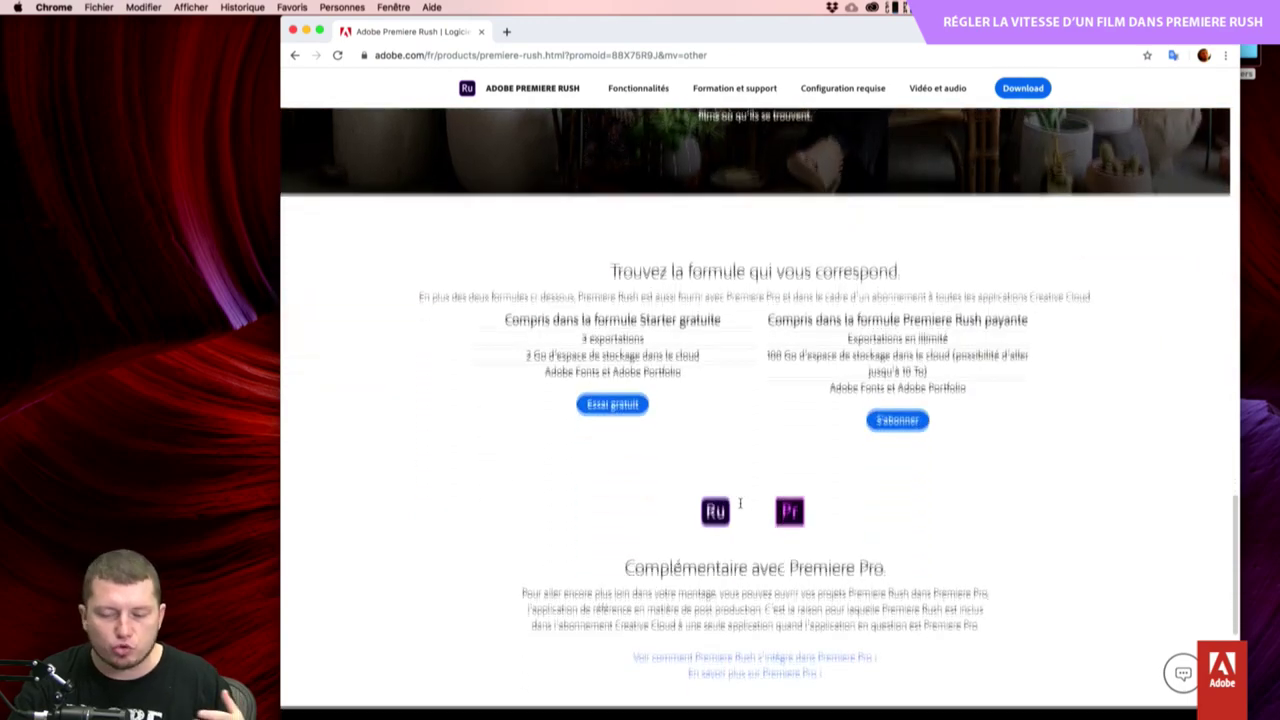
{"action": "scroll", "coordinate": [740, 507], "scroll_direction": "up", "scroll_amount": 2}
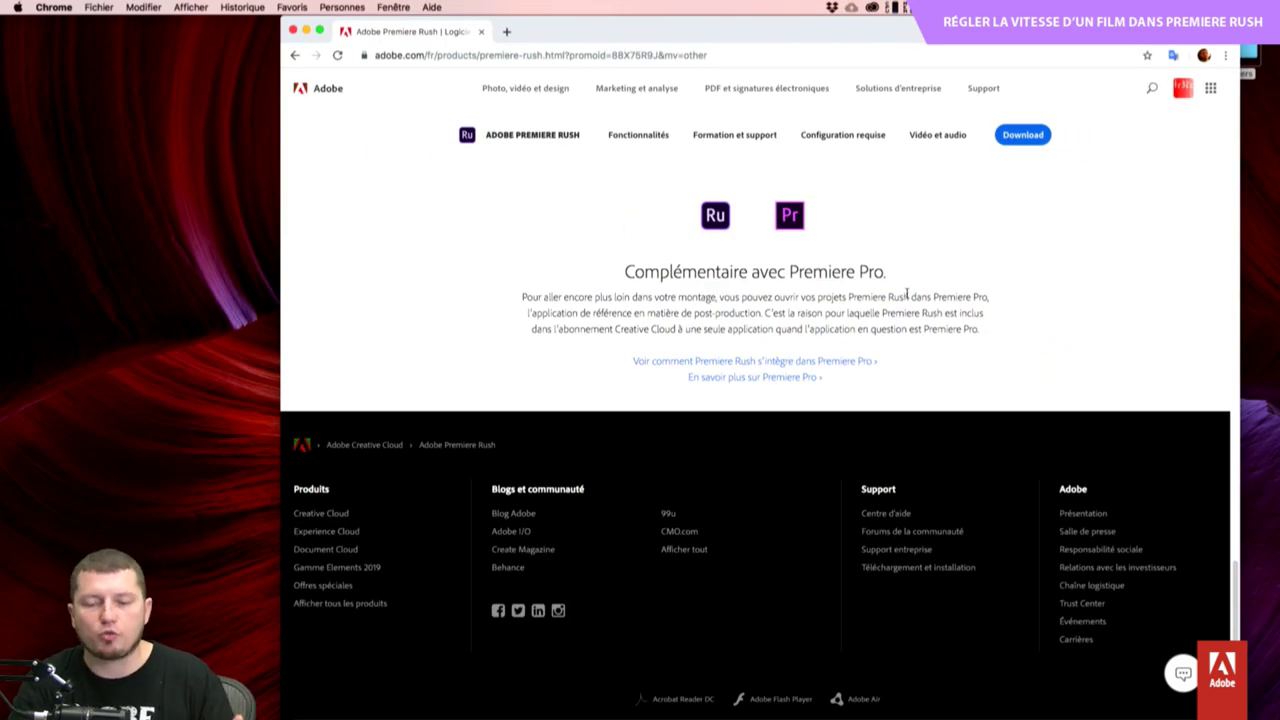
{"action": "scroll", "coordinate": [907, 293], "scroll_direction": "up", "scroll_amount": 10}
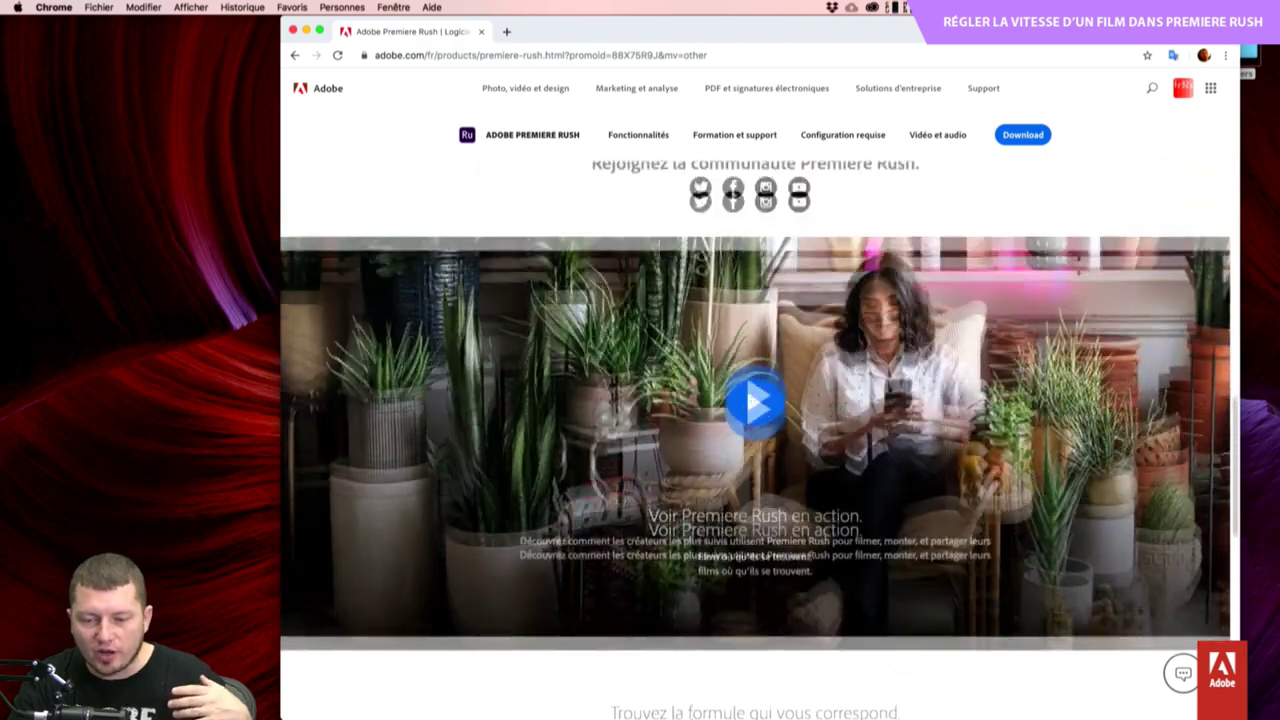
{"action": "scroll", "coordinate": [907, 293], "scroll_direction": "up", "scroll_amount": 15}
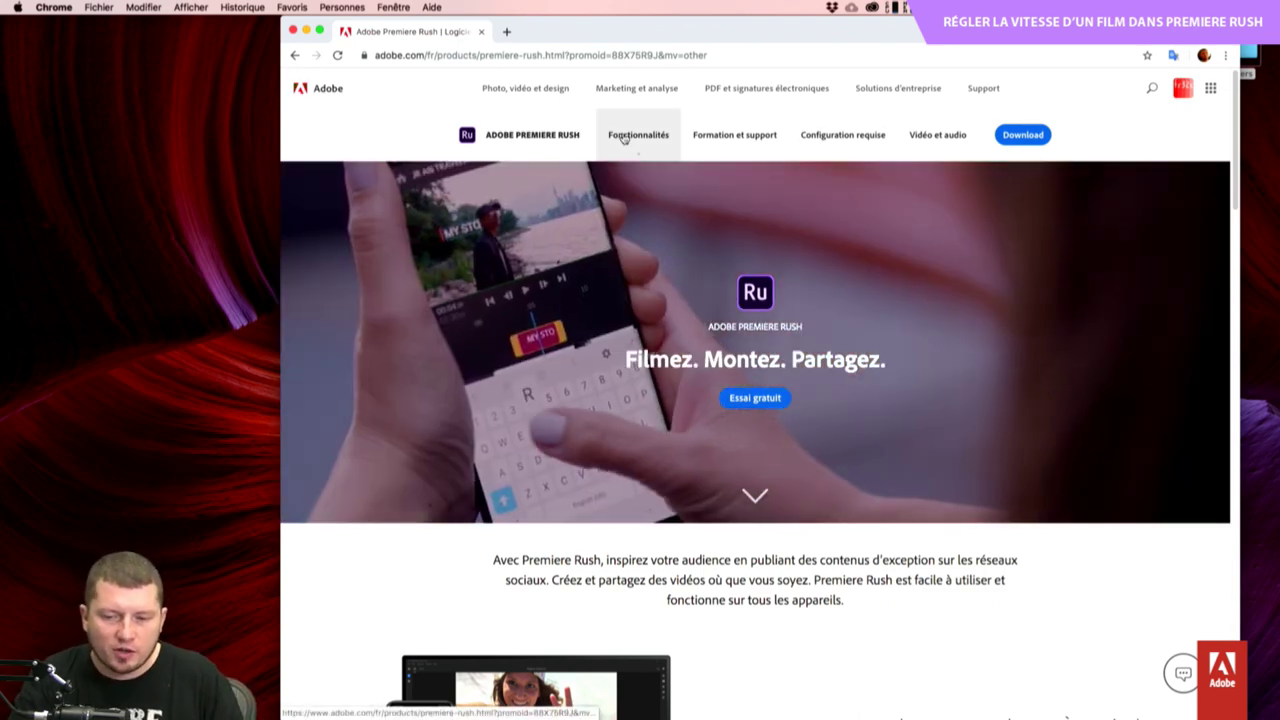
Open the Nouveautés page of Premiere Rush, go back to the product page, and reopen Nouveautés from its features.
{"action": "mouse_move", "coordinate": [622, 138]}
{"action": "left_click", "coordinate": [625, 194]}
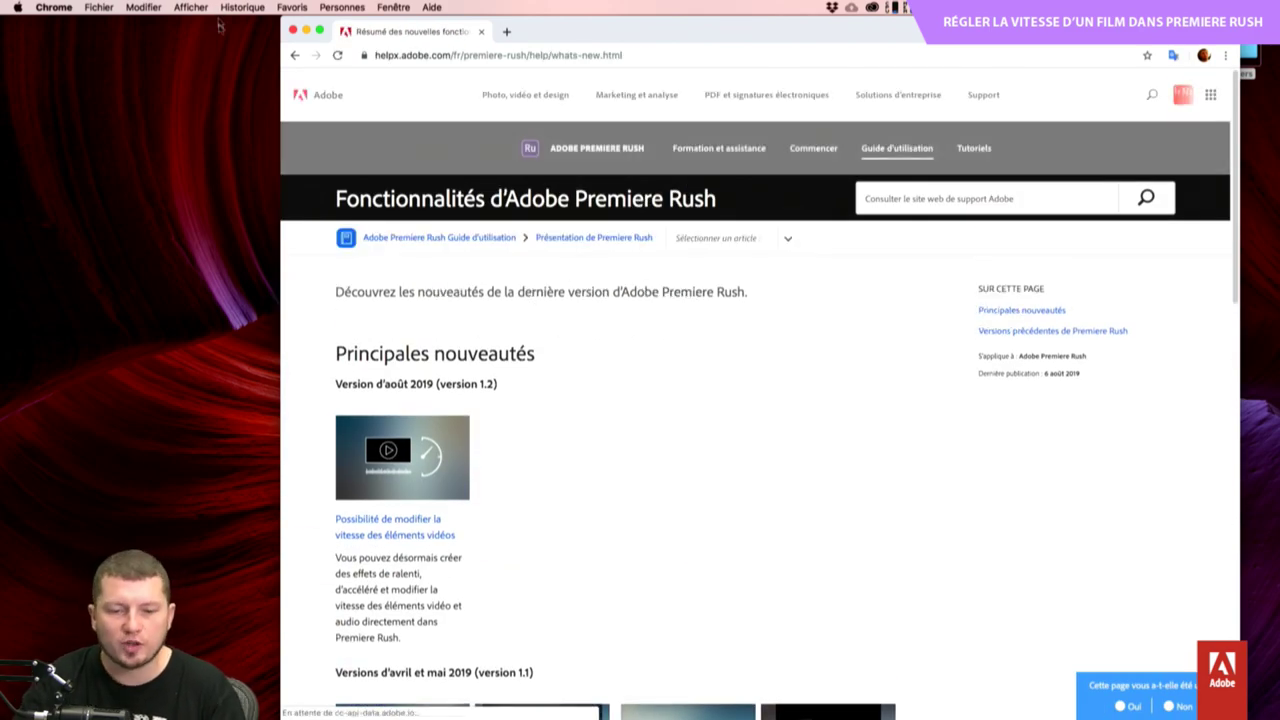
{"action": "left_click", "coordinate": [294, 57]}
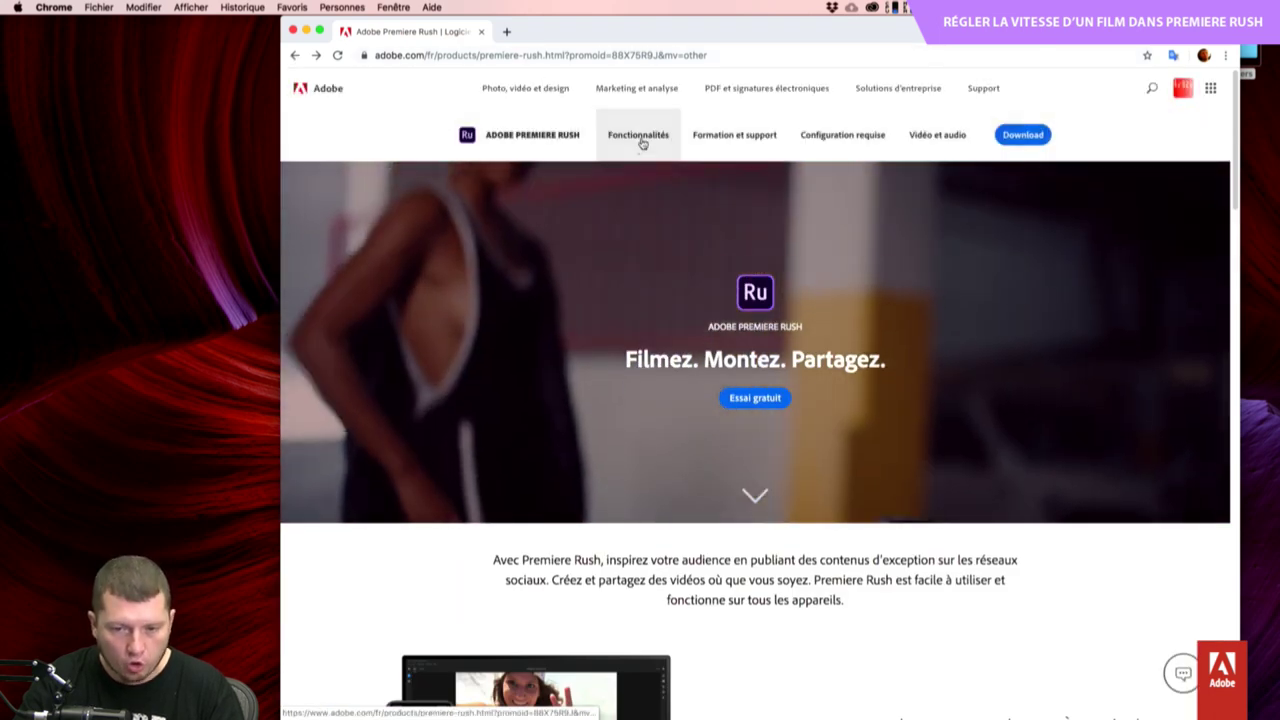
{"action": "left_click", "coordinate": [641, 141]}
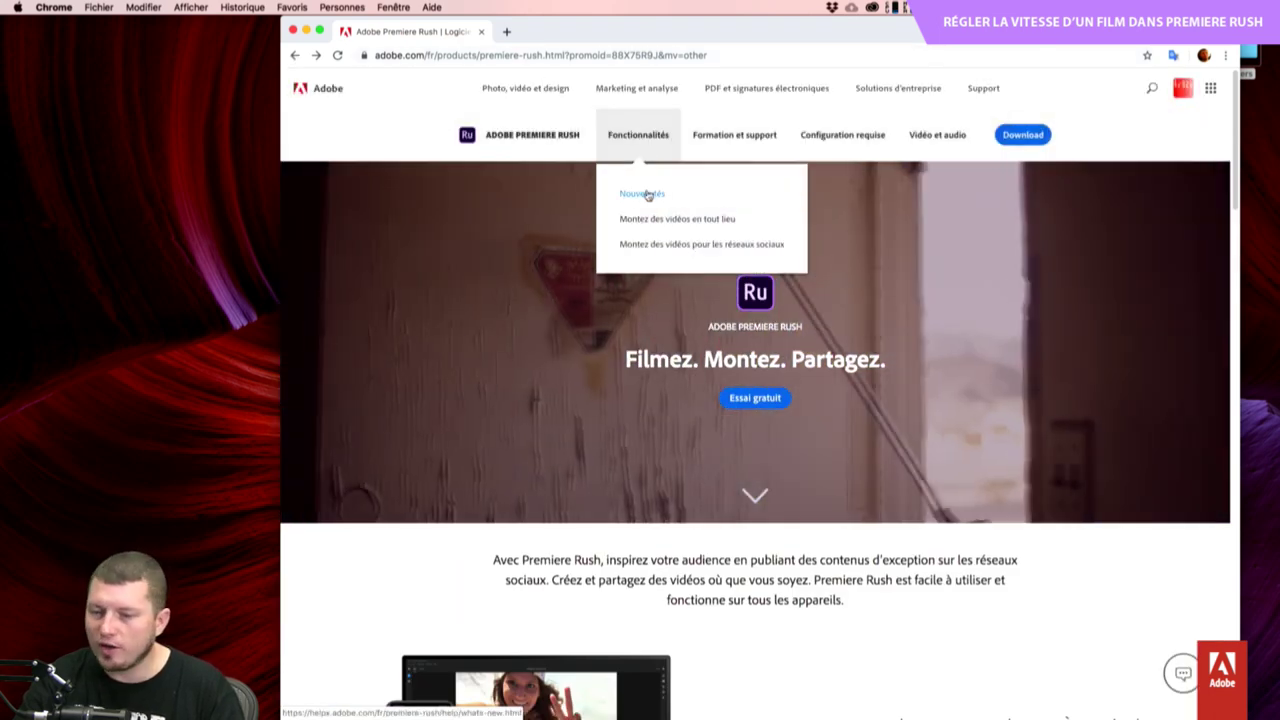
{"action": "left_click", "coordinate": [645, 196]}
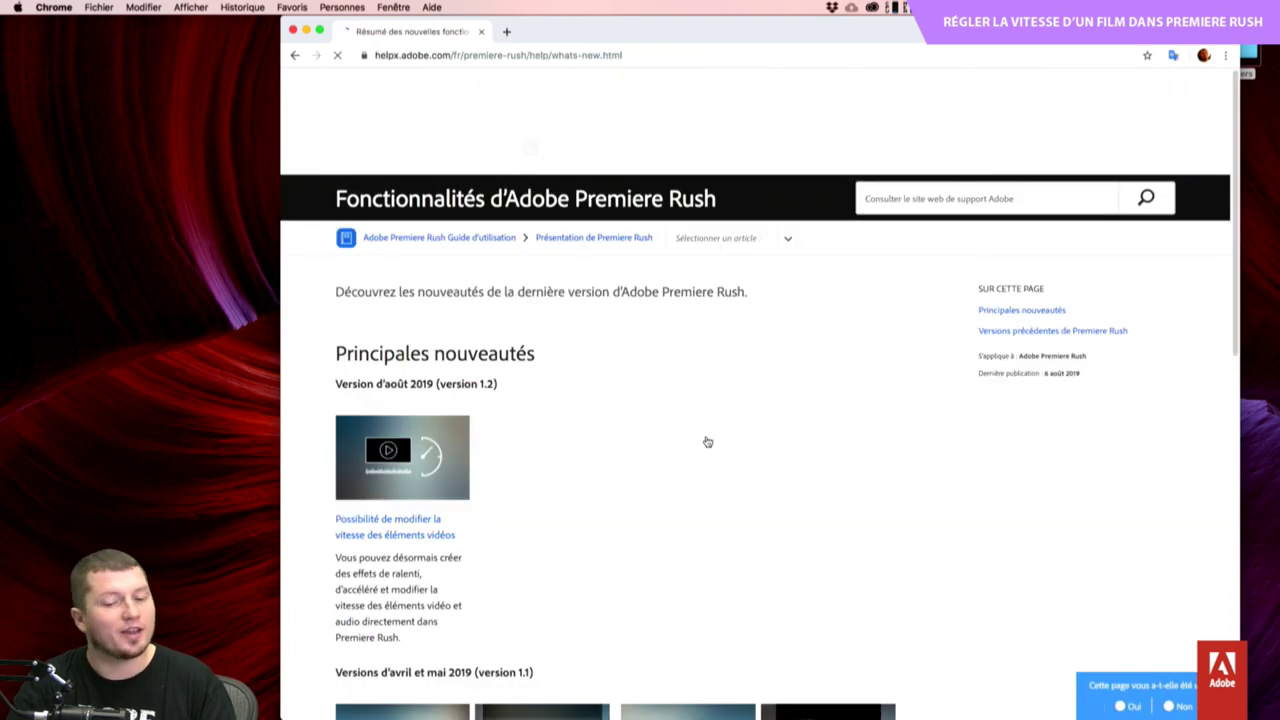
Look through the Premiere Rush new features for versions 1.2 and 1.1, including the previous versions and similar resources sections.
{"action": "scroll", "coordinate": [706, 443], "scroll_direction": "down", "scroll_amount": 3}
{"action": "scroll", "coordinate": [706, 441], "scroll_direction": "up", "scroll_amount": 2}
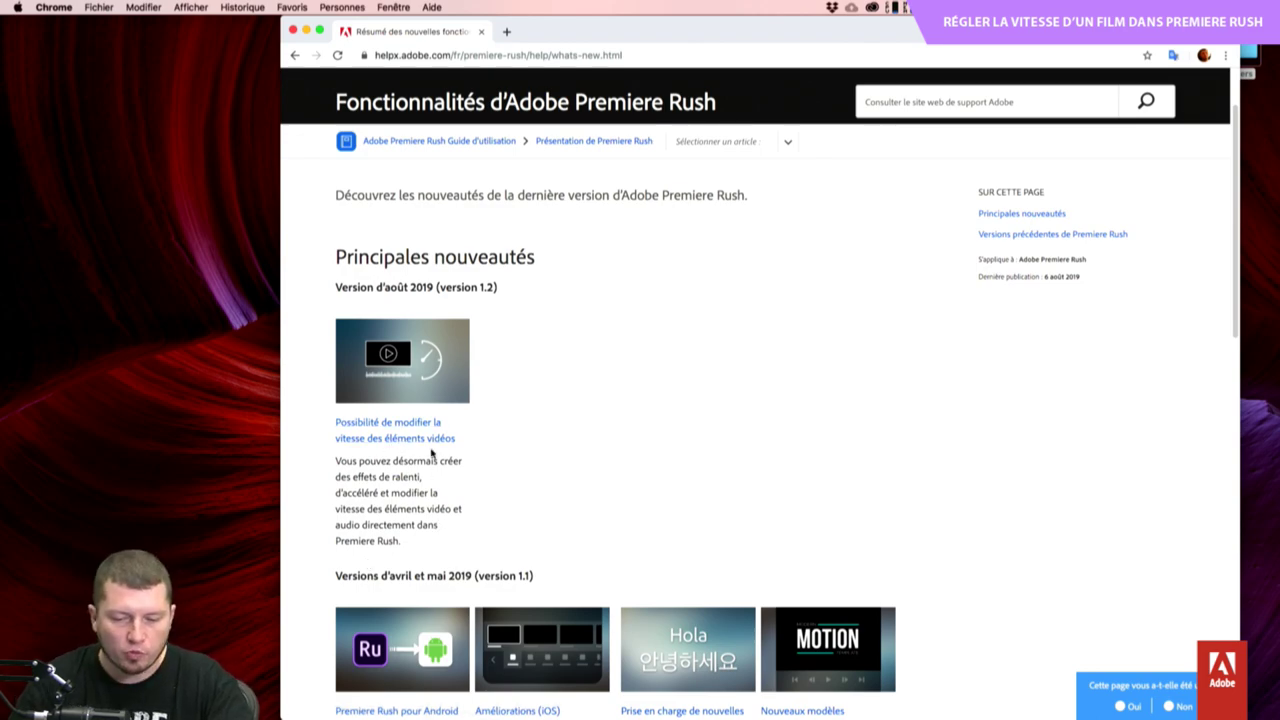
{"action": "scroll", "coordinate": [432, 455], "scroll_direction": "down", "scroll_amount": 8}
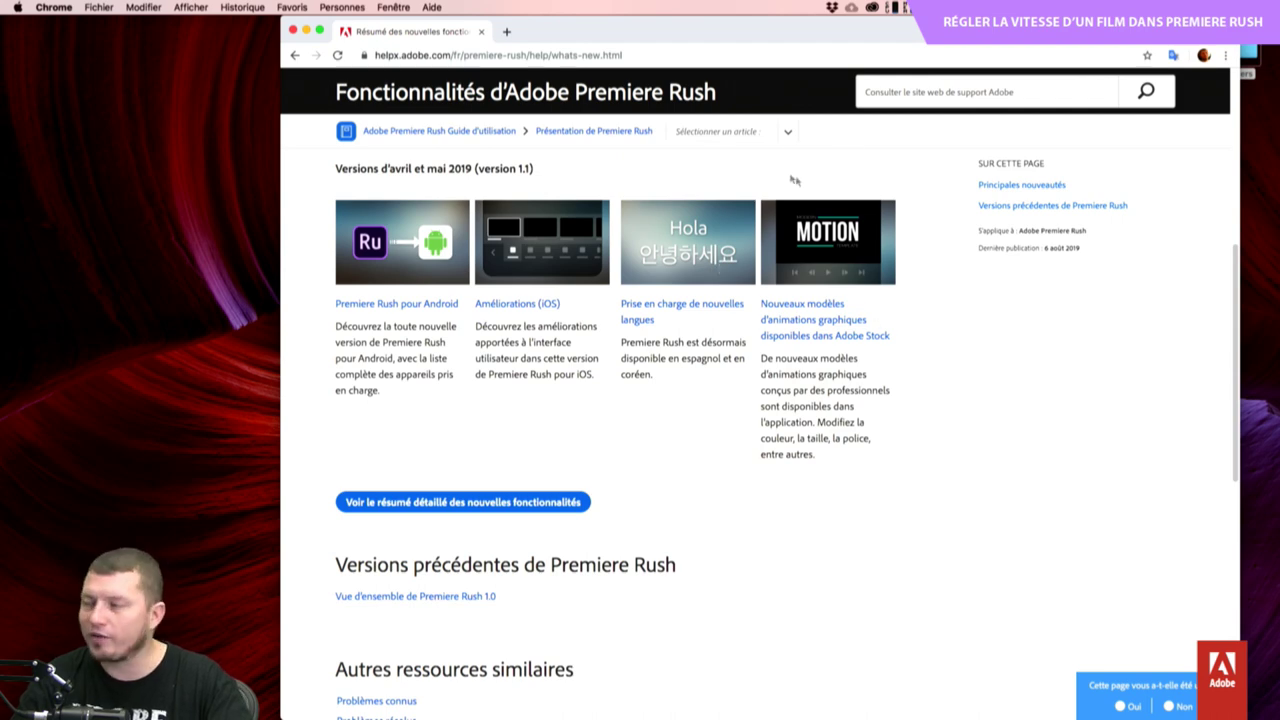
{"action": "scroll", "coordinate": [688, 338], "scroll_direction": "down", "scroll_amount": 1}
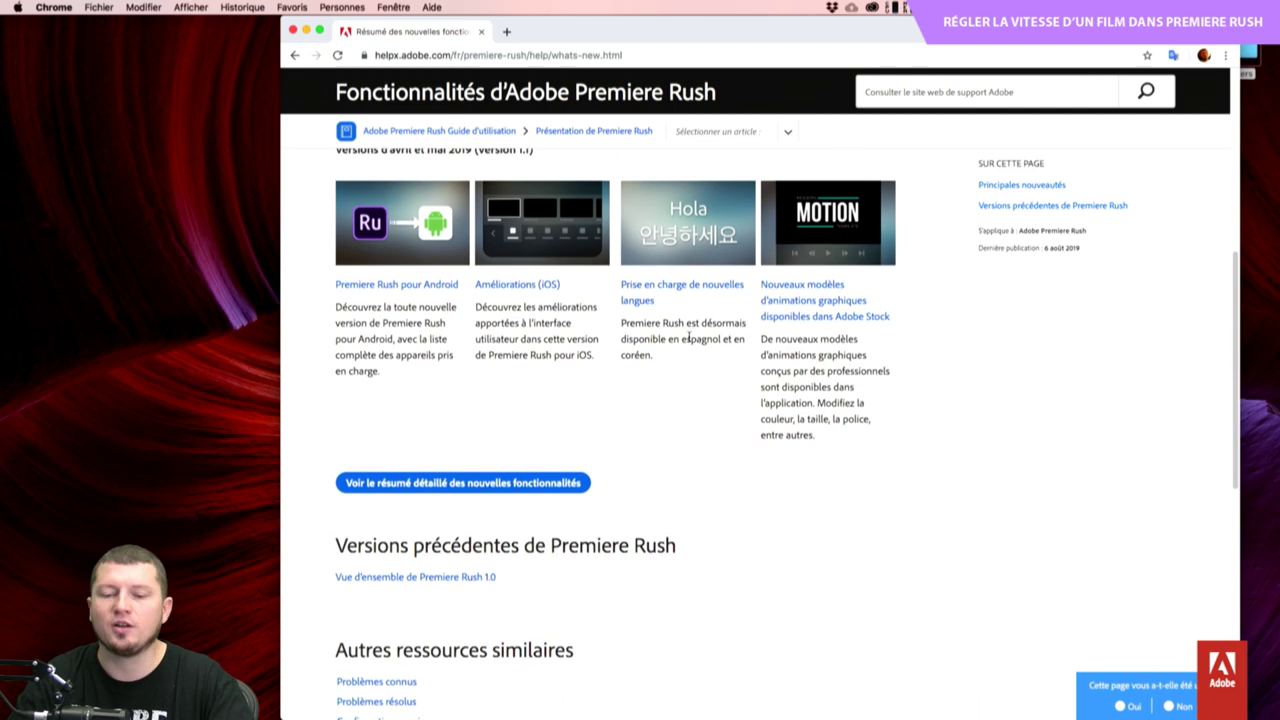
{"action": "scroll", "coordinate": [581, 328], "scroll_direction": "down", "scroll_amount": 5}
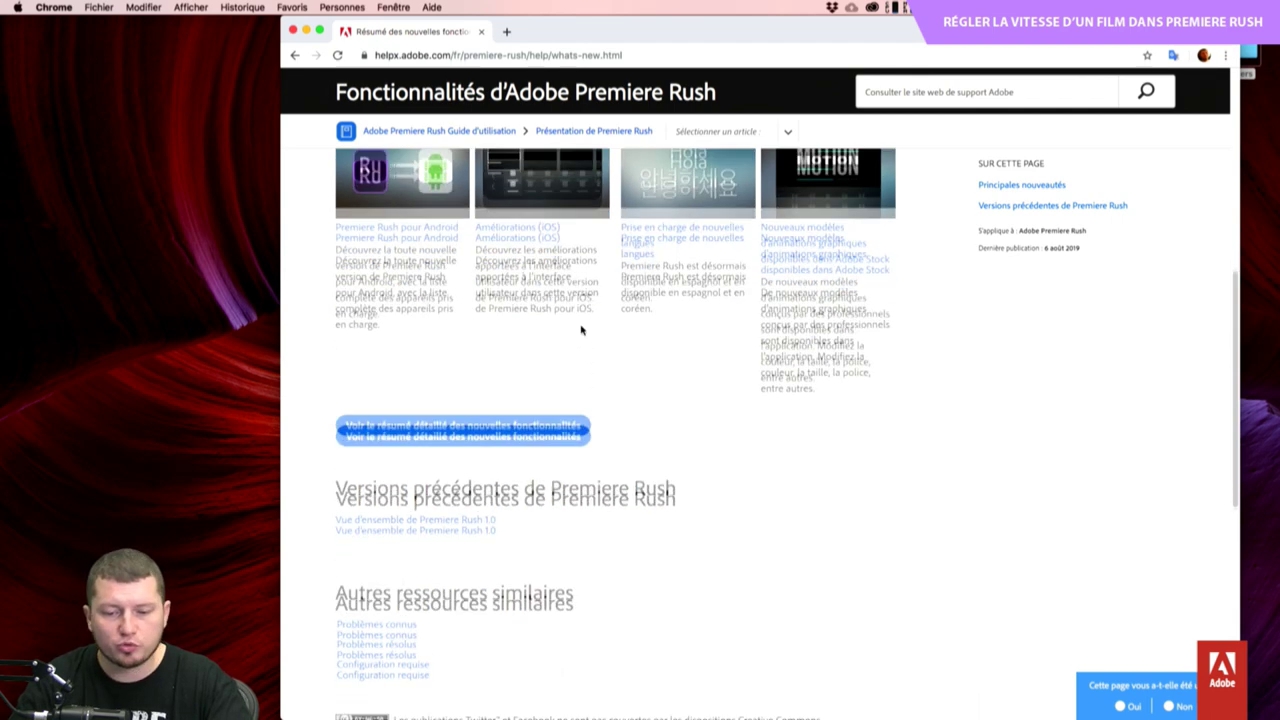
{"action": "scroll", "coordinate": [581, 330], "scroll_direction": "up", "scroll_amount": 10}
{"action": "scroll", "coordinate": [581, 330], "scroll_direction": "up", "scroll_amount": 5}
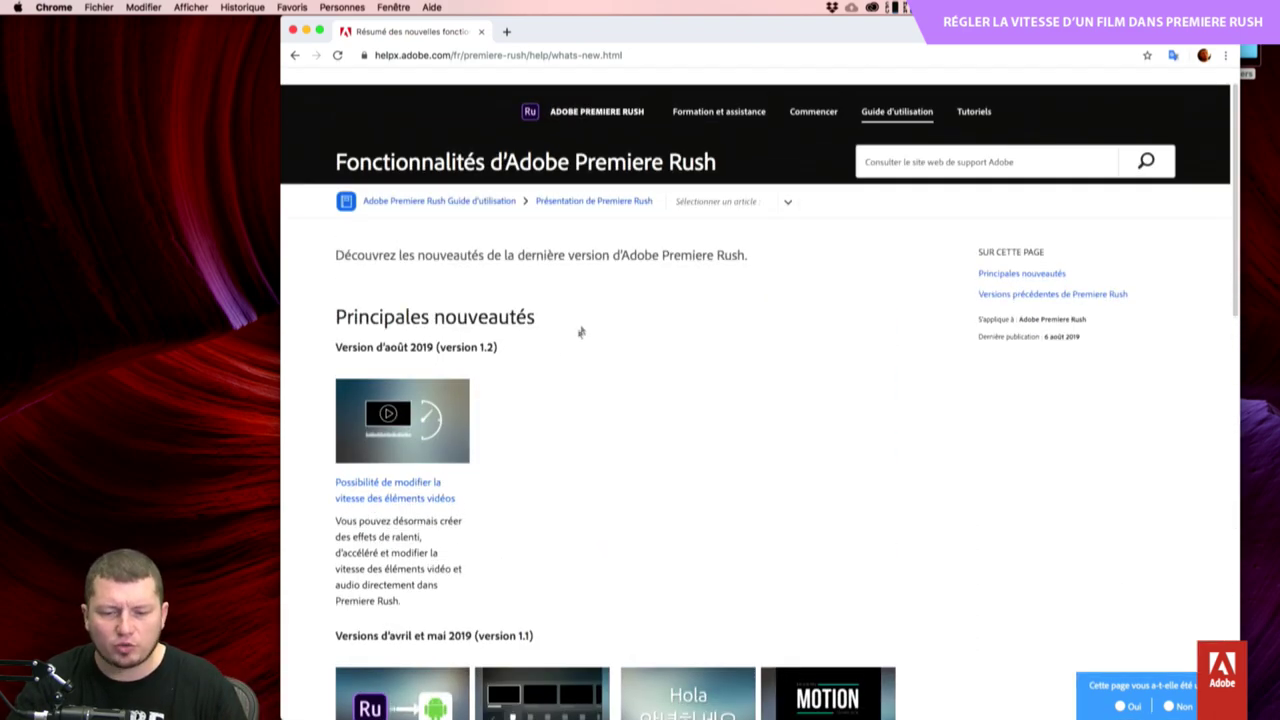
Open "Possibilité de modifier la vitesse des éléments vidéos" and examine its speed demo and the links for each platform.
{"action": "left_click", "coordinate": [391, 497]}
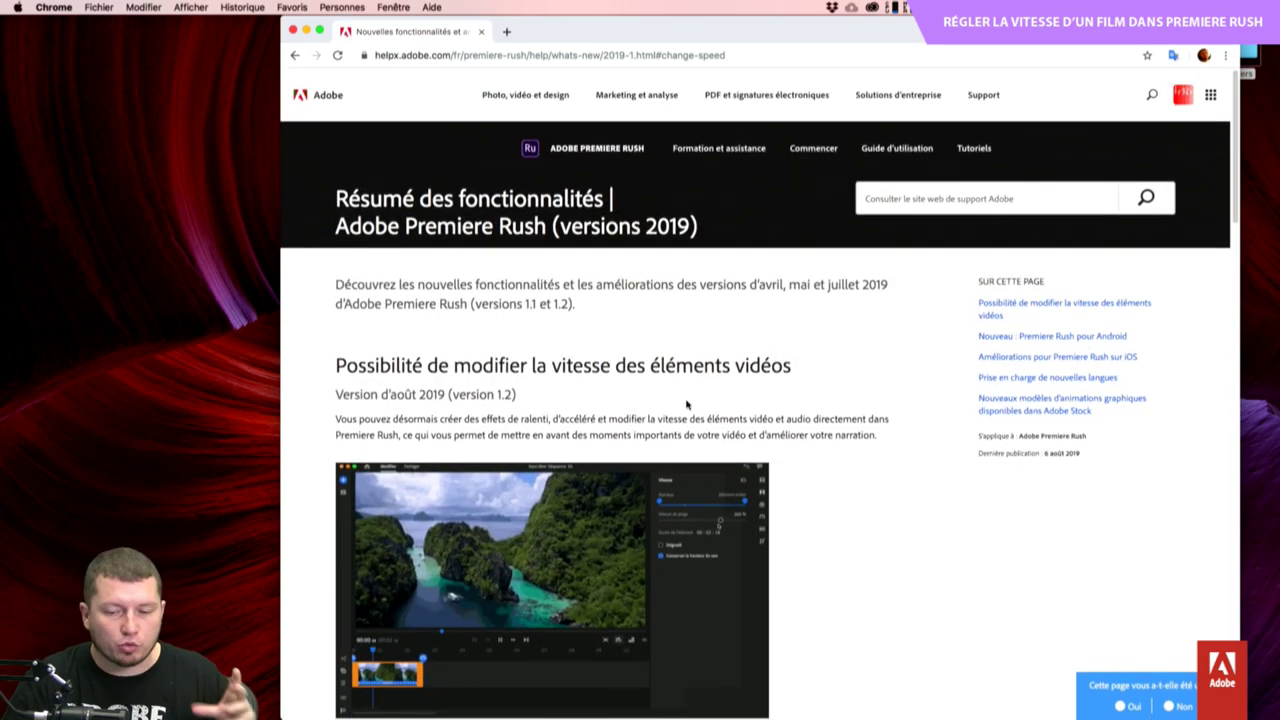
{"action": "scroll", "coordinate": [686, 404], "scroll_direction": "down", "scroll_amount": 1}
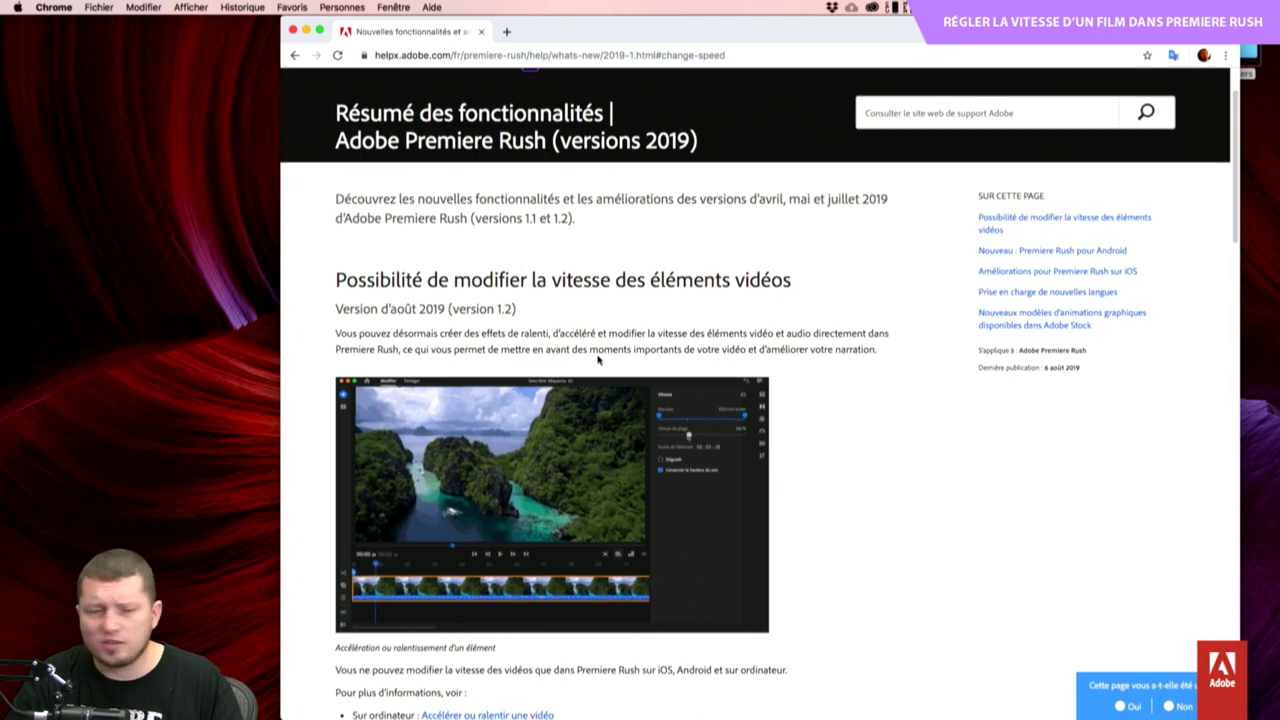
{"action": "scroll", "coordinate": [598, 360], "scroll_direction": "down", "scroll_amount": 1}
{"action": "scroll", "coordinate": [682, 440], "scroll_direction": "down", "scroll_amount": 2}
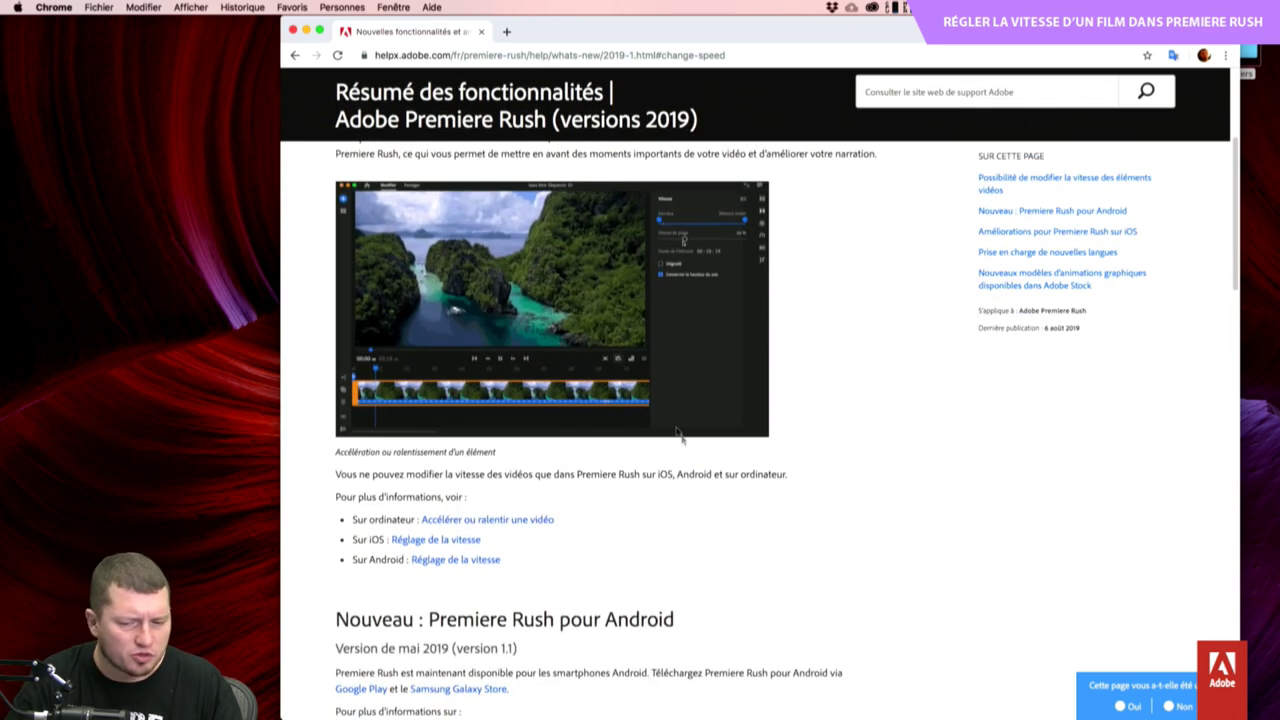
{"action": "scroll", "coordinate": [682, 440], "scroll_direction": "up", "scroll_amount": 3}
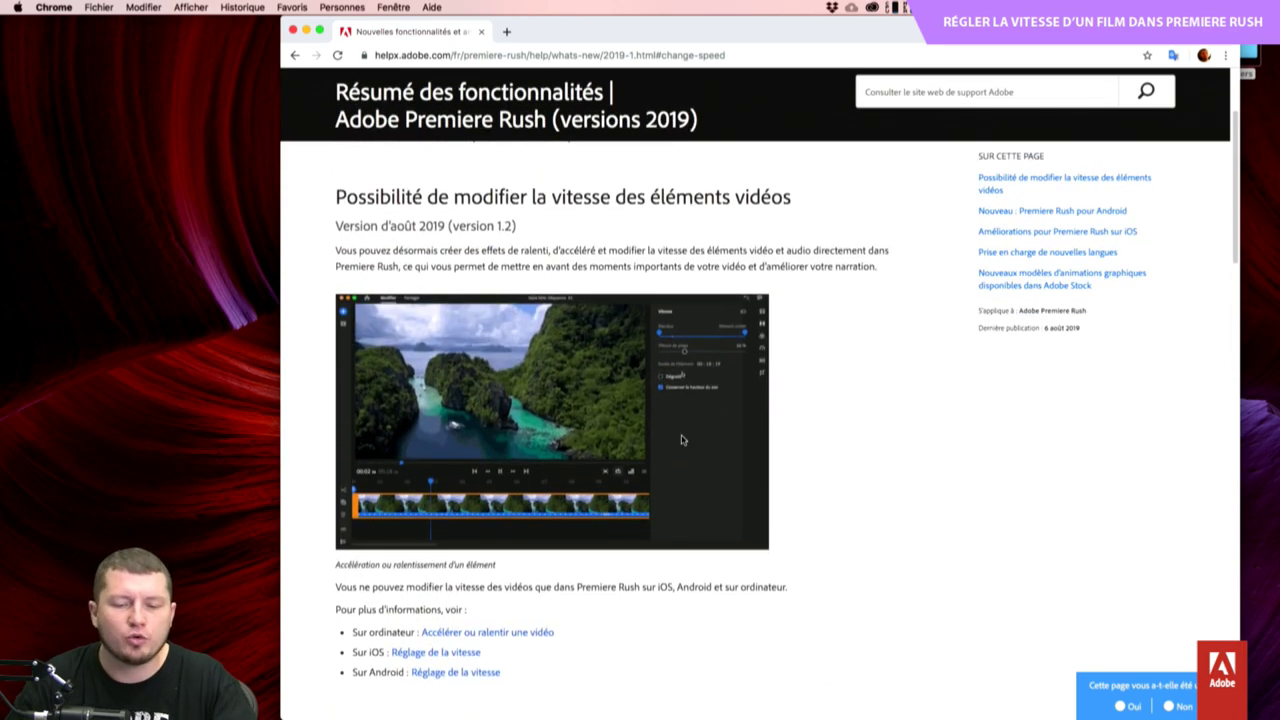
{"action": "scroll", "coordinate": [682, 440], "scroll_direction": "down", "scroll_amount": 1}
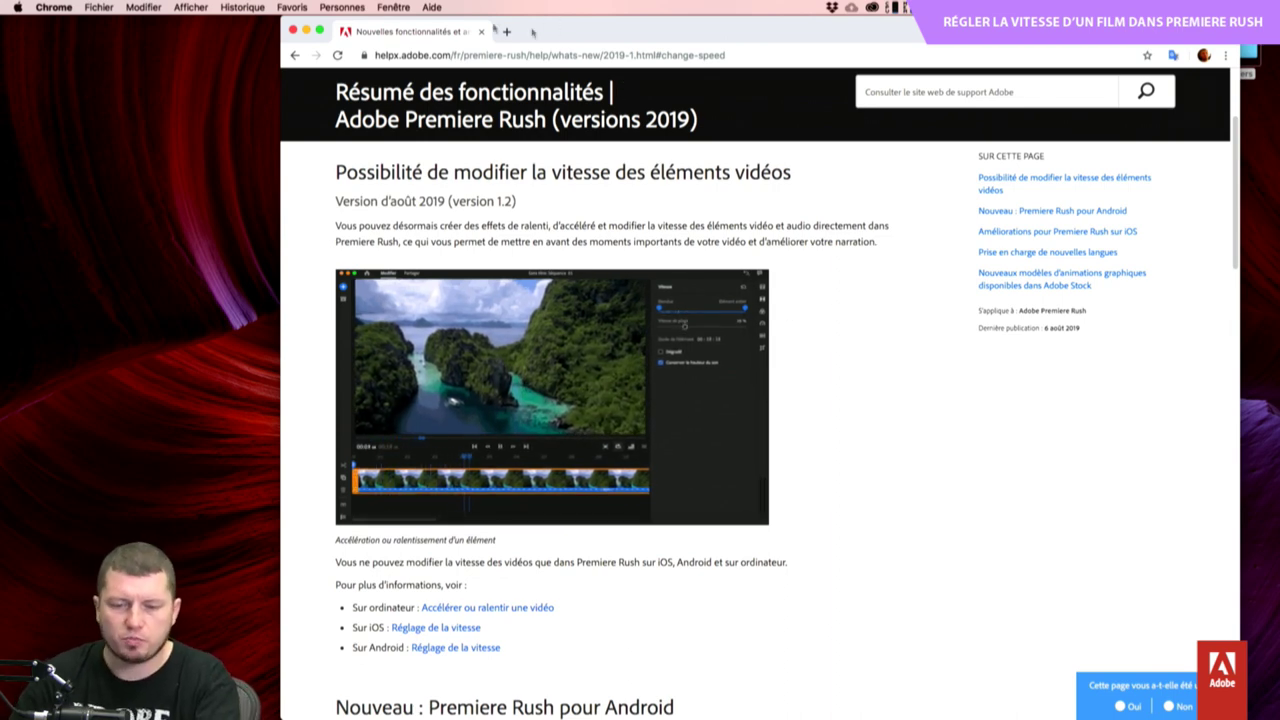
Bring up the Premiere Rush product page in a second tab and show its "Trouvez la formule qui vous correspond" section.
{"action": "key", "text": "super+shift+t"}
{"action": "left_click", "coordinate": [563, 27]}
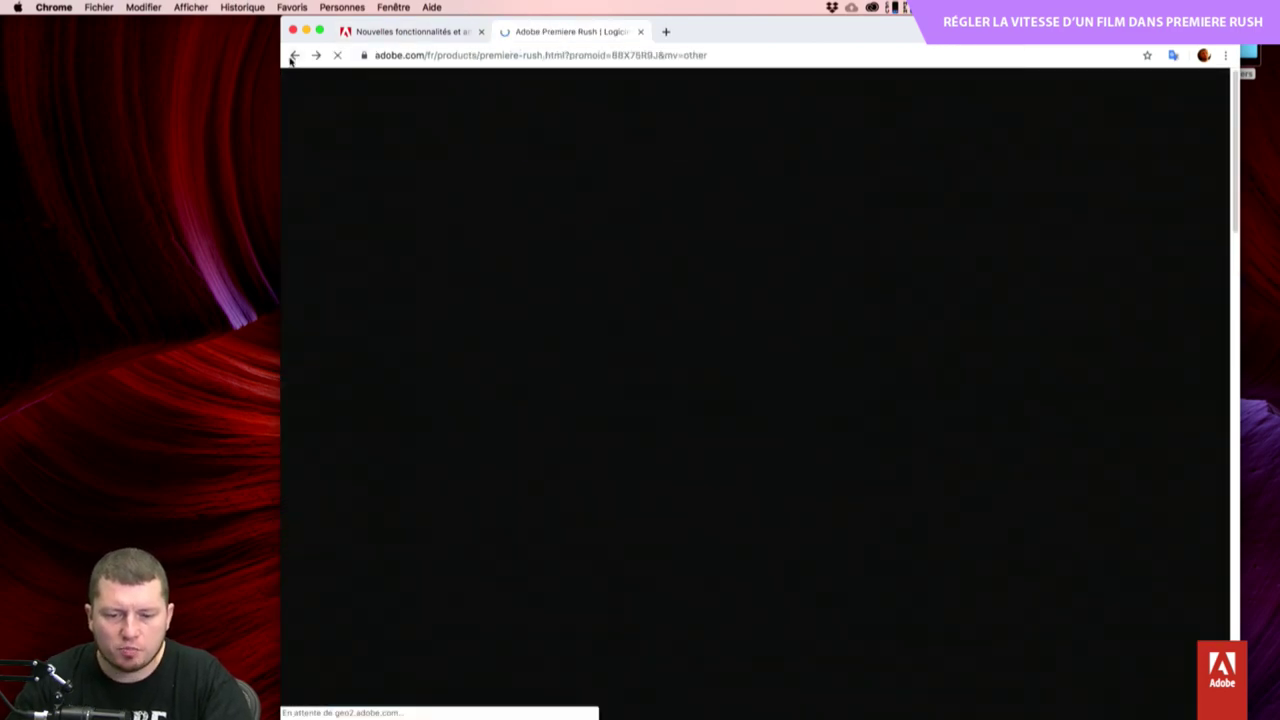
{"action": "scroll", "coordinate": [585, 390], "scroll_direction": "down", "scroll_amount": 15}
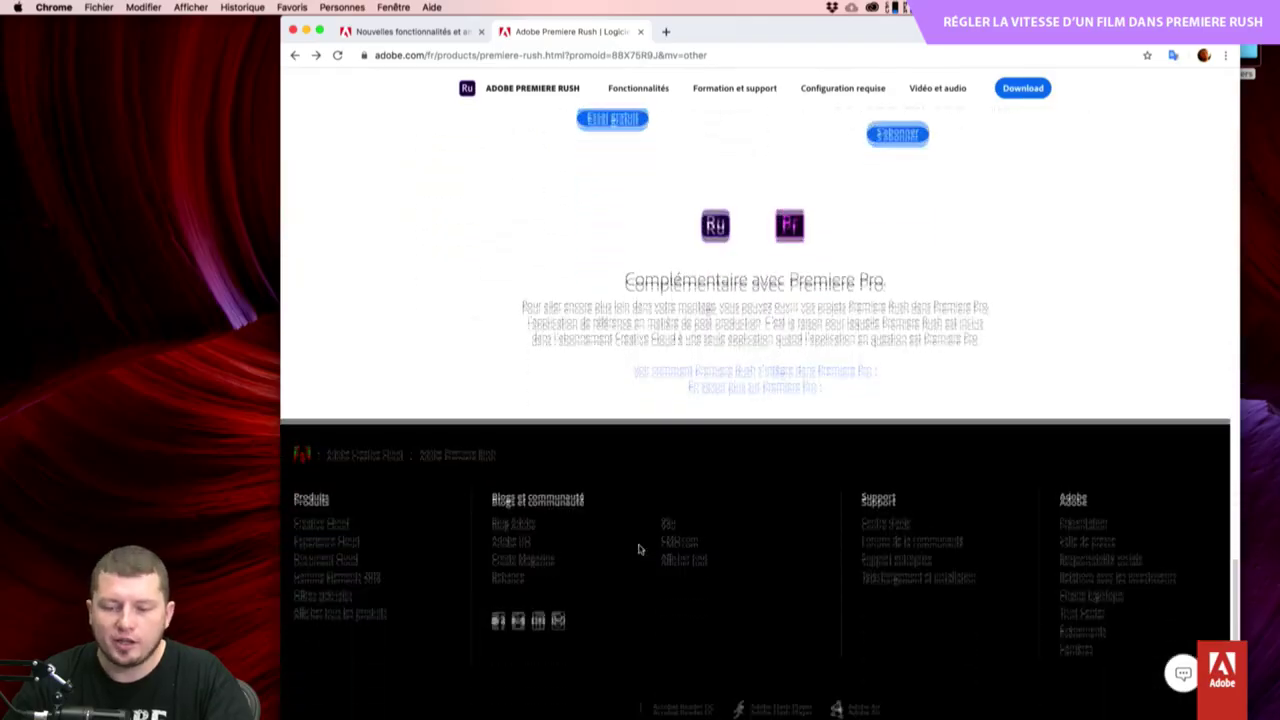
{"action": "scroll", "coordinate": [640, 549], "scroll_direction": "up", "scroll_amount": 5}
{"action": "scroll", "coordinate": [640, 549], "scroll_direction": "down", "scroll_amount": 5}
{"action": "scroll", "coordinate": [640, 549], "scroll_direction": "up", "scroll_amount": 5}
{"action": "scroll", "coordinate": [640, 549], "scroll_direction": "down", "scroll_amount": 5}
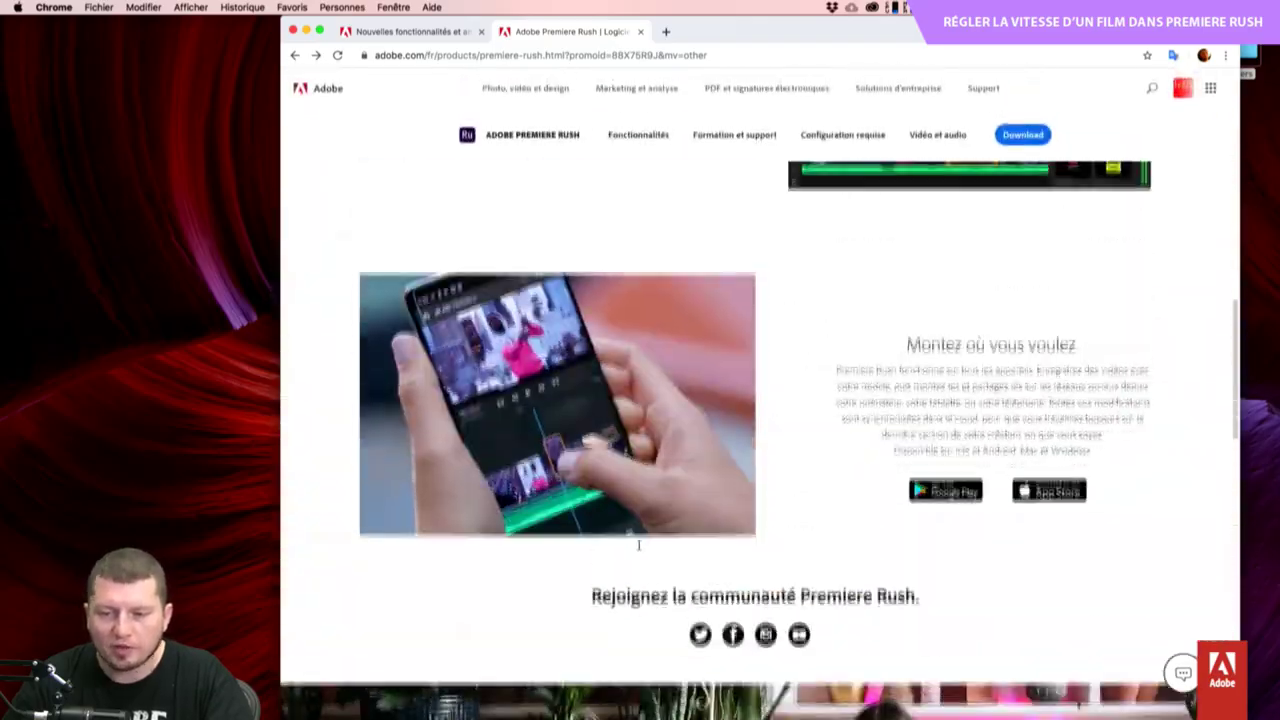
{"action": "scroll", "coordinate": [640, 549], "scroll_direction": "down", "scroll_amount": 5}
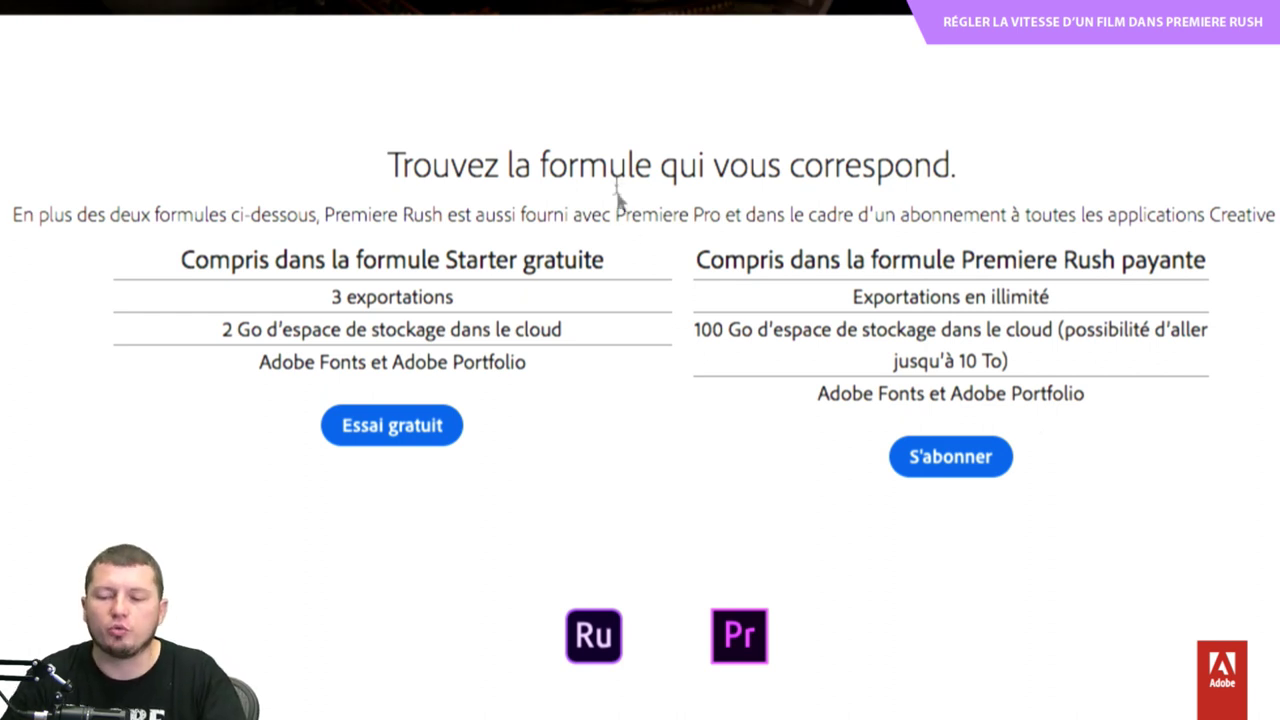
Highlight the free plan's 3 exports, then the paid plan's unlimited exports, 100 Go cloud storage and Adobe Fonts.
{"action": "left_click_drag", "start_coordinate": [333, 296], "coordinate": [451, 292]}
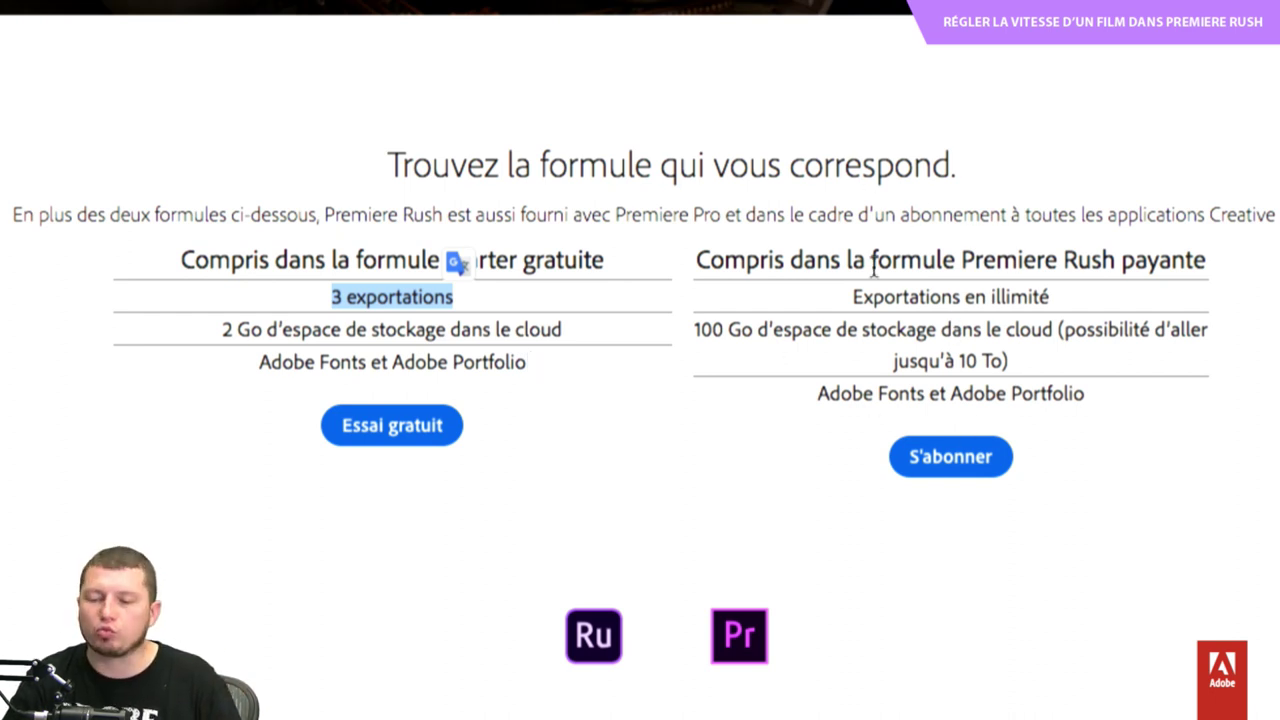
{"action": "left_click_drag", "start_coordinate": [856, 296], "coordinate": [1048, 297]}
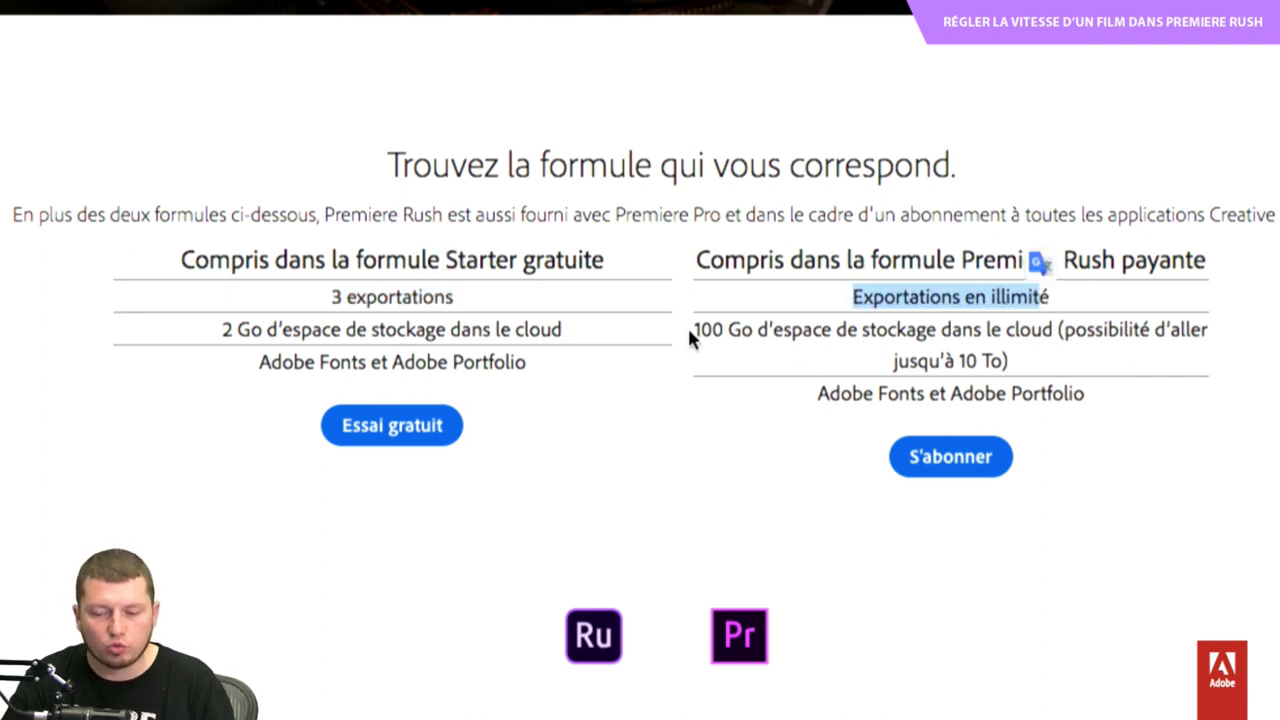
{"action": "left_click_drag", "start_coordinate": [692, 330], "coordinate": [963, 338]}
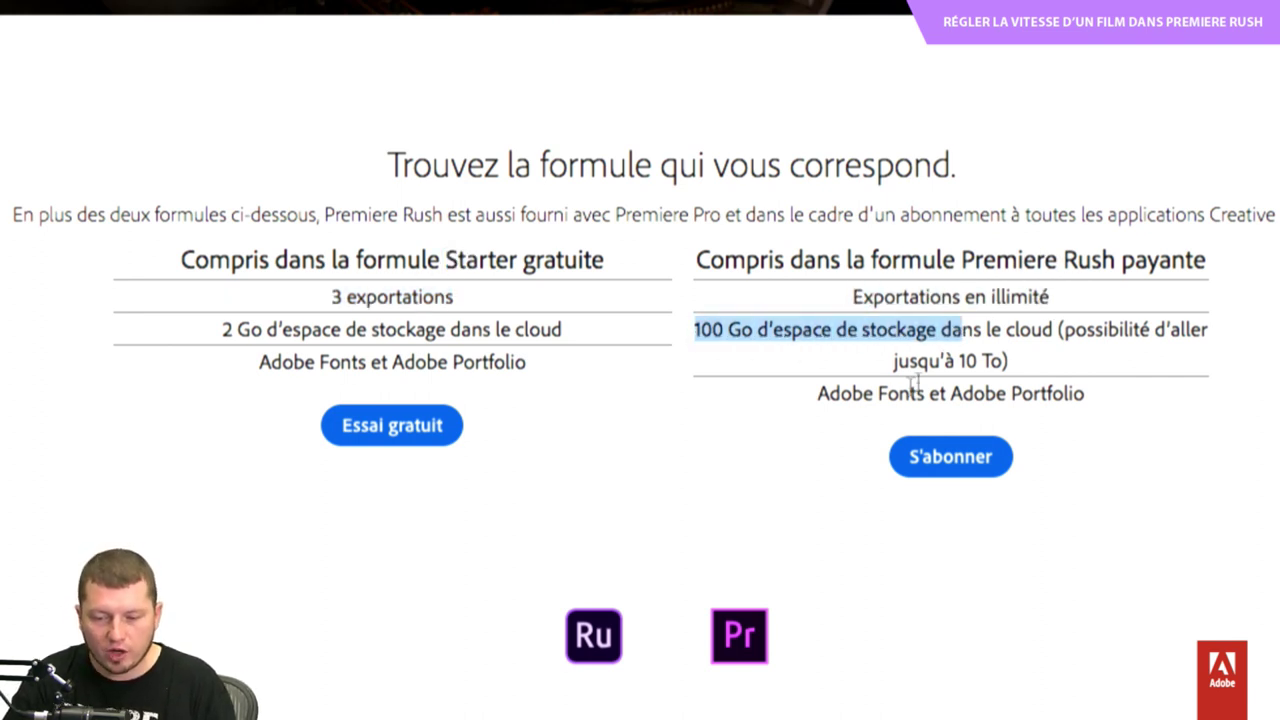
{"action": "left_click_drag", "start_coordinate": [820, 393], "coordinate": [926, 394]}
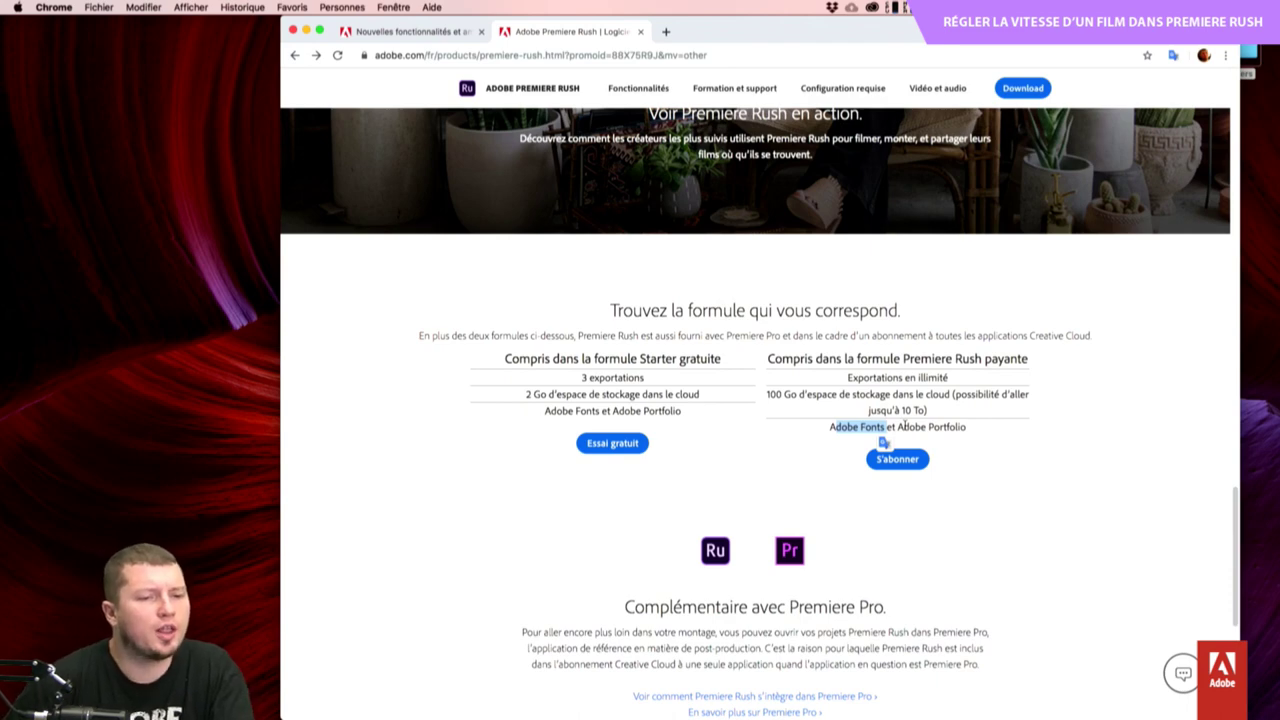
Open the speed guides linked in the 2019 feature summary in new tabs, and look through the desktop guide "Accélérer ou ralentir une vidéo".
{"action": "left_click", "coordinate": [412, 31]}
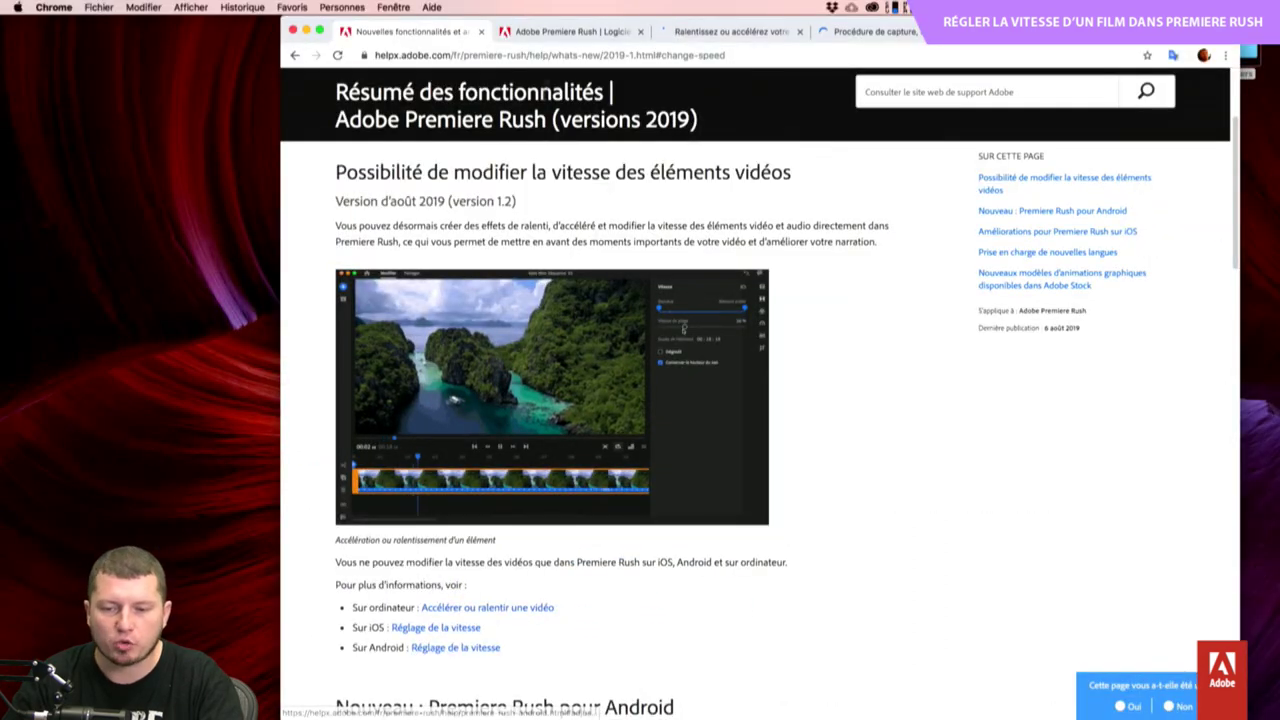
{"action": "left_click", "coordinate": [710, 30]}
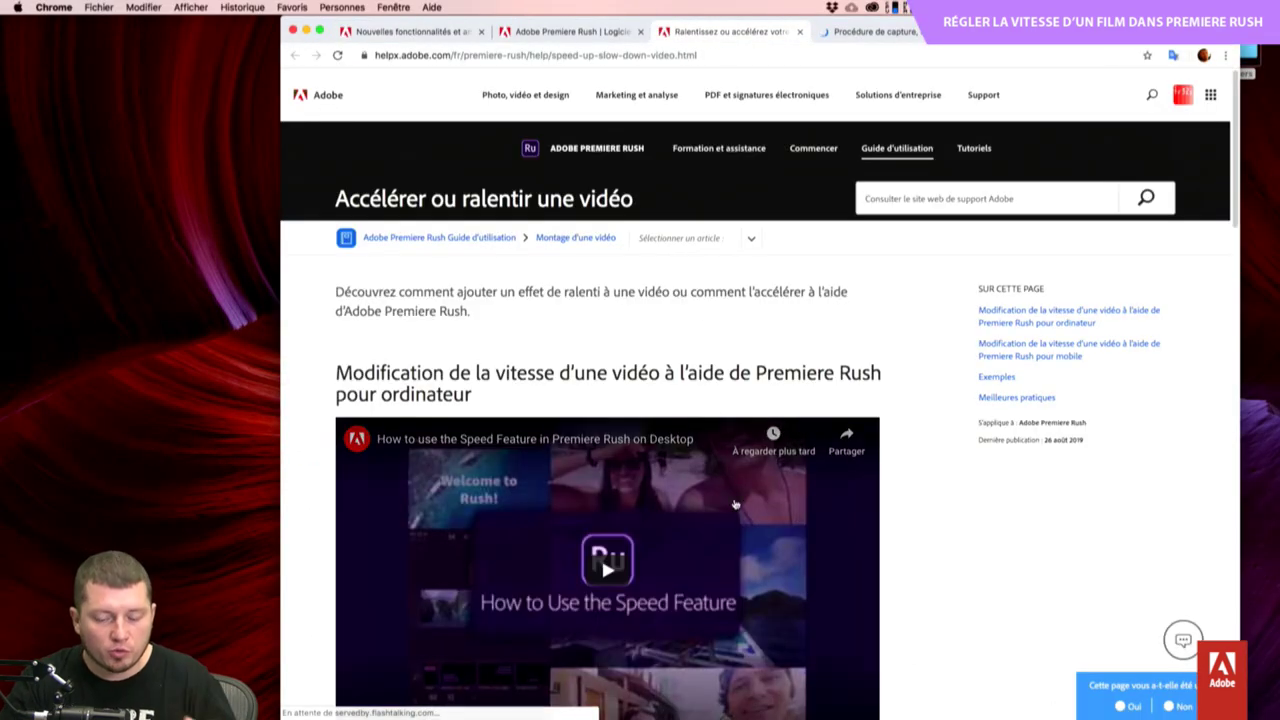
{"action": "scroll", "coordinate": [735, 505], "scroll_direction": "down", "scroll_amount": 10}
{"action": "scroll", "coordinate": [735, 505], "scroll_direction": "down", "scroll_amount": 15}
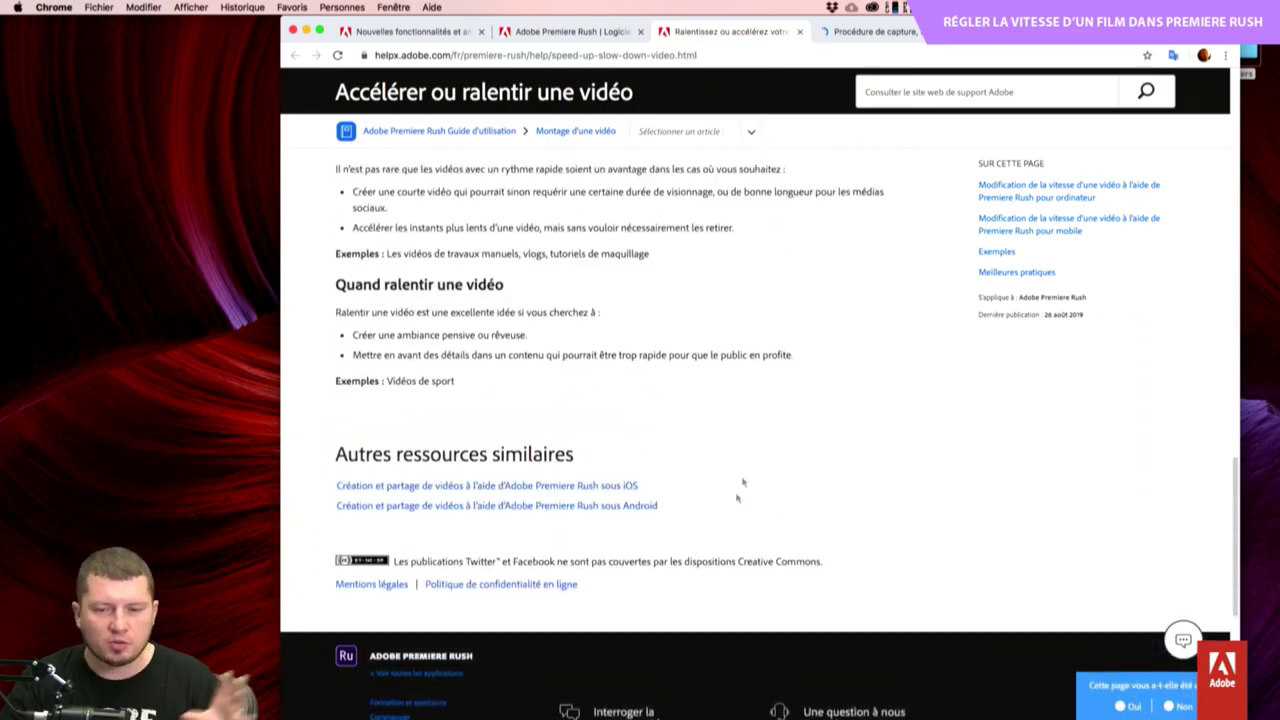
{"action": "left_click", "coordinate": [863, 32]}
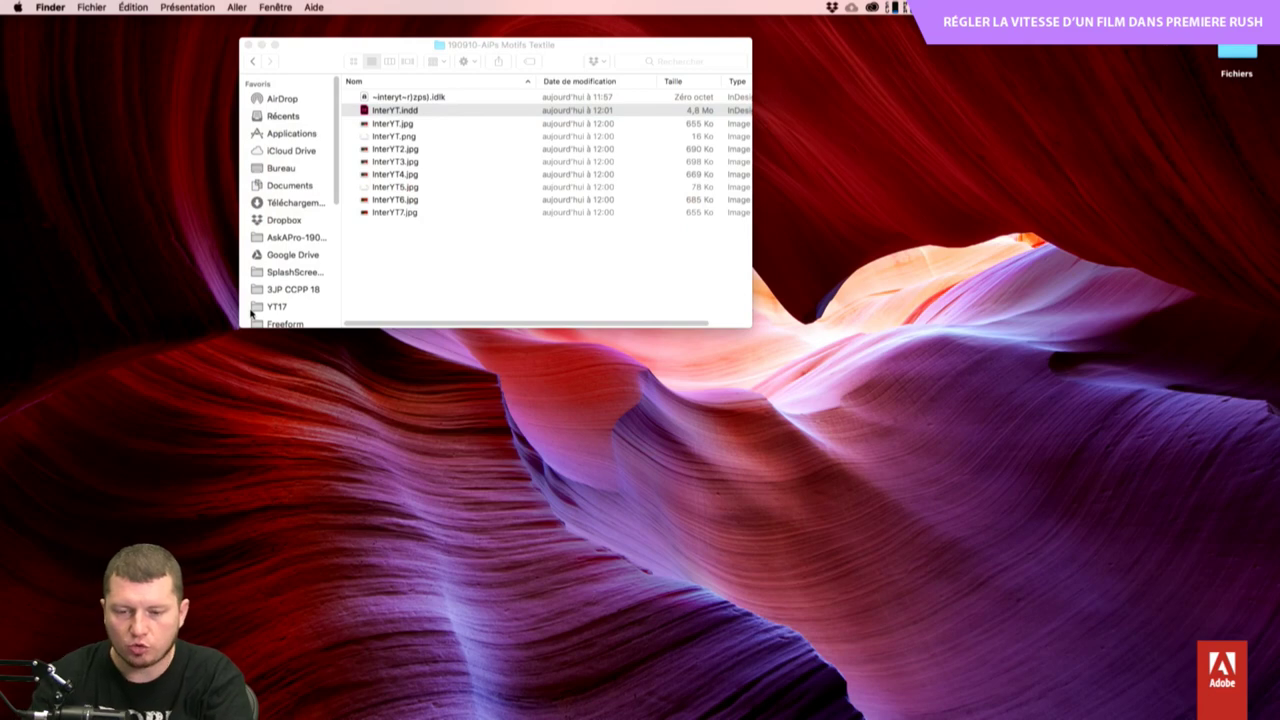
Close the Finder window and launch QuickTime Player through a system search for "qu".
{"action": "key", "text": "super+w"}
{"action": "key", "text": "super+space"}
{"action": "type", "text": "qu"}
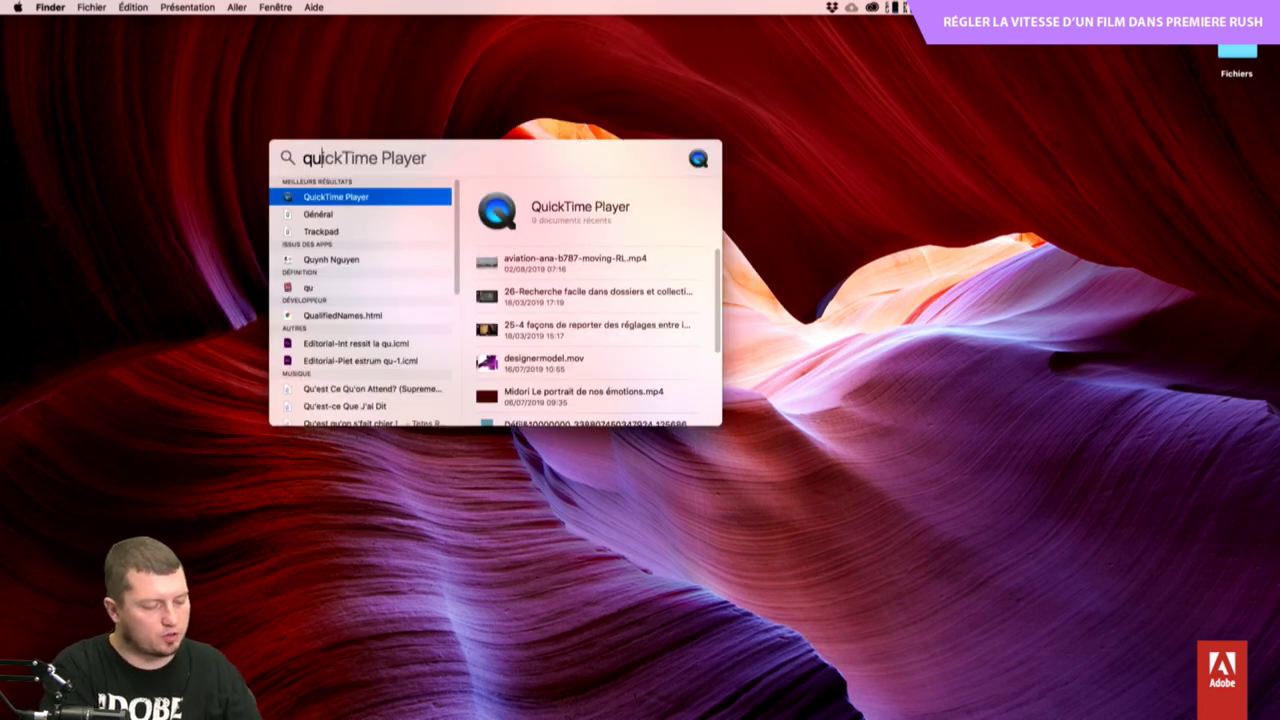
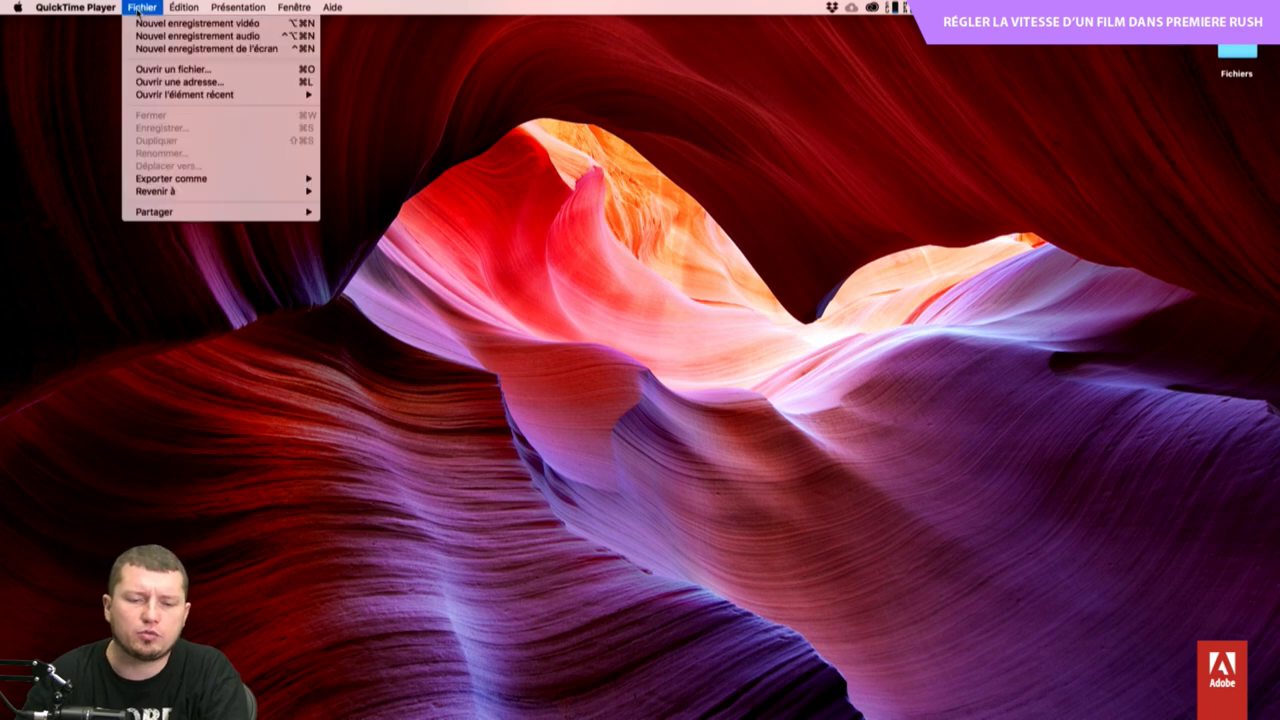
Mirror the iPad in a new video recording, and turn on Internet sharing over USB iPhone in the system's sharing preferences.
{"action": "left_click", "coordinate": [184, 24]}
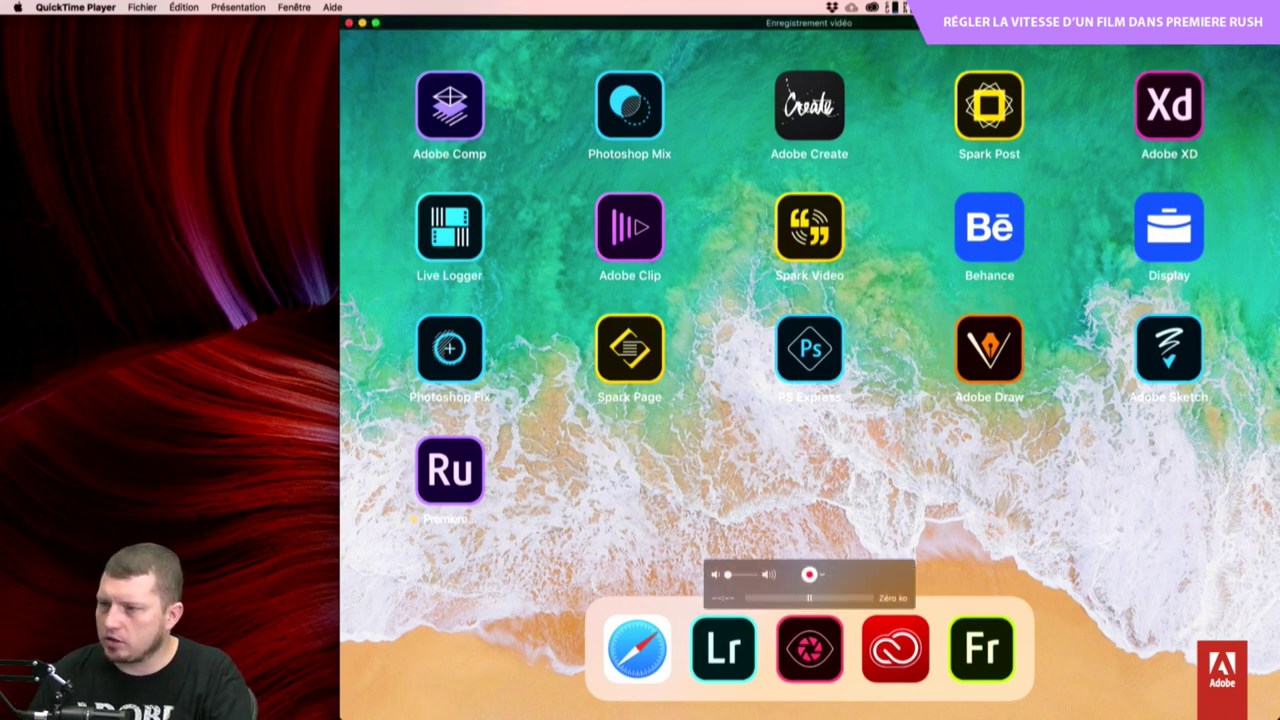
{"action": "left_click", "coordinate": [1072, 8]}
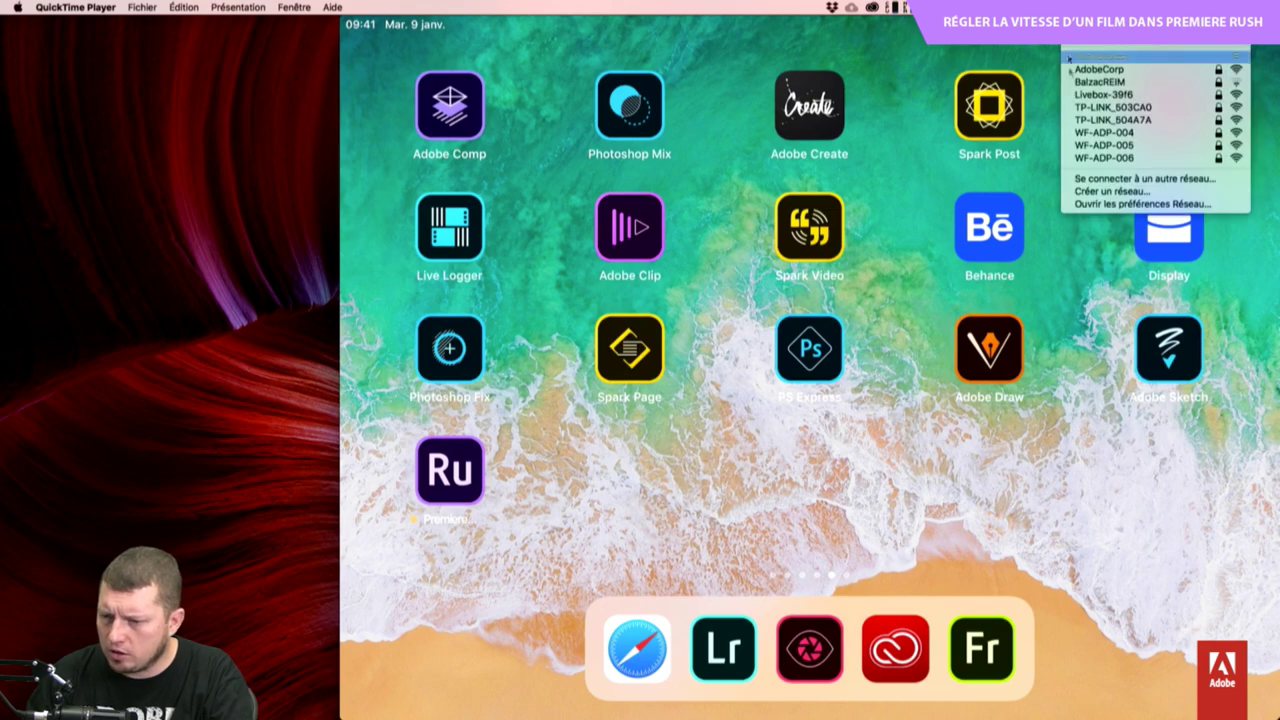
{"action": "left_click", "coordinate": [1130, 204]}
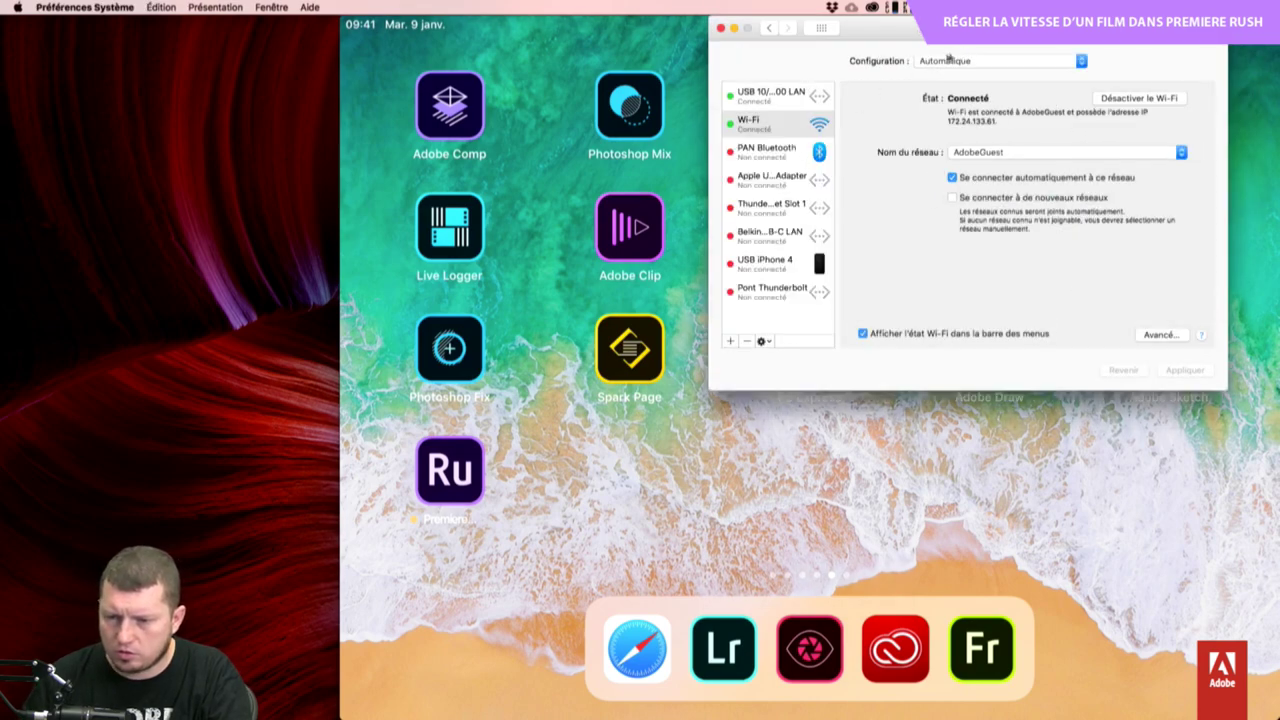
{"action": "left_click", "coordinate": [770, 30]}
{"action": "left_click", "coordinate": [738, 221]}
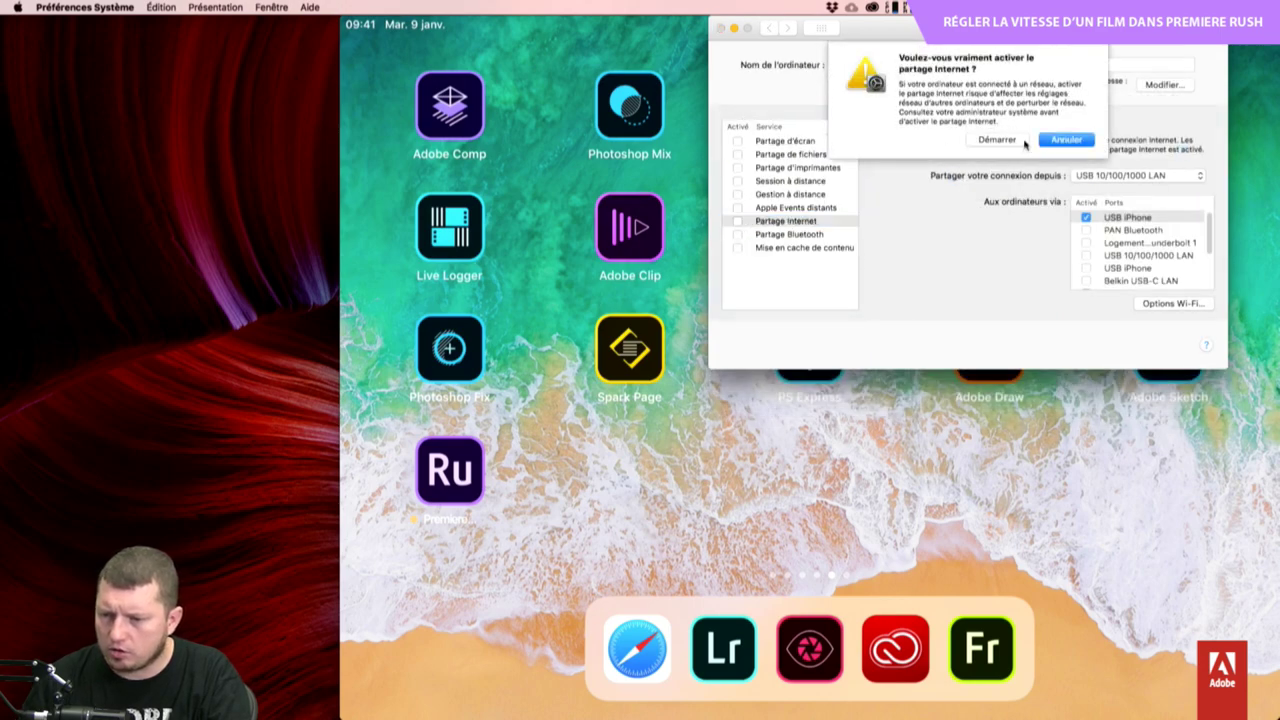
{"action": "left_click", "coordinate": [1022, 143]}
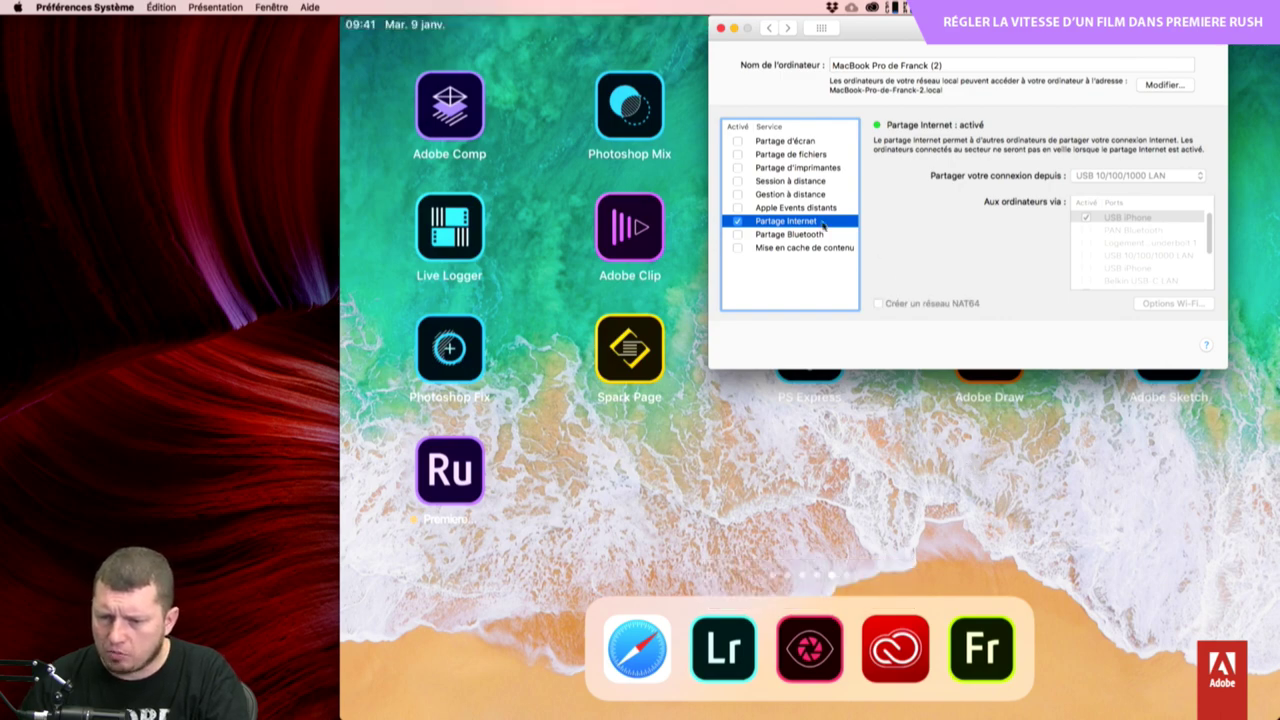
{"action": "left_click", "coordinate": [914, 420]}
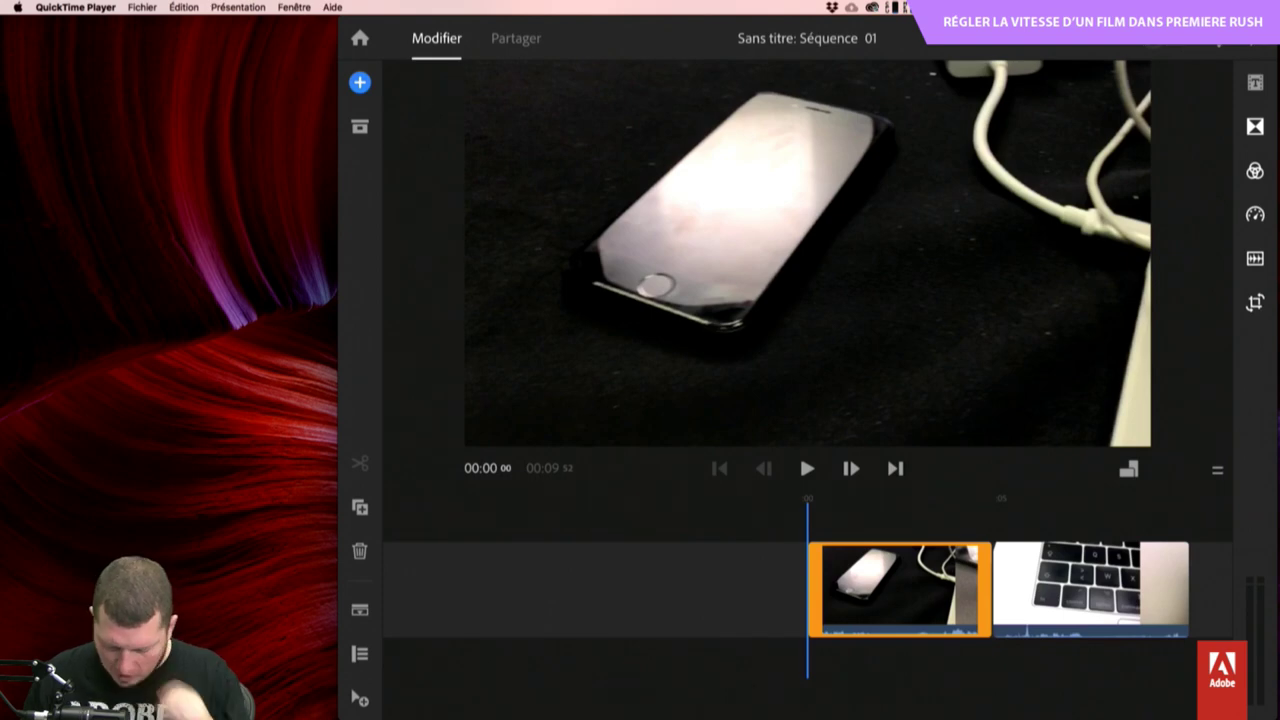
Play the two-clip sequence, and trim about one second off the start of the phone clip.
{"action": "key", "text": "space"}
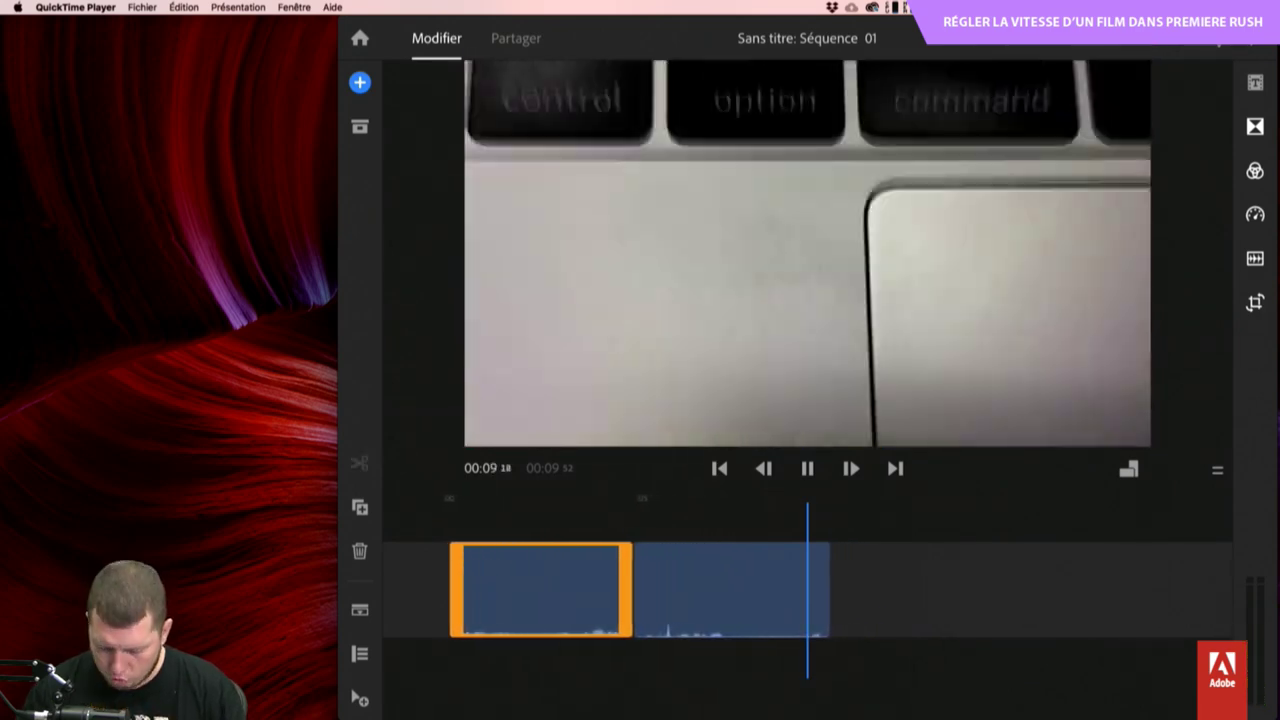
{"action": "key", "text": "space"}
{"action": "scroll", "coordinate": [980, 590], "scroll_direction": "right", "scroll_amount": 5}
{"action": "scroll", "coordinate": [960, 590], "scroll_direction": "left", "scroll_amount": 2}
{"action": "scroll", "coordinate": [980, 590], "scroll_direction": "left", "scroll_amount": 4}
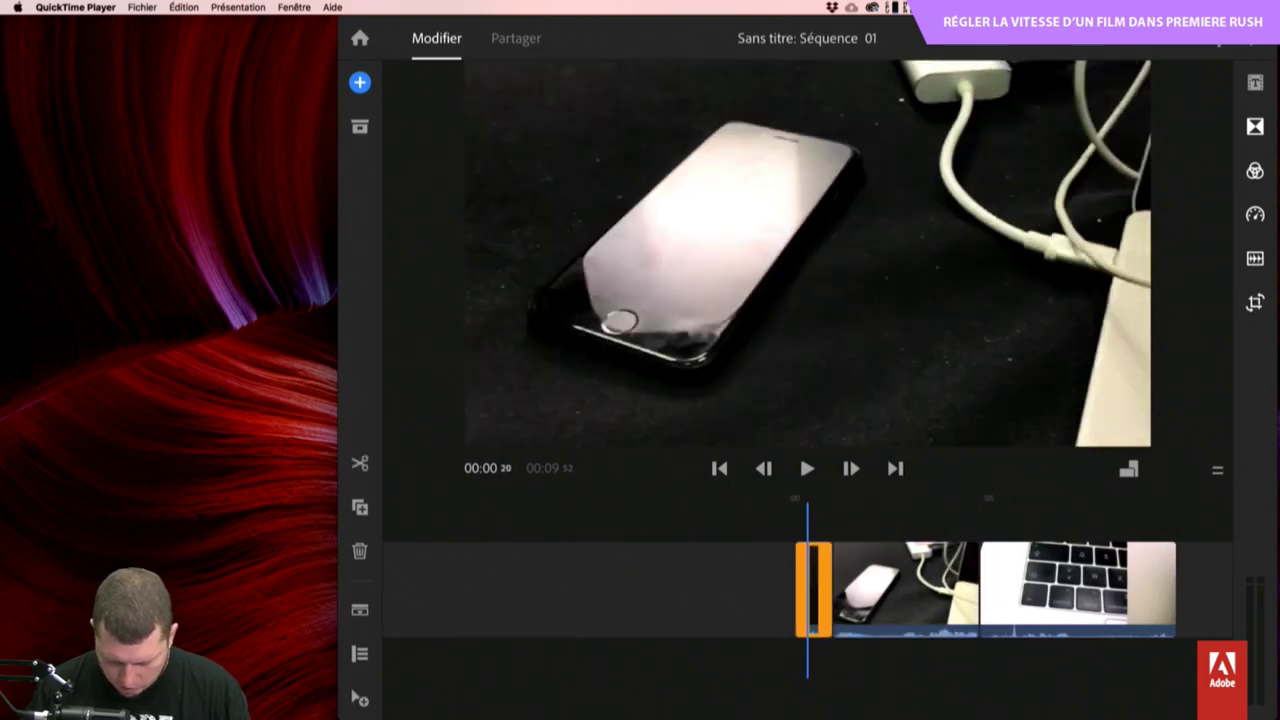
Split the phone clip at 00:02 11 and delete the part after the cut.
{"action": "scroll", "coordinate": [980, 590], "scroll_direction": "right", "scroll_amount": 6}
{"action": "scroll", "coordinate": [980, 590], "scroll_direction": "right", "scroll_amount": 3}
{"action": "scroll", "coordinate": [980, 590], "scroll_direction": "left", "scroll_amount": 2}
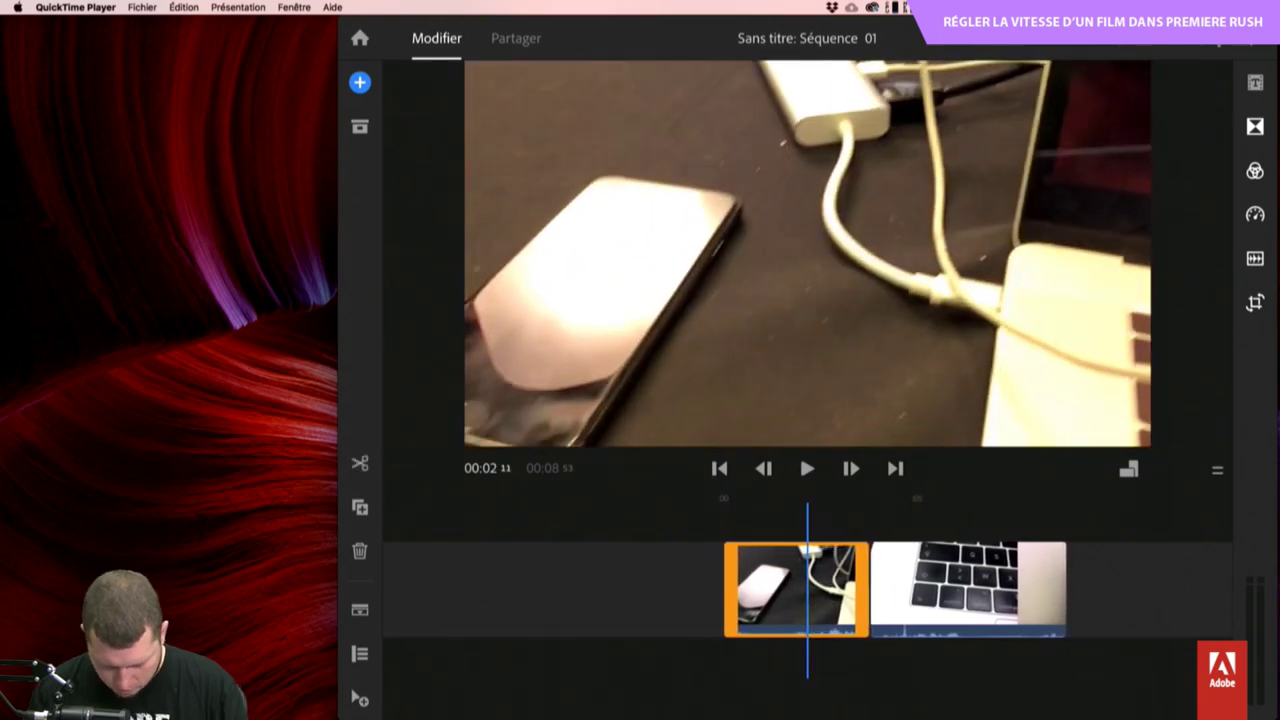
{"action": "key", "text": "s"}
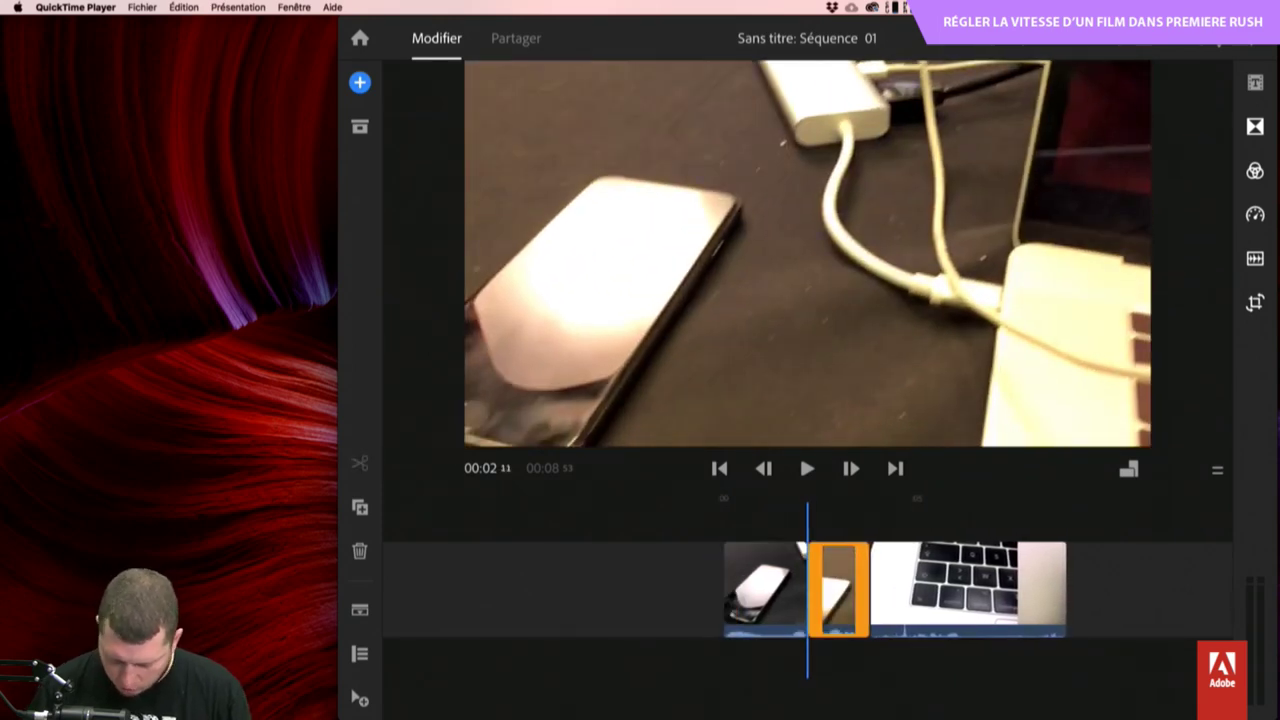
{"action": "key", "text": "Delete"}
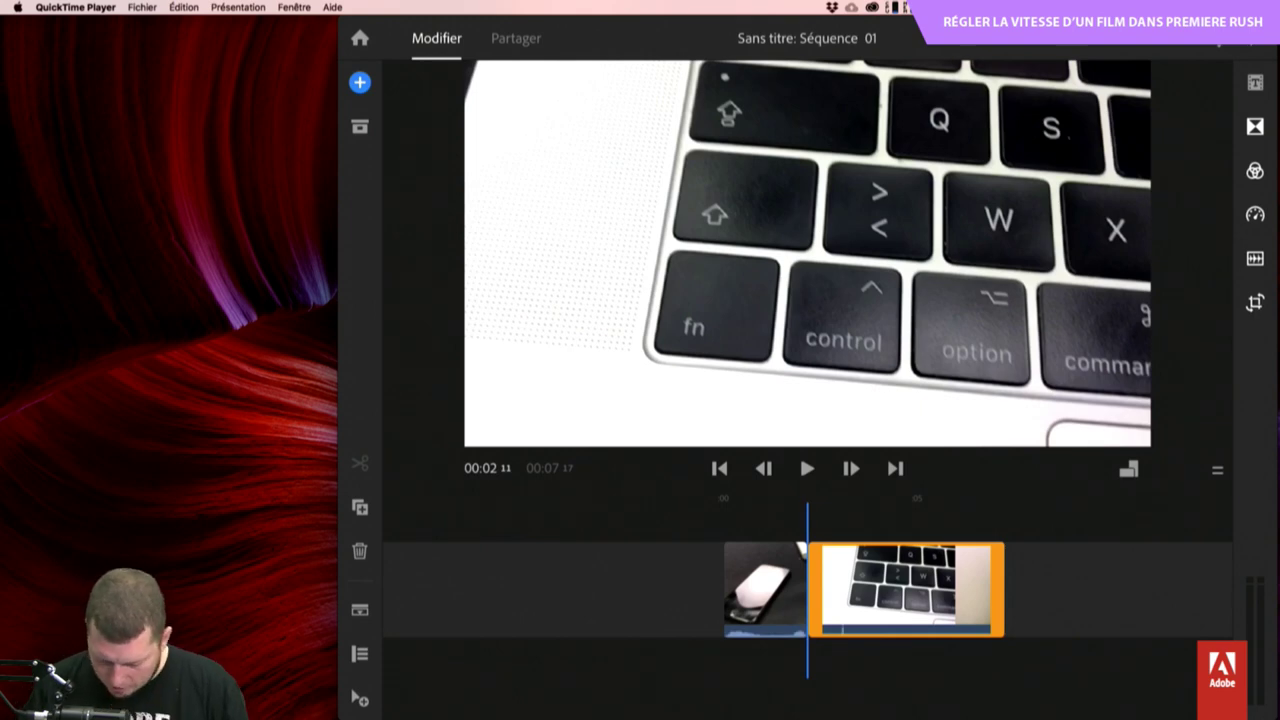
Split the keyboard clip at 00:03 38 and delete the part before the cut.
{"action": "scroll", "coordinate": [890, 590], "scroll_direction": "right", "scroll_amount": 1}
{"action": "scroll", "coordinate": [850, 590], "scroll_direction": "right", "scroll_amount": 3}
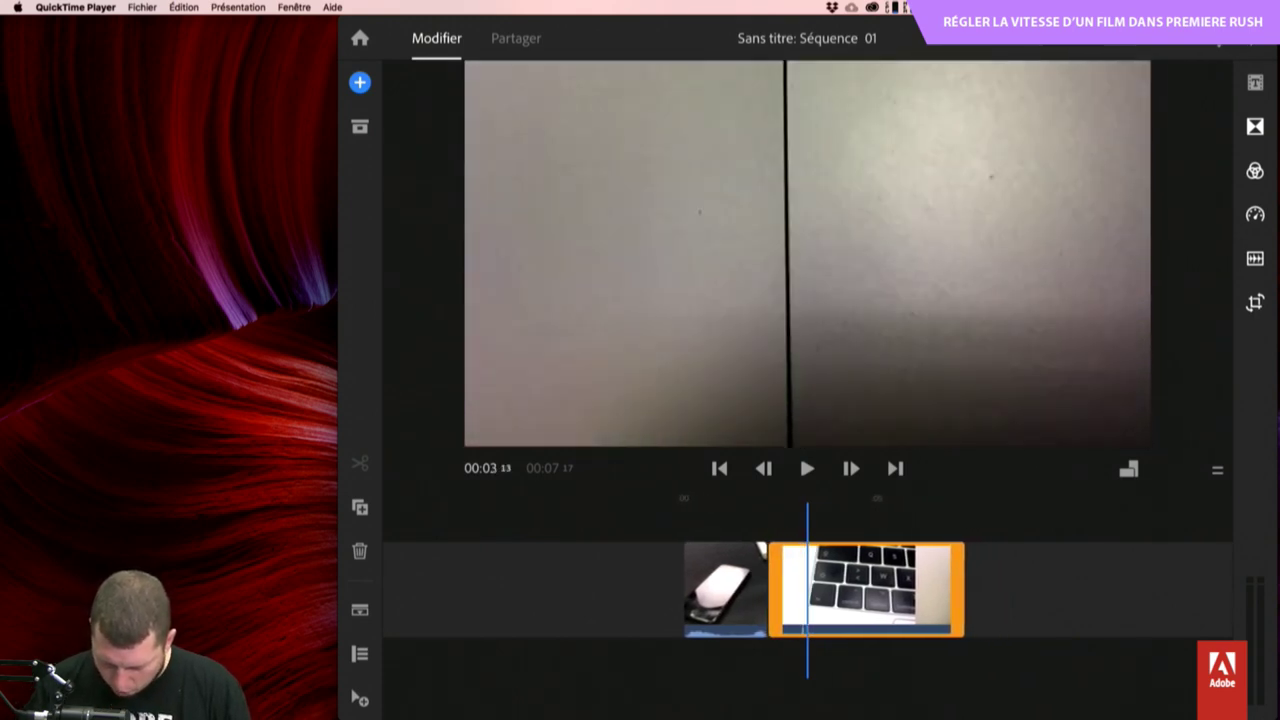
{"action": "scroll", "coordinate": [808, 590], "scroll_direction": "left", "scroll_amount": 1}
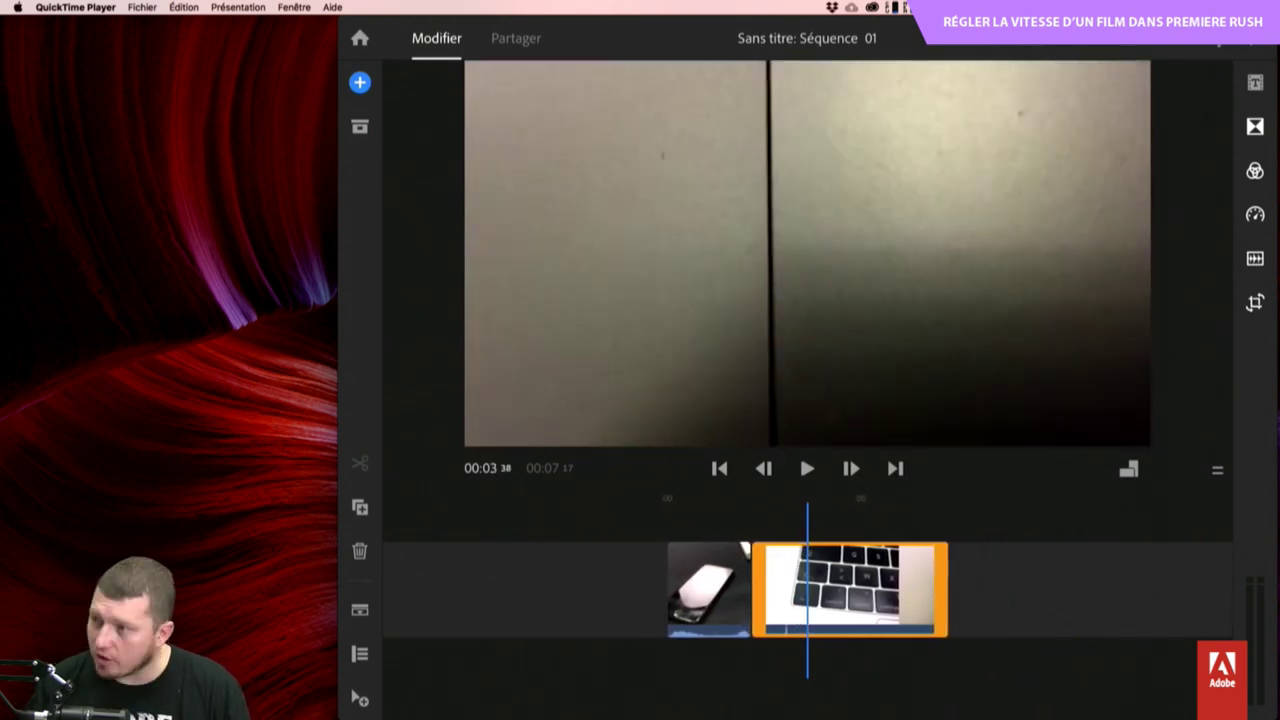
{"action": "left_click", "coordinate": [360, 463]}
{"action": "left_click", "coordinate": [780, 590]}
{"action": "left_click", "coordinate": [360, 551]}
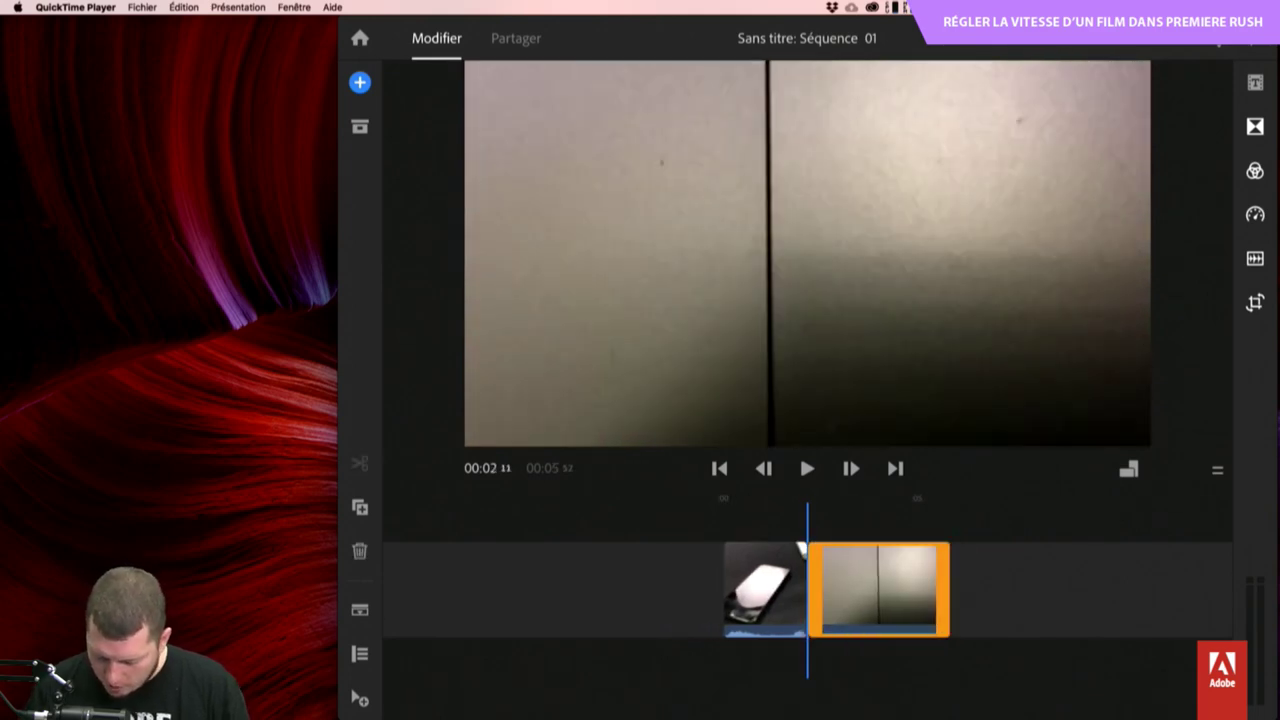
Split the keyboard clip at 00:04 51 and delete the remaining end piece.
{"action": "scroll", "coordinate": [808, 590], "scroll_direction": "right", "scroll_amount": 5}
{"action": "scroll", "coordinate": [808, 590], "scroll_direction": "left", "scroll_amount": 3}
{"action": "scroll", "coordinate": [808, 590], "scroll_direction": "right", "scroll_amount": 3}
{"action": "scroll", "coordinate": [808, 590], "scroll_direction": "right", "scroll_amount": 2}
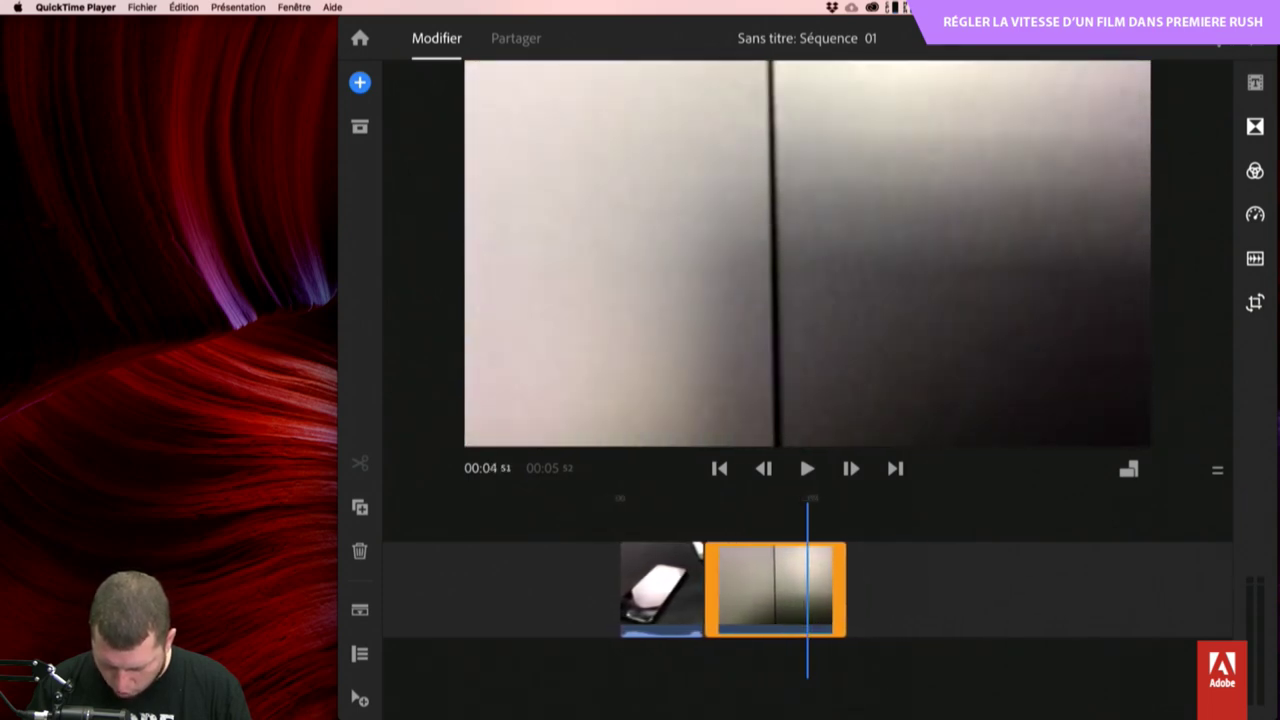
{"action": "key", "text": "s"}
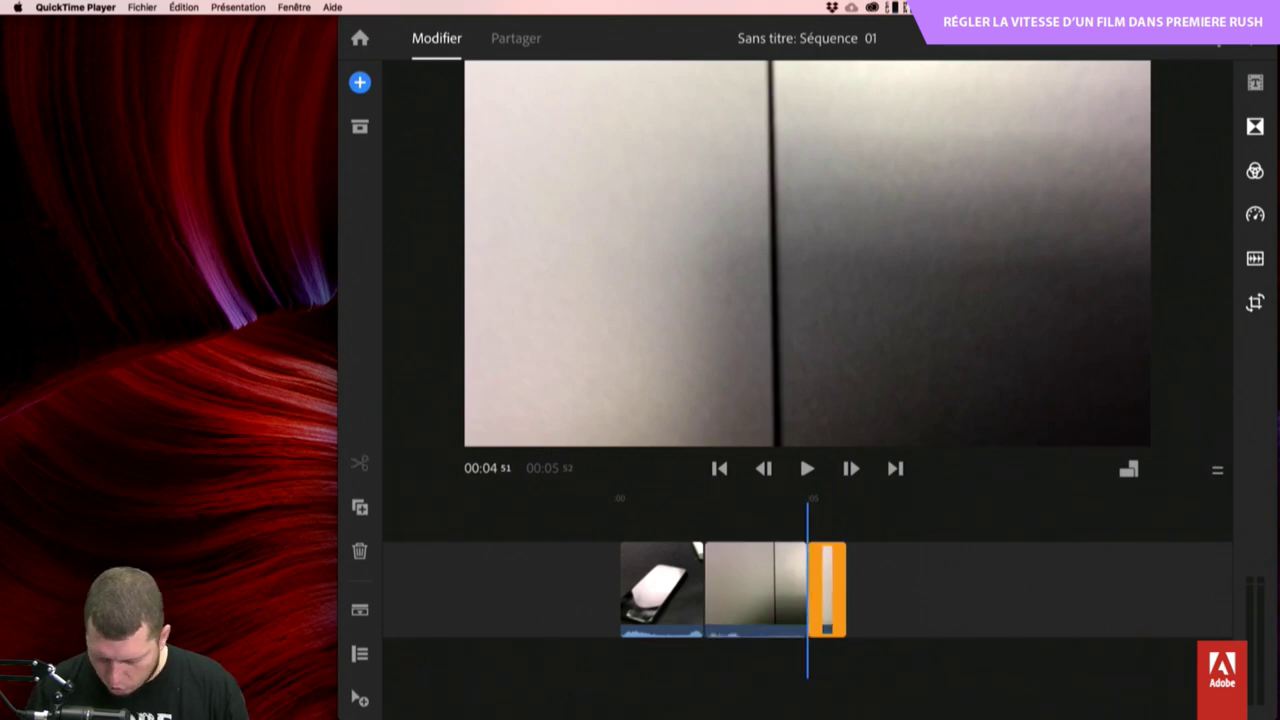
{"action": "key", "text": "Delete"}
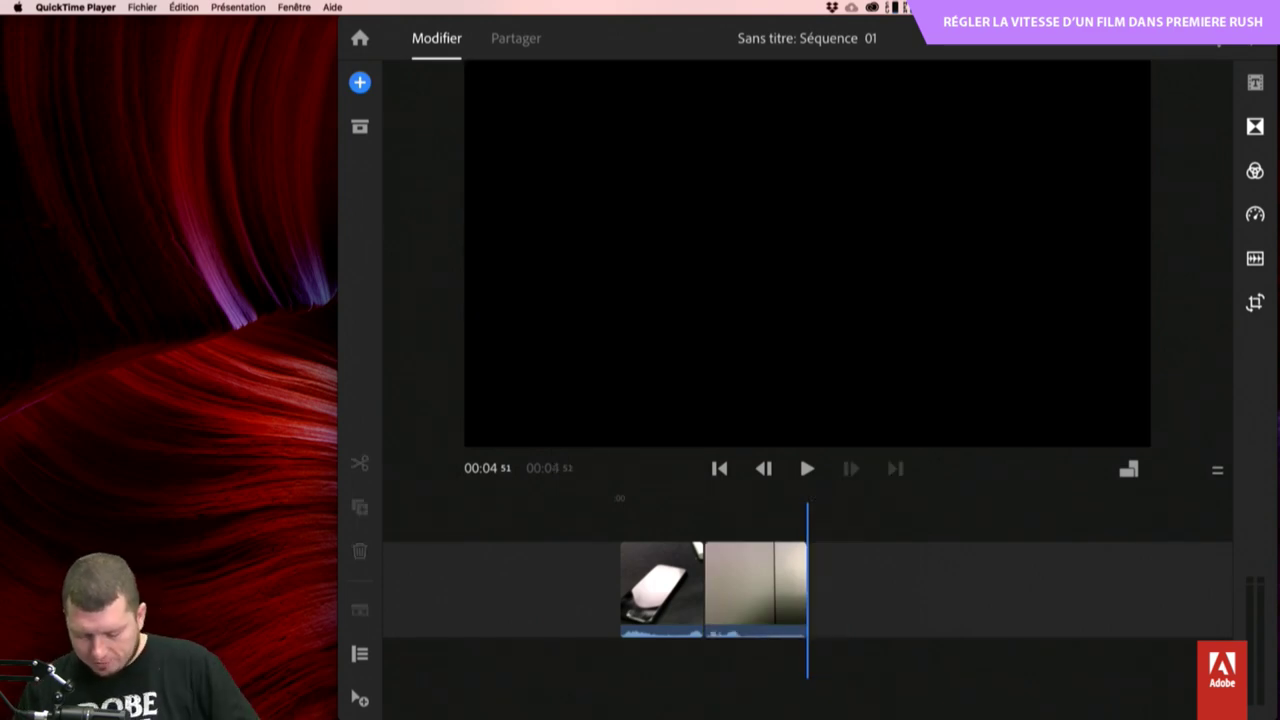
Select the phone clip at the start of the sequence and open its speed settings.
{"action": "scroll", "coordinate": [808, 590], "scroll_direction": "left", "scroll_amount": 2}
{"action": "scroll", "coordinate": [835, 590], "scroll_direction": "left", "scroll_amount": 1}
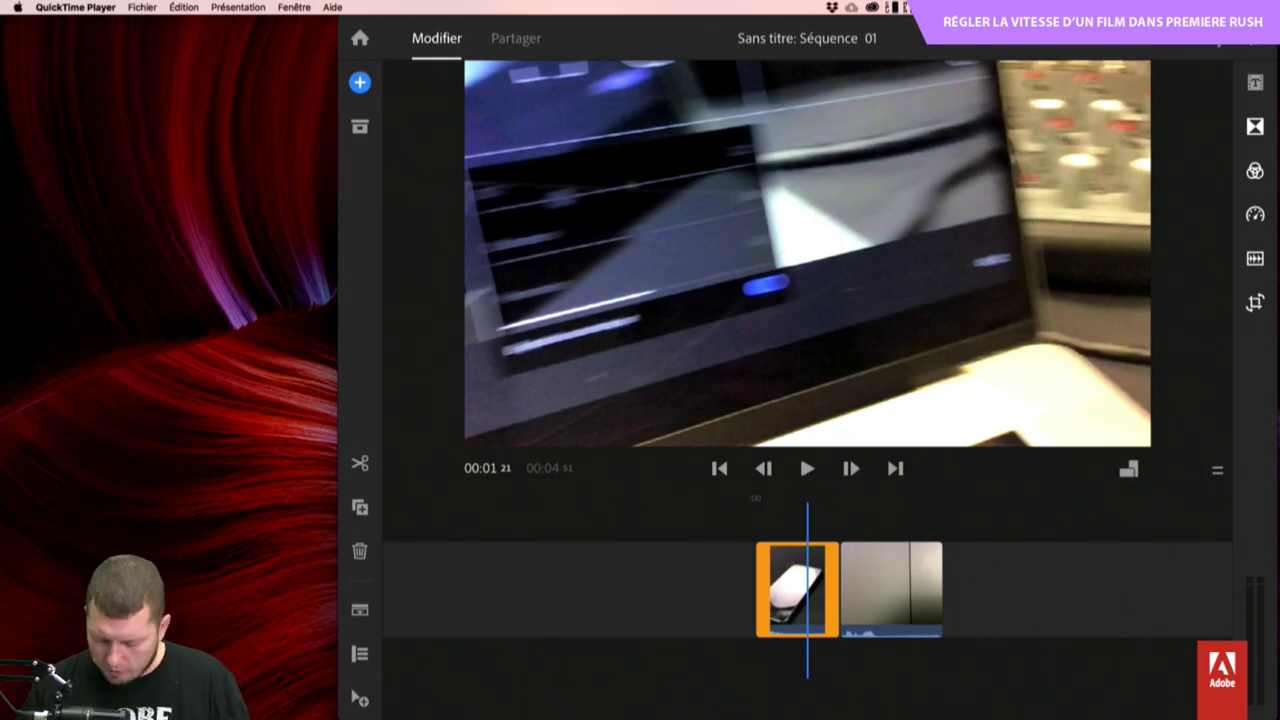
{"action": "scroll", "coordinate": [808, 590], "scroll_direction": "left", "scroll_amount": 2}
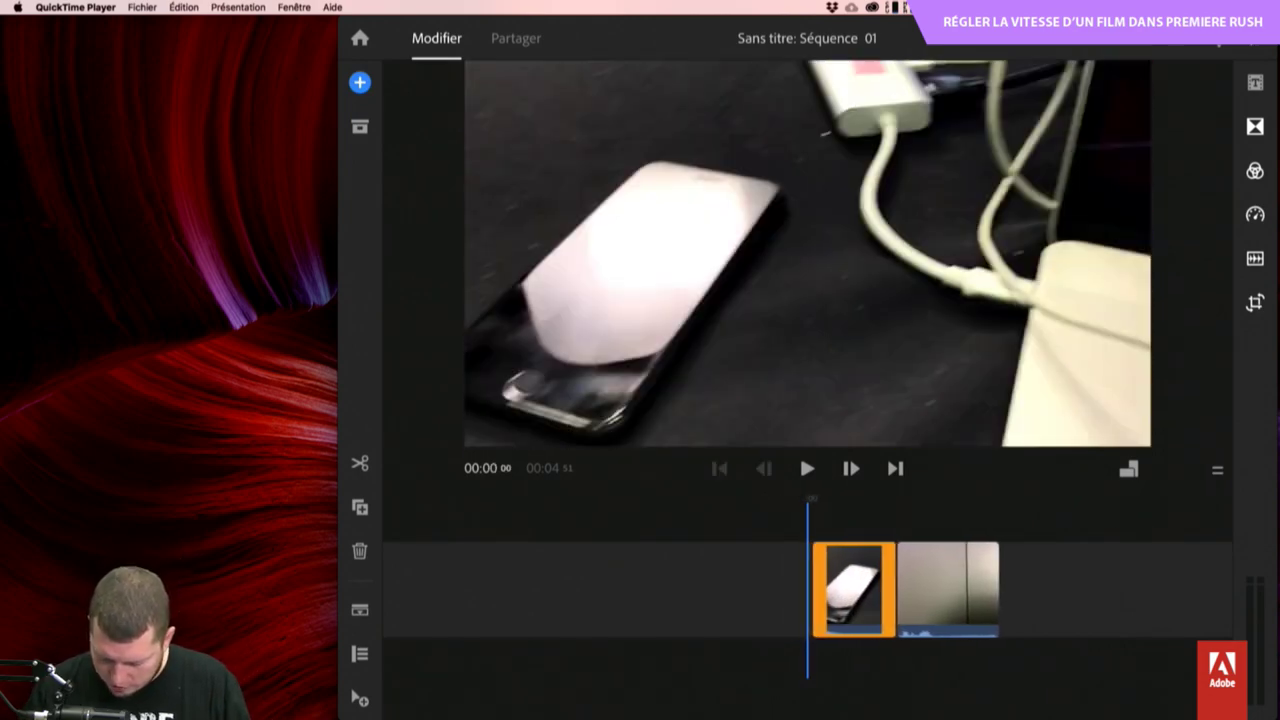
{"action": "scroll", "coordinate": [808, 590], "scroll_direction": "right", "scroll_amount": 2}
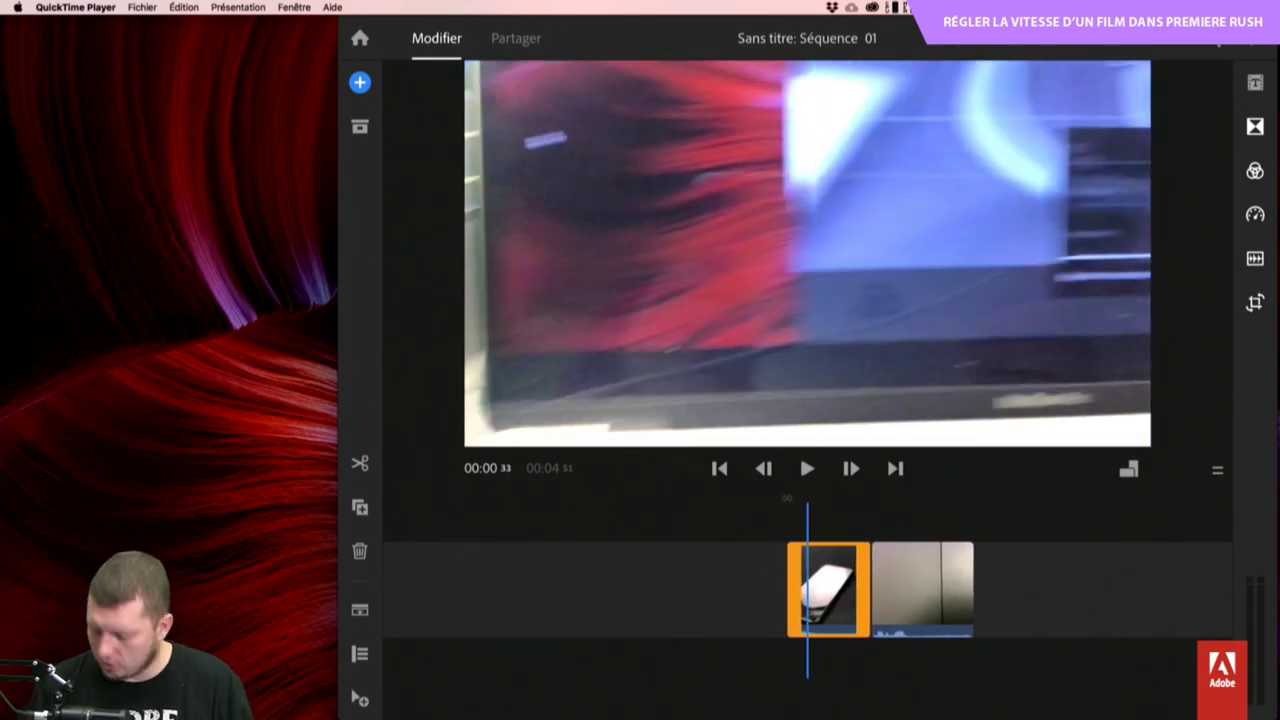
{"action": "left_click", "coordinate": [1255, 214]}
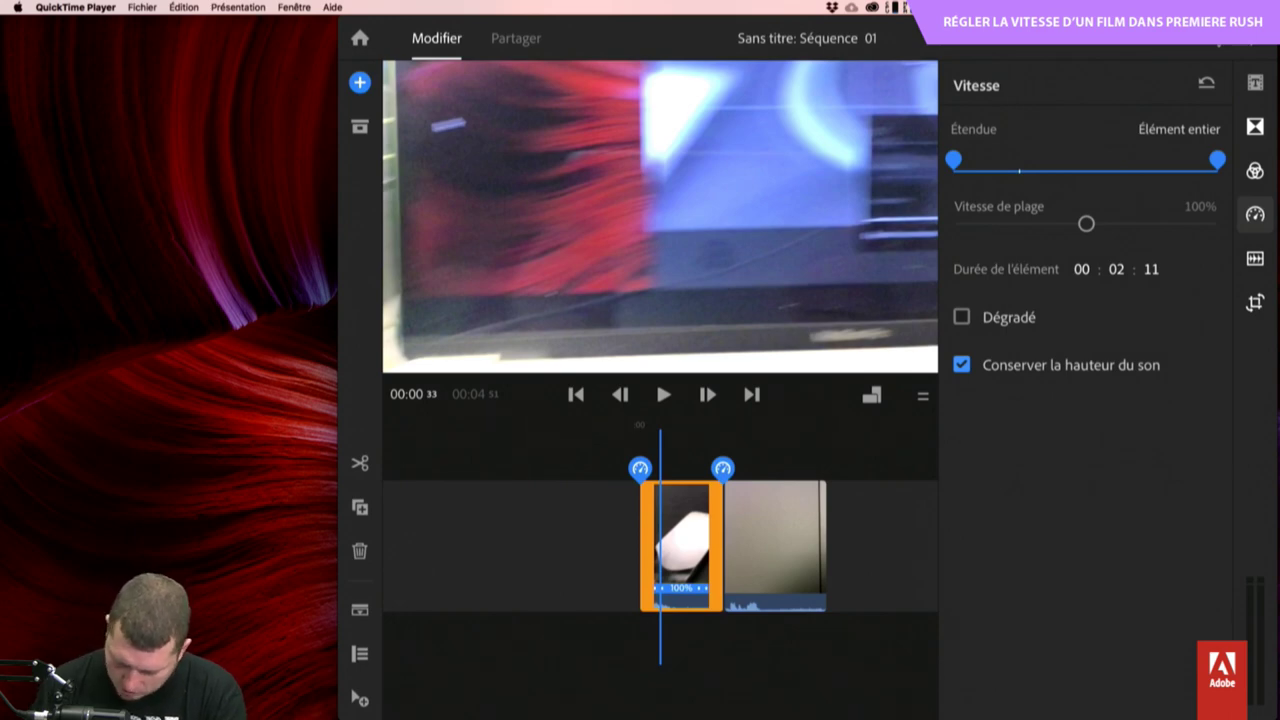
{"action": "scroll", "coordinate": [660, 545], "scroll_direction": "left", "scroll_amount": 1}
{"action": "scroll", "coordinate": [660, 545], "scroll_direction": "right", "scroll_amount": 5}
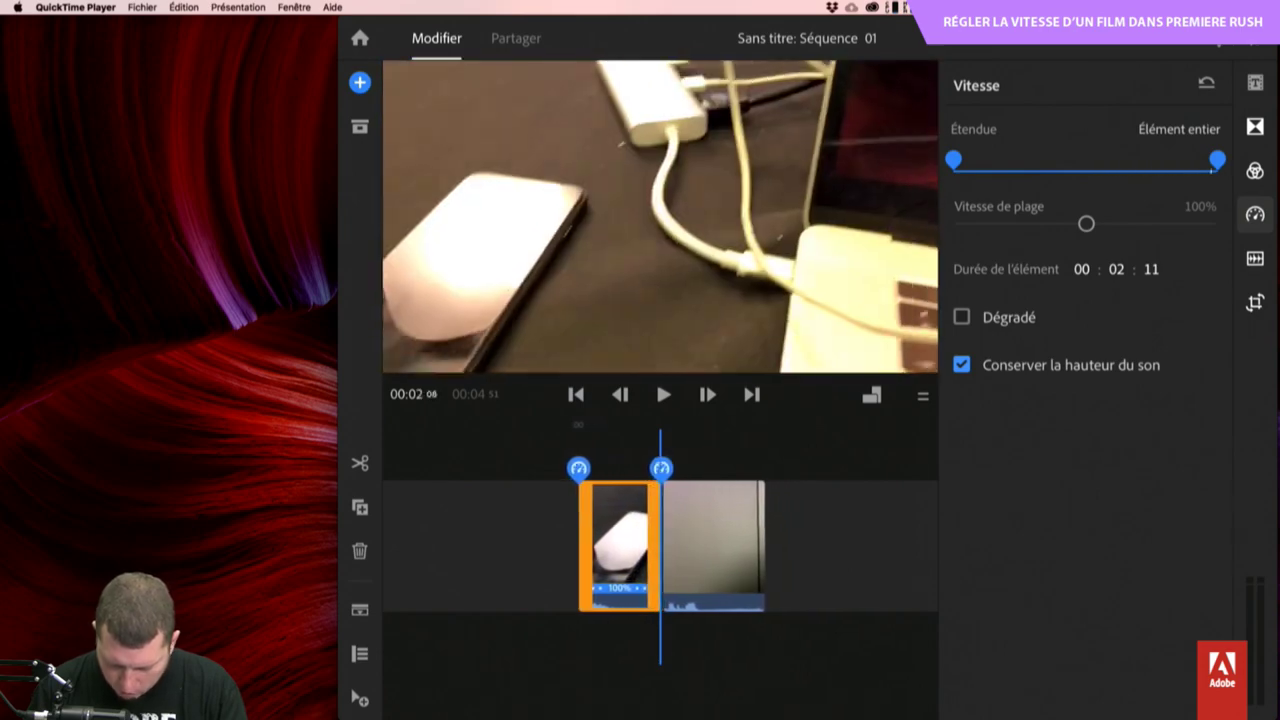
{"action": "scroll", "coordinate": [660, 545], "scroll_direction": "left", "scroll_amount": 4}
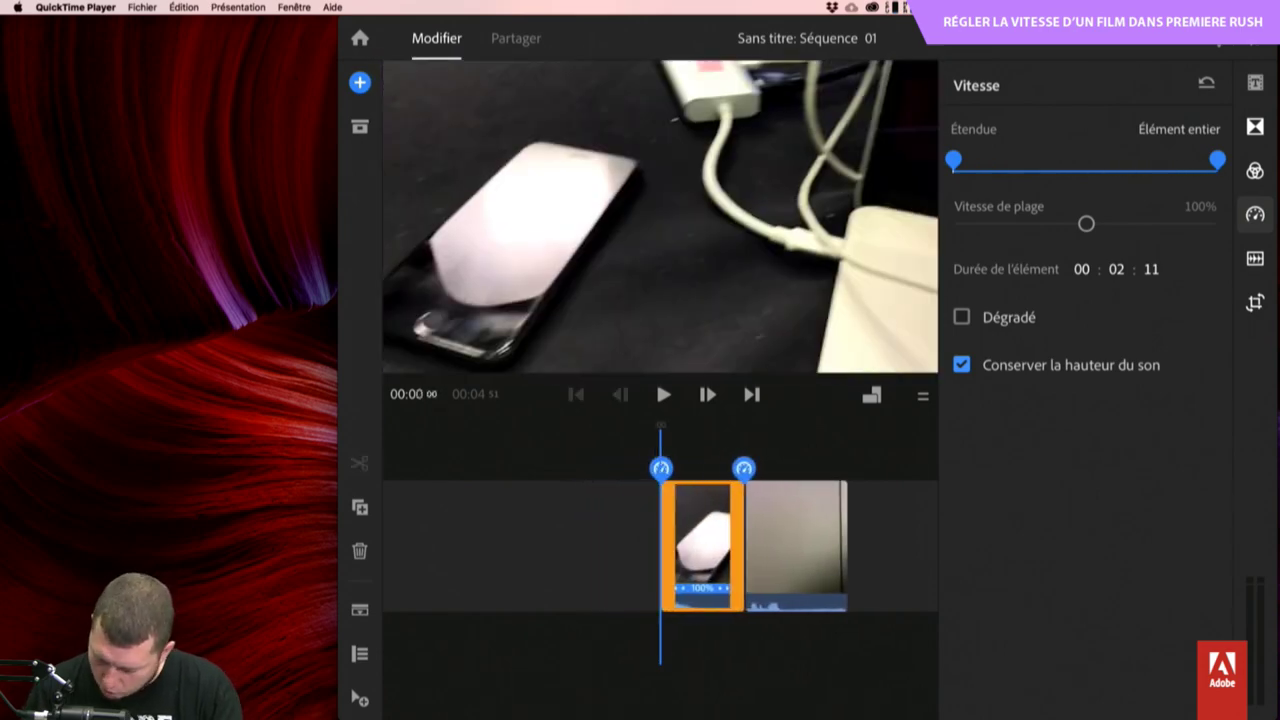
Speed the whole phone clip up to 315% and play the result.
{"action": "left_click_drag", "start_coordinate": [1086, 223], "coordinate": [1148, 223]}
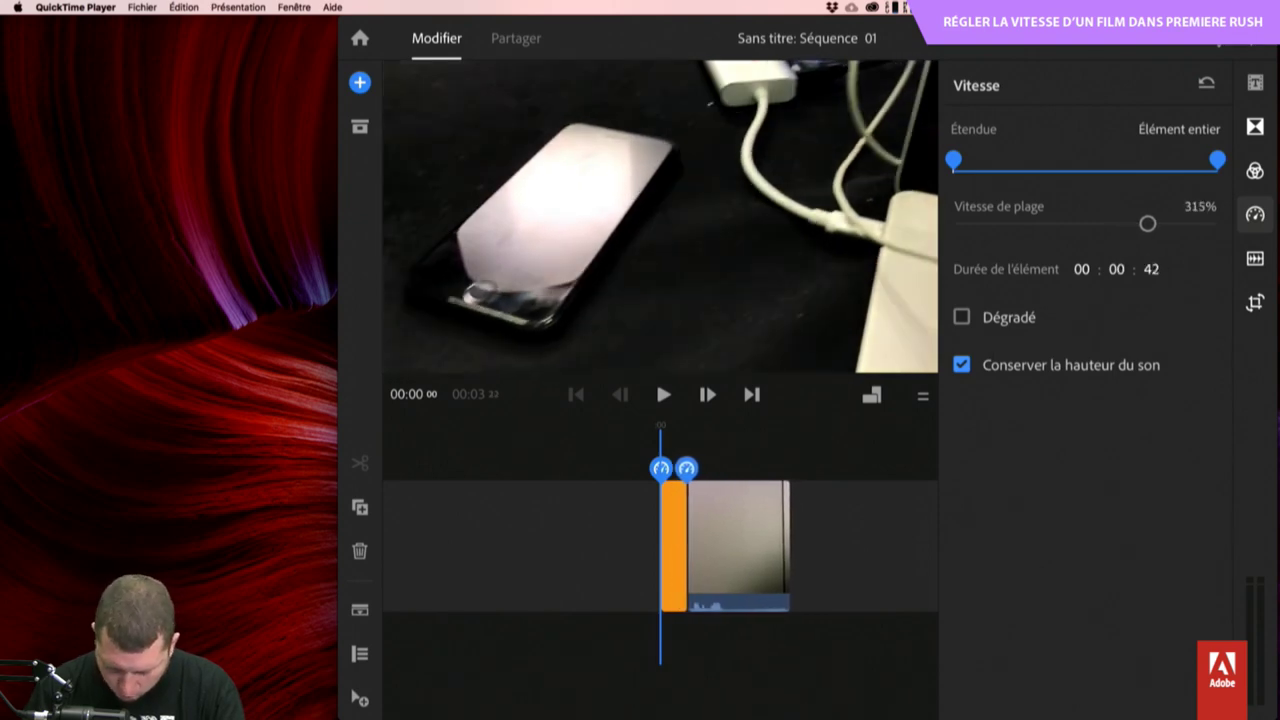
{"action": "key", "text": "space"}
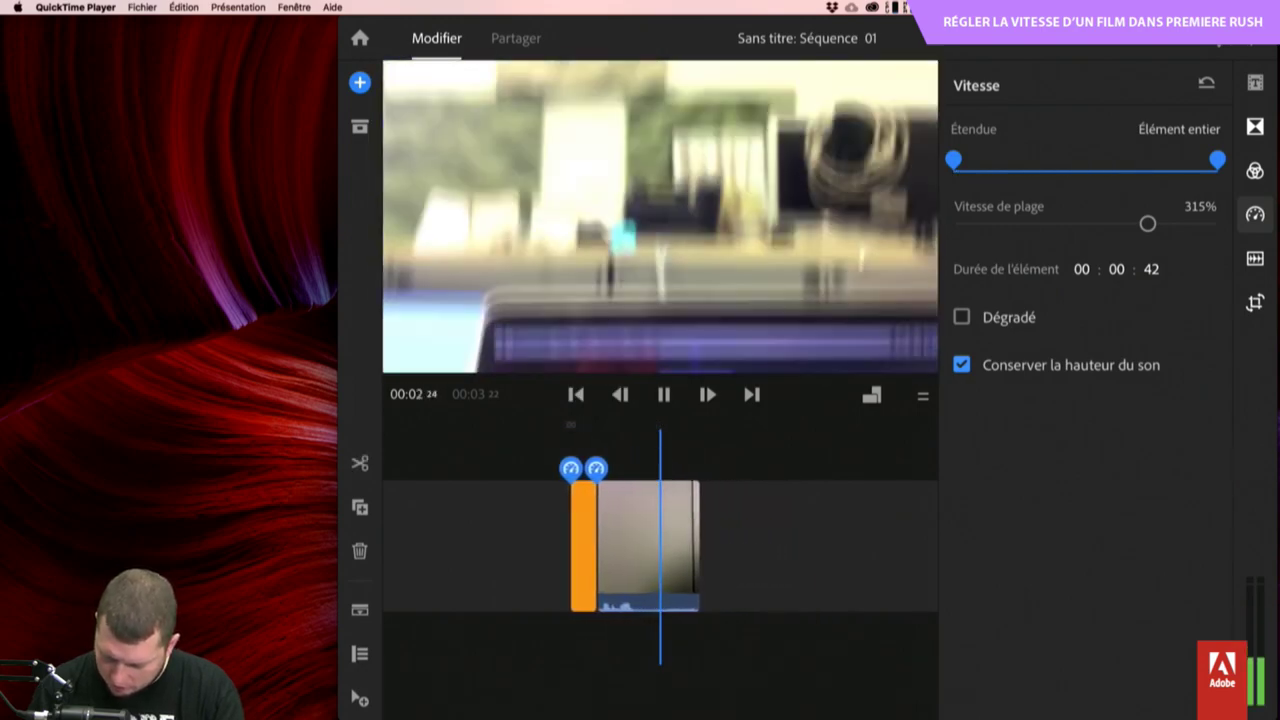
{"action": "key", "text": "Home"}
Set the phone clip's range speed to 50% and play the slowed sequence.
{"action": "mouse_move", "coordinate": [1147, 223]}
{"action": "left_mouse_down"}
{"action": "mouse_move", "coordinate": [1006, 223]}
{"action": "mouse_move", "coordinate": [1048, 223]}
{"action": "left_mouse_up"}
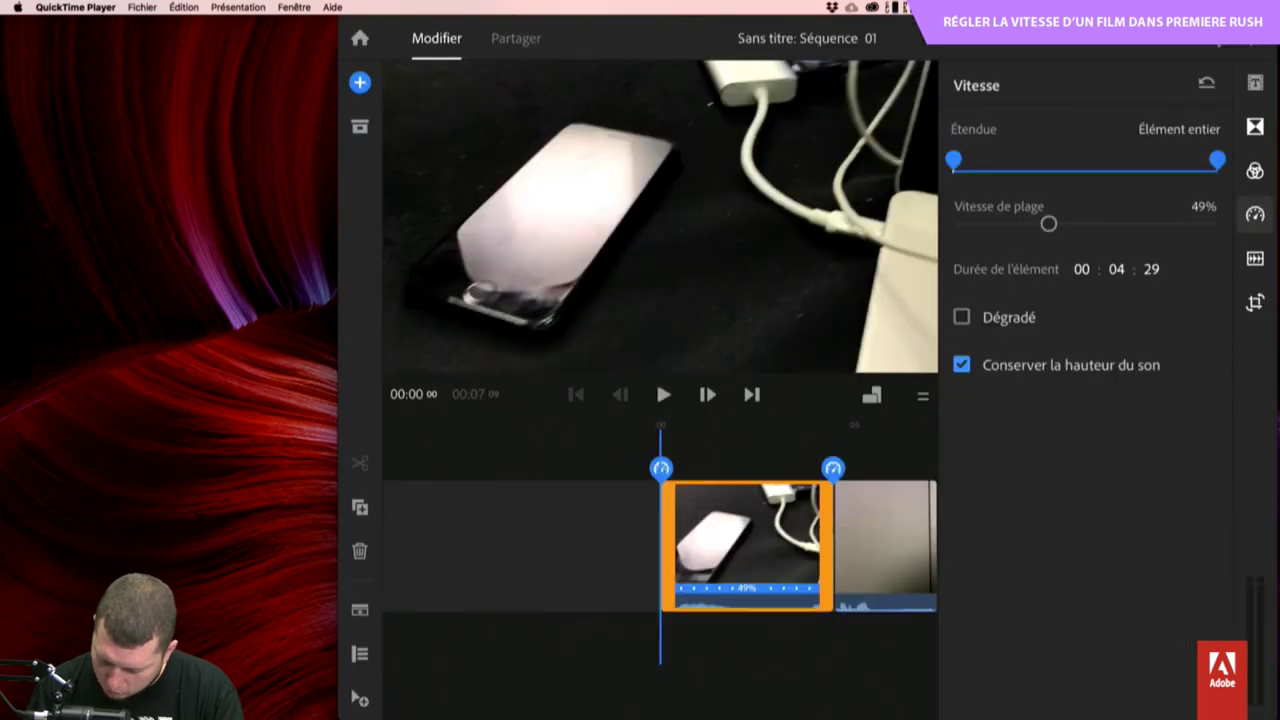
{"action": "left_click", "coordinate": [1203, 206]}
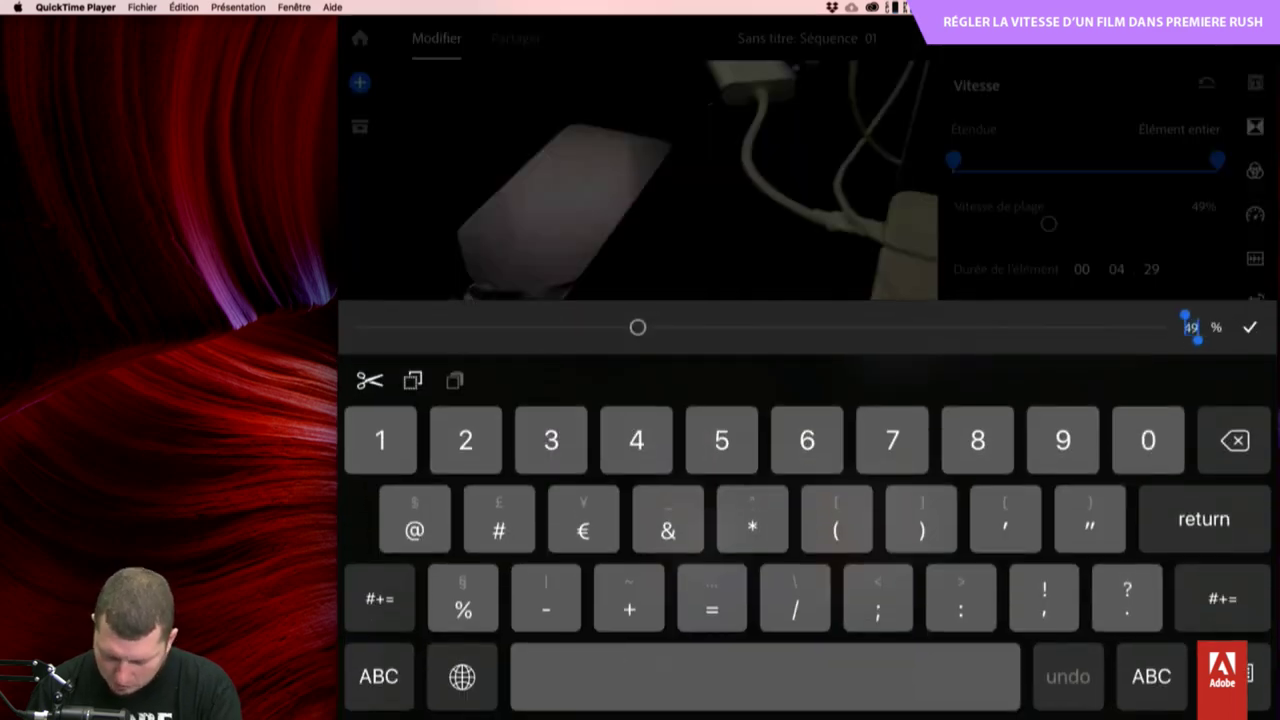
{"action": "key", "text": "BackSpace"}
{"action": "type", "text": "50"}
{"action": "left_click", "coordinate": [1249, 327]}
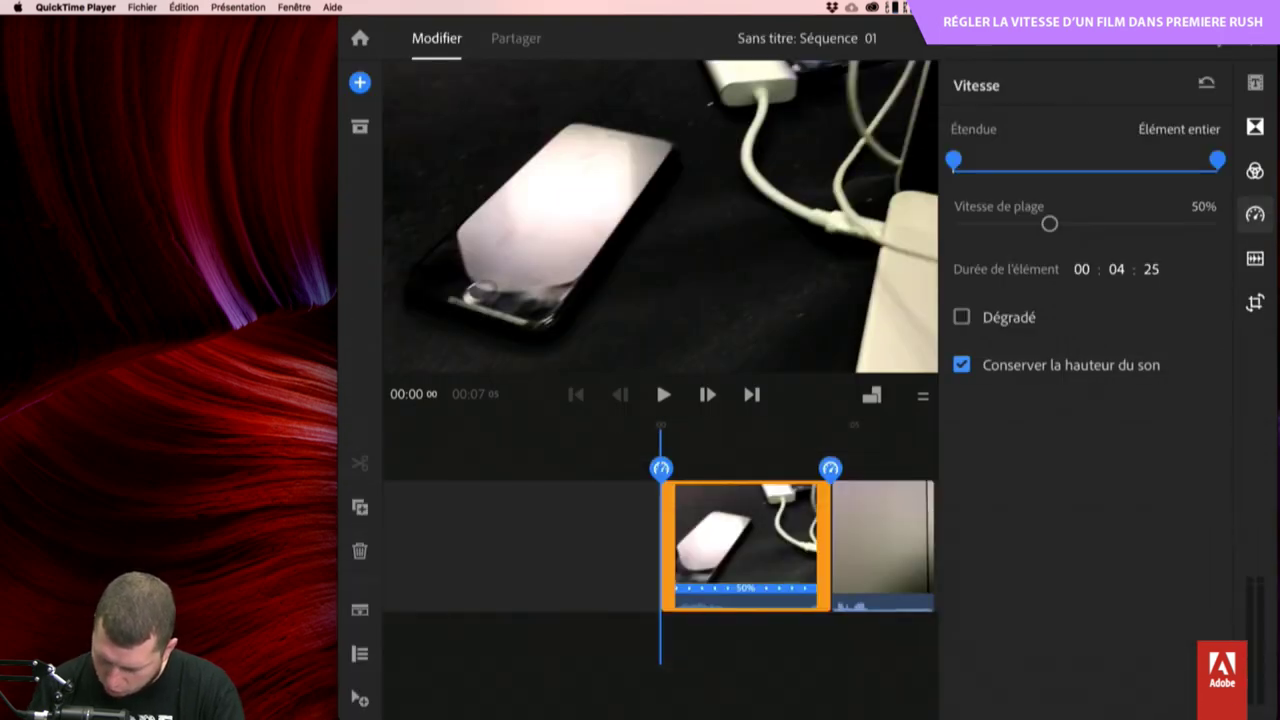
{"action": "mouse_move", "coordinate": [1049, 223]}
{"action": "left_mouse_down"}
{"action": "mouse_move", "coordinate": [1091, 223]}
{"action": "mouse_move", "coordinate": [1050, 223]}
{"action": "left_mouse_up"}
{"action": "left_click", "coordinate": [1204, 206]}
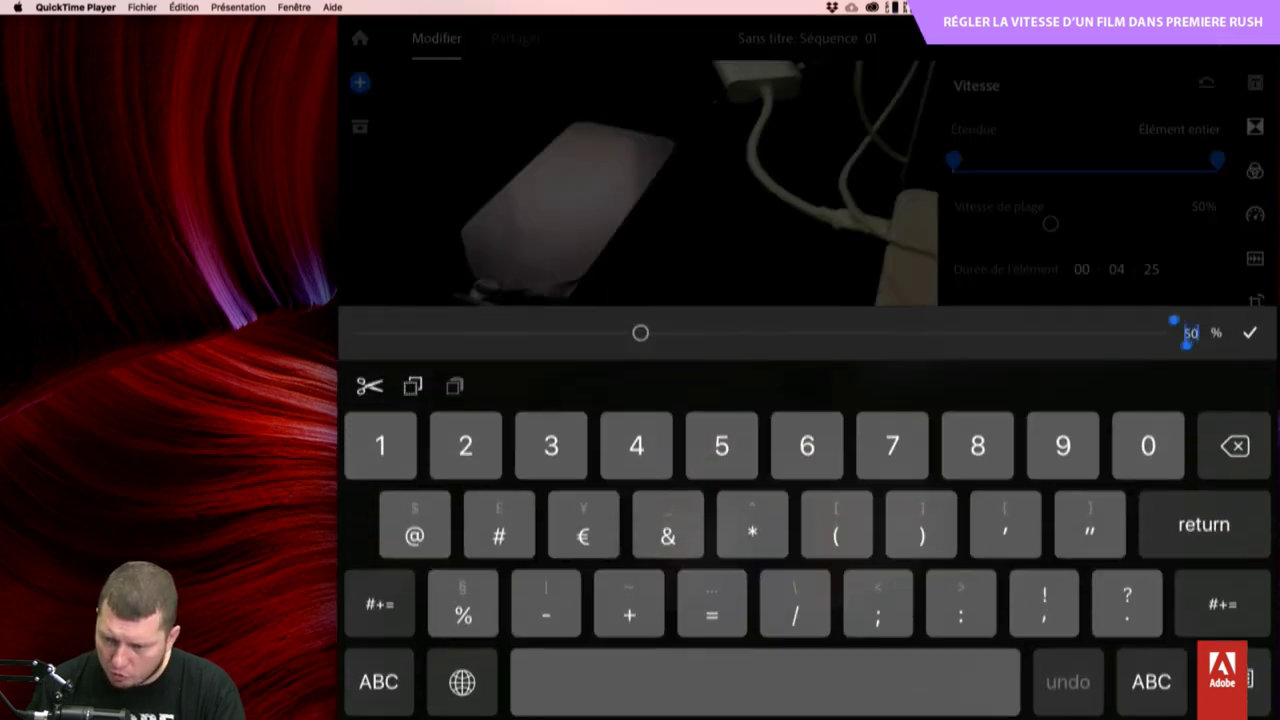
{"action": "left_click", "coordinate": [1249, 327]}
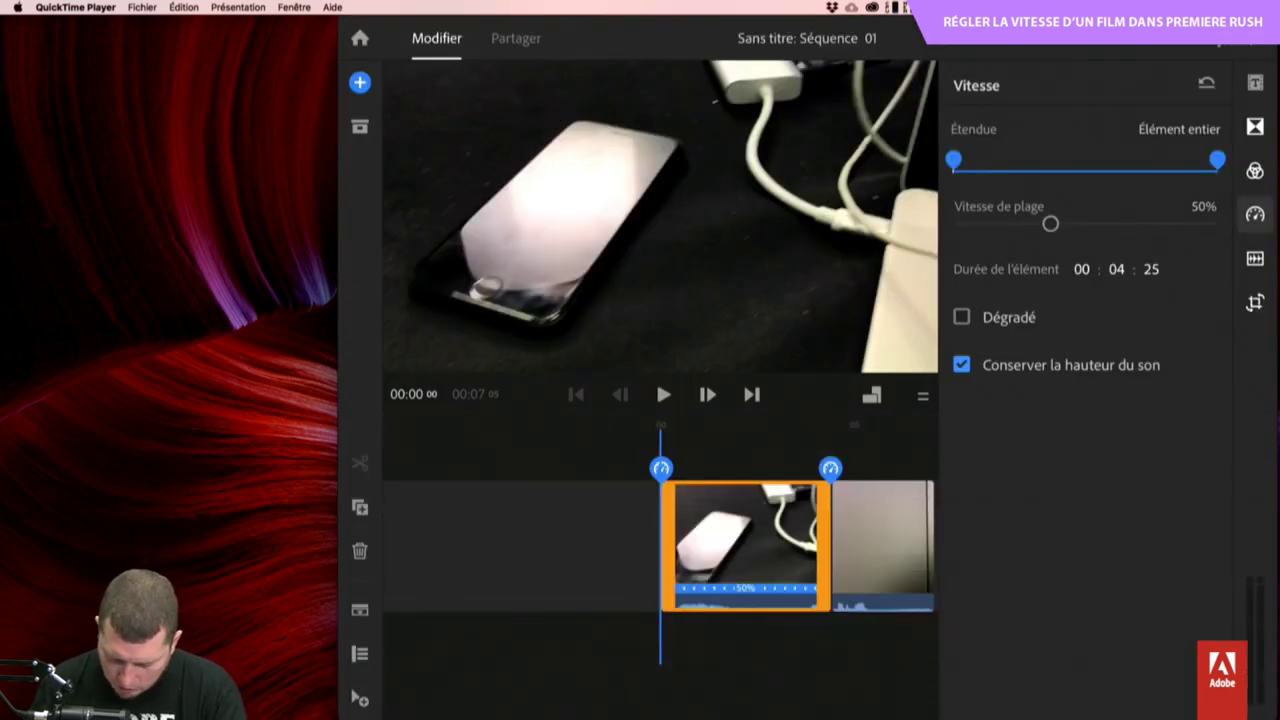
{"action": "left_click", "coordinate": [663, 394]}
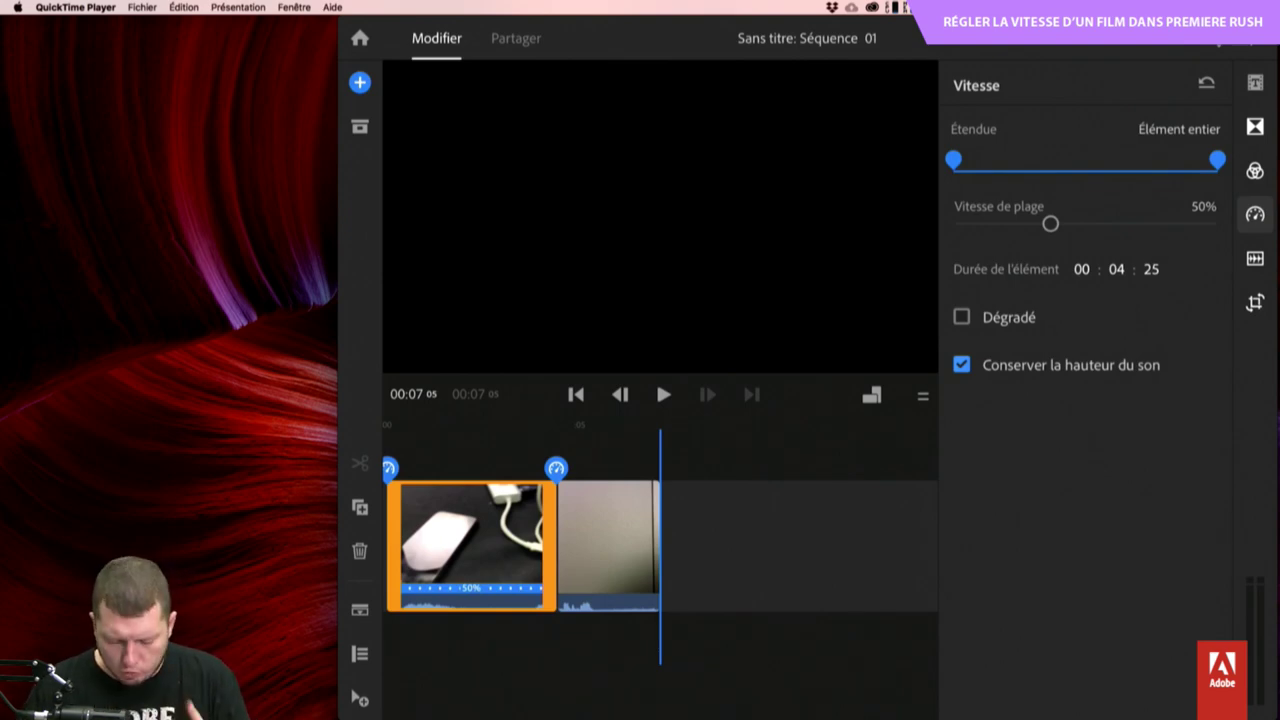
Select the keyboard clip at the end of the sequence and set its range speed to 50%.
{"action": "scroll", "coordinate": [660, 545], "scroll_direction": "left", "scroll_amount": 10}
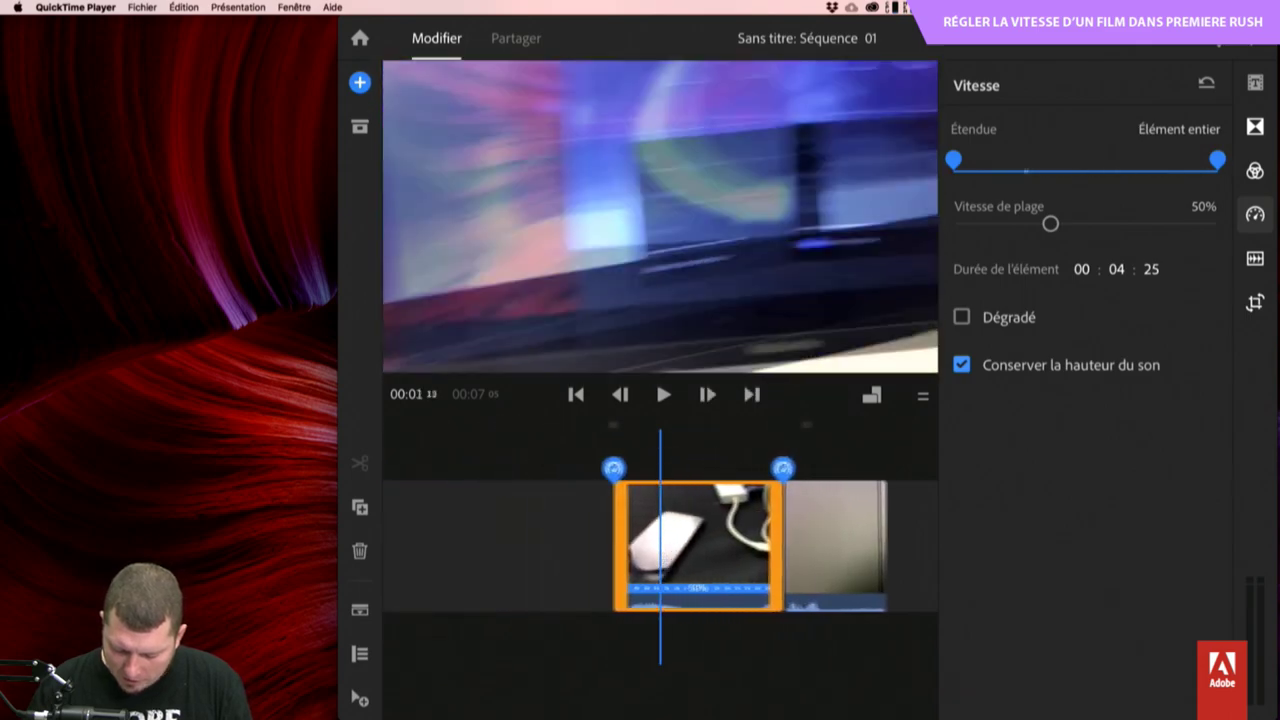
{"action": "scroll", "coordinate": [660, 545], "scroll_direction": "right", "scroll_amount": 5}
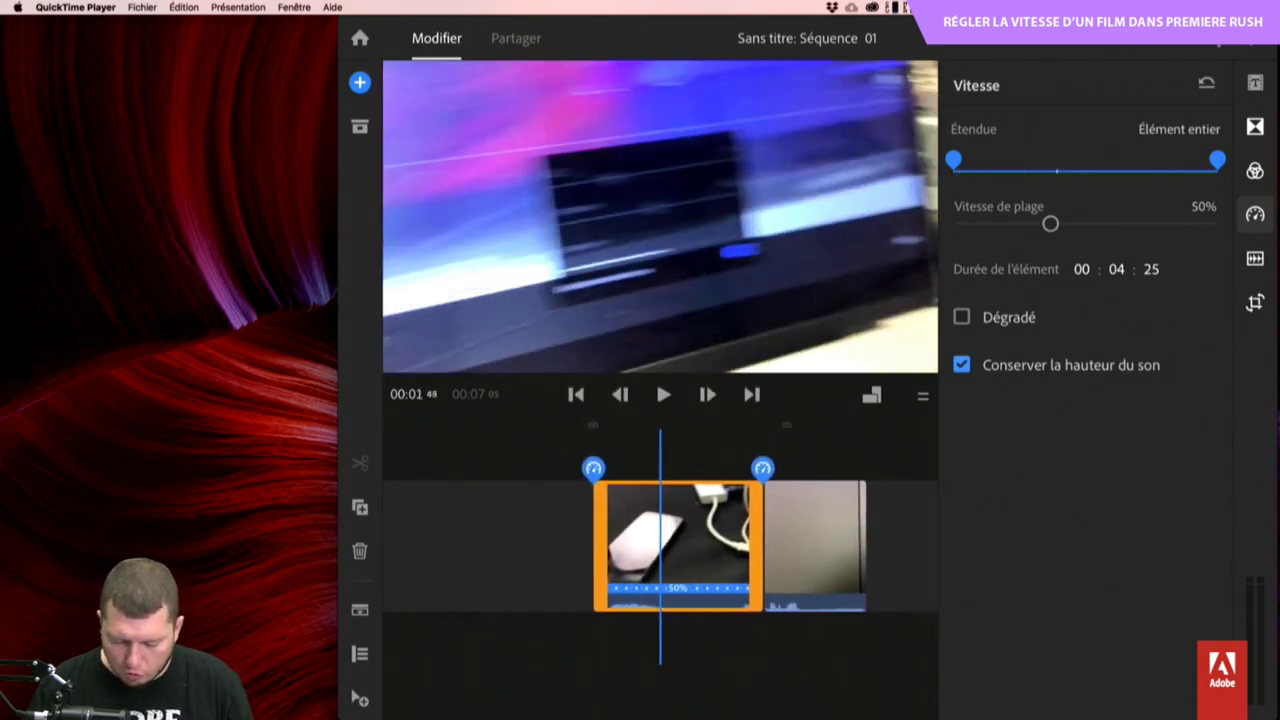
{"action": "scroll", "coordinate": [660, 545], "scroll_direction": "right", "scroll_amount": 8}
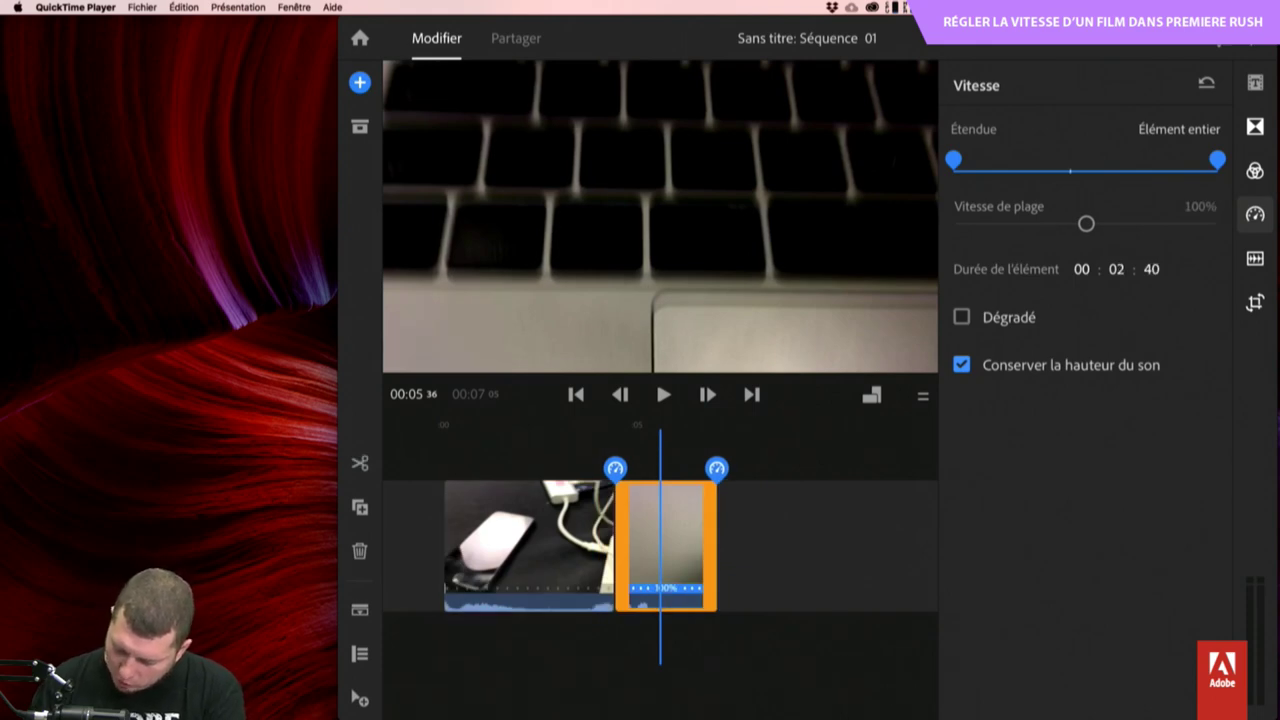
{"action": "left_click", "coordinate": [1200, 206]}
{"action": "type", "text": "50"}
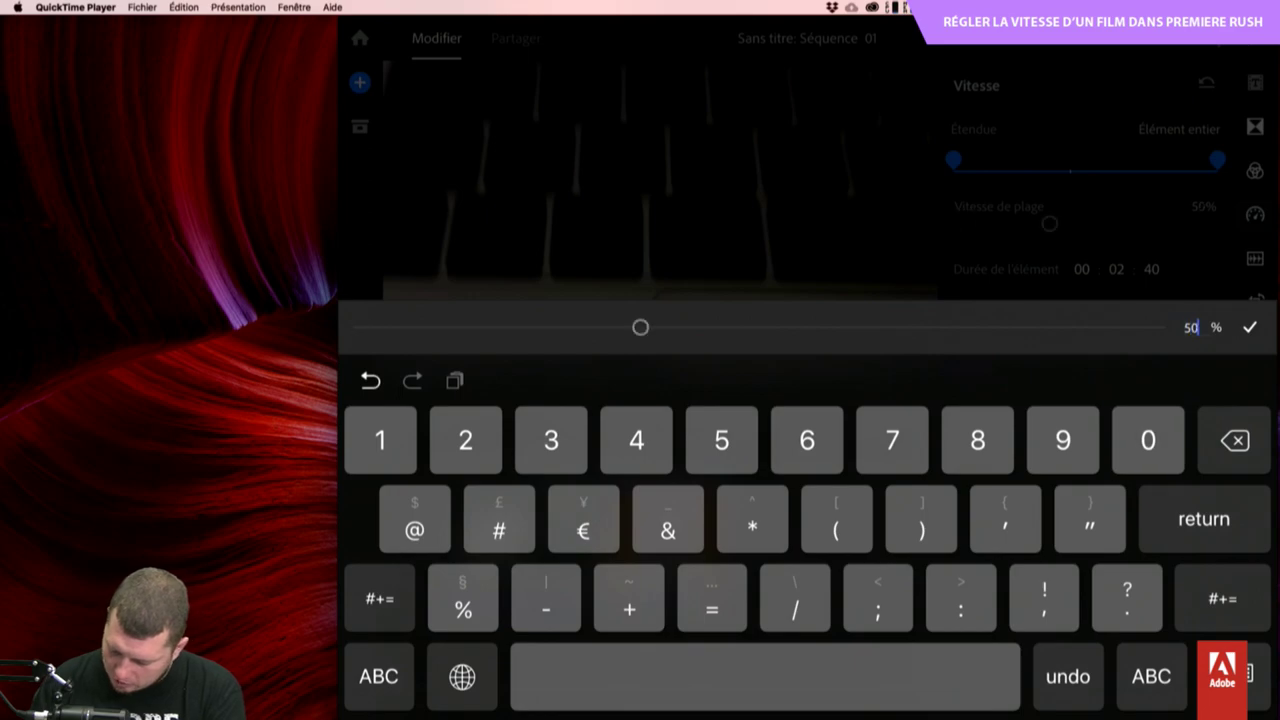
{"action": "key", "text": "Return"}
Play the sequence with both clips slowed to 50% to review the transition from phone clip to keyboard clip.
{"action": "scroll", "coordinate": [660, 545], "scroll_direction": "left", "scroll_amount": 6}
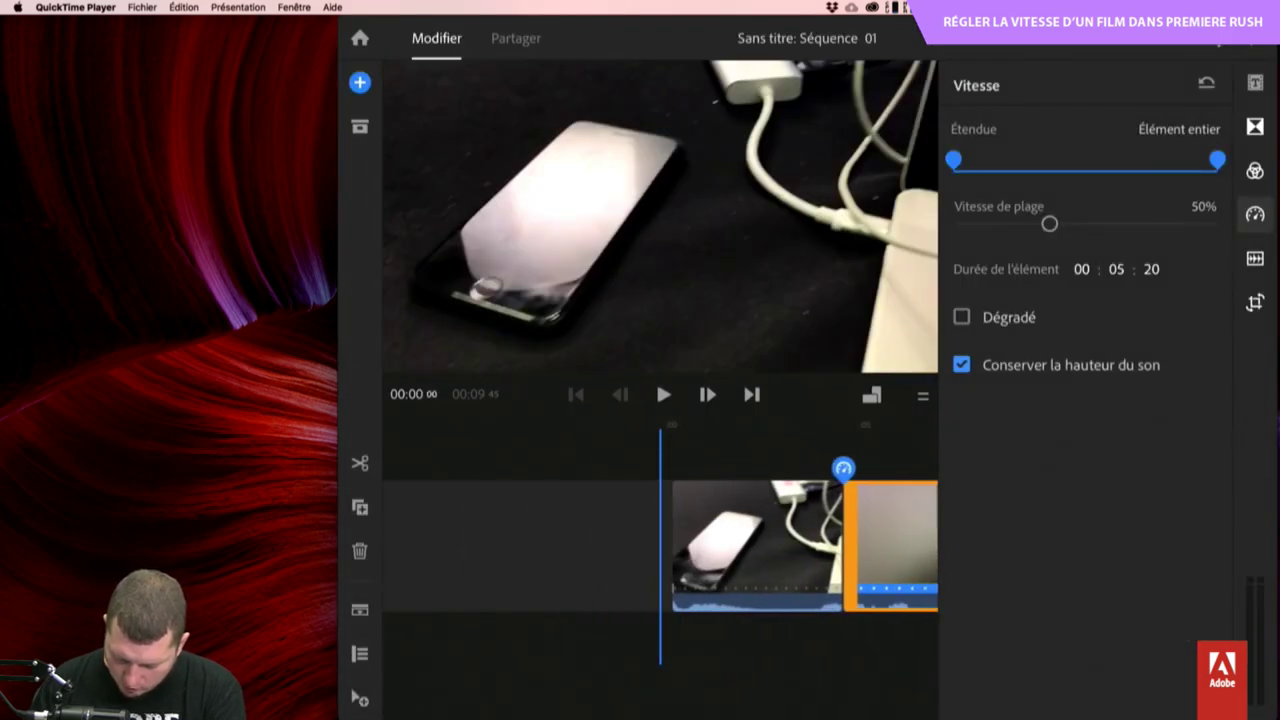
{"action": "scroll", "coordinate": [660, 545], "scroll_direction": "right", "scroll_amount": 2}
{"action": "scroll", "coordinate": [660, 545], "scroll_direction": "right", "scroll_amount": 5}
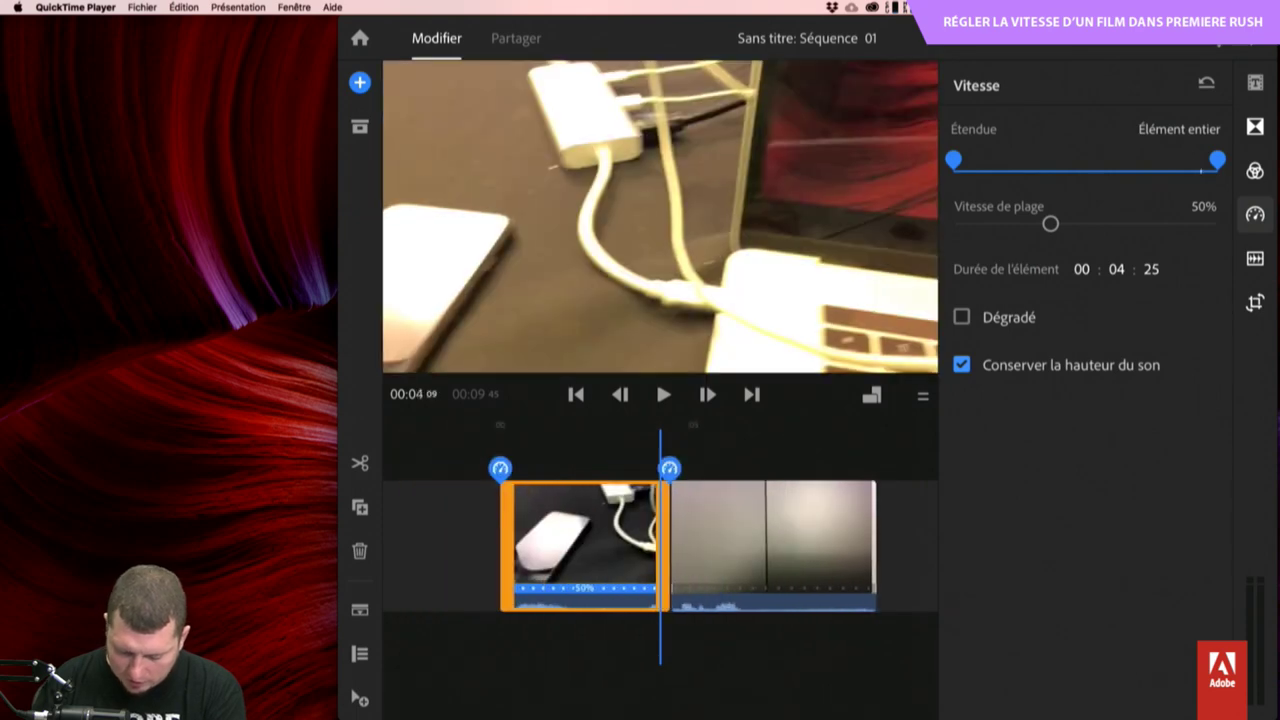
{"action": "key", "text": "space"}
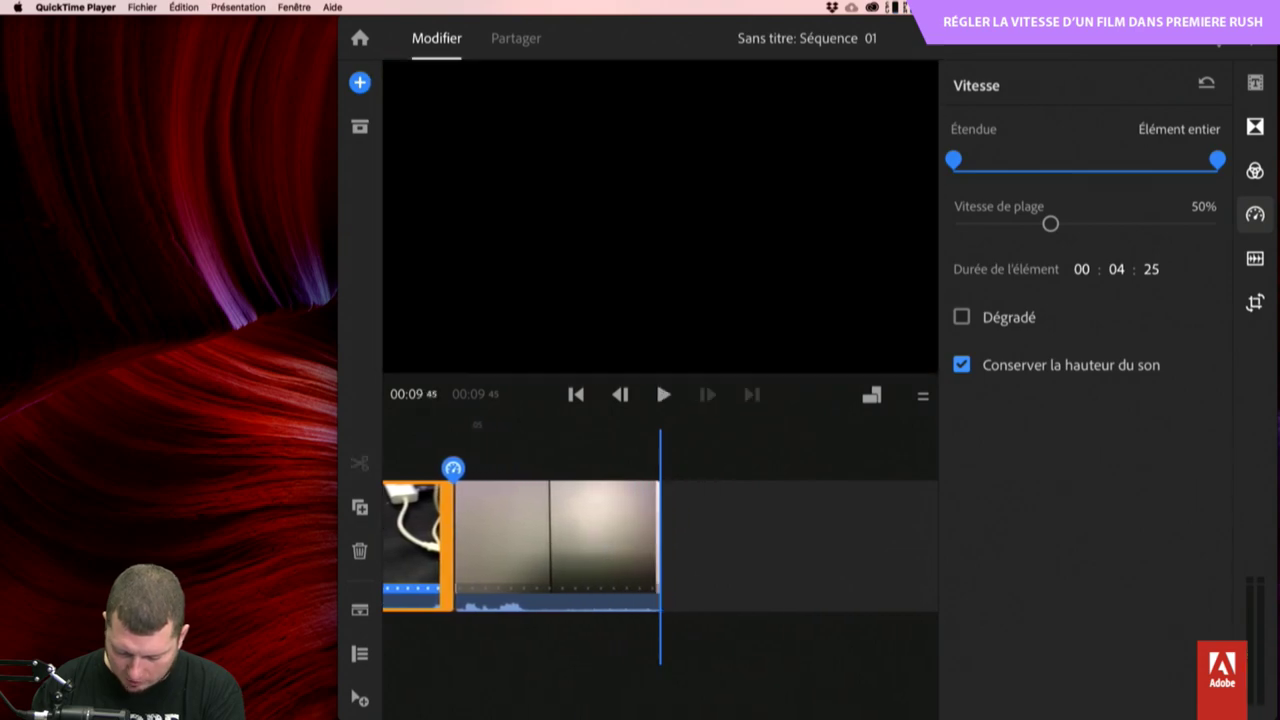
{"action": "scroll", "coordinate": [660, 545], "scroll_direction": "left", "scroll_amount": 3}
{"action": "left_click", "coordinate": [660, 545]}
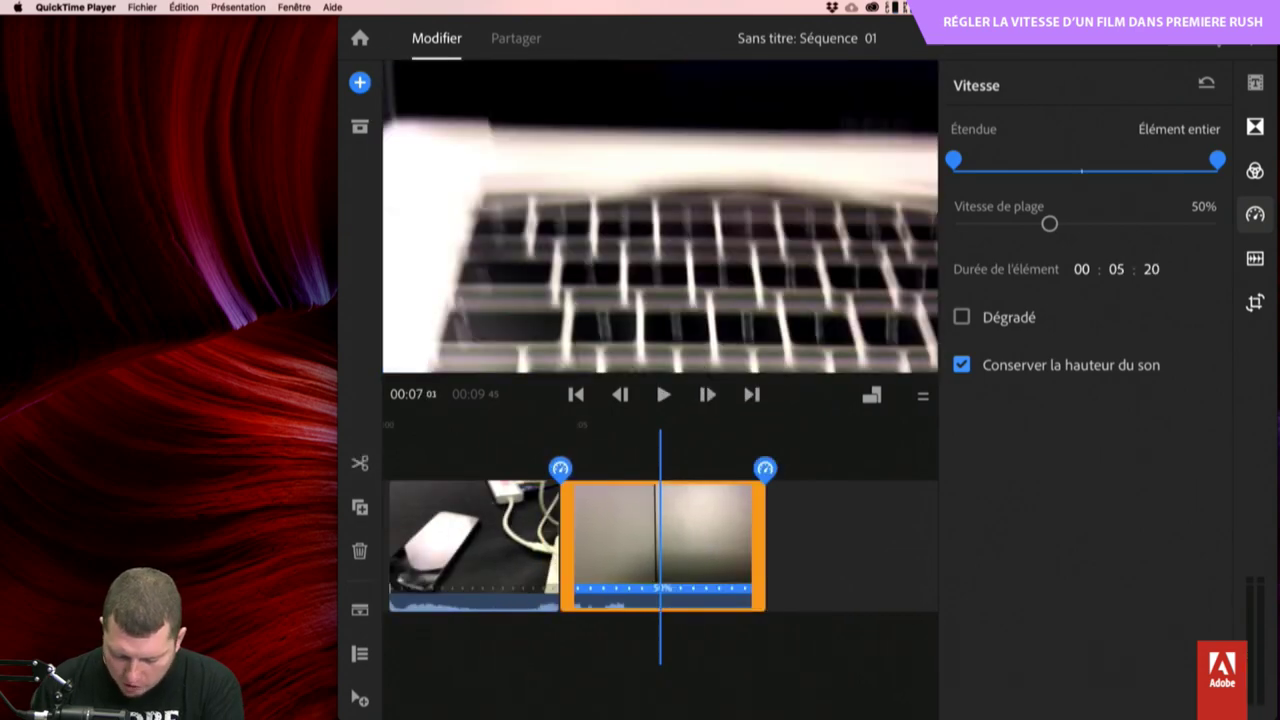
Restrict the phone clip's 50% speed range to a short section around the mixing console shot and play the result.
{"action": "scroll", "coordinate": [660, 545], "scroll_direction": "left", "scroll_amount": 1}
{"action": "scroll", "coordinate": [660, 545], "scroll_direction": "left", "scroll_amount": 5}
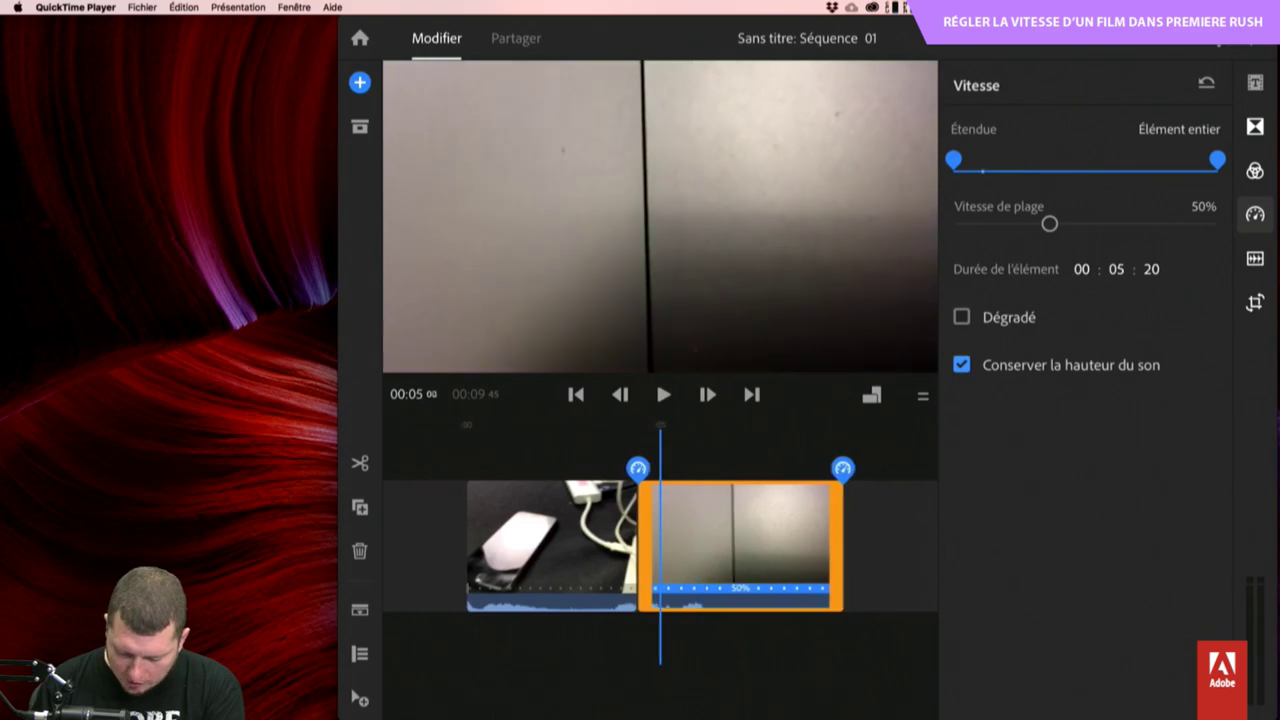
{"action": "scroll", "coordinate": [660, 545], "scroll_direction": "left", "scroll_amount": 3}
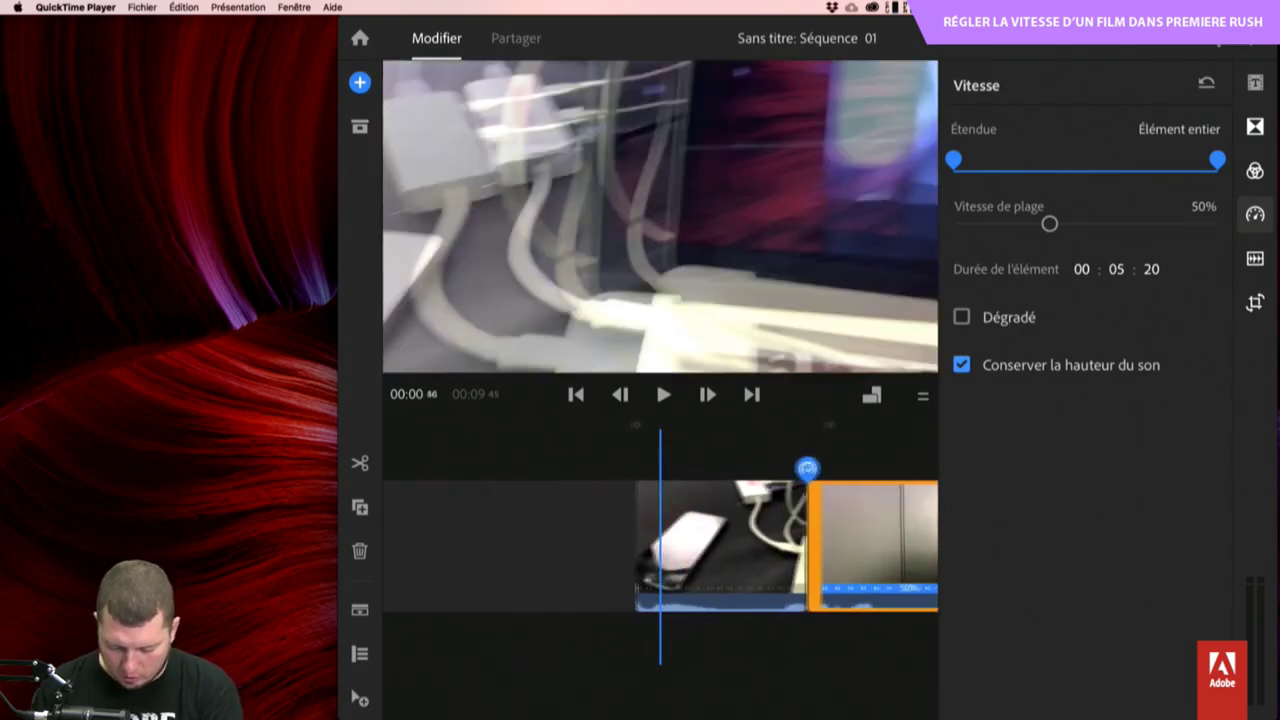
{"action": "scroll", "coordinate": [660, 545], "scroll_direction": "left", "scroll_amount": 2}
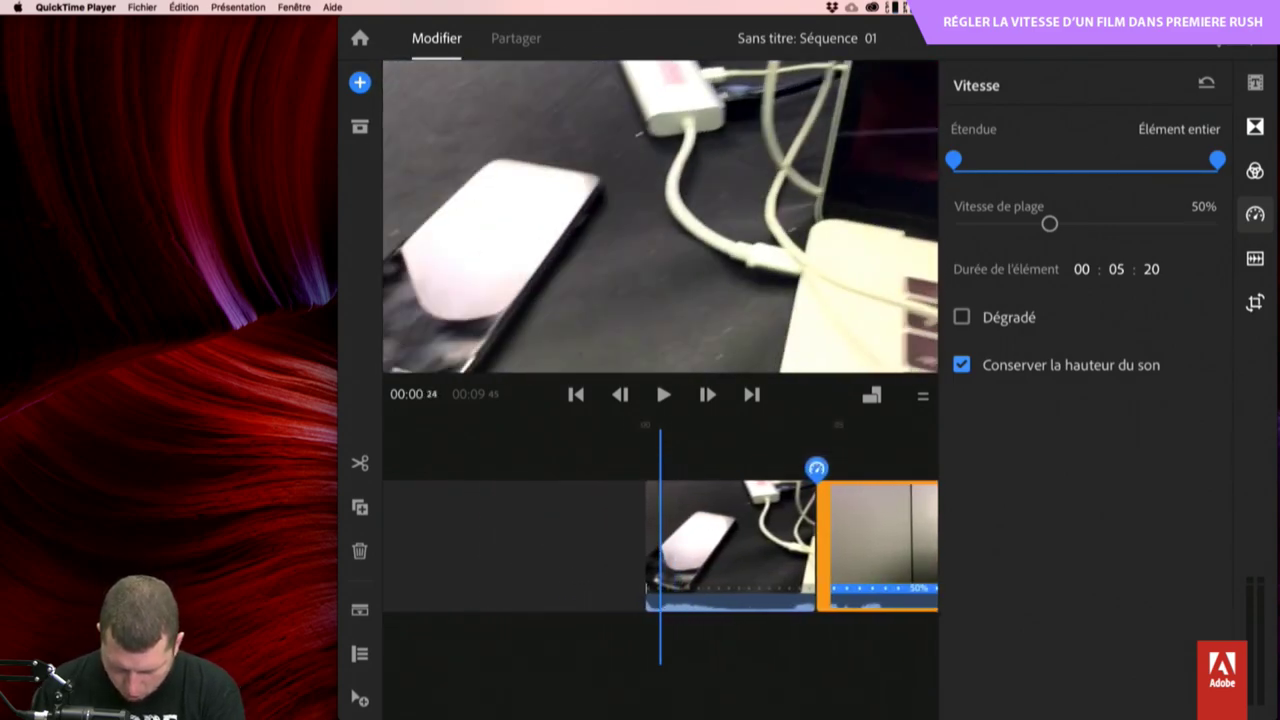
{"action": "scroll", "coordinate": [660, 545], "scroll_direction": "right", "scroll_amount": 2}
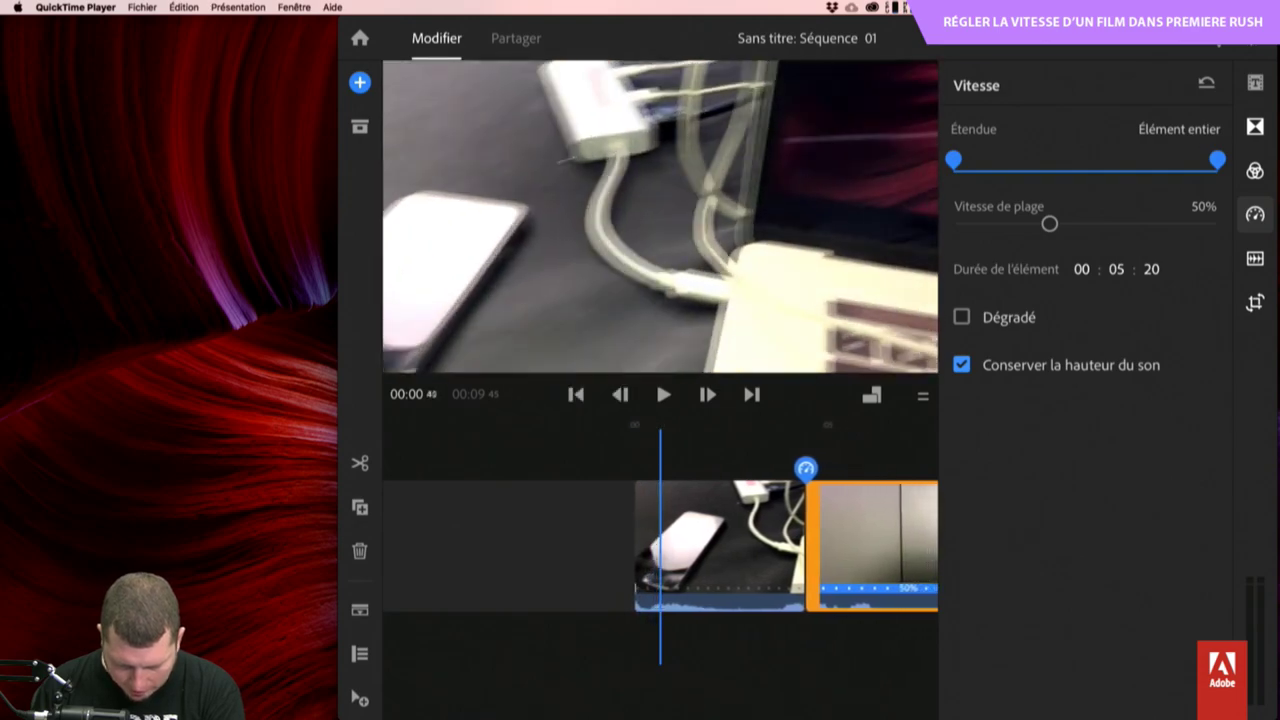
{"action": "scroll", "coordinate": [660, 545], "scroll_direction": "right", "scroll_amount": 1}
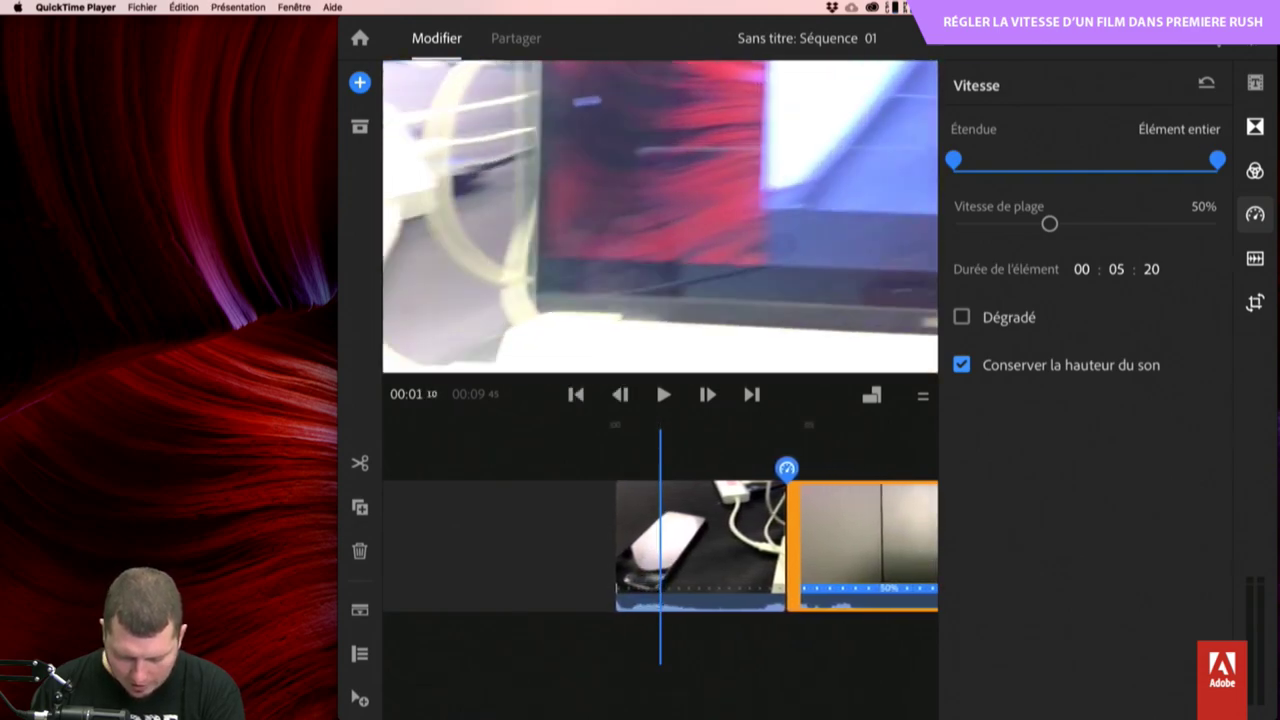
{"action": "scroll", "coordinate": [660, 545], "scroll_direction": "right", "scroll_amount": 2}
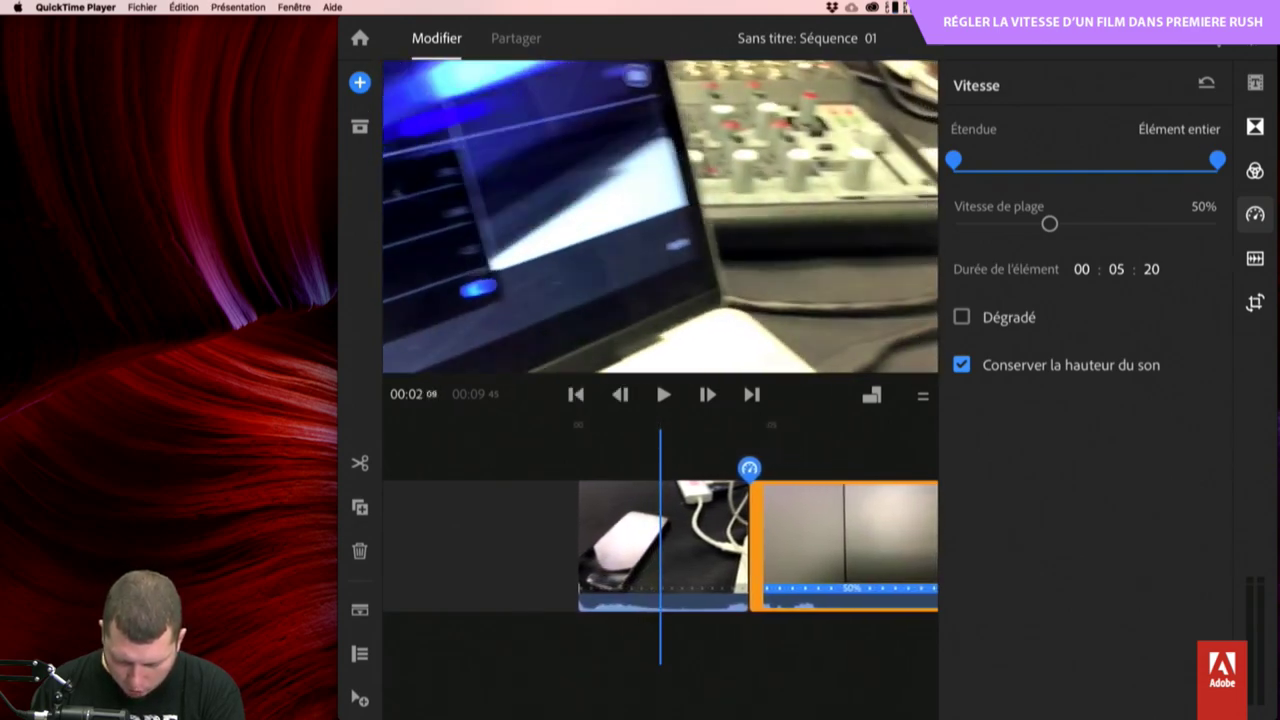
{"action": "scroll", "coordinate": [660, 545], "scroll_direction": "left", "scroll_amount": 1}
{"action": "scroll", "coordinate": [660, 545], "scroll_direction": "right", "scroll_amount": 2}
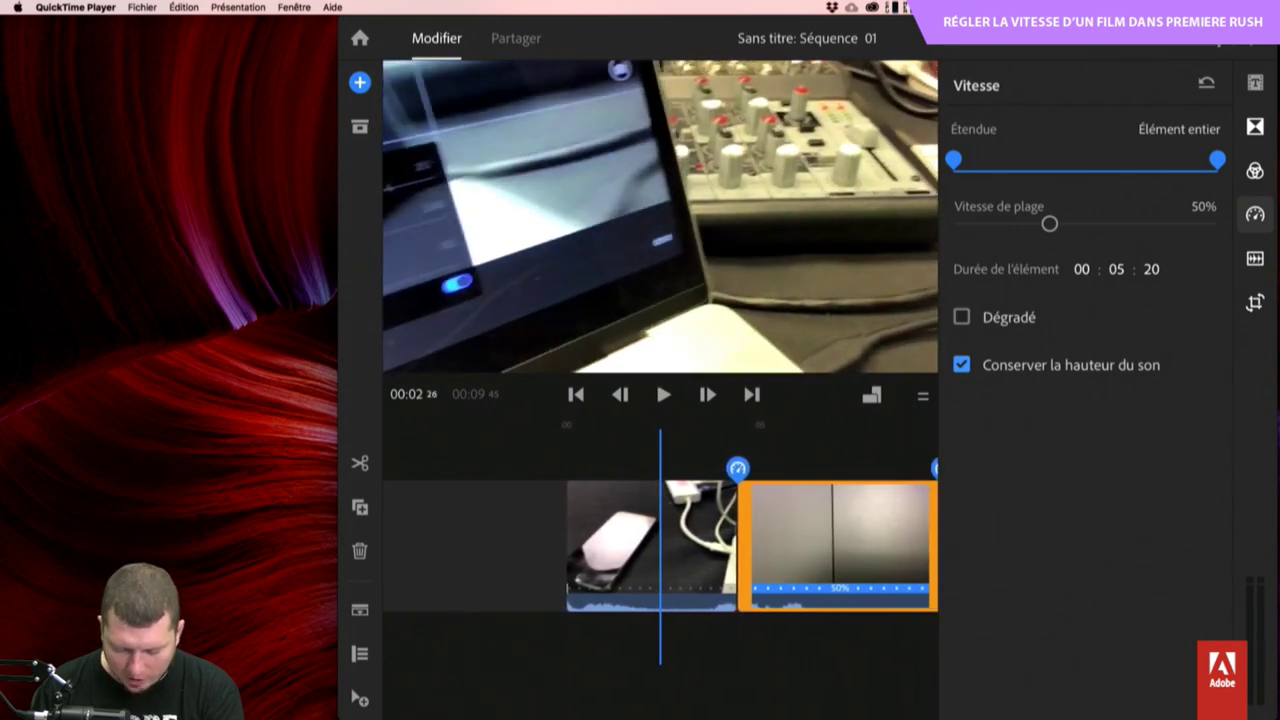
{"action": "scroll", "coordinate": [660, 545], "scroll_direction": "right", "scroll_amount": 1}
{"action": "left_click", "coordinate": [645, 545]}
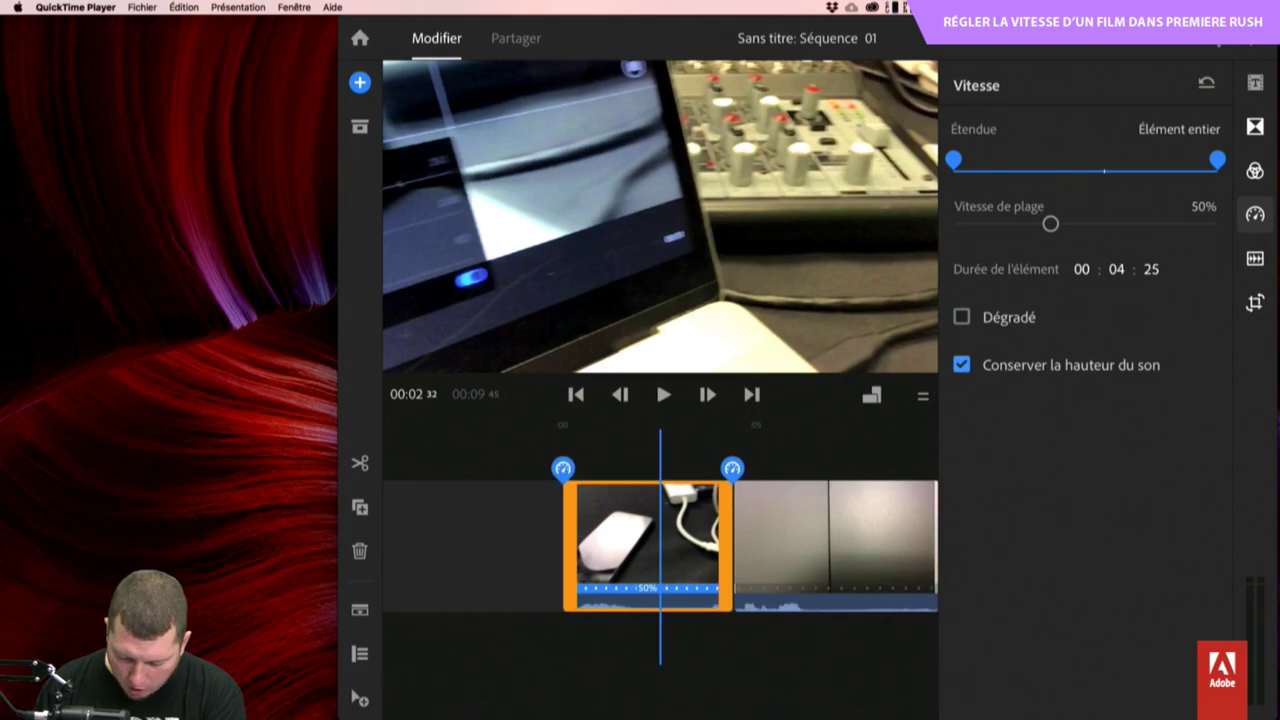
{"action": "scroll", "coordinate": [660, 545], "scroll_direction": "right", "scroll_amount": 2}
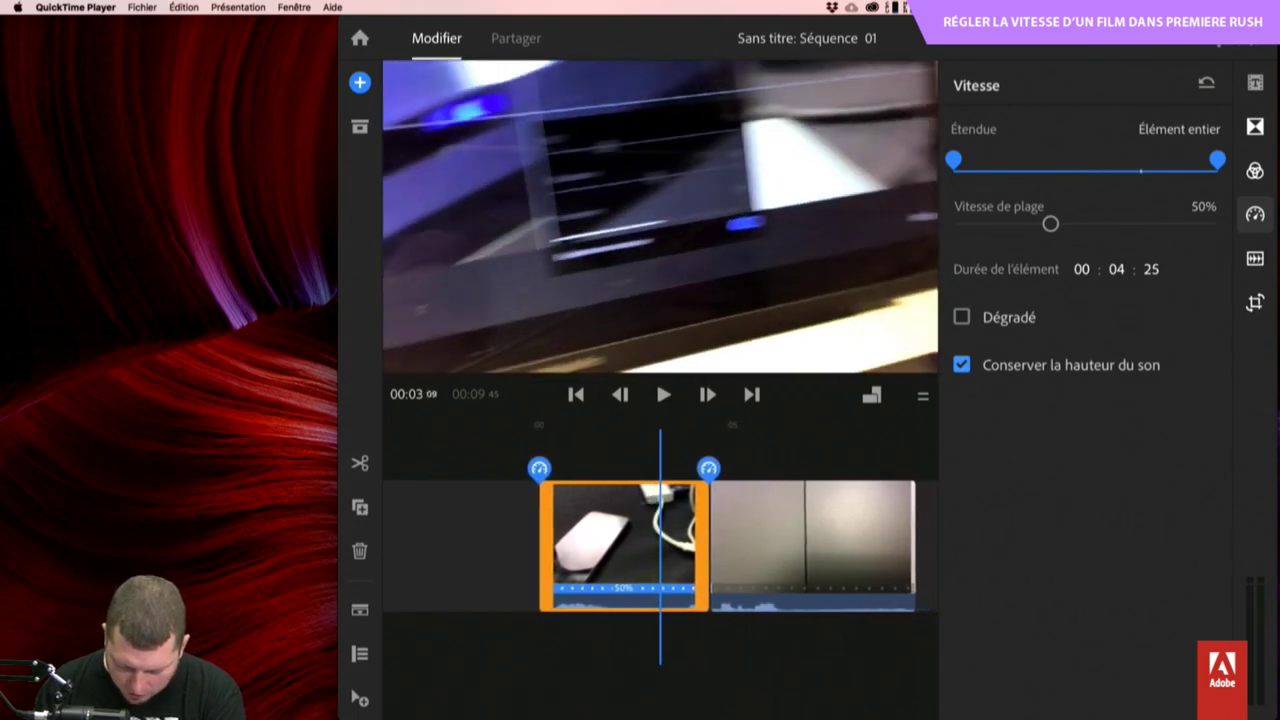
{"action": "scroll", "coordinate": [660, 545], "scroll_direction": "left", "scroll_amount": 1}
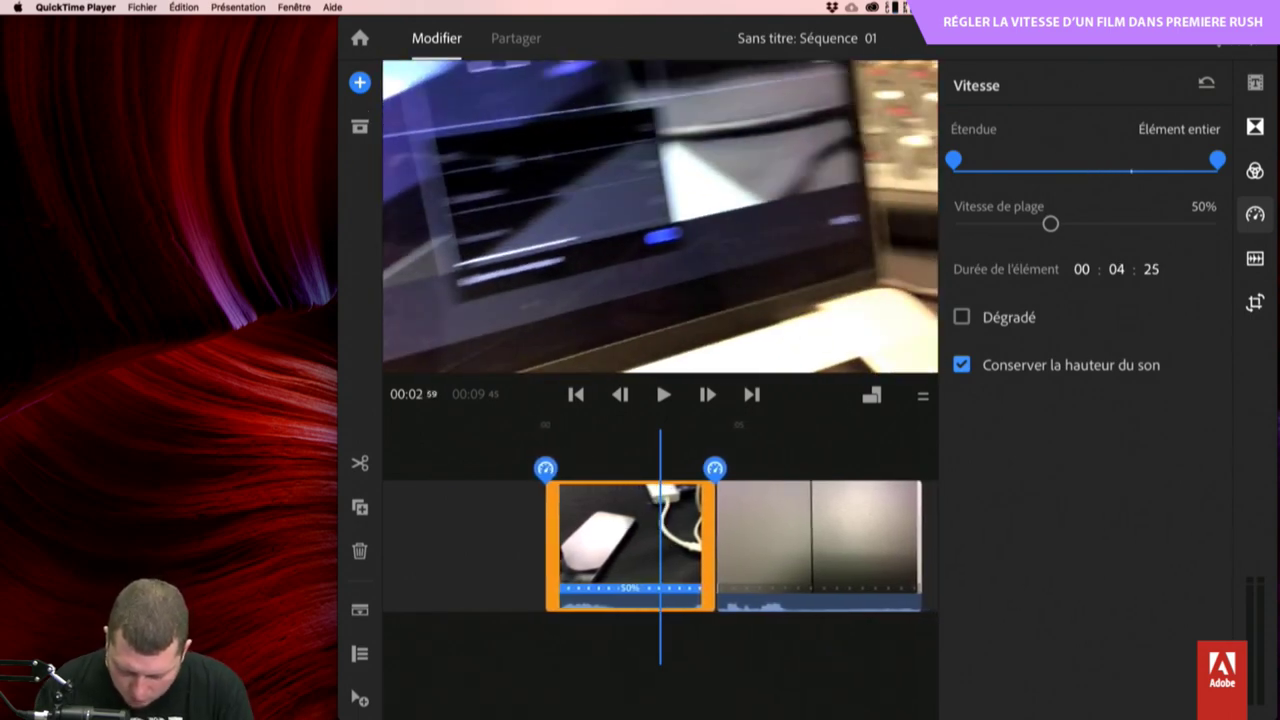
{"action": "left_click_drag", "start_coordinate": [956, 160], "coordinate": [1174, 160]}
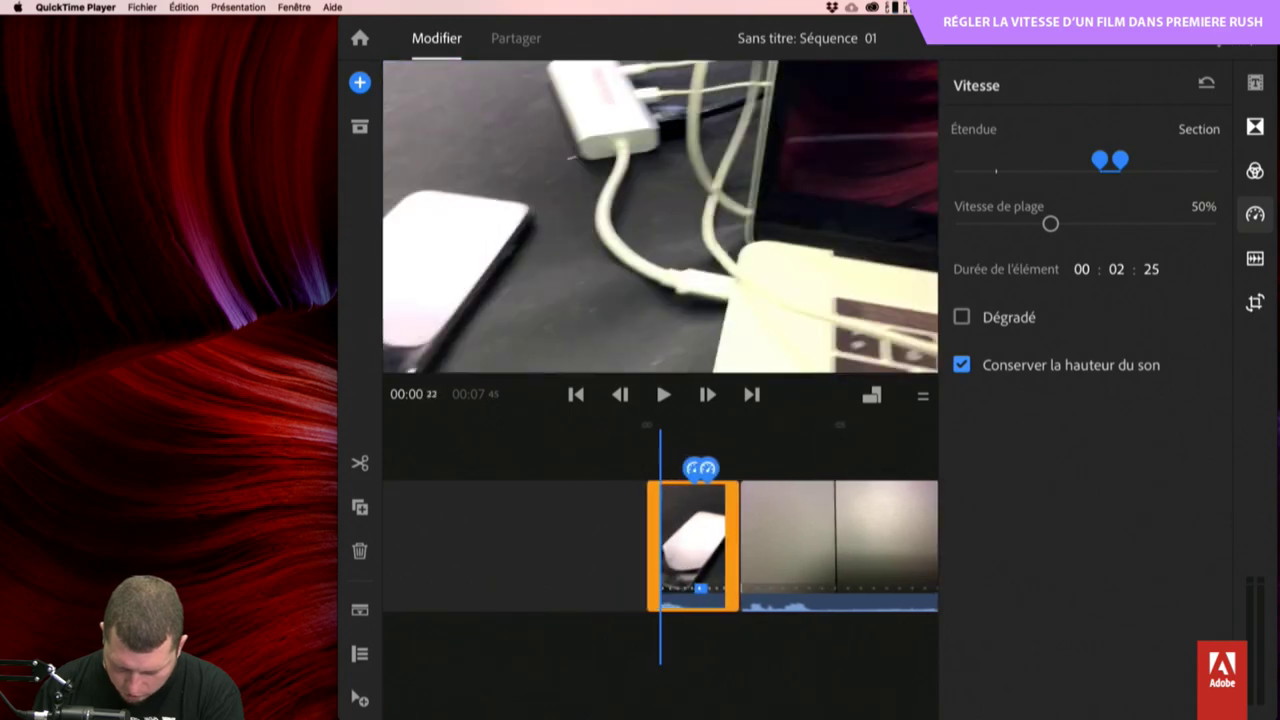
{"action": "key", "text": "space"}
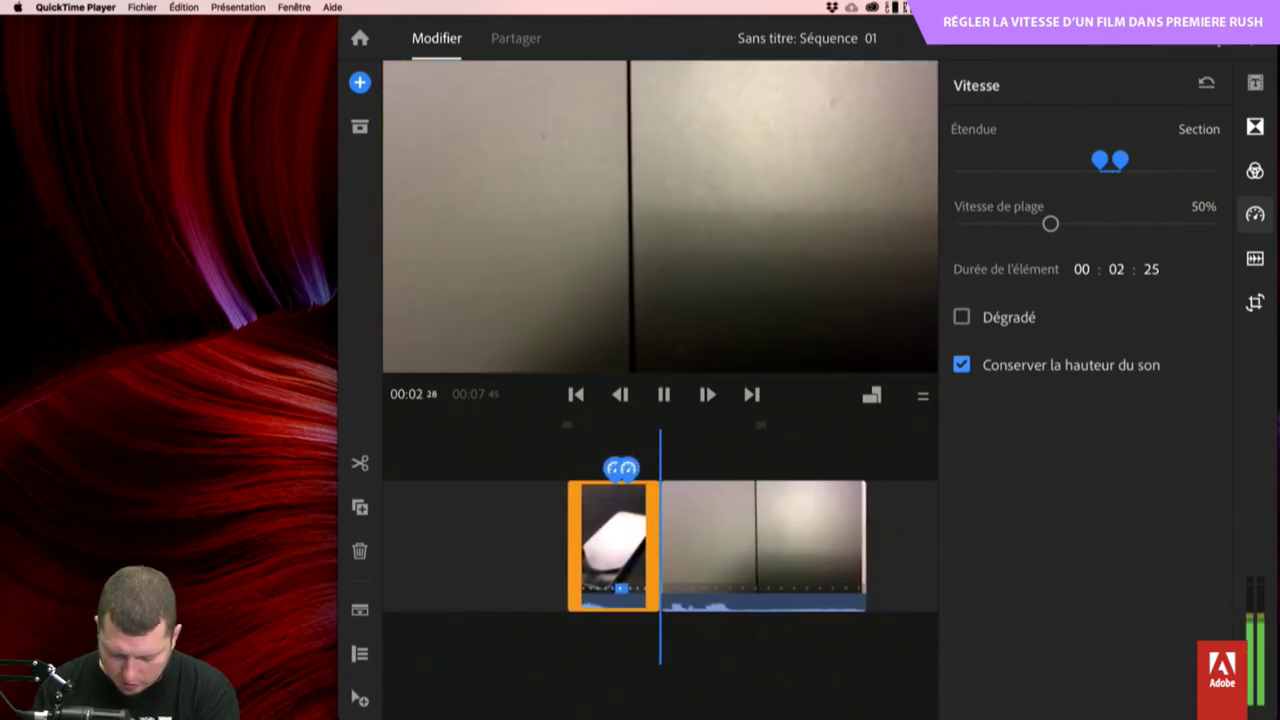
{"action": "left_click", "coordinate": [735, 545]}
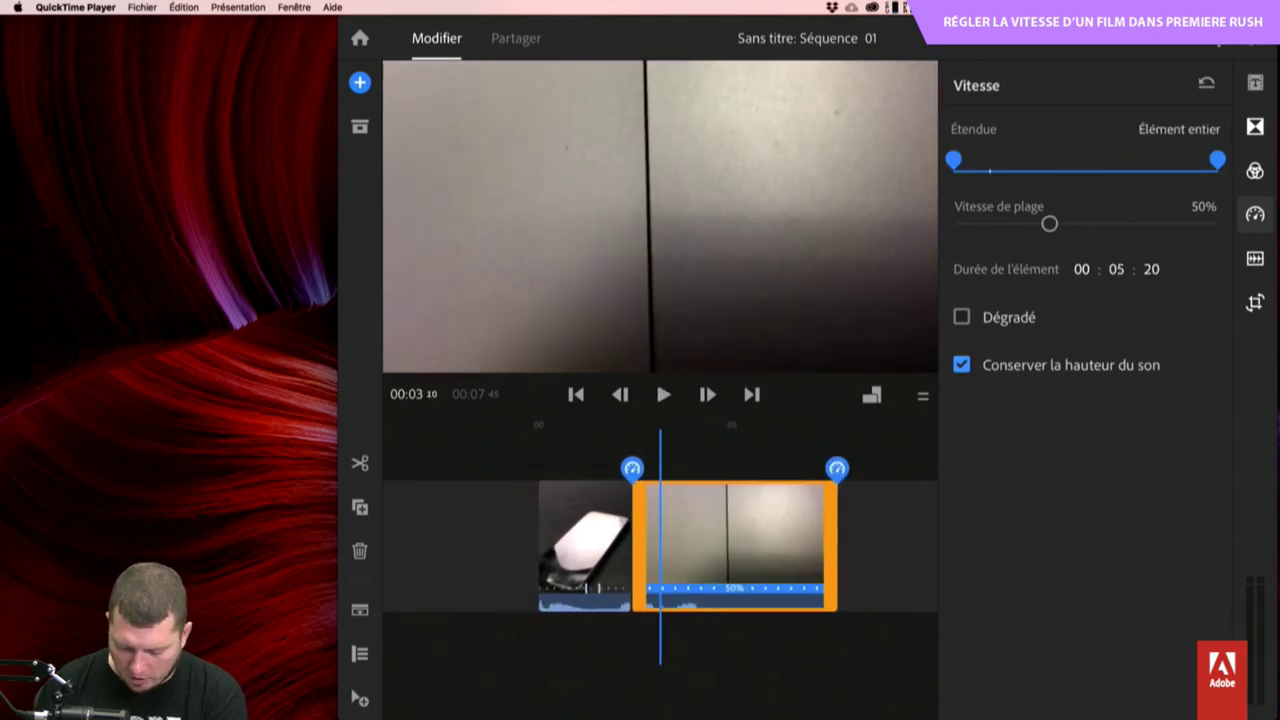
Reselect the phone clip, enlarge the timeline and extend the end of its slowed section to 00:01 45.
{"action": "left_click_drag", "start_coordinate": [600, 545], "coordinate": [672, 545]}
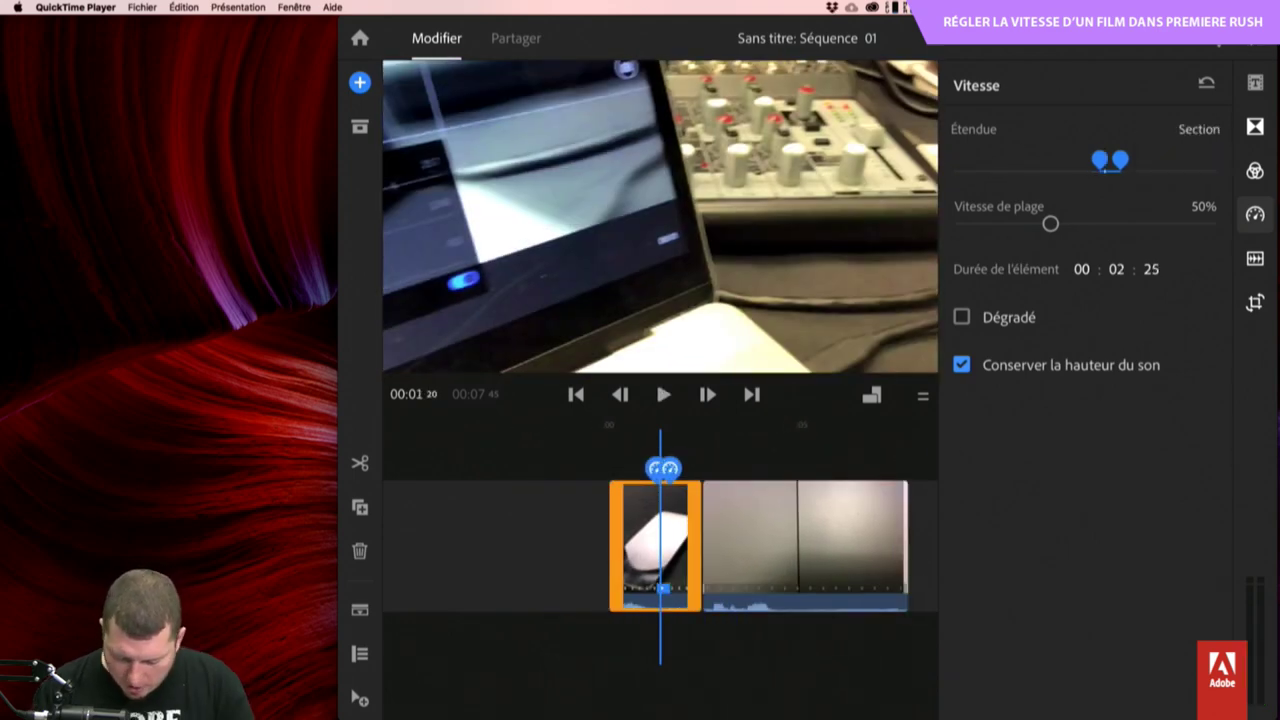
{"action": "scroll", "coordinate": [660, 545], "scroll_direction": "up", "scroll_amount": 5}
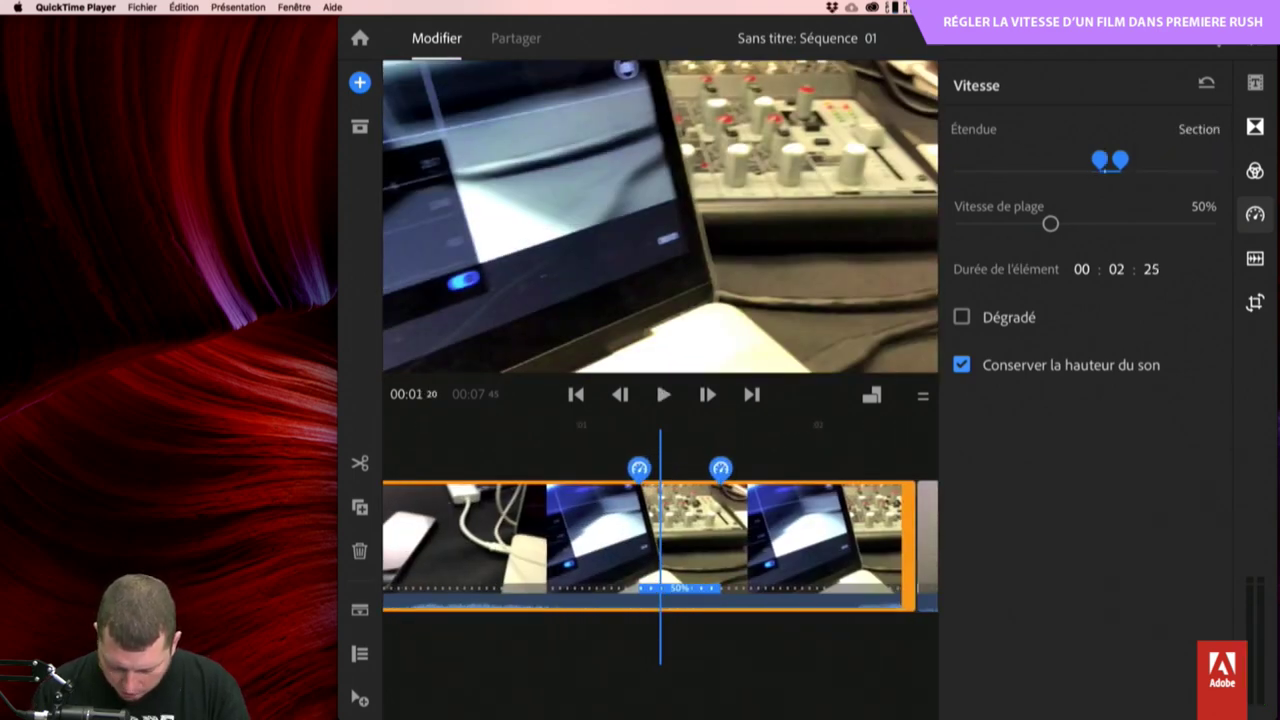
{"action": "scroll", "coordinate": [660, 545], "scroll_direction": "right", "scroll_amount": 3}
{"action": "scroll", "coordinate": [660, 545], "scroll_direction": "right", "scroll_amount": 2}
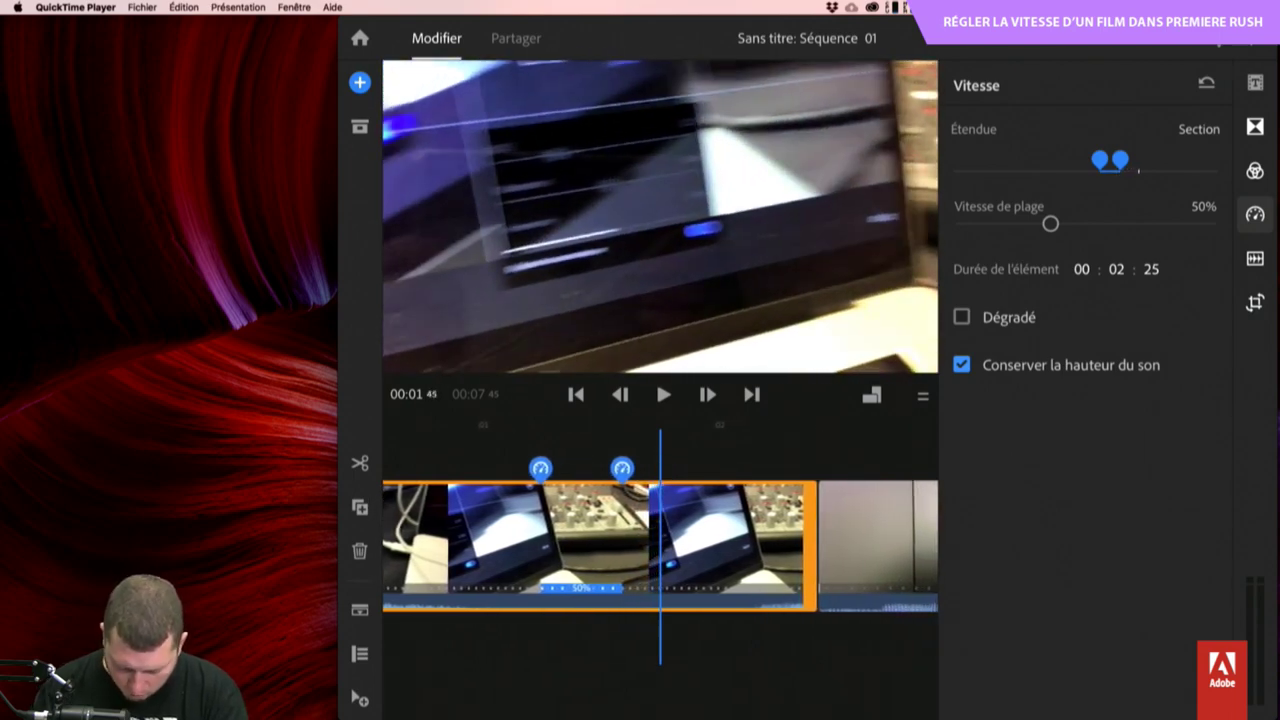
{"action": "left_click_drag", "start_coordinate": [622, 468], "coordinate": [660, 468]}
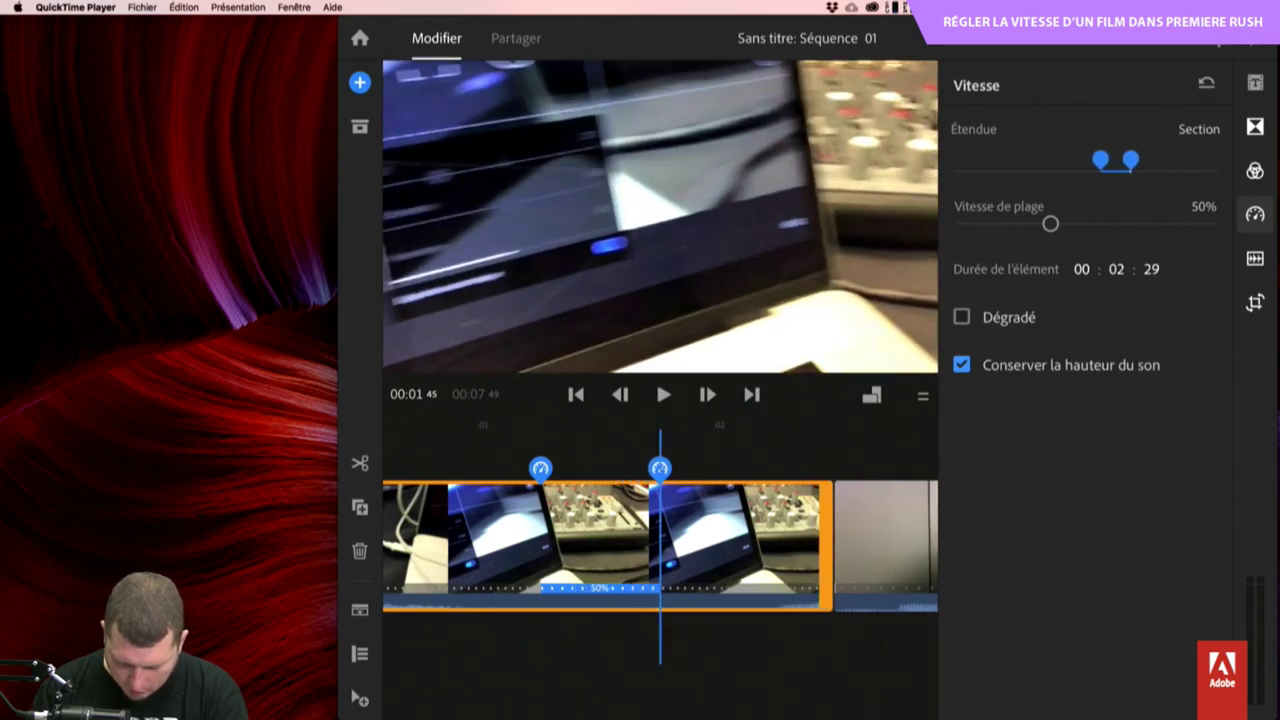
Play the sequence from near the beginning to check the extended slow-motion section of the phone clip.
{"action": "scroll", "coordinate": [660, 545], "scroll_direction": "left", "scroll_amount": 2}
{"action": "scroll", "coordinate": [660, 545], "scroll_direction": "left", "scroll_amount": 3}
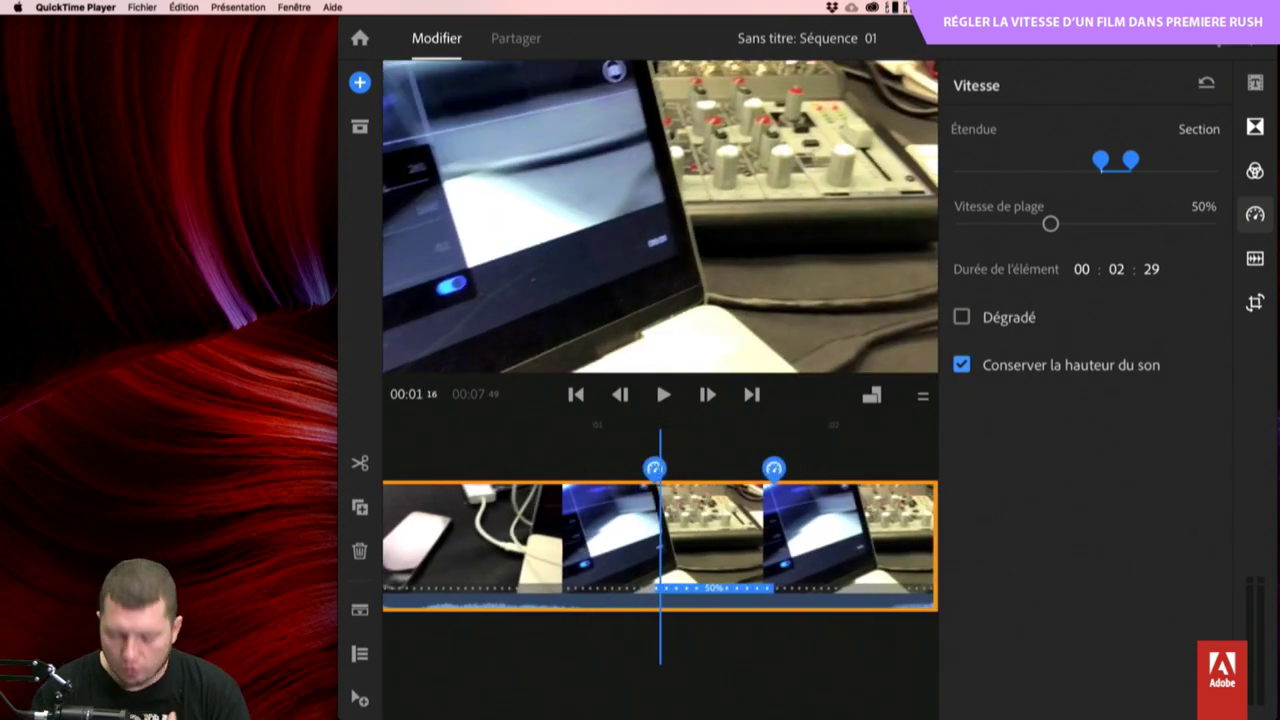
{"action": "scroll", "coordinate": [660, 545], "scroll_direction": "left", "scroll_amount": 7}
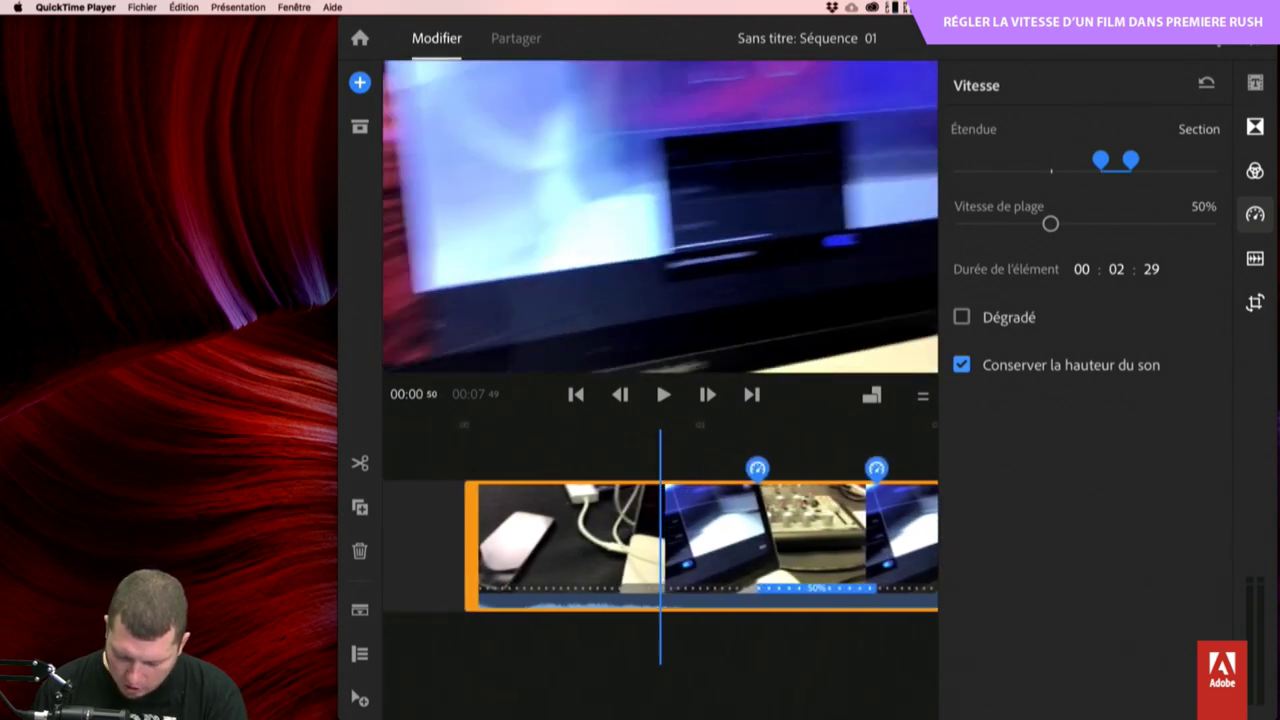
{"action": "scroll", "coordinate": [660, 545], "scroll_direction": "left", "scroll_amount": 5}
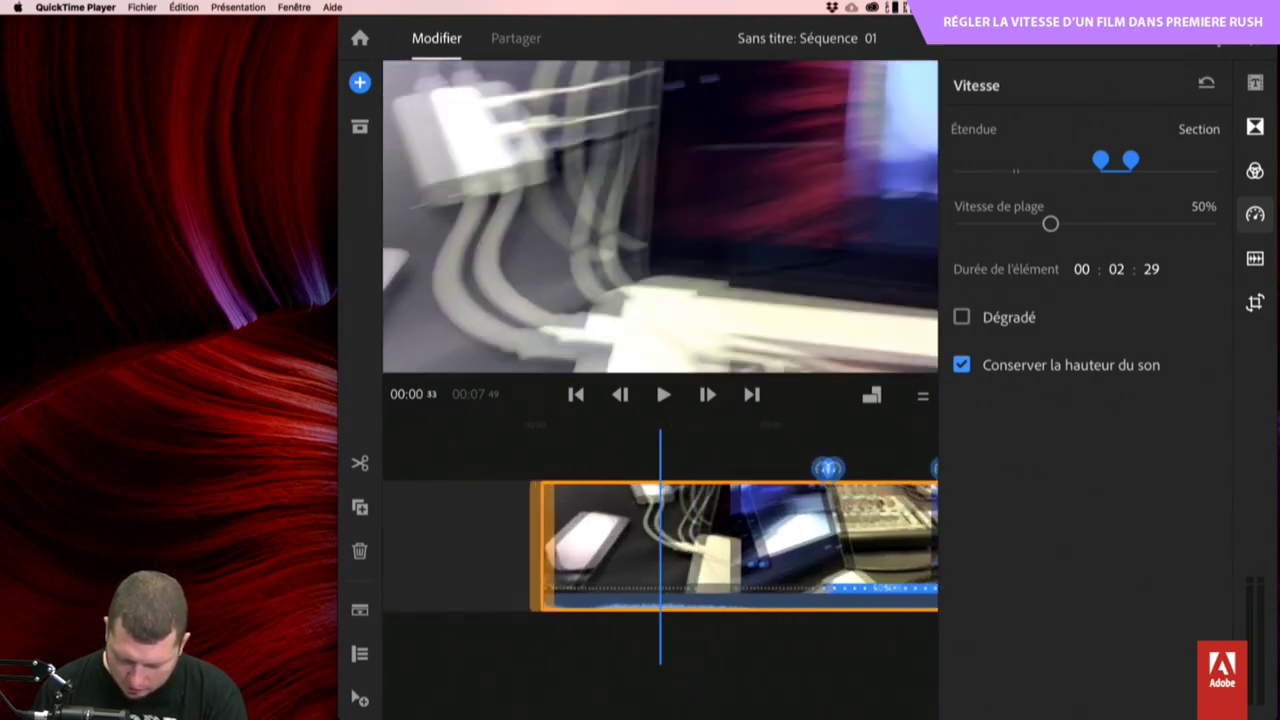
{"action": "key", "text": "space"}
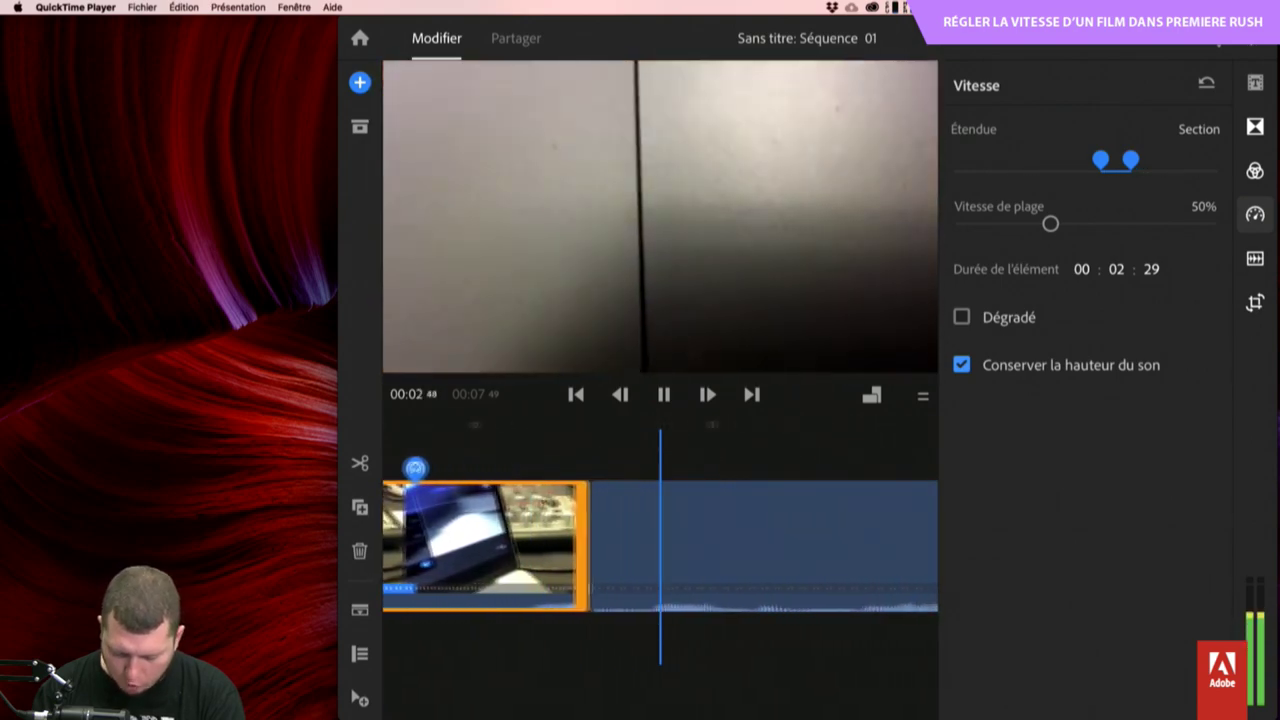
Delete the keyboard clip from the sequence and play the remaining phone clip from the start.
{"action": "left_click", "coordinate": [1199, 129]}
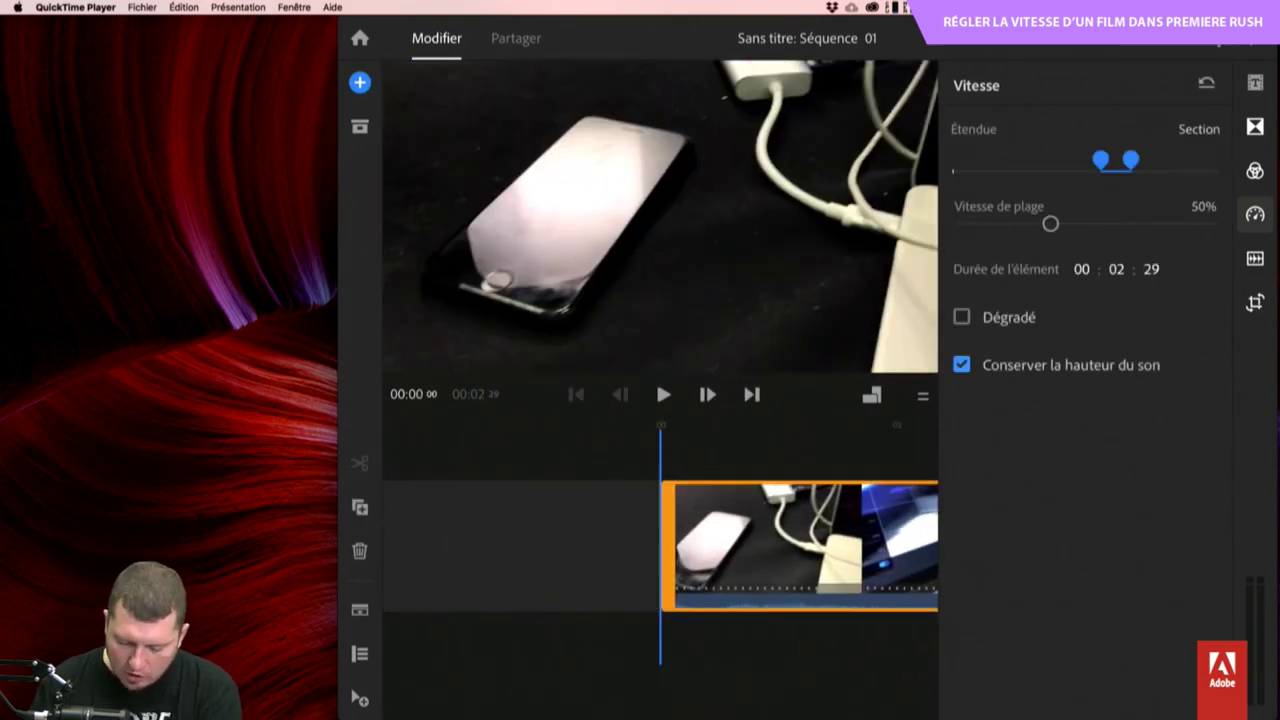
{"action": "key", "text": "space"}
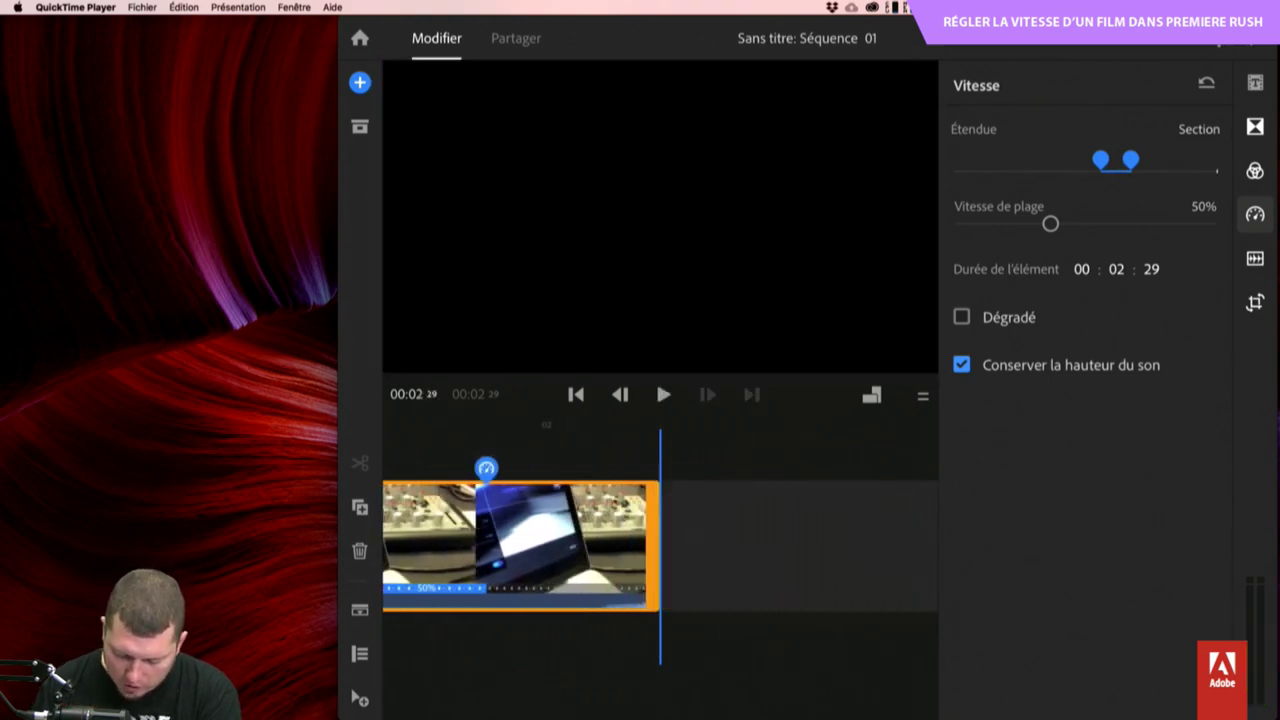
{"action": "key", "text": "space"}
{"action": "key", "text": "space"}
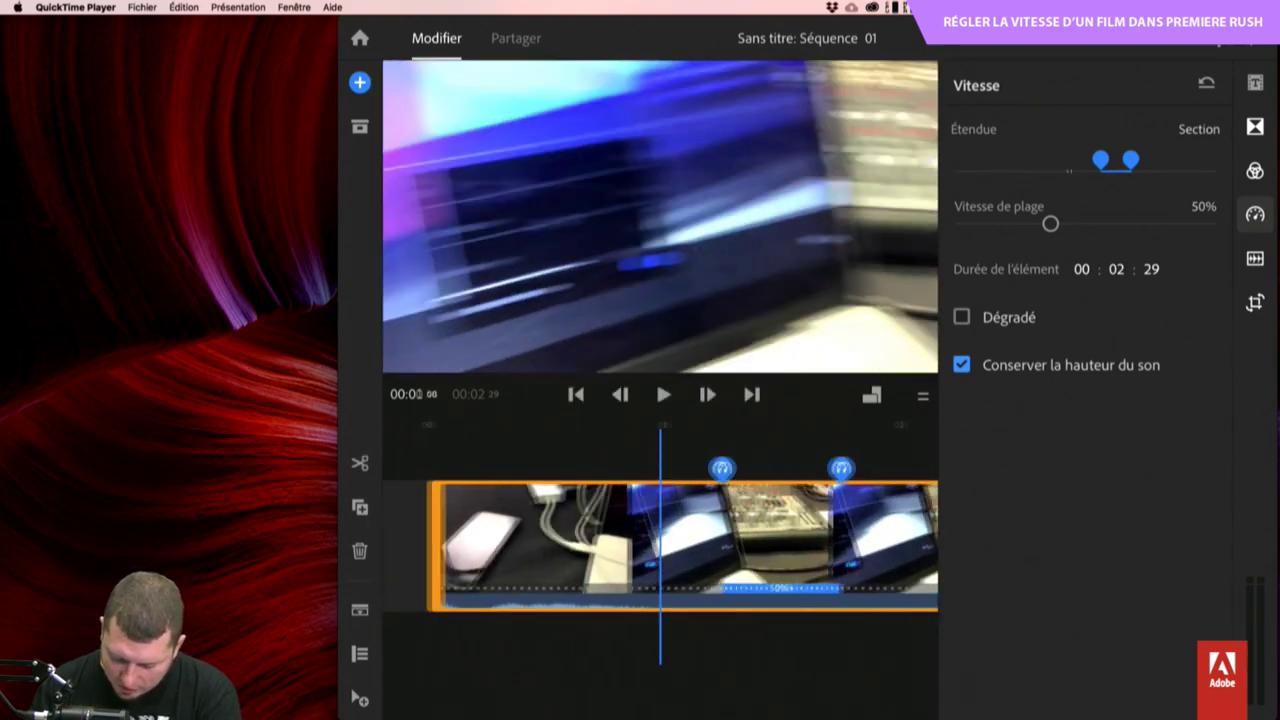
Examine frame by frame how the phone clip passes from normal speed into the slowed section.
{"action": "key", "text": "Right"}
{"action": "key", "text": "Right"}
{"action": "key", "text": "Right"}
{"action": "key", "text": "Right"}
{"action": "key", "text": "Right"}
{"action": "key", "text": "Right"}
{"action": "key", "text": "Right"}
{"action": "key", "text": "Right"}
{"action": "key", "text": "Right"}
{"action": "key", "text": "Right"}
{"action": "key", "text": "Right"}
{"action": "key", "text": "Right"}
{"action": "key", "text": "Right"}
{"action": "key", "text": "Right"}
{"action": "key", "text": "Right"}
{"action": "key", "text": "Right"}
{"action": "key", "text": "Right"}
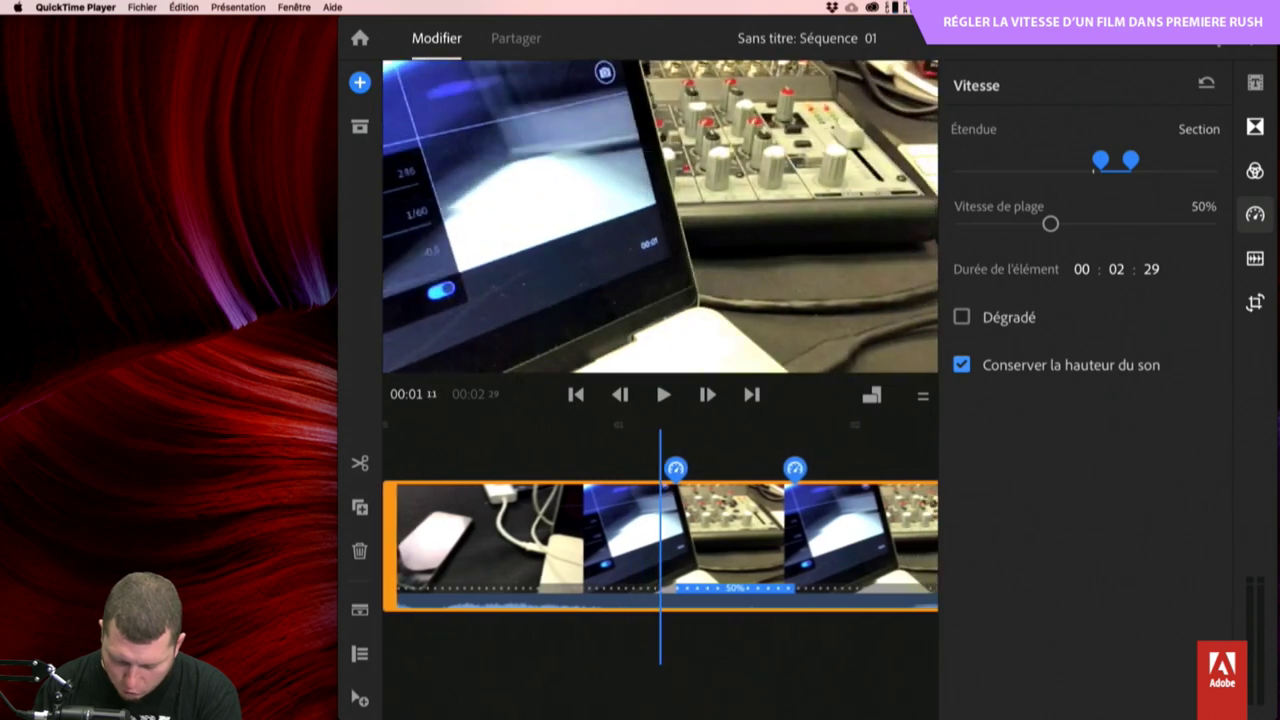
{"action": "key", "text": "Right"}
{"action": "key", "text": "Right"}
{"action": "key", "text": "Right"}
{"action": "key", "text": "Right"}
{"action": "key", "text": "Right"}
{"action": "key", "text": "Right"}
{"action": "key", "text": "Right"}
{"action": "key", "text": "Right"}
{"action": "key", "text": "Right"}
{"action": "key", "text": "Left"}
{"action": "key", "text": "Left"}
{"action": "key", "text": "Left"}
{"action": "key", "text": "Left"}
{"action": "key", "text": "Left"}
{"action": "key", "text": "Left"}
{"action": "key", "text": "Left"}
{"action": "key", "text": "Left"}
{"action": "key", "text": "Left"}
{"action": "key", "text": "Left"}
{"action": "key", "text": "Left"}
{"action": "key", "text": "Left"}
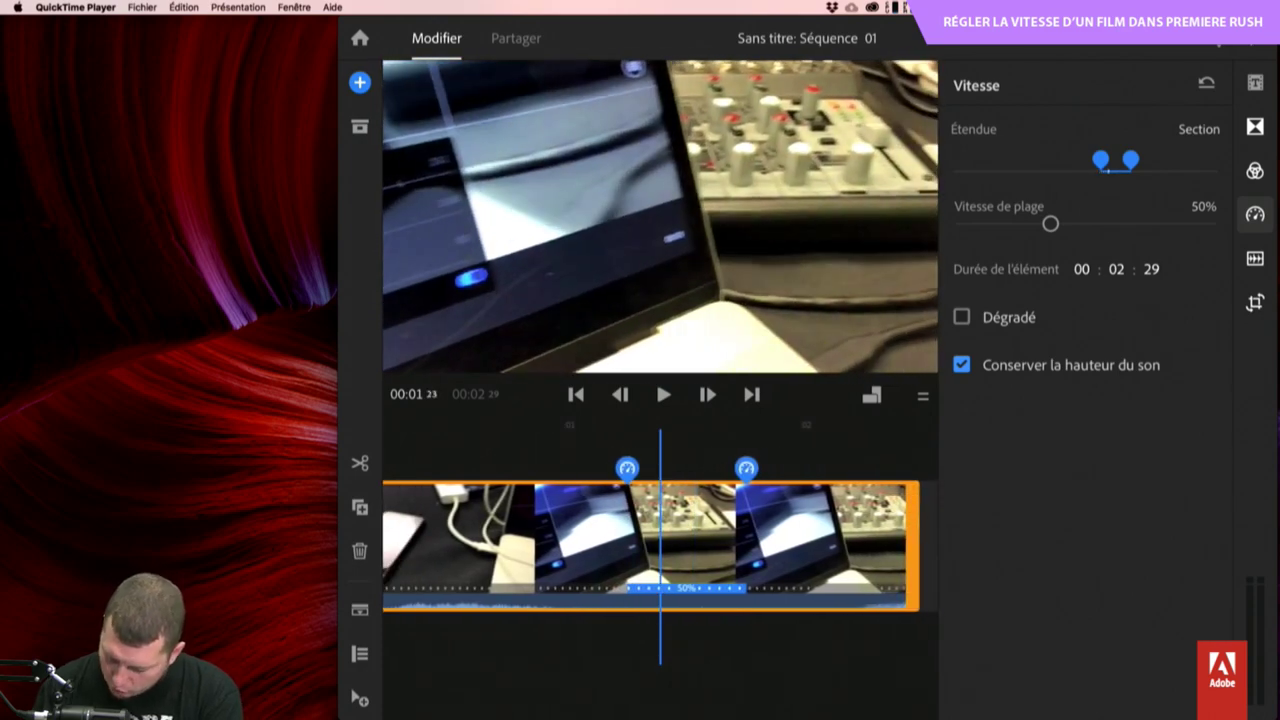
Enable the gradual speed ramp (Dégradé) for the phone clip's 50% section.
{"action": "left_click", "coordinate": [961, 316]}
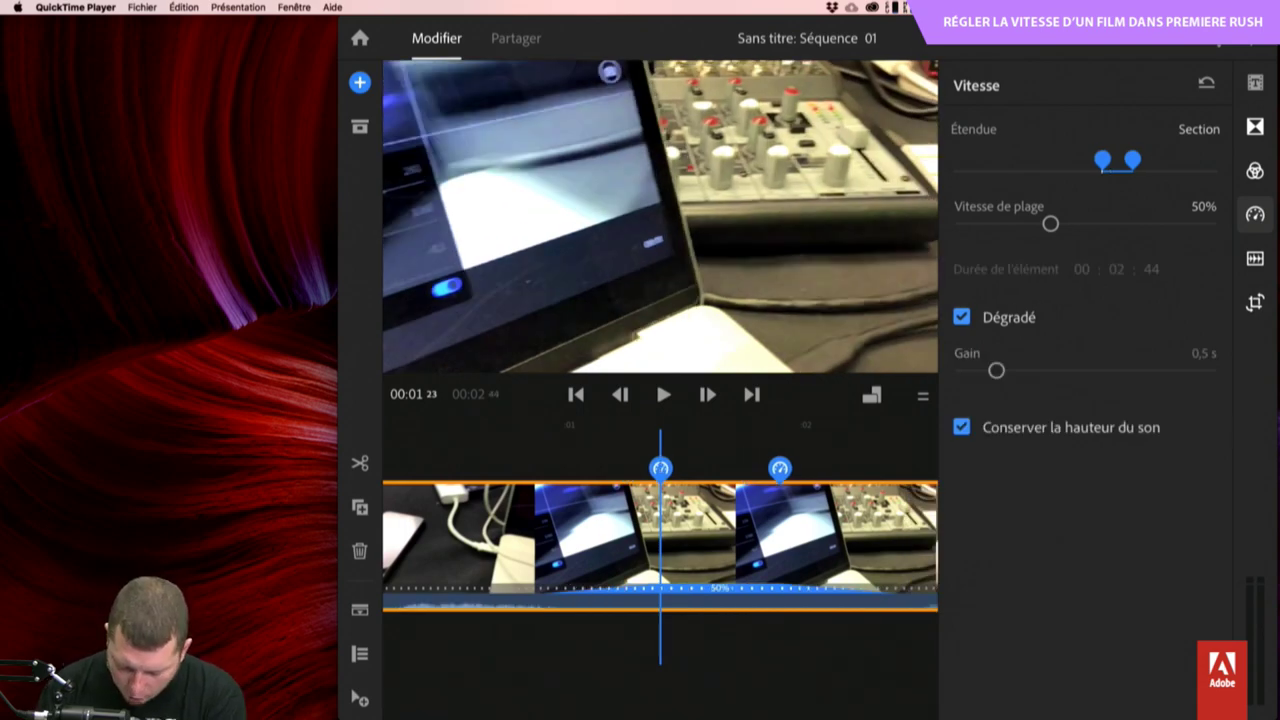
Examine frame by frame how the phone clip ramps from normal speed into the slowed section.
{"action": "key", "text": "Left"}
{"action": "key", "text": "Left"}
{"action": "key", "text": "Left"}
{"action": "key", "text": "Right"}
{"action": "key", "text": "Right"}
{"action": "key", "text": "Right"}
{"action": "key", "text": "Right"}
{"action": "key", "text": "Right"}
{"action": "key", "text": "Right"}
{"action": "key", "text": "Right"}
{"action": "key", "text": "Right"}
{"action": "key", "text": "Right"}
{"action": "key", "text": "Right"}
{"action": "key", "text": "Right"}
{"action": "key", "text": "Right"}
{"action": "key", "text": "Right"}
{"action": "key", "text": "Right"}
{"action": "key", "text": "Right"}
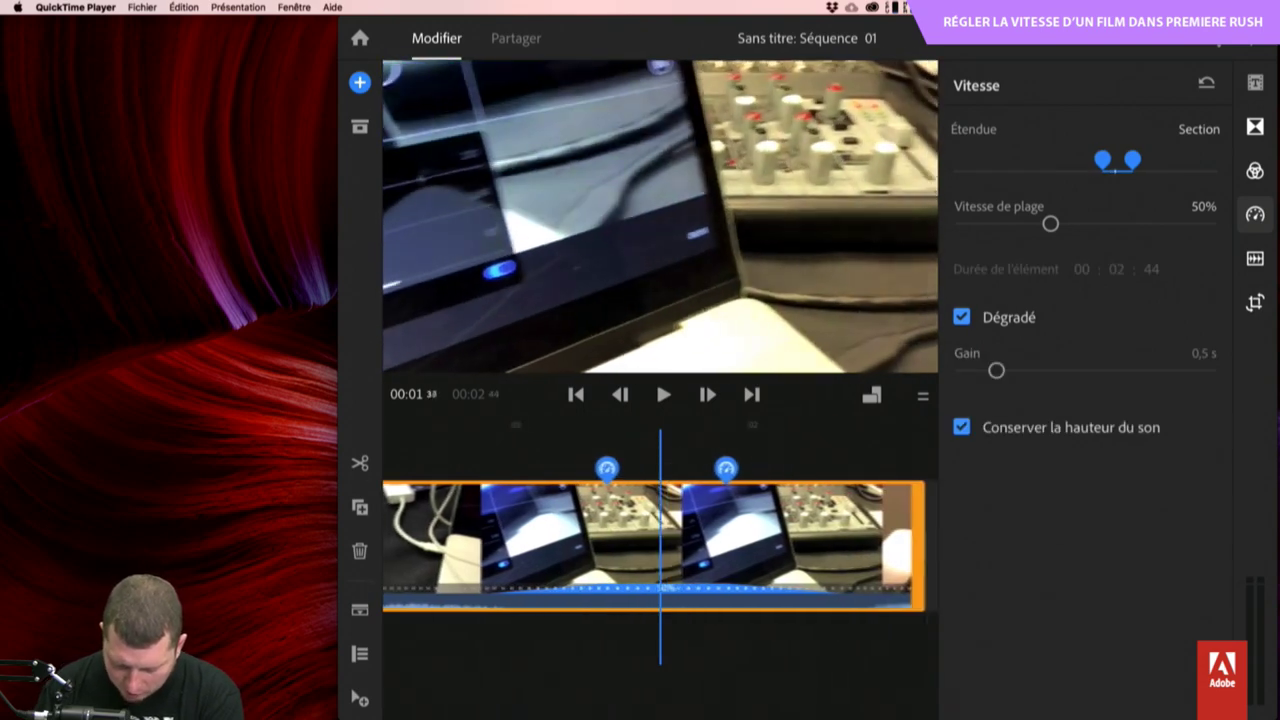
{"action": "key", "text": "Left"}
{"action": "key", "text": "Left"}
{"action": "key", "text": "Left"}
{"action": "key", "text": "Left"}
{"action": "key", "text": "Left"}
{"action": "key", "text": "Left"}
{"action": "key", "text": "Left"}
{"action": "key", "text": "Left"}
{"action": "key", "text": "Left"}
{"action": "key", "text": "Left"}
{"action": "key", "text": "Left"}
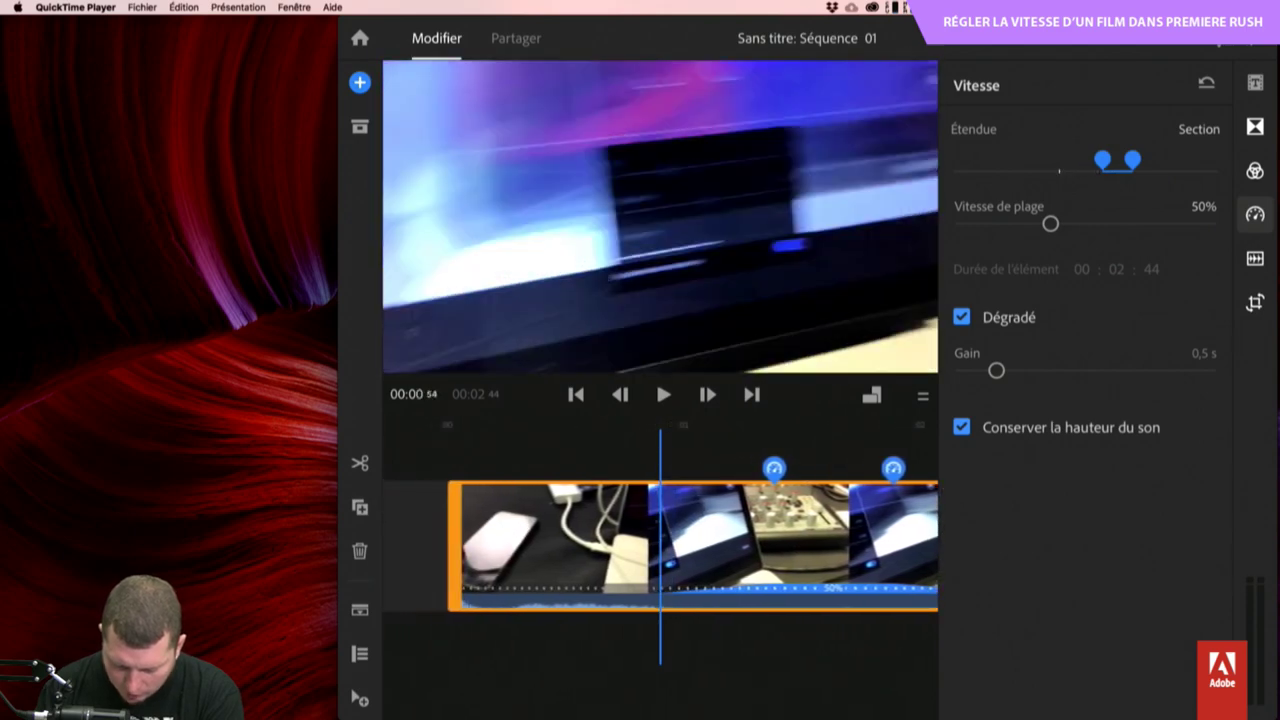
Examine frame by frame how the phone clip ramps back to normal speed after the slowed section, and play it.
{"action": "key", "text": "Right"}
{"action": "key", "text": "Right"}
{"action": "key", "text": "Right"}
{"action": "key", "text": "Right"}
{"action": "key", "text": "Right"}
{"action": "key", "text": "Right"}
{"action": "key", "text": "Right"}
{"action": "key", "text": "Right"}
{"action": "key", "text": "Right"}
{"action": "key", "text": "Right"}
{"action": "key", "text": "Right"}
{"action": "key", "text": "Right"}
{"action": "key", "text": "Right"}
{"action": "key", "text": "Right"}
{"action": "key", "text": "Right"}
{"action": "key", "text": "Right"}
{"action": "key", "text": "Right"}
{"action": "key", "text": "Right"}
{"action": "key", "text": "Right"}
{"action": "key", "text": "Right"}
{"action": "key", "text": "Right"}
{"action": "key", "text": "Right"}
{"action": "key", "text": "Right"}
{"action": "key", "text": "Right"}
{"action": "key", "text": "Right"}
{"action": "key", "text": "Right"}
{"action": "key", "text": "Right"}
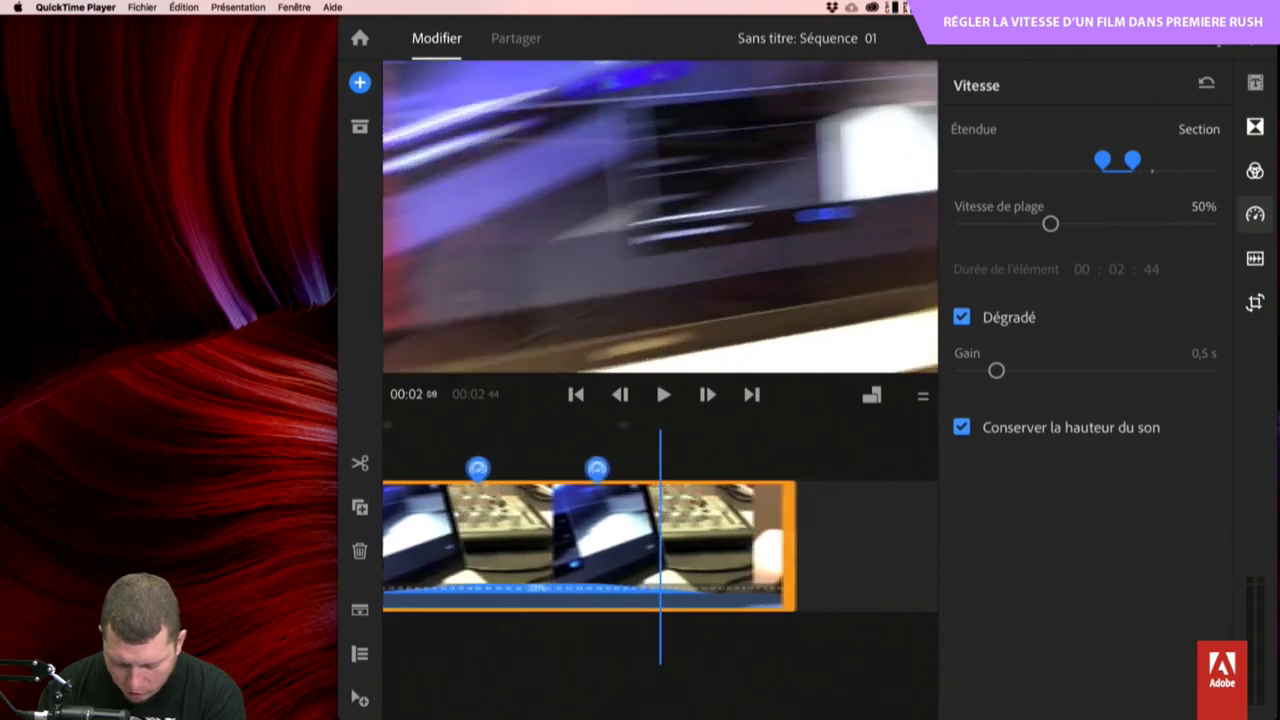
{"action": "key", "text": "space"}
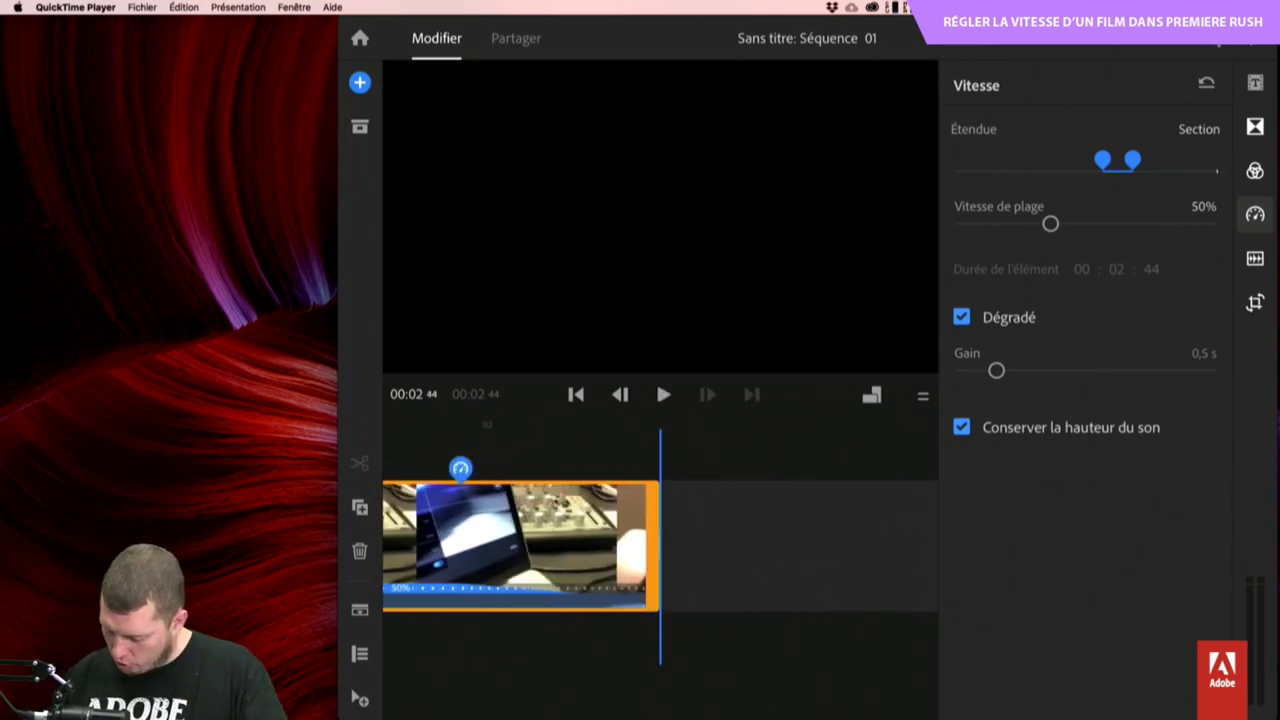
Set the ramp's Gain to 0.2 s, play the phone clip from the start and return to the slowed section.
{"action": "left_click_drag", "start_coordinate": [1132, 160], "coordinate": [1133, 160]}
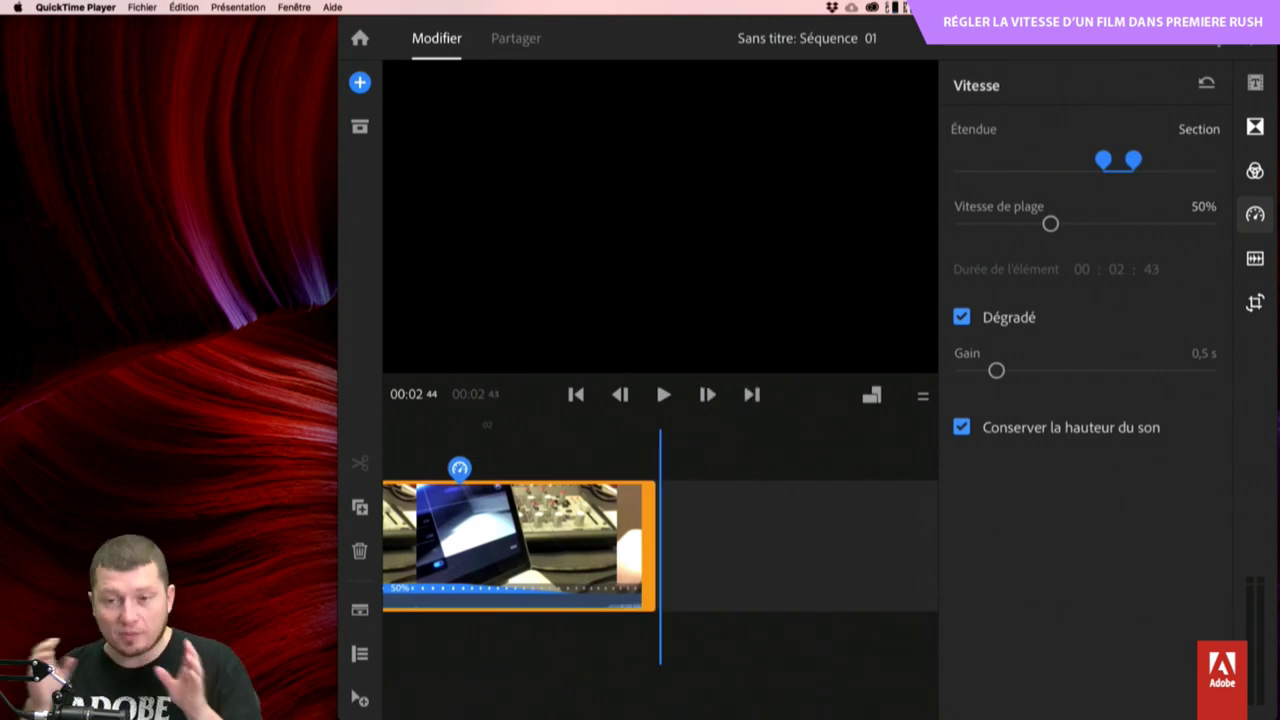
{"action": "mouse_move", "coordinate": [996, 370]}
{"action": "left_mouse_down"}
{"action": "mouse_move", "coordinate": [1049, 370]}
{"action": "mouse_move", "coordinate": [976, 370]}
{"action": "left_mouse_up"}
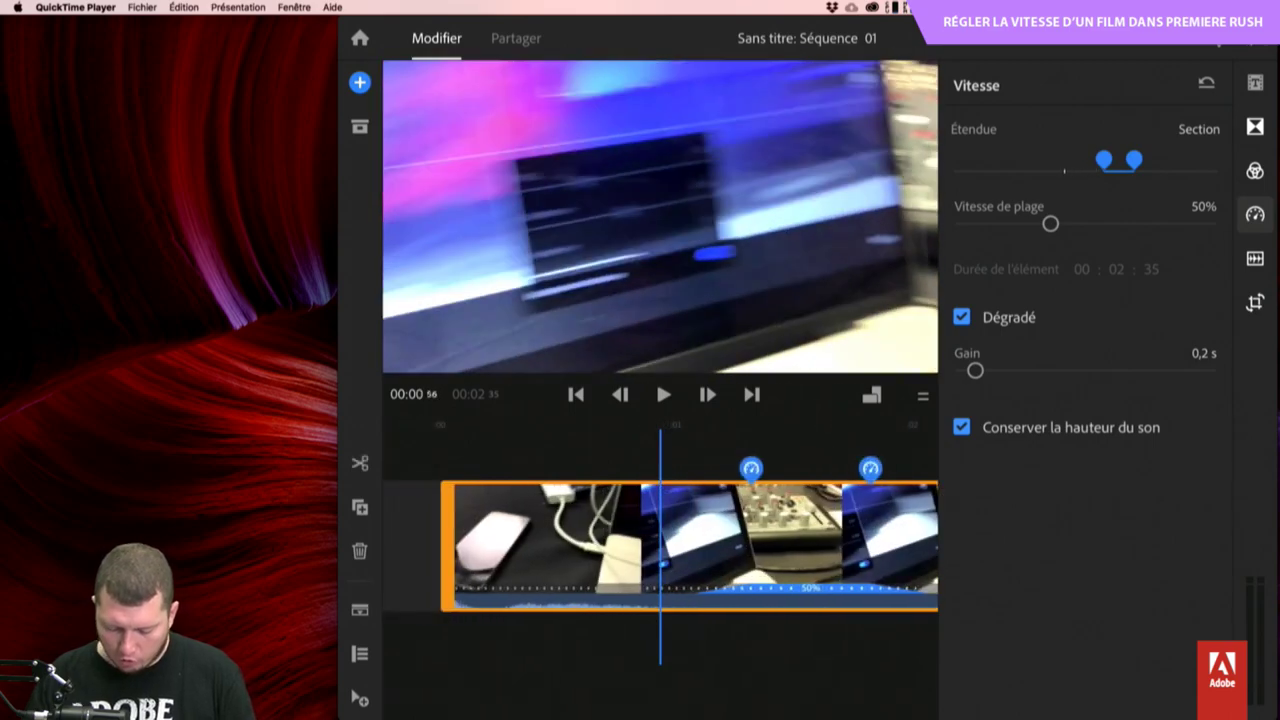
{"action": "key", "text": "Home"}
{"action": "key", "text": "space"}
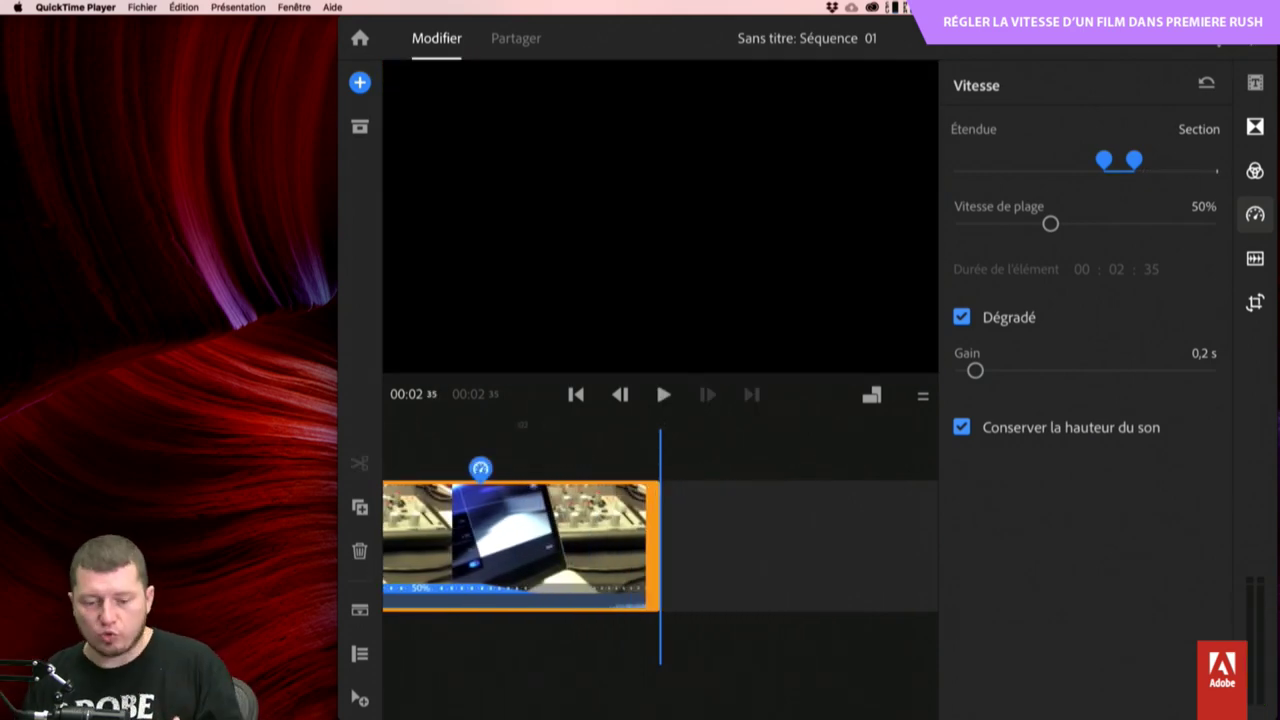
{"action": "scroll", "coordinate": [650, 545], "scroll_direction": "left", "scroll_amount": 10}
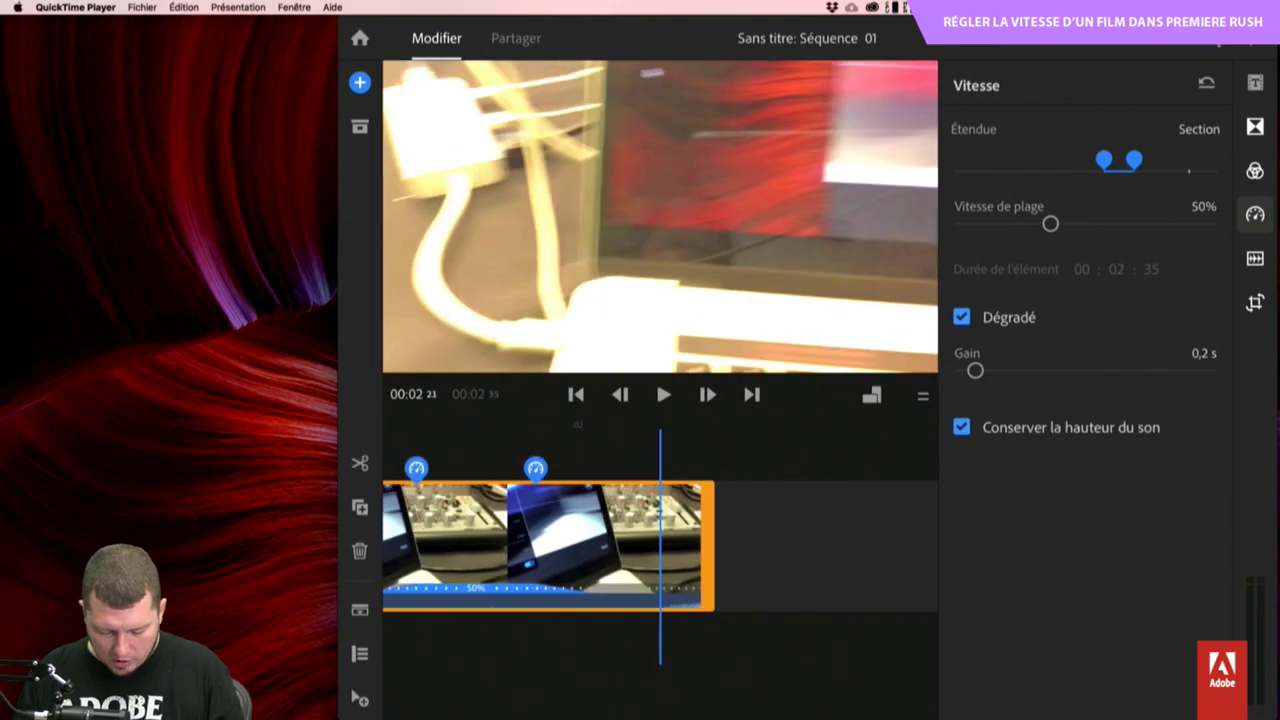
{"action": "scroll", "coordinate": [650, 545], "scroll_direction": "left", "scroll_amount": 2}
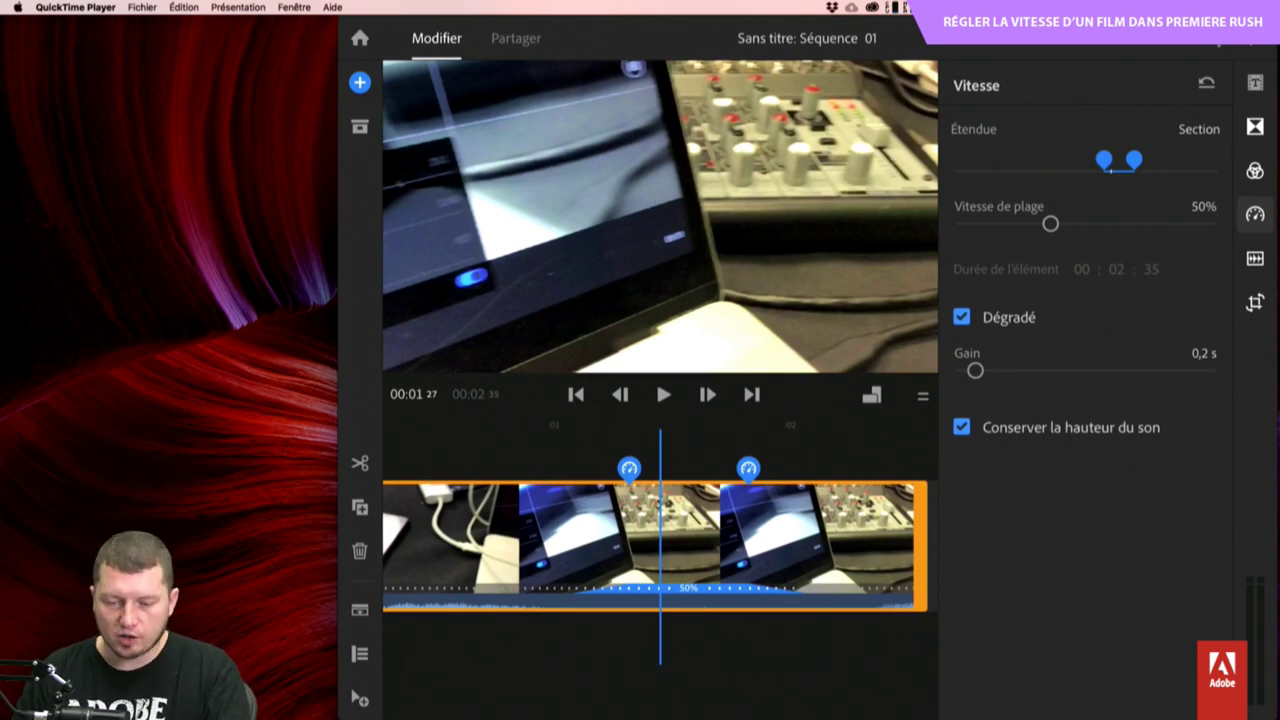
Switch to Finder, sort the Téléchargements folder by date added and open its Photos (3) folder.
{"action": "key", "text": "super+Tab"}
{"action": "key", "text": "super+Tab"}
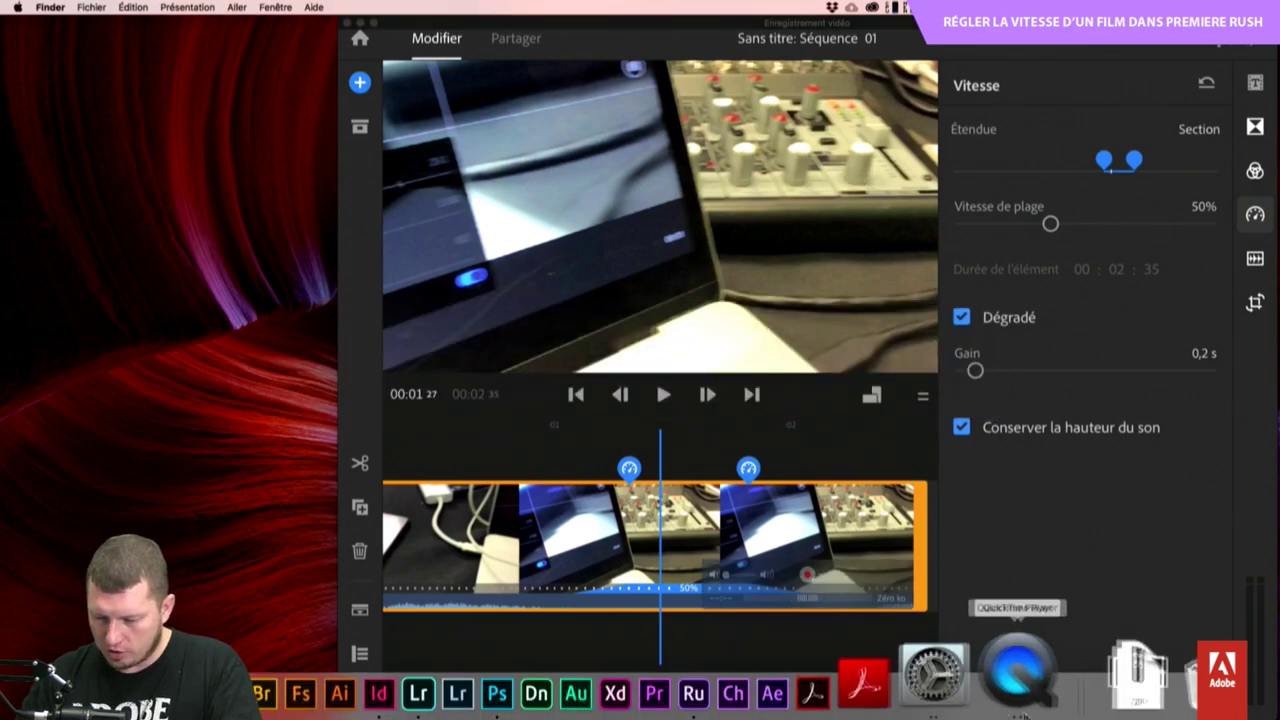
{"action": "left_click", "coordinate": [1077, 710]}
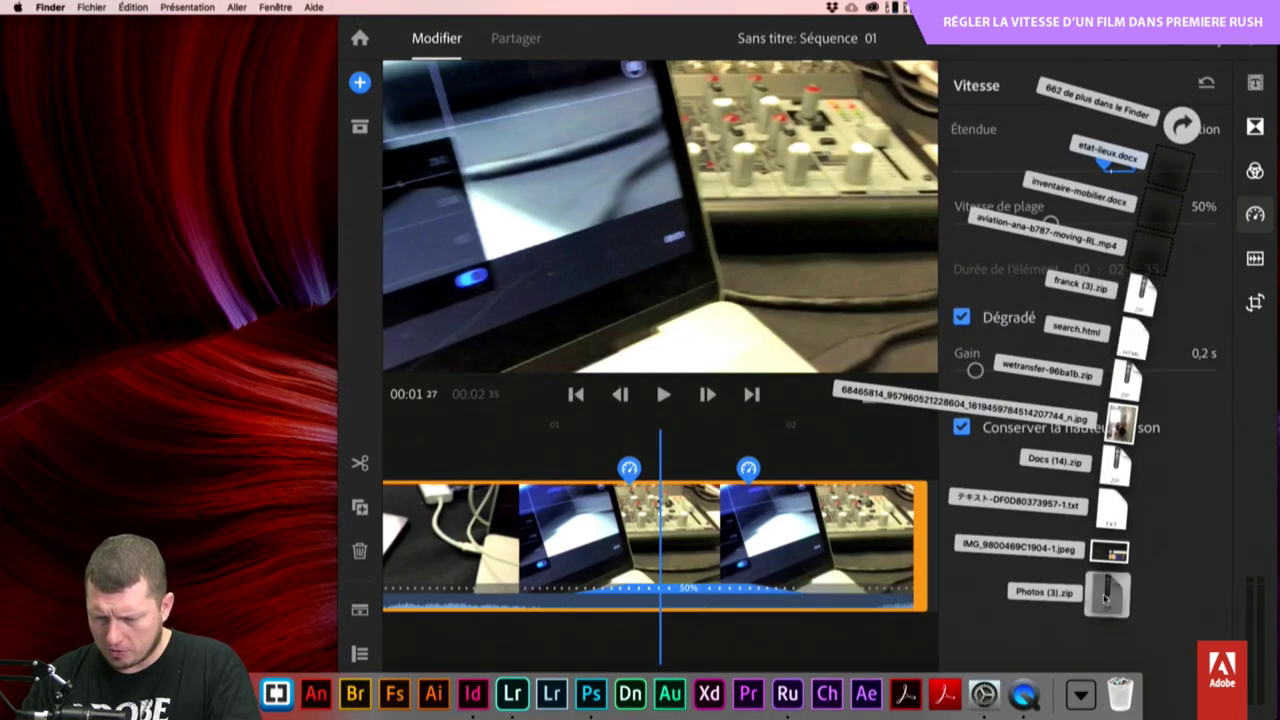
{"action": "left_click", "coordinate": [1024, 593]}
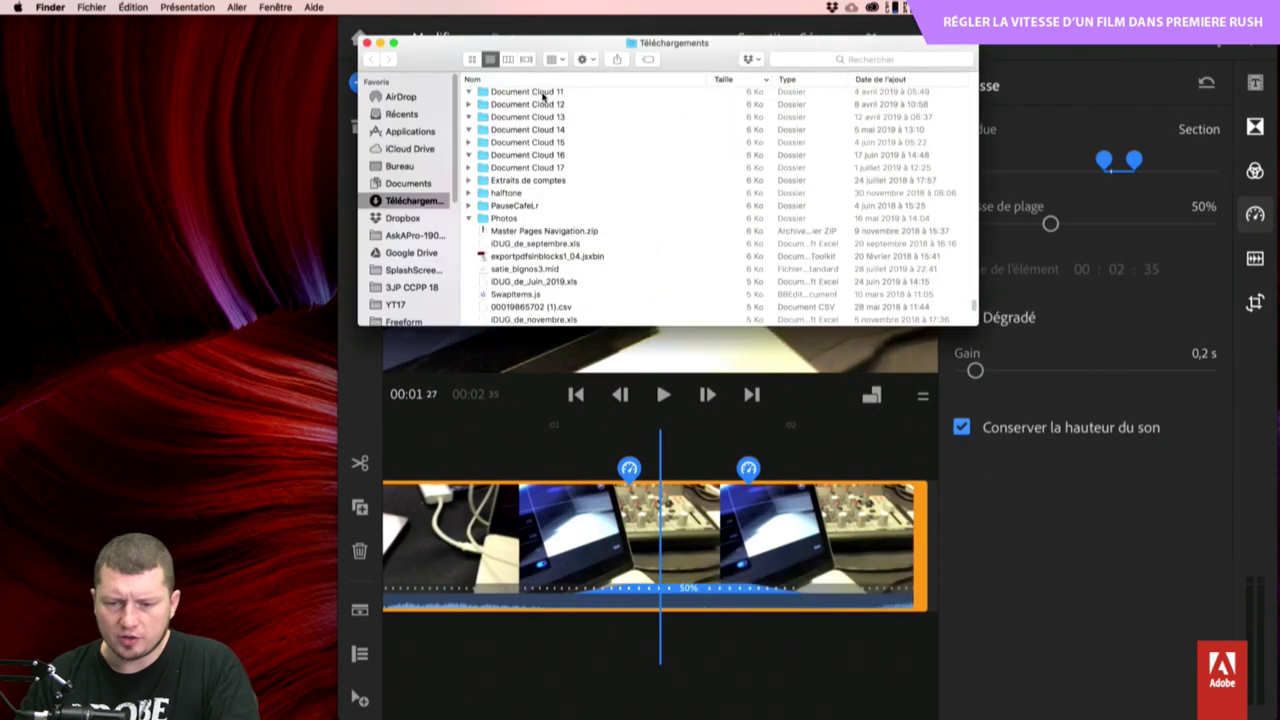
{"action": "scroll", "coordinate": [571, 110], "scroll_direction": "up", "scroll_amount": 3}
{"action": "left_click", "coordinate": [510, 287]}
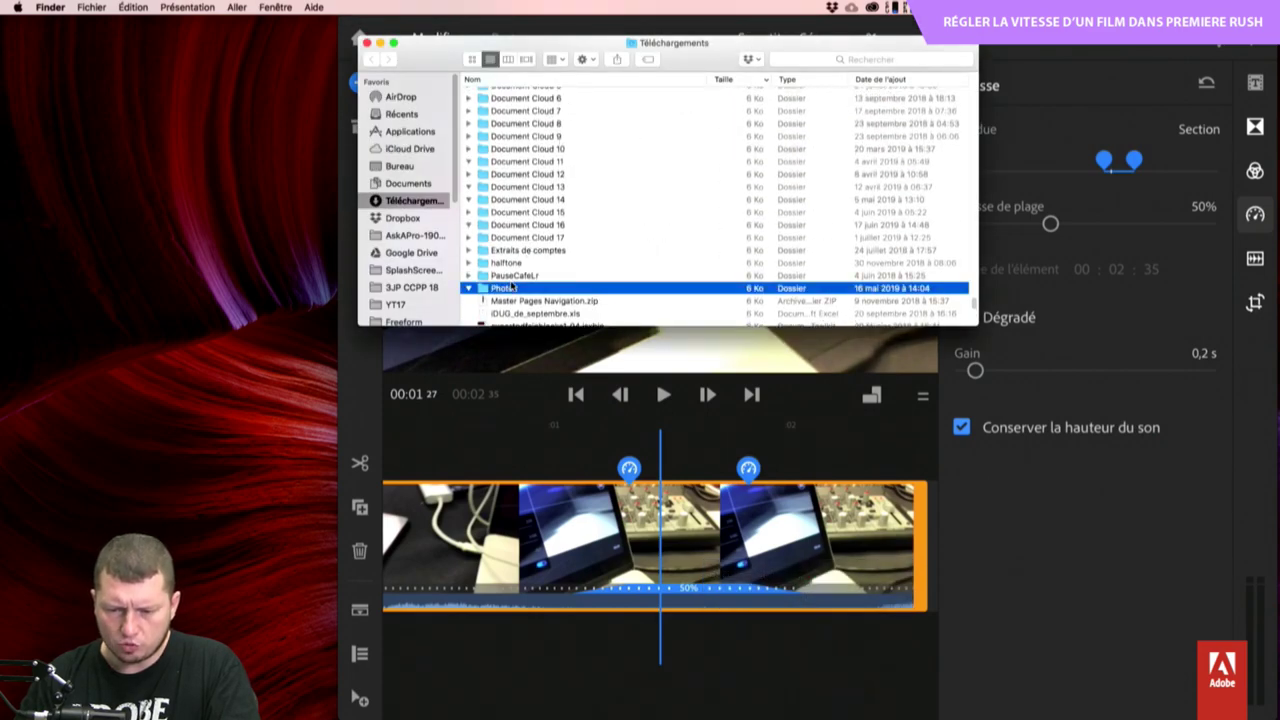
{"action": "scroll", "coordinate": [620, 108], "scroll_direction": "up", "scroll_amount": 5}
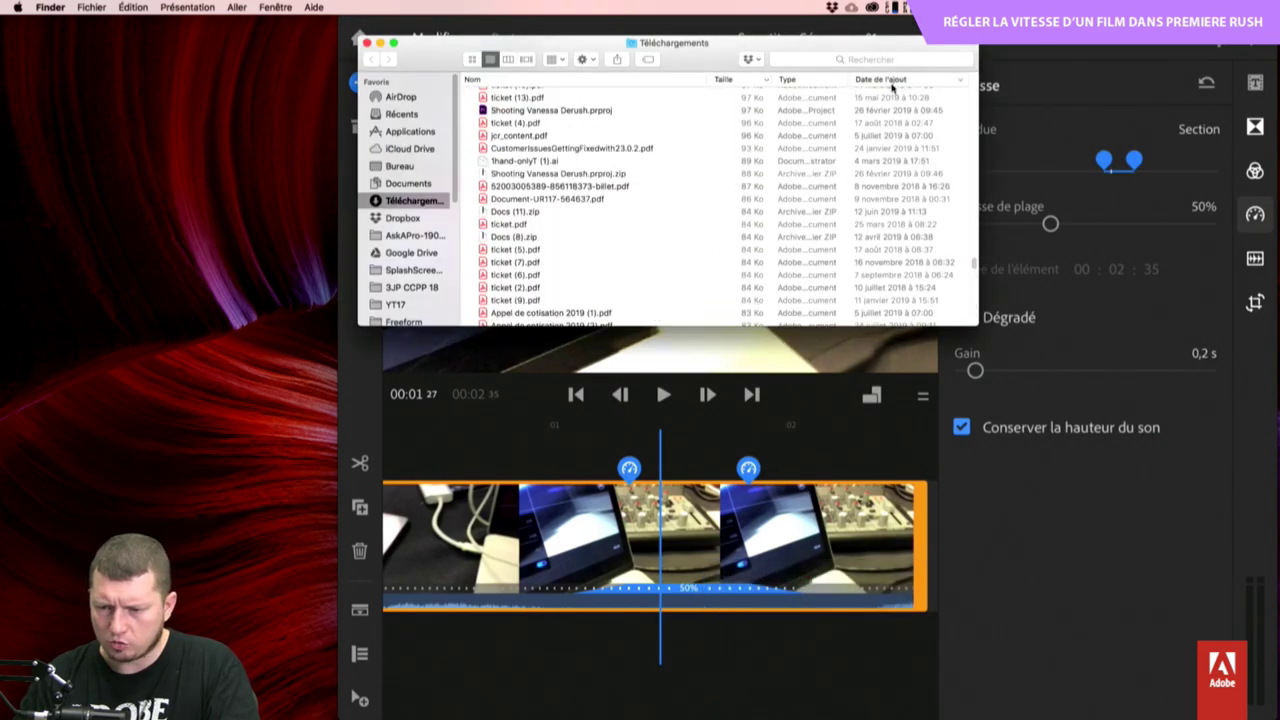
{"action": "left_click", "coordinate": [892, 80]}
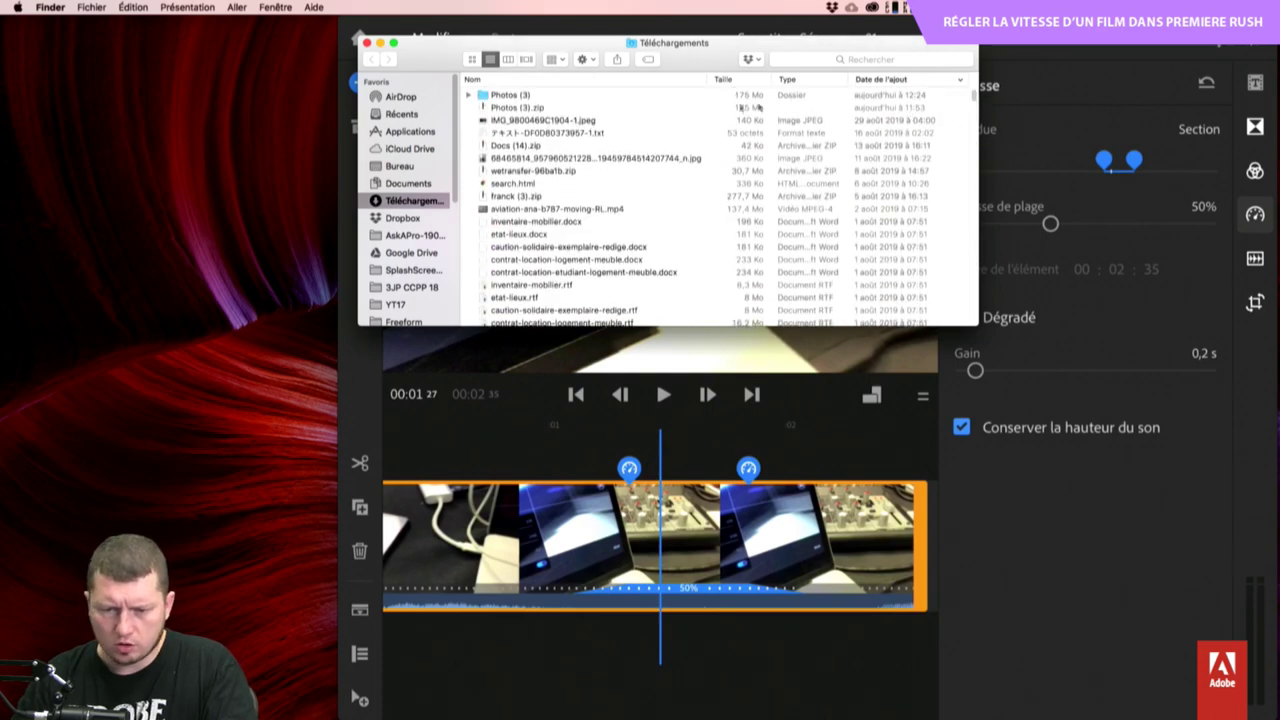
{"action": "left_click", "coordinate": [633, 97]}
{"action": "double_click", "coordinate": [633, 97]}
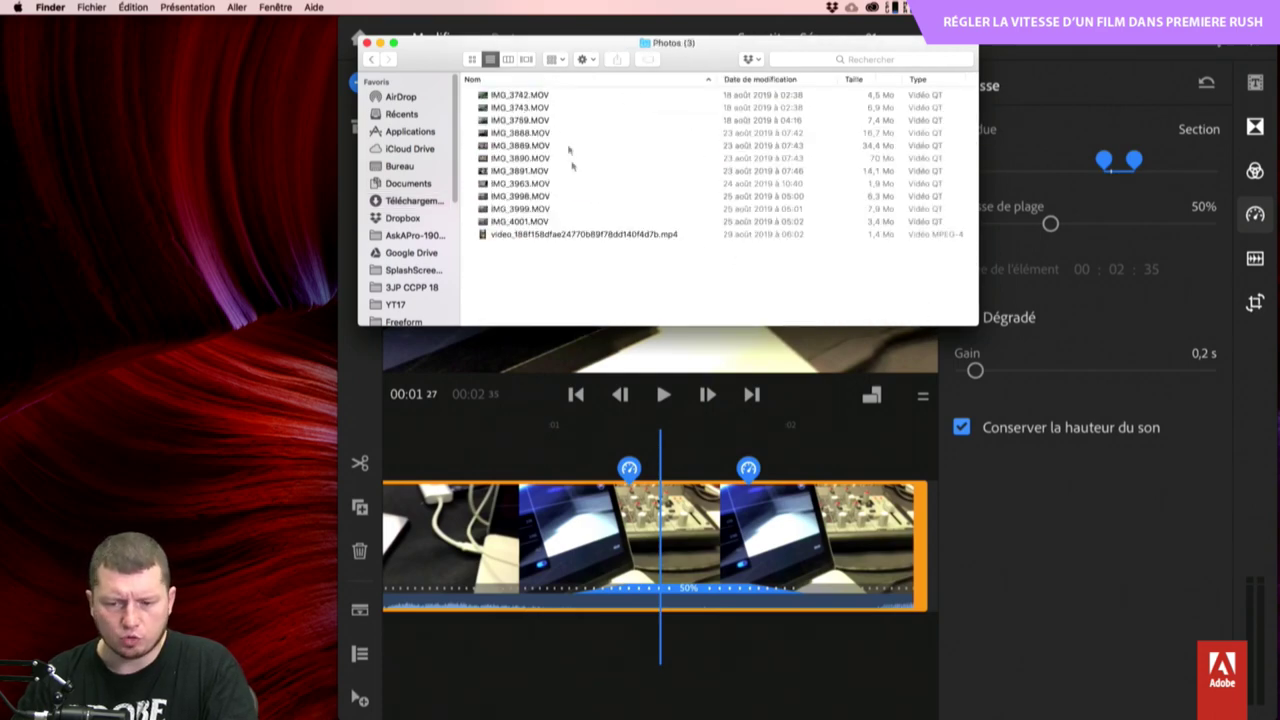
Preview the level-crossing videos IMG_4001.MOV and IMG_3998.MOV.
{"action": "left_click", "coordinate": [558, 224]}
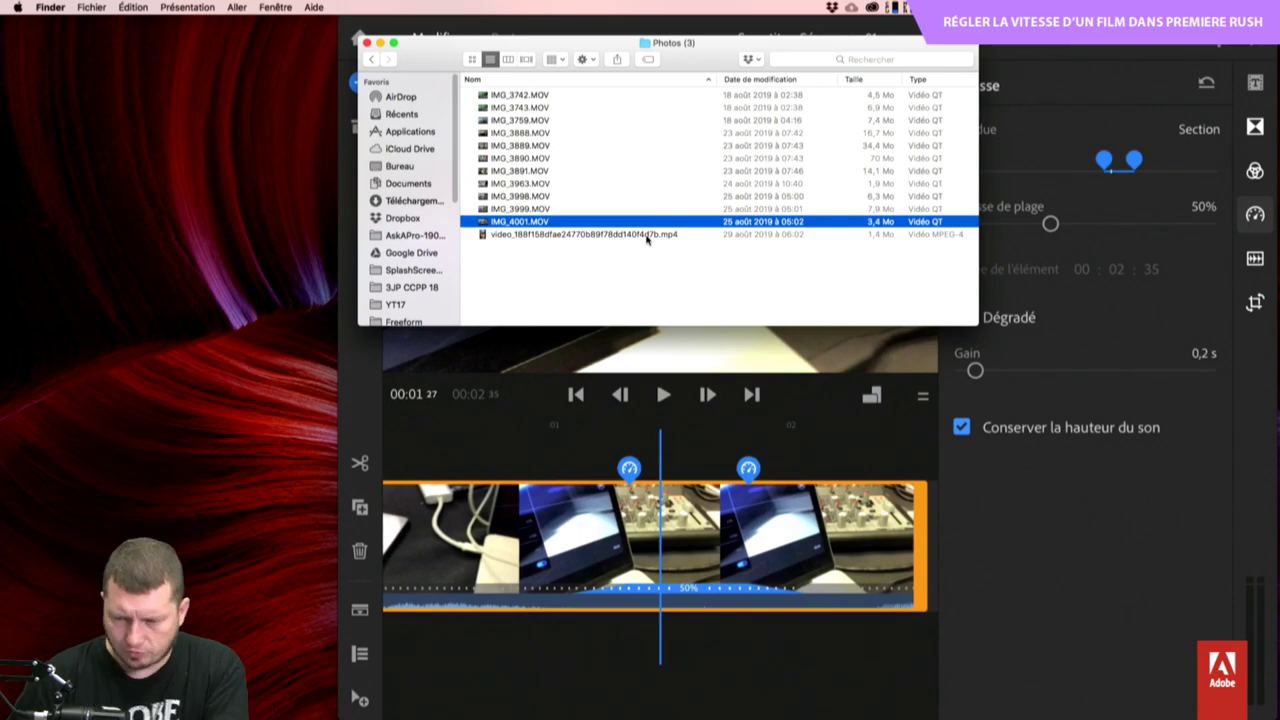
{"action": "key", "text": "space"}
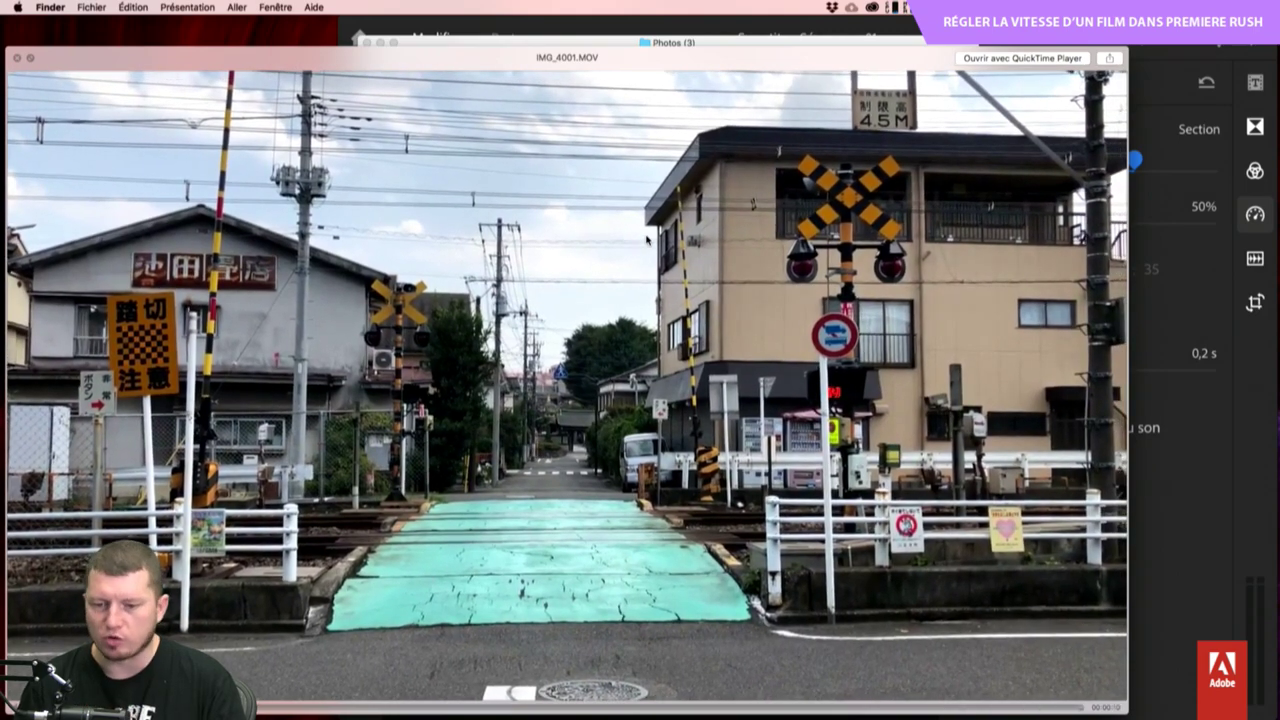
{"action": "key", "text": "space"}
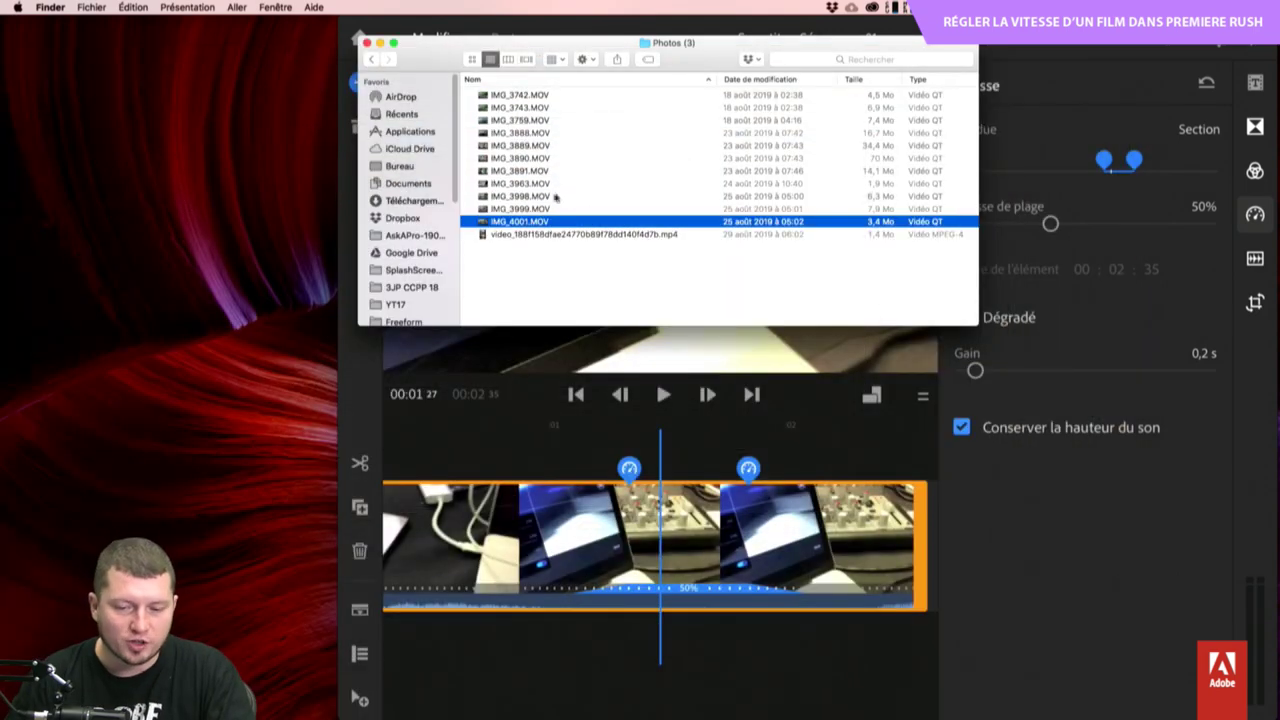
{"action": "key", "text": "space"}
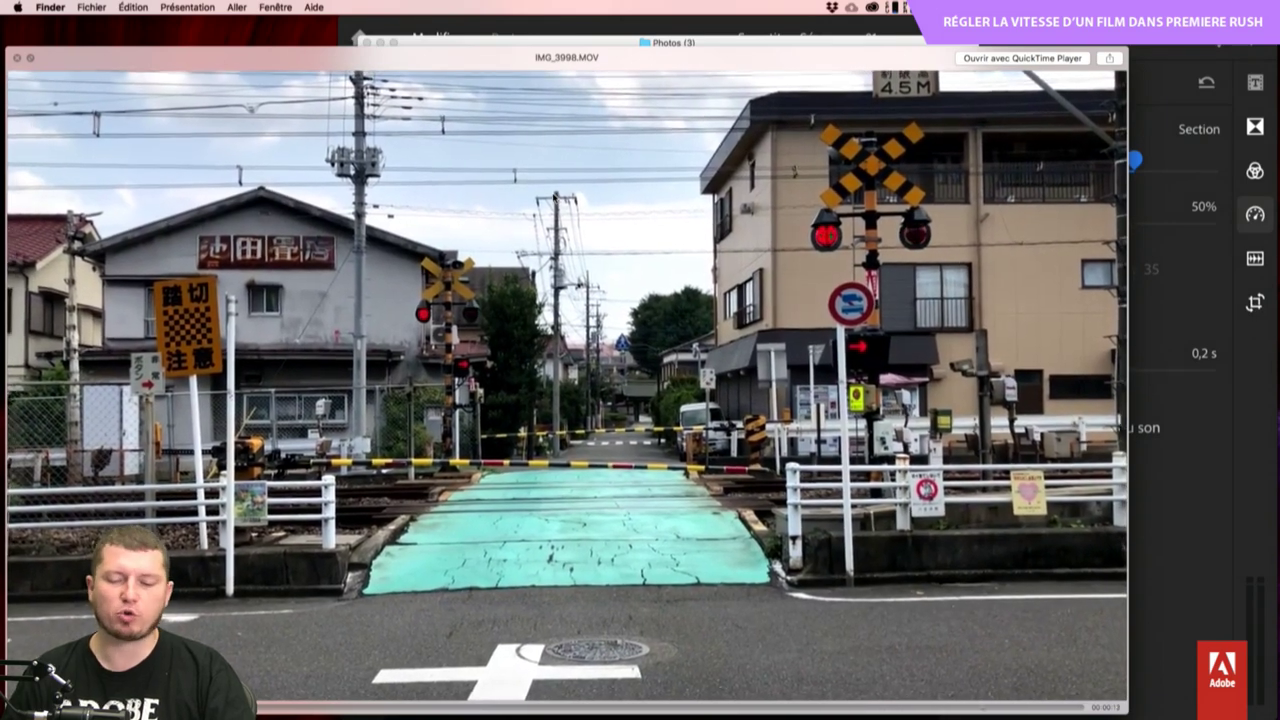
{"action": "key", "text": "space"}
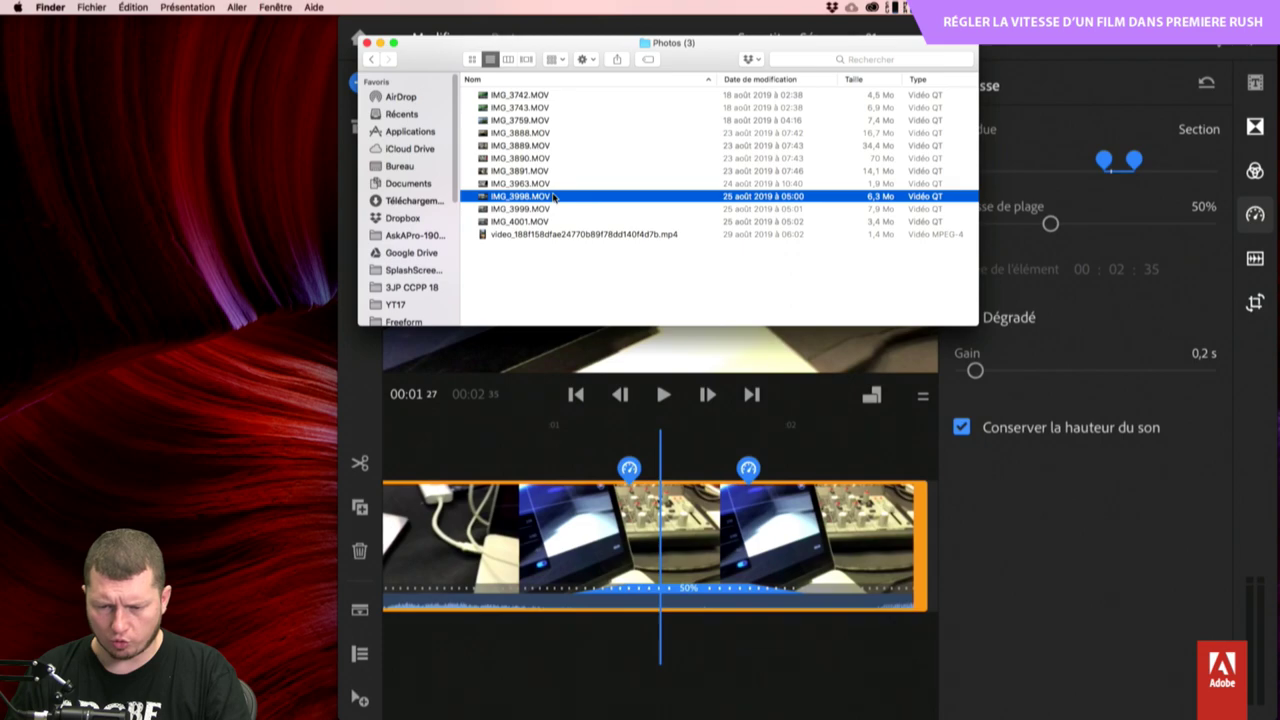
Extend the selection to IMG_3998, IMG_3999 and IMG_4001, and hide the iPad mirroring window.
{"action": "key", "text": "shift+Down"}
{"action": "key", "text": "shift+Down"}
{"action": "key", "text": "super+h"}
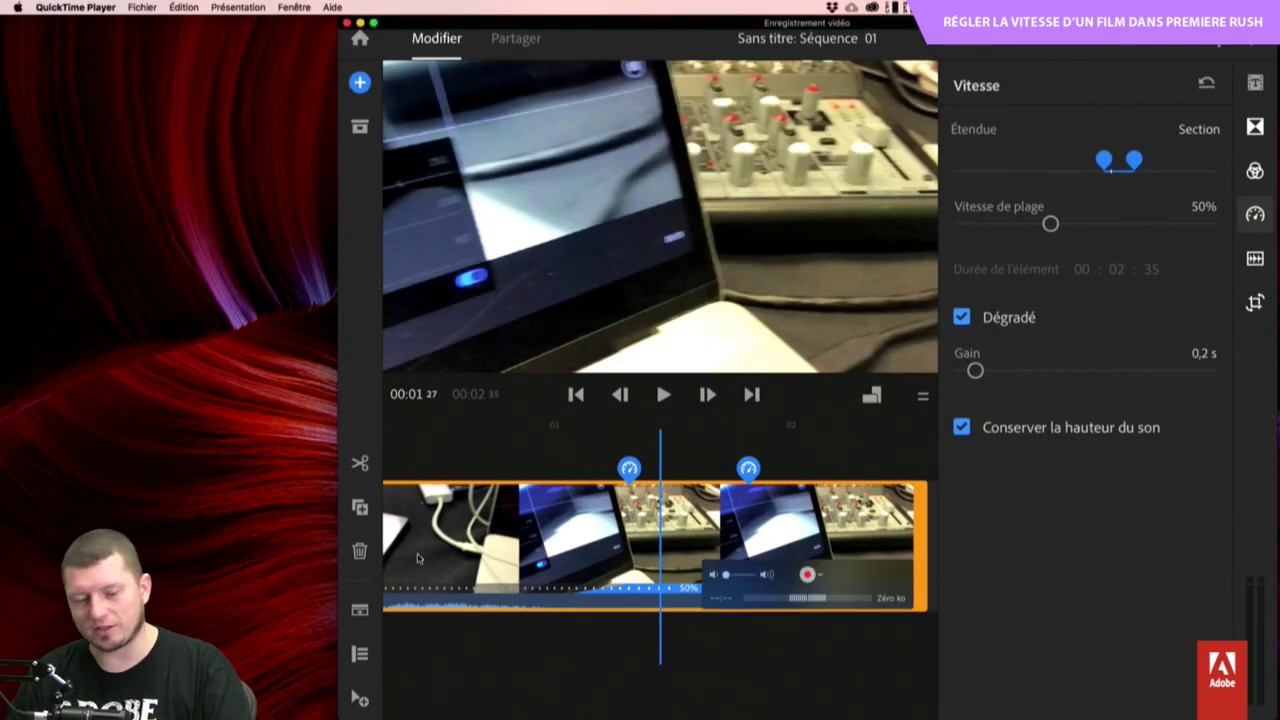
{"action": "key", "text": "super+h"}
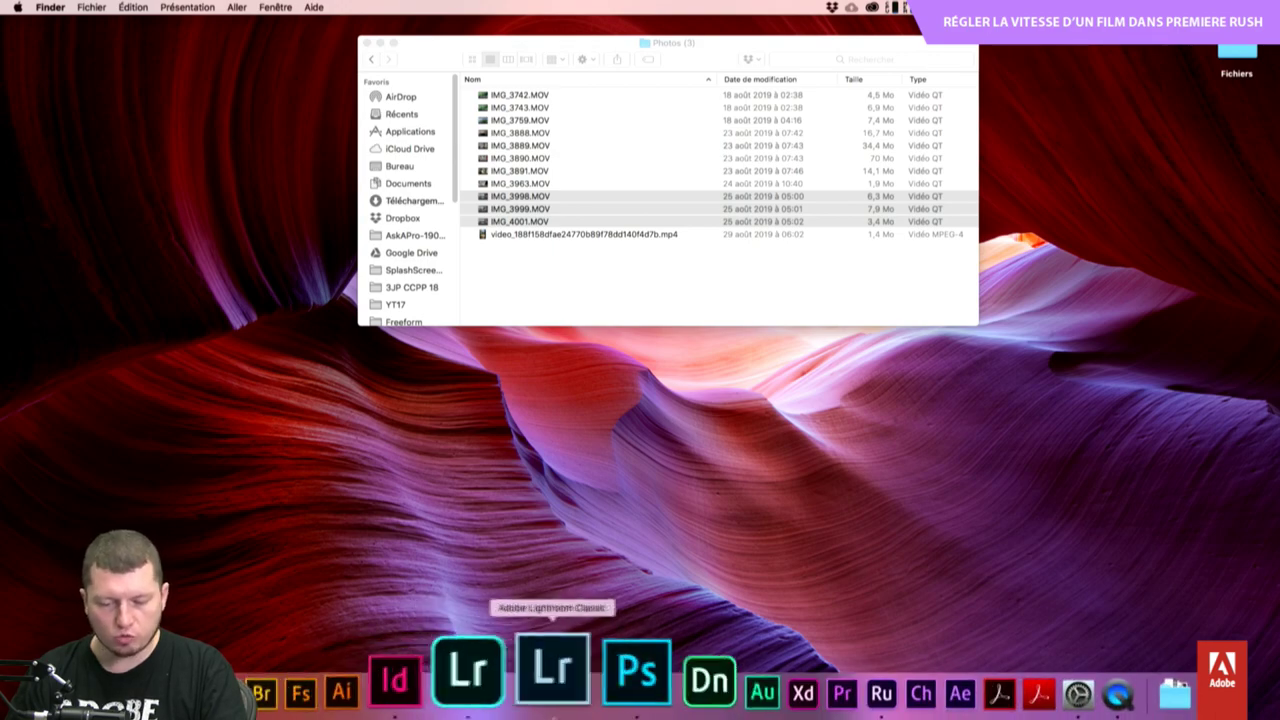
Switch to Premiere Rush on the computer, start creating a new project and show the Bureau location for its media.
{"action": "left_click", "coordinate": [789, 699]}
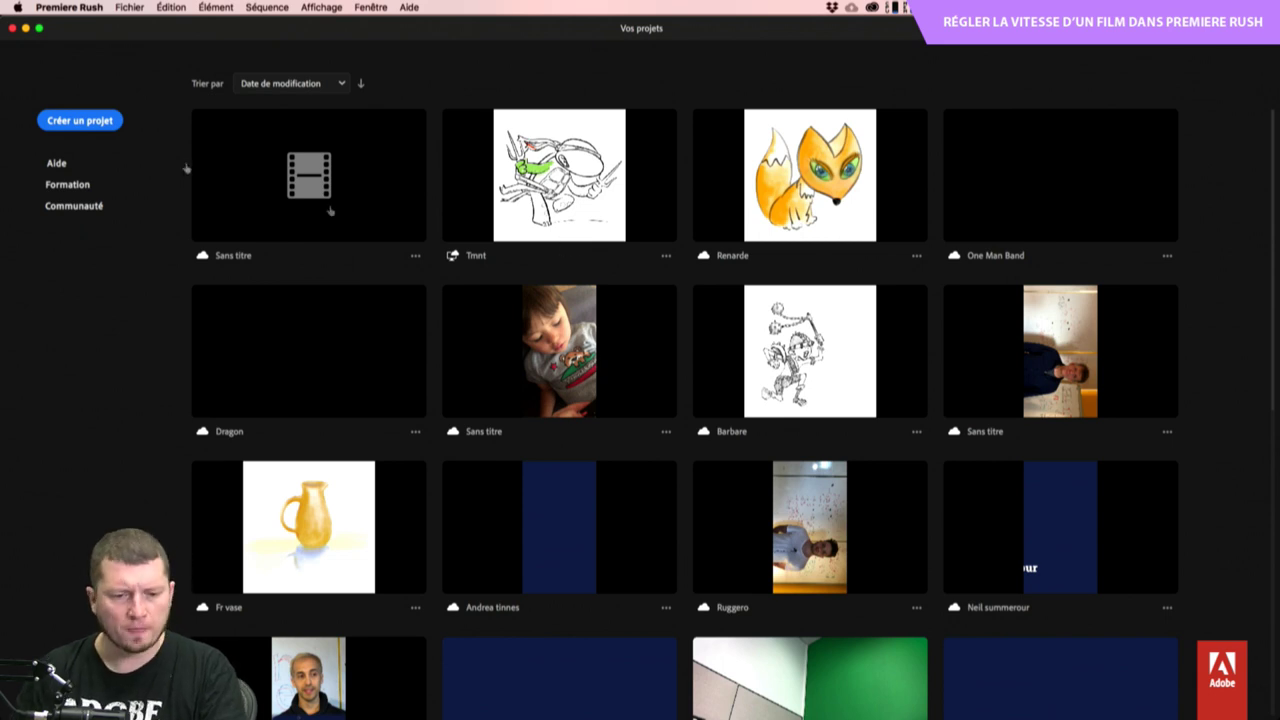
{"action": "left_click", "coordinate": [99, 127]}
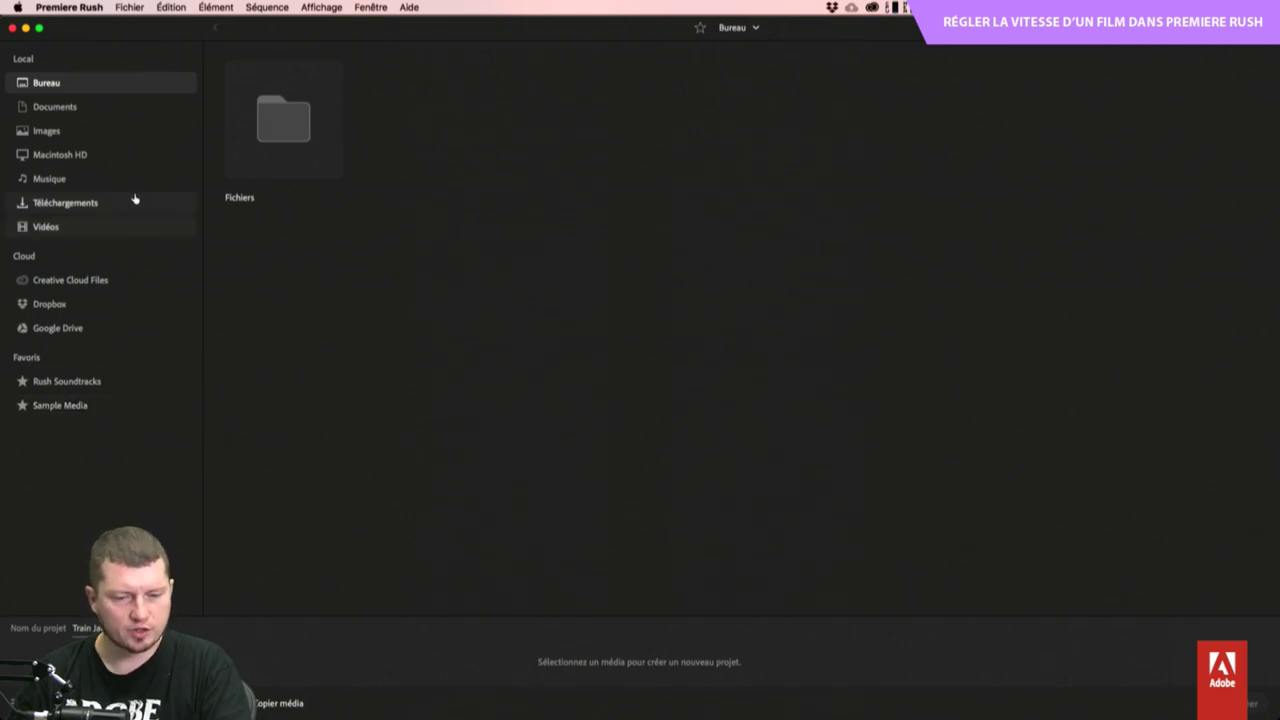
{"action": "double_click", "coordinate": [288, 122]}
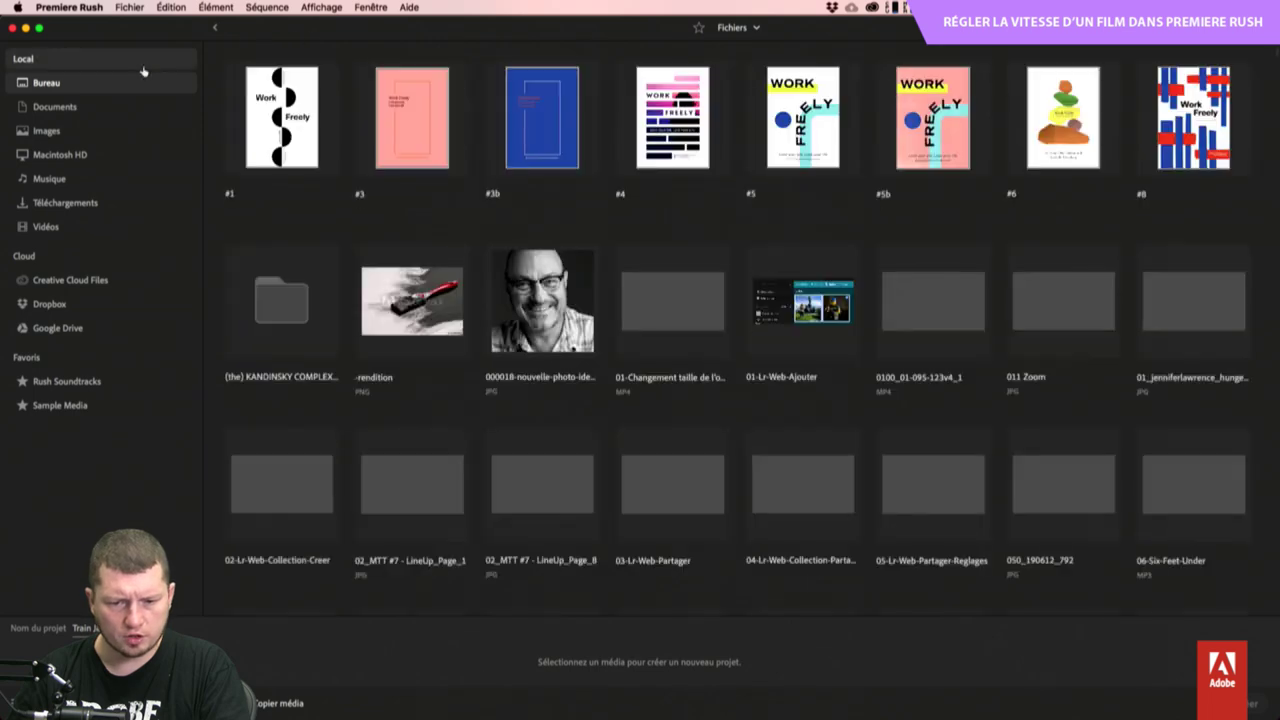
{"action": "left_click", "coordinate": [90, 86]}
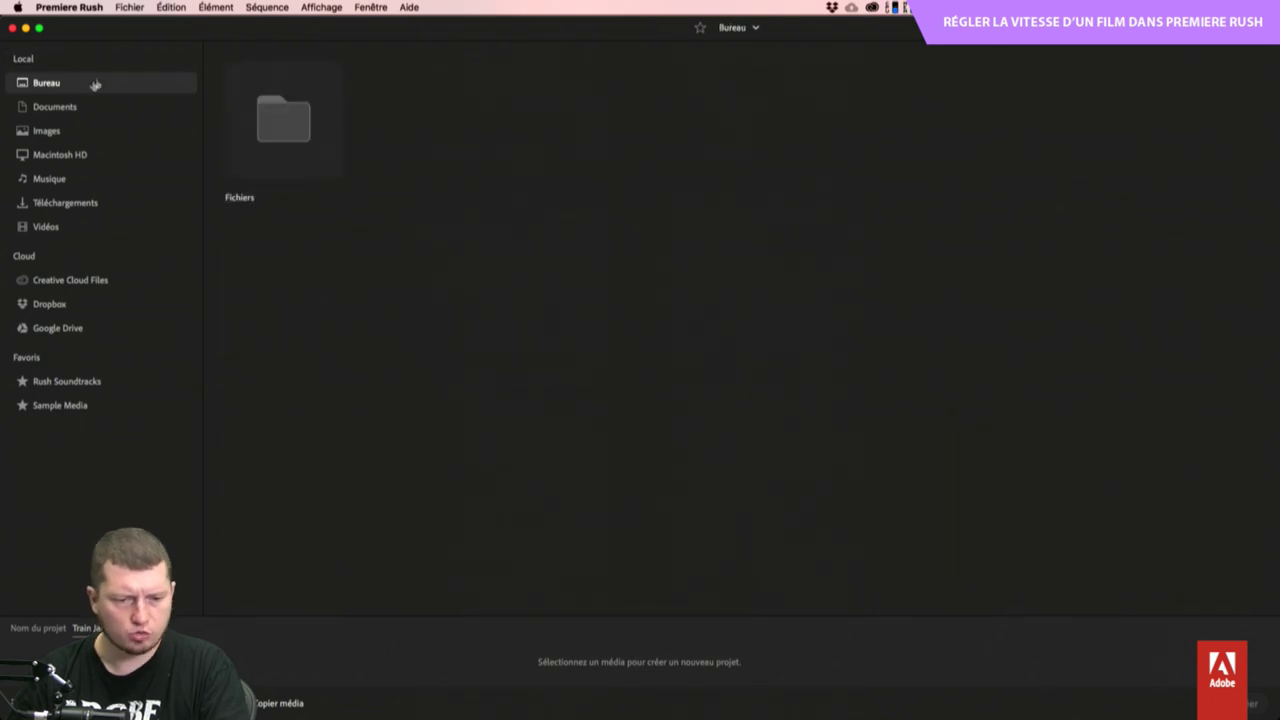
Move the Photos (3) folder from Téléchargements to the desktop in Finder.
{"action": "left_click_drag", "start_coordinate": [172, 34], "coordinate": [170, 175]}
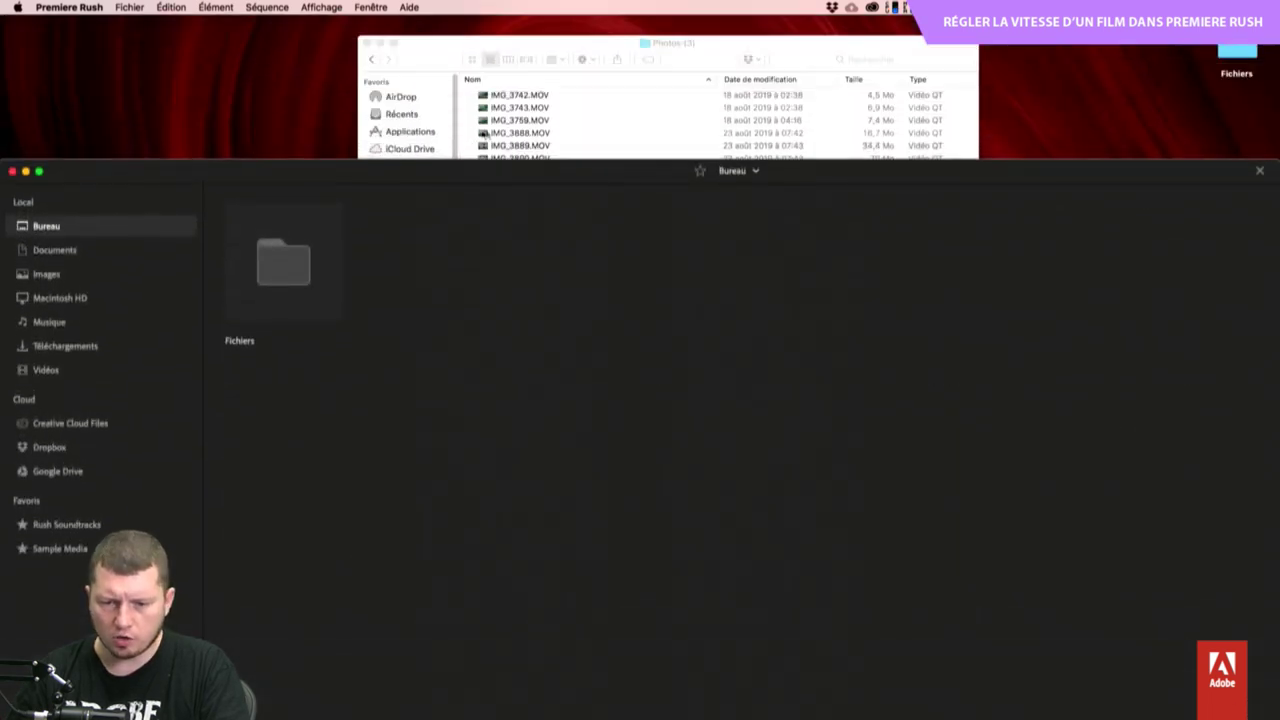
{"action": "left_click", "coordinate": [595, 49]}
{"action": "left_click_drag", "start_coordinate": [524, 203], "coordinate": [405, 389]}
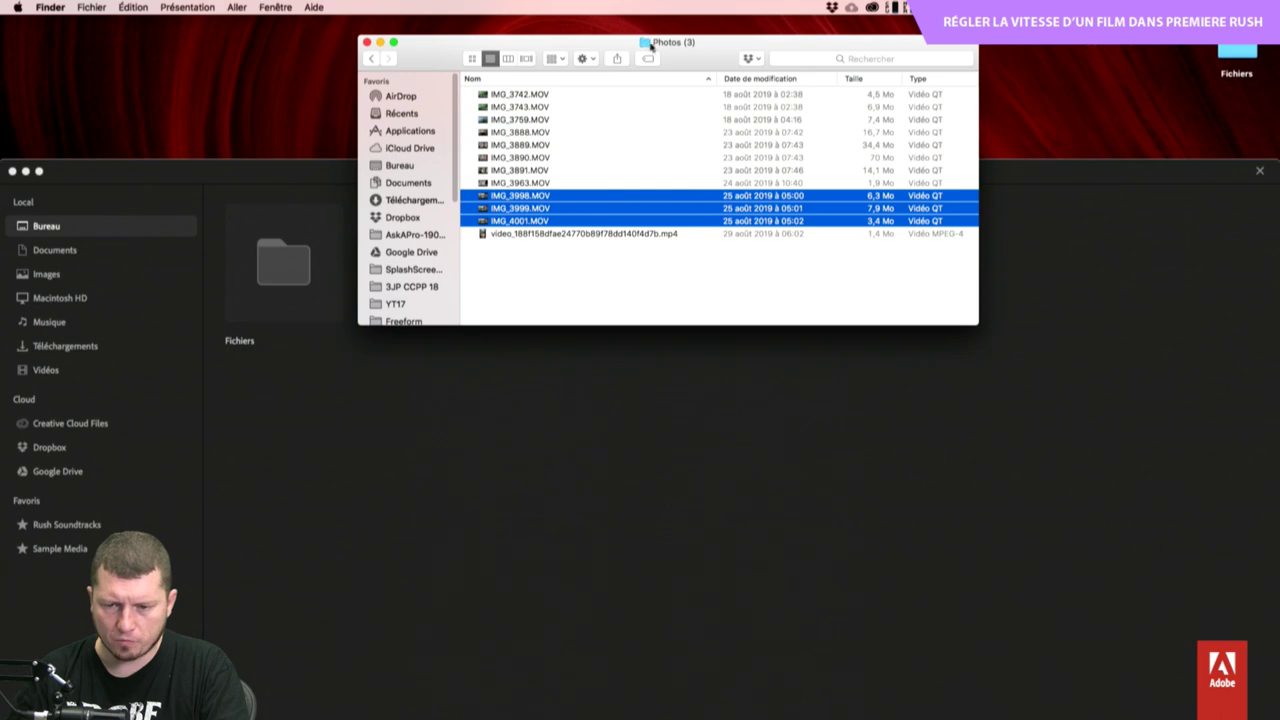
{"action": "left_click_drag", "start_coordinate": [647, 46], "coordinate": [1072, 75]}
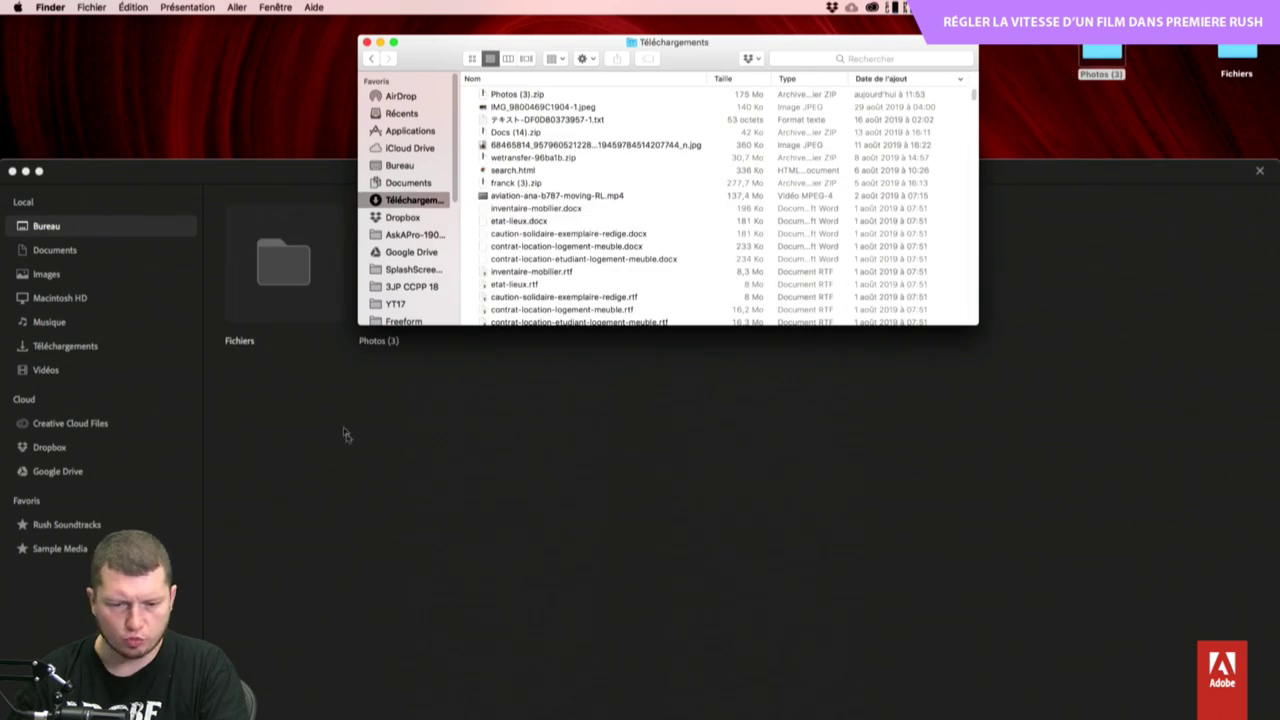
Return to Premiere Rush, open the Photos (3) folder in the media browser and move the window back up.
{"action": "left_click", "coordinate": [338, 428]}
{"action": "double_click", "coordinate": [380, 316]}
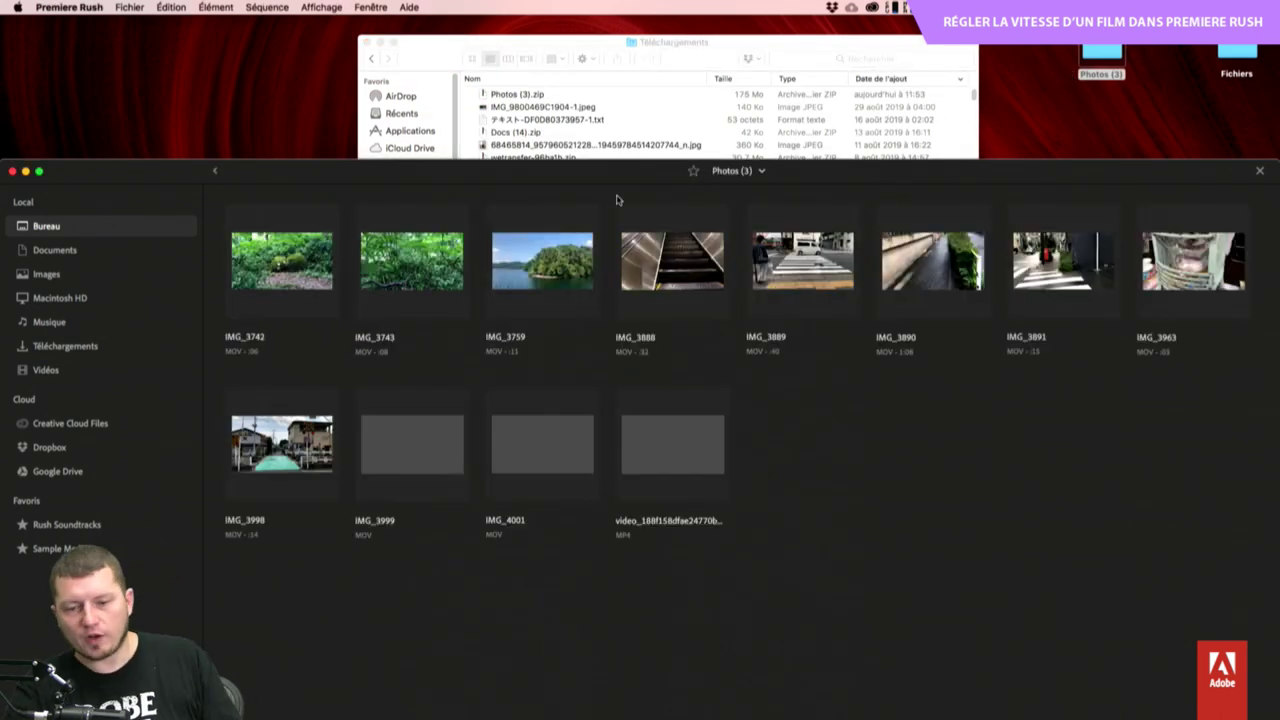
{"action": "left_click_drag", "start_coordinate": [657, 175], "coordinate": [671, 5]}
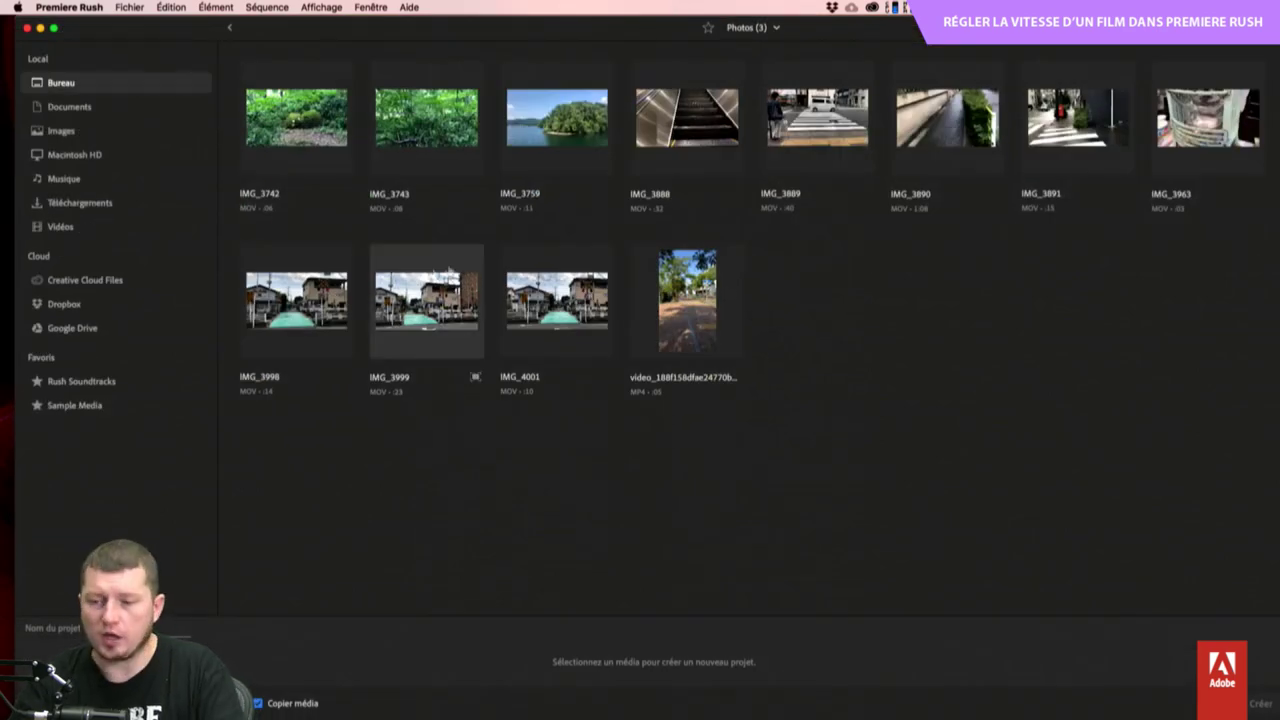
Select IMG_3998, IMG_3999 and IMG_4001, in that order, as media for the new project.
{"action": "left_click", "coordinate": [304, 302]}
{"action": "left_click", "coordinate": [325, 340]}
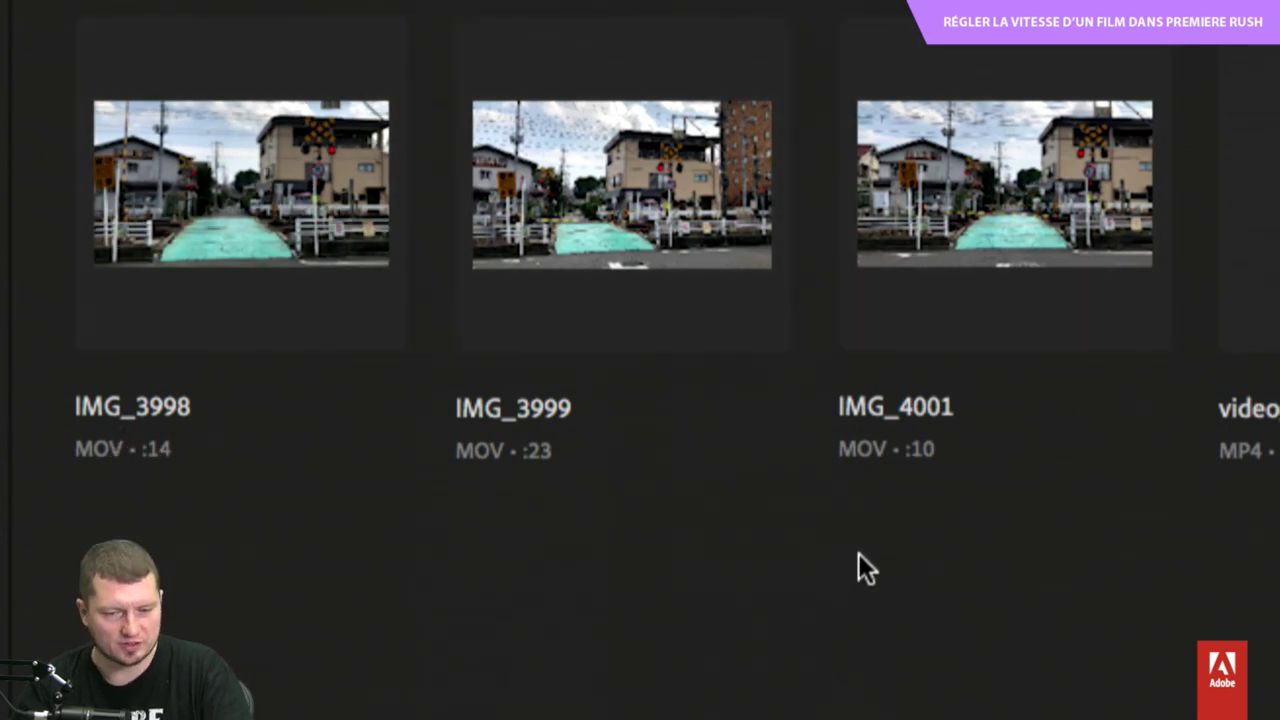
{"action": "left_click", "coordinate": [198, 222]}
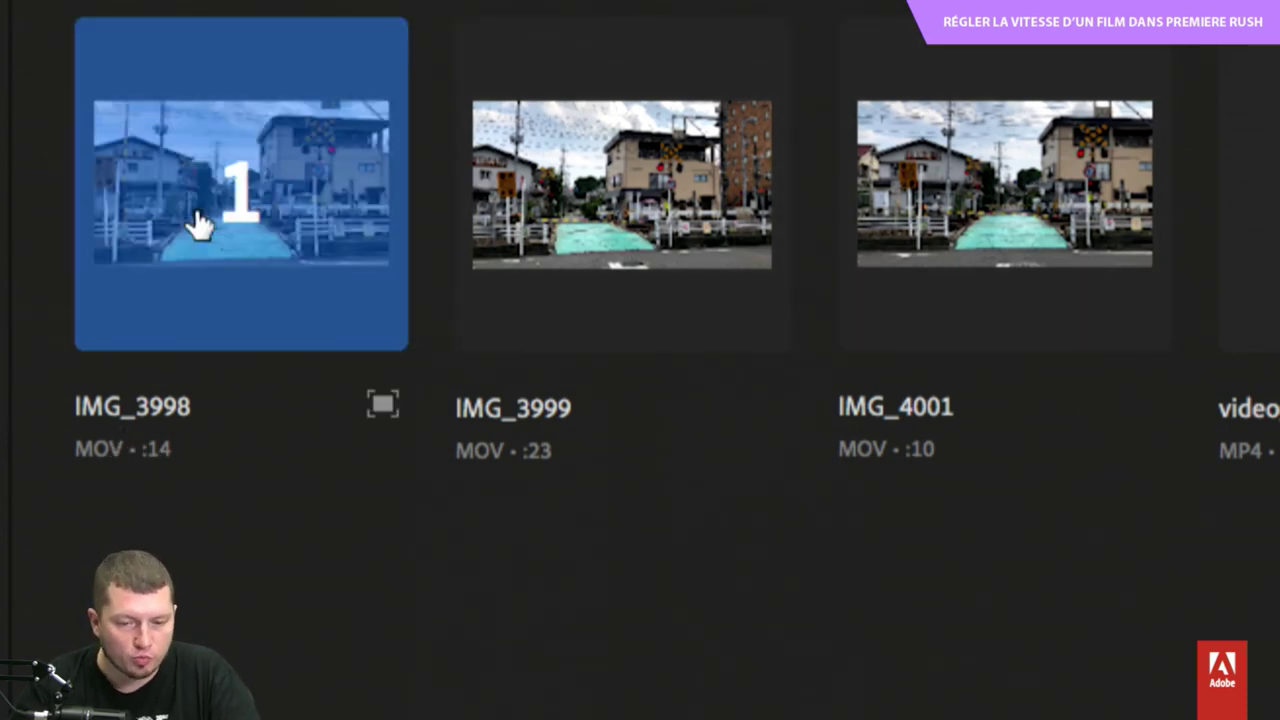
{"action": "left_click", "coordinate": [529, 209]}
{"action": "left_click", "coordinate": [953, 215]}
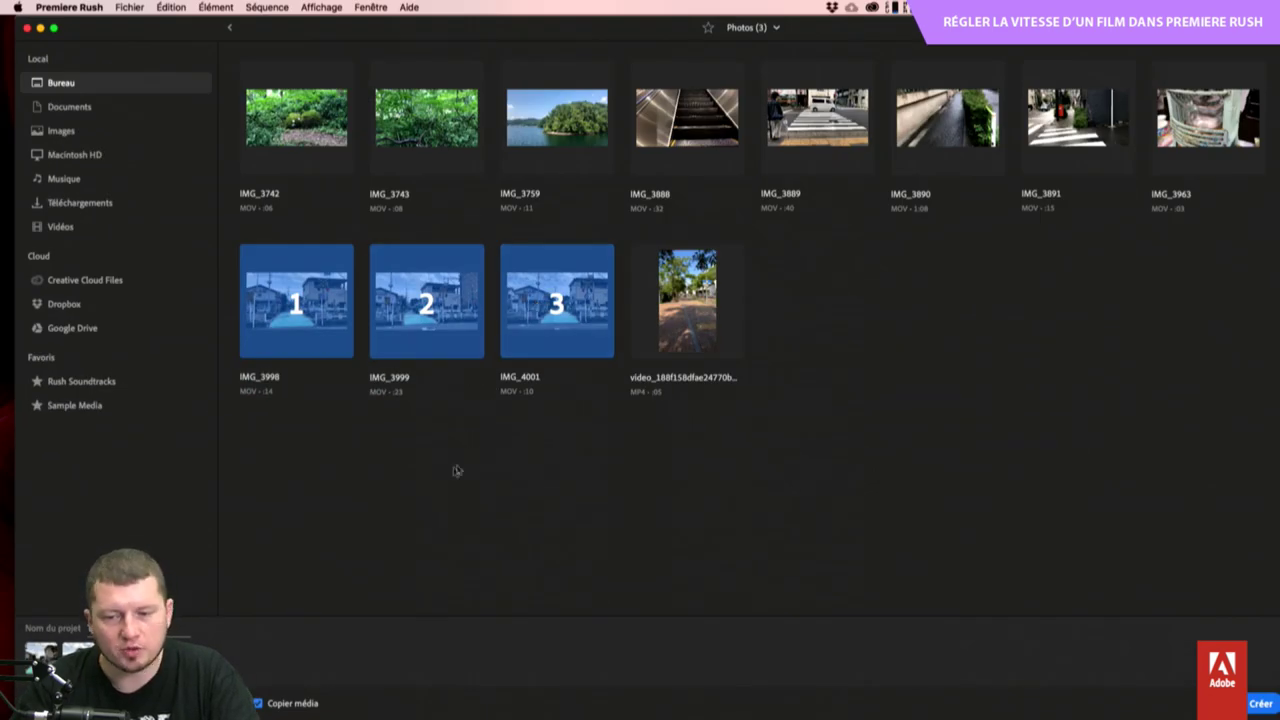
Try a different clip order by deselecting IMG_3999 and IMG_4001 and adding IMG_3889 and IMG_3888 after IMG_3998.
{"action": "left_click", "coordinate": [694, 121]}
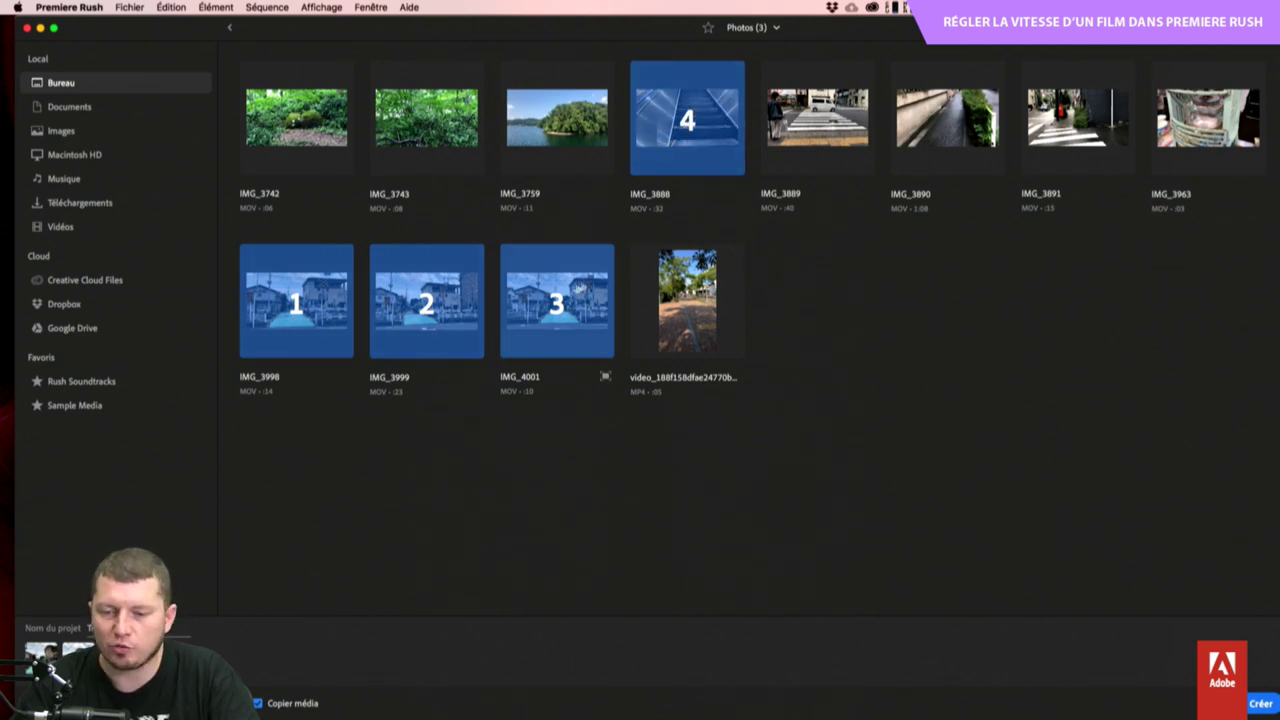
{"action": "left_click", "coordinate": [440, 285]}
{"action": "left_click", "coordinate": [706, 142]}
{"action": "left_click", "coordinate": [704, 142]}
{"action": "left_click", "coordinate": [557, 300]}
{"action": "left_click", "coordinate": [687, 130]}
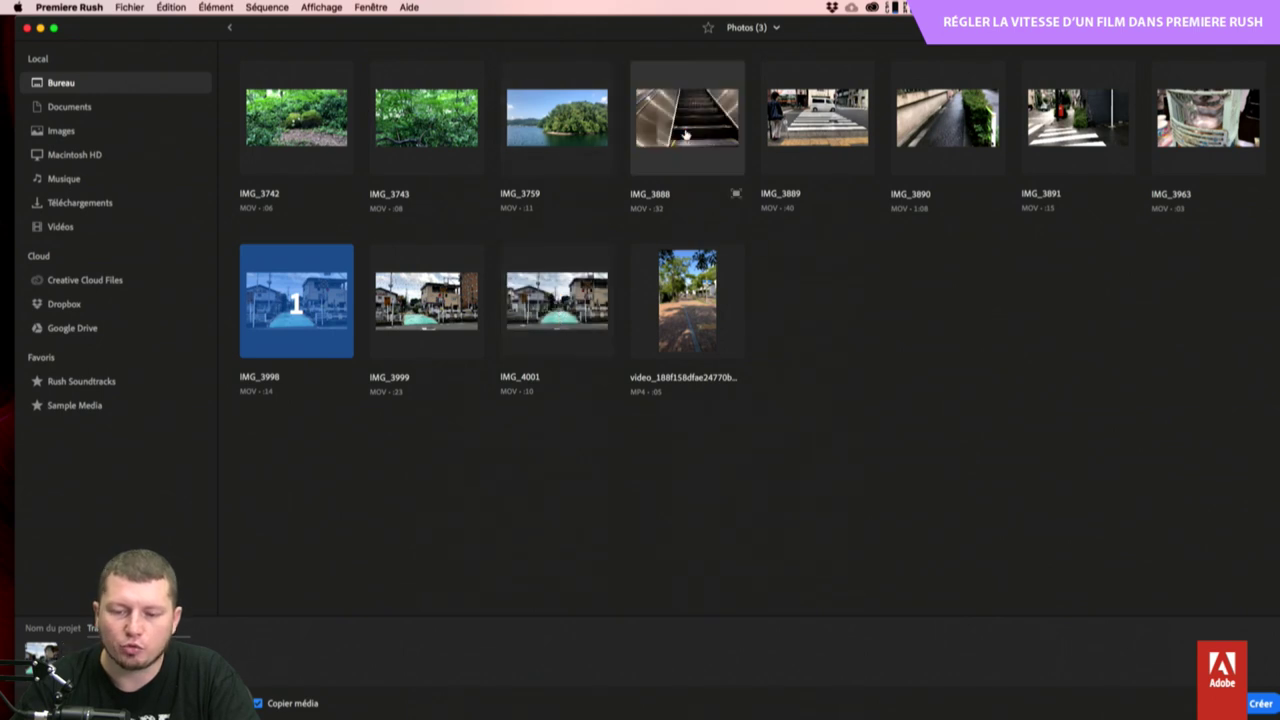
{"action": "left_click", "coordinate": [766, 95]}
{"action": "left_click", "coordinate": [694, 118]}
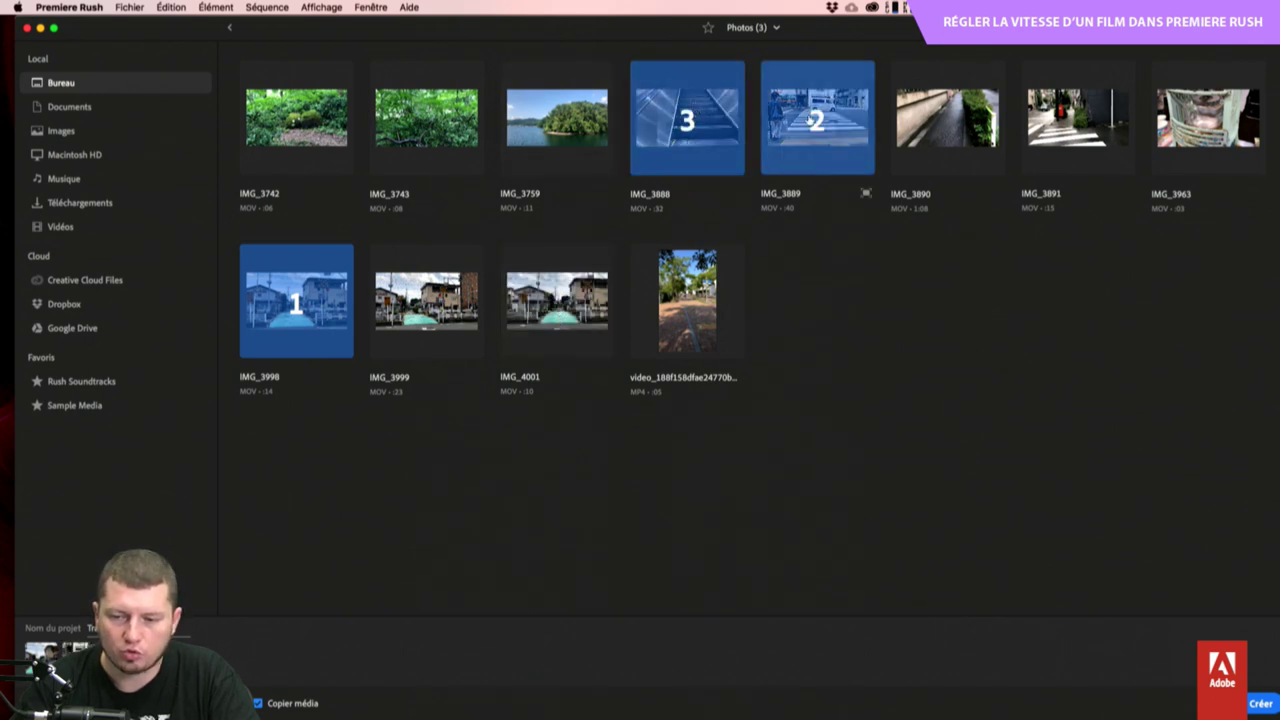
Reselect IMG_3999 and IMG_4001 and remove IMG_3888 and IMG_3889 from the media selection.
{"action": "left_click", "coordinate": [458, 272]}
{"action": "left_click", "coordinate": [512, 290]}
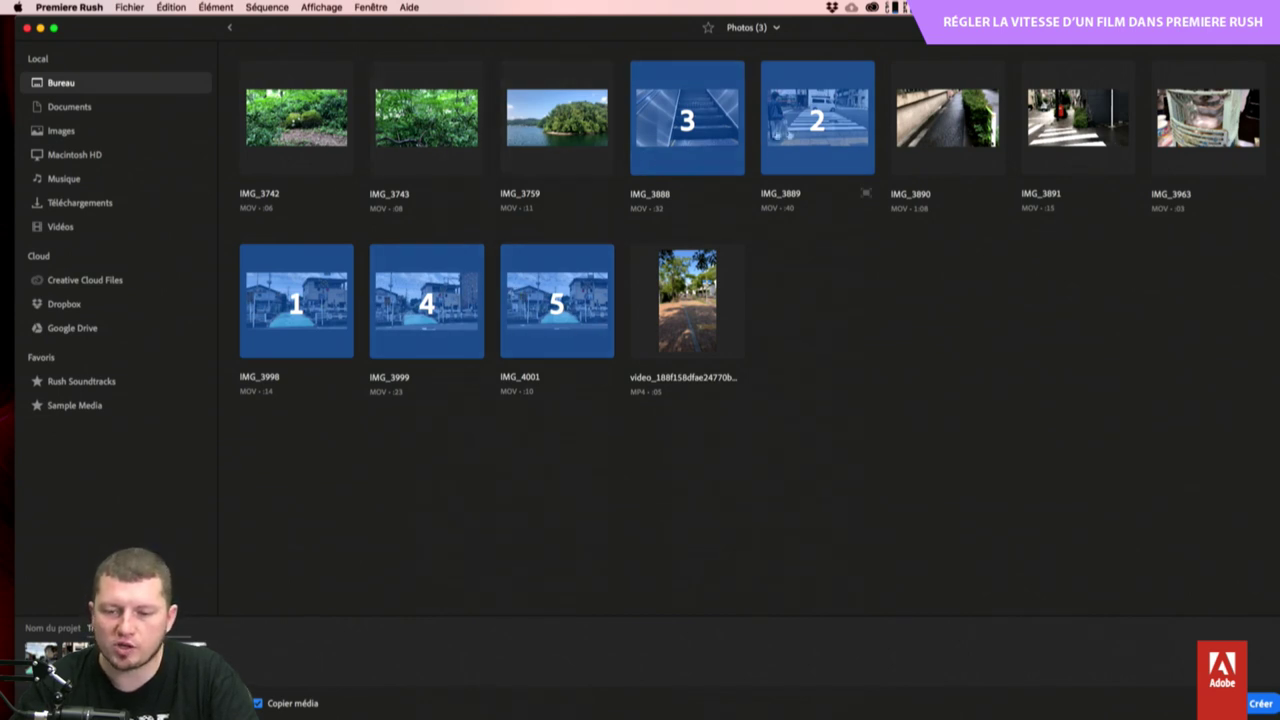
{"action": "left_click", "coordinate": [655, 155]}
{"action": "left_click", "coordinate": [837, 113]}
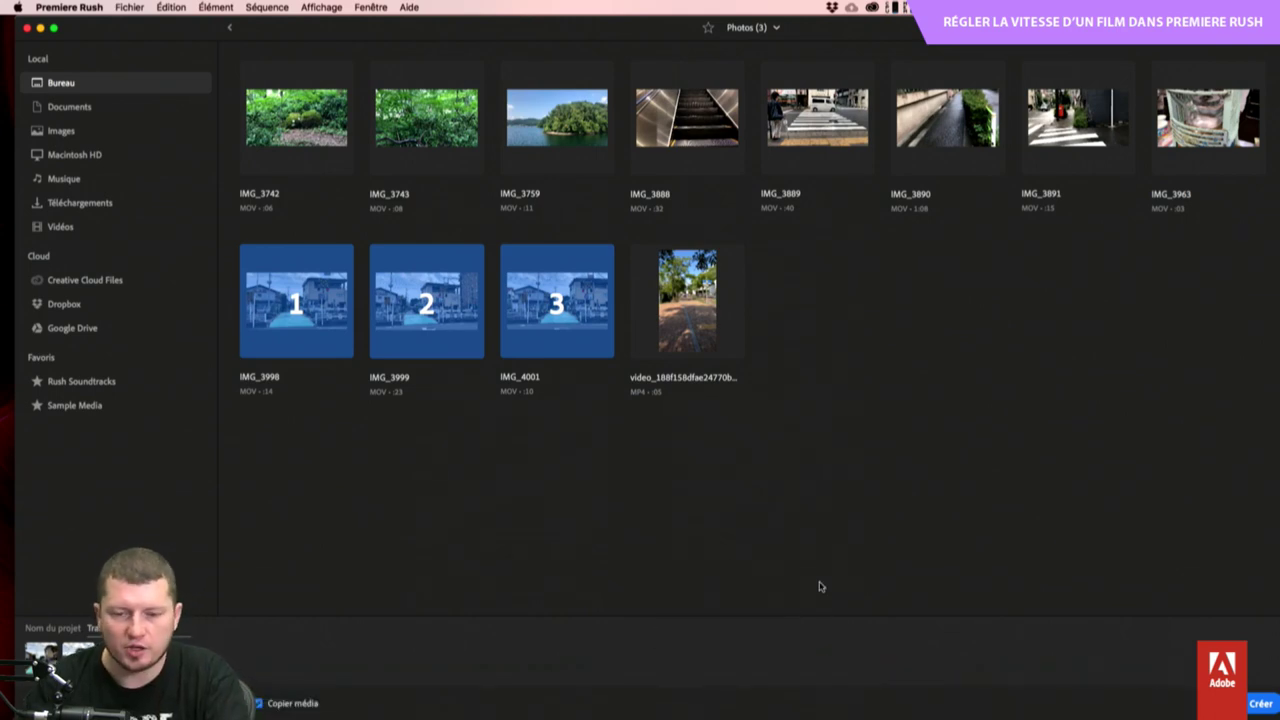
Create the Train Japon project from the three selected clips and play its sequence into the third clip.
{"action": "left_click", "coordinate": [55, 29]}
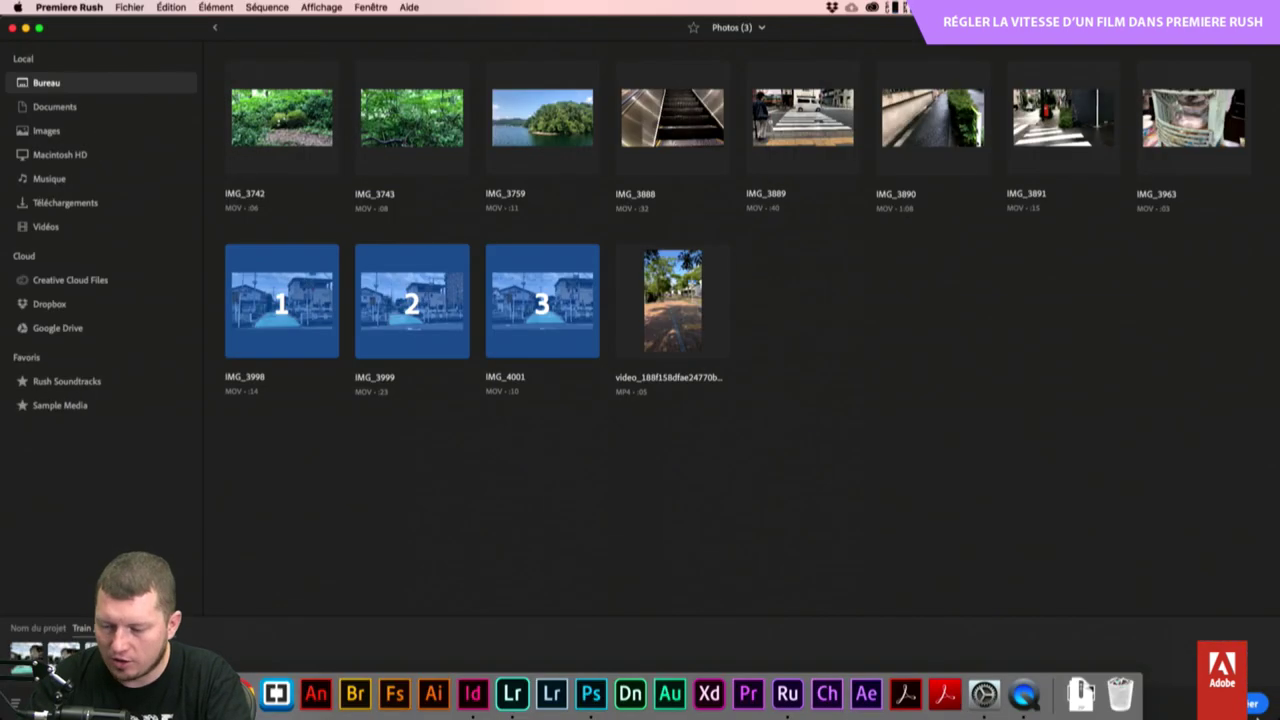
{"action": "left_click", "coordinate": [1252, 703]}
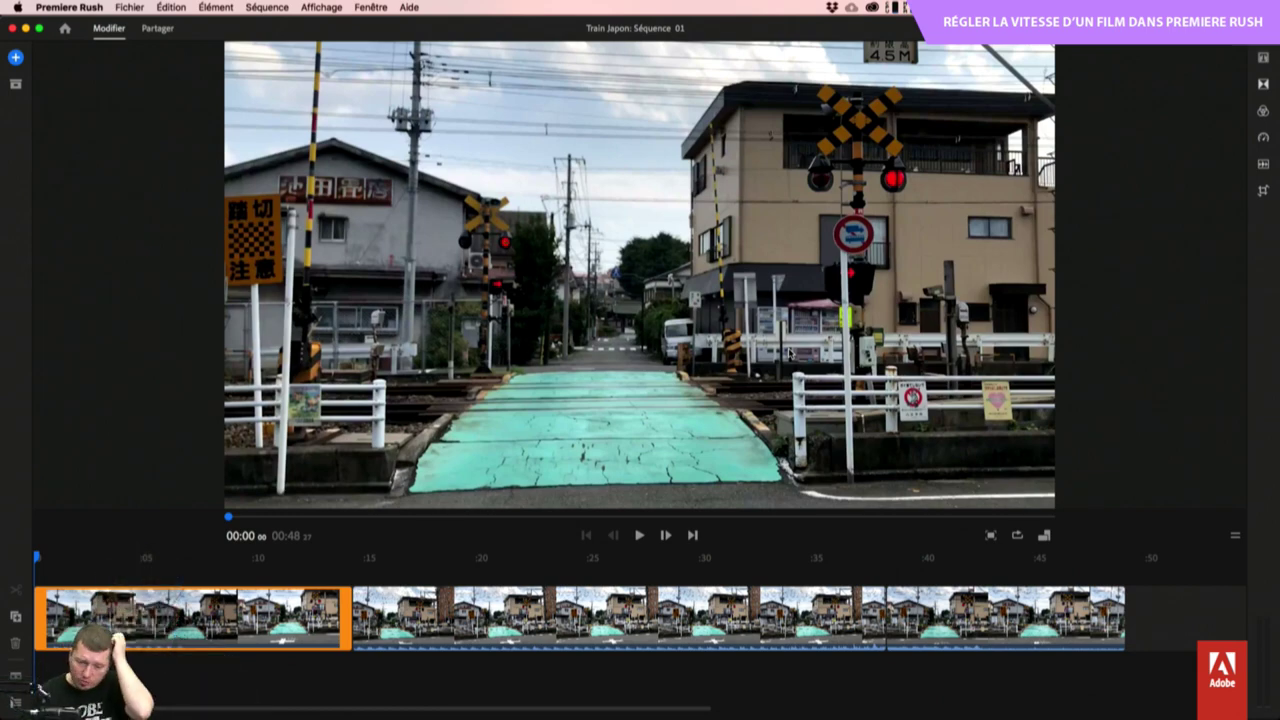
{"action": "key", "text": "space"}
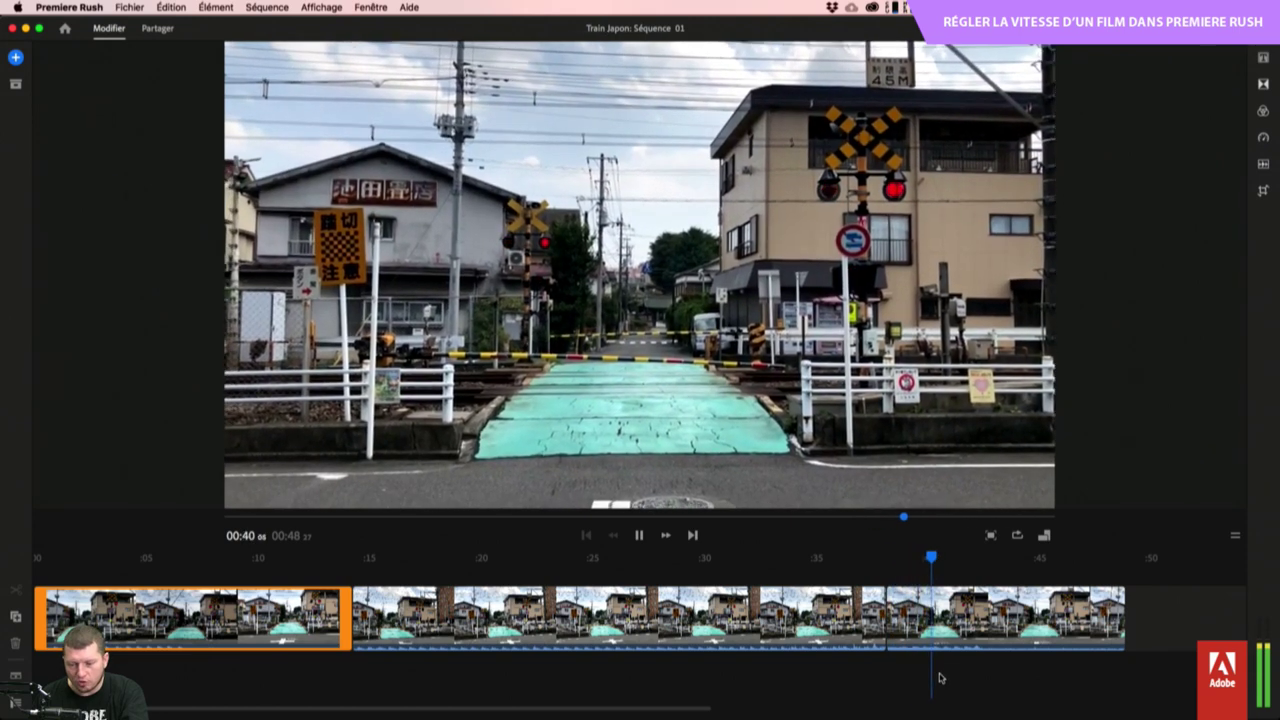
{"action": "key", "text": "space"}
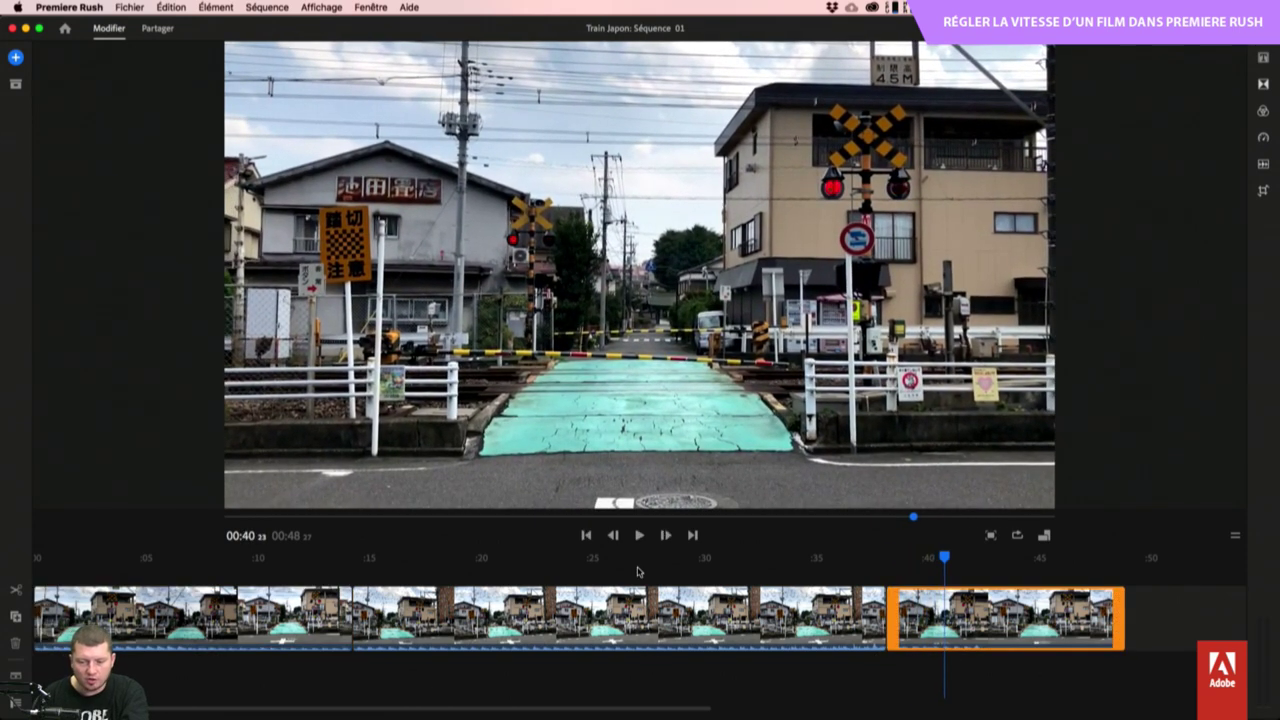
Switch to Chrome and open Google Photos in a new tab.
{"action": "key", "text": "super+shift+Tab"}
{"action": "key", "text": "super+Tab"}
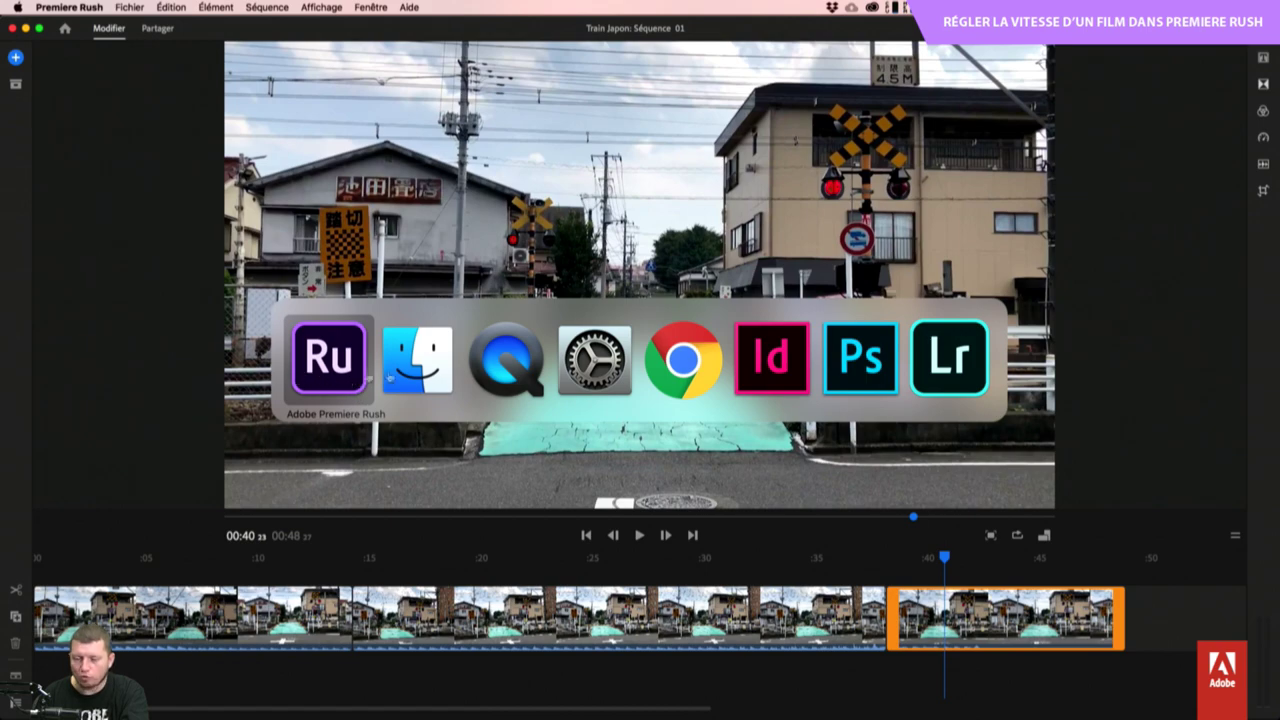
{"action": "left_click", "coordinate": [663, 385]}
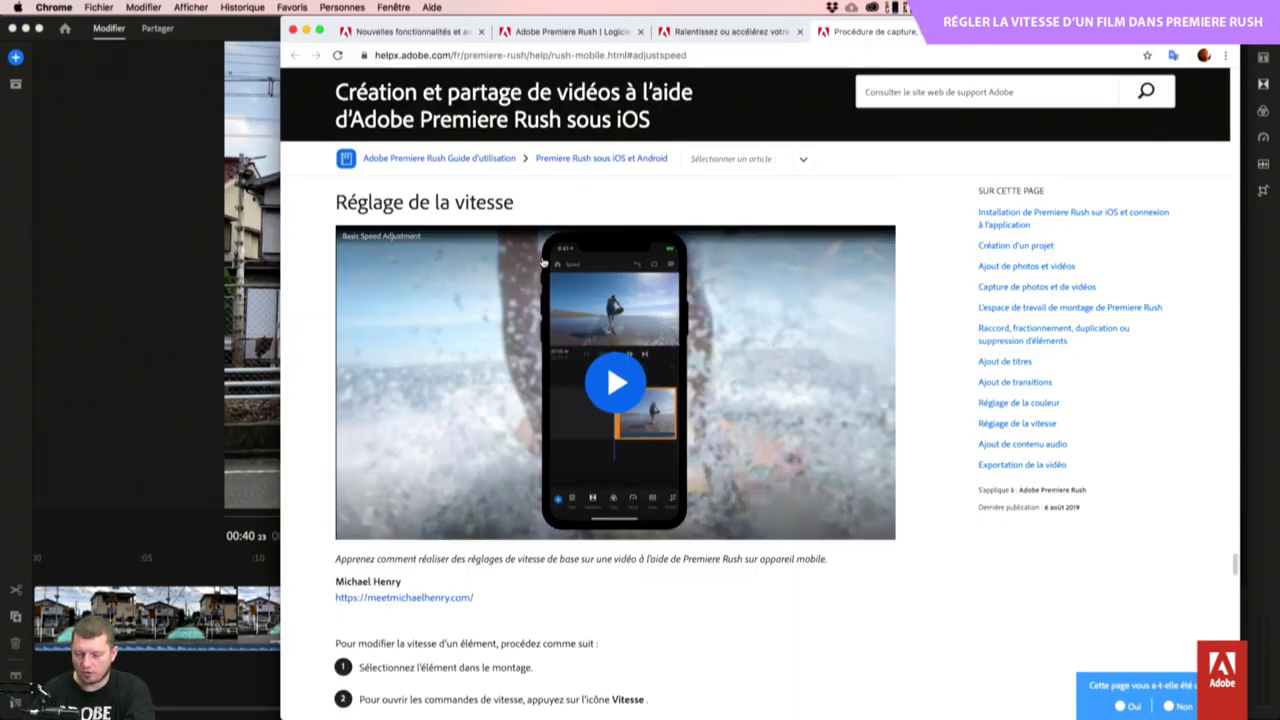
{"action": "key", "text": "super+t"}
{"action": "type", "text": "ph"}
{"action": "key", "text": "Return"}
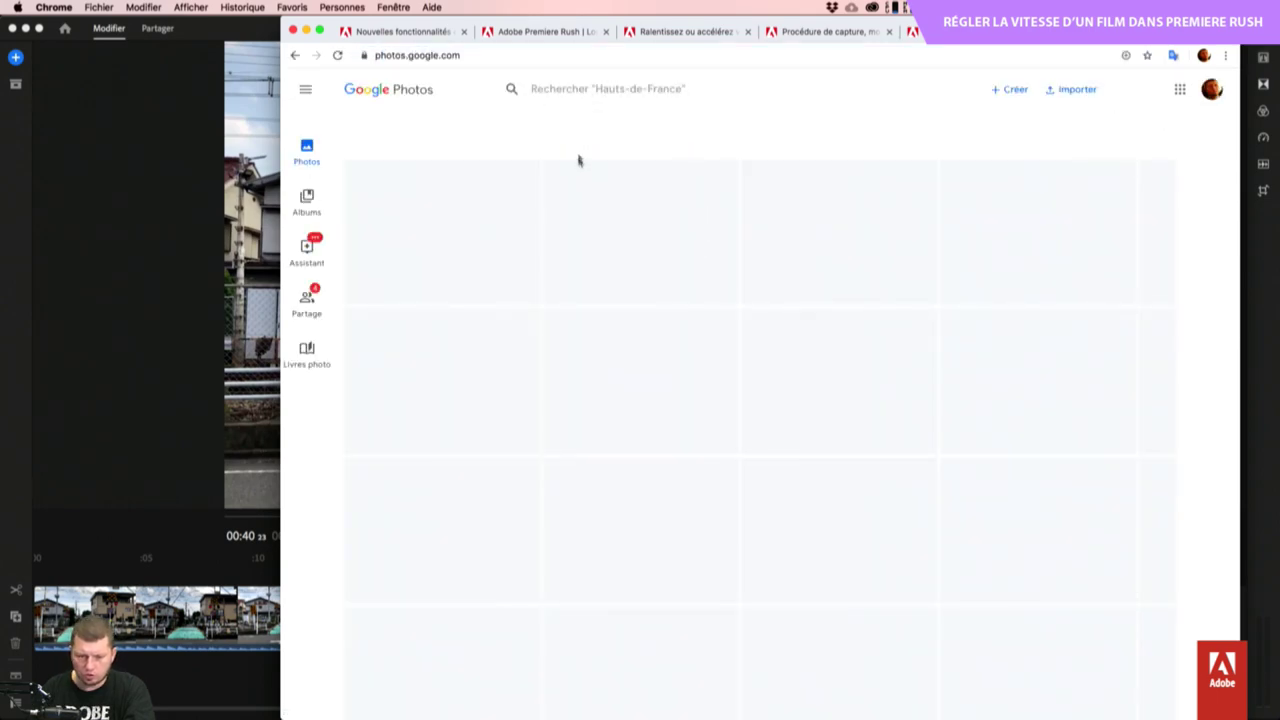
Search Google Photos for "hachioji" and look through the level-crossing pictures from 25 August.
{"action": "left_click", "coordinate": [586, 92]}
{"action": "type", "text": "ha"}
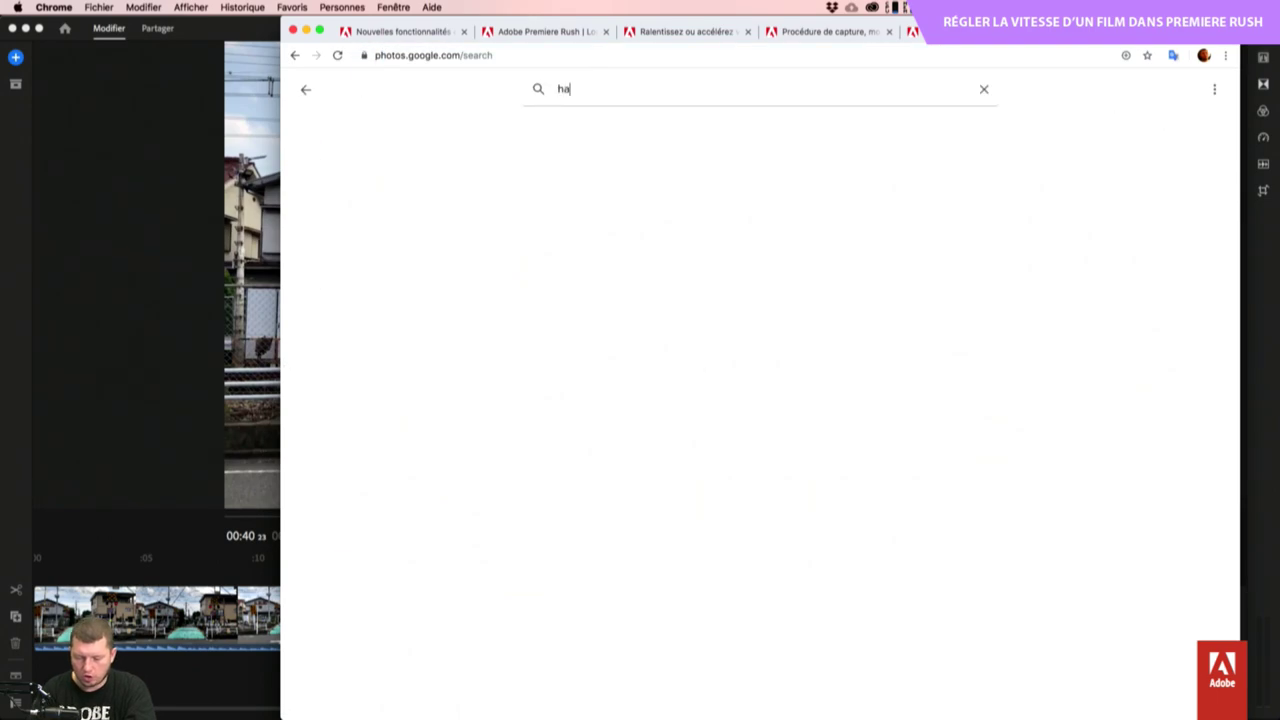
{"action": "type", "text": "chioji"}
{"action": "key", "text": "Return"}
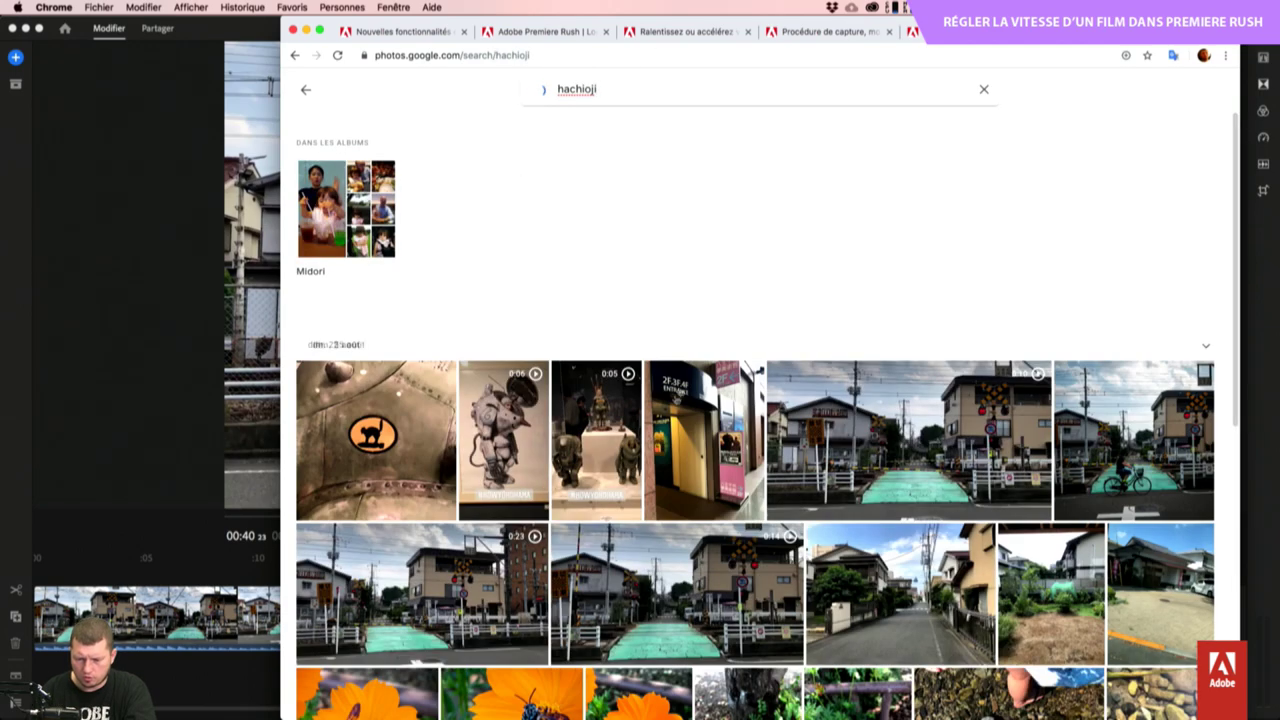
{"action": "scroll", "coordinate": [757, 415], "scroll_direction": "down", "scroll_amount": 3}
{"action": "scroll", "coordinate": [757, 415], "scroll_direction": "up", "scroll_amount": 1}
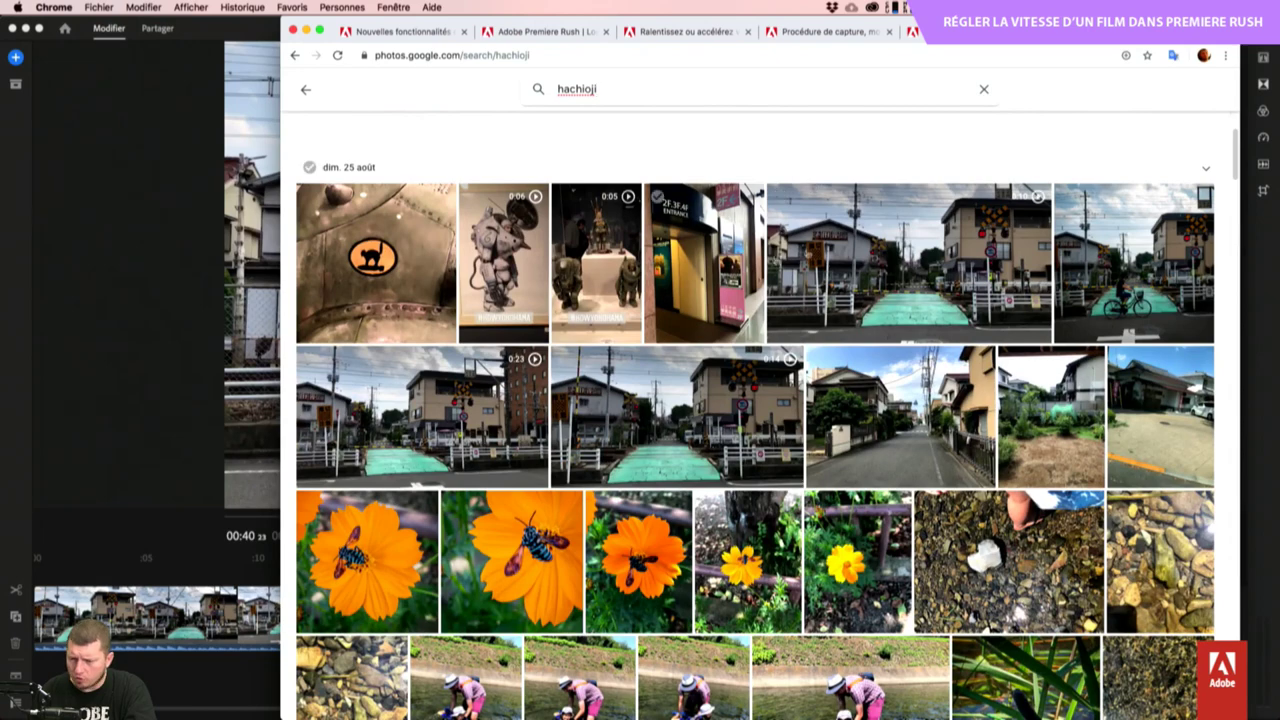
Open the photo of the cyclist at the level crossing and download it.
{"action": "left_click", "coordinate": [1068, 198]}
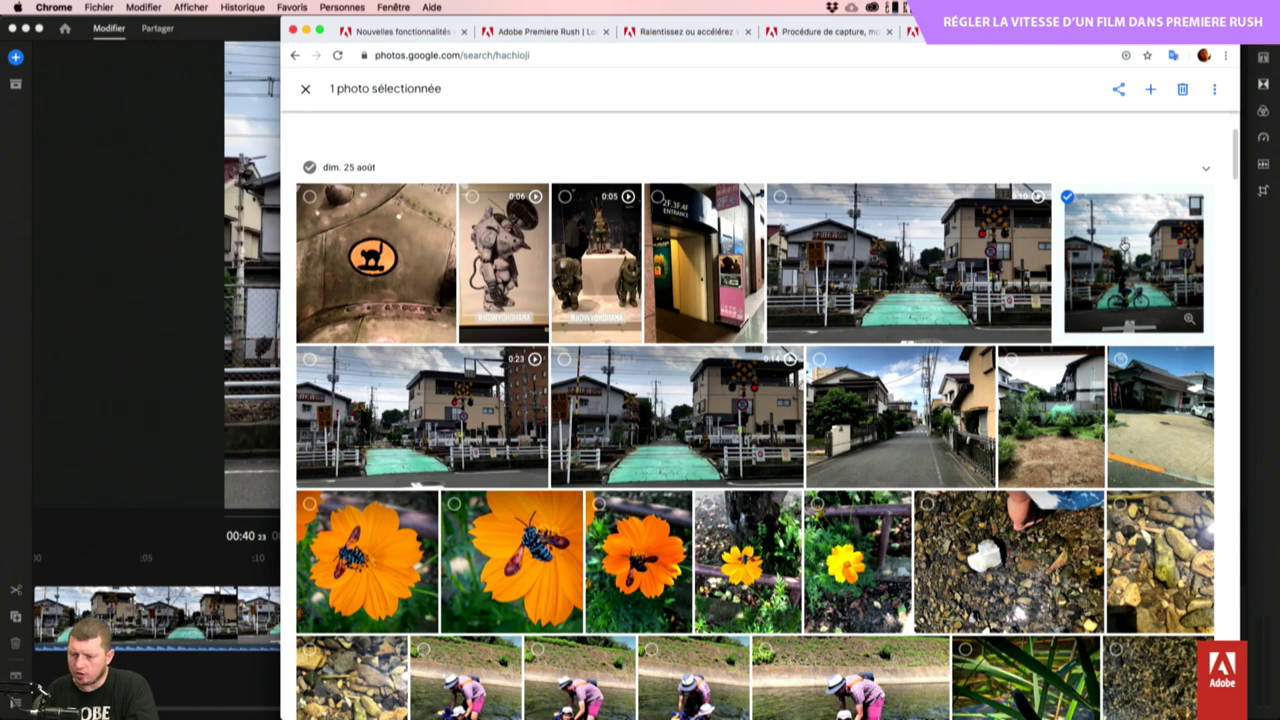
{"action": "left_click", "coordinate": [1175, 237]}
{"action": "left_click", "coordinate": [1174, 249]}
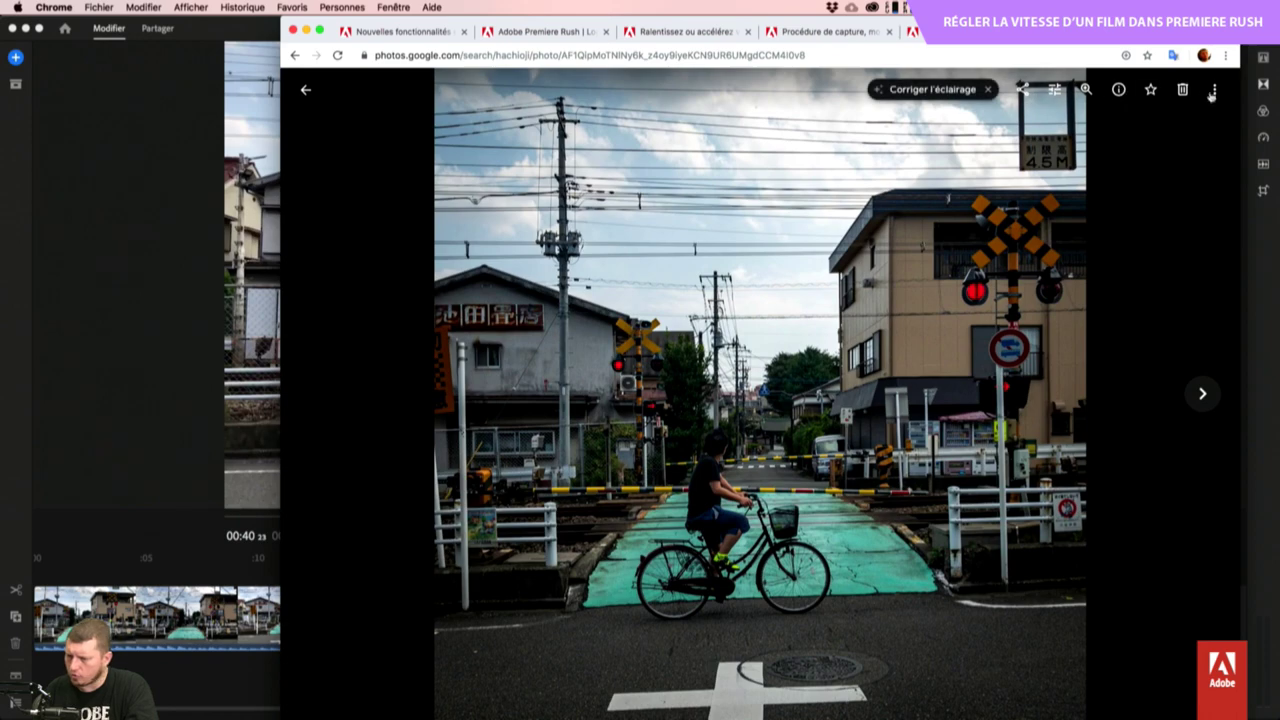
{"action": "left_click", "coordinate": [1214, 89]}
{"action": "left_click", "coordinate": [1110, 127]}
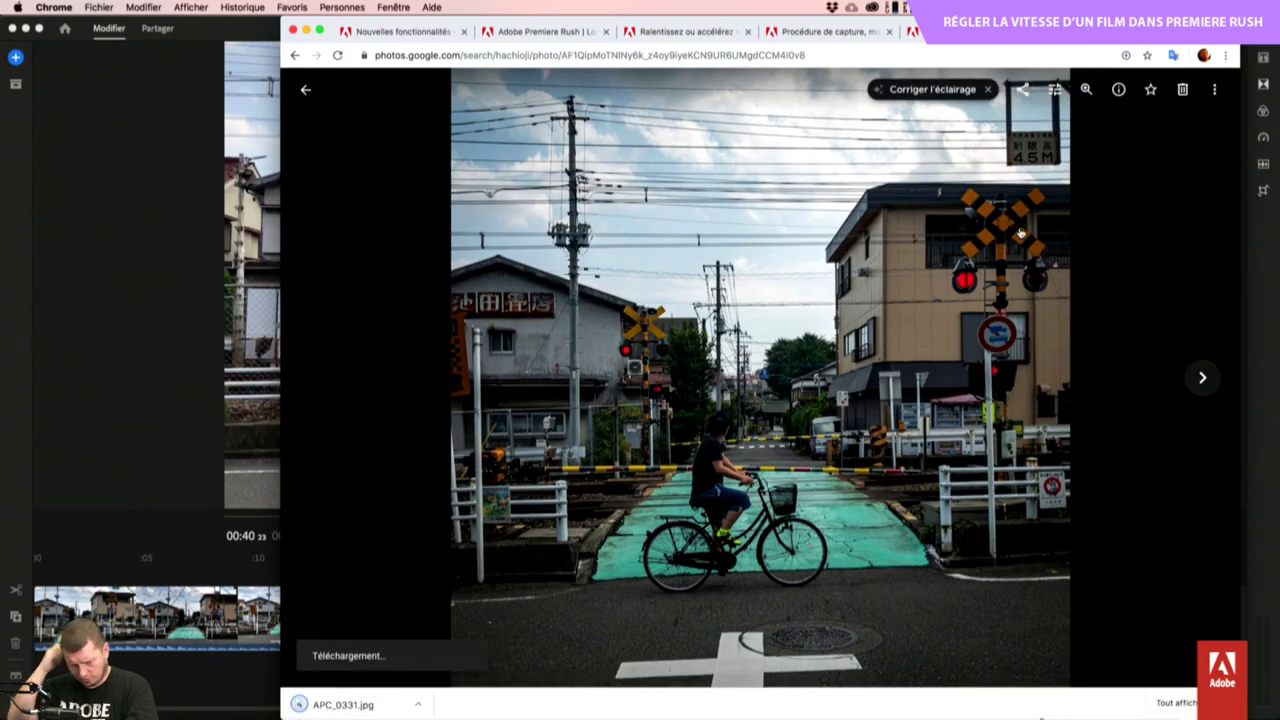
Show the downloaded APC_0331.jpg in Finder, move it to the desktop and close the Finder window.
{"action": "left_click", "coordinate": [418, 703]}
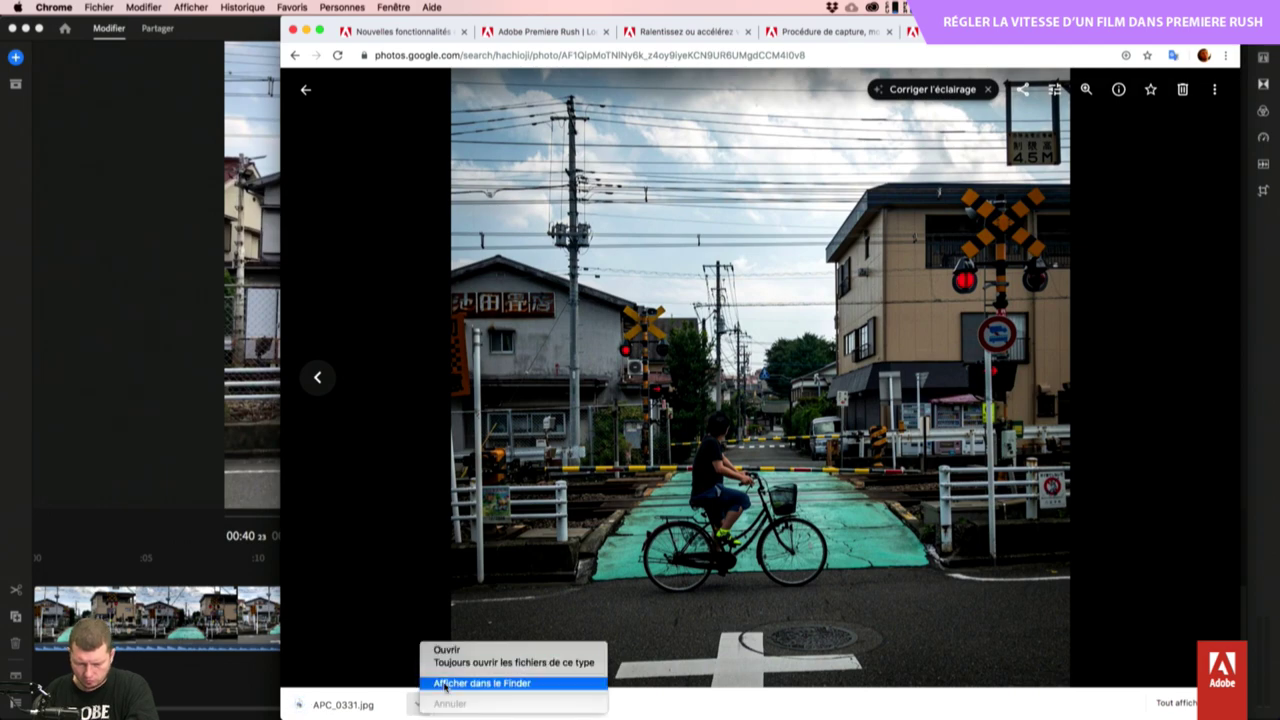
{"action": "left_click", "coordinate": [450, 680]}
{"action": "key", "text": "super+alt+h"}
{"action": "left_click_drag", "start_coordinate": [512, 96], "coordinate": [1048, 125]}
{"action": "key", "text": "super+w"}
{"action": "key", "text": "Tab"}
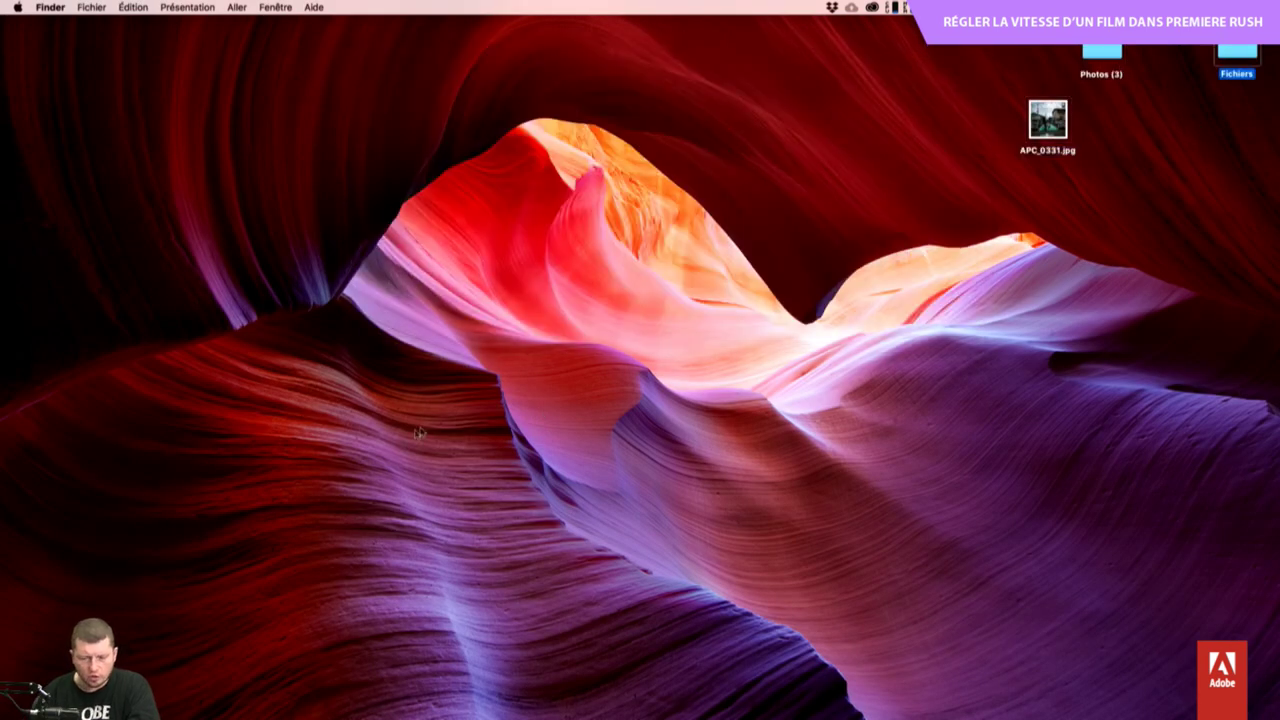
Return to Premiere Rush and open the media explorer's list of locations for adding media.
{"action": "key", "text": "super+Tab"}
{"action": "key", "text": "super+Tab"}
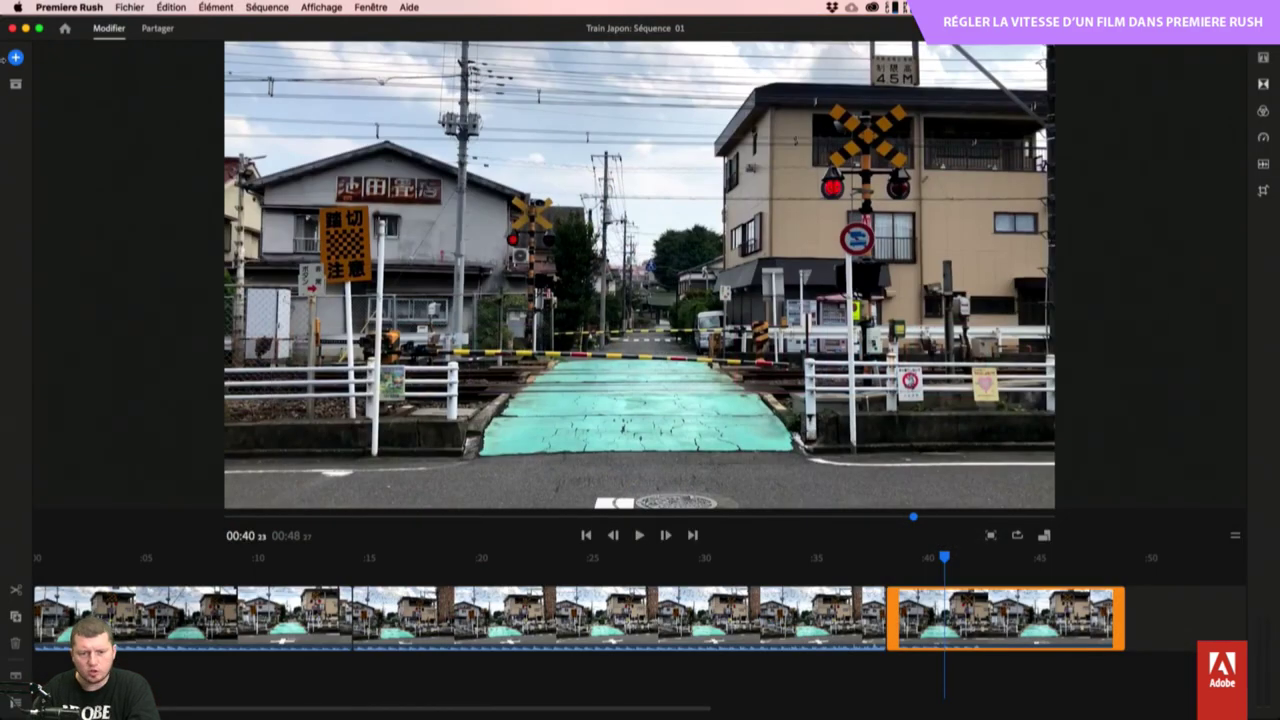
{"action": "left_click", "coordinate": [15, 57]}
{"action": "left_click", "coordinate": [155, 90]}
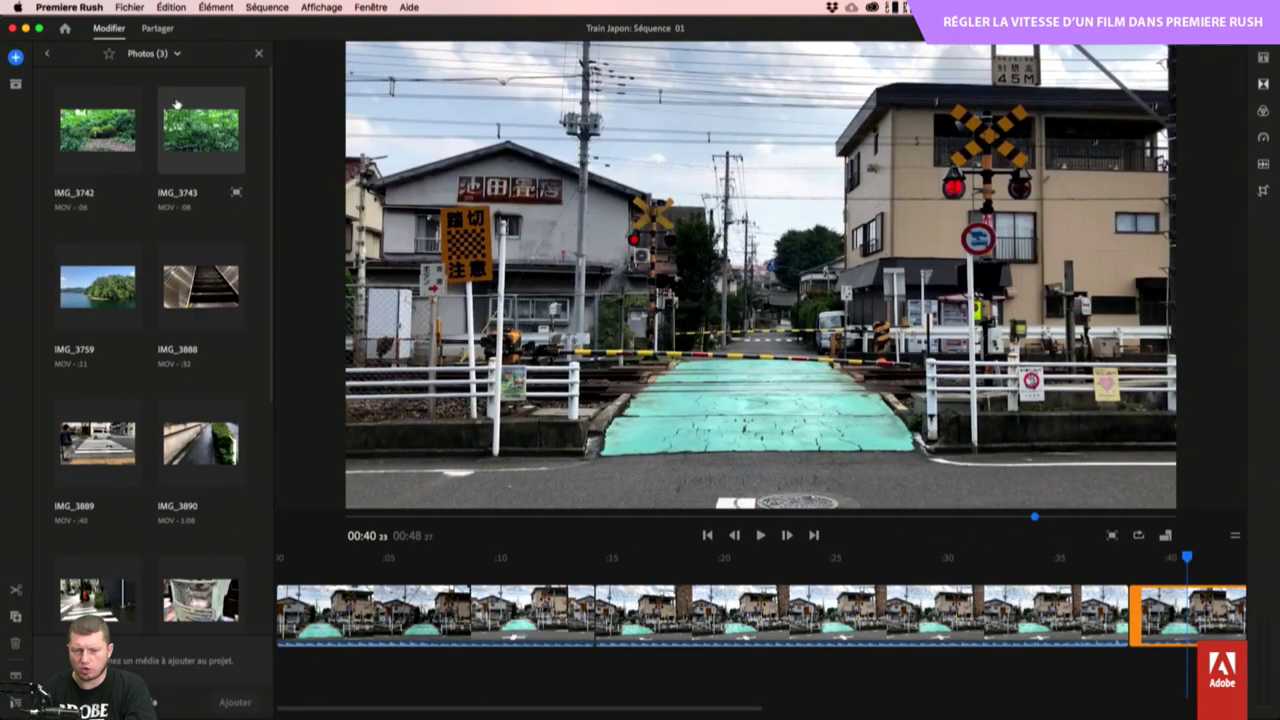
{"action": "left_click", "coordinate": [176, 55]}
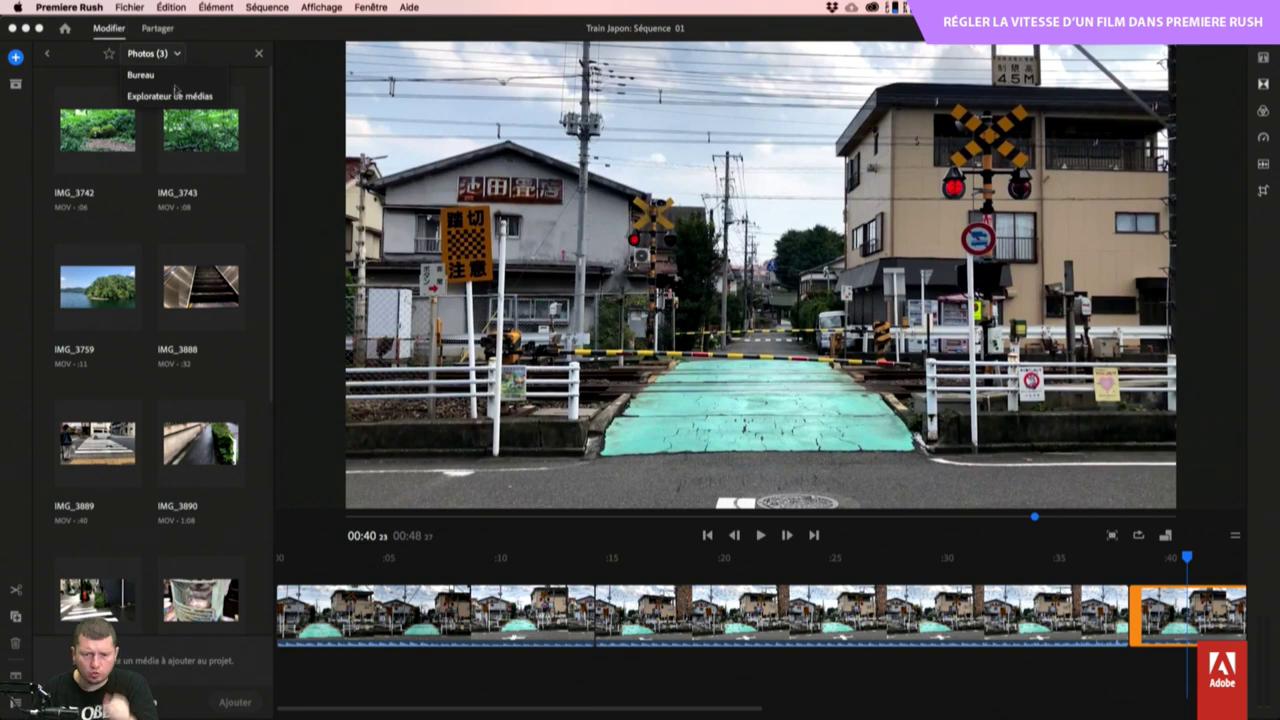
{"action": "left_click", "coordinate": [170, 96]}
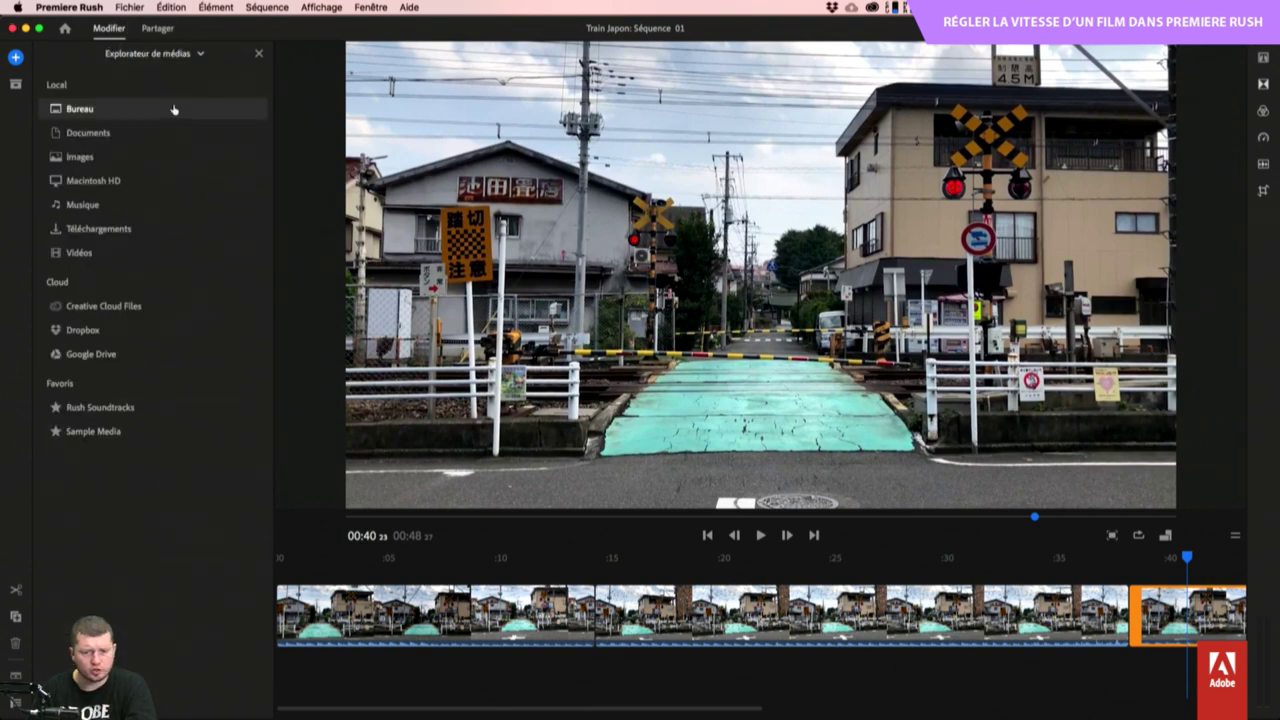
Look through the Creative Cloud Files folder and go back to the list of media locations.
{"action": "left_click", "coordinate": [158, 310]}
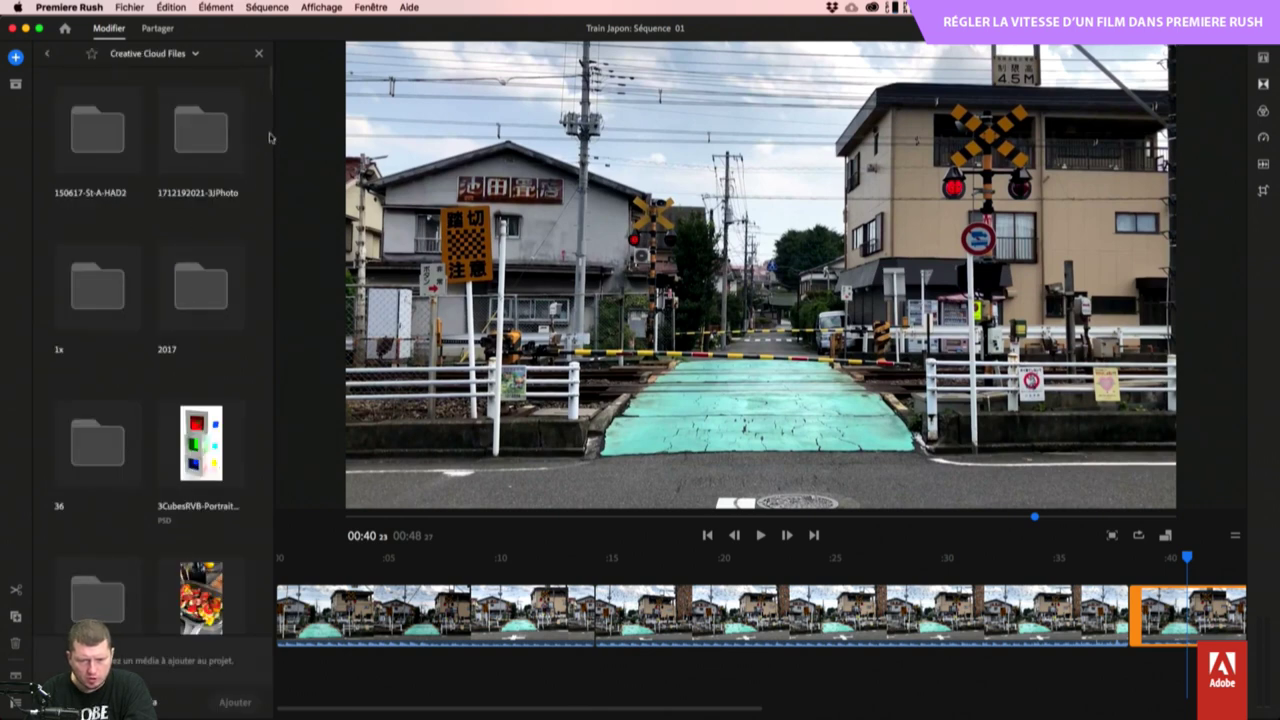
{"action": "scroll", "coordinate": [241, 157], "scroll_direction": "down", "scroll_amount": 10}
{"action": "scroll", "coordinate": [241, 157], "scroll_direction": "up", "scroll_amount": 10}
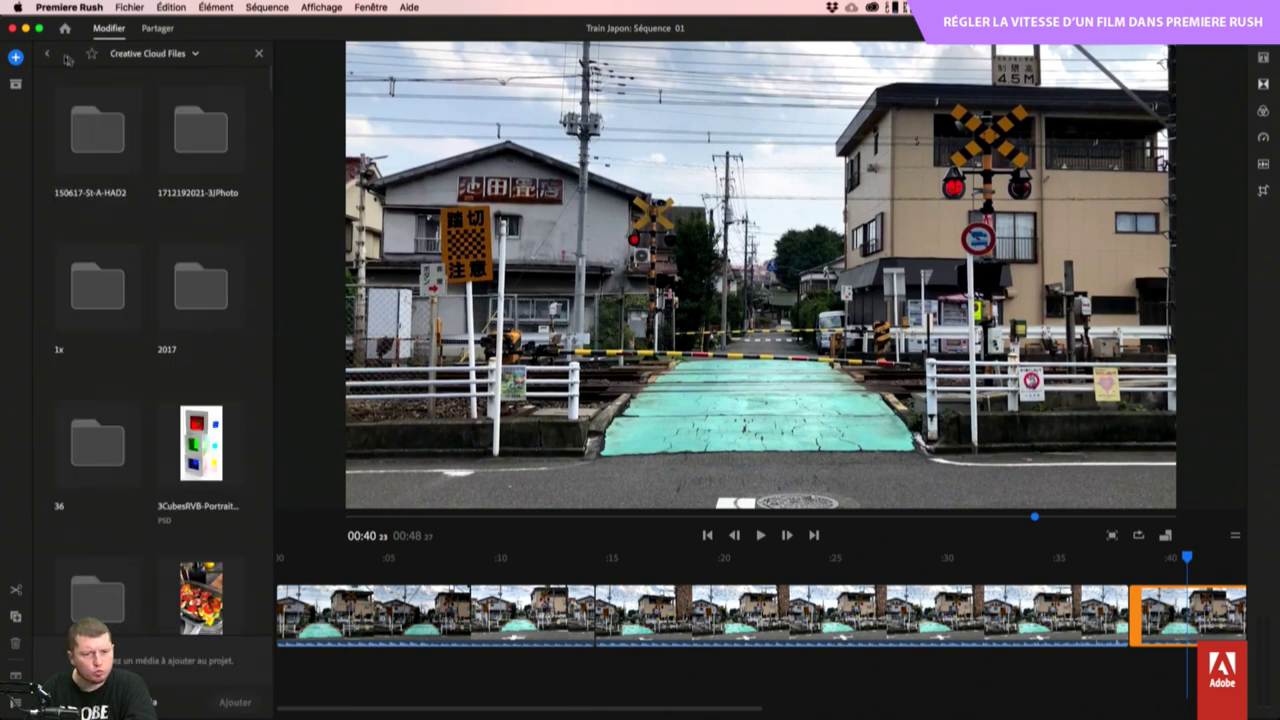
{"action": "left_click", "coordinate": [46, 53]}
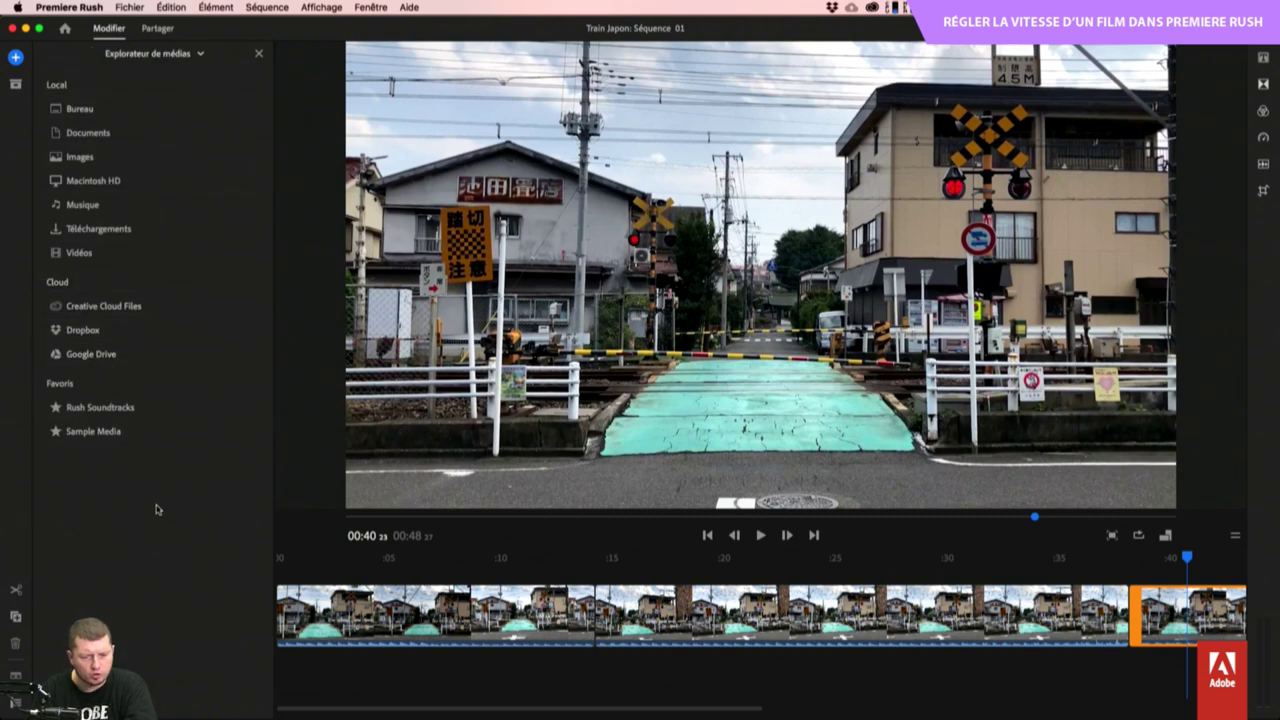
Add the APC_0331 photo from Bureau to the sequence at about 00:14, between the first and second clips.
{"action": "left_click", "coordinate": [116, 108]}
{"action": "left_click", "coordinate": [105, 148]}
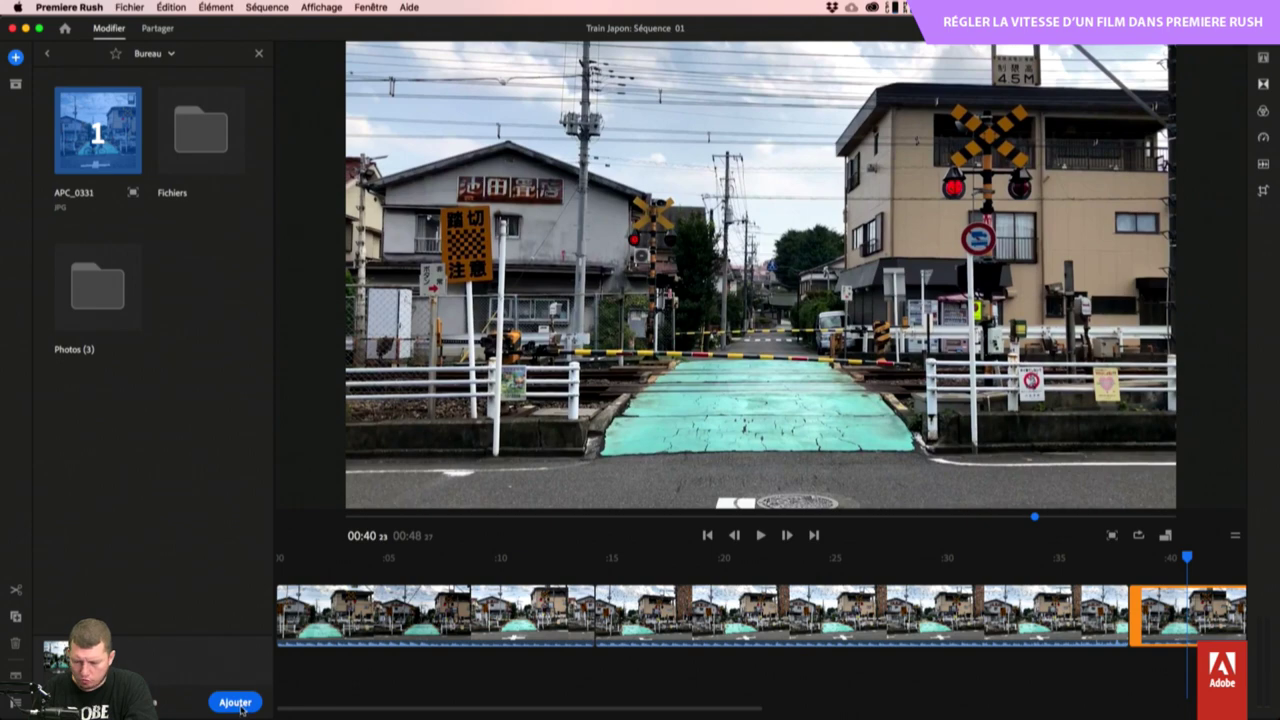
{"action": "left_click_drag", "start_coordinate": [594, 557], "coordinate": [567, 559]}
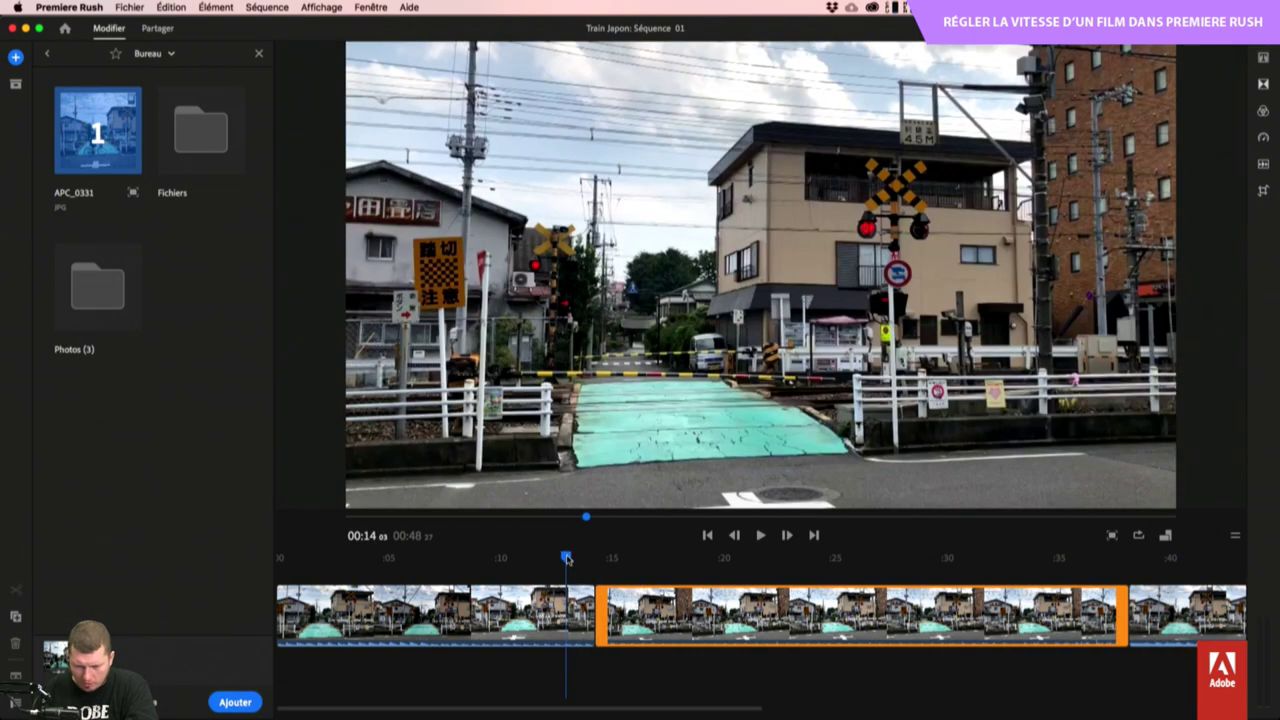
{"action": "left_click", "coordinate": [235, 703]}
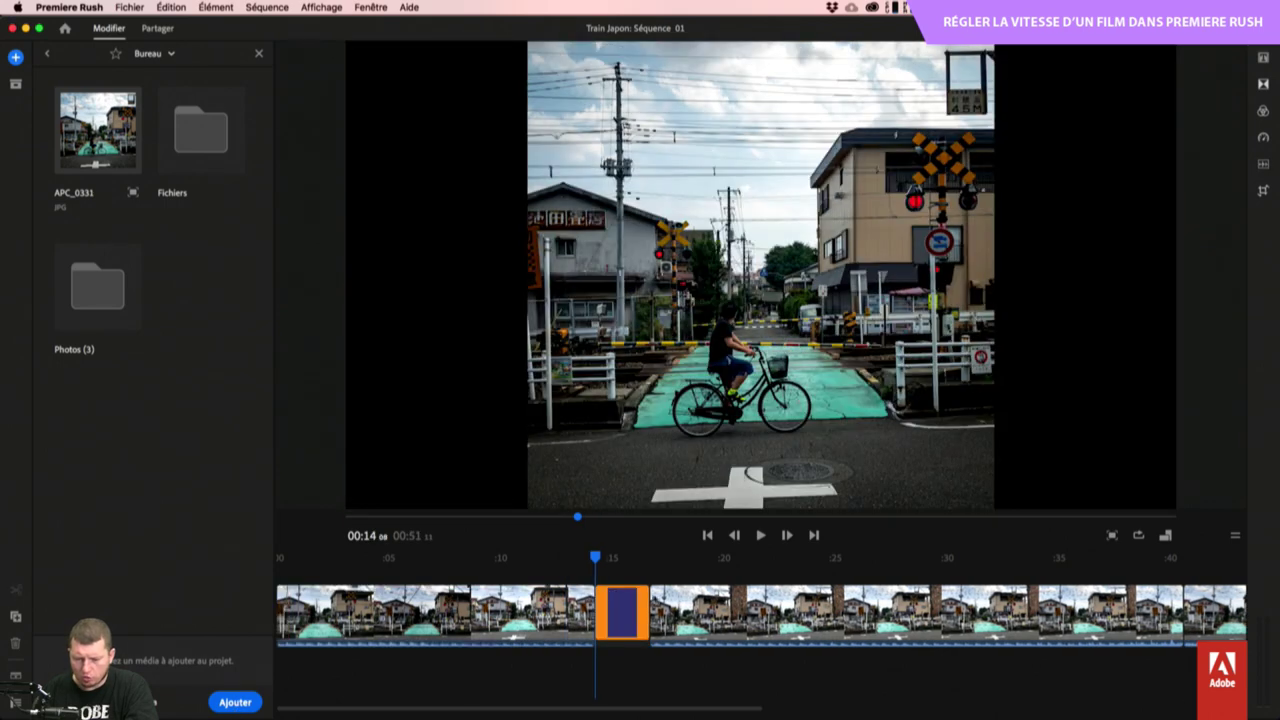
Preview the inserted photo by scrubbing and playing across it into the next clip, and close the media browser.
{"action": "left_click_drag", "start_coordinate": [550, 560], "coordinate": [618, 566]}
{"action": "left_click", "coordinate": [638, 557]}
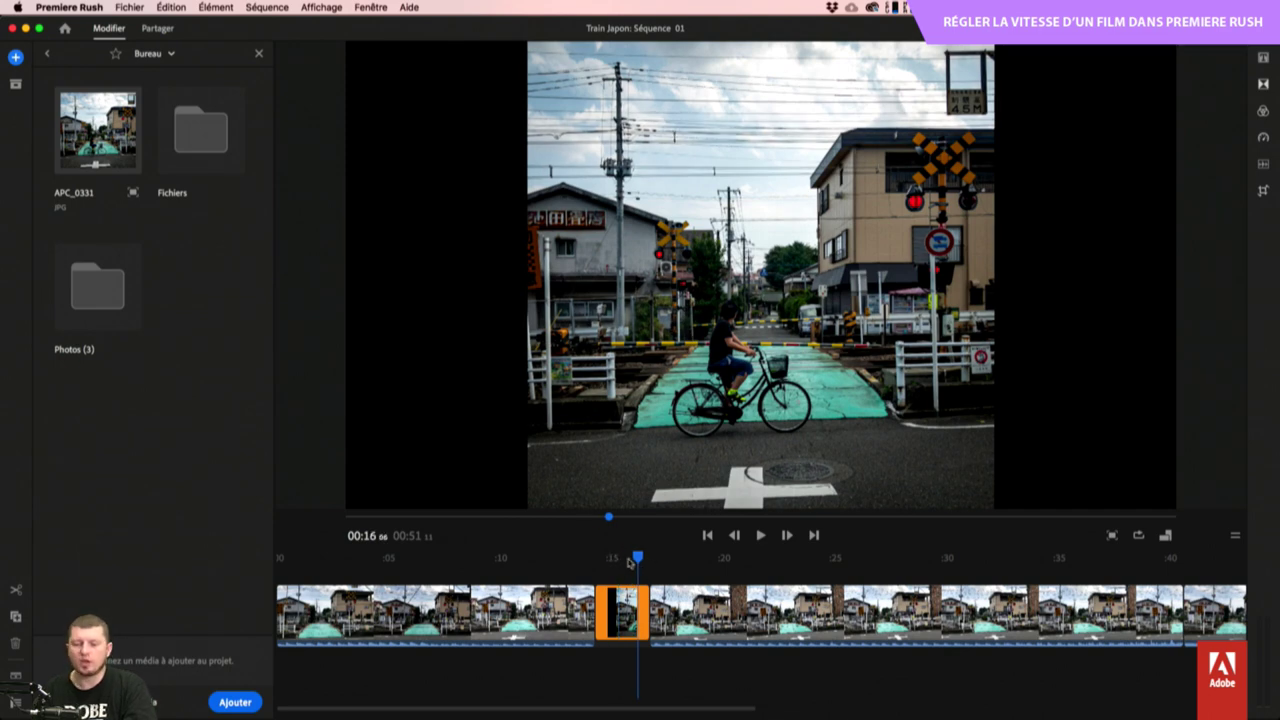
{"action": "left_click", "coordinate": [578, 558]}
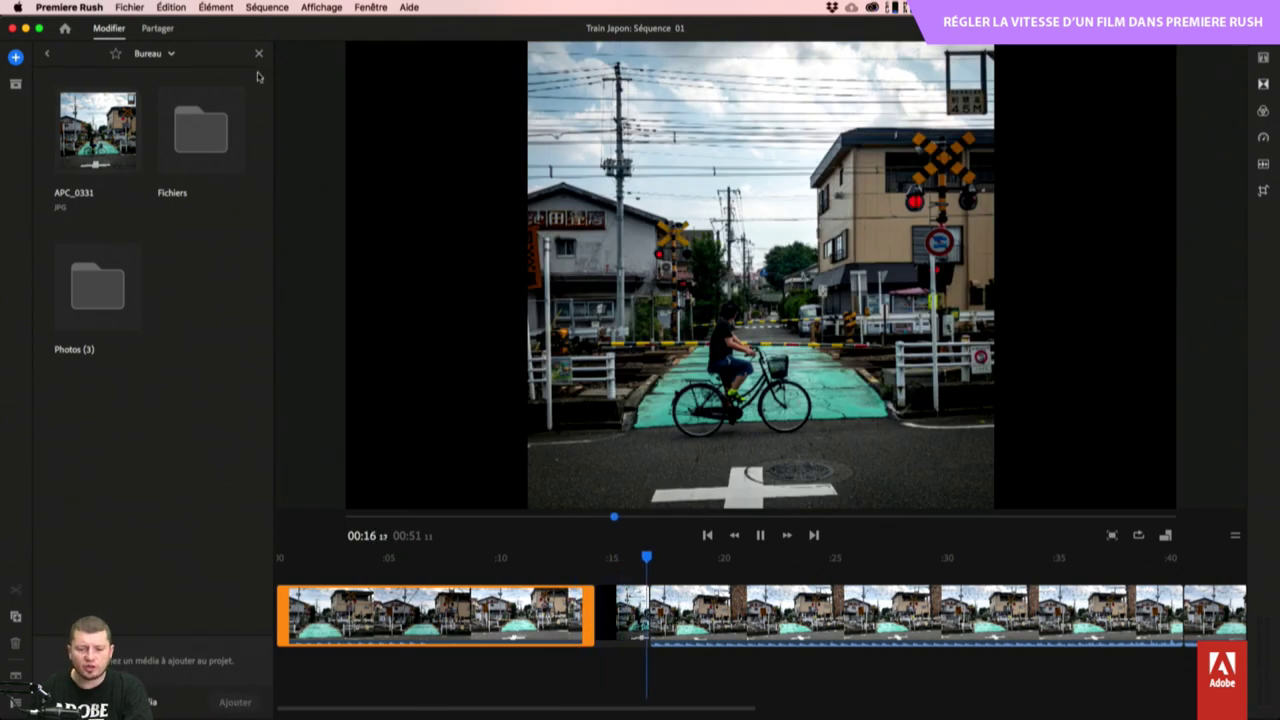
{"action": "key", "text": "Escape"}
{"action": "key", "text": "space"}
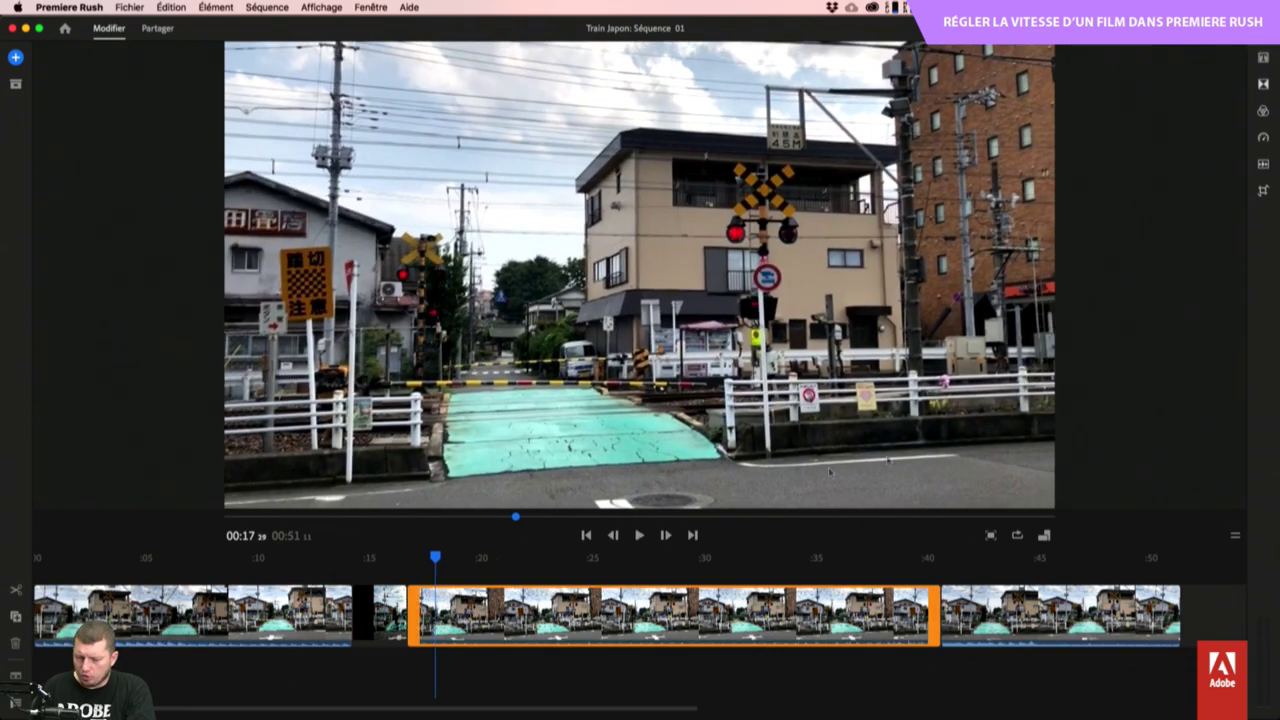
Open the speed settings for the long level-crossing clip after the photo and set its range speed to 500 %.
{"action": "left_click_drag", "start_coordinate": [437, 558], "coordinate": [907, 560]}
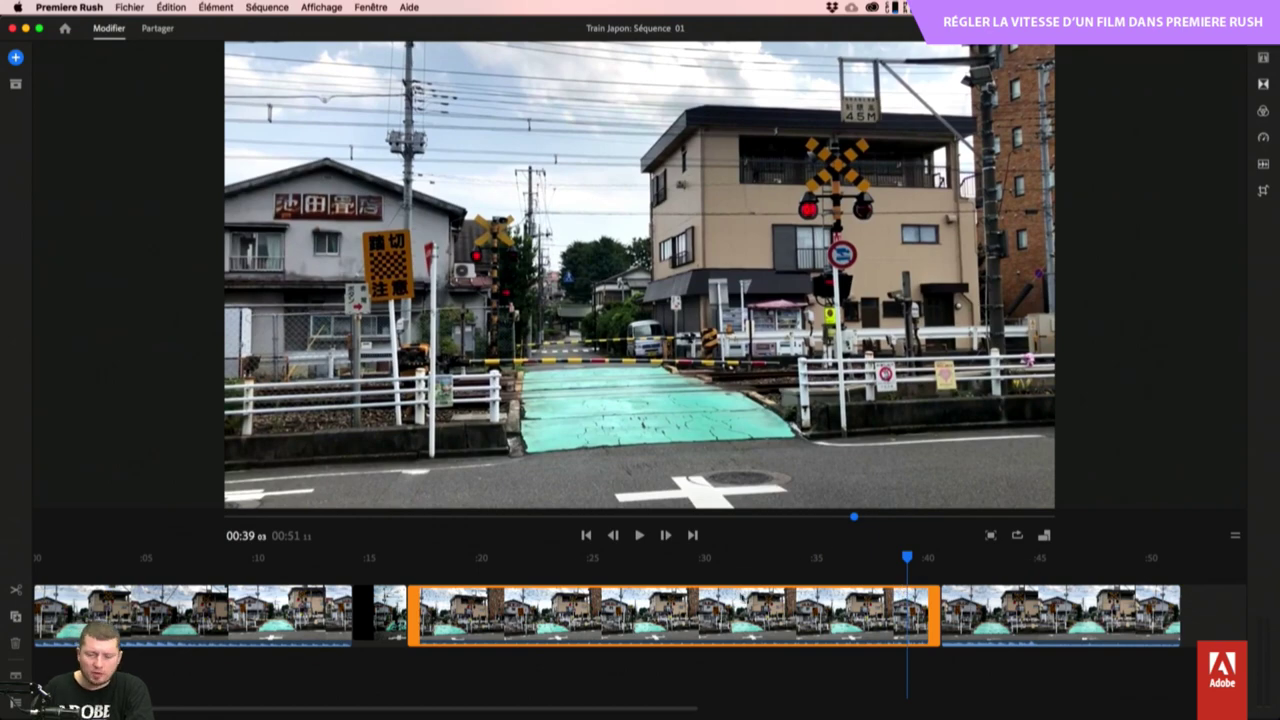
{"action": "left_click", "coordinate": [1263, 138]}
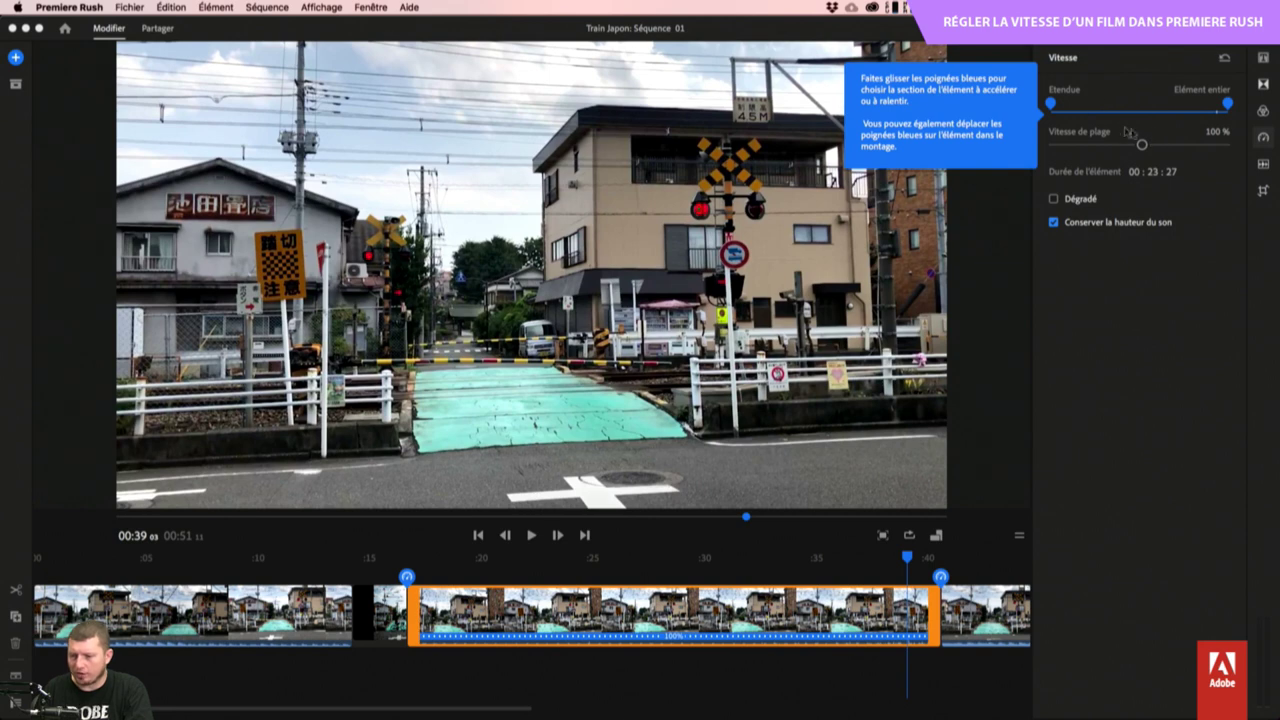
{"action": "left_click_drag", "start_coordinate": [1141, 145], "coordinate": [1203, 150]}
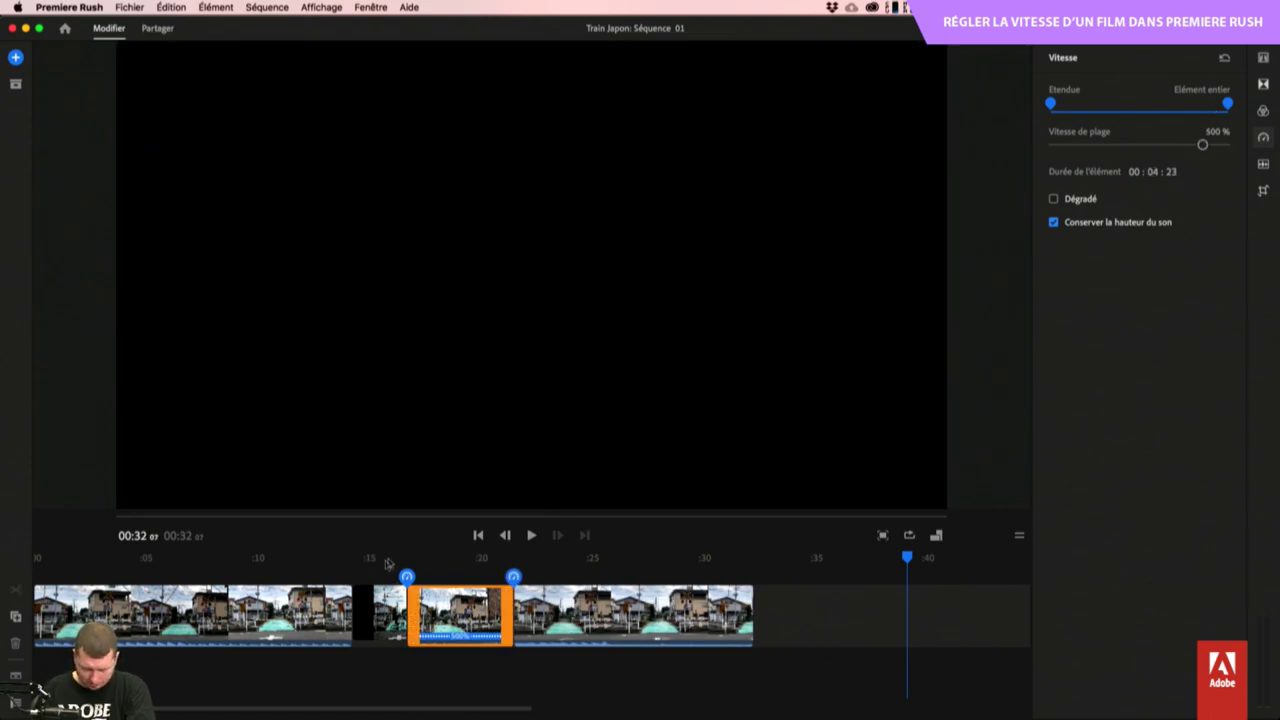
Play the accelerated clip from its start into the following clip, and scrub back over it.
{"action": "left_click", "coordinate": [412, 557]}
{"action": "key", "text": "space"}
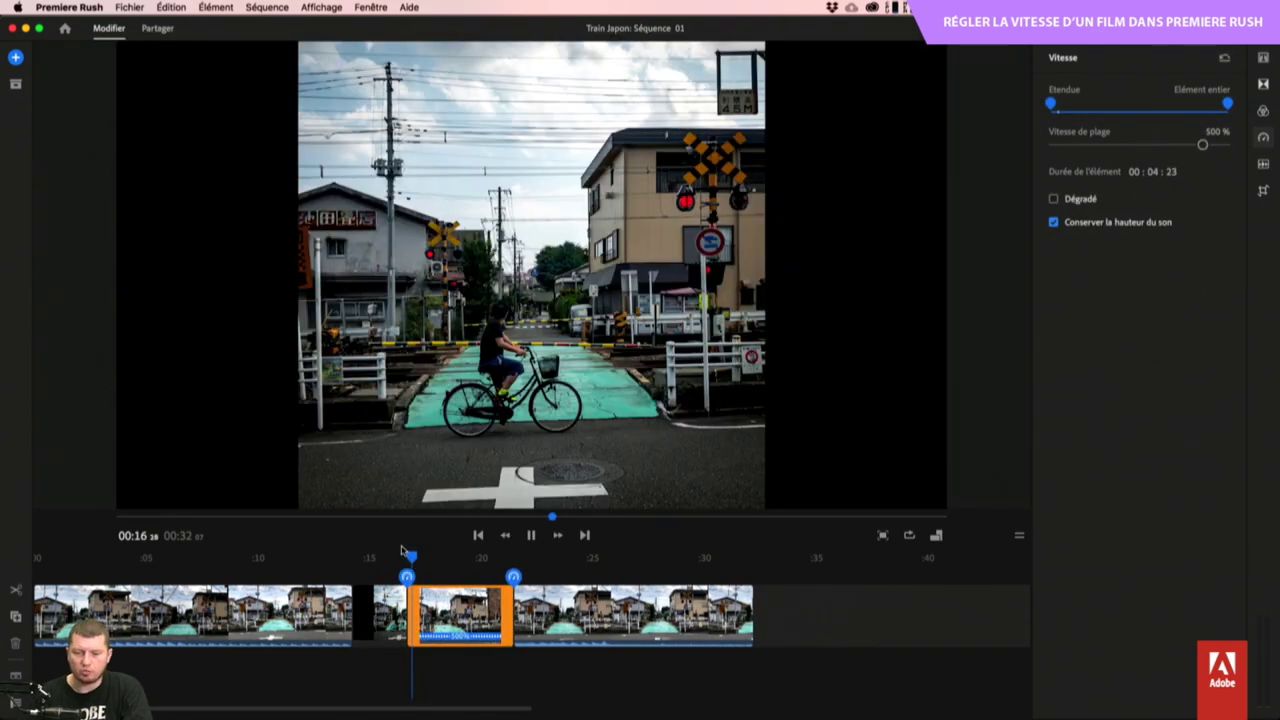
{"action": "key", "text": "space"}
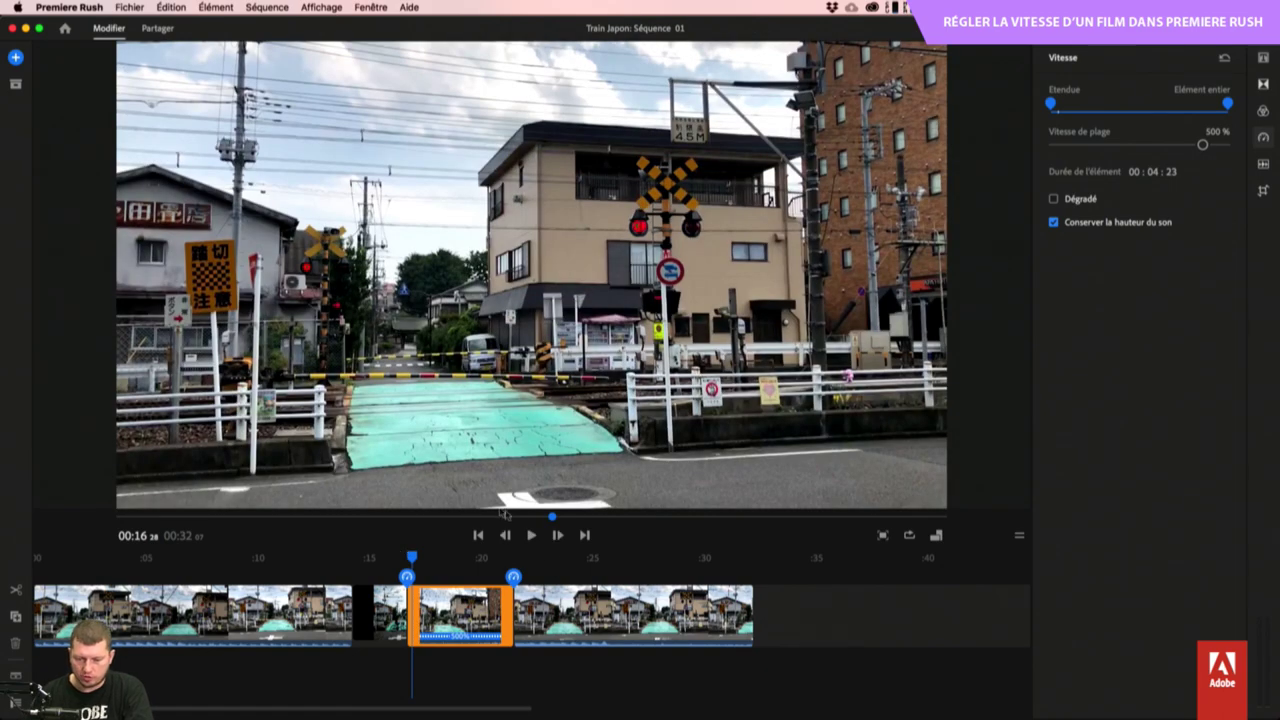
{"action": "left_click", "coordinate": [531, 536]}
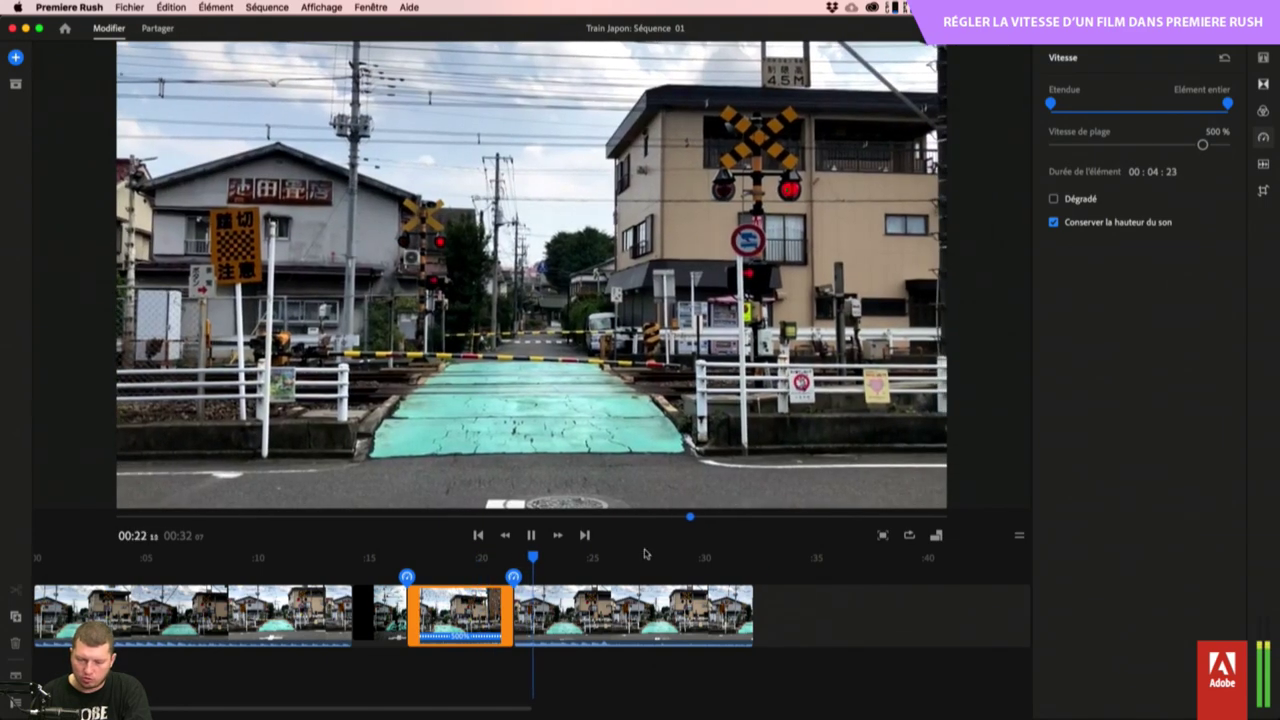
{"action": "left_click", "coordinate": [593, 584]}
{"action": "mouse_move", "coordinate": [534, 566]}
{"action": "left_mouse_down"}
{"action": "mouse_move", "coordinate": [470, 566]}
{"action": "mouse_move", "coordinate": [702, 574]}
{"action": "mouse_move", "coordinate": [528, 578]}
{"action": "left_mouse_up"}
{"action": "left_click", "coordinate": [471, 606]}
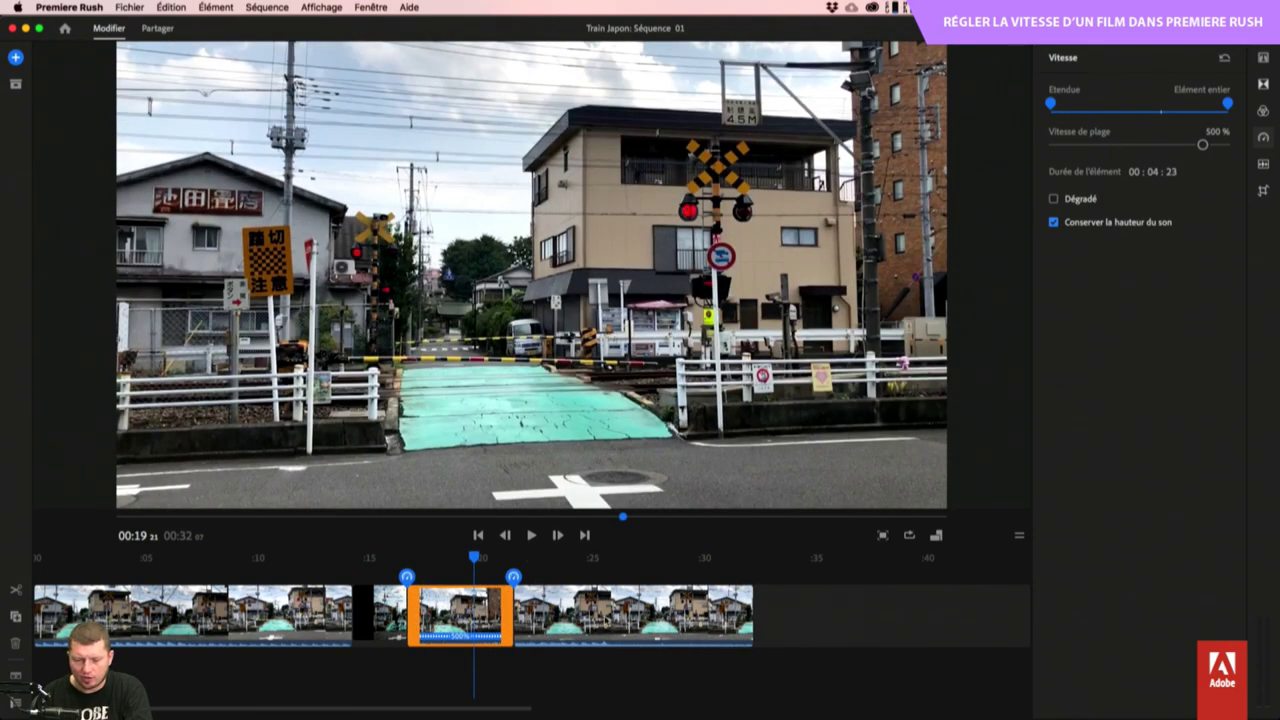
Set the last clip's range speed to 500 % and end its speed range at the playhead, at about 00:22.
{"action": "left_click", "coordinate": [605, 616]}
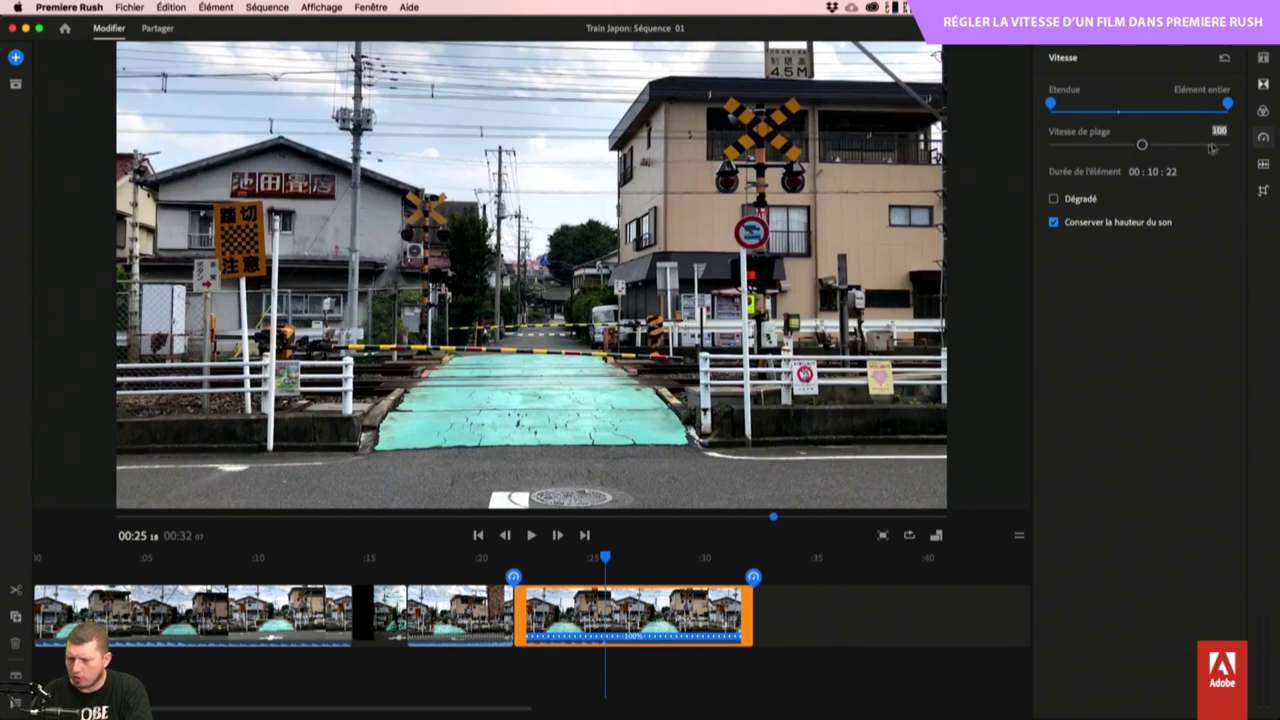
{"action": "key", "text": "Return"}
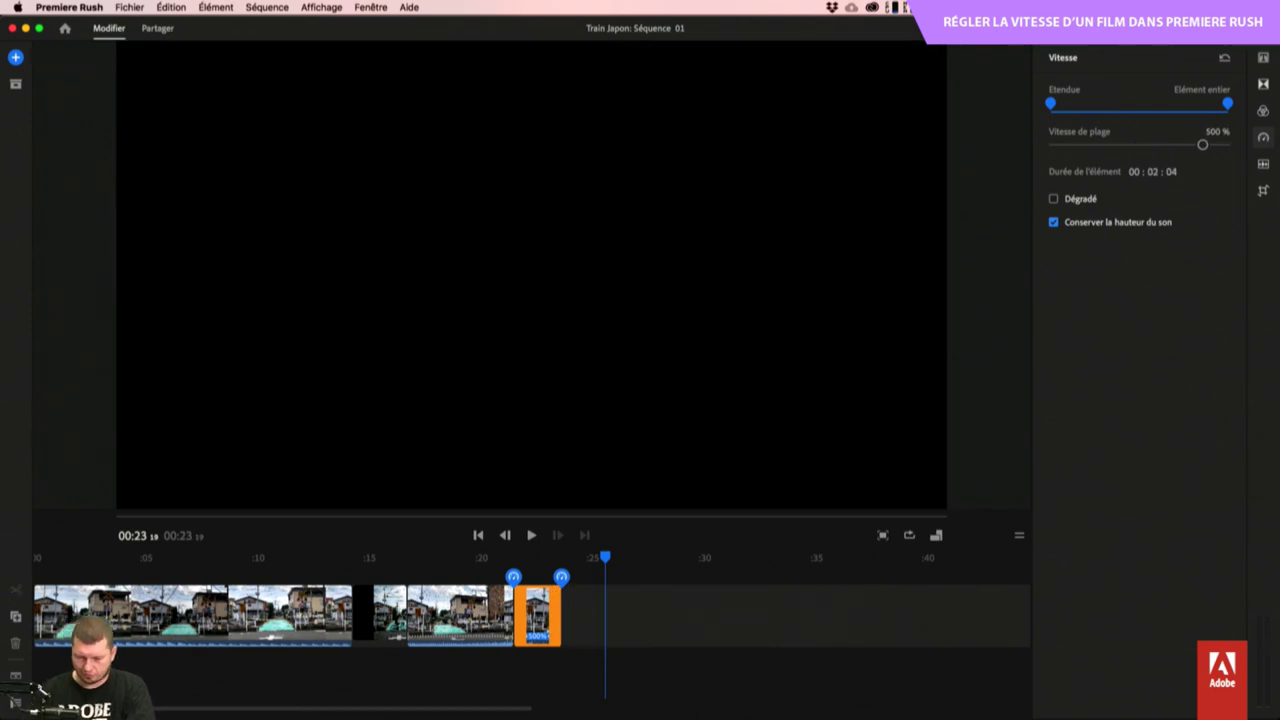
{"action": "left_click_drag", "start_coordinate": [605, 557], "coordinate": [533, 563]}
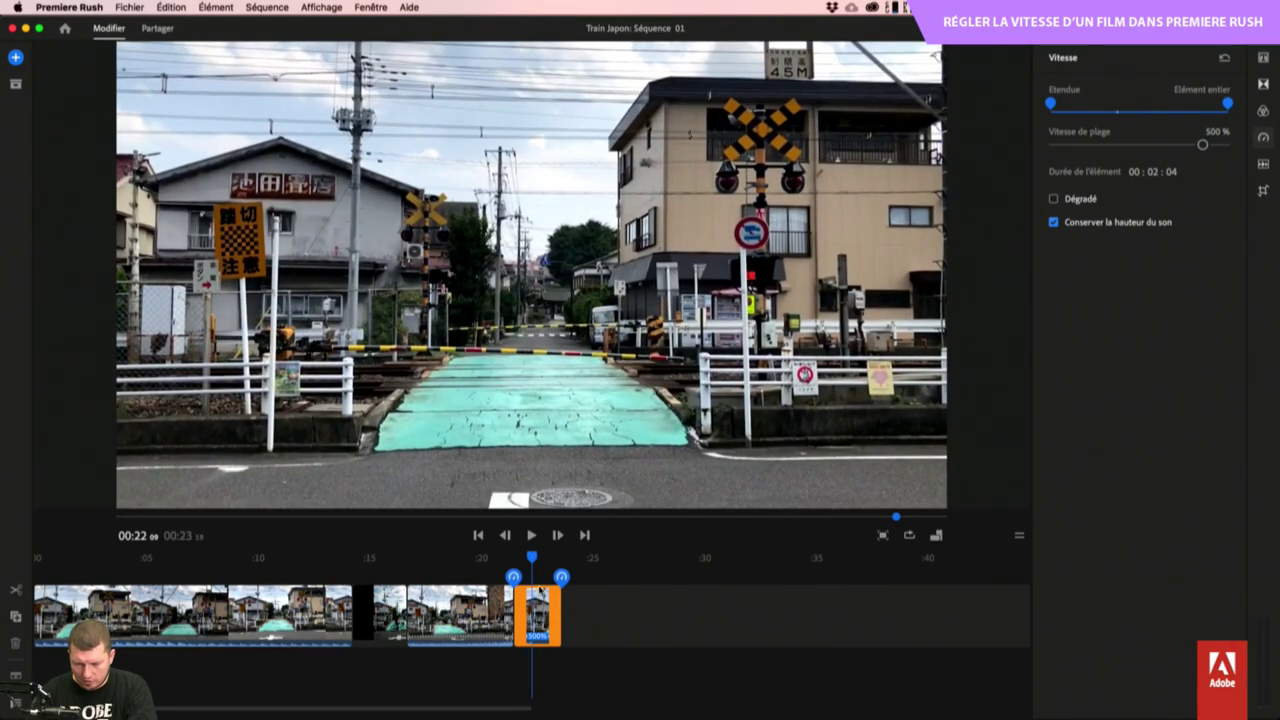
{"action": "scroll", "coordinate": [544, 593], "scroll_direction": "up", "scroll_amount": 10}
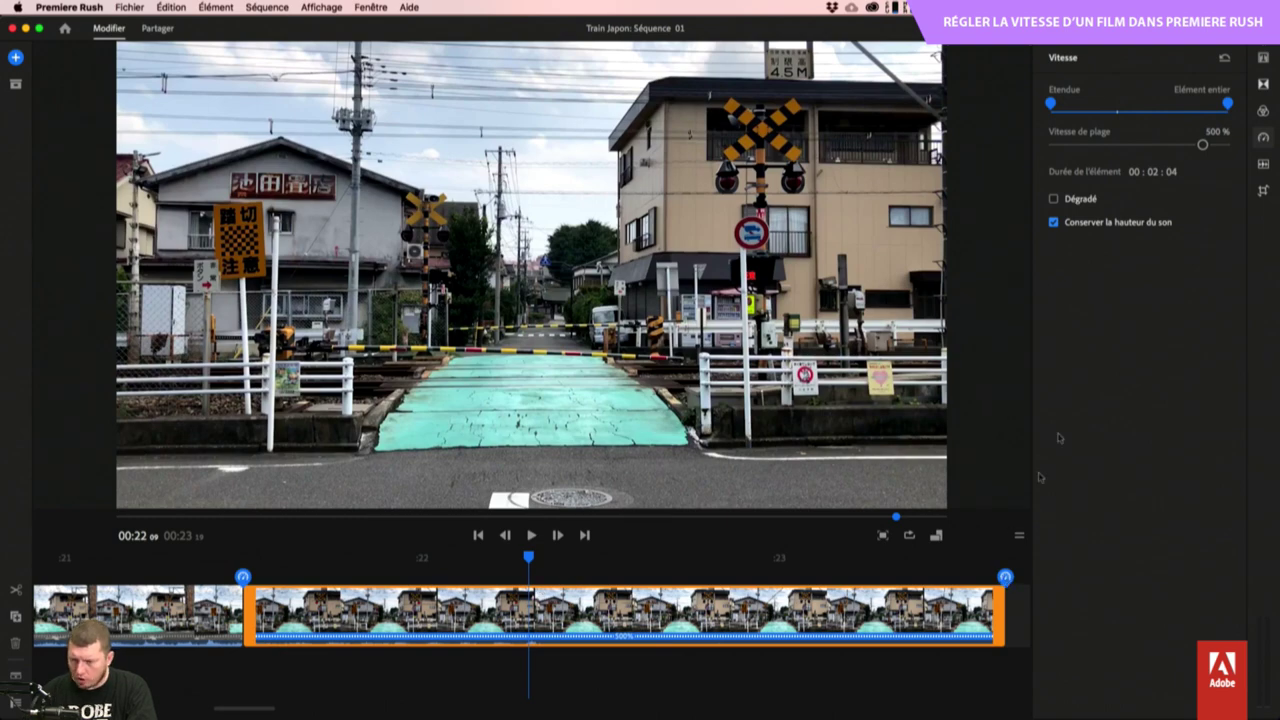
{"action": "mouse_move", "coordinate": [1220, 108]}
{"action": "left_mouse_down"}
{"action": "mouse_move", "coordinate": [1118, 104]}
{"action": "mouse_move", "coordinate": [1115, 119]}
{"action": "left_mouse_up"}
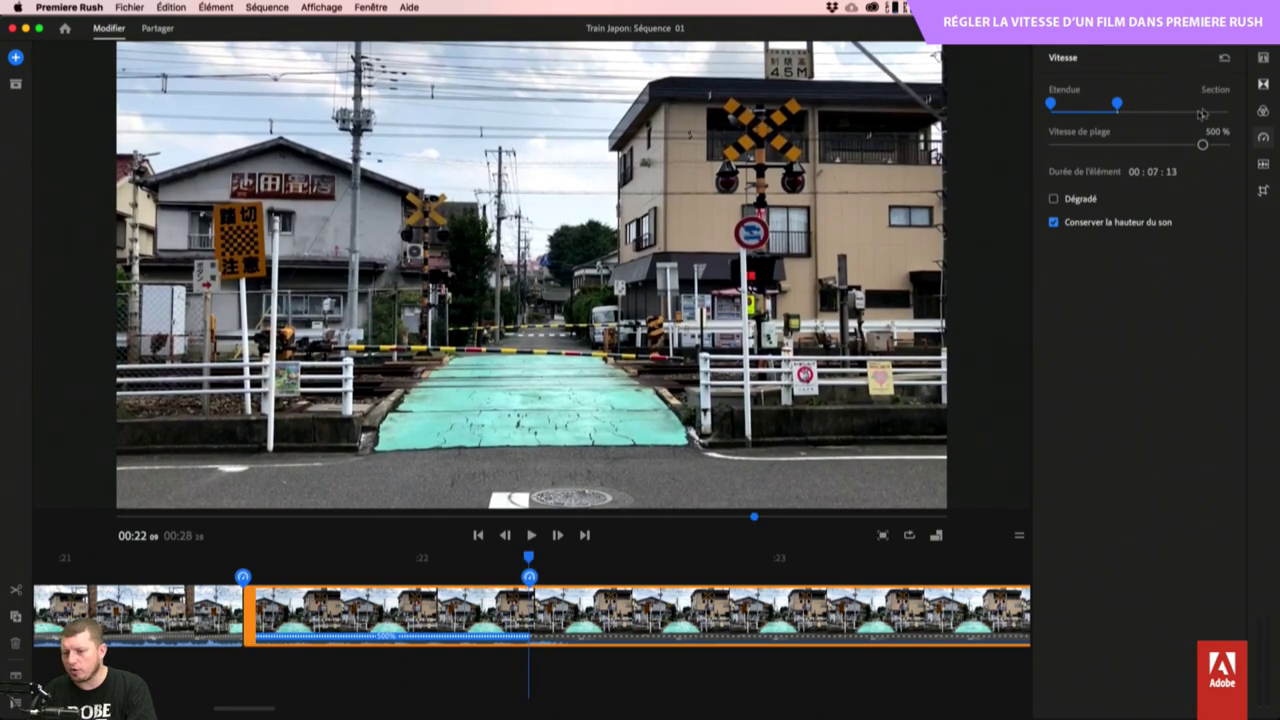
Play the partly accelerated last clip from the end of its speed range to about 00:27.
{"action": "key", "text": "space"}
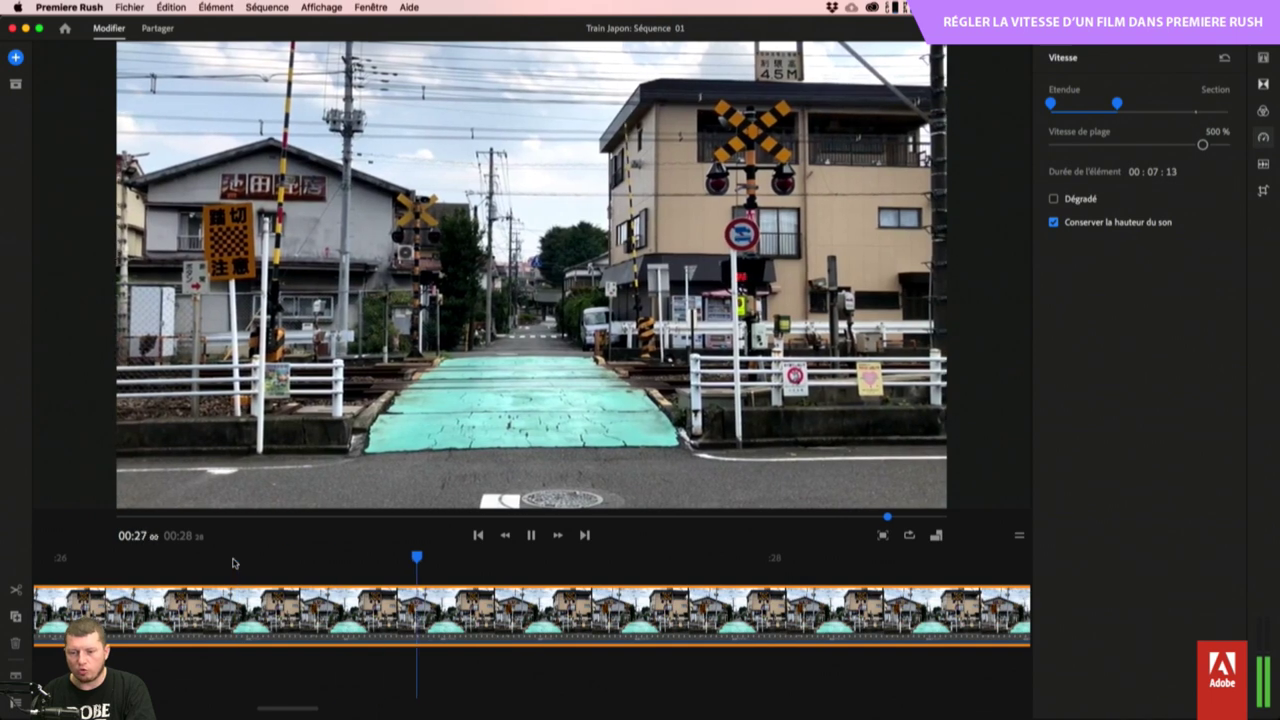
{"action": "key", "text": "space"}
{"action": "left_click_drag", "start_coordinate": [343, 575], "coordinate": [404, 520]}
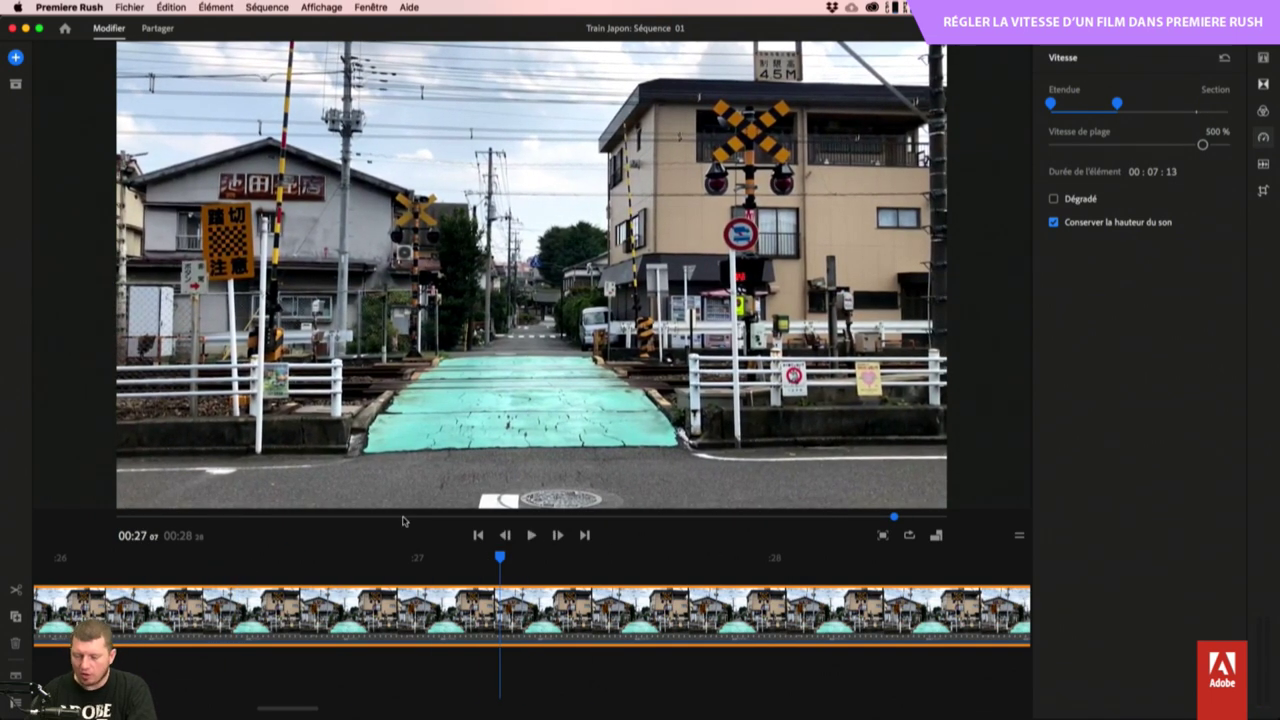
Split the last clip at about 00:26.
{"action": "scroll", "coordinate": [476, 703], "scroll_direction": "up", "scroll_amount": 2}
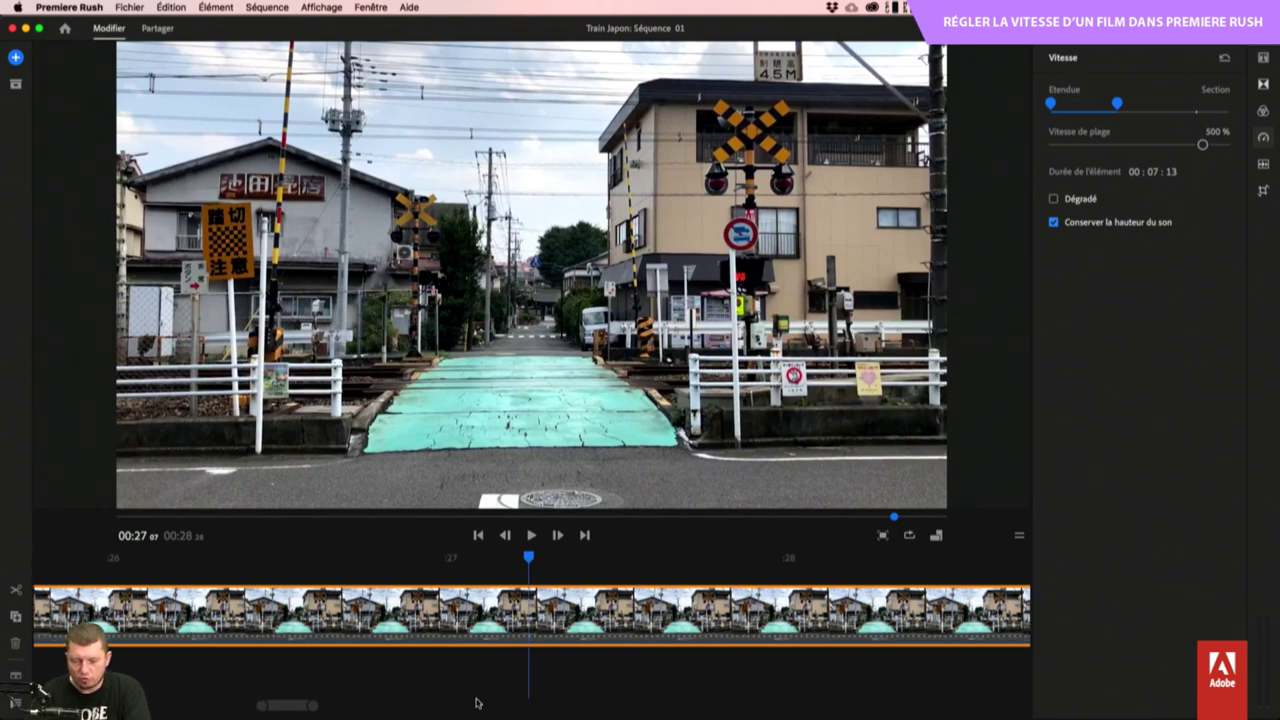
{"action": "scroll", "coordinate": [478, 685], "scroll_direction": "down", "scroll_amount": 4}
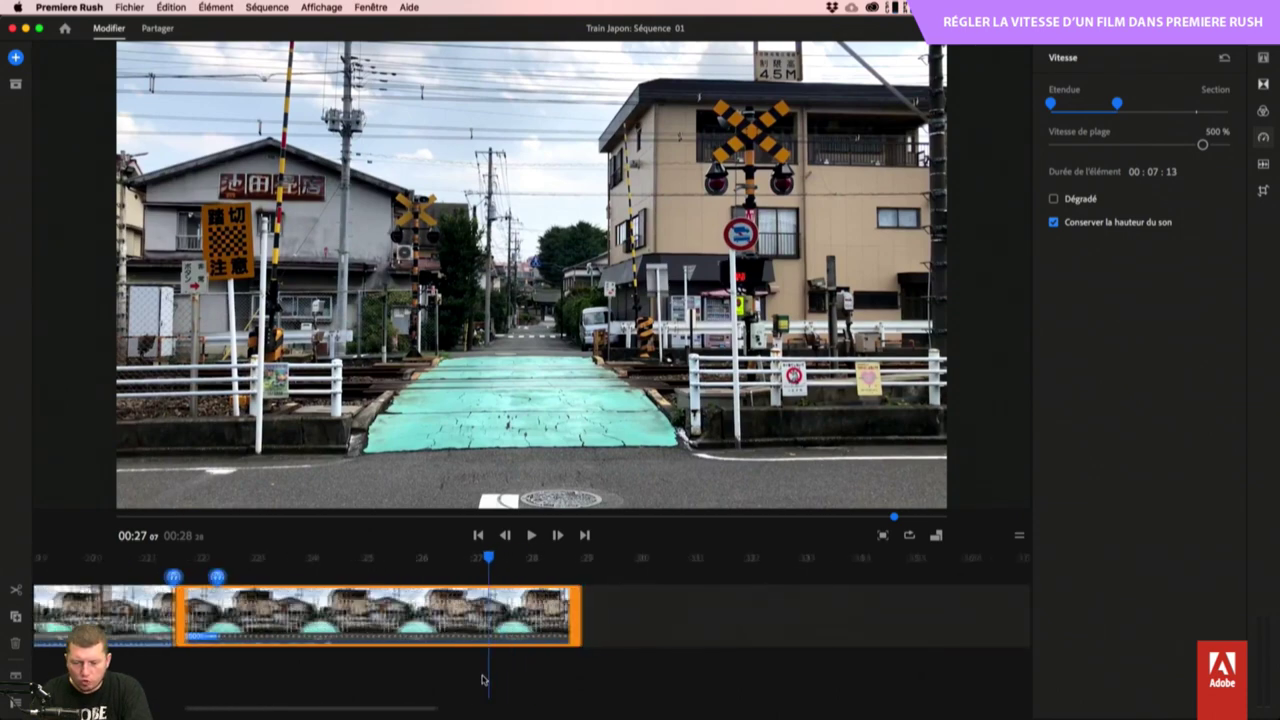
{"action": "left_click_drag", "start_coordinate": [487, 557], "coordinate": [445, 558]}
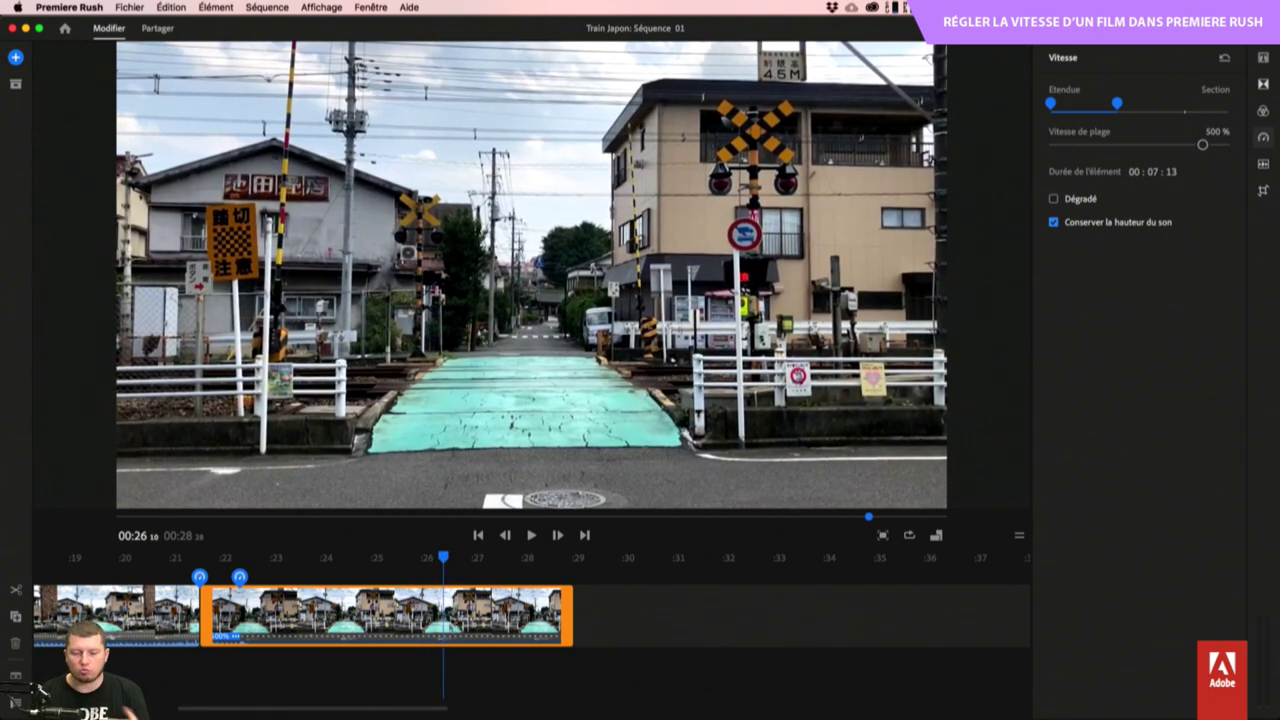
{"action": "left_click", "coordinate": [21, 589]}
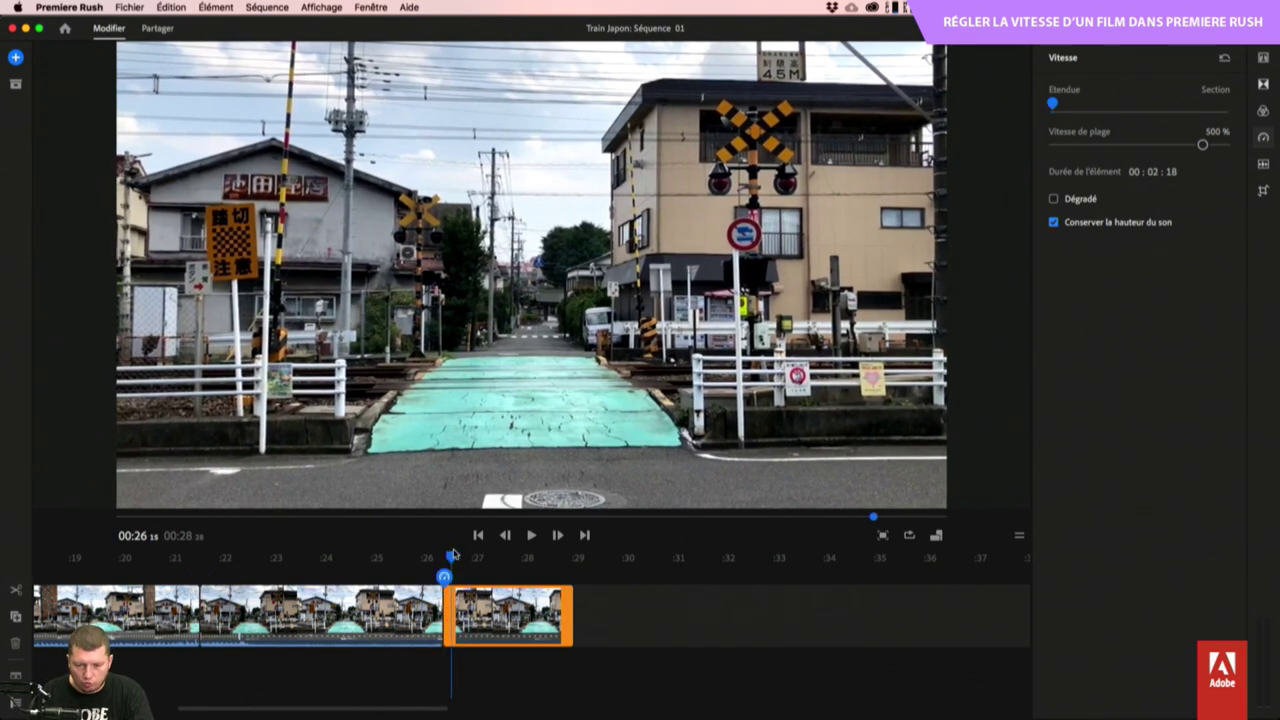
Start the 500 % speed range of the short final clip at about 00:26:20, leaving its beginning outside the range.
{"action": "left_click_drag", "start_coordinate": [445, 556], "coordinate": [477, 556]}
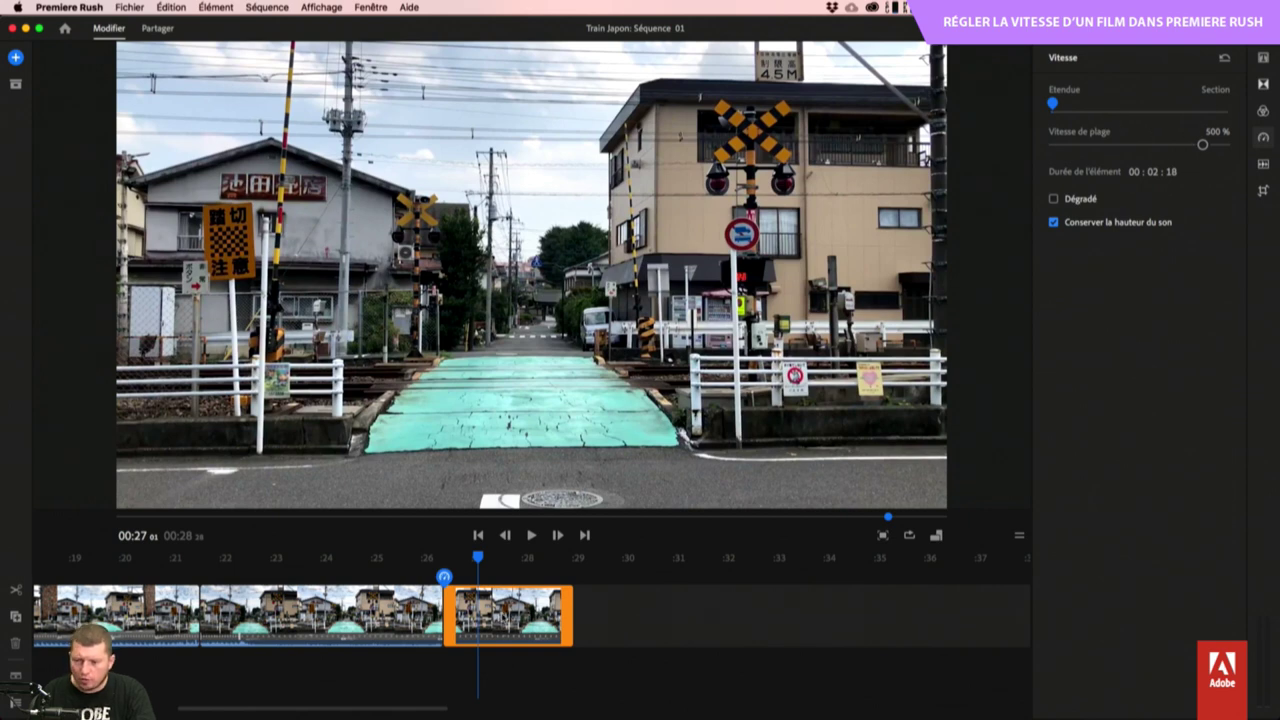
{"action": "left_click_drag", "start_coordinate": [1054, 104], "coordinate": [1109, 104]}
{"action": "left_click_drag", "start_coordinate": [477, 560], "coordinate": [460, 557]}
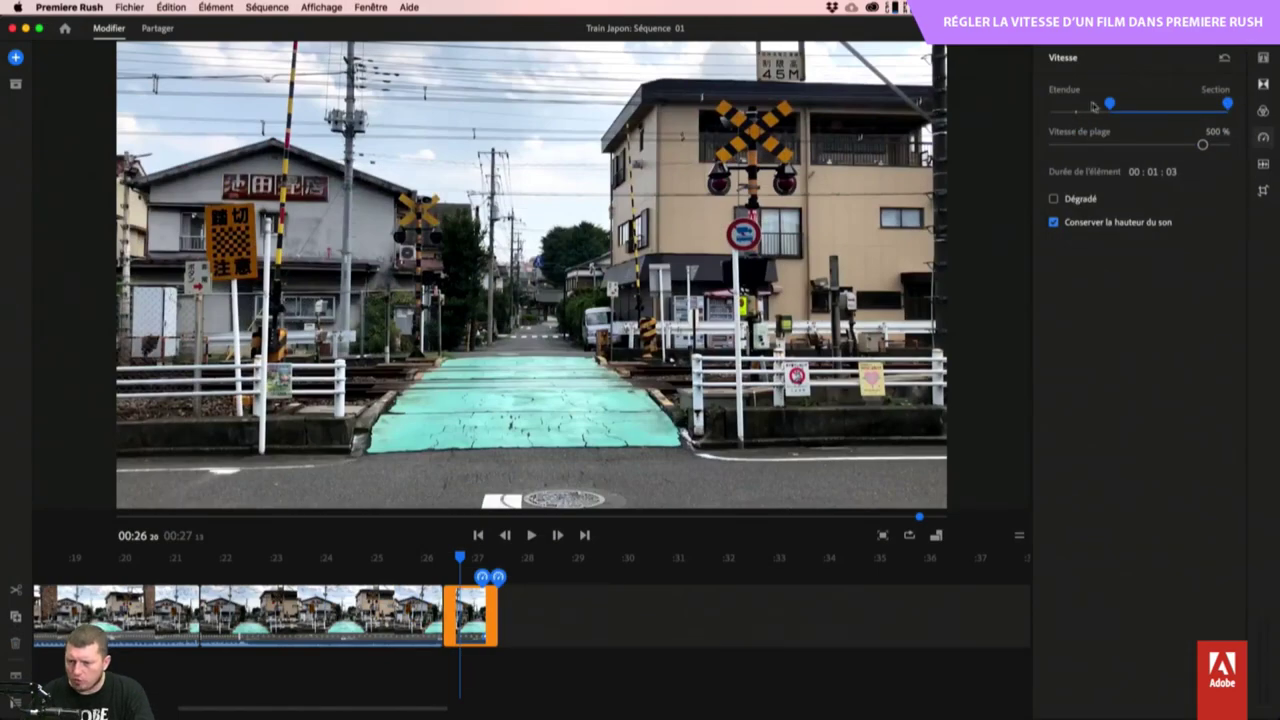
{"action": "left_click_drag", "start_coordinate": [1093, 106], "coordinate": [1077, 104]}
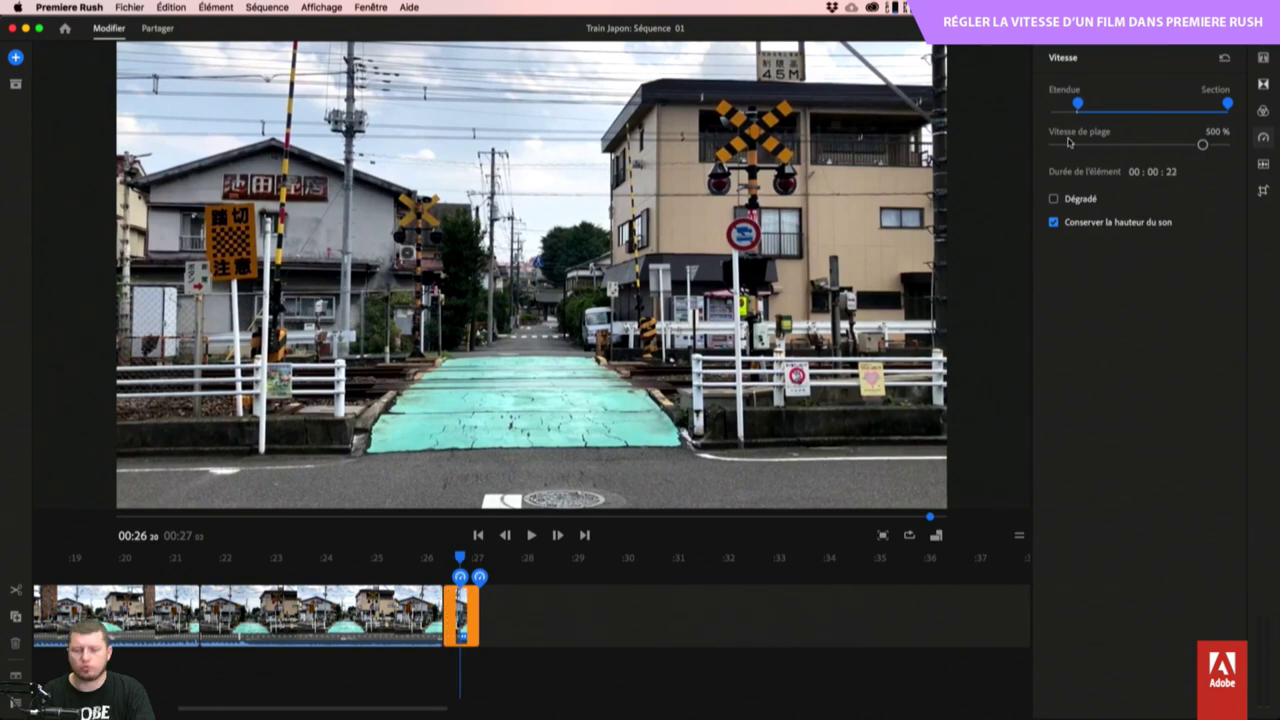
Review the sequence by moving from the short final clip back towards the photo.
{"action": "left_click", "coordinate": [532, 625]}
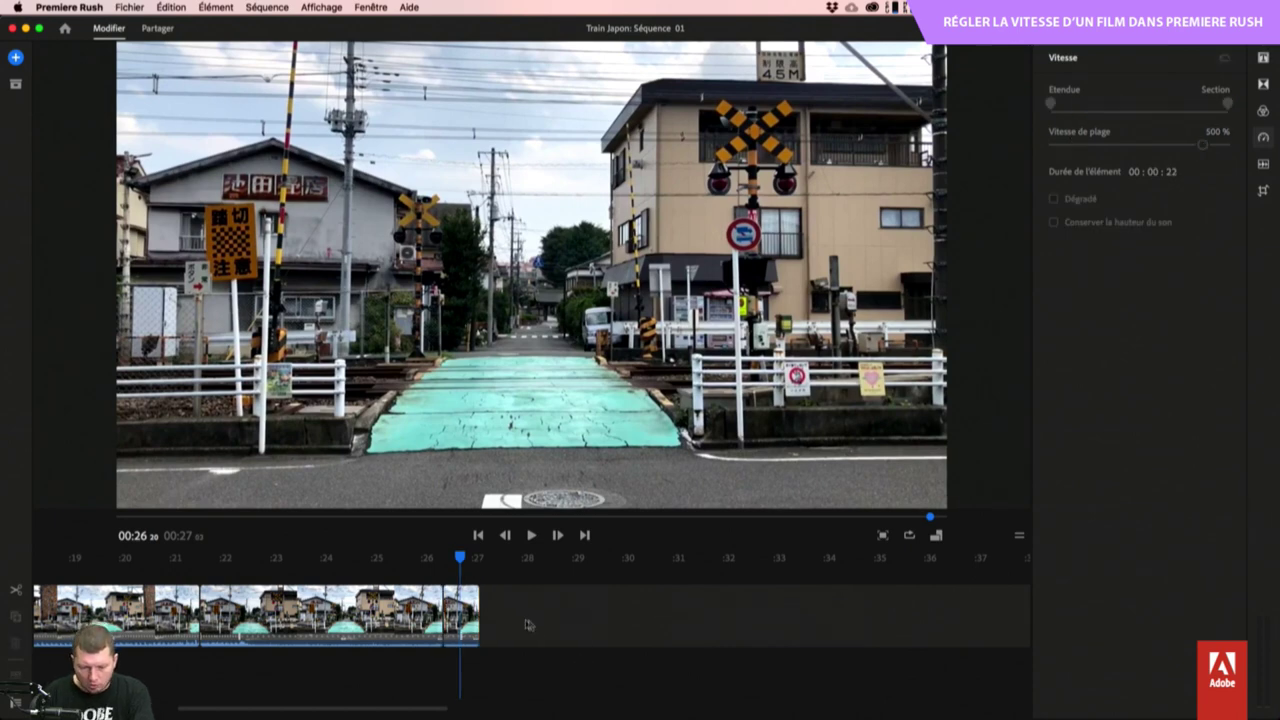
{"action": "scroll", "coordinate": [533, 626], "scroll_direction": "left", "scroll_amount": 5}
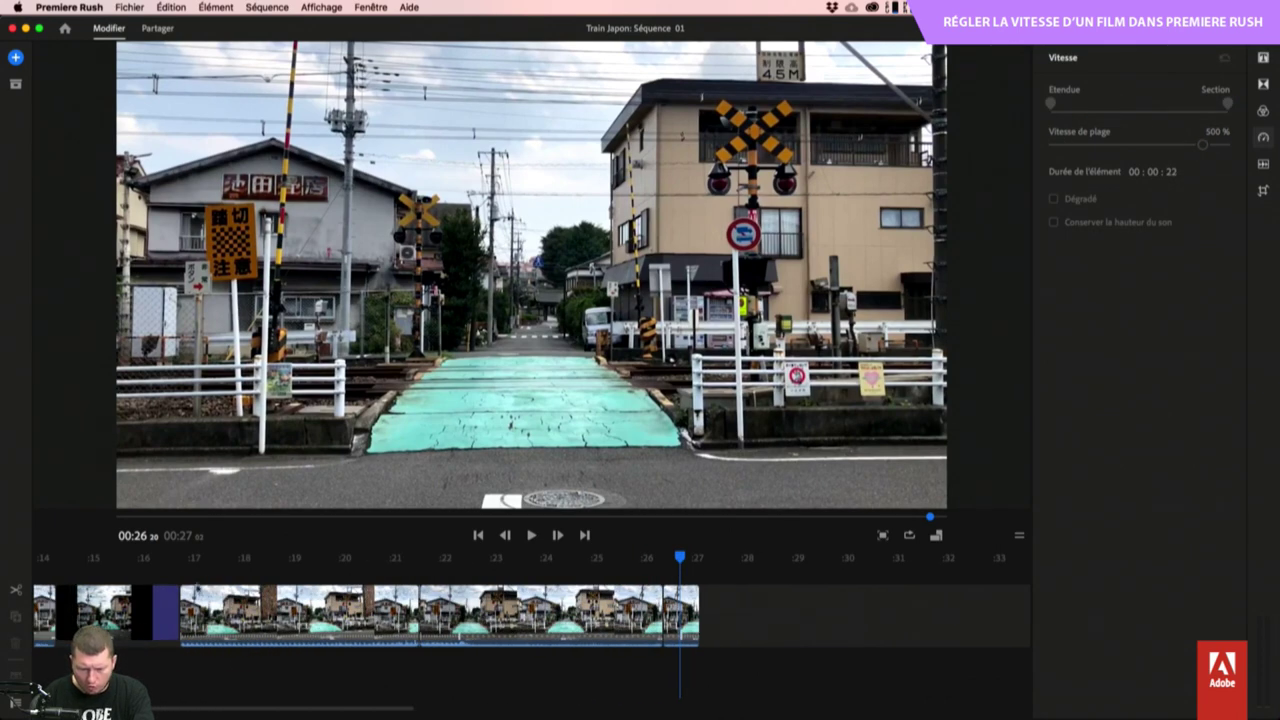
{"action": "left_click_drag", "start_coordinate": [437, 562], "coordinate": [161, 568]}
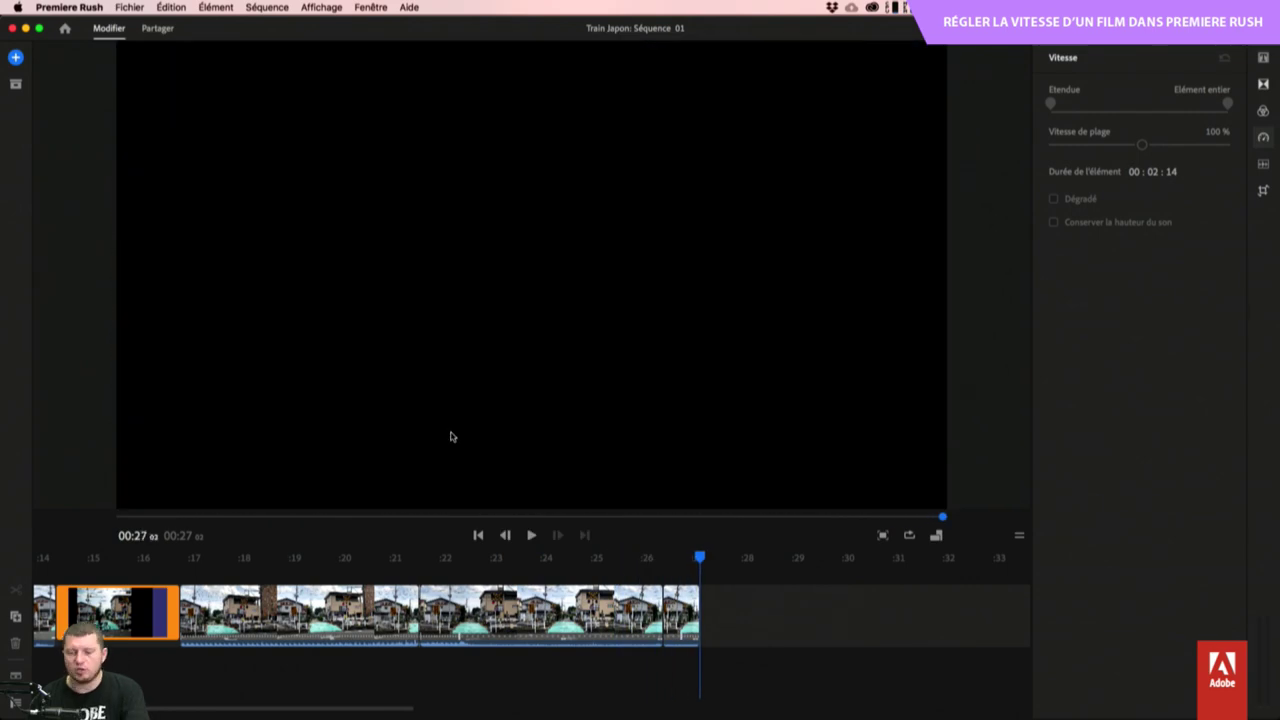
Enable the Dégradé ramp on the partly accelerated clip that starts at about 00:21.
{"action": "left_click", "coordinate": [431, 560]}
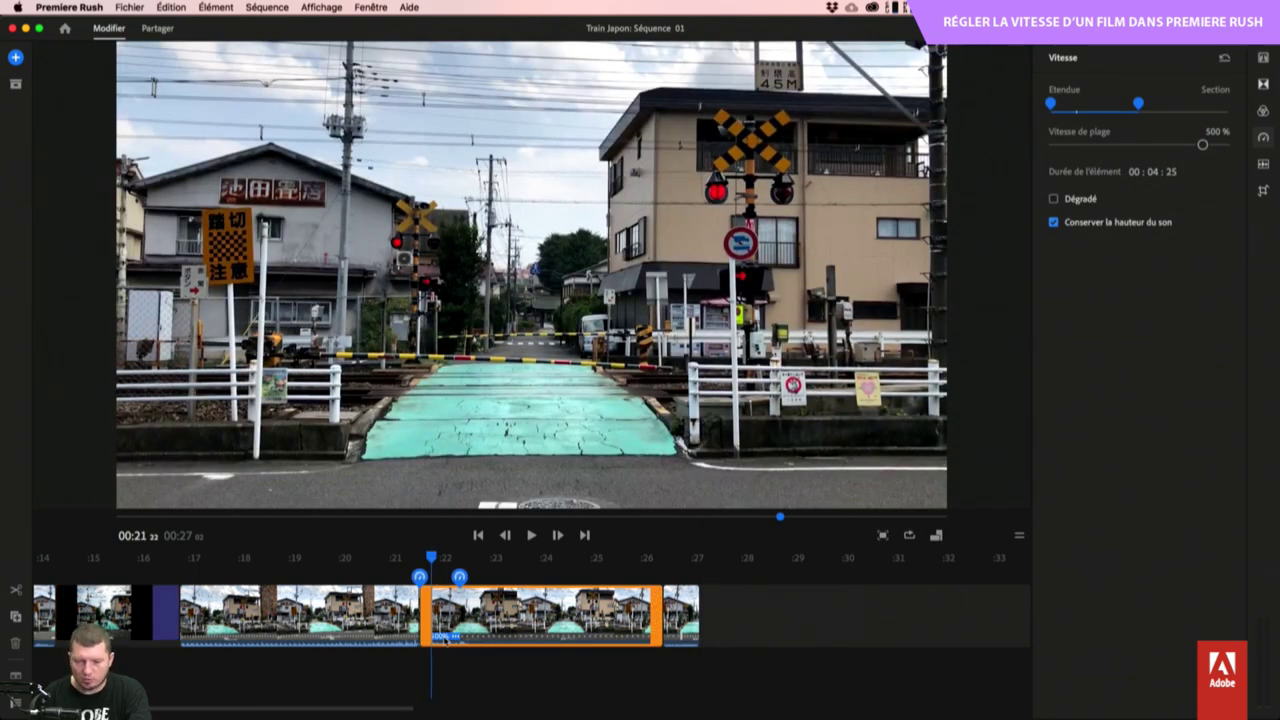
{"action": "scroll", "coordinate": [452, 643], "scroll_direction": "up", "scroll_amount": 3}
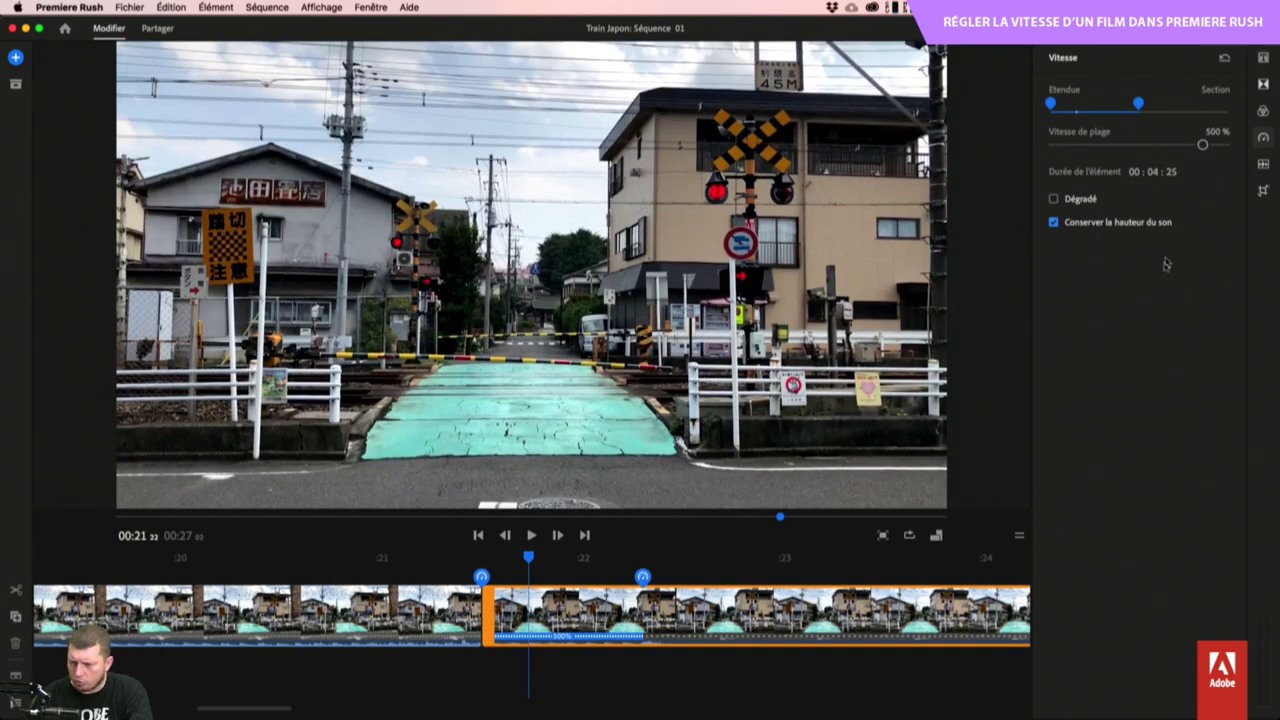
{"action": "left_click", "coordinate": [1053, 198]}
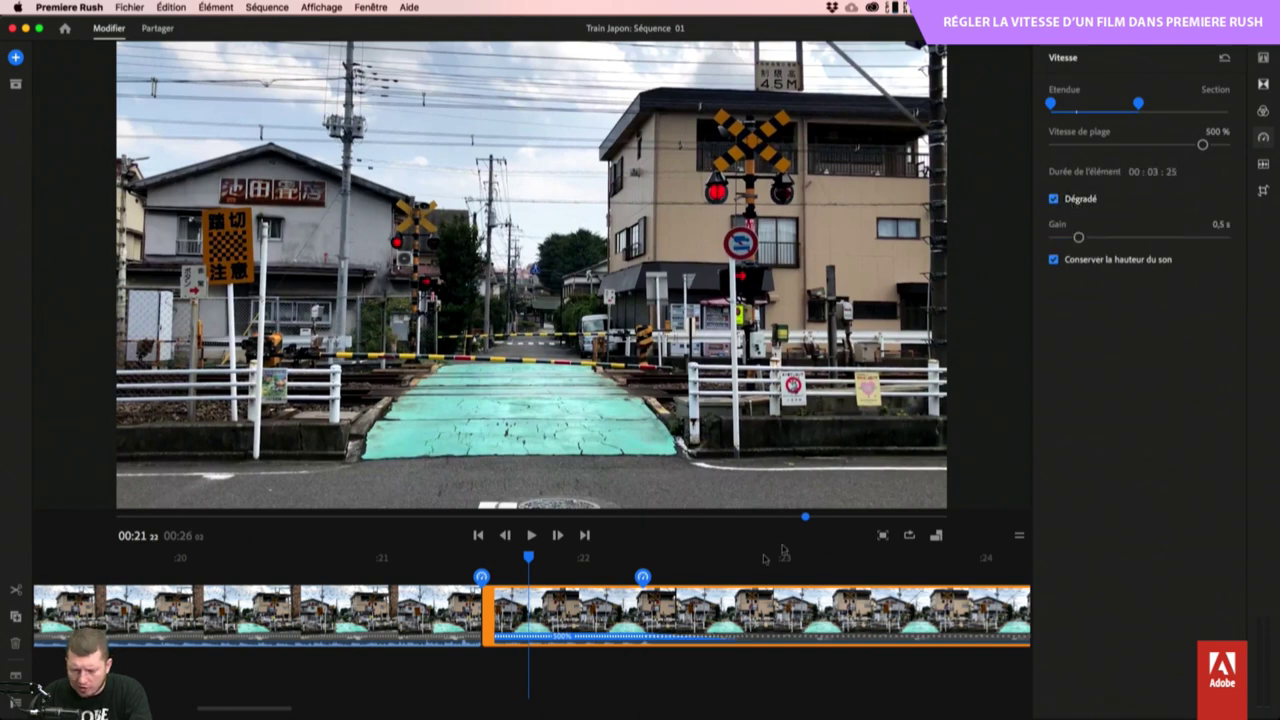
Play across the ramped clip to the end of the sequence, and play the sequence's opening.
{"action": "left_click_drag", "start_coordinate": [528, 558], "coordinate": [475, 557]}
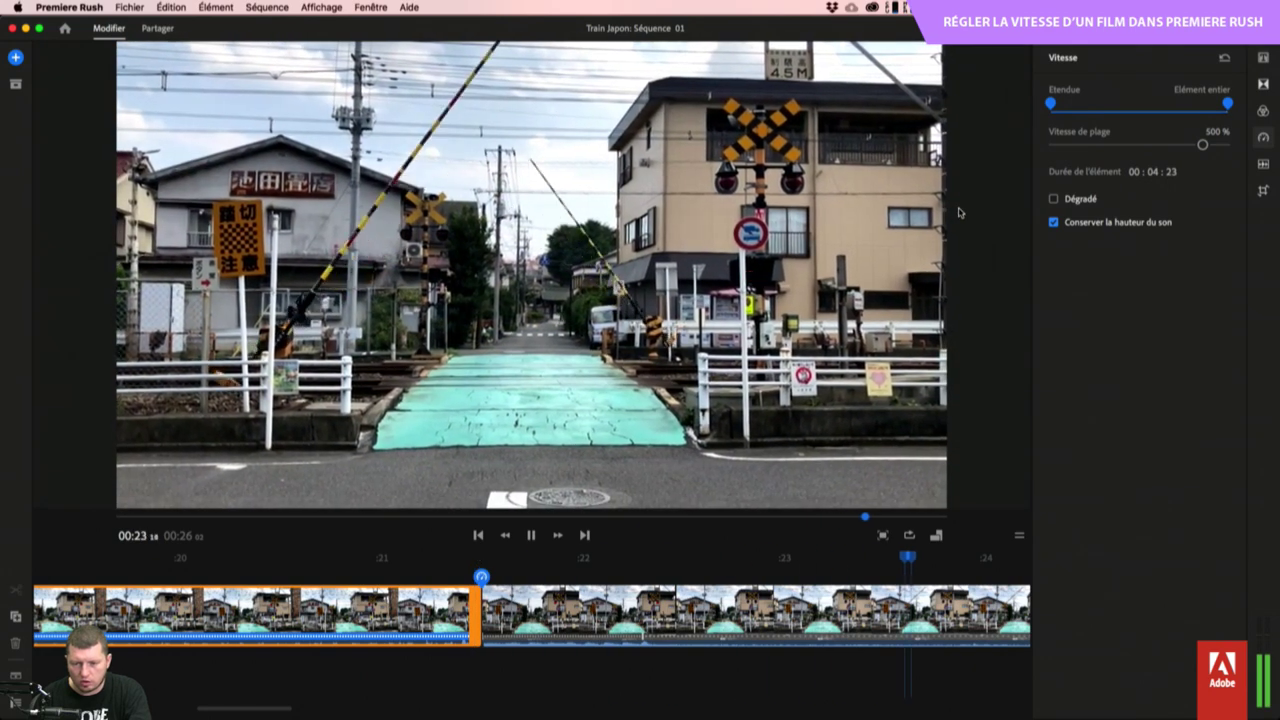
{"action": "key", "text": "space"}
{"action": "key", "text": "space"}
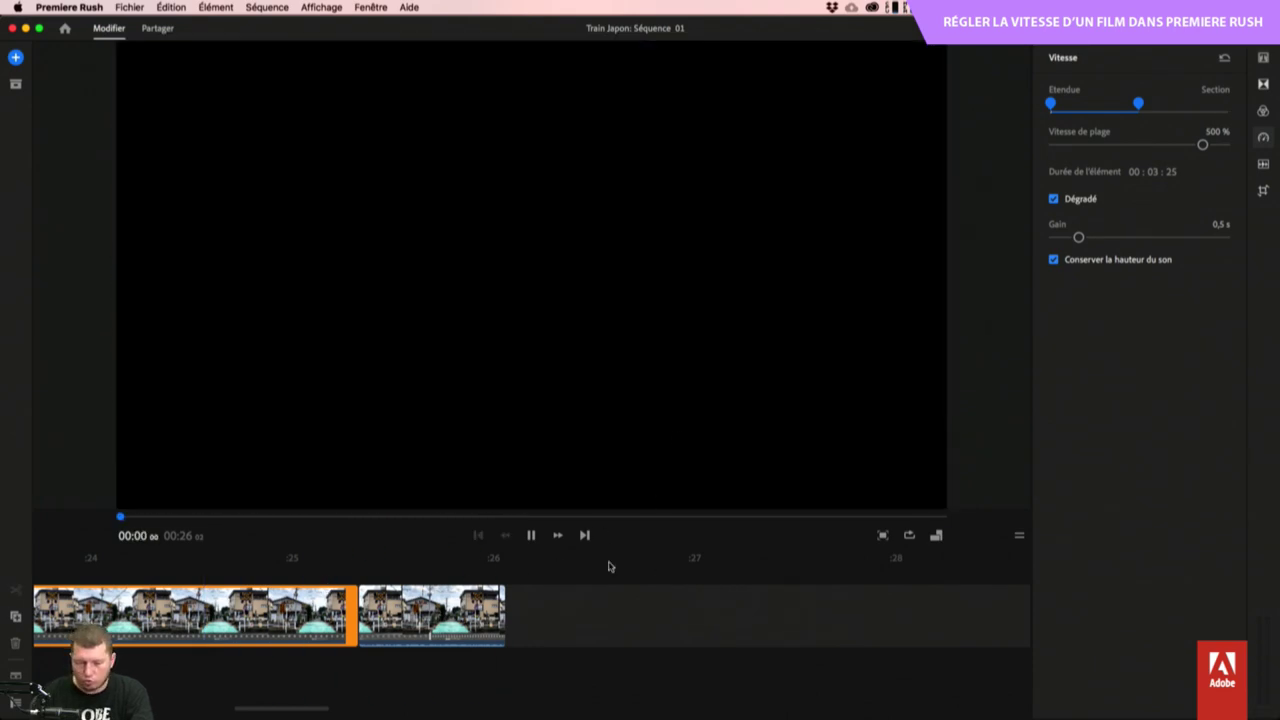
{"action": "key", "text": "space"}
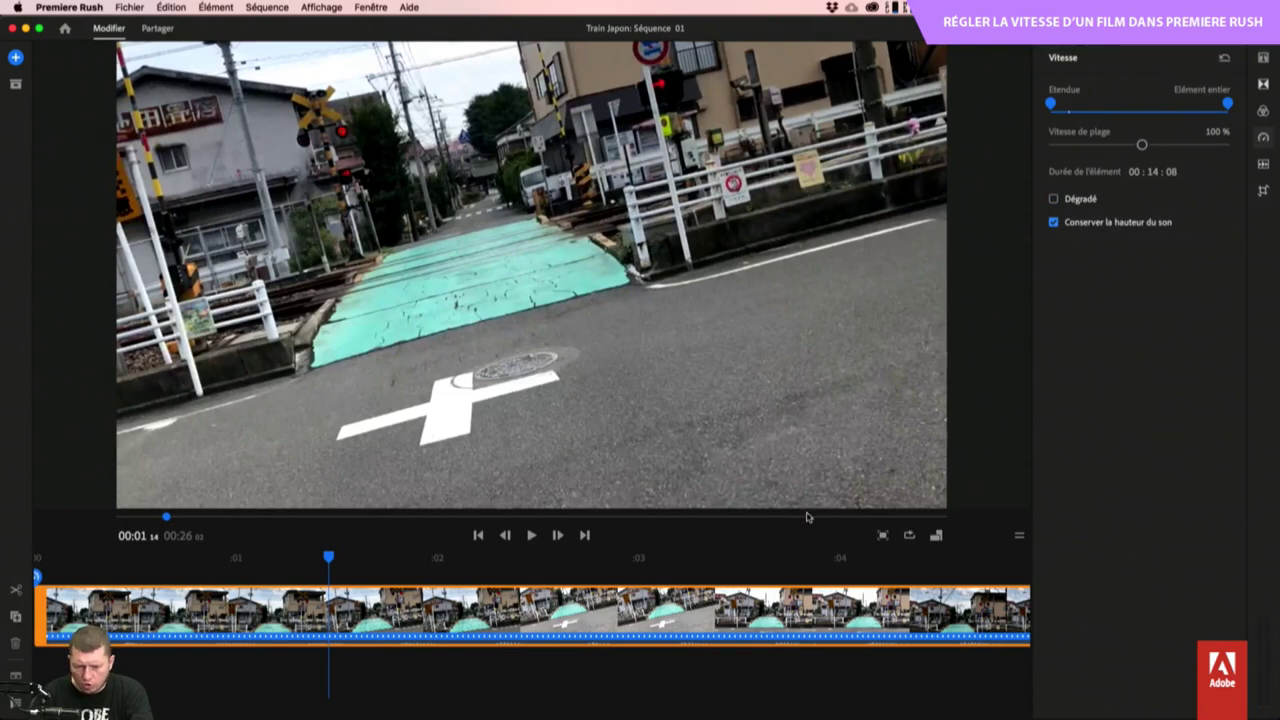
Split the first clip just before 00:03 and delete its opening piece.
{"action": "scroll", "coordinate": [598, 600], "scroll_direction": "down", "scroll_amount": 5}
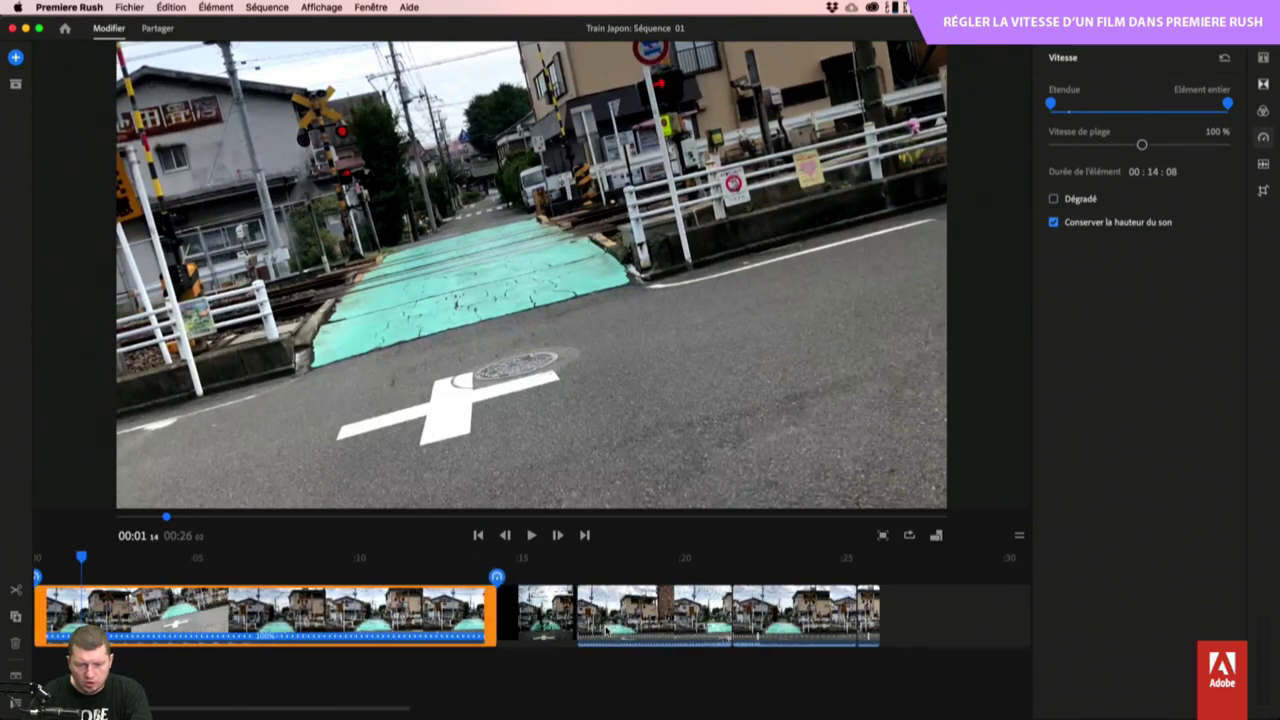
{"action": "key", "text": "space"}
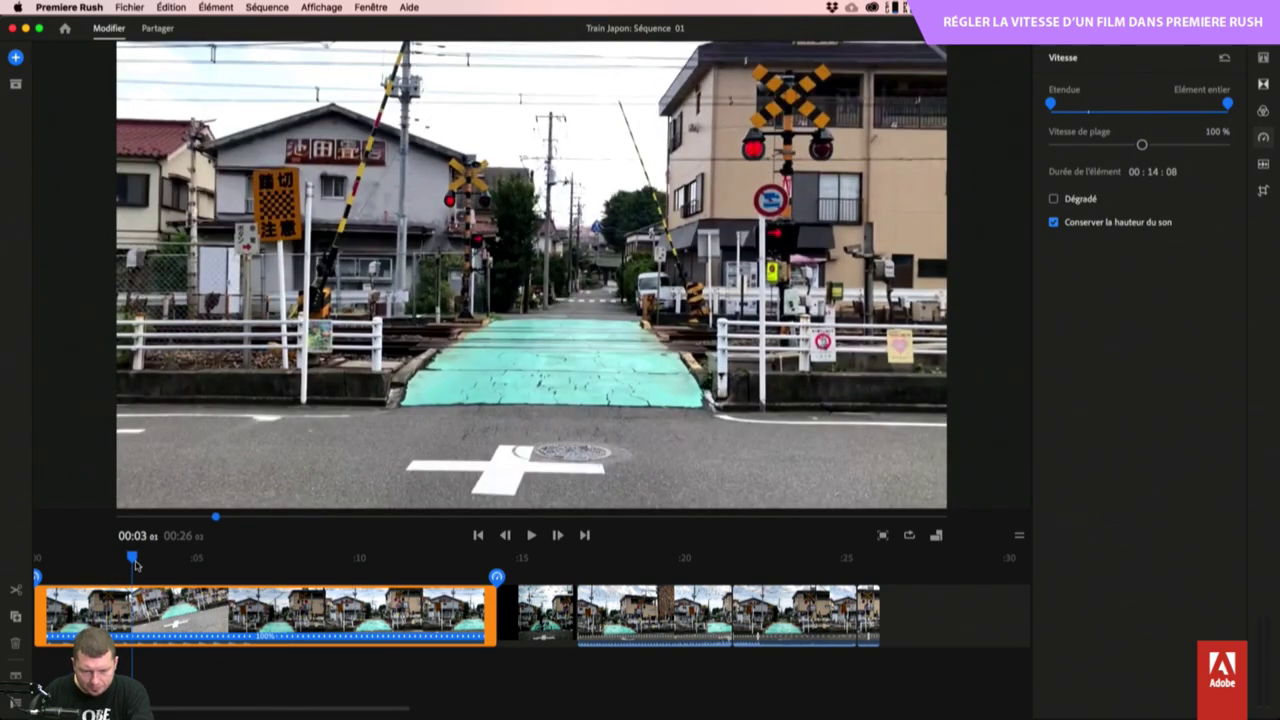
{"action": "left_click_drag", "start_coordinate": [136, 565], "coordinate": [129, 559]}
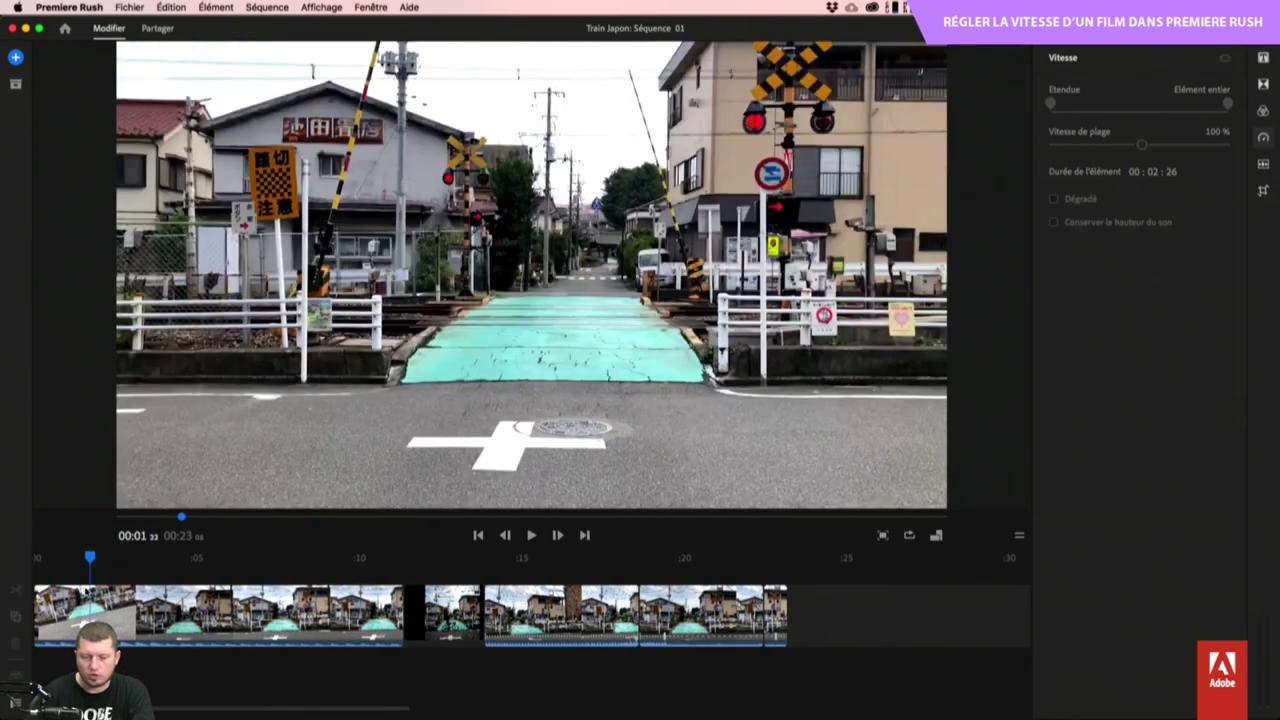
Restrict the first clip's speed range to the section from about 00:05 to its end and enable the Dégradé ramp.
{"action": "left_click_drag", "start_coordinate": [93, 551], "coordinate": [191, 566]}
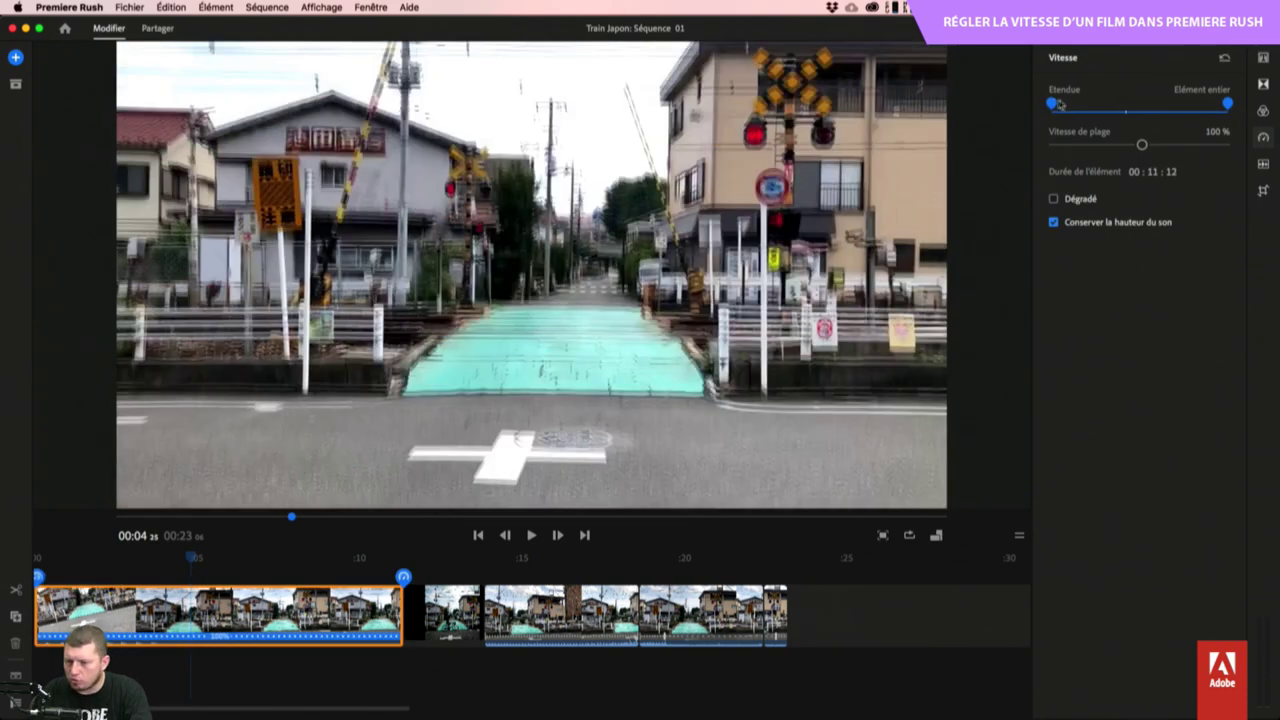
{"action": "left_click_drag", "start_coordinate": [1050, 104], "coordinate": [1126, 104]}
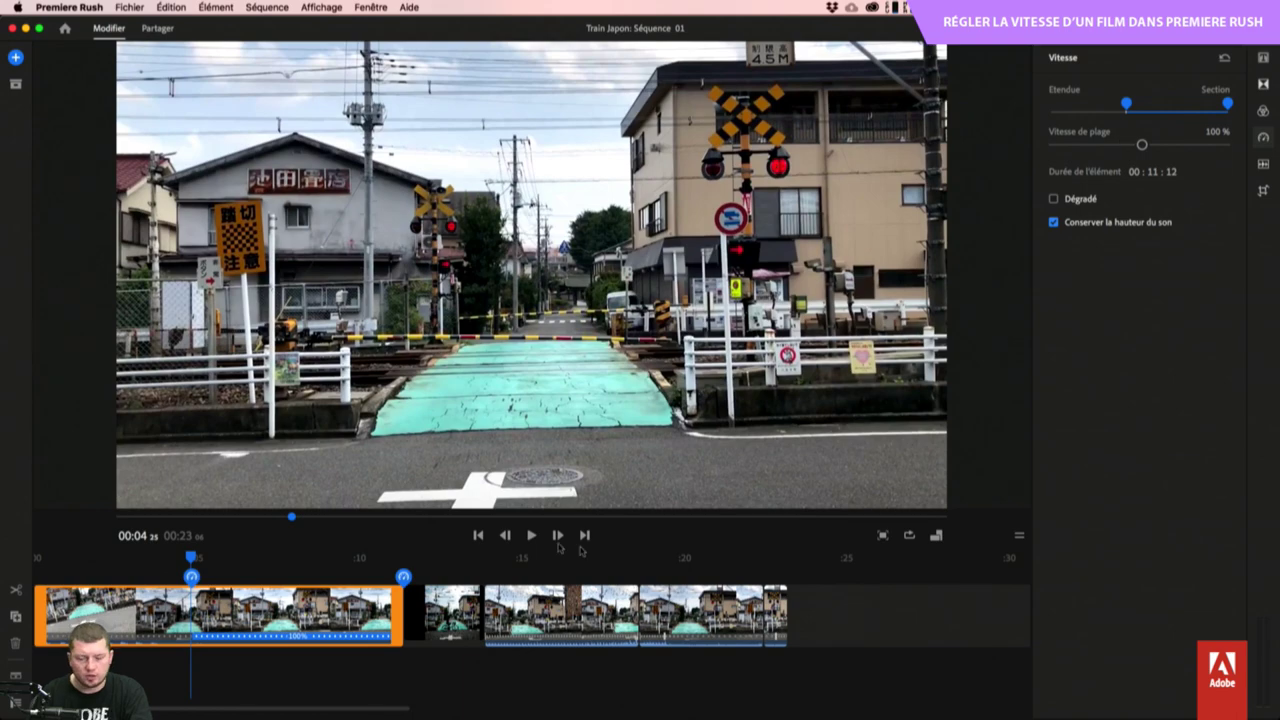
{"action": "left_click", "coordinate": [1078, 198]}
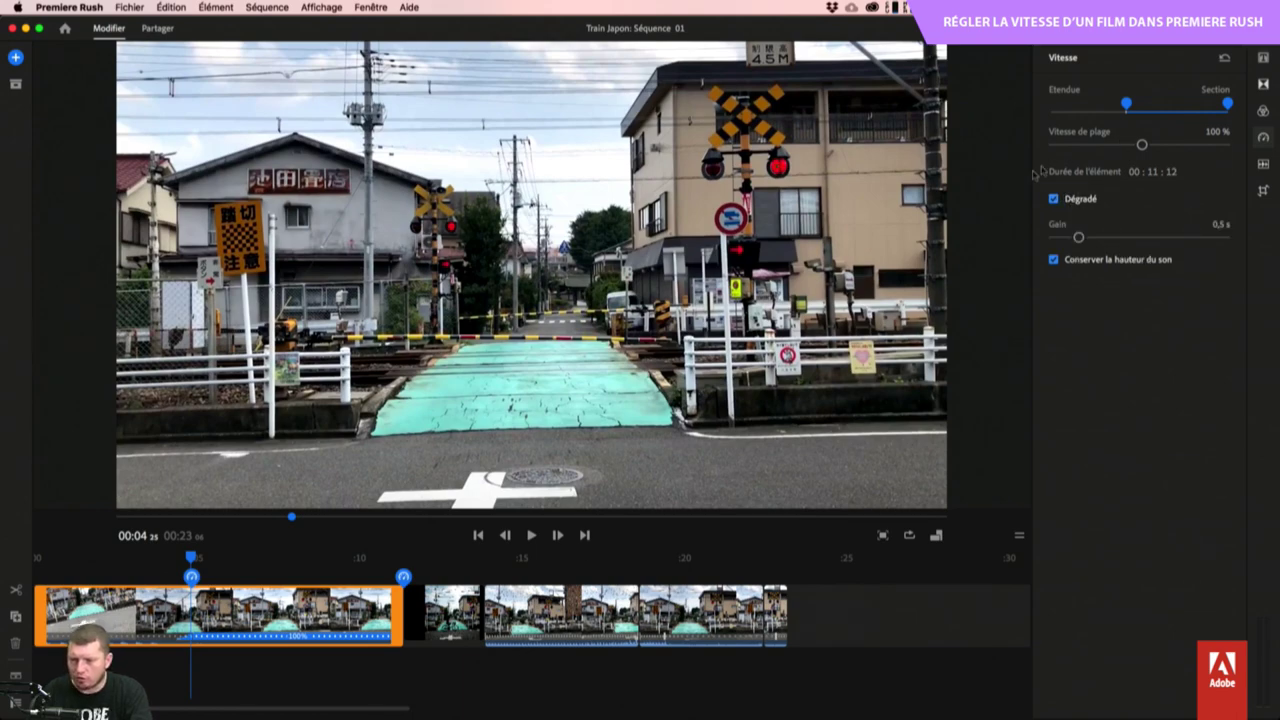
Play the first clip from the start, and set its selected section's range speed to 500 %.
{"action": "key", "text": "Home"}
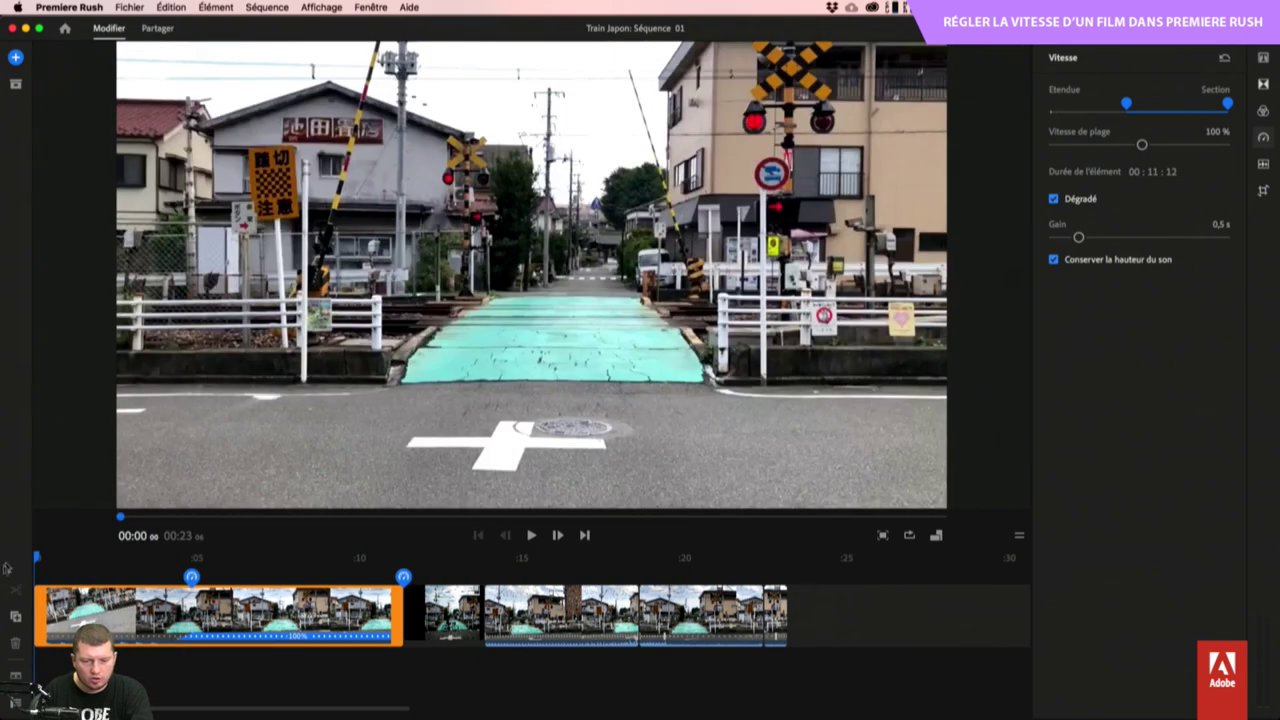
{"action": "key", "text": "space"}
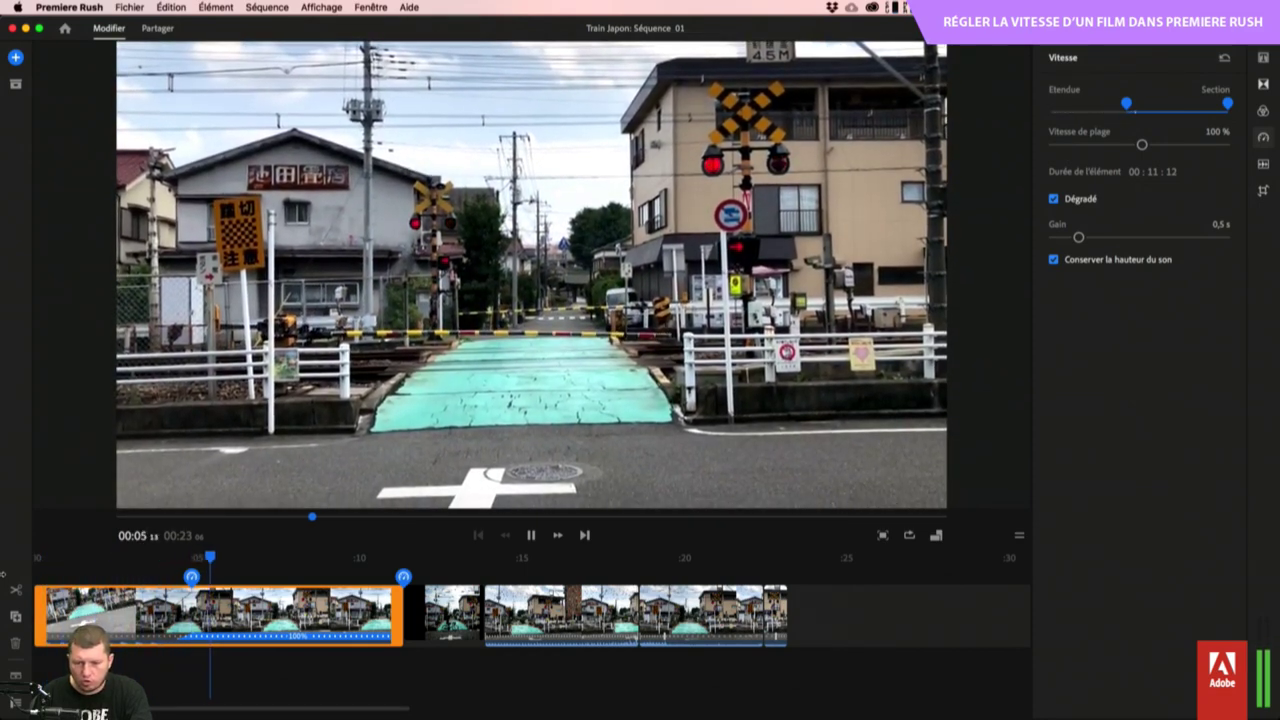
{"action": "key", "text": "space"}
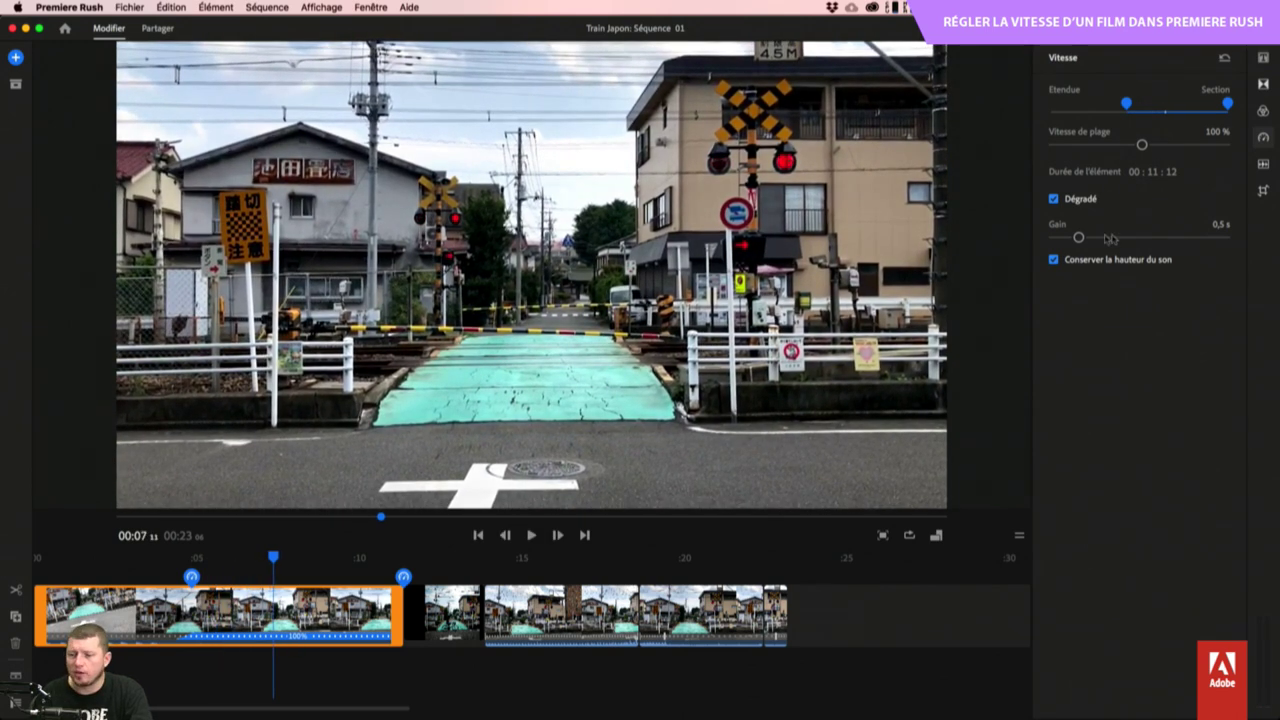
{"action": "left_click", "coordinate": [1215, 138]}
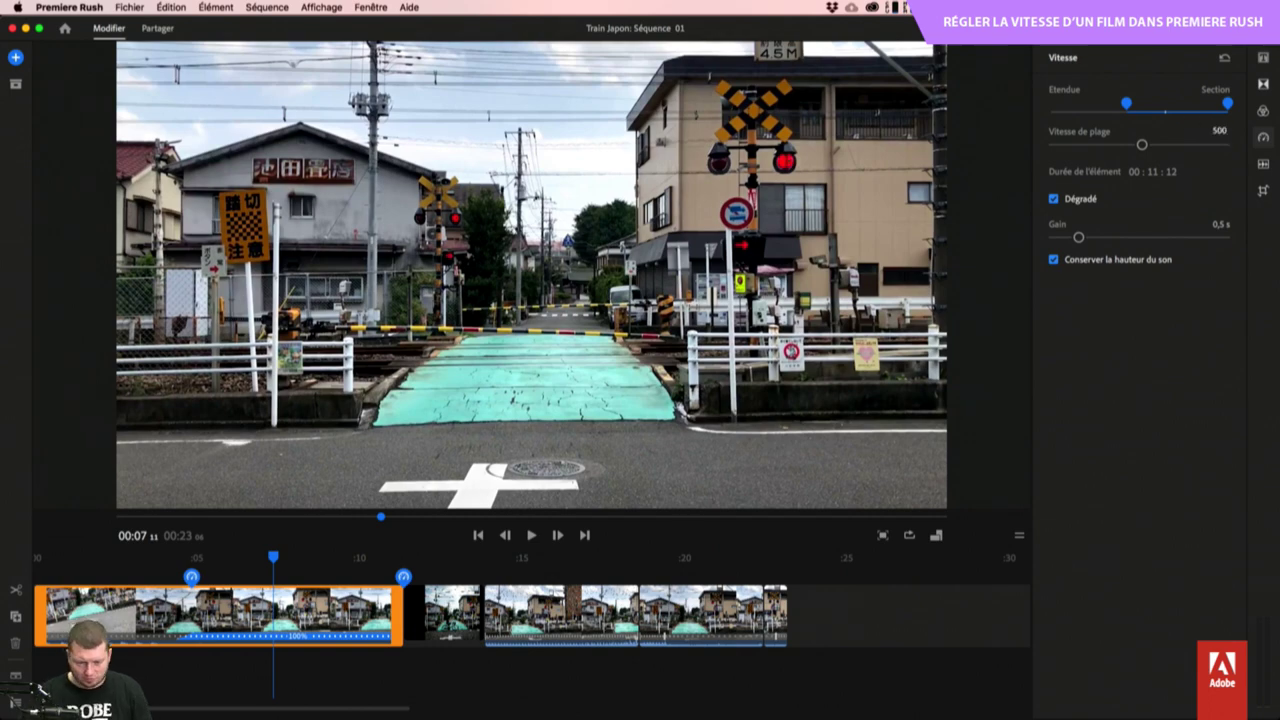
{"action": "key", "text": "Return"}
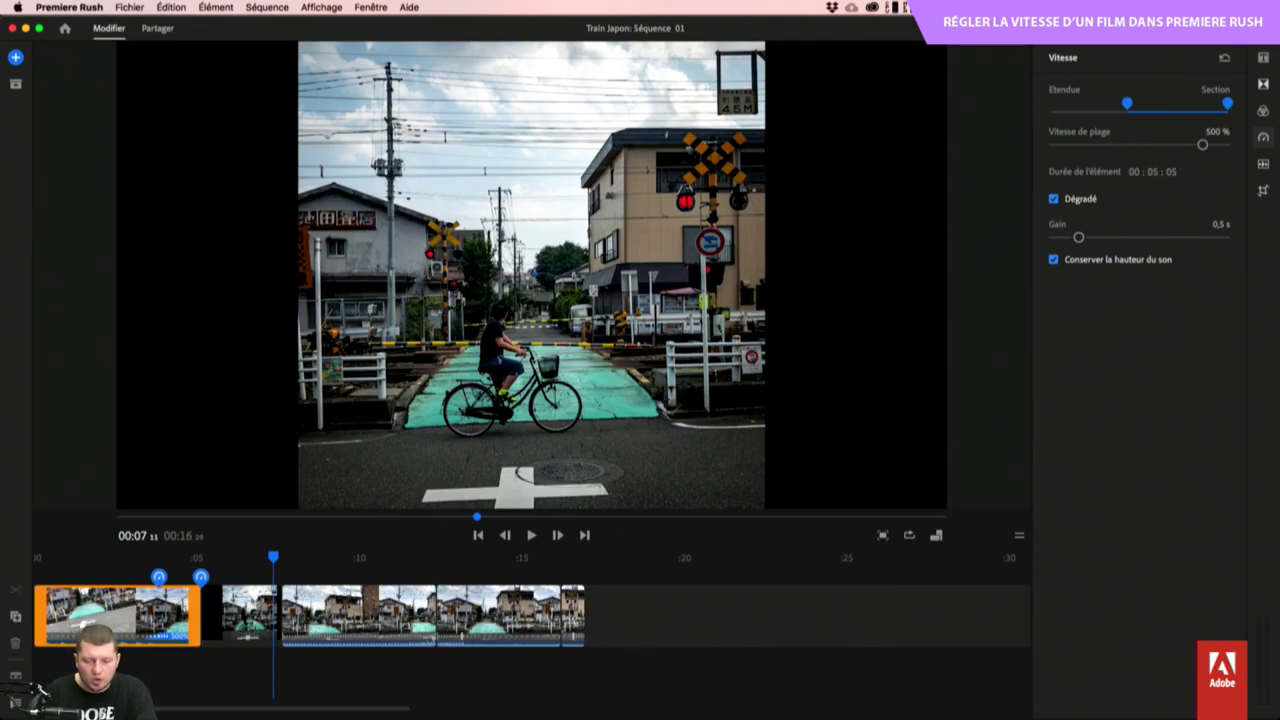
Delete the photo that follows the first clip in the sequence.
{"action": "left_click", "coordinate": [215, 605]}
{"action": "left_click_drag", "start_coordinate": [215, 605], "coordinate": [614, 609]}
{"action": "key", "text": "Delete"}
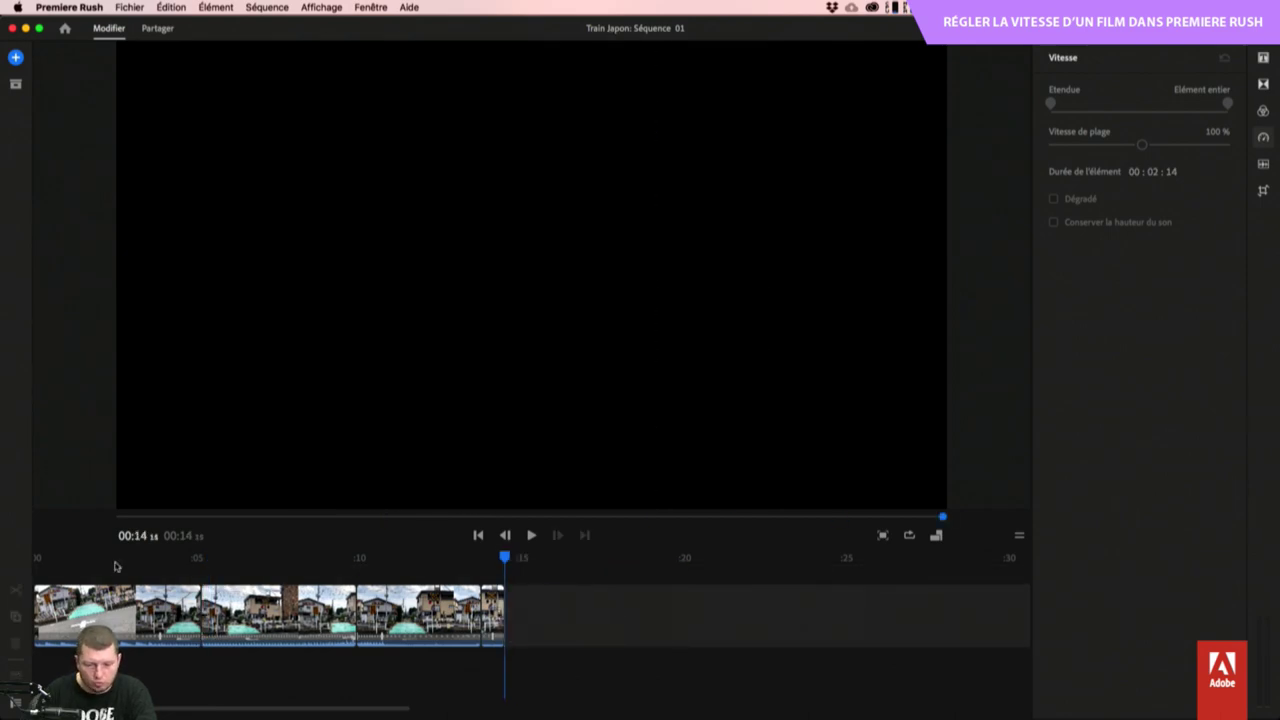
Play the shortened sequence from the beginning to review the speed changes, and stop within the second clip.
{"action": "left_click", "coordinate": [40, 558]}
{"action": "key", "text": "space"}
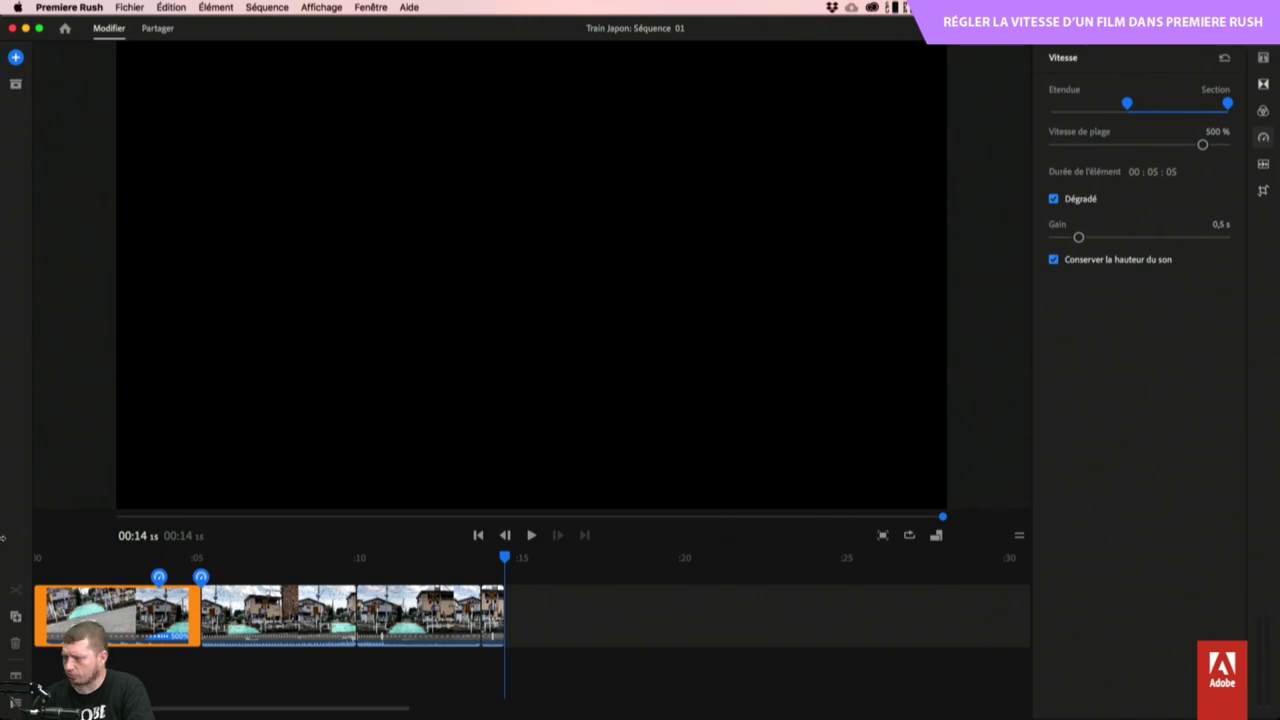
{"action": "left_click", "coordinate": [528, 537]}
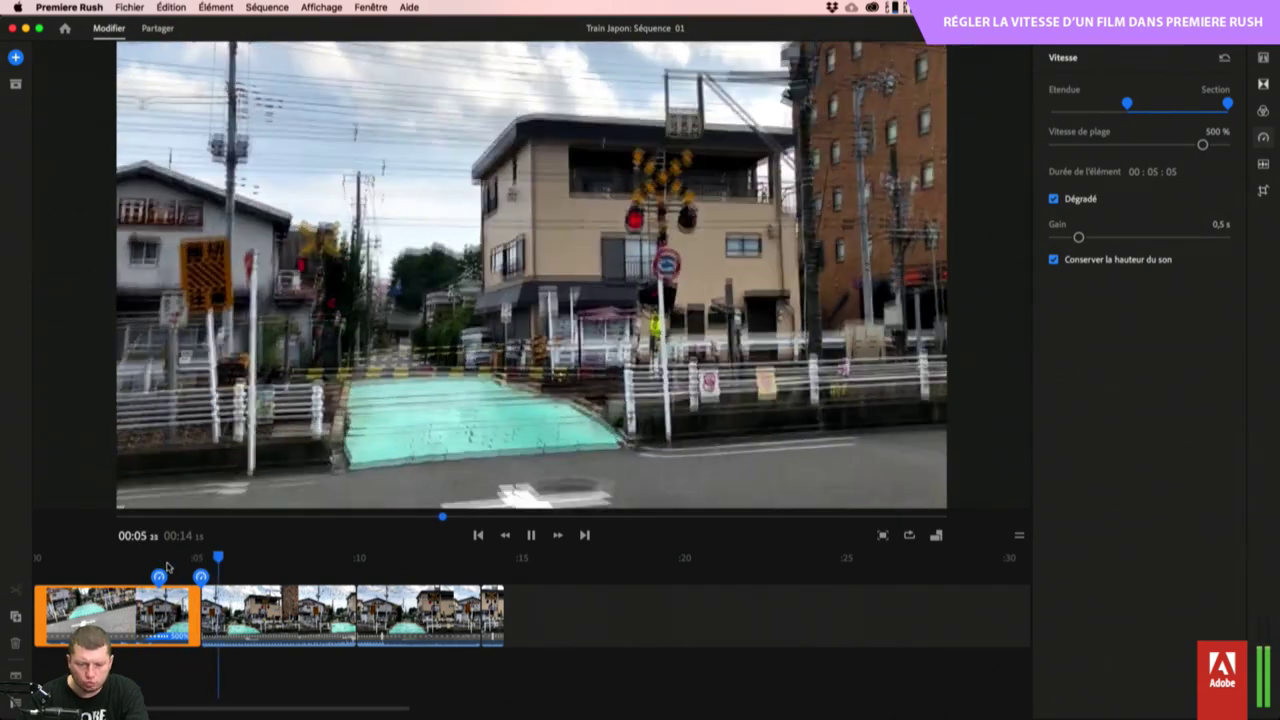
{"action": "key", "text": "space"}
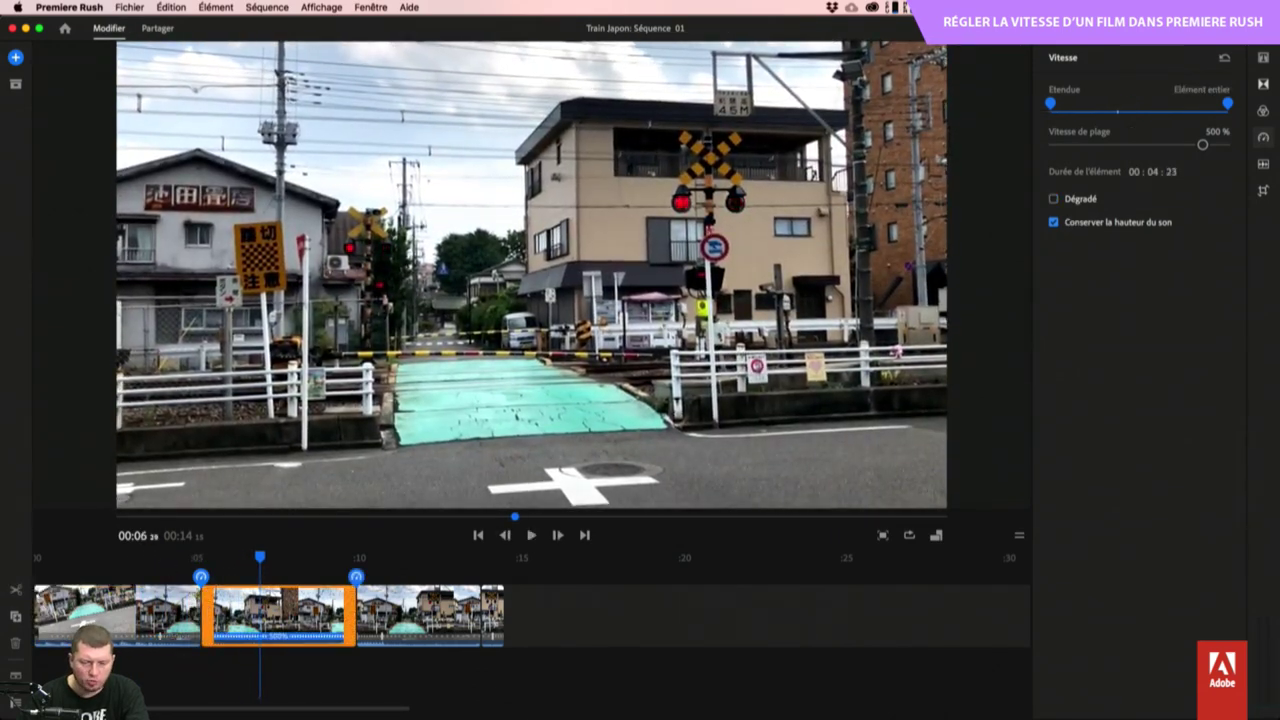
{"action": "key", "text": "super+a"}
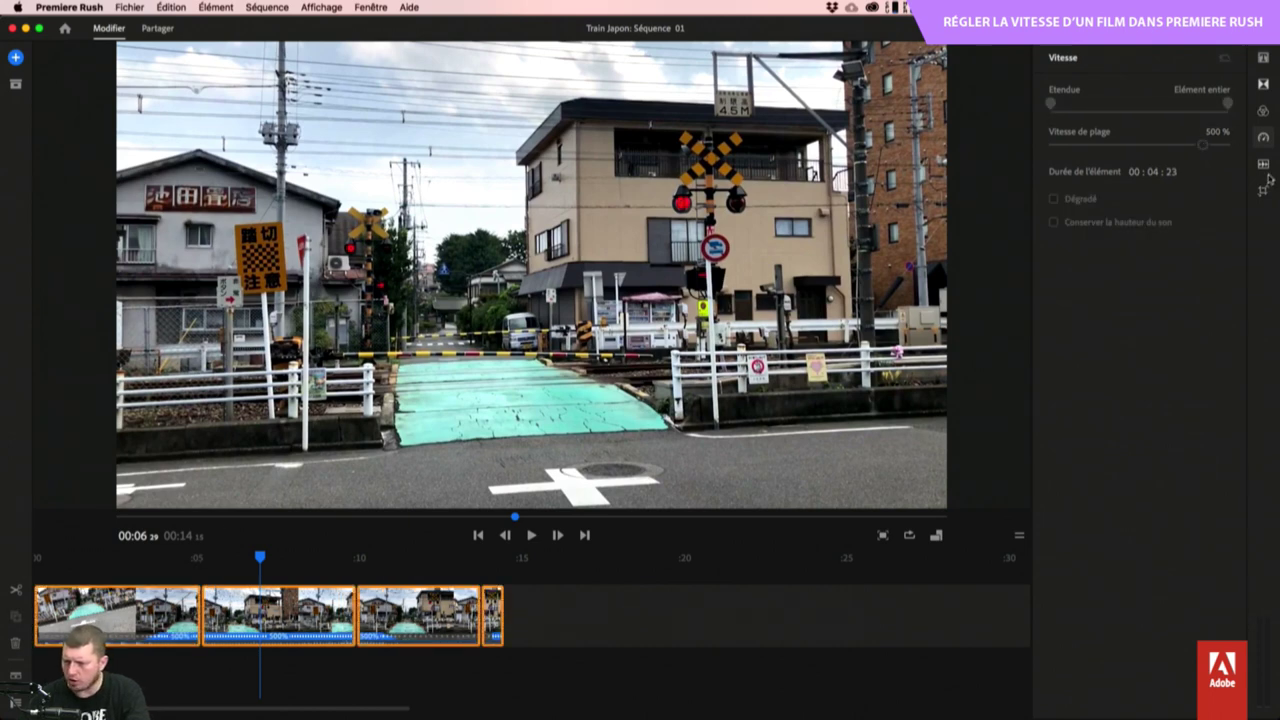
{"action": "left_click", "coordinate": [843, 633]}
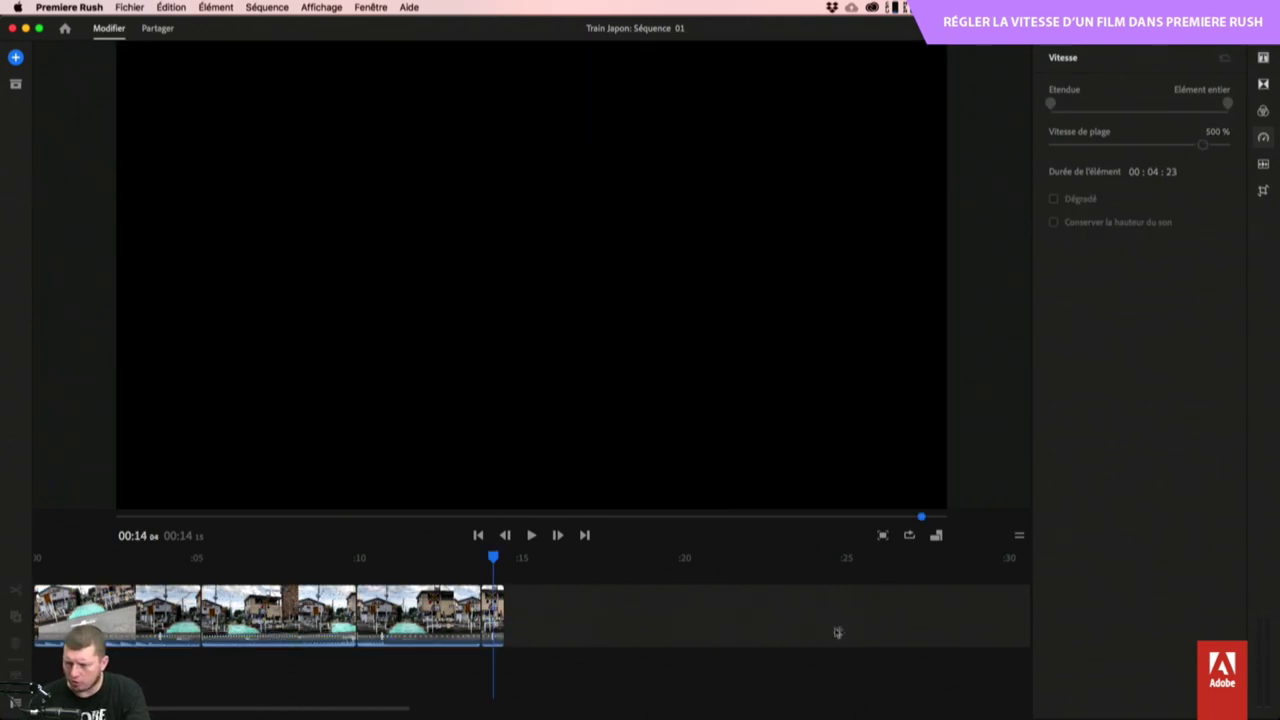
{"action": "left_click", "coordinate": [820, 625]}
Select the third clip, expand the sequence's audio tracks and show the track controls.
{"action": "left_click", "coordinate": [443, 616]}
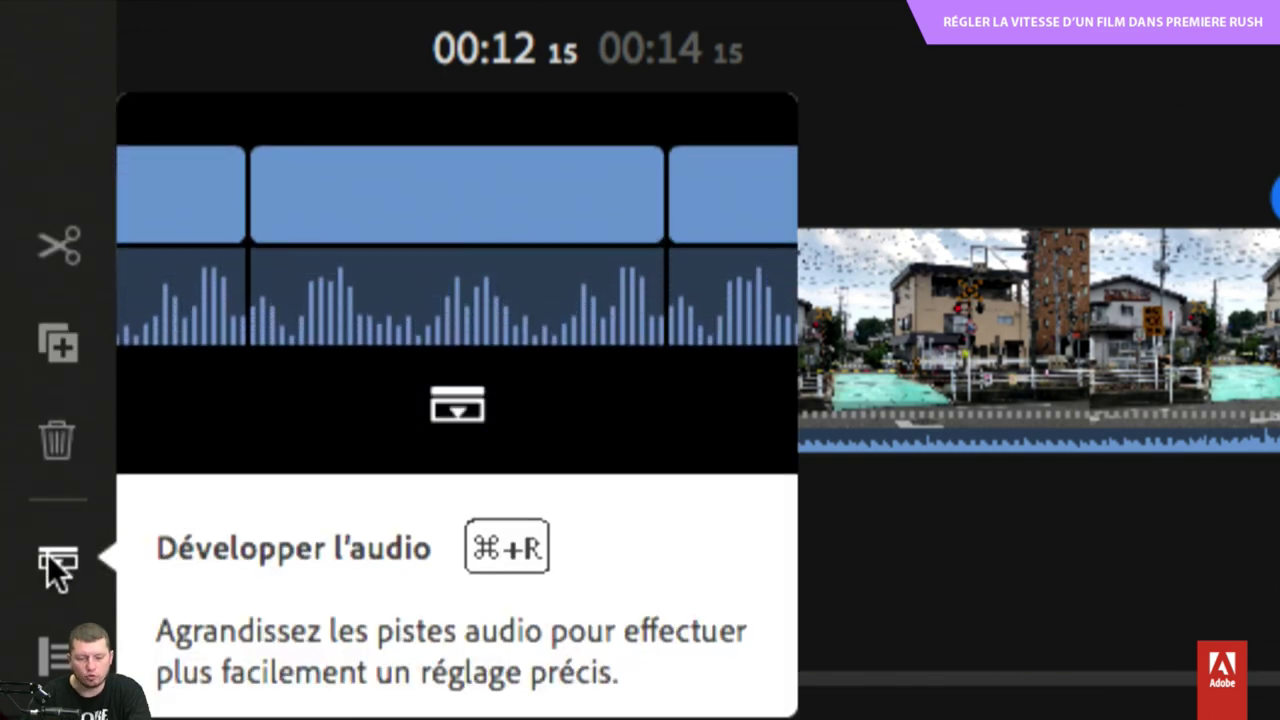
{"action": "left_click", "coordinate": [47, 553]}
{"action": "left_click", "coordinate": [47, 553]}
{"action": "left_click", "coordinate": [47, 553]}
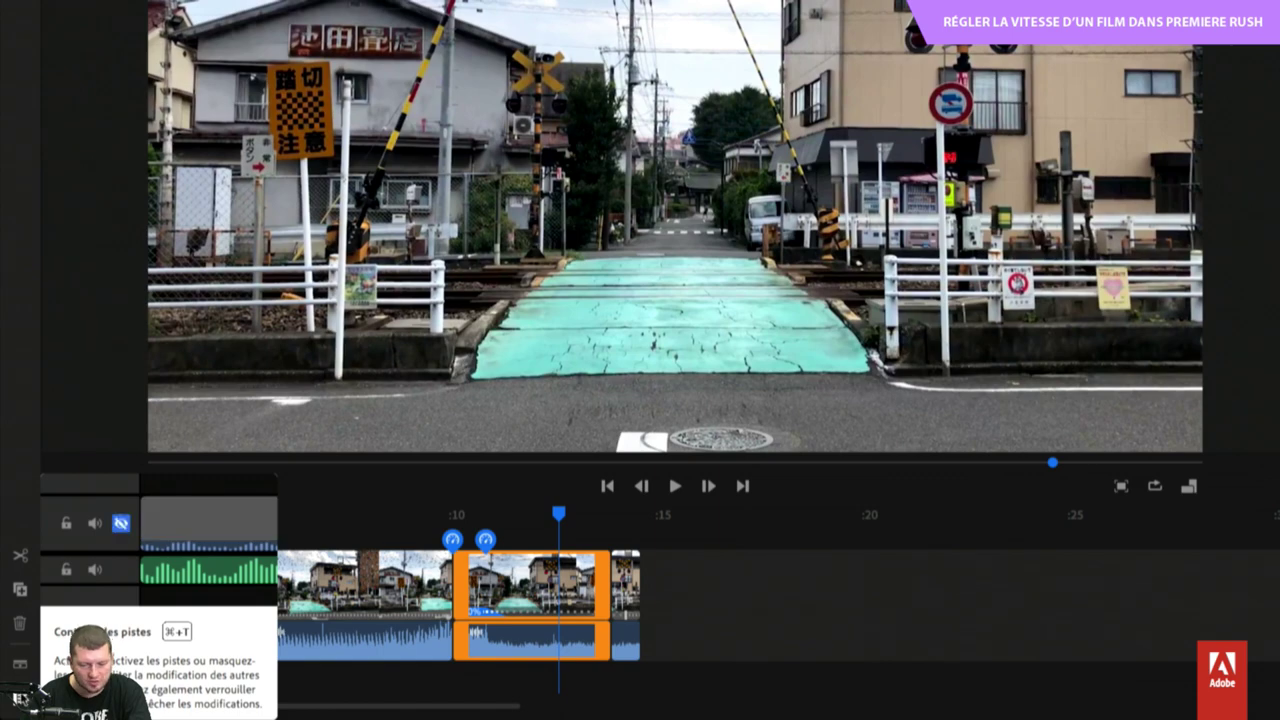
{"action": "left_click", "coordinate": [20, 663]}
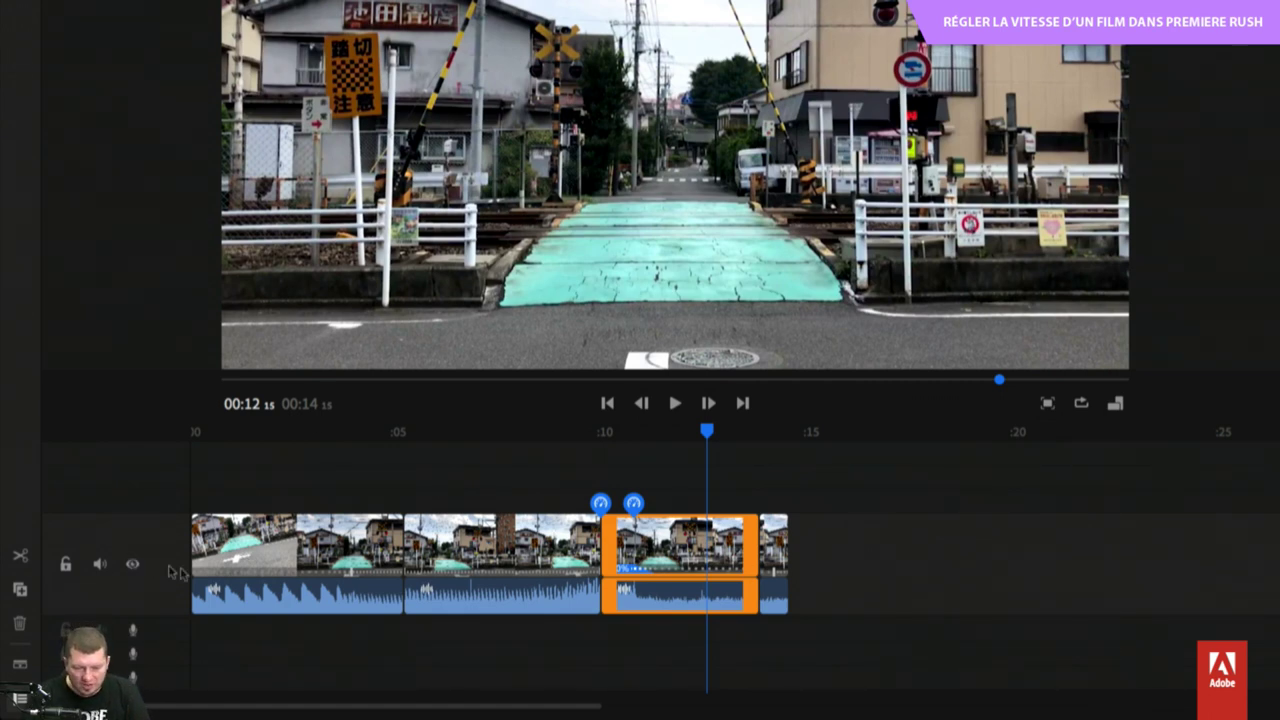
Mute the video track's audio and return the playhead to the start of the sequence.
{"action": "left_click", "coordinate": [99, 566]}
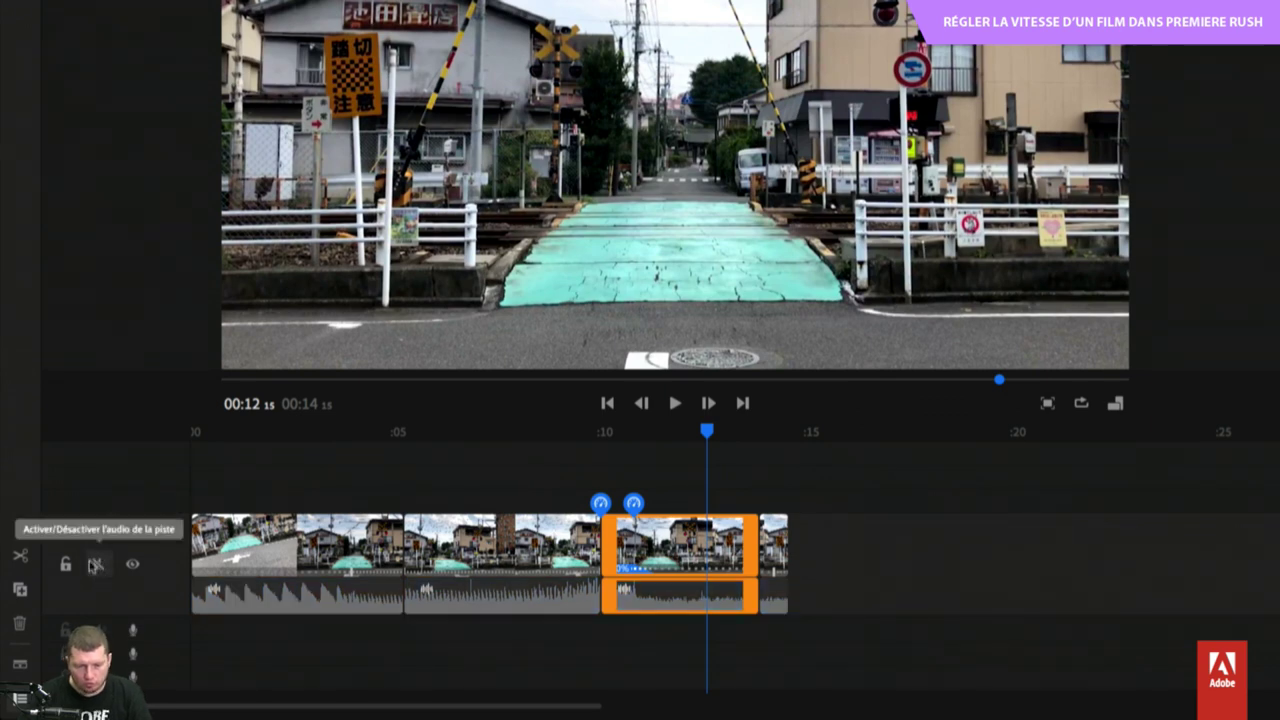
{"action": "left_click", "coordinate": [304, 448]}
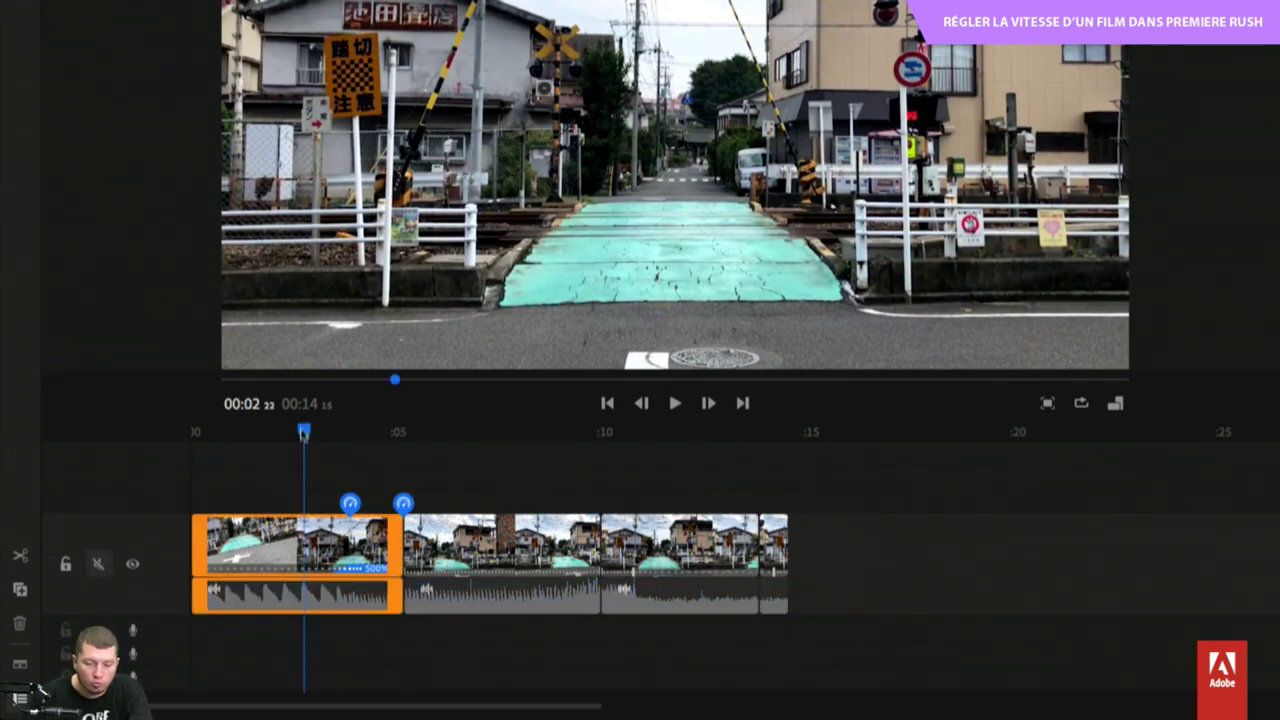
{"action": "left_click", "coordinate": [220, 434]}
{"action": "left_click_drag", "start_coordinate": [221, 434], "coordinate": [170, 441]}
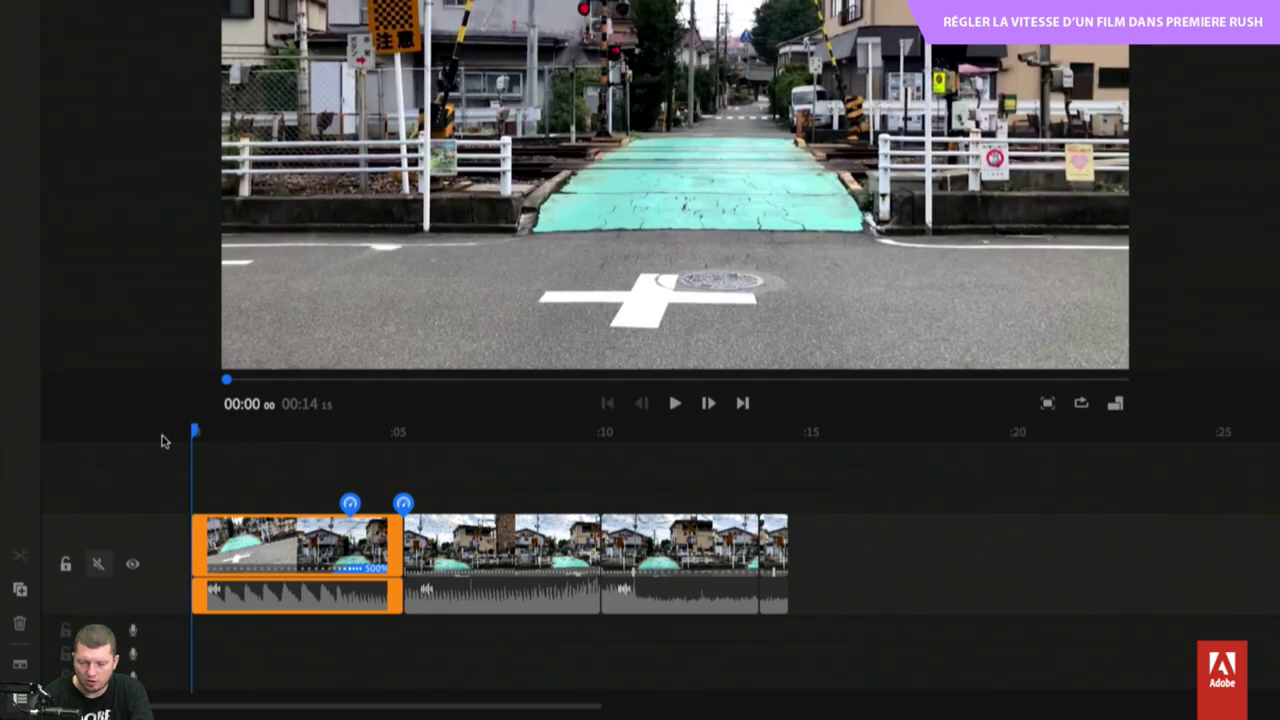
Play the whole sequence with the video track's audio turned on, and mute that audio.
{"action": "left_click", "coordinate": [98, 563]}
{"action": "key", "text": "space"}
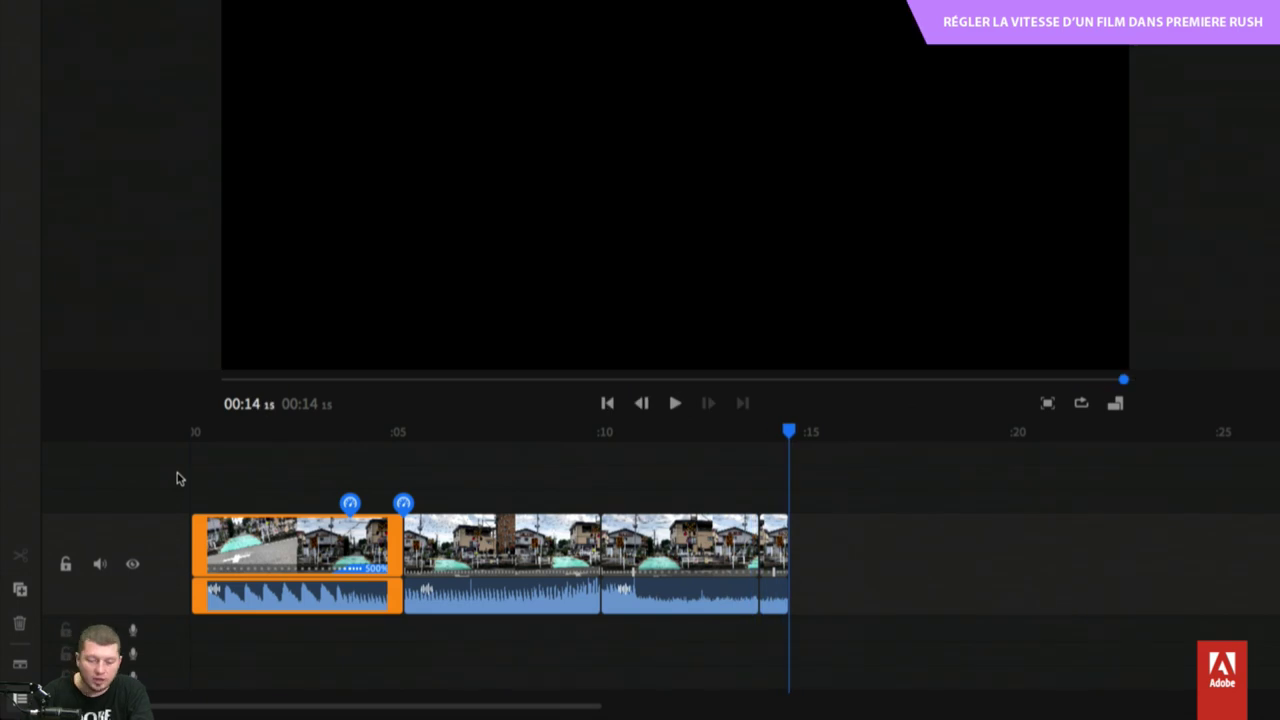
{"action": "left_click", "coordinate": [98, 563]}
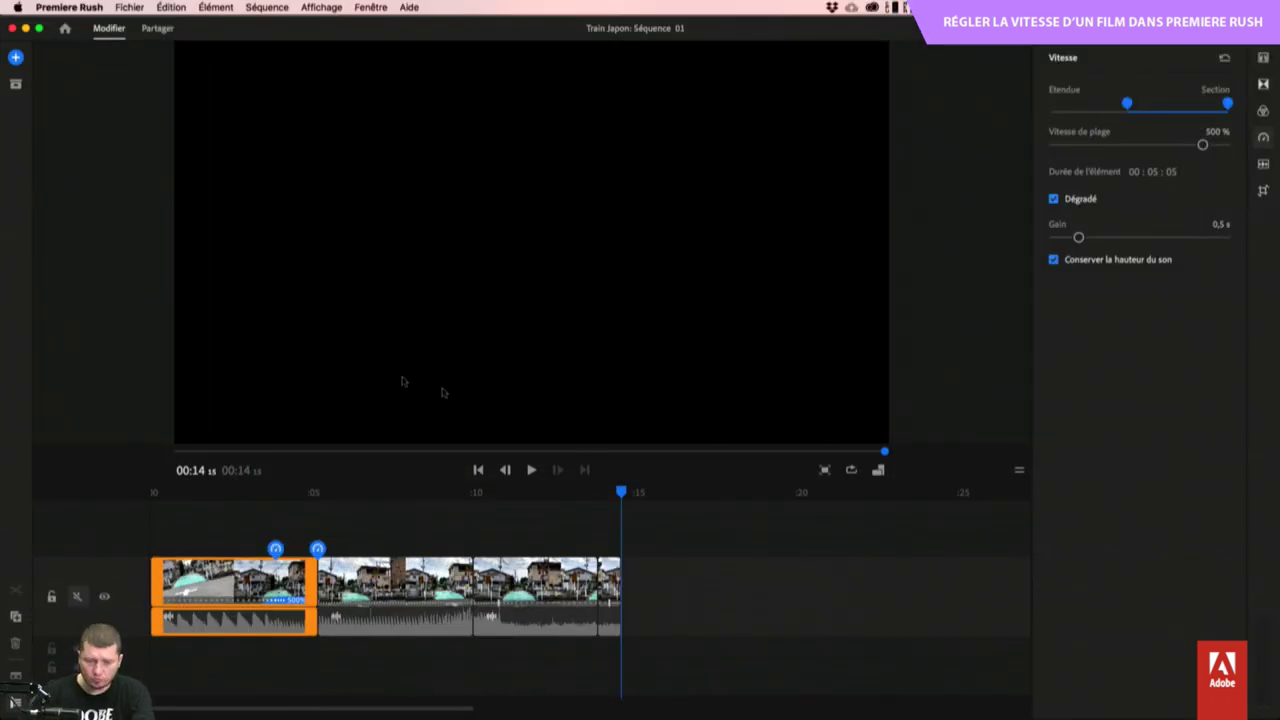
Browse the media sources to Sample Media and select the Dreamland audio file.
{"action": "left_click", "coordinate": [15, 57]}
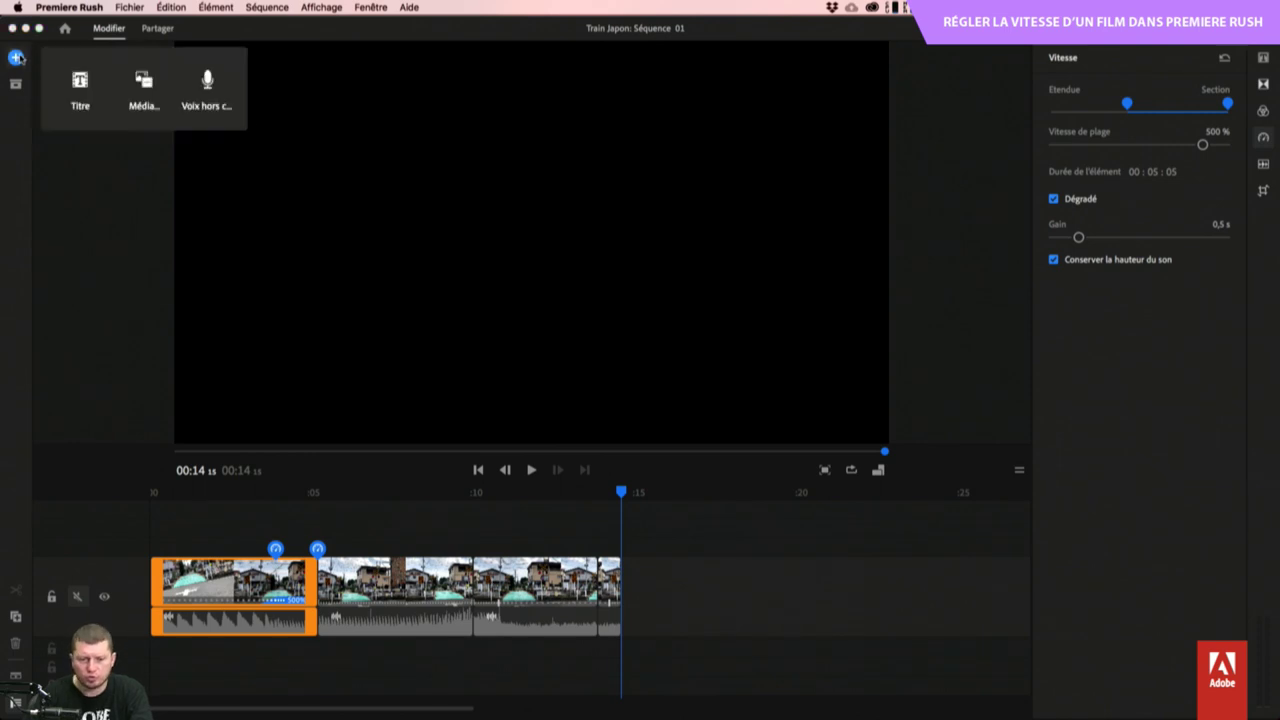
{"action": "left_click", "coordinate": [144, 90]}
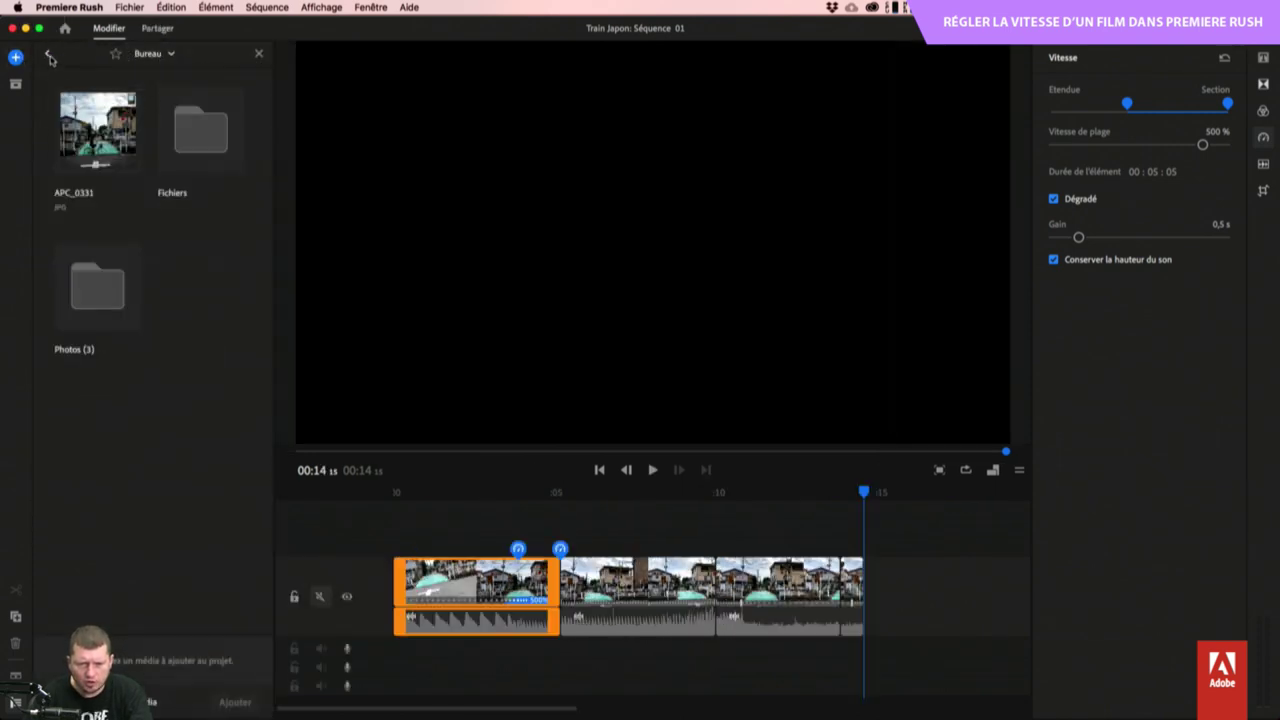
{"action": "left_click", "coordinate": [48, 54]}
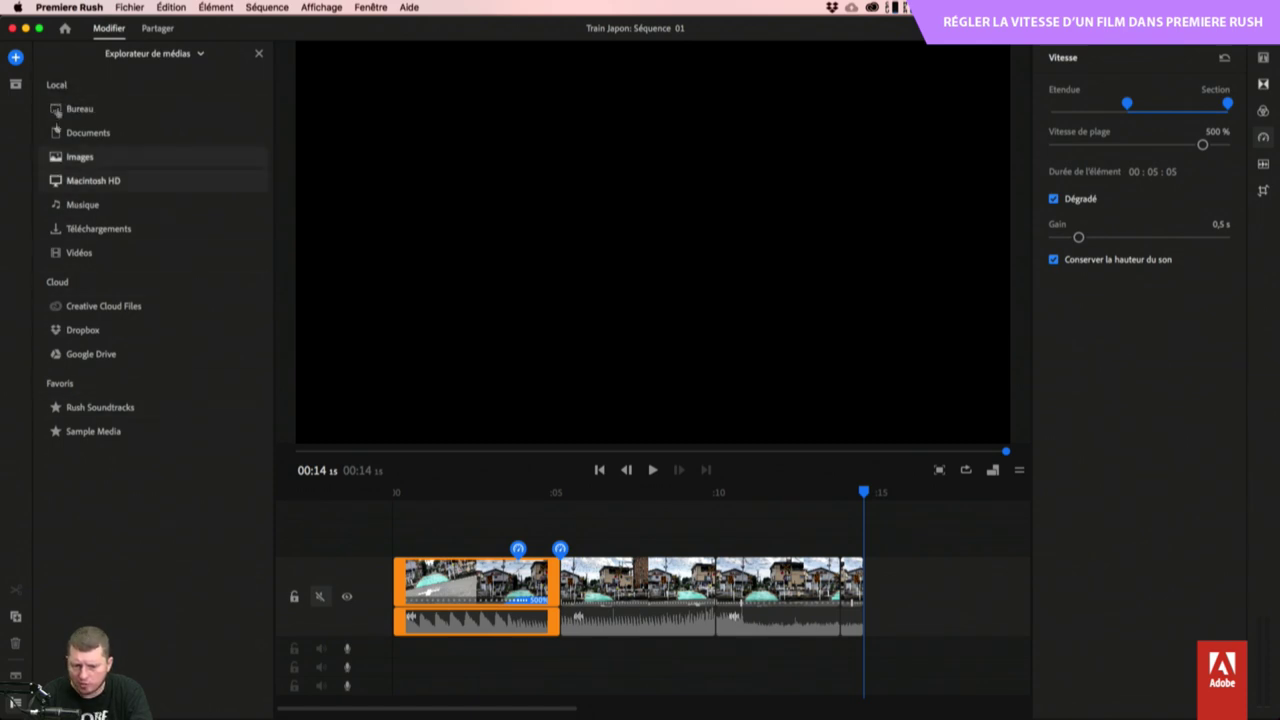
{"action": "left_click", "coordinate": [118, 433]}
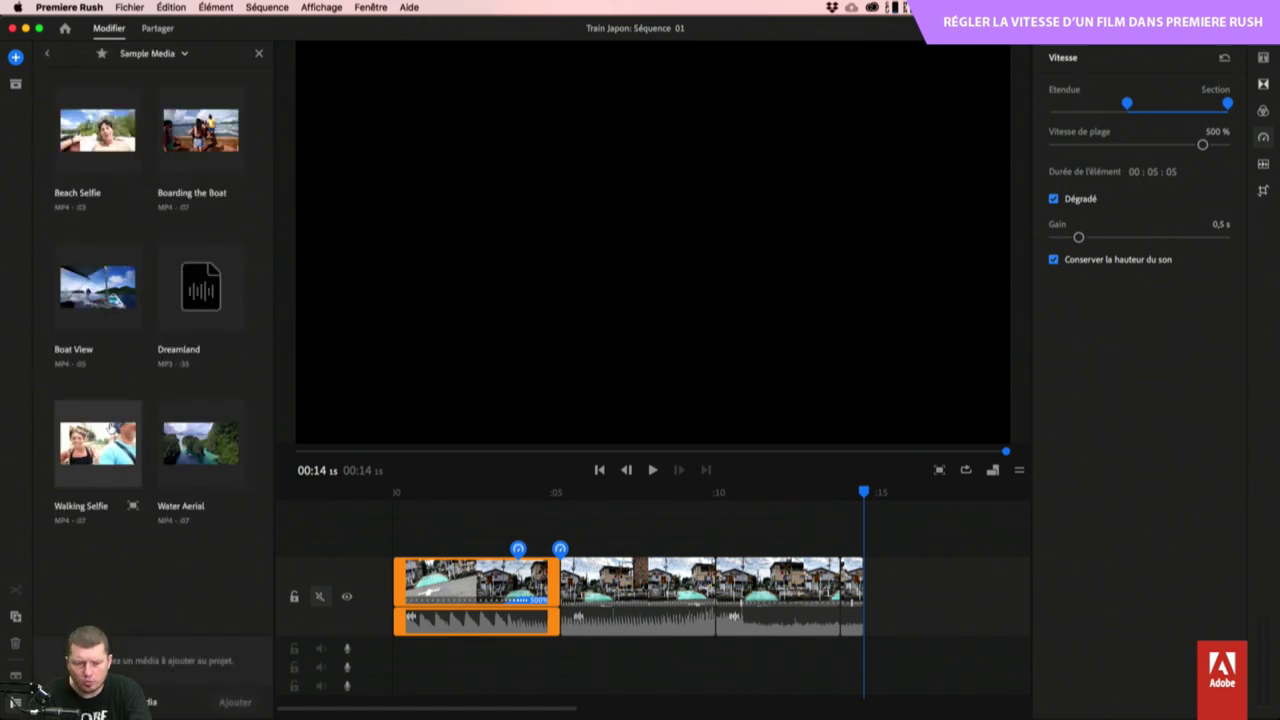
{"action": "left_click", "coordinate": [211, 292]}
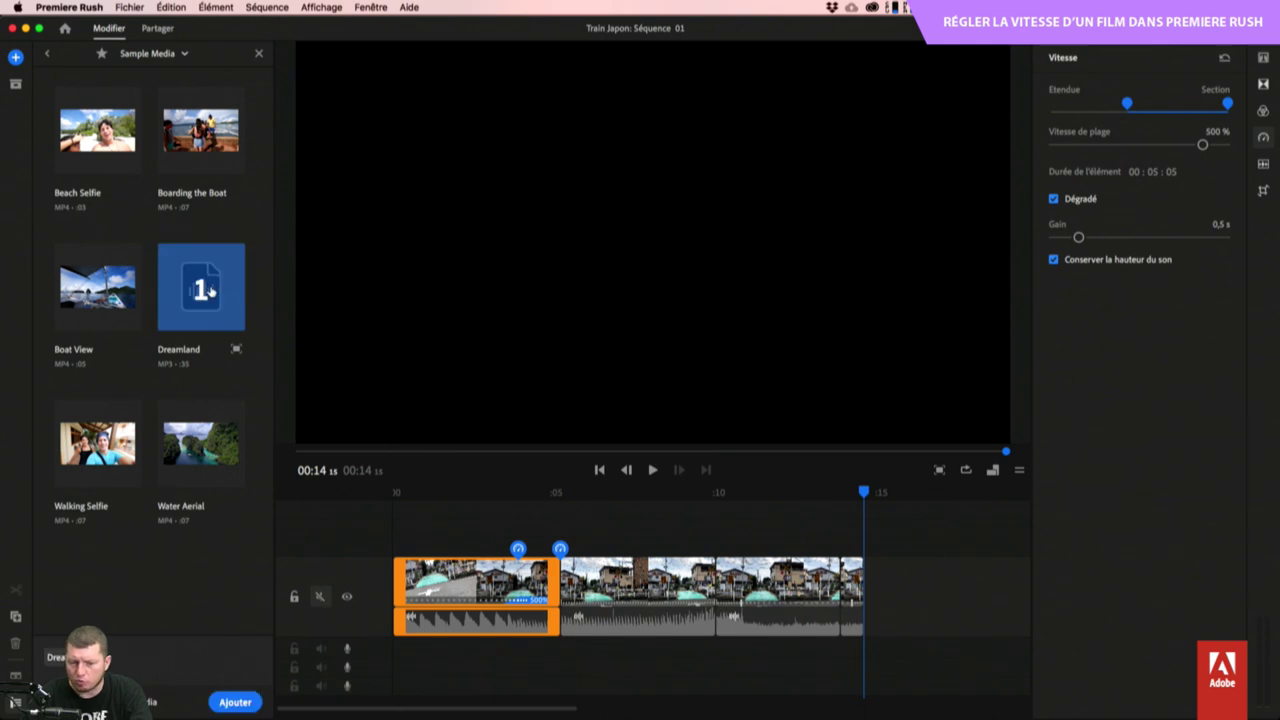
Add the Dreamland music to the sequence and align its audio clip with the start of the video.
{"action": "left_click", "coordinate": [235, 702]}
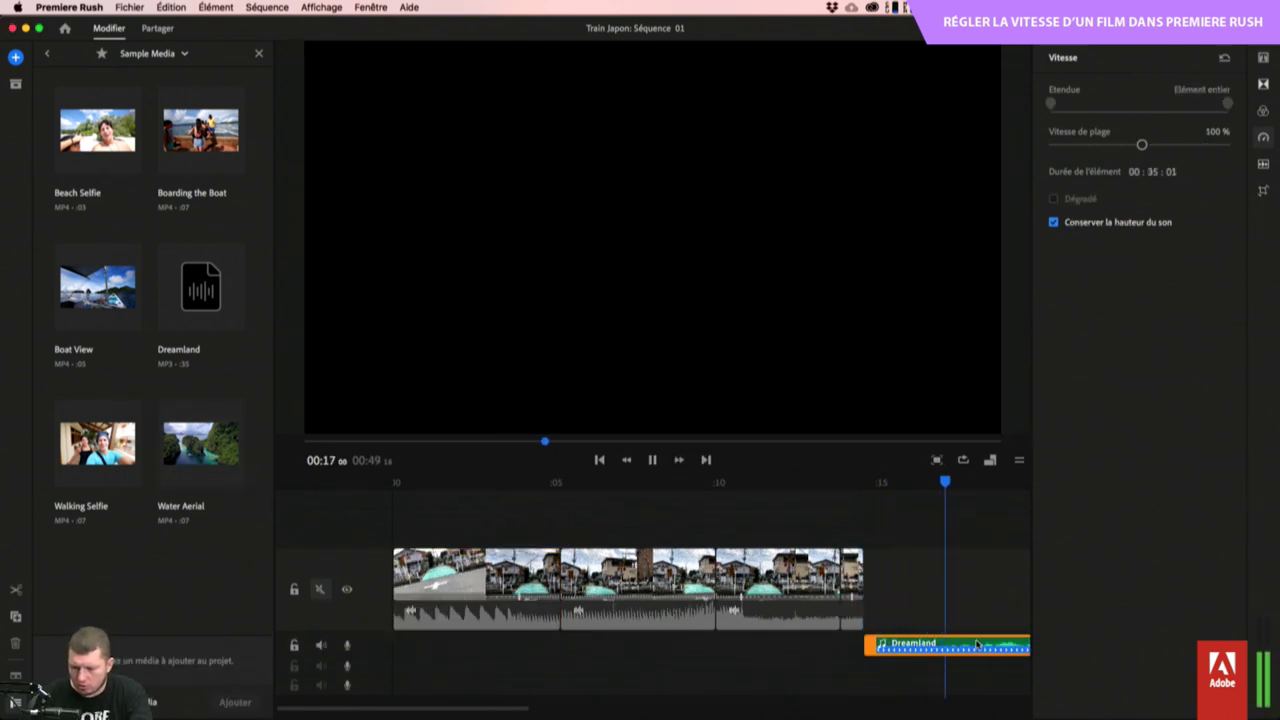
{"action": "left_click_drag", "start_coordinate": [987, 647], "coordinate": [472, 650]}
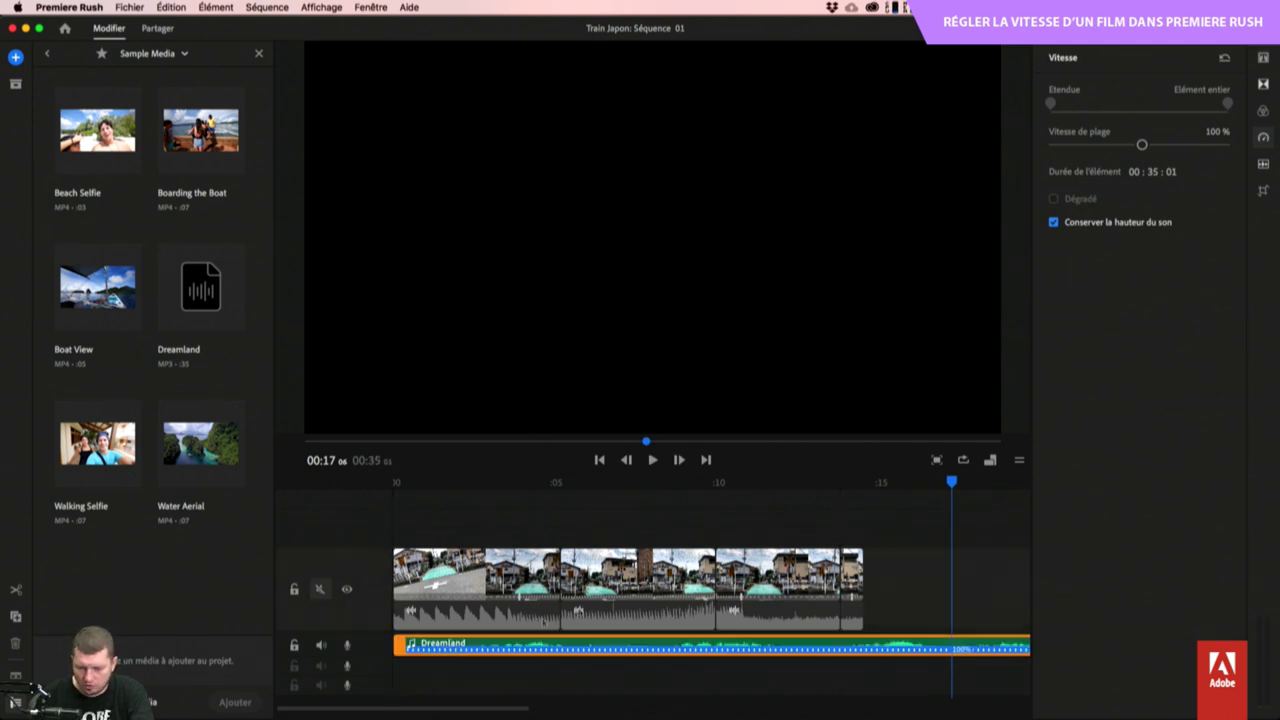
Split the Dreamland audio at the end of the video and delete the excess part.
{"action": "mouse_move", "coordinate": [840, 489]}
{"action": "left_mouse_down"}
{"action": "mouse_move", "coordinate": [879, 483]}
{"action": "mouse_move", "coordinate": [749, 484]}
{"action": "mouse_move", "coordinate": [713, 503]}
{"action": "mouse_move", "coordinate": [862, 494]}
{"action": "left_mouse_up"}
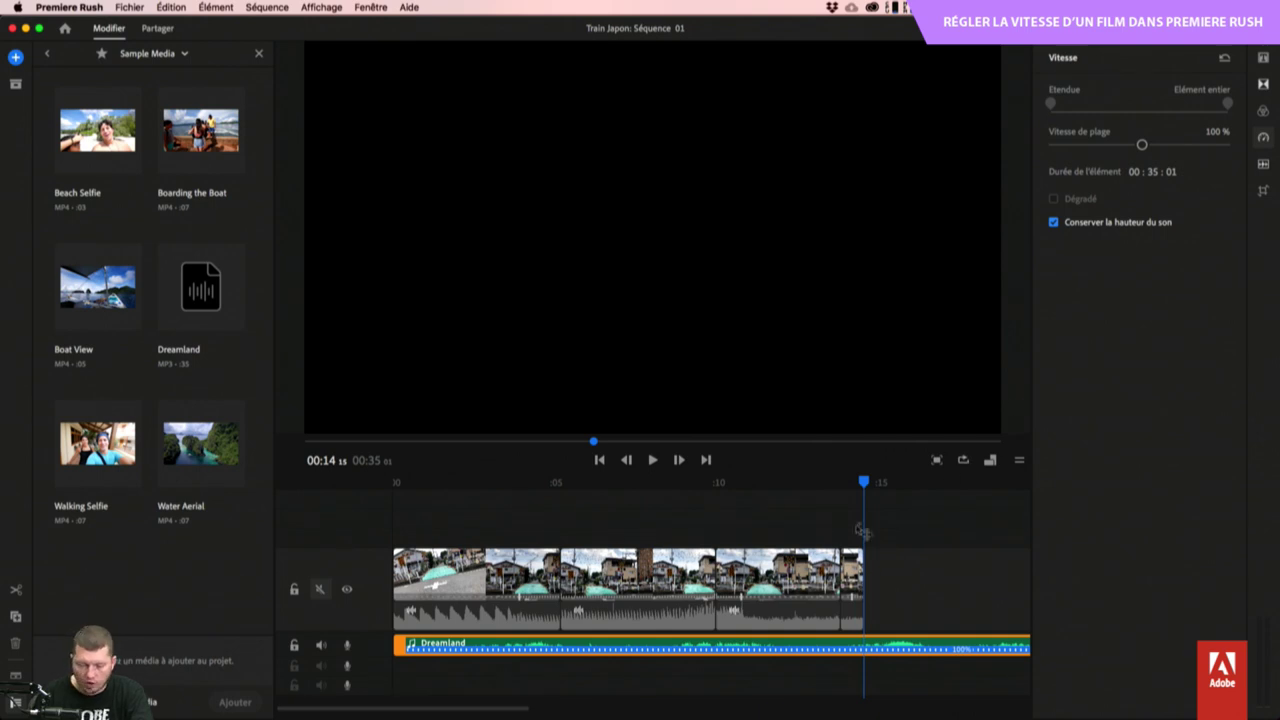
{"action": "left_click", "coordinate": [18, 589]}
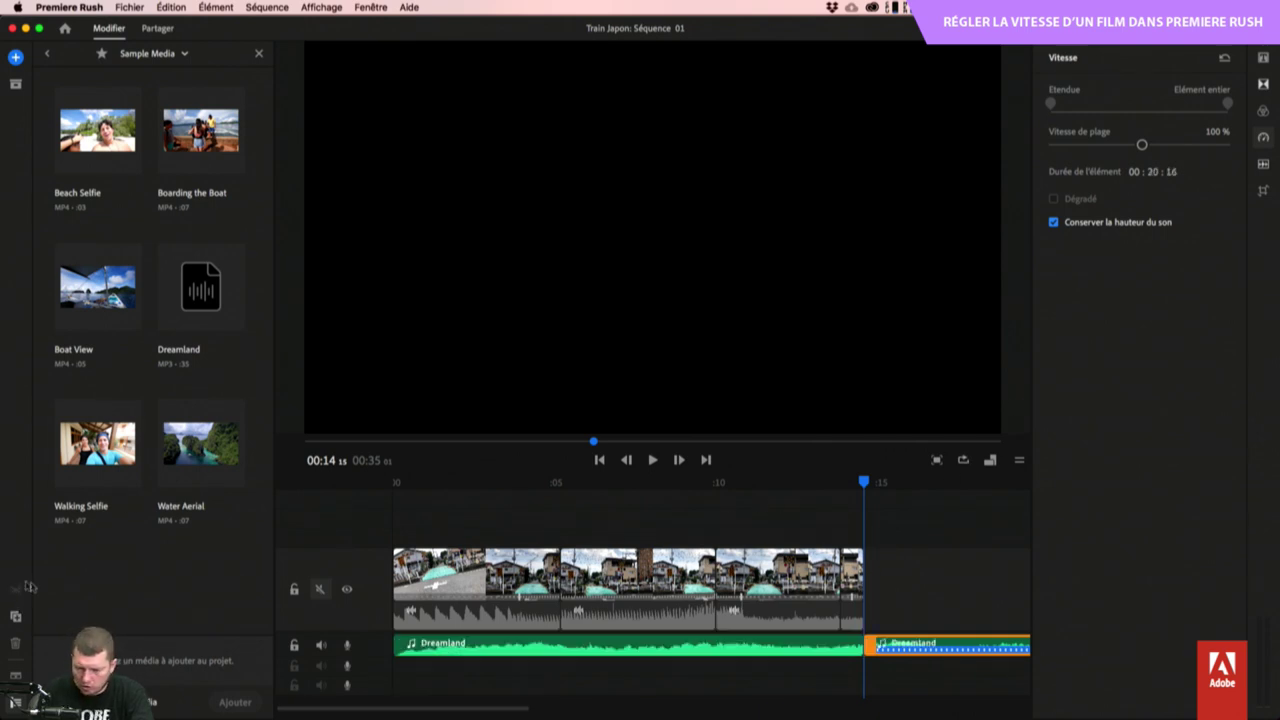
{"action": "left_click", "coordinate": [908, 642]}
{"action": "key", "text": "Delete"}
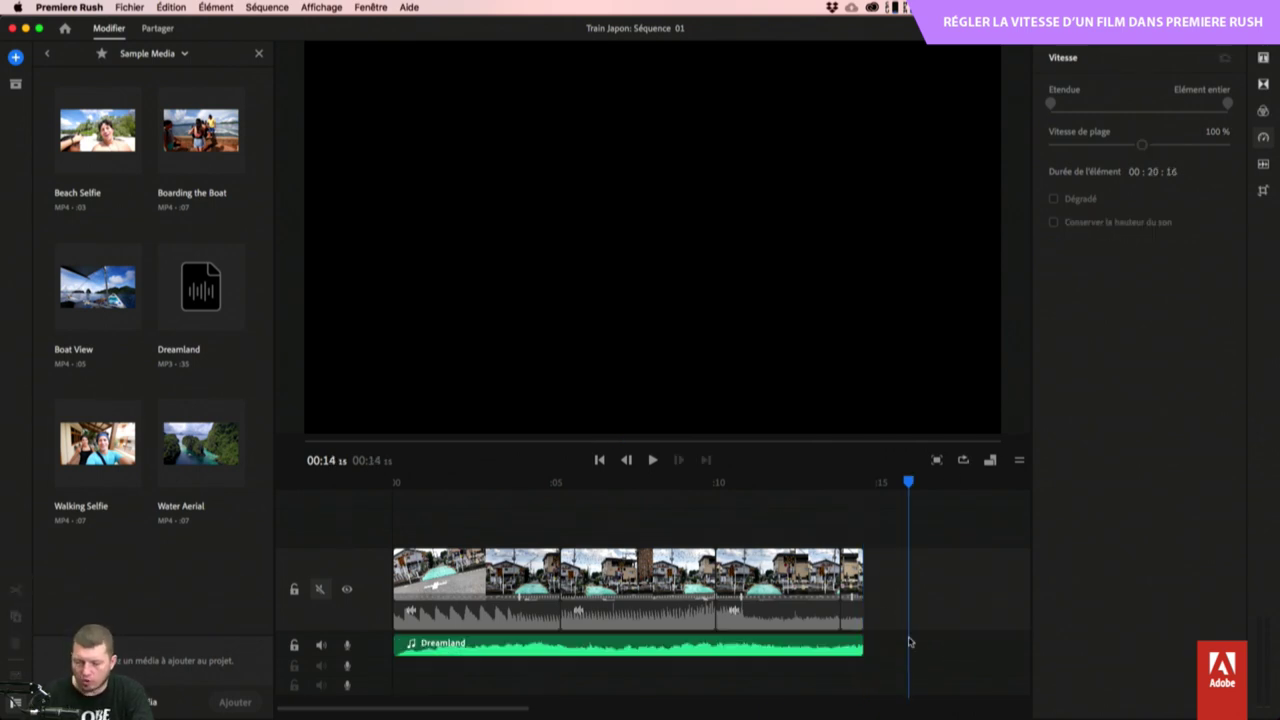
Apply a Fondu enchaîné transition to the end of the Dreamland audio and play back the ending.
{"action": "left_click", "coordinate": [826, 648]}
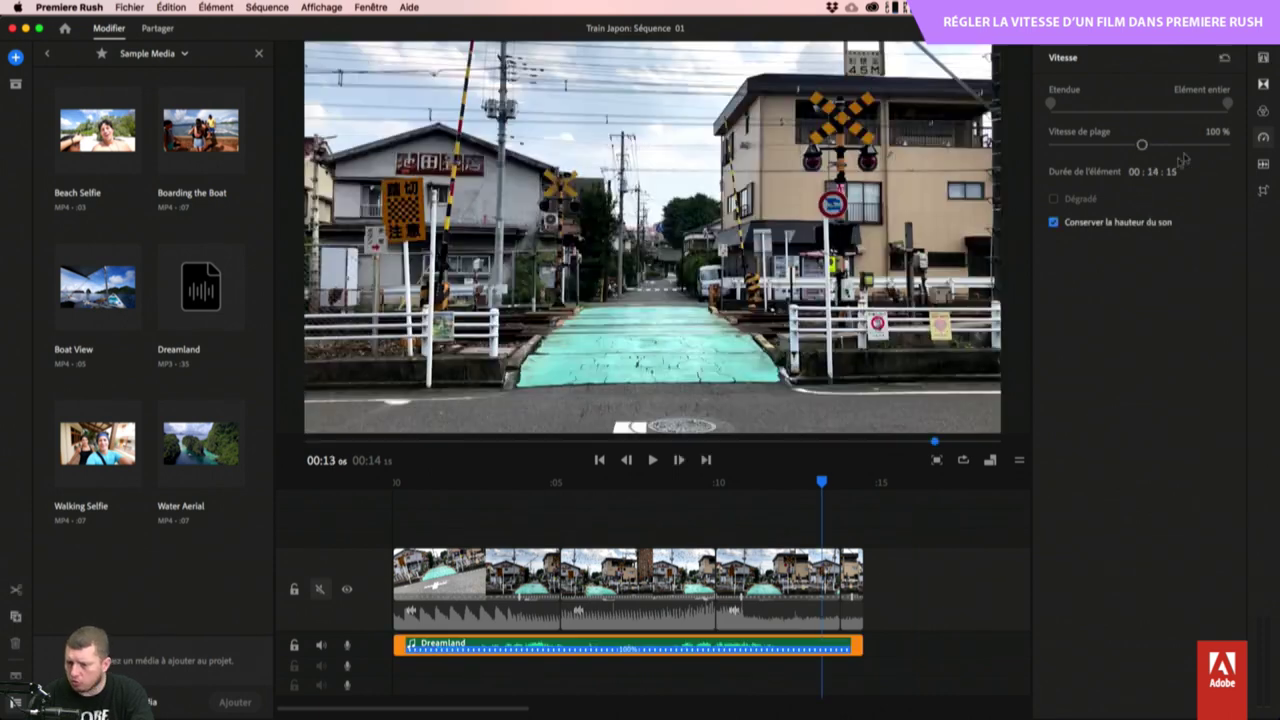
{"action": "left_click", "coordinate": [1265, 86]}
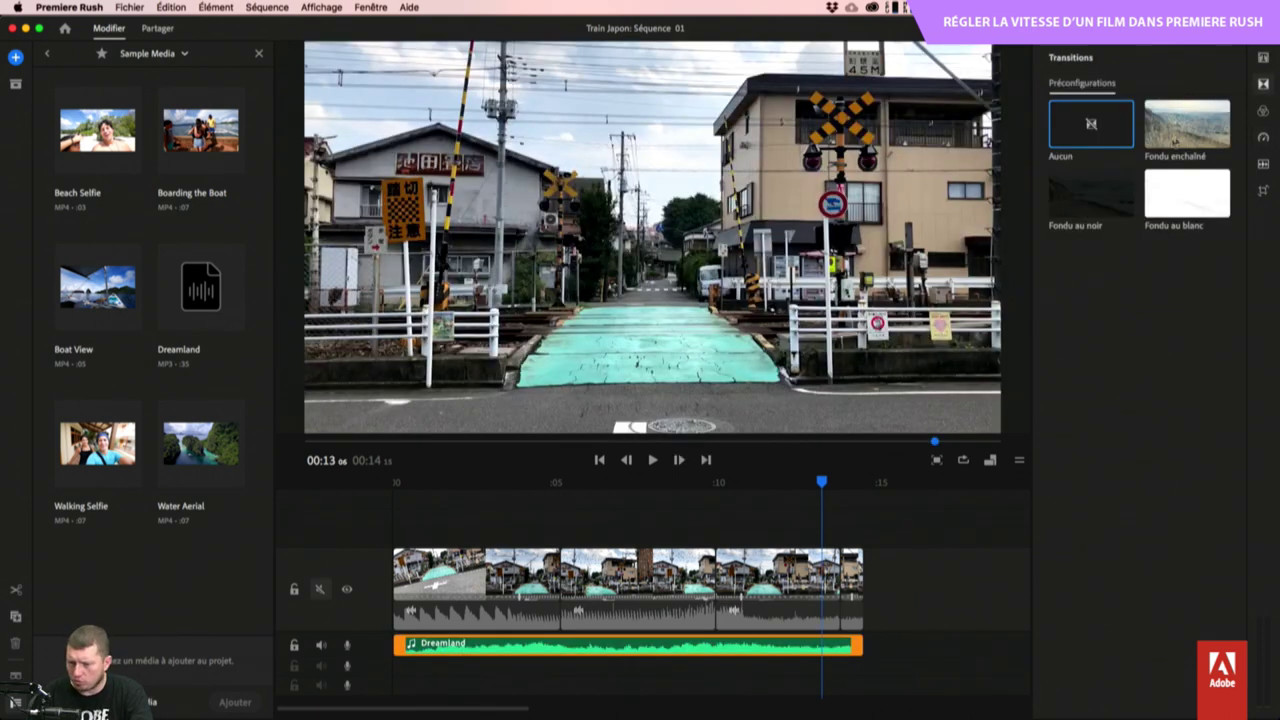
{"action": "mouse_move", "coordinate": [1190, 146]}
{"action": "left_mouse_down"}
{"action": "mouse_move", "coordinate": [1000, 440]}
{"action": "mouse_move", "coordinate": [850, 635]}
{"action": "mouse_move", "coordinate": [858, 646]}
{"action": "left_mouse_up"}
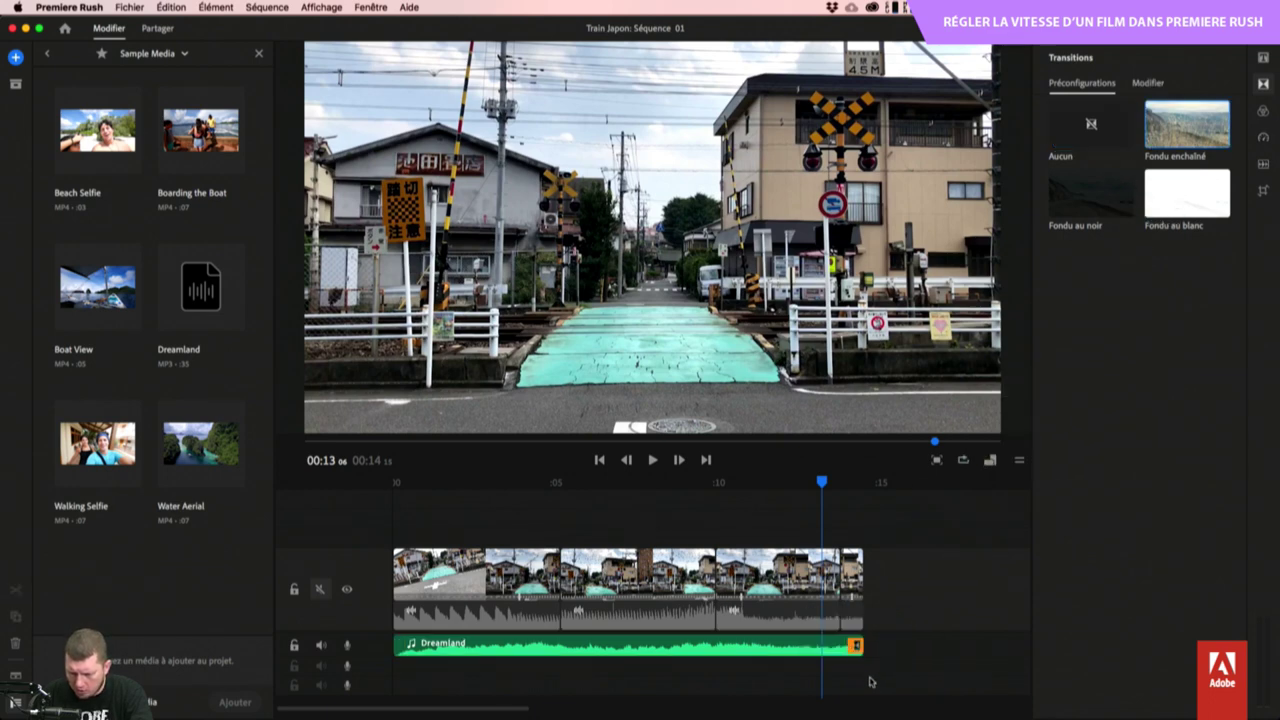
{"action": "key", "text": "space"}
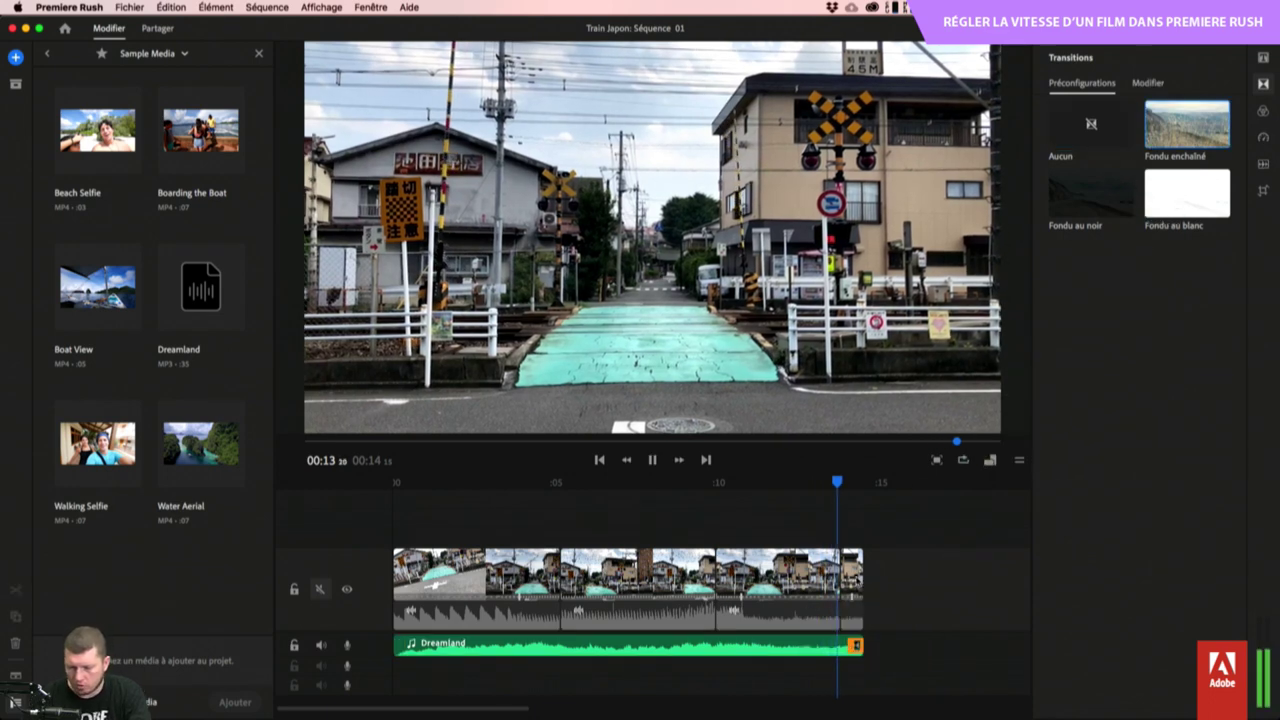
{"action": "key", "text": "space"}
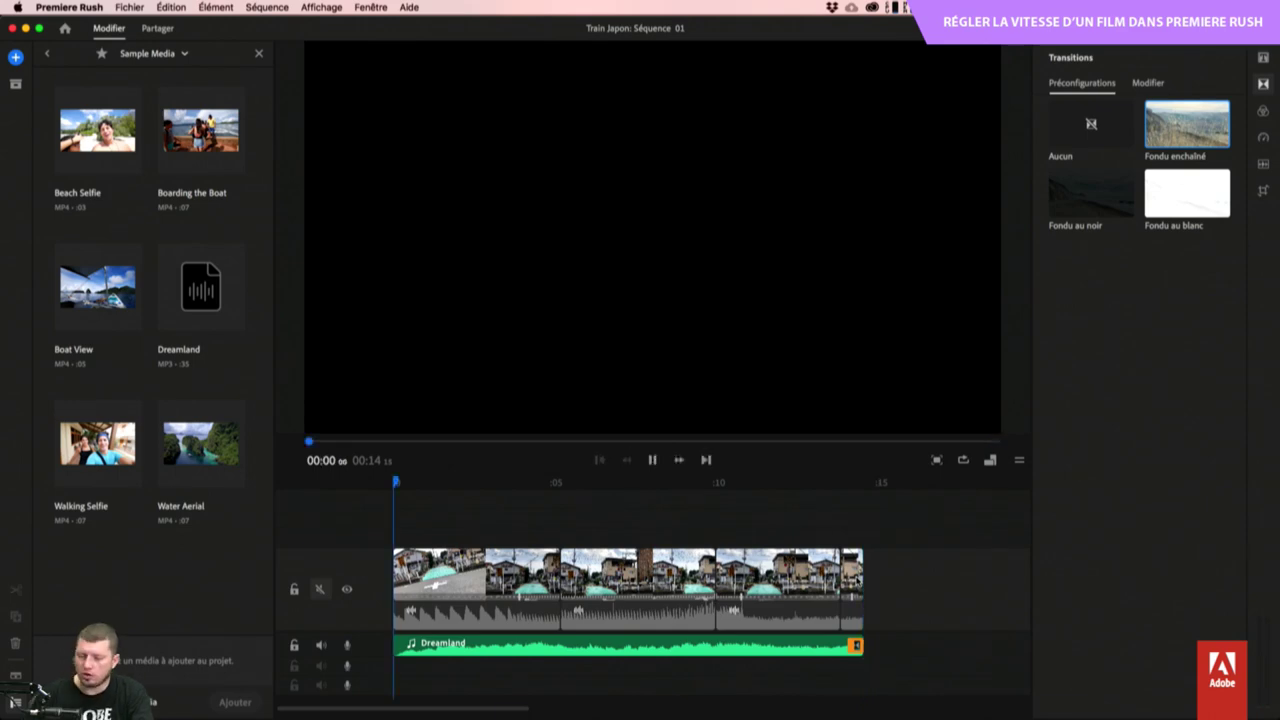
Lengthen the fade on the Dreamland audio so it starts at about 13.7 s, and play back the ending.
{"action": "left_click", "coordinate": [830, 514]}
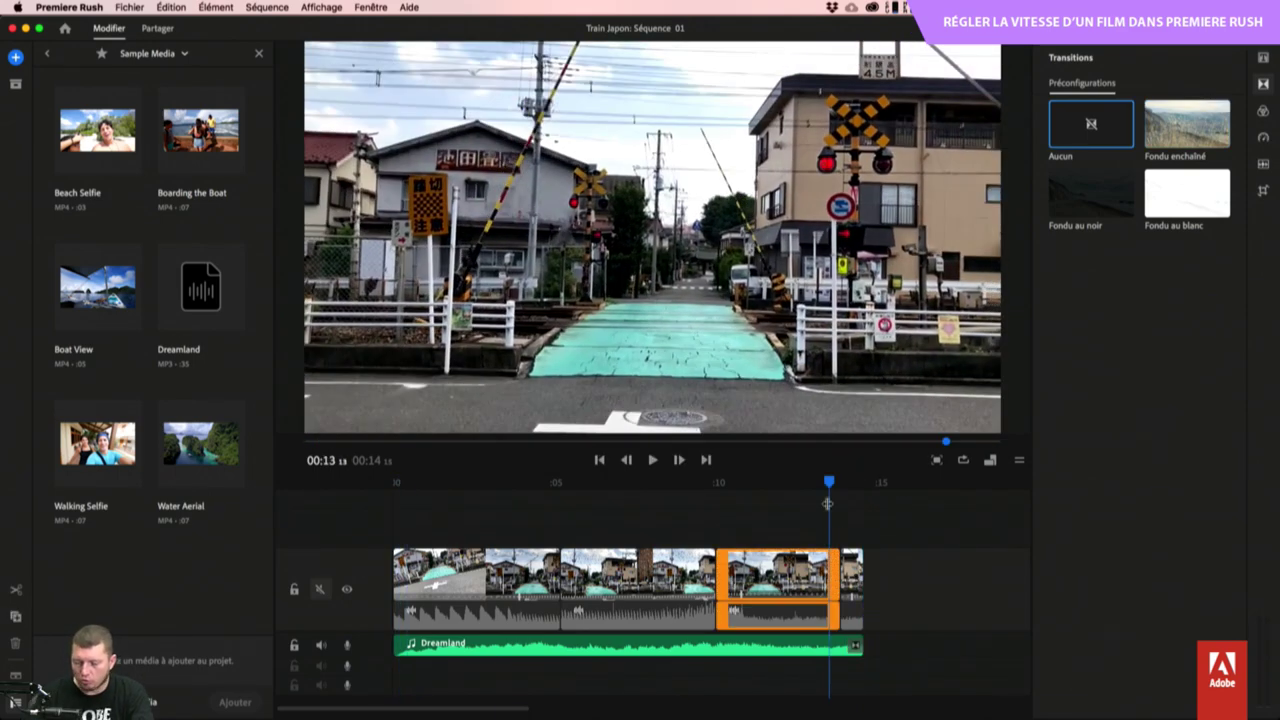
{"action": "scroll", "coordinate": [843, 643], "scroll_direction": "up", "scroll_amount": 5}
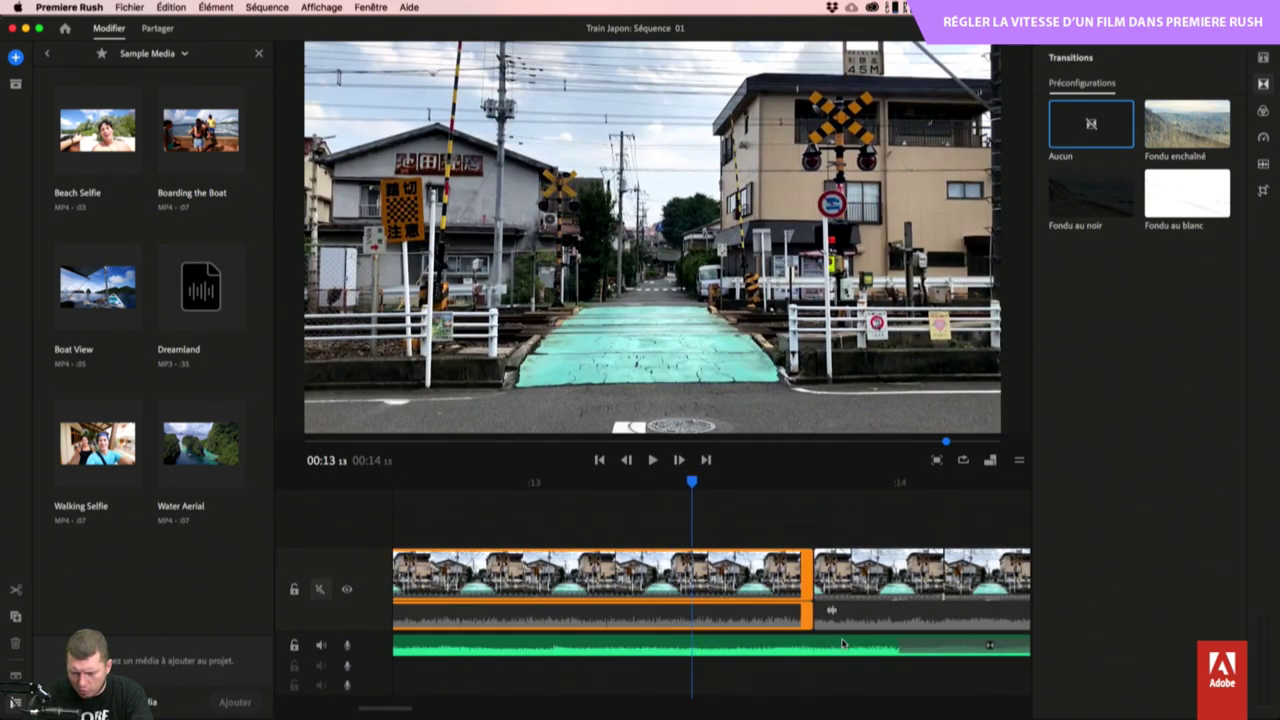
{"action": "left_click_drag", "start_coordinate": [690, 483], "coordinate": [777, 485]}
{"action": "left_click", "coordinate": [939, 648]}
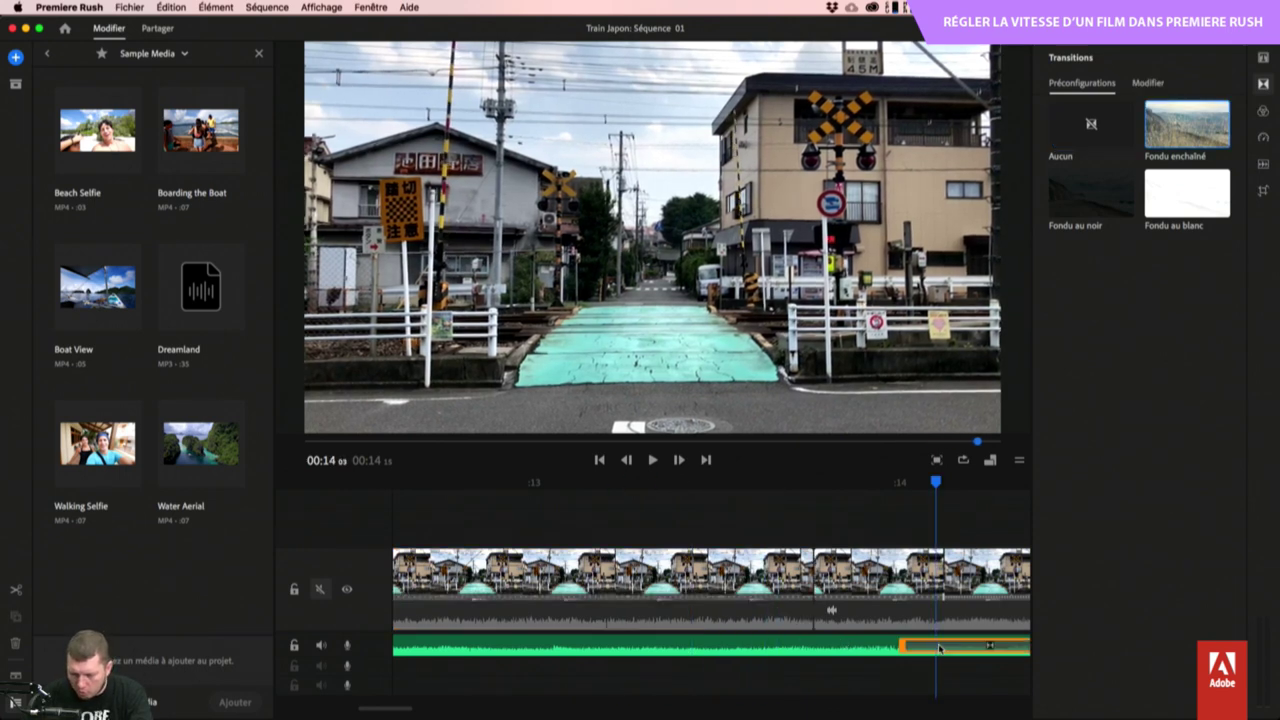
{"action": "left_click_drag", "start_coordinate": [906, 649], "coordinate": [778, 648]}
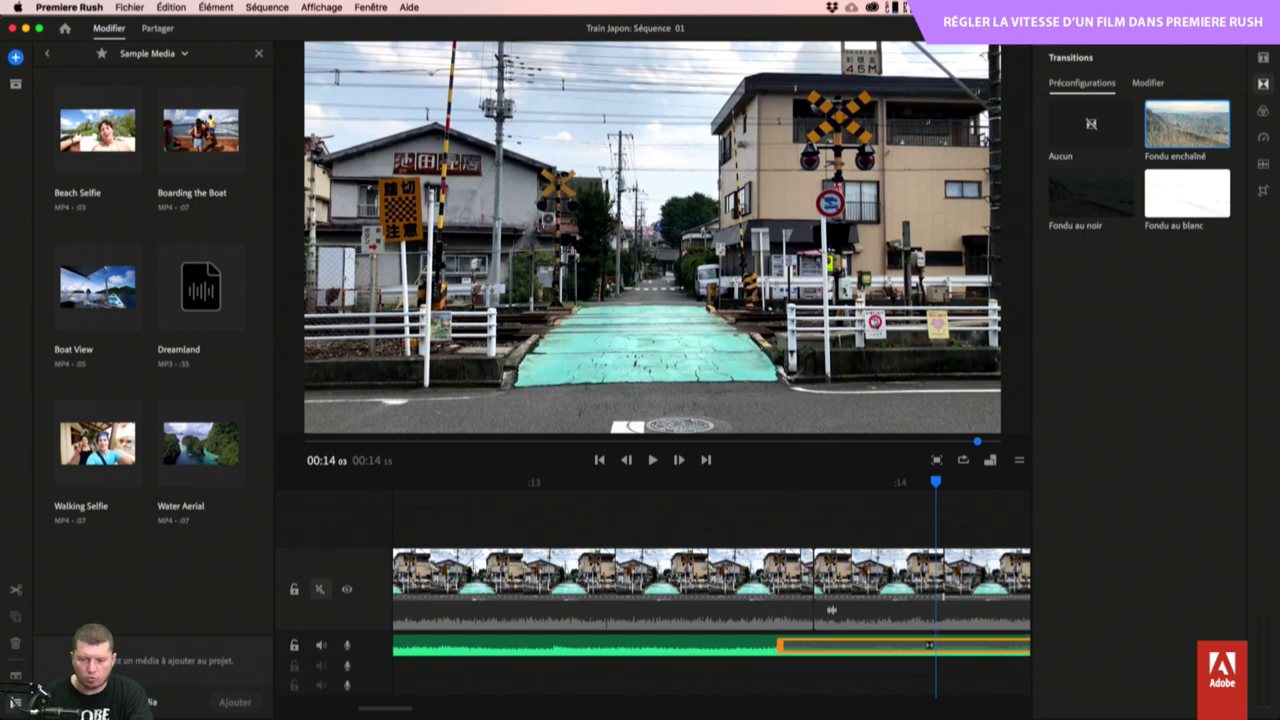
{"action": "left_click", "coordinate": [612, 516]}
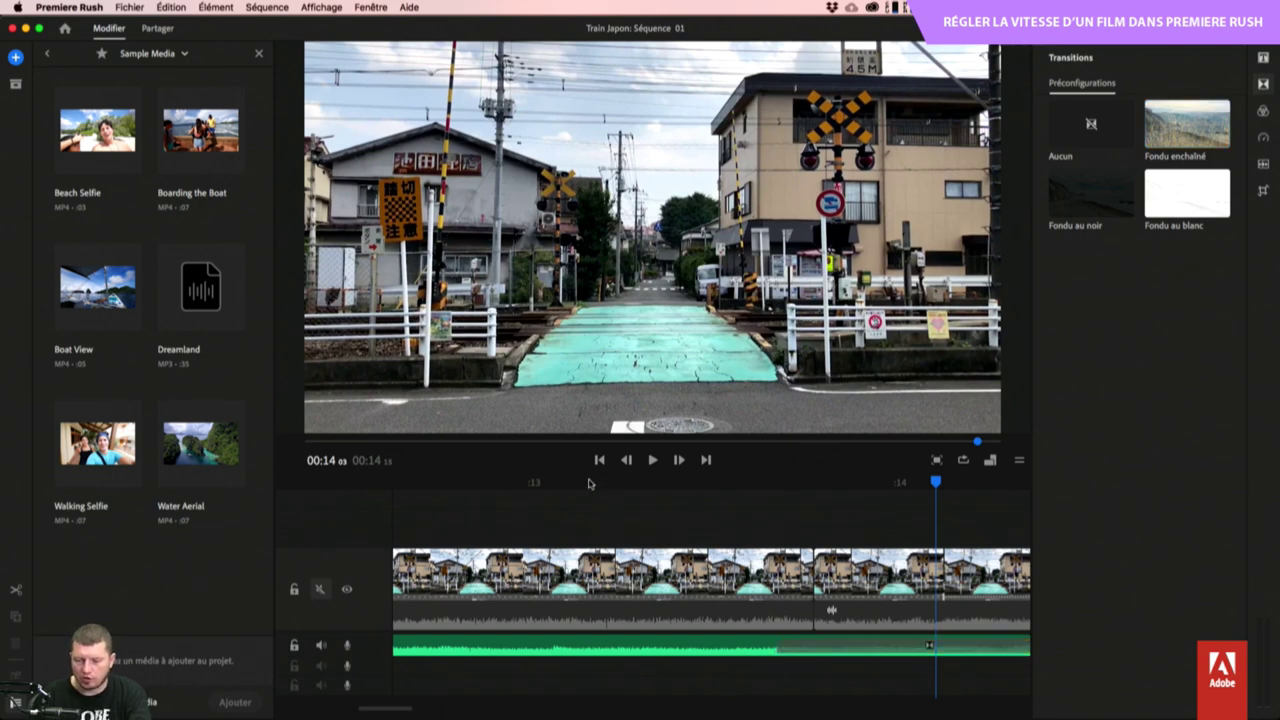
{"action": "left_click", "coordinate": [589, 483]}
{"action": "key", "text": "space"}
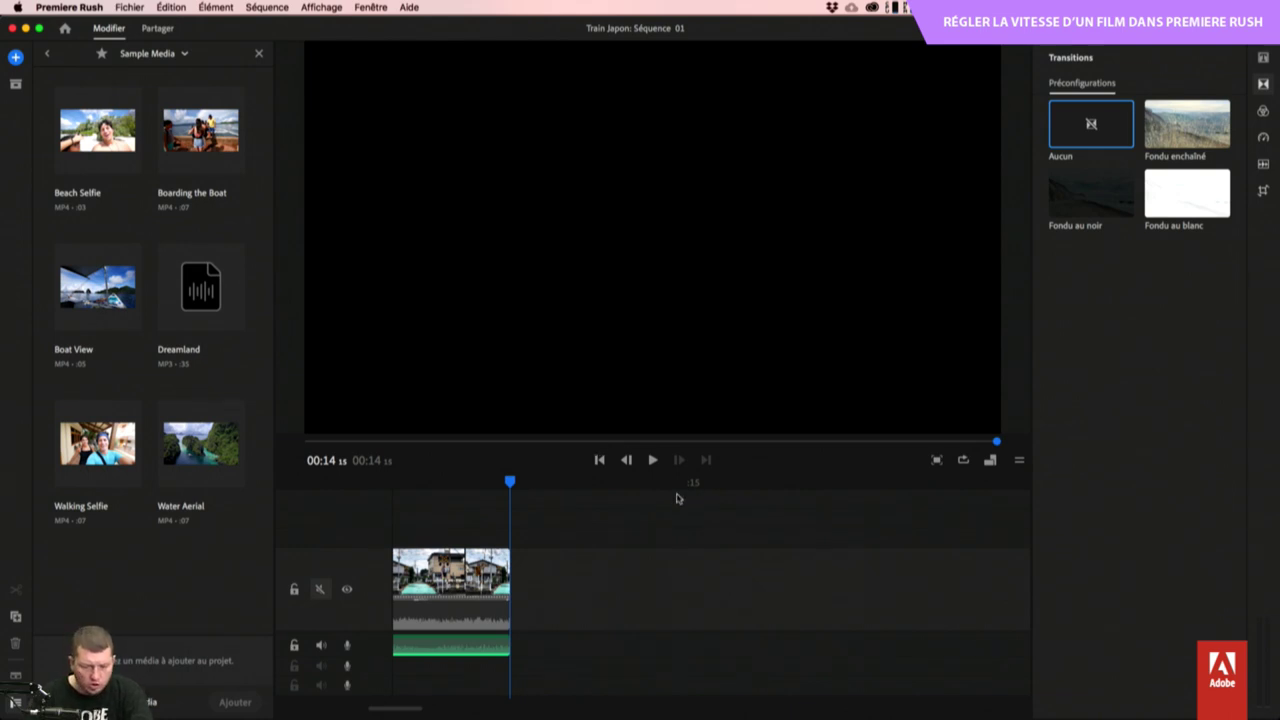
{"action": "scroll", "coordinate": [367, 483], "scroll_direction": "up", "scroll_amount": 5}
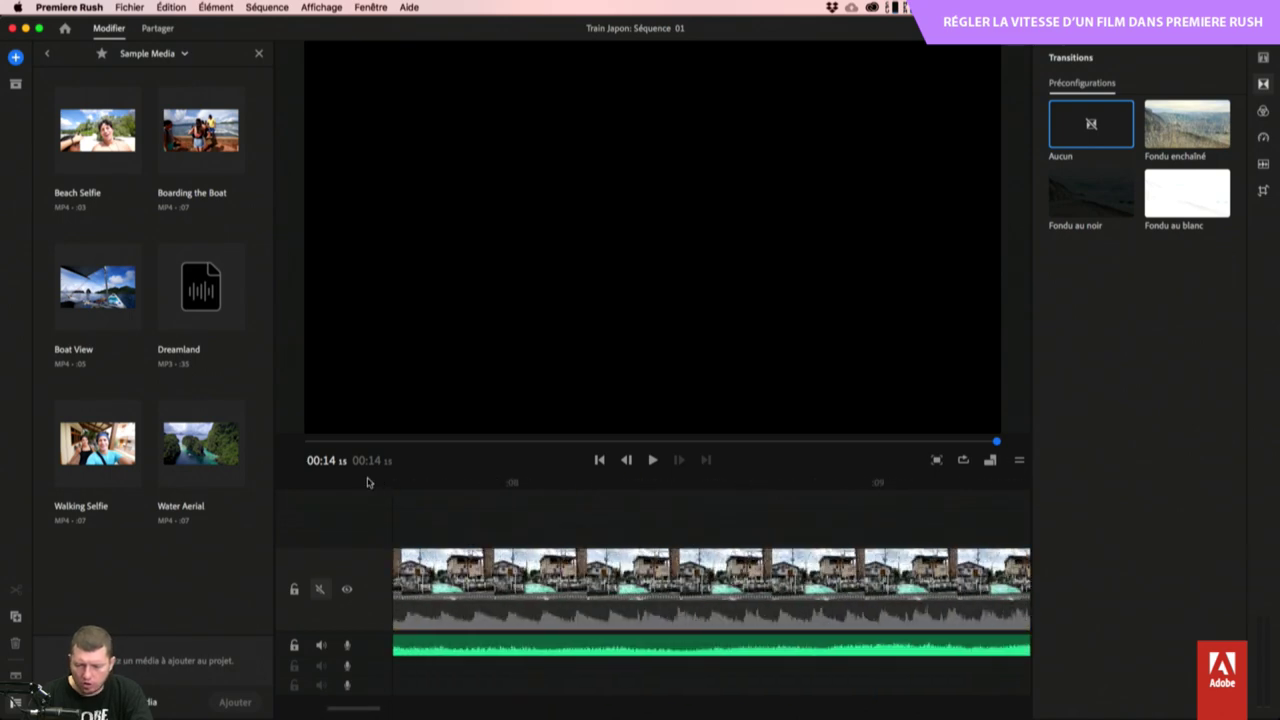
{"action": "scroll", "coordinate": [585, 577], "scroll_direction": "down", "scroll_amount": 5}
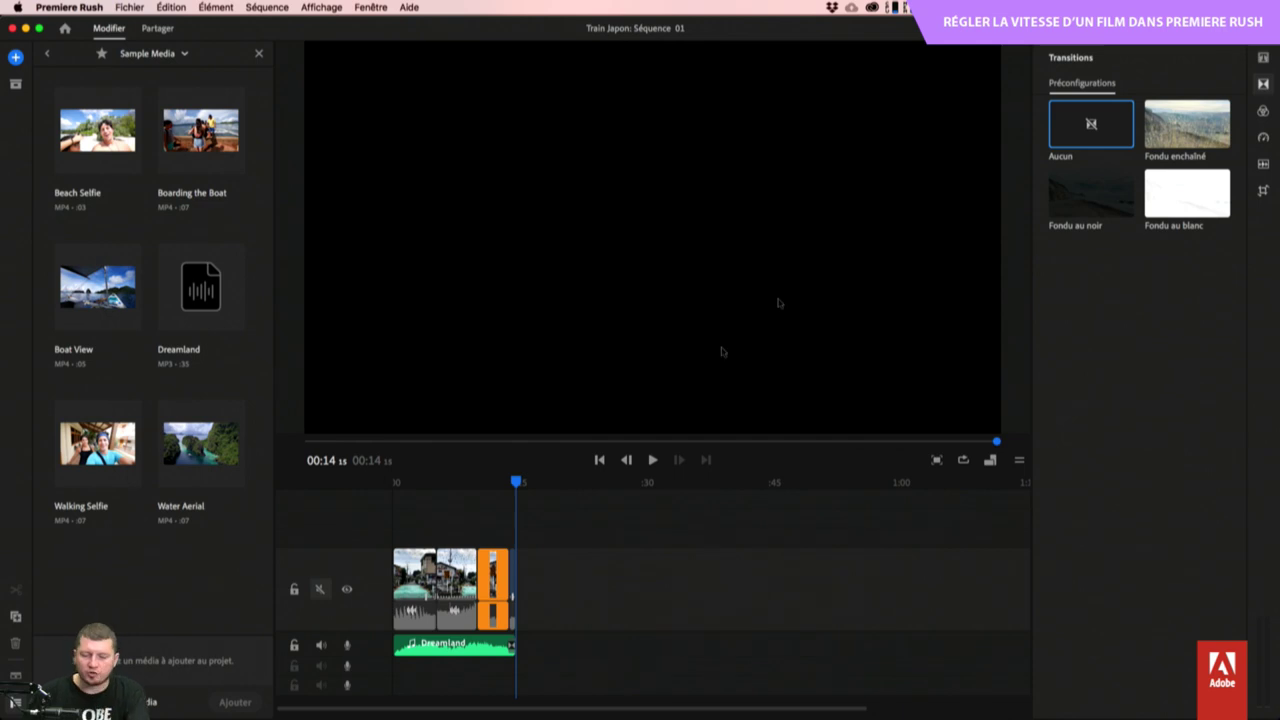
For the local export, name the file BarriereTrainJapon and set the save location to the Bureau (Desktop) folder.
{"action": "left_click", "coordinate": [158, 28]}
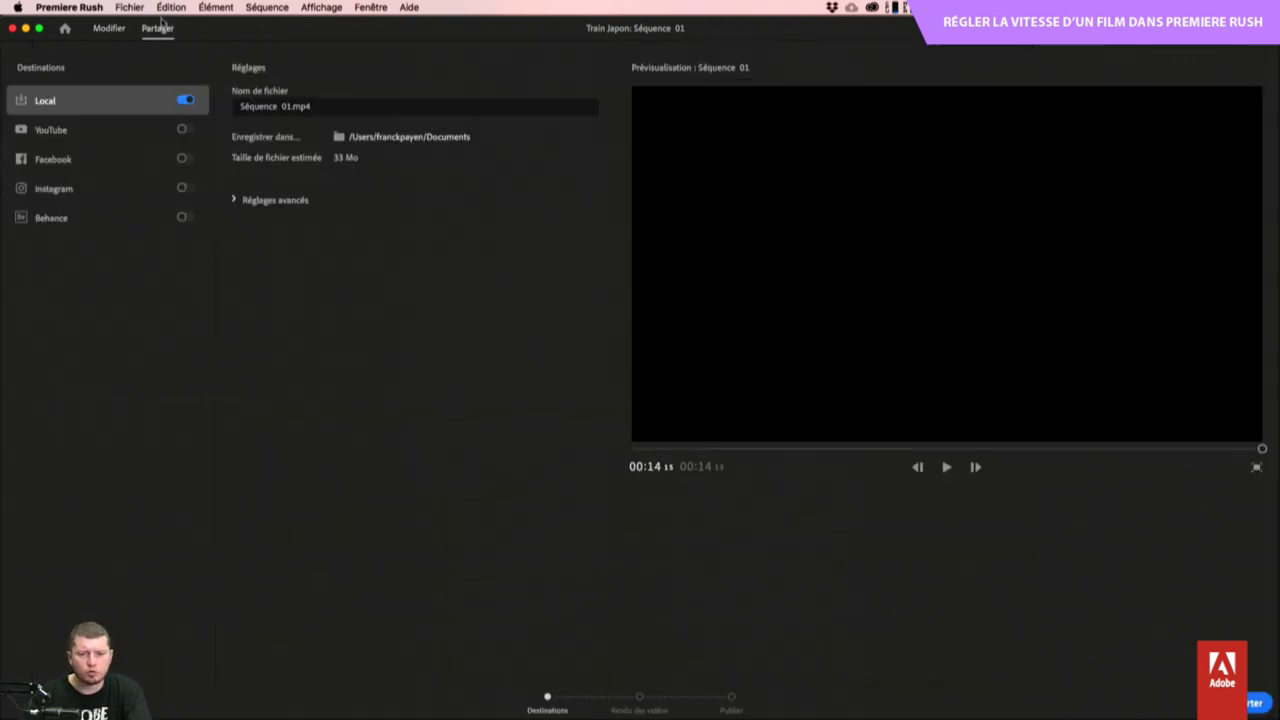
{"action": "left_click", "coordinate": [290, 104]}
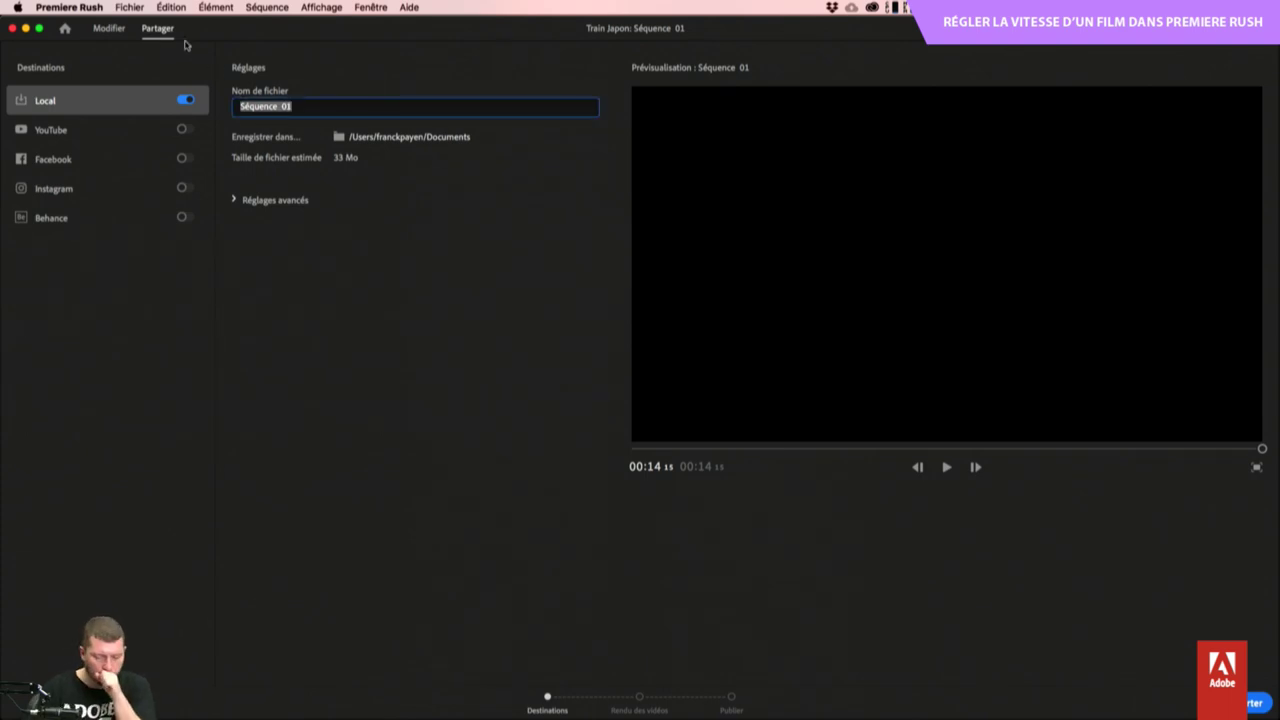
{"action": "type", "text": "Bar"}
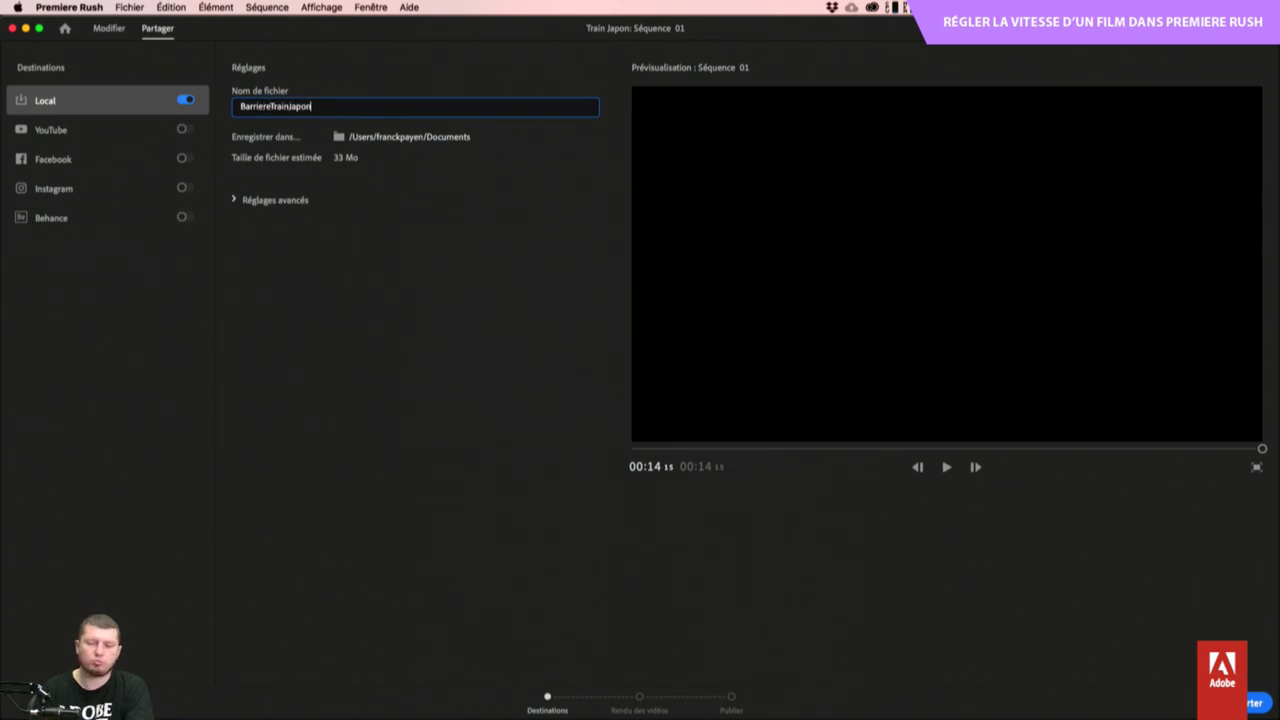
{"action": "type", "text": "riereTrainJapon"}
{"action": "key", "text": "Return"}
{"action": "left_click", "coordinate": [339, 138]}
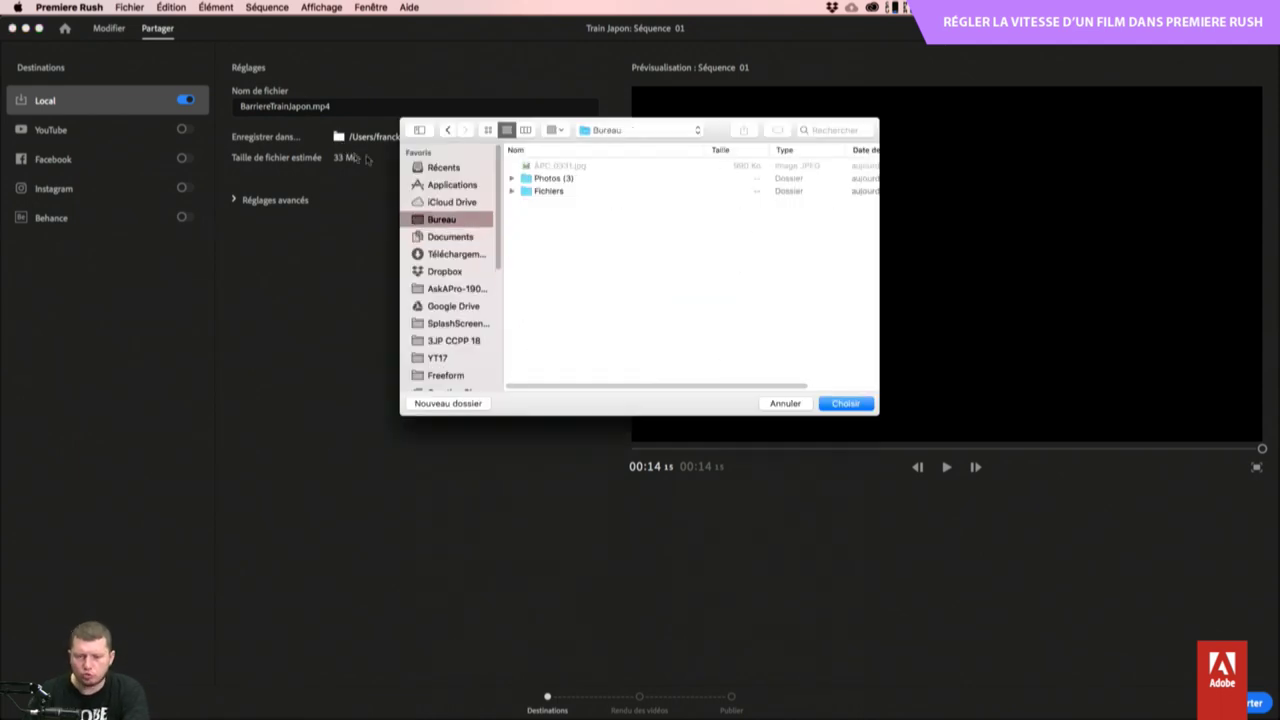
{"action": "left_click", "coordinate": [843, 403]}
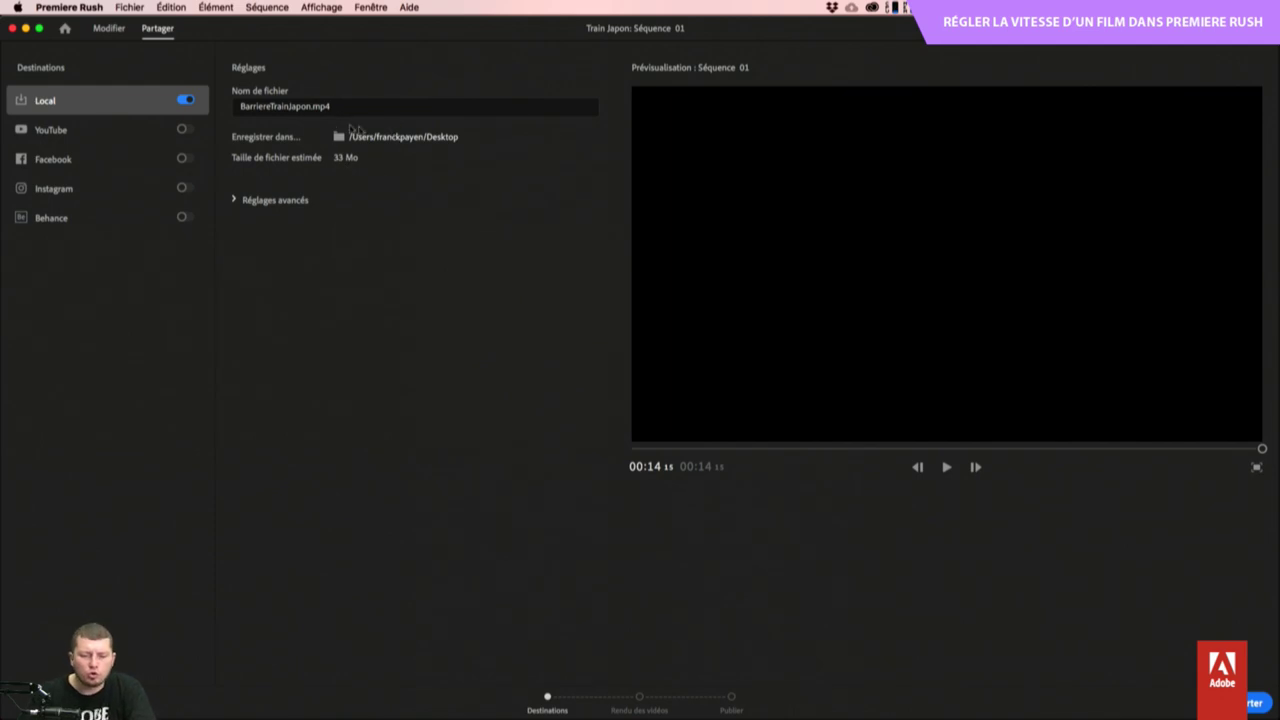
Examine the advanced export settings: the options for preset, resolution, frame rate, audio channels and quality.
{"action": "left_click", "coordinate": [236, 201]}
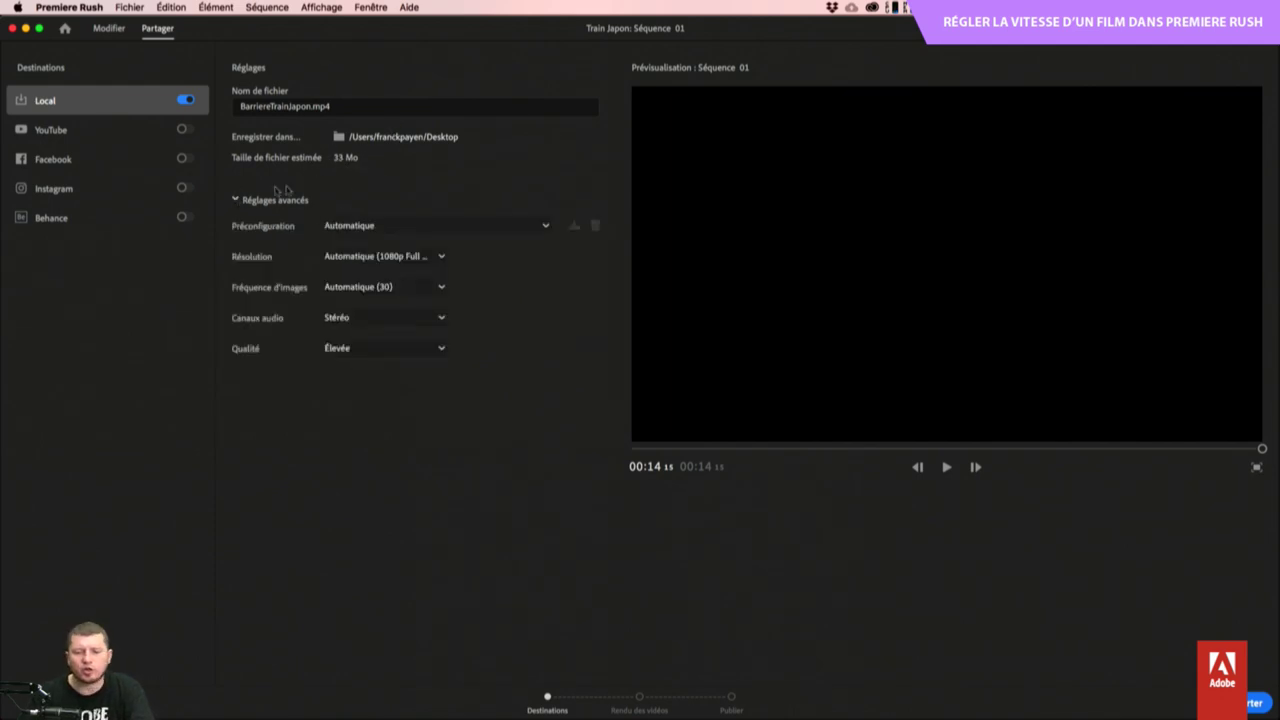
{"action": "left_click", "coordinate": [397, 227]}
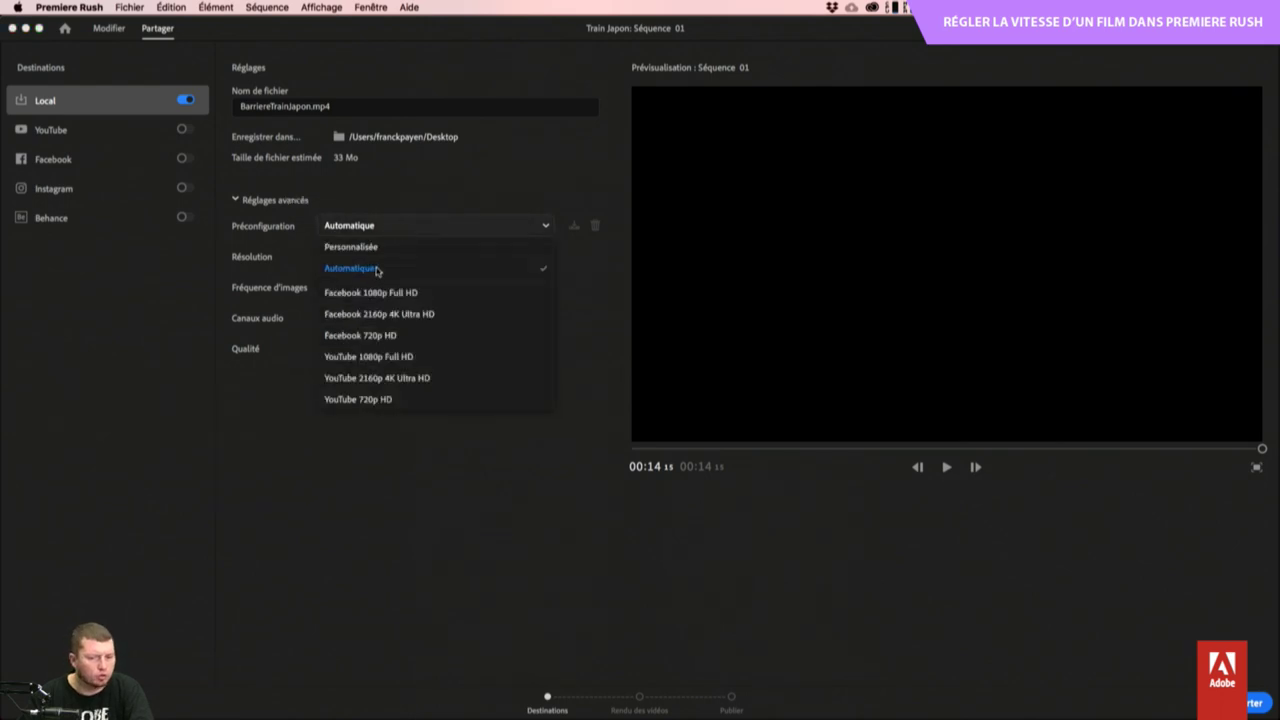
{"action": "left_click", "coordinate": [397, 212]}
{"action": "left_click", "coordinate": [247, 205]}
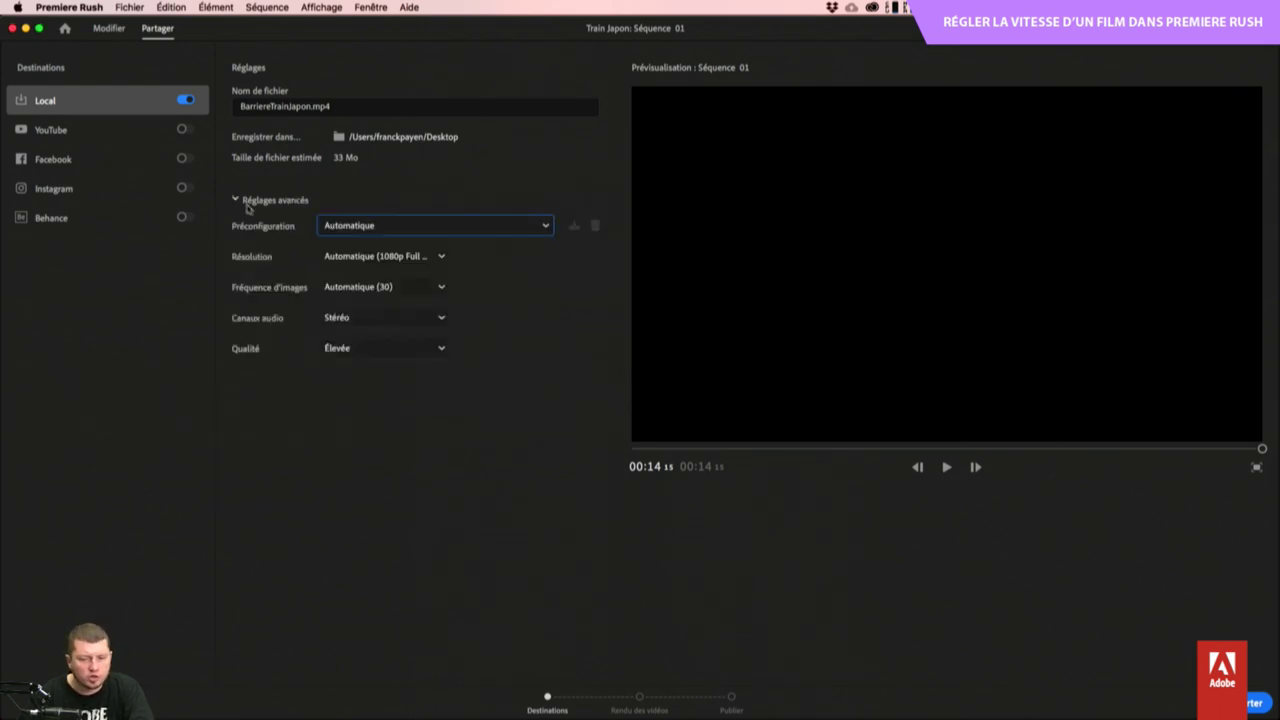
{"action": "left_click", "coordinate": [440, 257]}
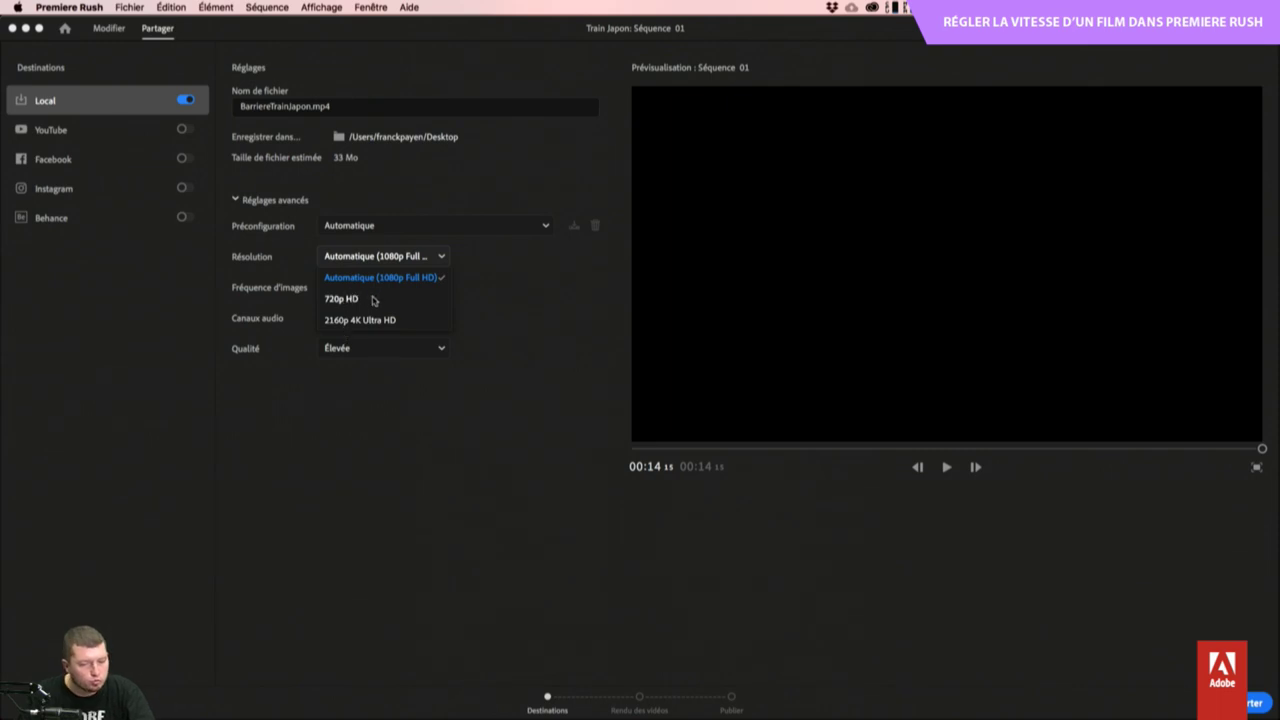
{"action": "left_click", "coordinate": [278, 290]}
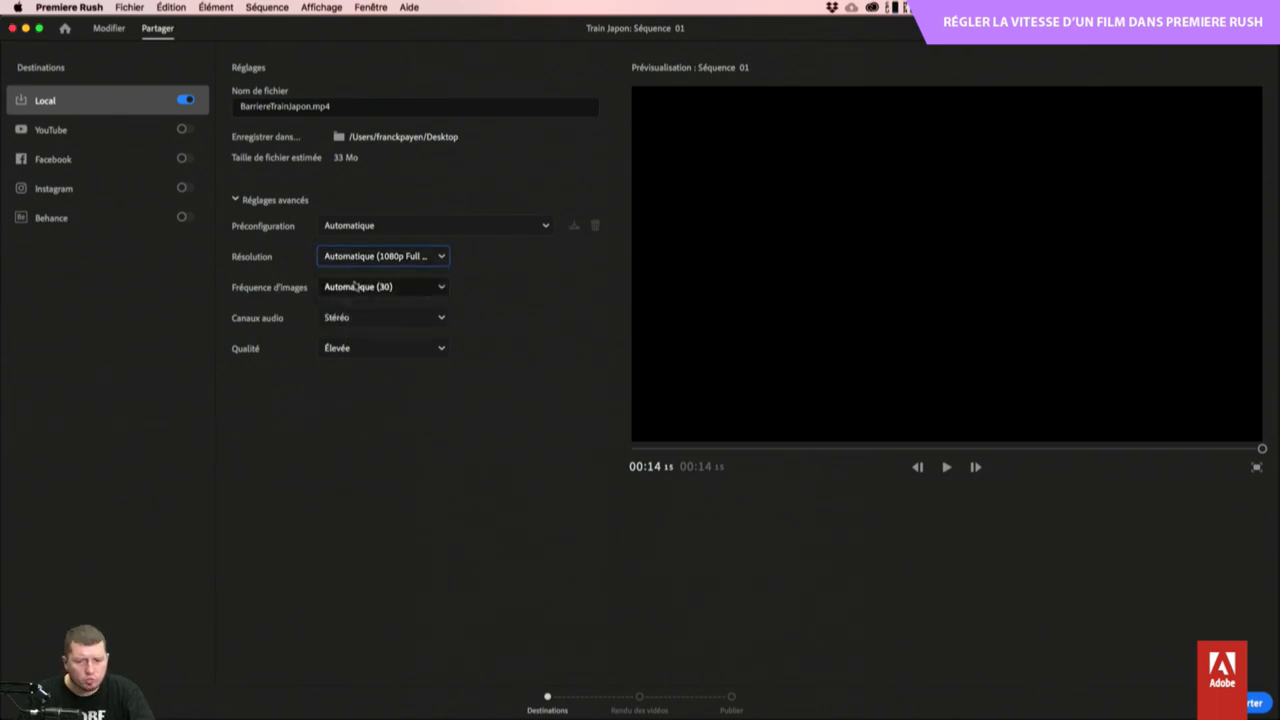
{"action": "left_click", "coordinate": [370, 288]}
{"action": "left_click", "coordinate": [282, 314]}
{"action": "left_click", "coordinate": [345, 318]}
{"action": "left_click", "coordinate": [289, 343]}
{"action": "left_click", "coordinate": [340, 348]}
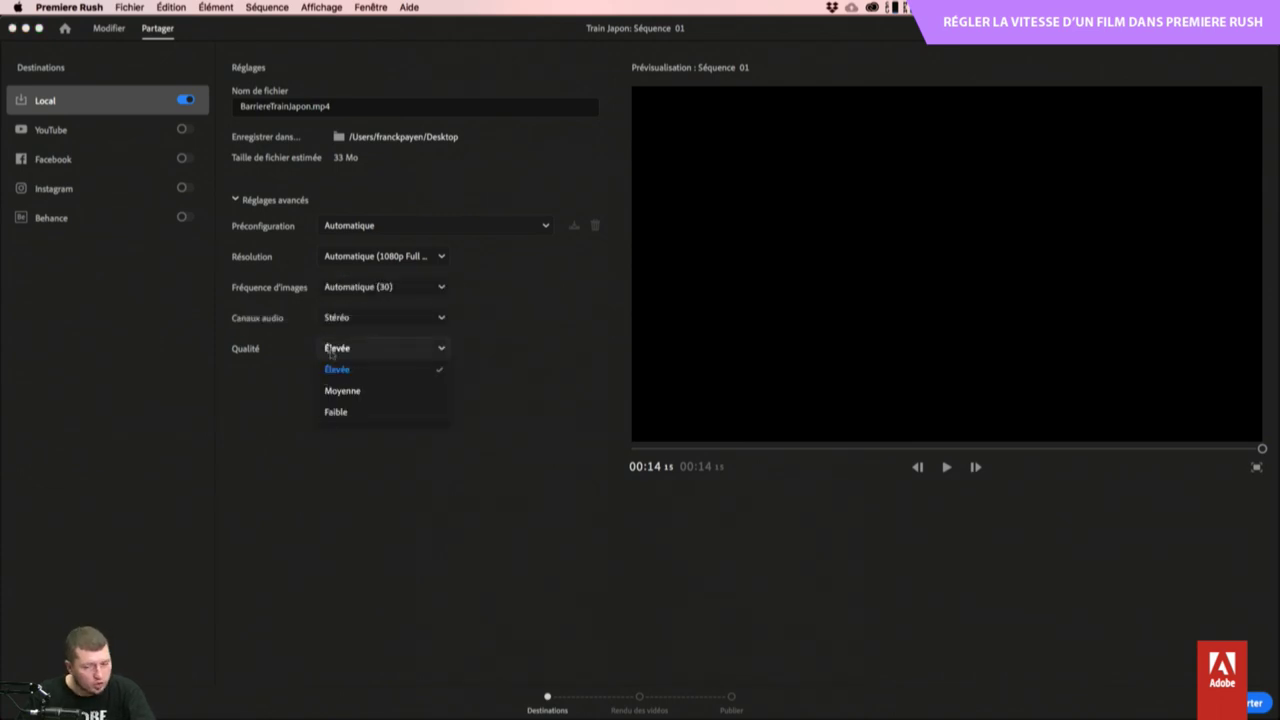
{"action": "left_click", "coordinate": [378, 483]}
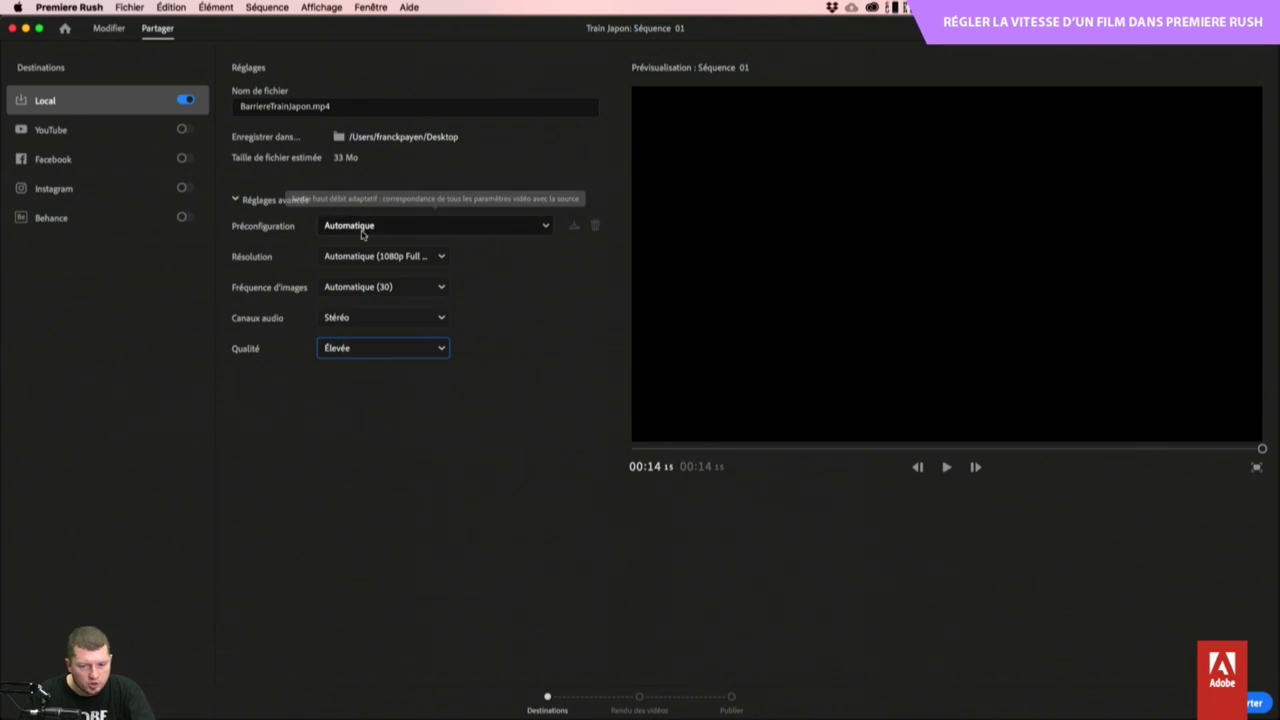
Set the export preset to YouTube 1080p Full HD.
{"action": "left_click", "coordinate": [367, 230]}
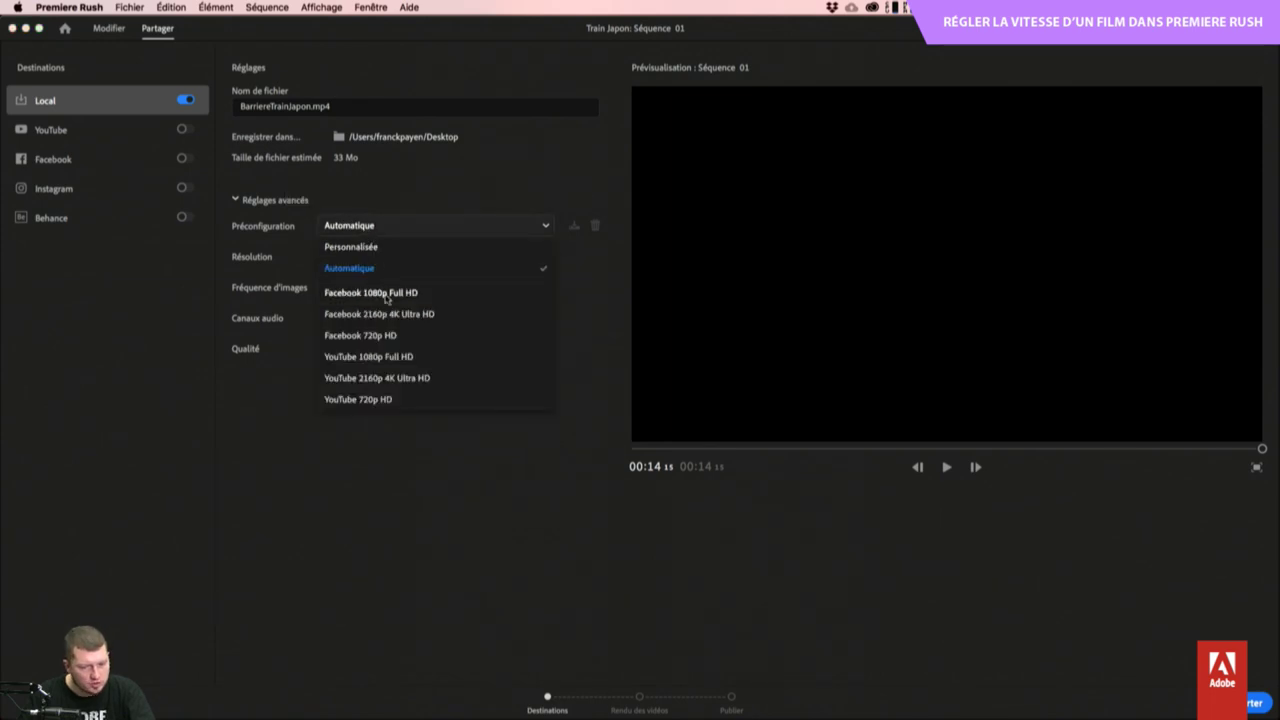
{"action": "left_click", "coordinate": [399, 357]}
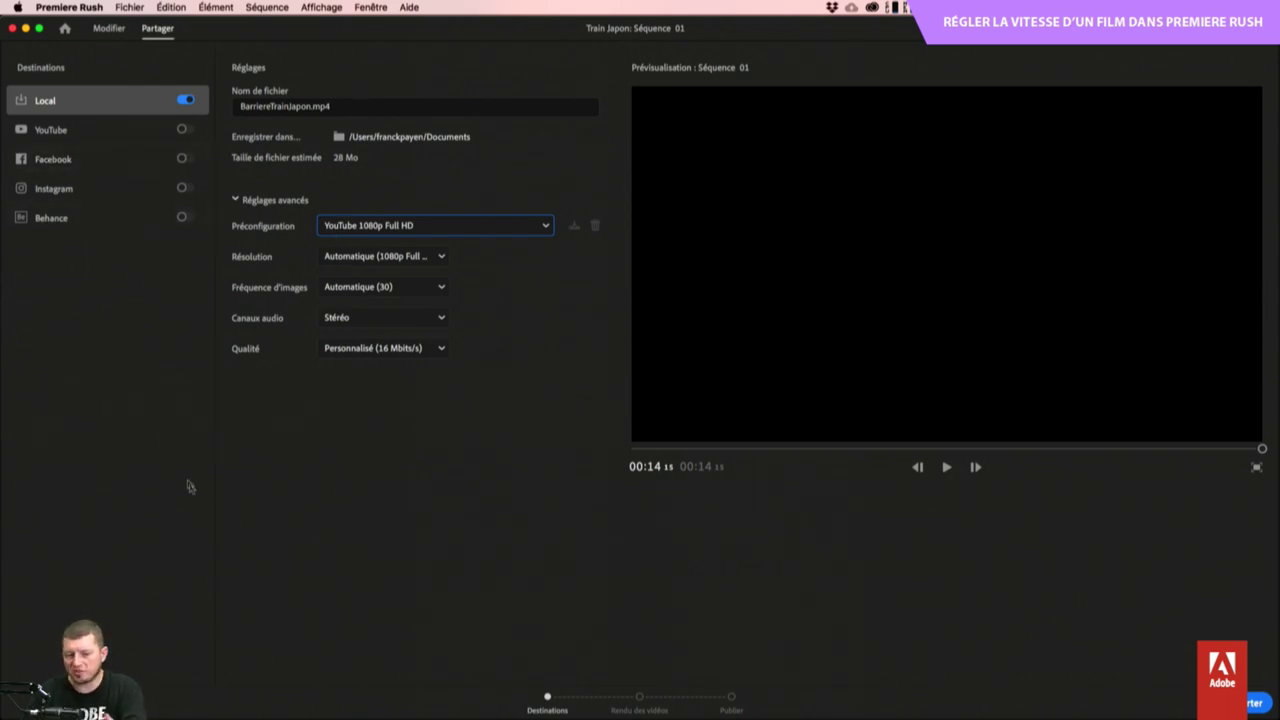
Examine the YouTube publishing options: playlist, privacy, scheduling and keeping a copy of the file.
{"action": "left_click", "coordinate": [55, 134]}
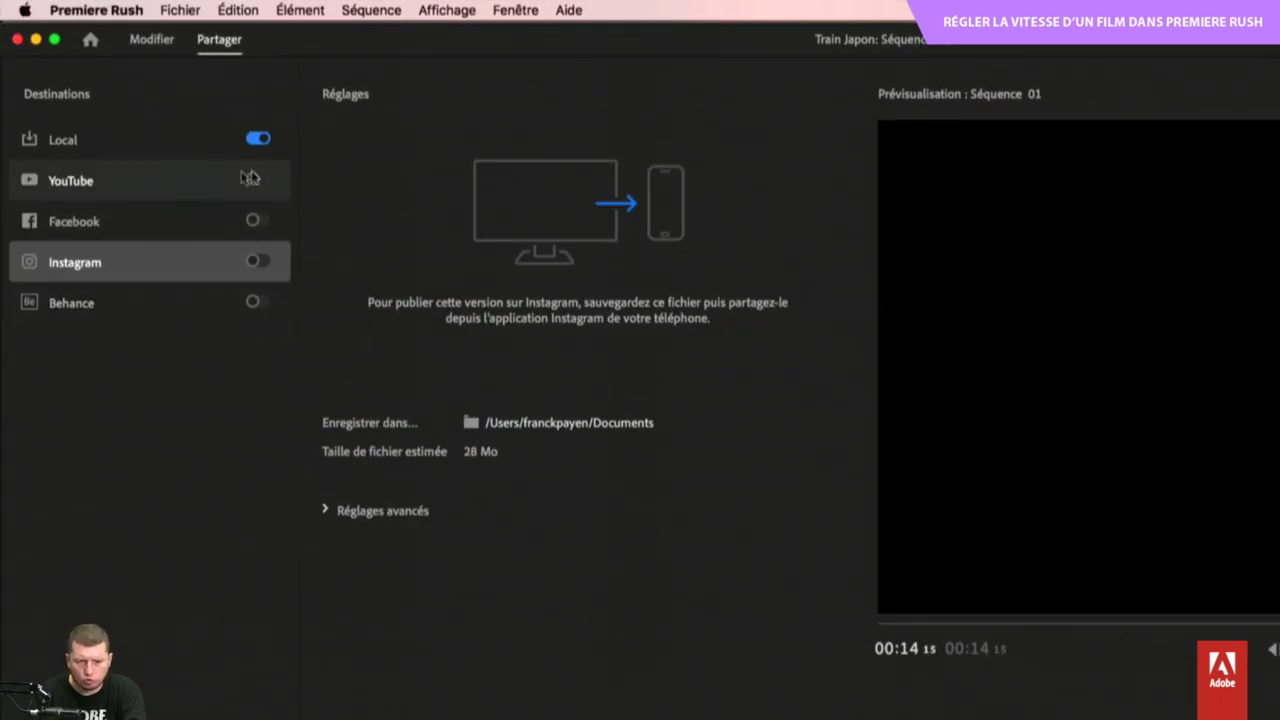
{"action": "left_click", "coordinate": [143, 184]}
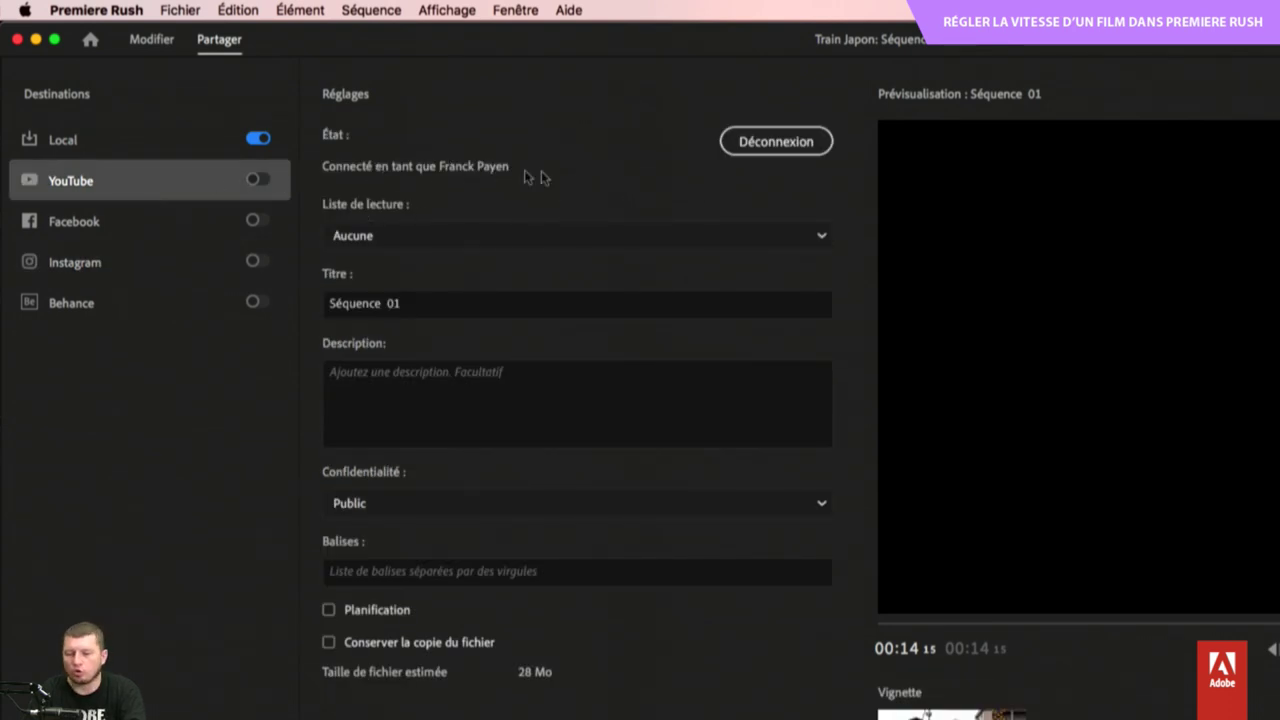
{"action": "left_click", "coordinate": [417, 238]}
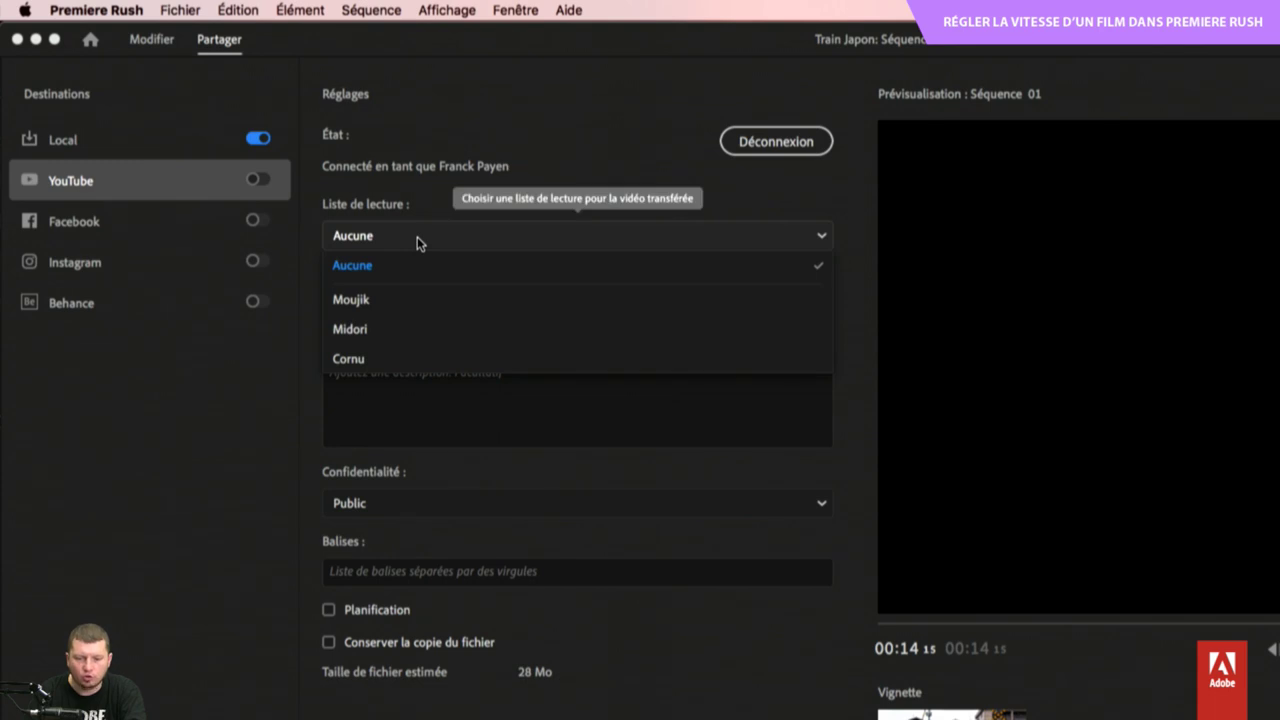
{"action": "left_click", "coordinate": [417, 236]}
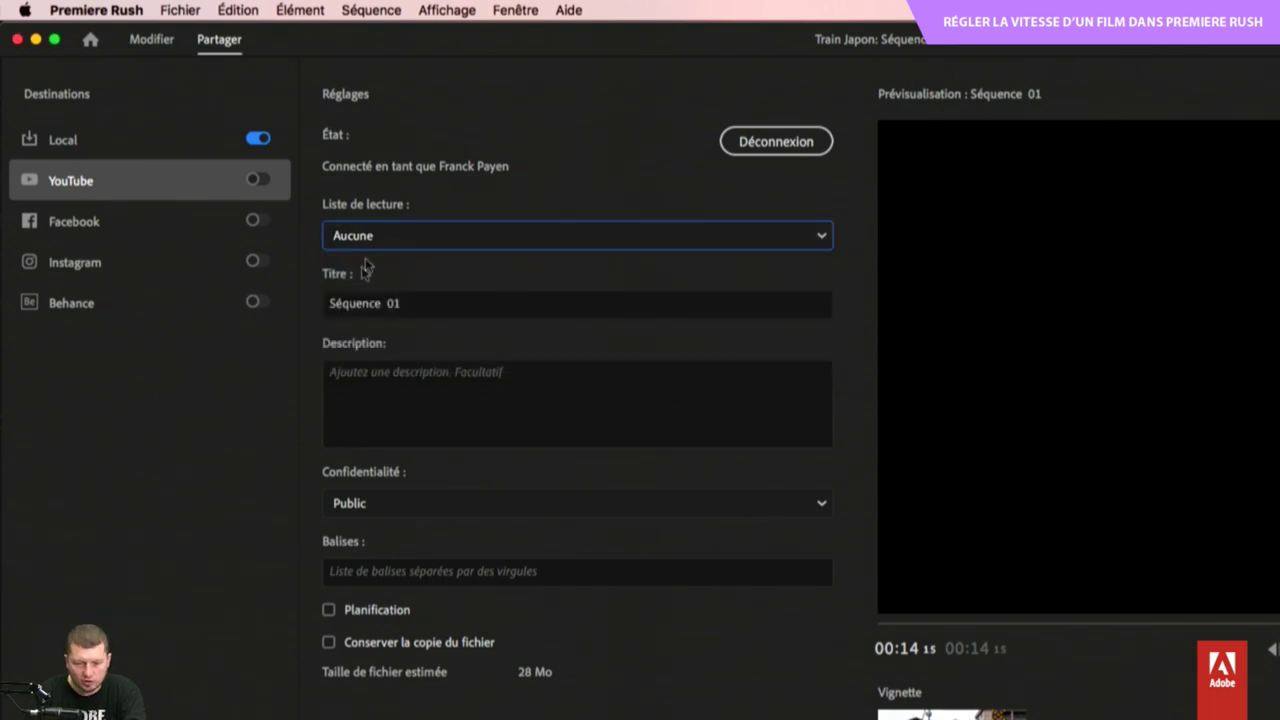
{"action": "left_click", "coordinate": [368, 500]}
{"action": "left_click", "coordinate": [231, 522]}
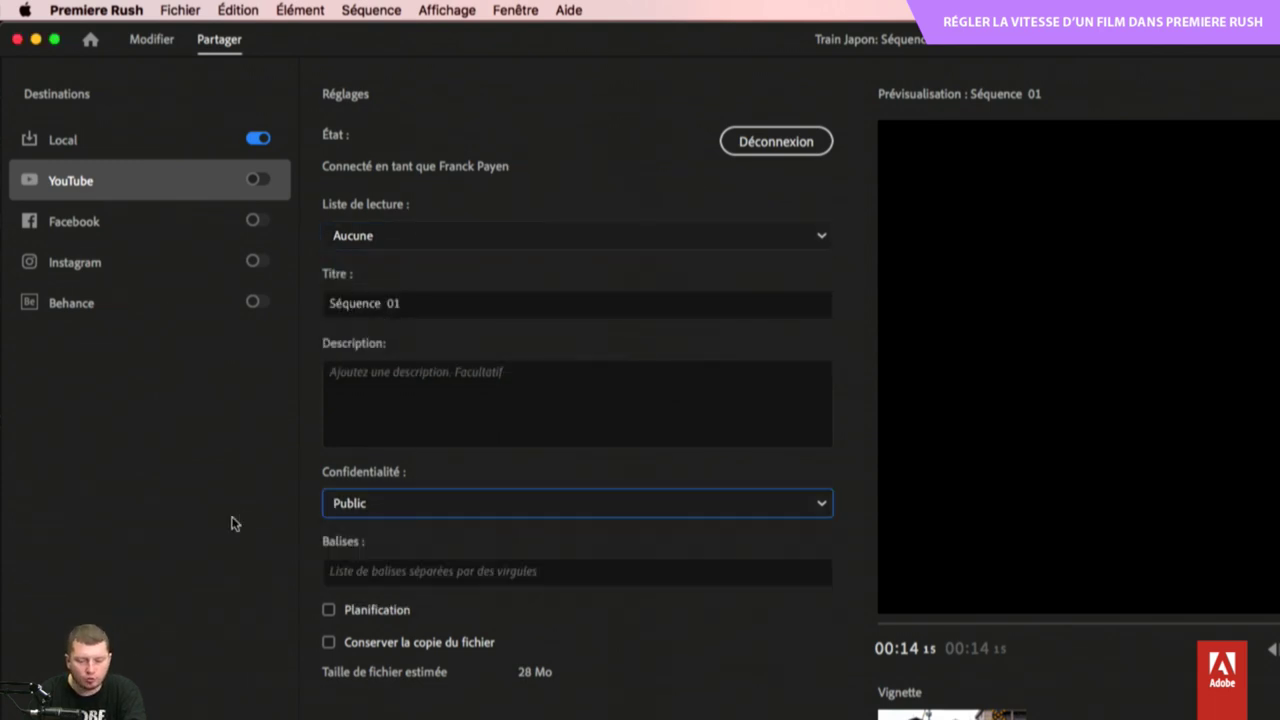
{"action": "left_click", "coordinate": [349, 610]}
{"action": "left_click", "coordinate": [349, 610]}
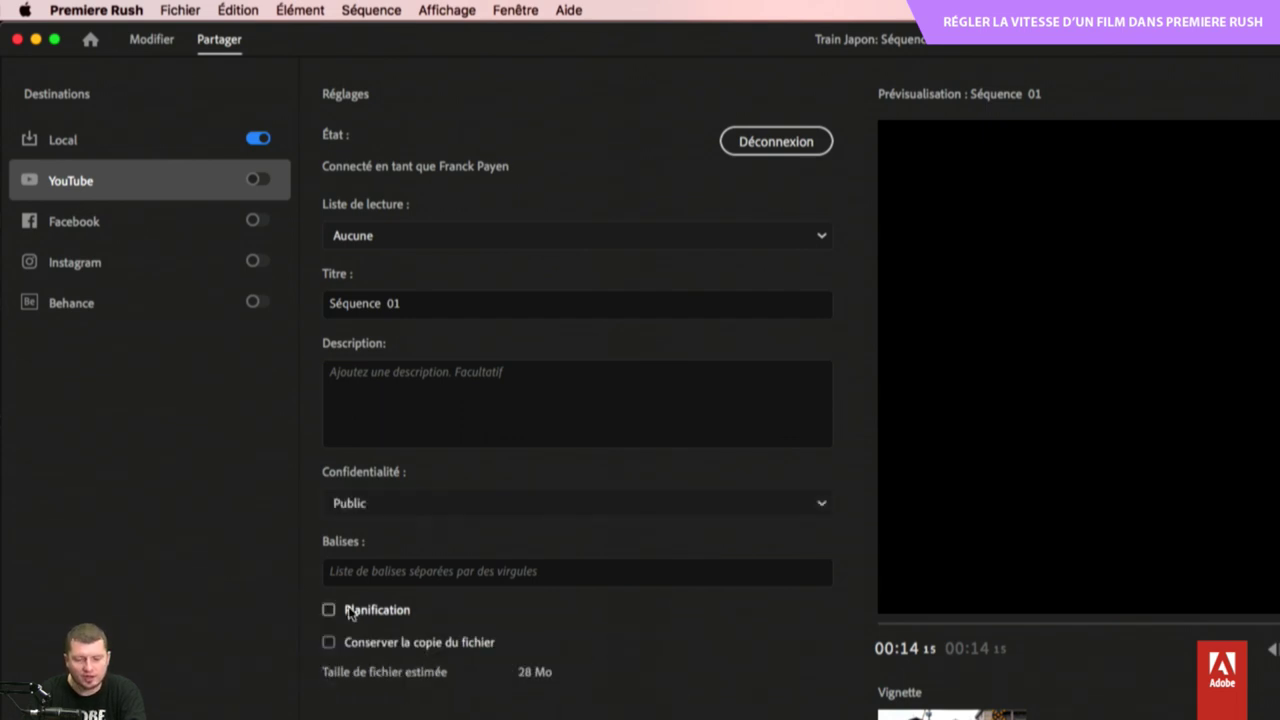
{"action": "left_click", "coordinate": [394, 649]}
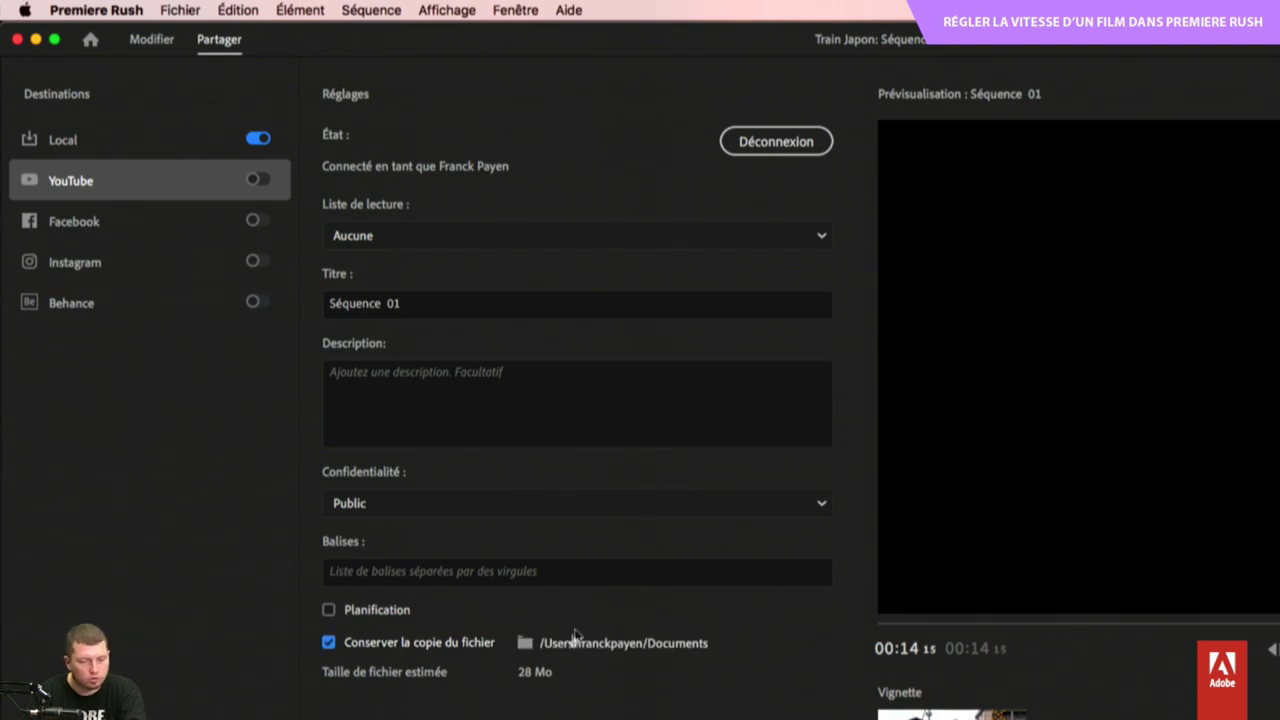
{"action": "left_click", "coordinate": [432, 645]}
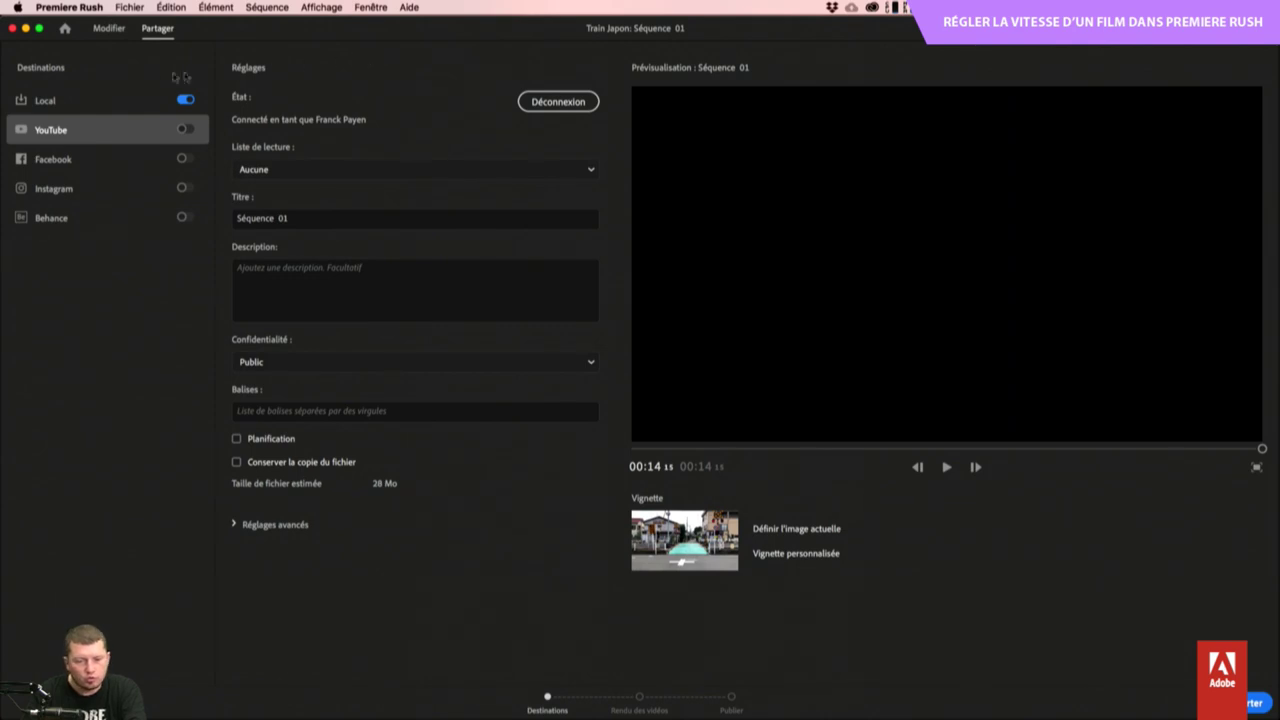
Export the sequence to the local destination and keep the rendered file.
{"action": "left_click", "coordinate": [115, 101]}
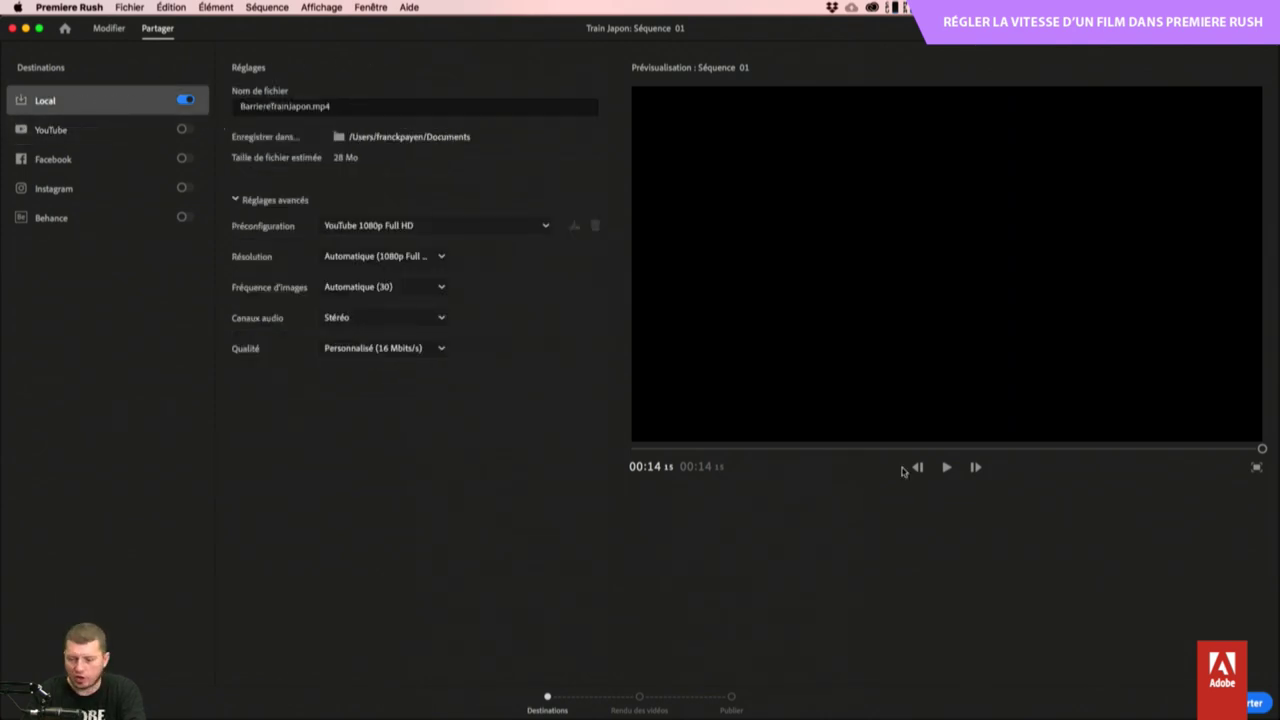
{"action": "left_click", "coordinate": [1255, 703]}
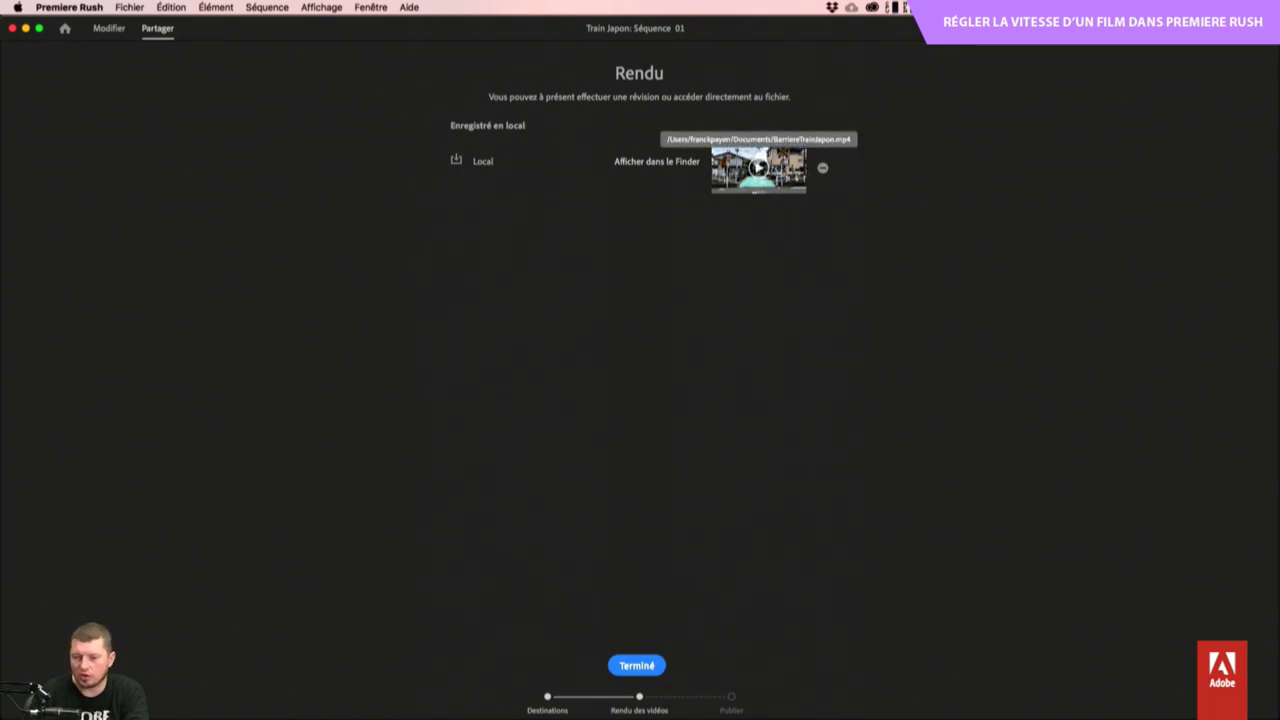
{"action": "left_click", "coordinate": [822, 170]}
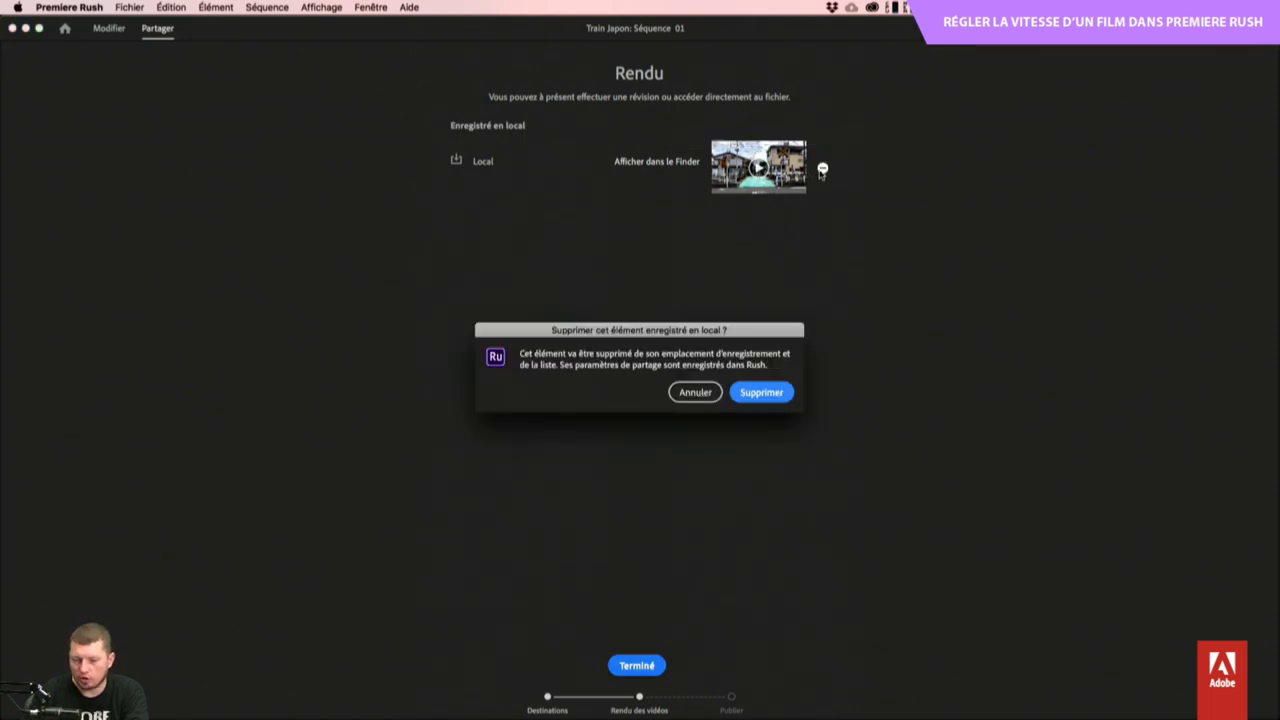
{"action": "left_click", "coordinate": [690, 393]}
Play back the rendered video from near its beginning, then close the preview and finish the export.
{"action": "left_click", "coordinate": [757, 169]}
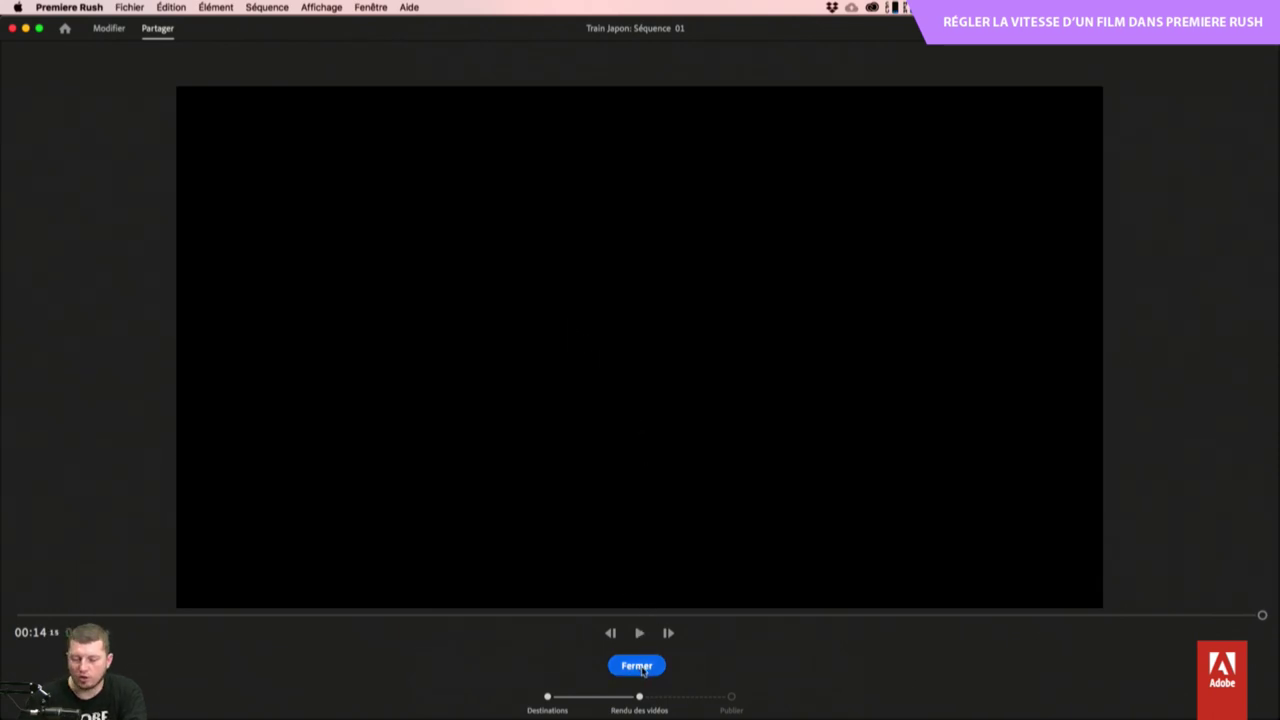
{"action": "left_click", "coordinate": [94, 616]}
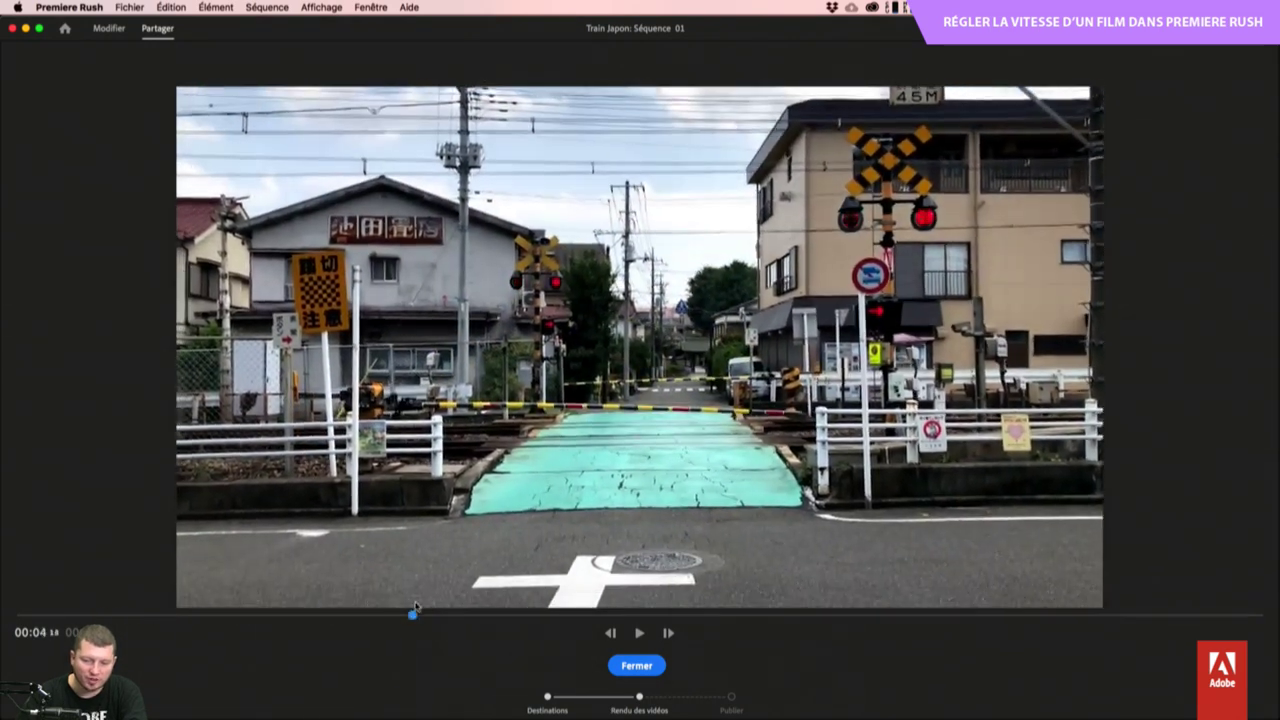
{"action": "left_click_drag", "start_coordinate": [415, 606], "coordinate": [191, 612]}
{"action": "key", "text": "space"}
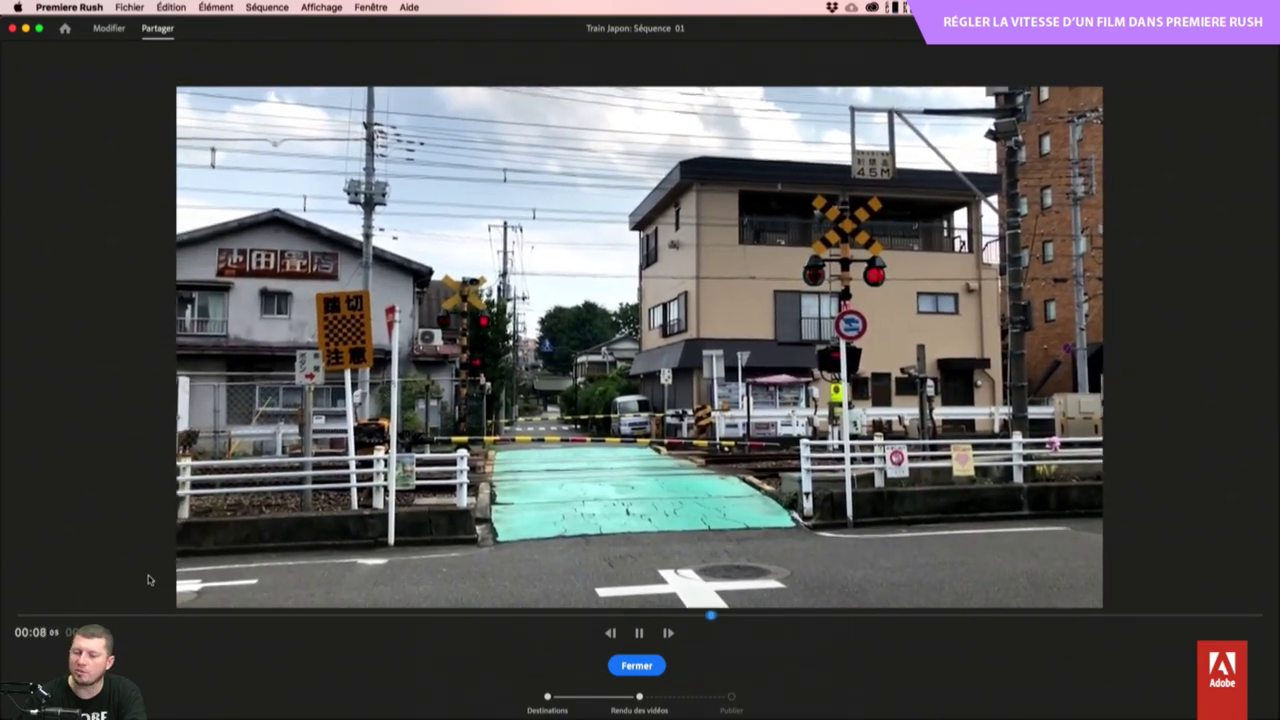
{"action": "key", "text": "space"}
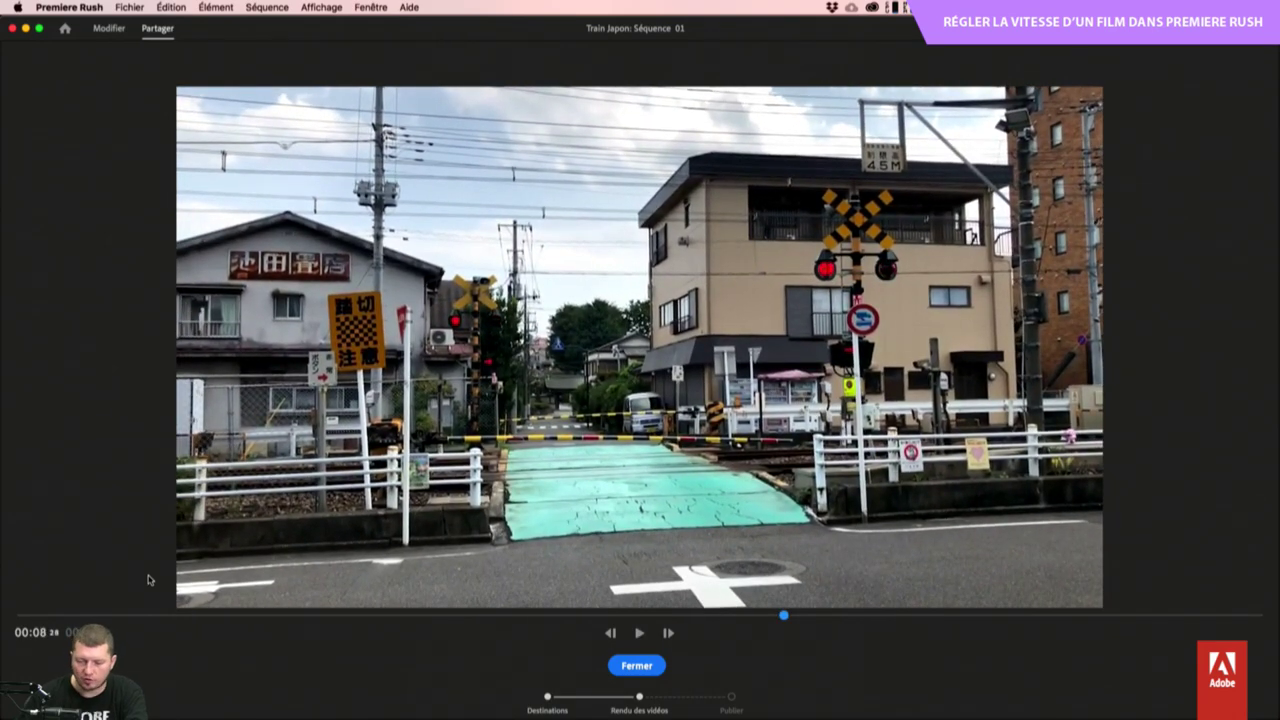
{"action": "left_click", "coordinate": [636, 665]}
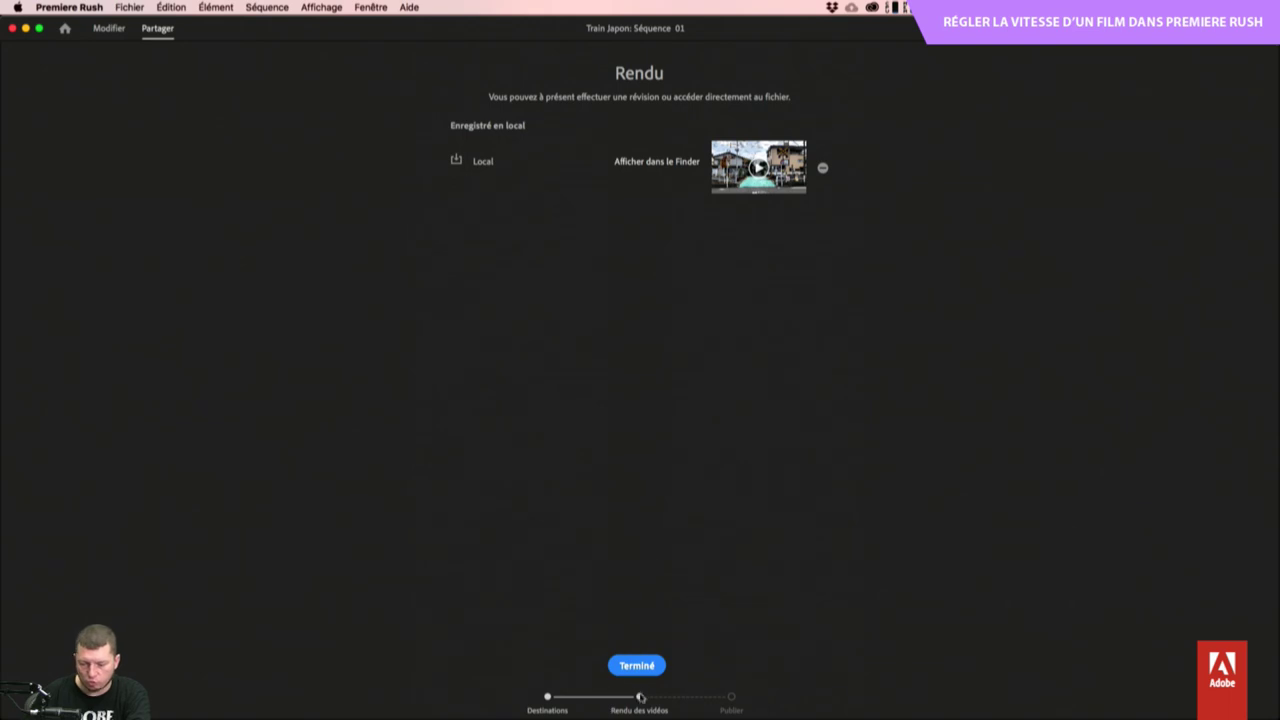
{"action": "left_click", "coordinate": [641, 679]}
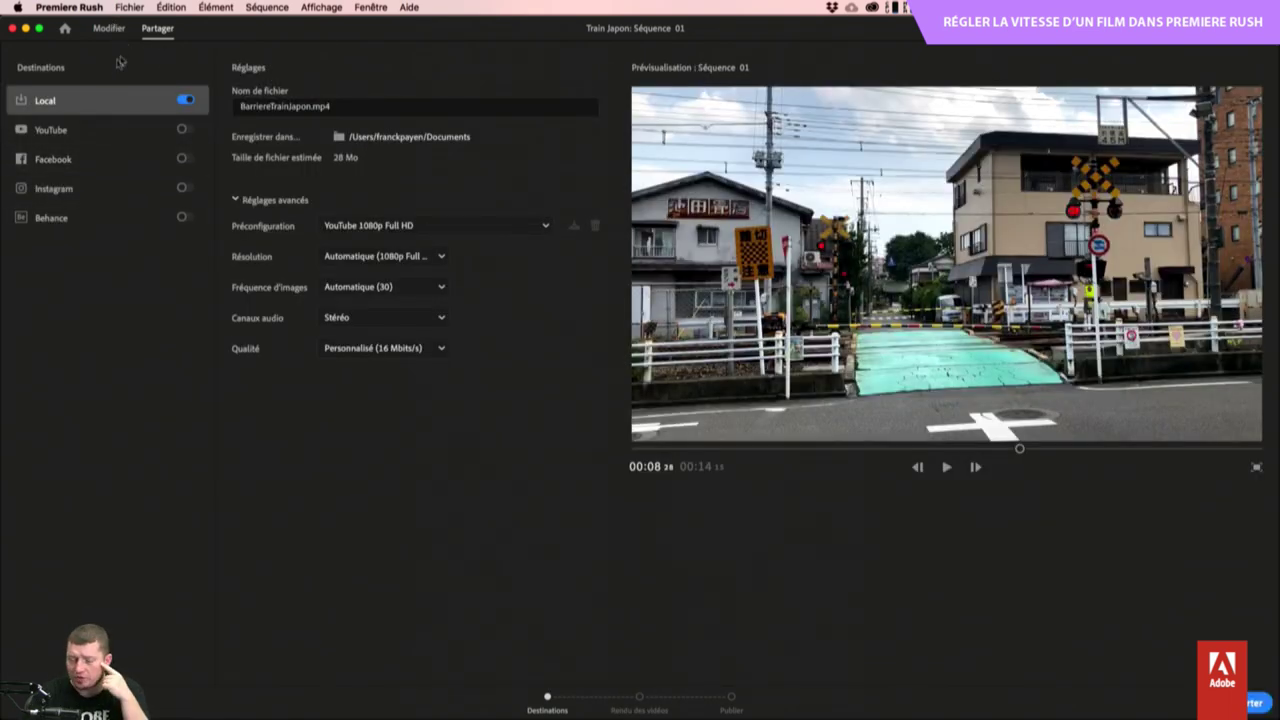
Open the Sans titre project beside Train Japon from the project overview and review its sequence and media.
{"action": "left_click", "coordinate": [109, 28]}
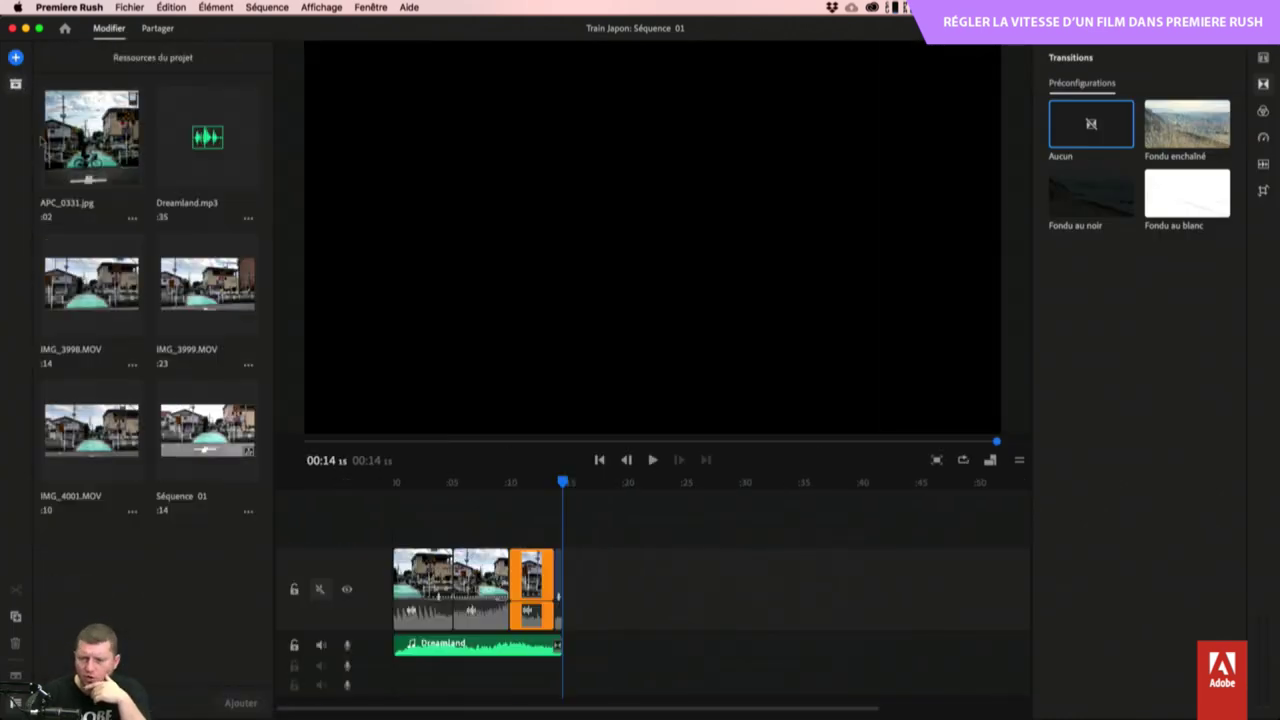
{"action": "left_click", "coordinate": [65, 28]}
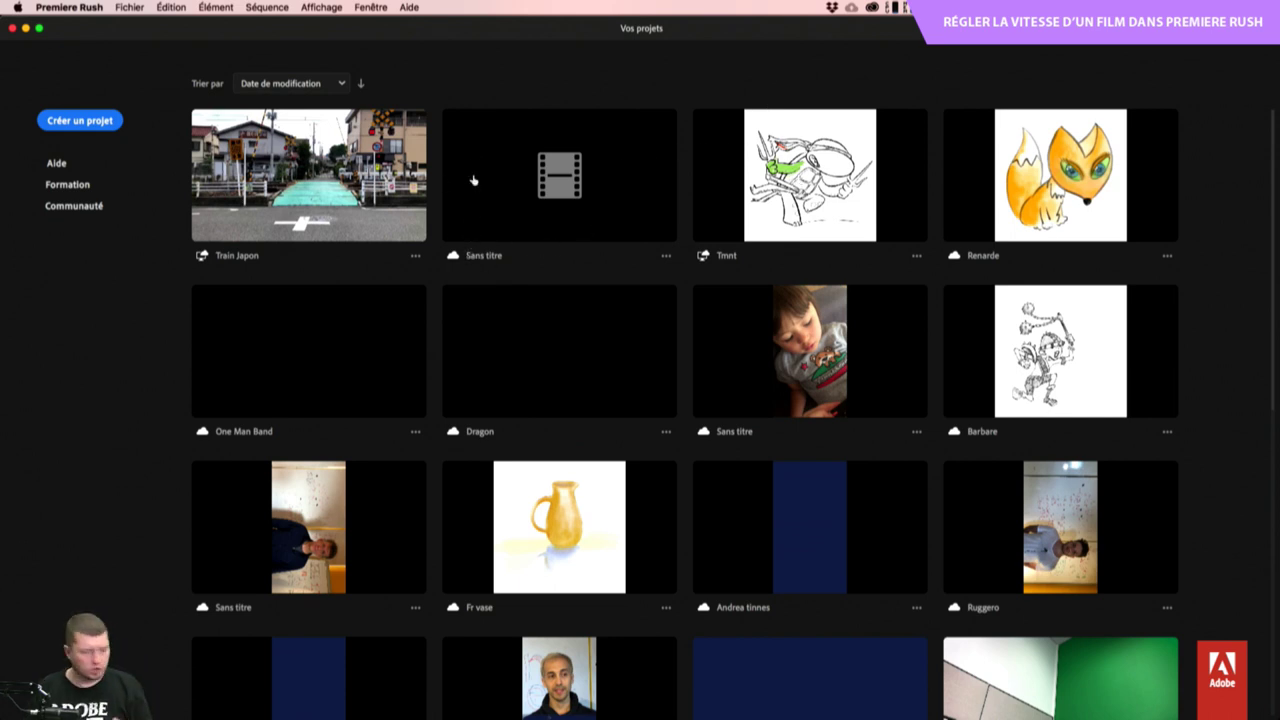
{"action": "left_click", "coordinate": [594, 214]}
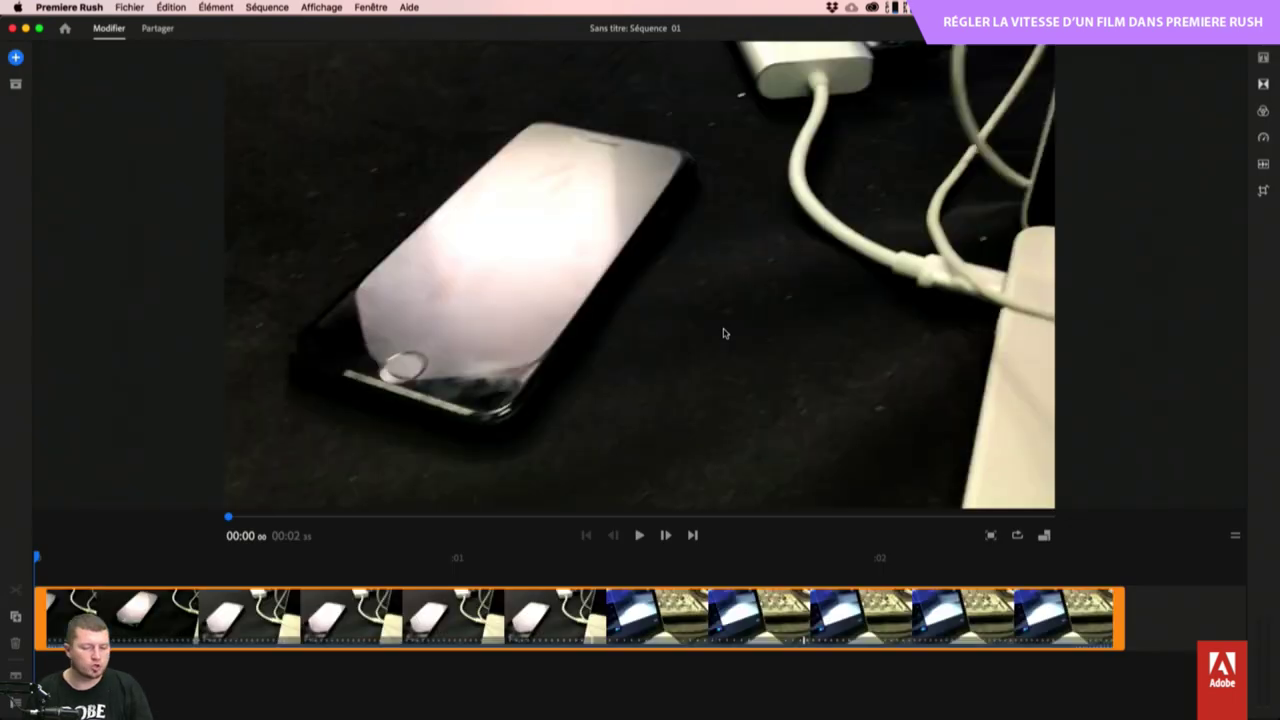
{"action": "key", "text": "space"}
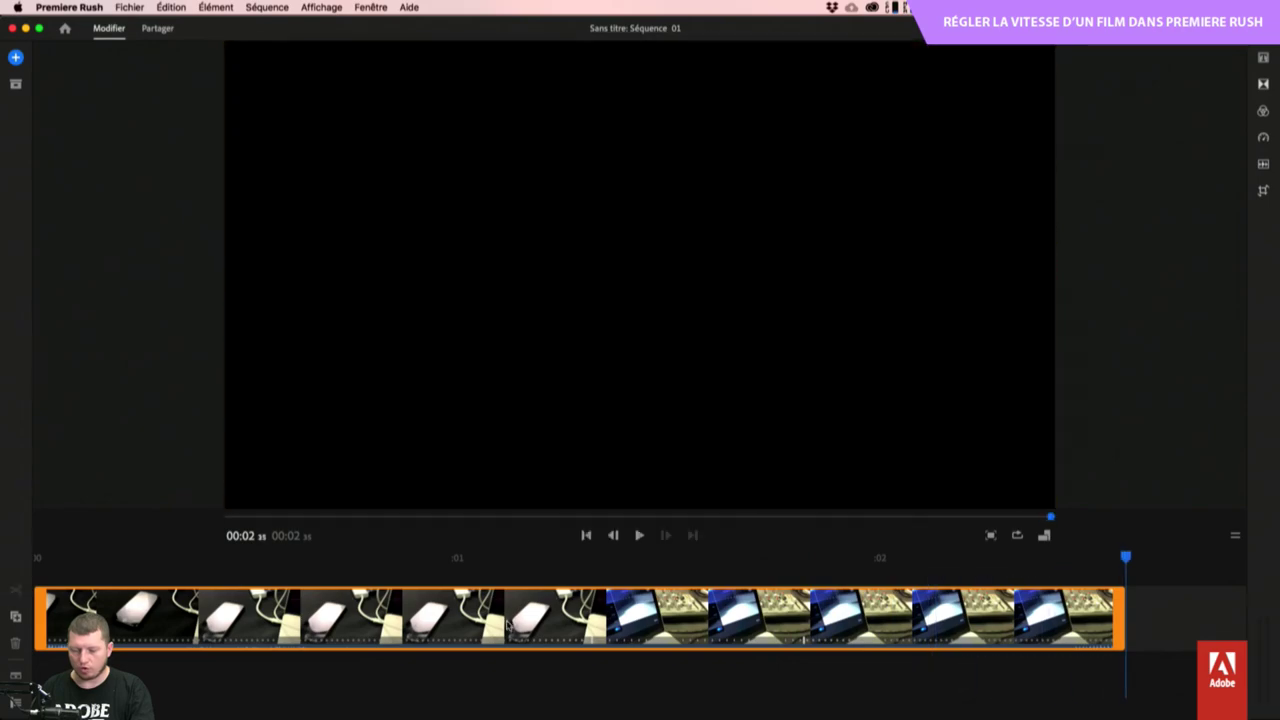
{"action": "key", "text": "space"}
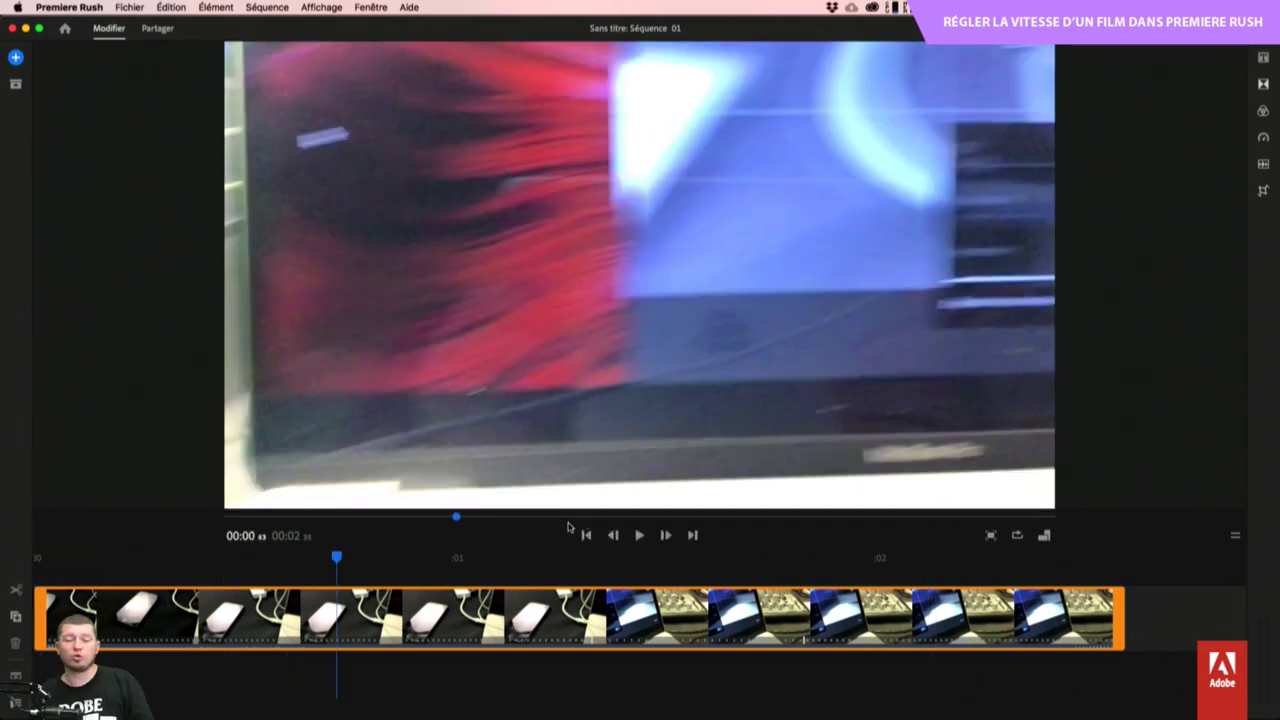
{"action": "left_click", "coordinate": [15, 84]}
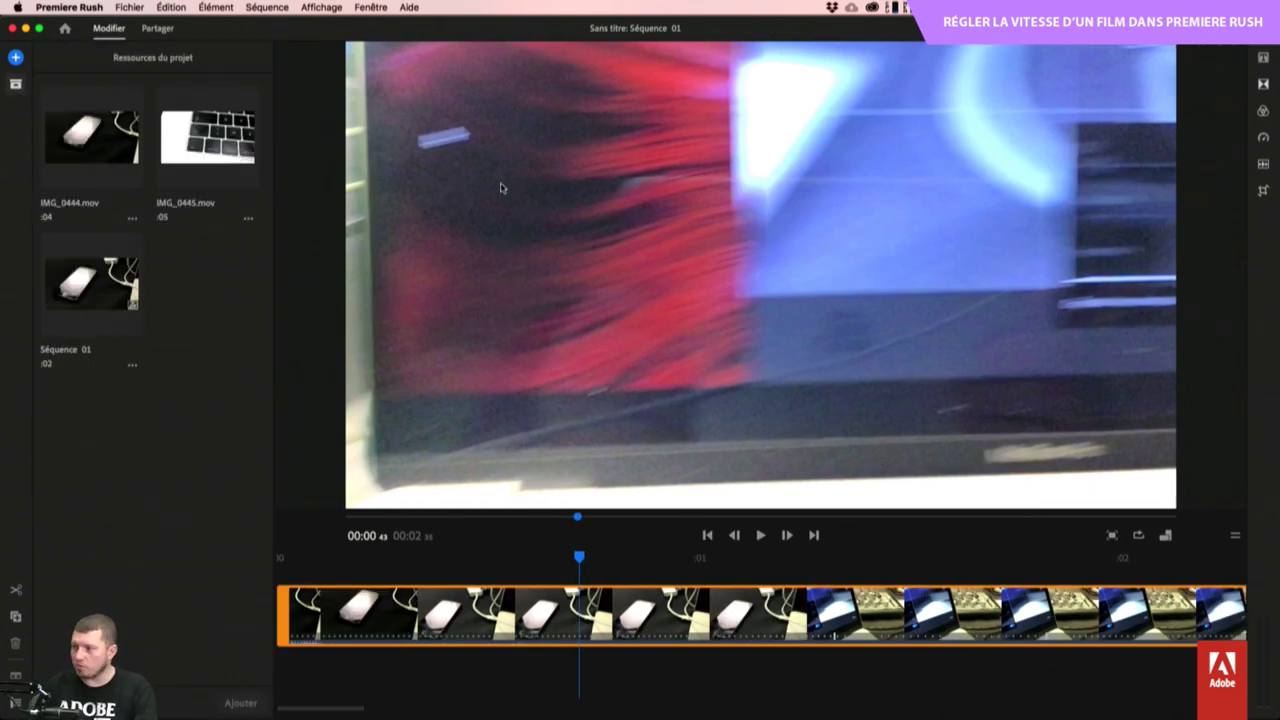
{"action": "left_click", "coordinate": [14, 87]}
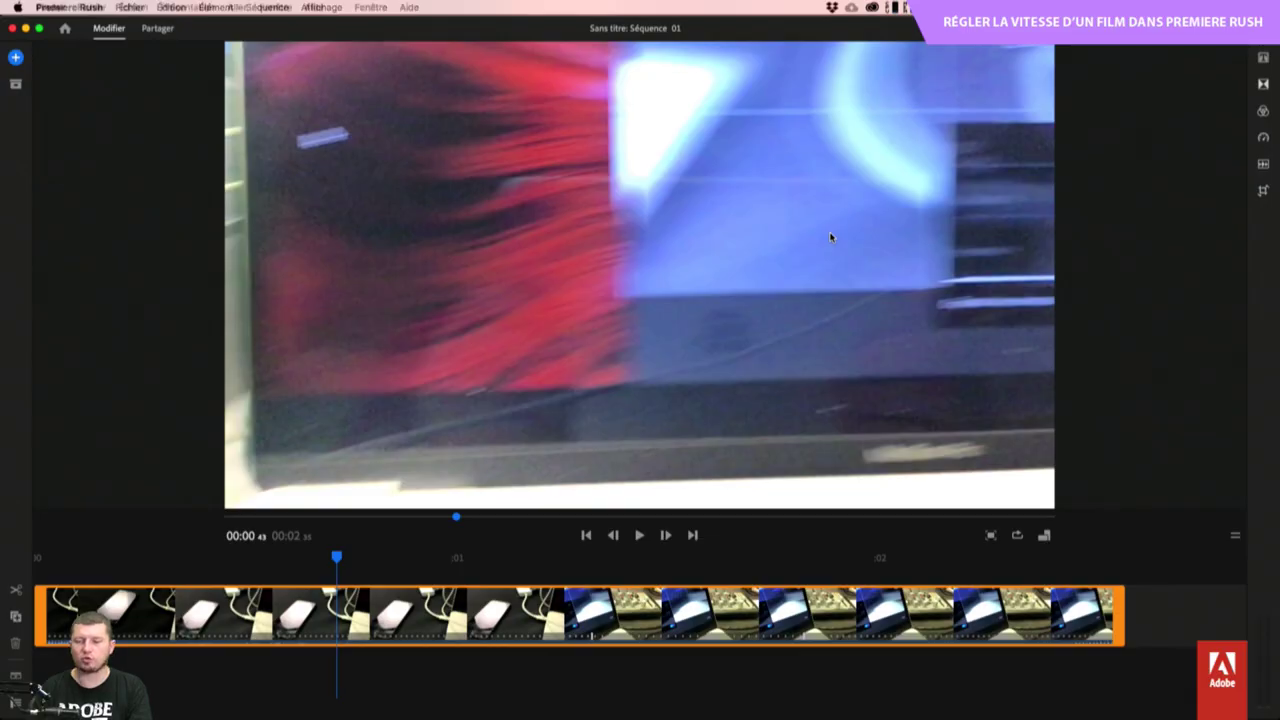
Switch to the tablet screen mirrored in QuickTime Player and open the Train Japon project there.
{"action": "key", "text": "super+h"}
{"action": "key", "text": "super+Tab"}
{"action": "key", "text": "super+Tab"}
{"action": "key", "text": "super+Tab"}
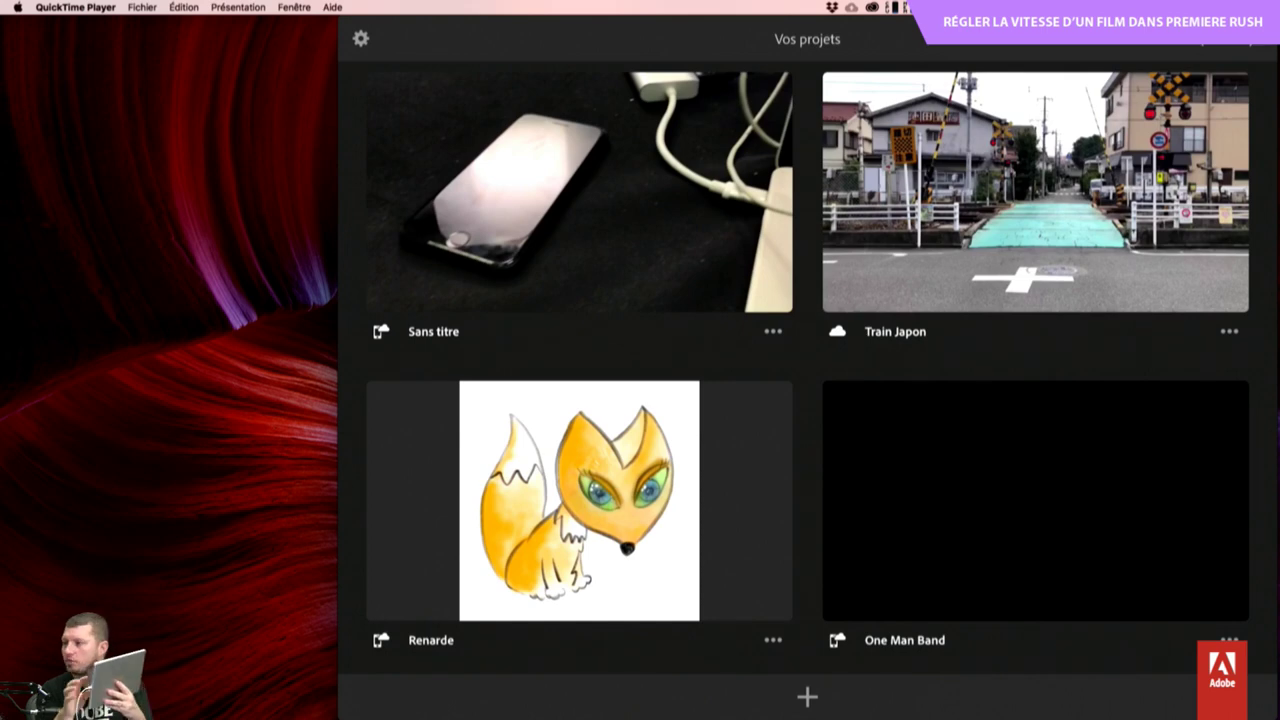
{"action": "left_click", "coordinate": [1035, 192]}
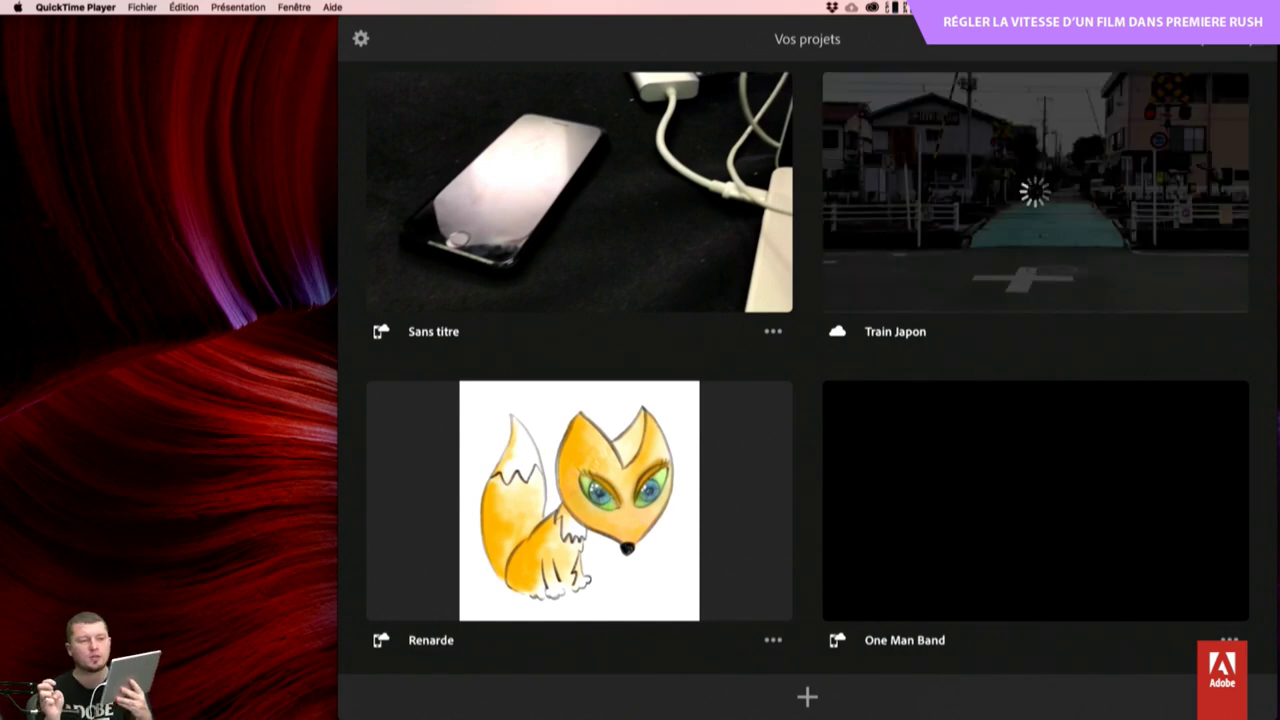
Play the Train Japon sequence on the tablet and return the playhead to near its start.
{"action": "key", "text": "space"}
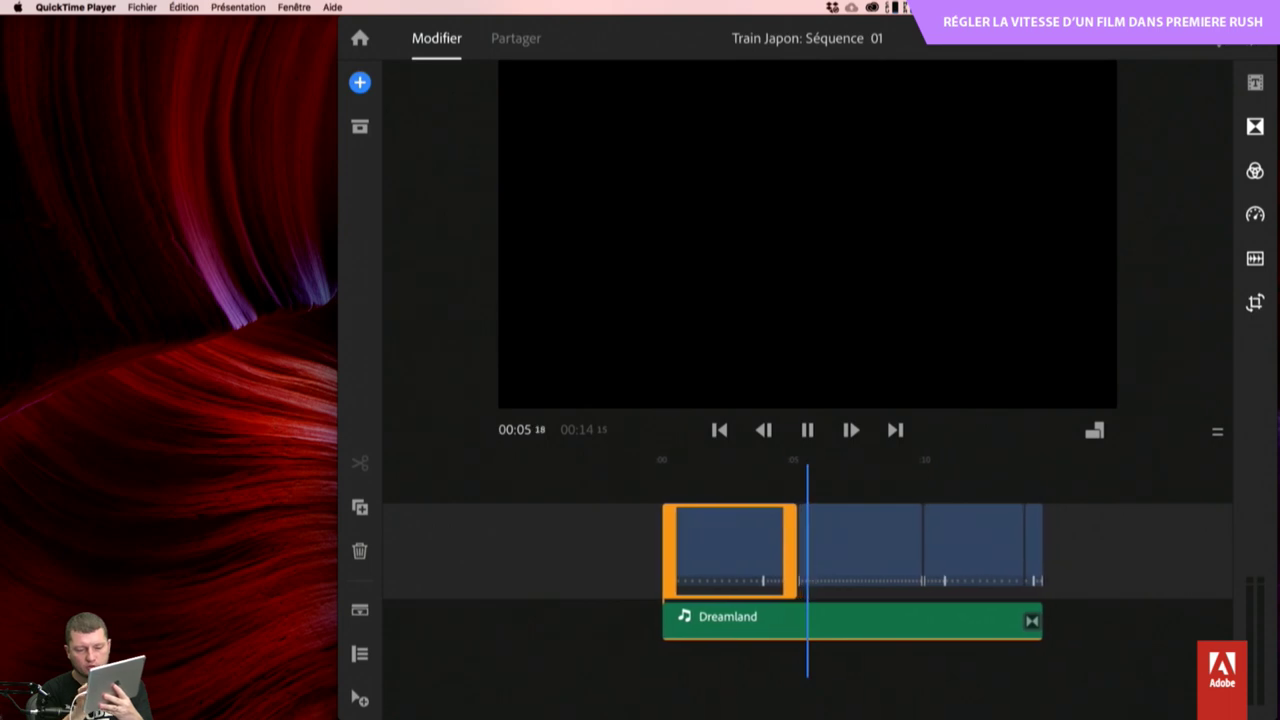
{"action": "key", "text": "space"}
{"action": "key", "text": "Home"}
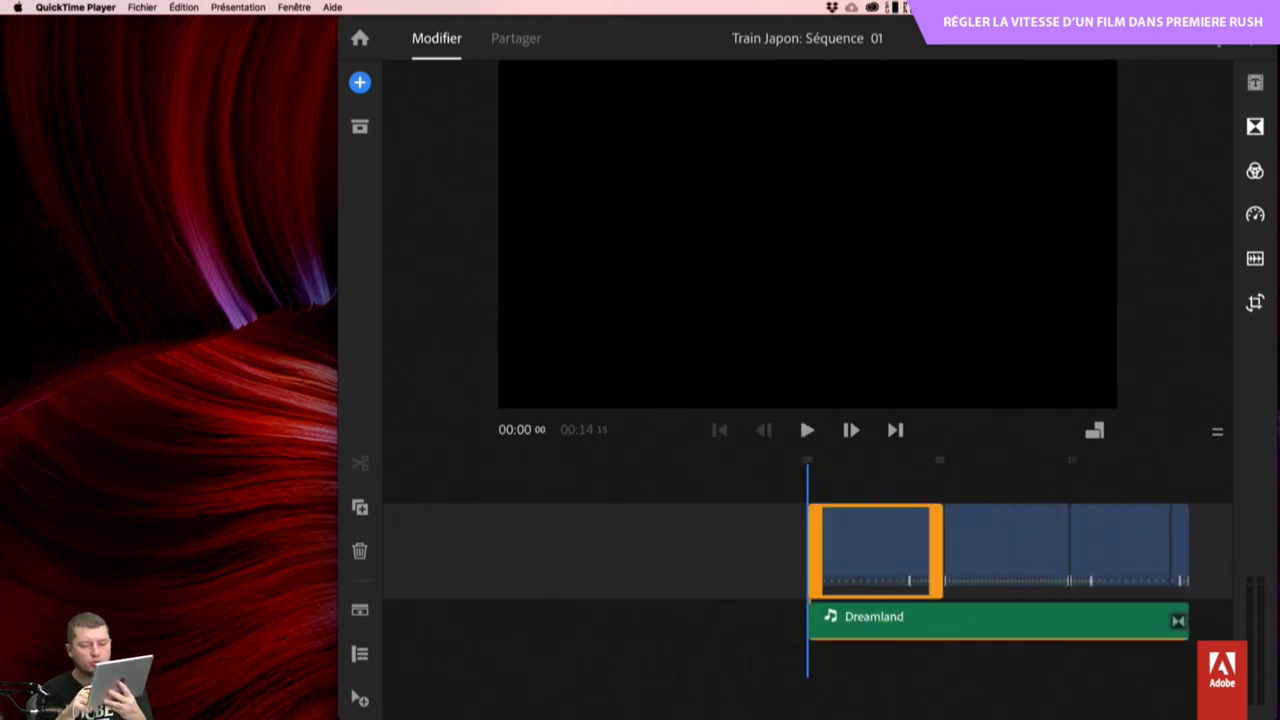
{"action": "key", "text": "Right"}
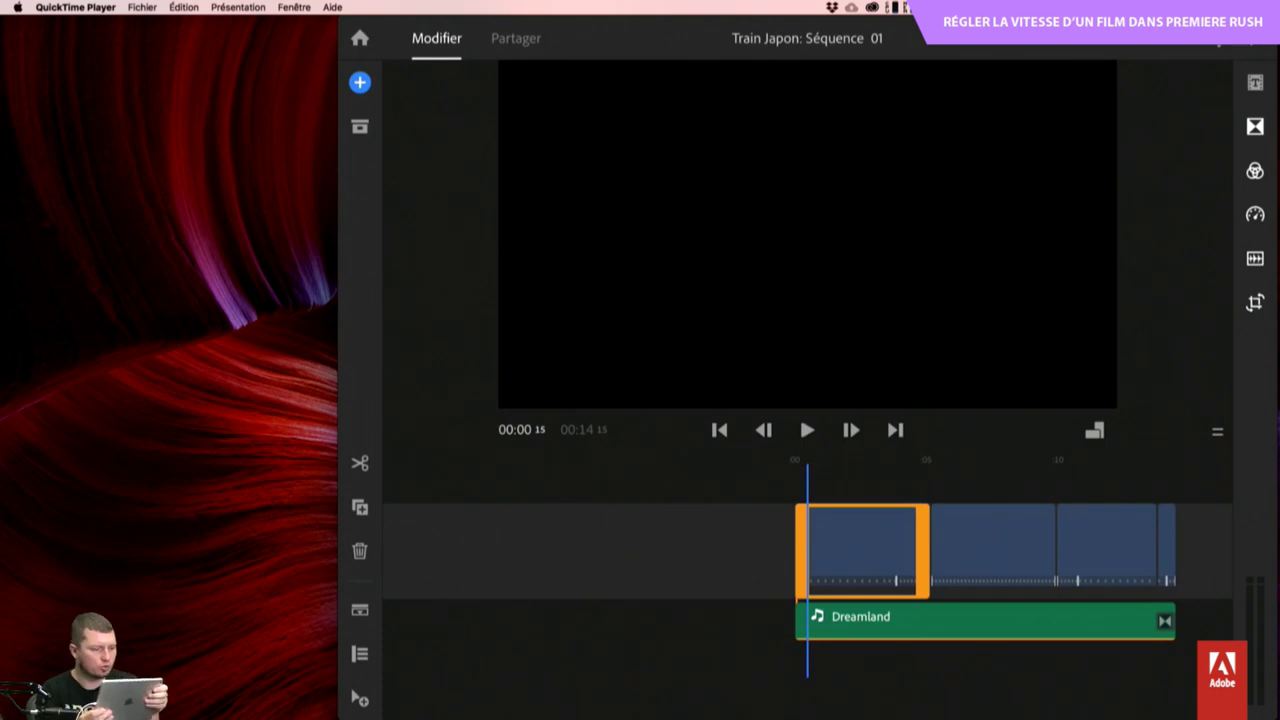
Show the project media, view the locations for finding and reconnecting the Dreamland audio, and close the list.
{"action": "left_click", "coordinate": [359, 126]}
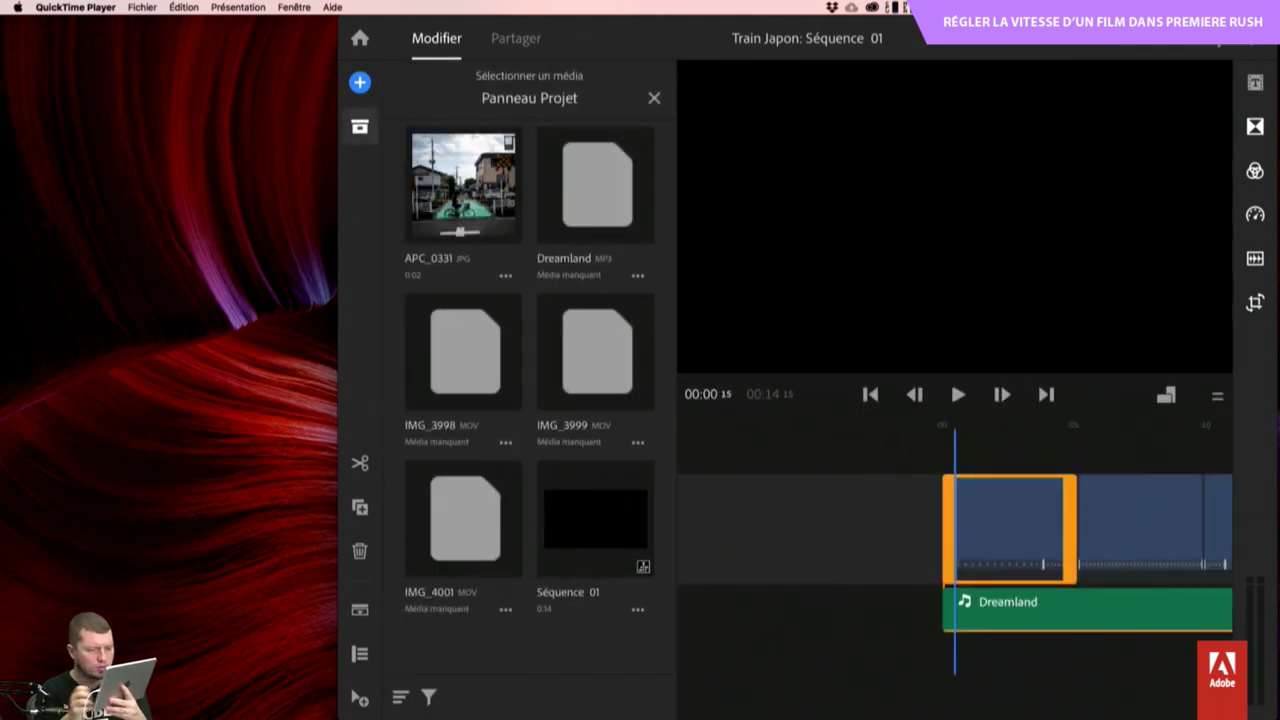
{"action": "left_click", "coordinate": [637, 275]}
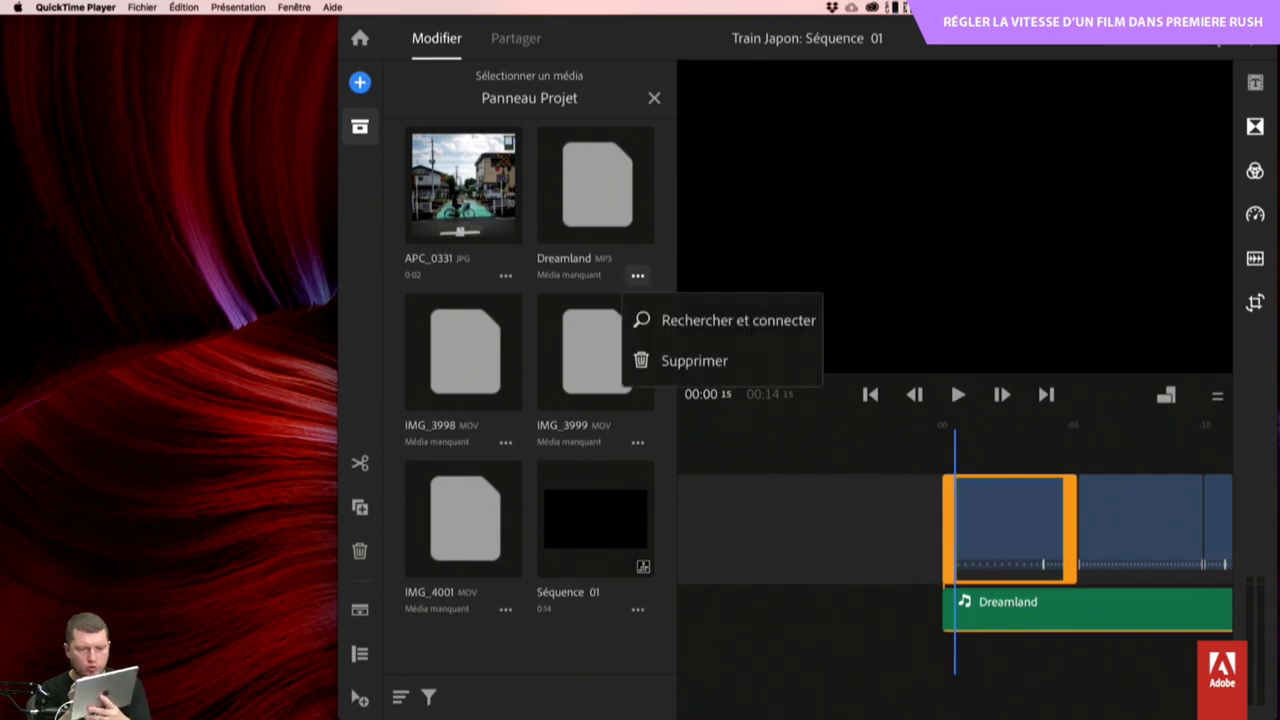
{"action": "left_click", "coordinate": [738, 320]}
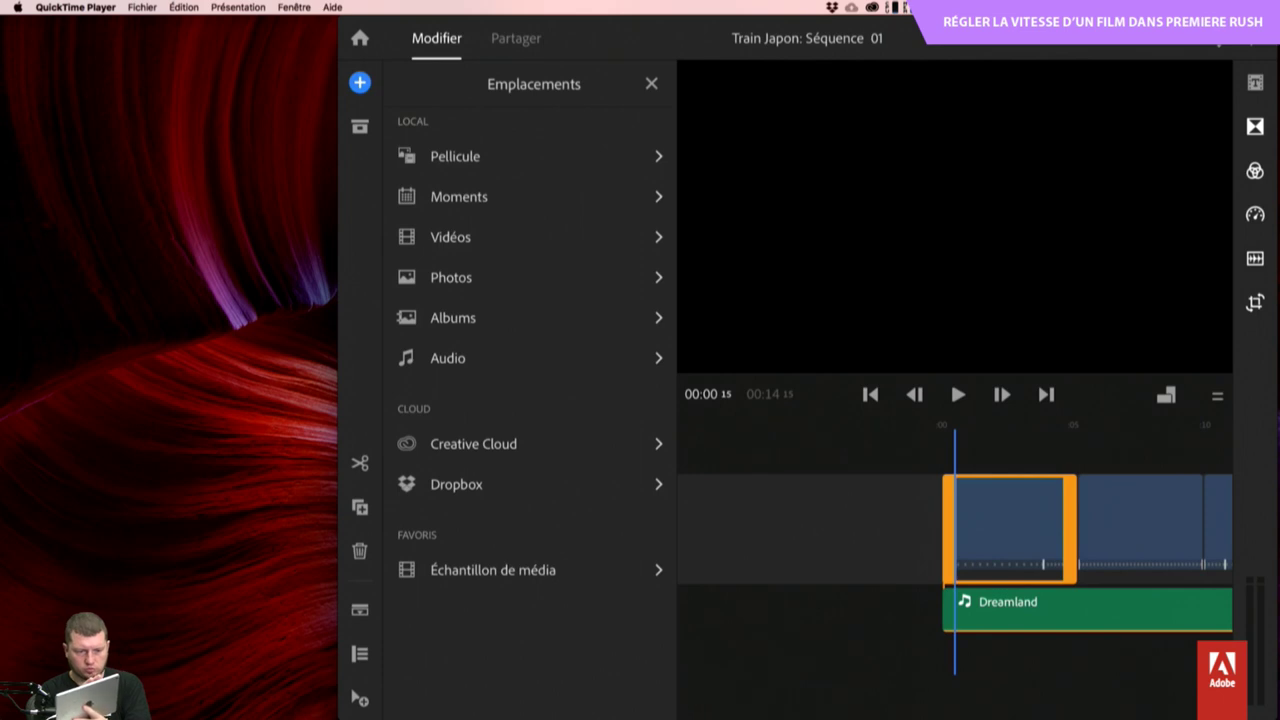
{"action": "left_click", "coordinate": [651, 83]}
Scrub through the Train Japon timeline to check its clips on the tablet.
{"action": "scroll", "coordinate": [955, 530], "scroll_direction": "right", "scroll_amount": 3}
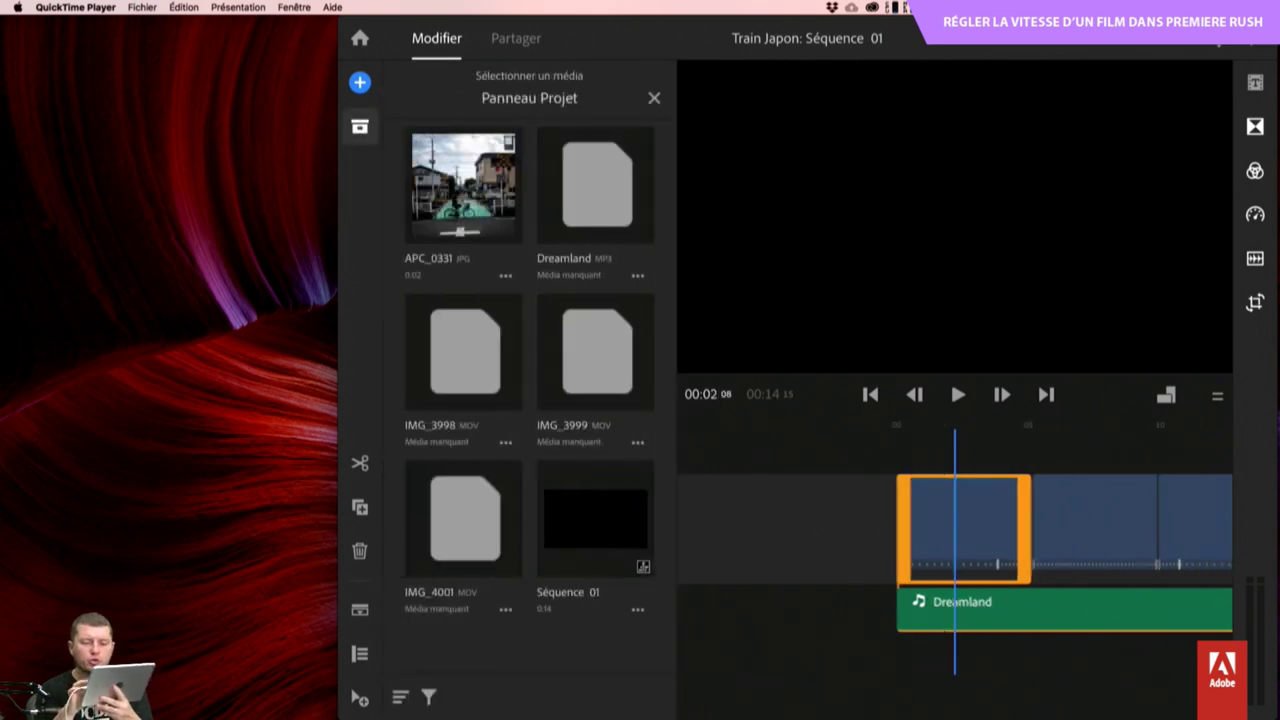
{"action": "scroll", "coordinate": [955, 530], "scroll_direction": "right", "scroll_amount": 10}
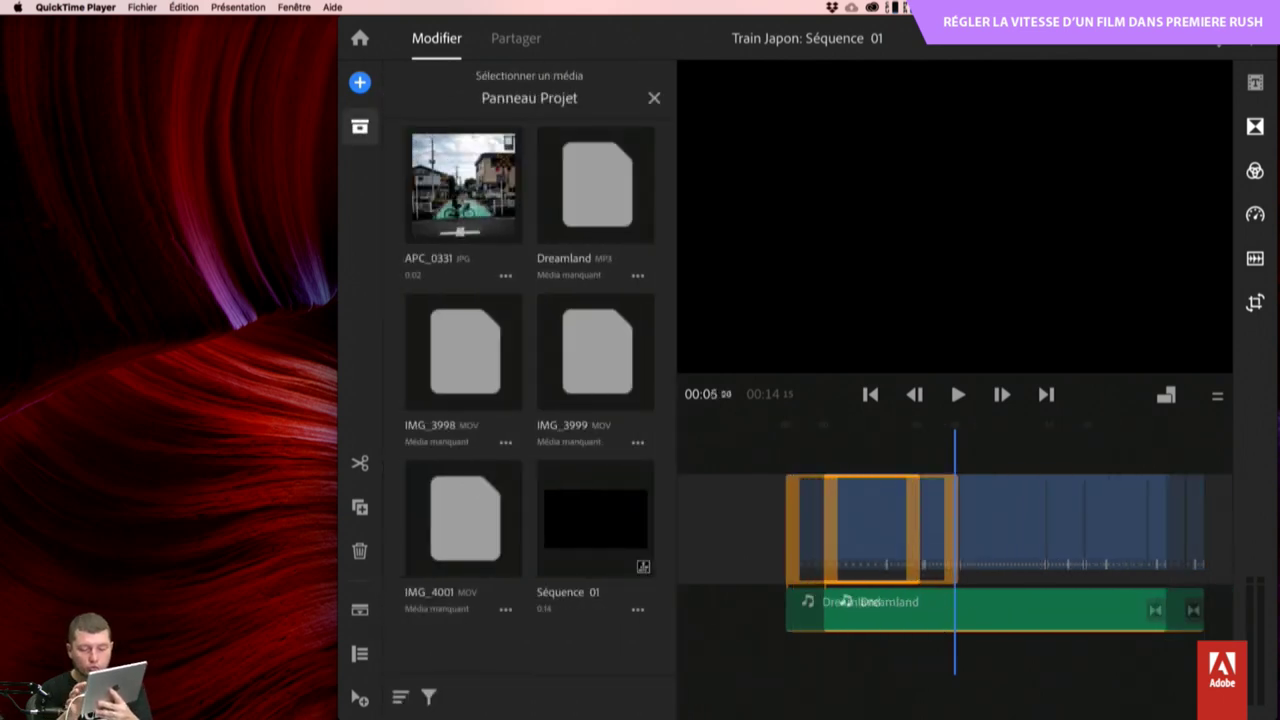
{"action": "scroll", "coordinate": [955, 530], "scroll_direction": "left", "scroll_amount": 8}
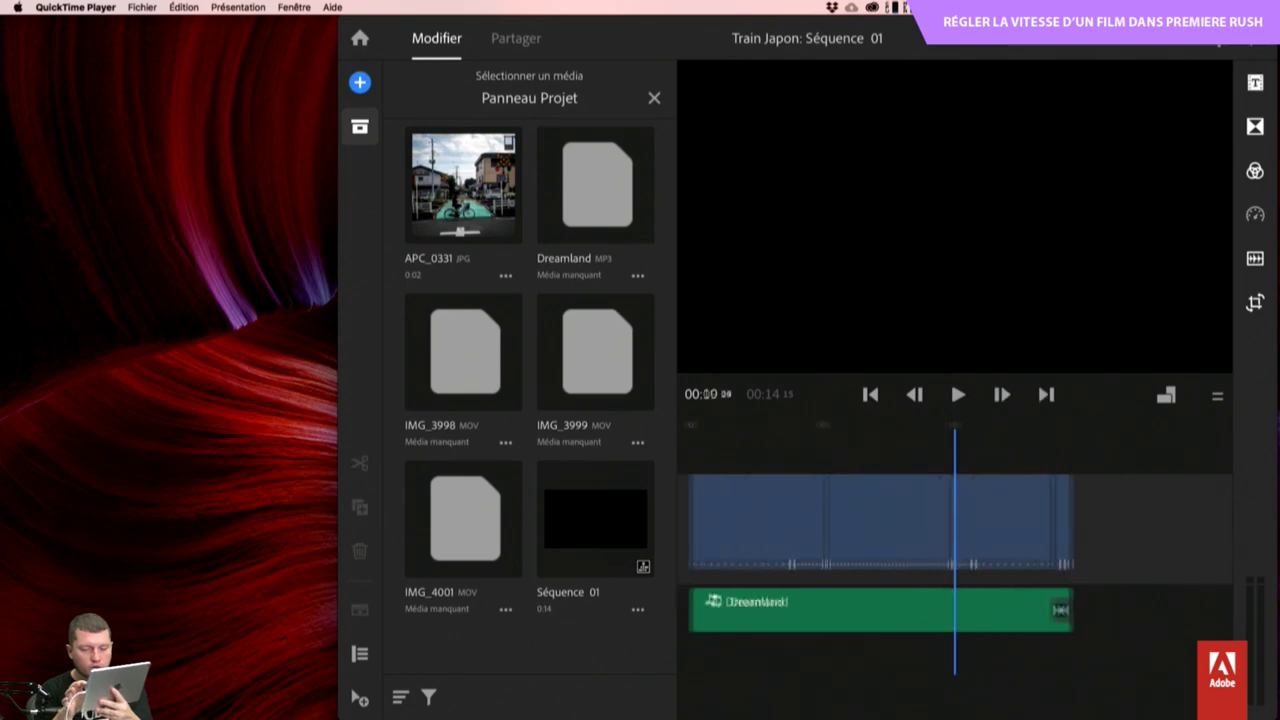
Select a clip in the Train Japon timeline on the tablet and move back through the sequence.
{"action": "left_click", "coordinate": [892, 525]}
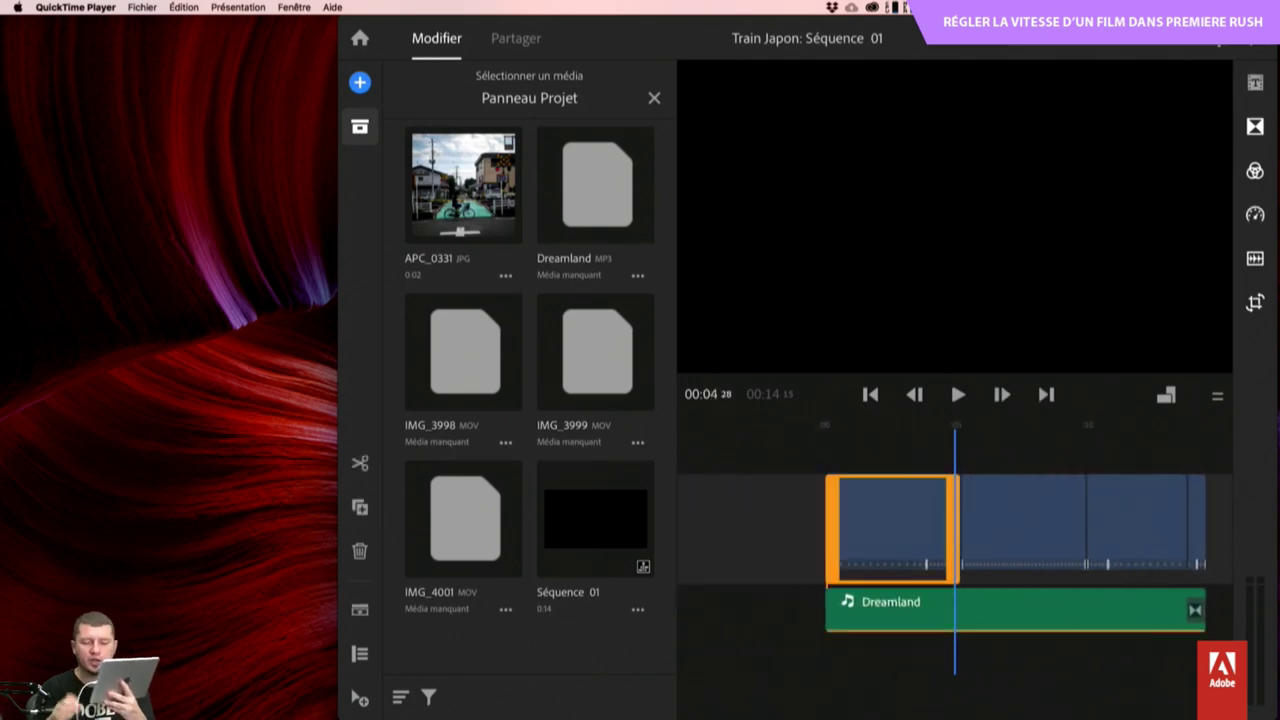
{"action": "scroll", "coordinate": [955, 530], "scroll_direction": "left", "scroll_amount": 5}
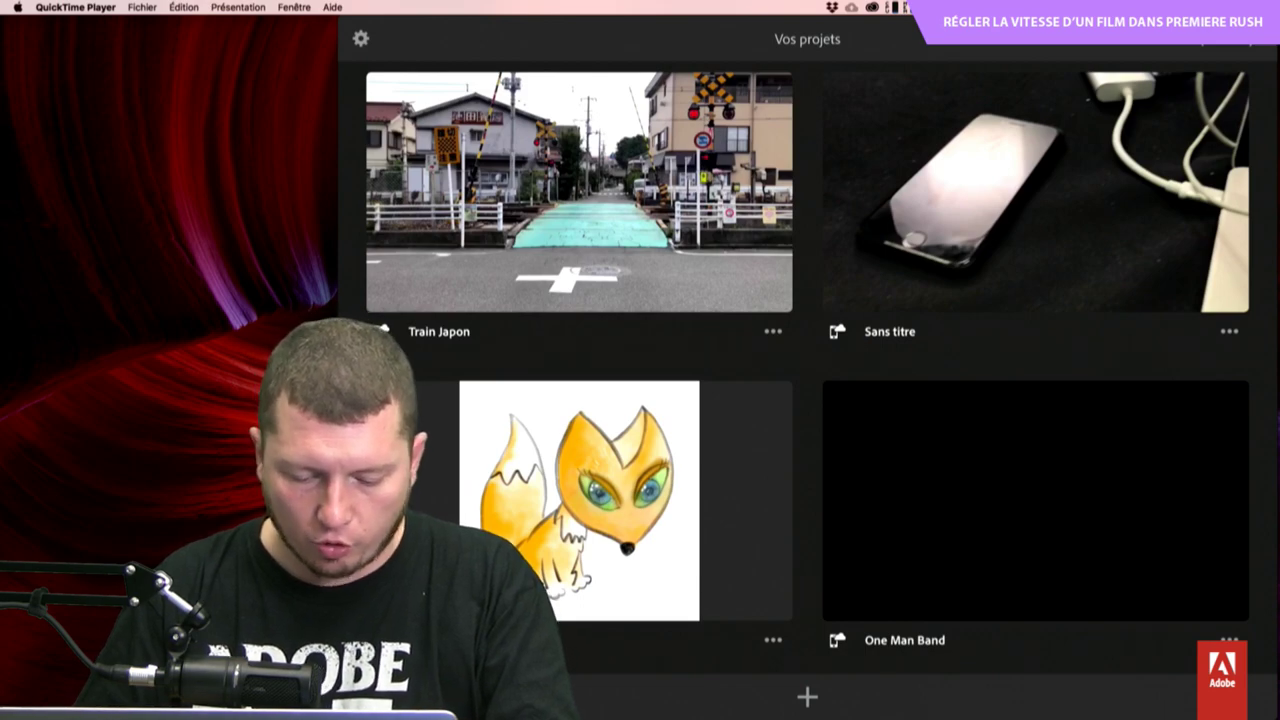
Open the Renarde project on the tablet and start exporting its 03 Texture sequence with the current quality settings.
{"action": "left_click", "coordinate": [578, 500]}
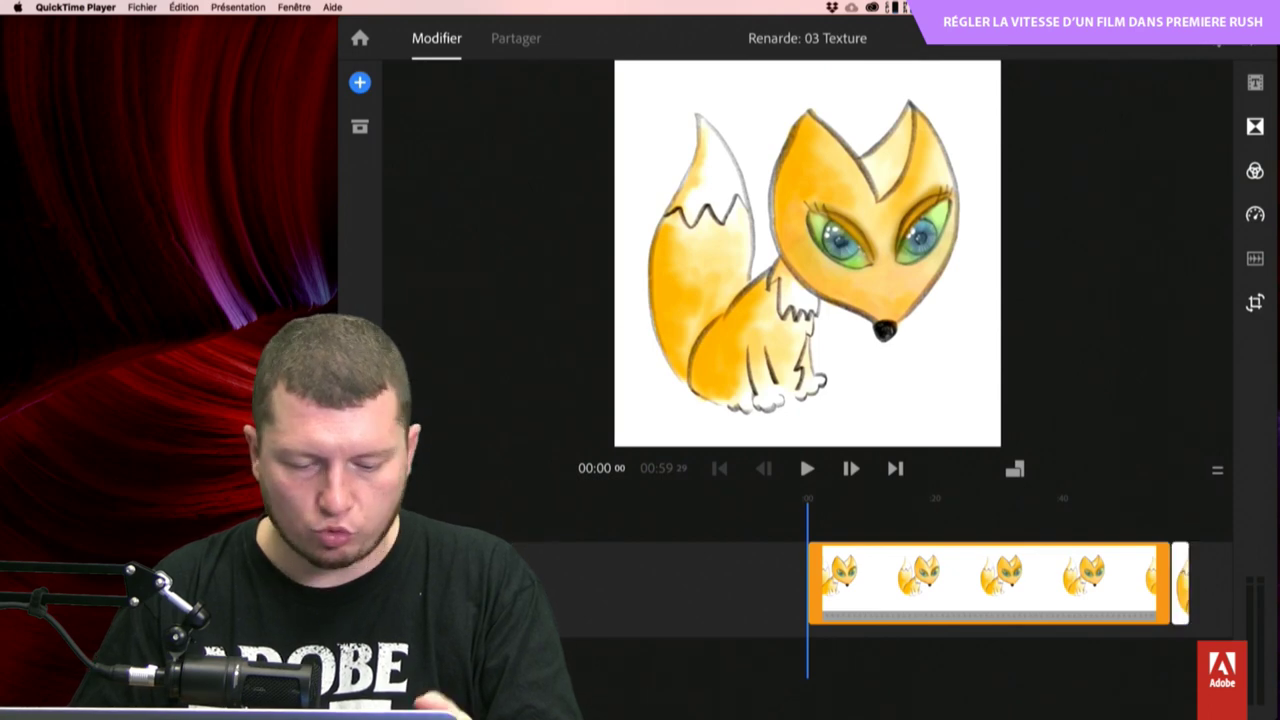
{"action": "left_click", "coordinate": [516, 38]}
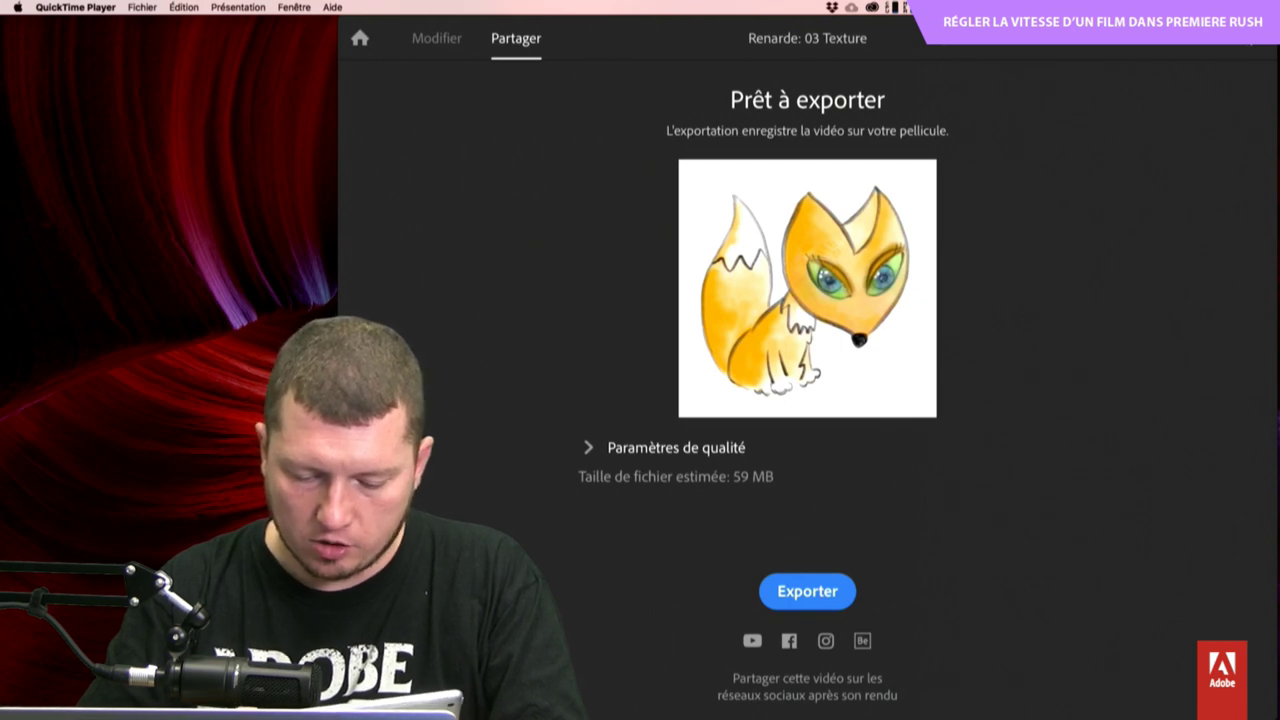
{"action": "left_click", "coordinate": [807, 591]}
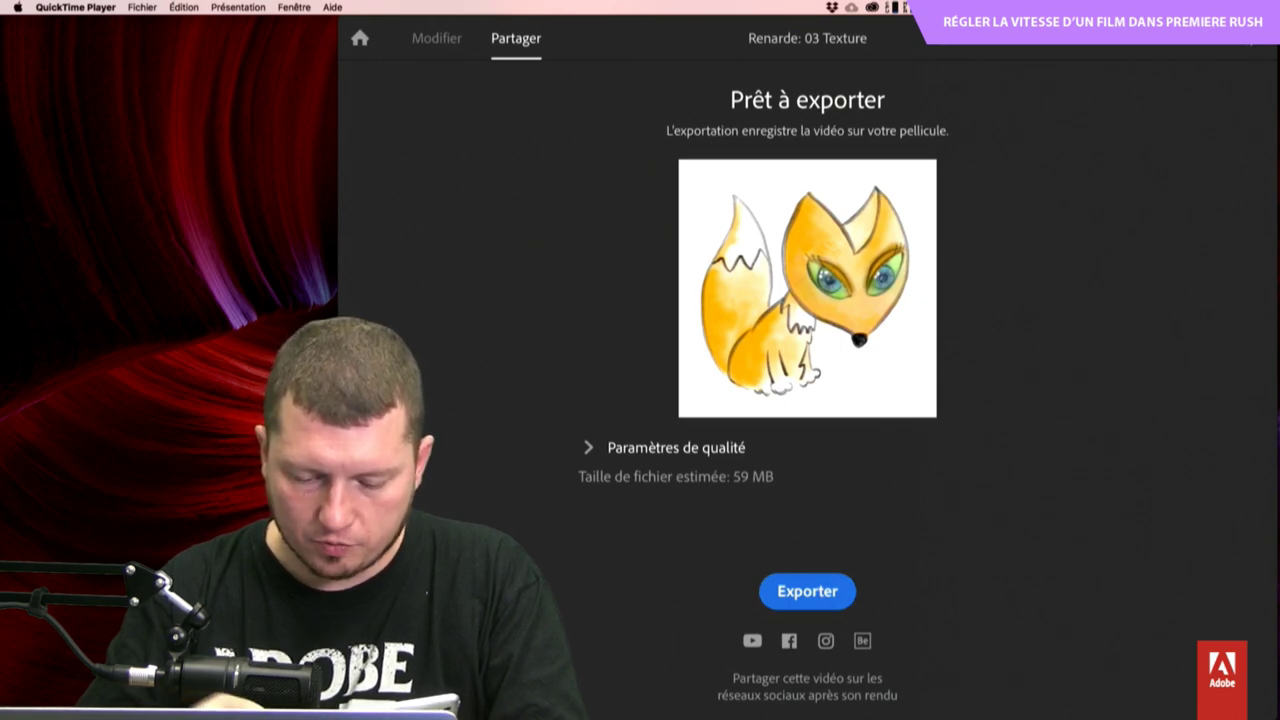
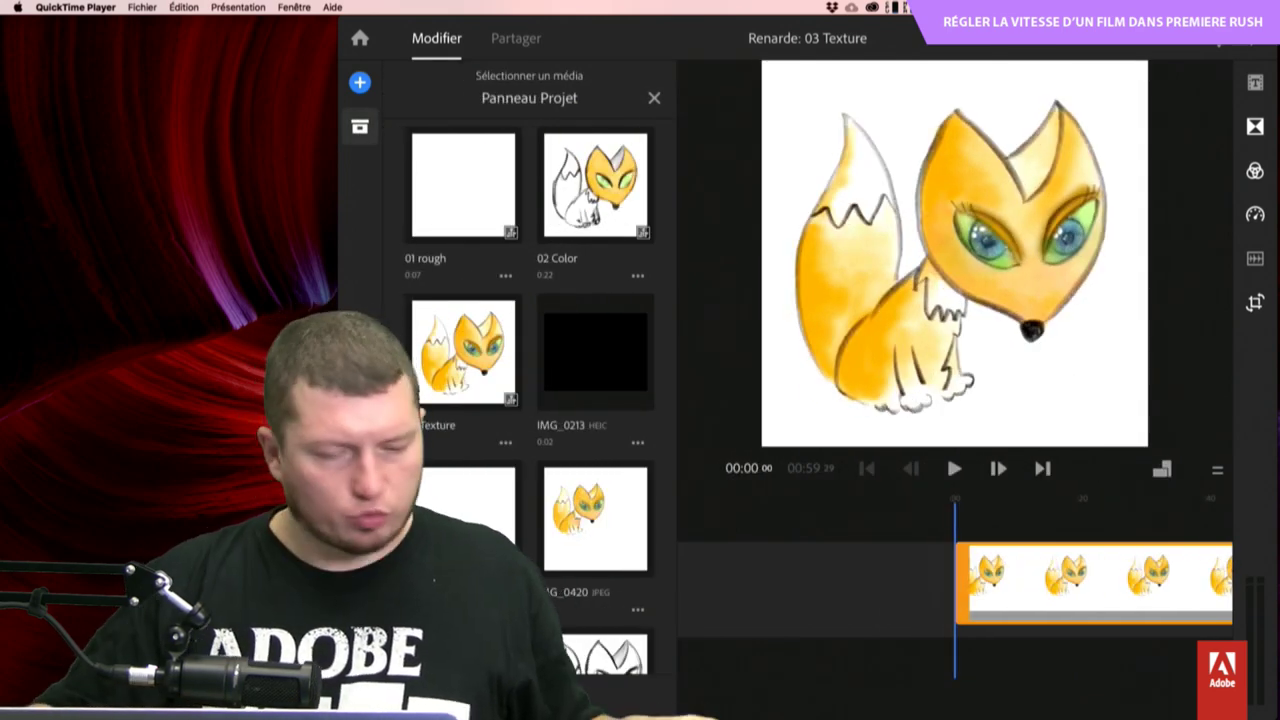
Quit QuickTime Player, switch to Premiere Rush on the computer and open the Tmnt project.
{"action": "key", "text": "super+q"}
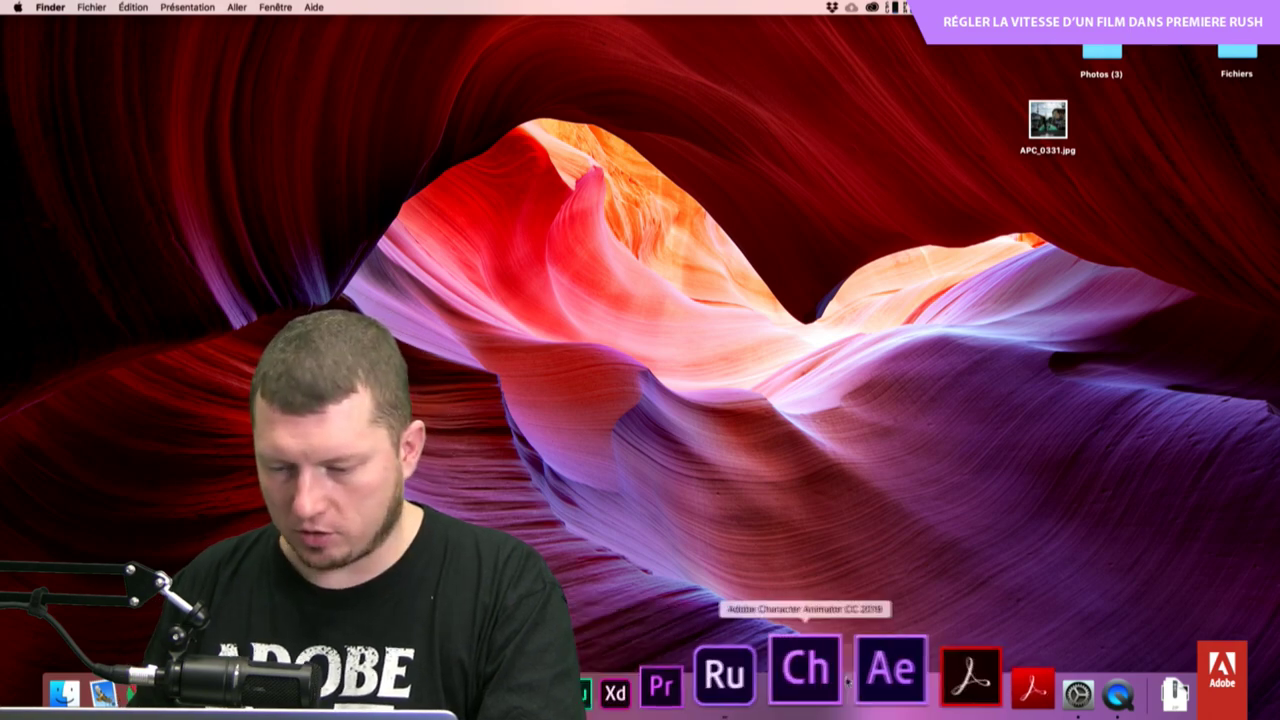
{"action": "left_click", "coordinate": [762, 680]}
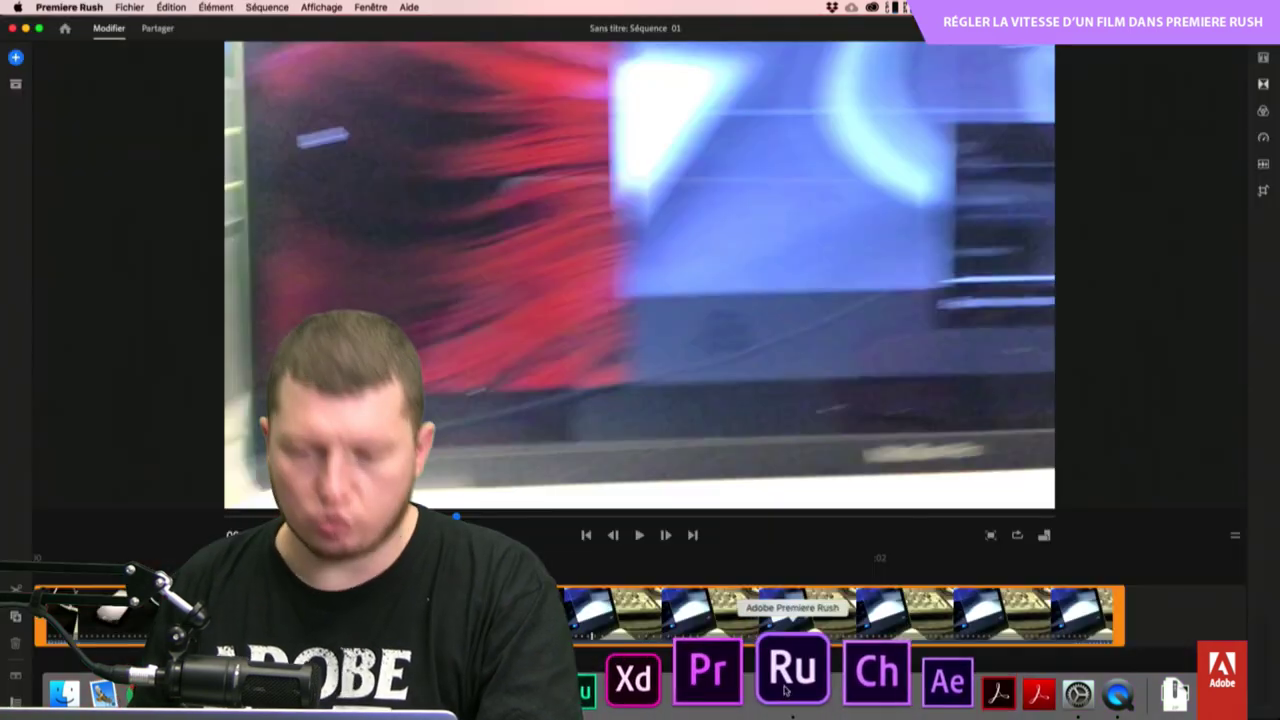
{"action": "left_click", "coordinate": [64, 28]}
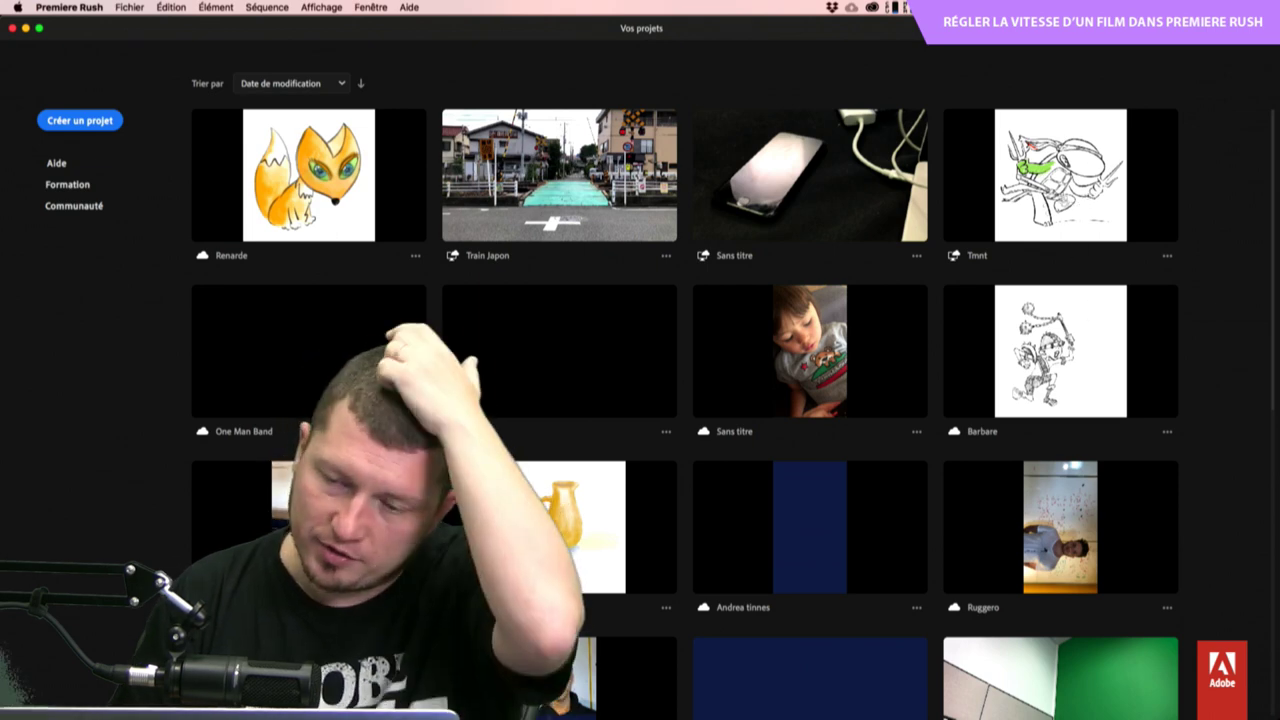
{"action": "left_click", "coordinate": [1062, 185]}
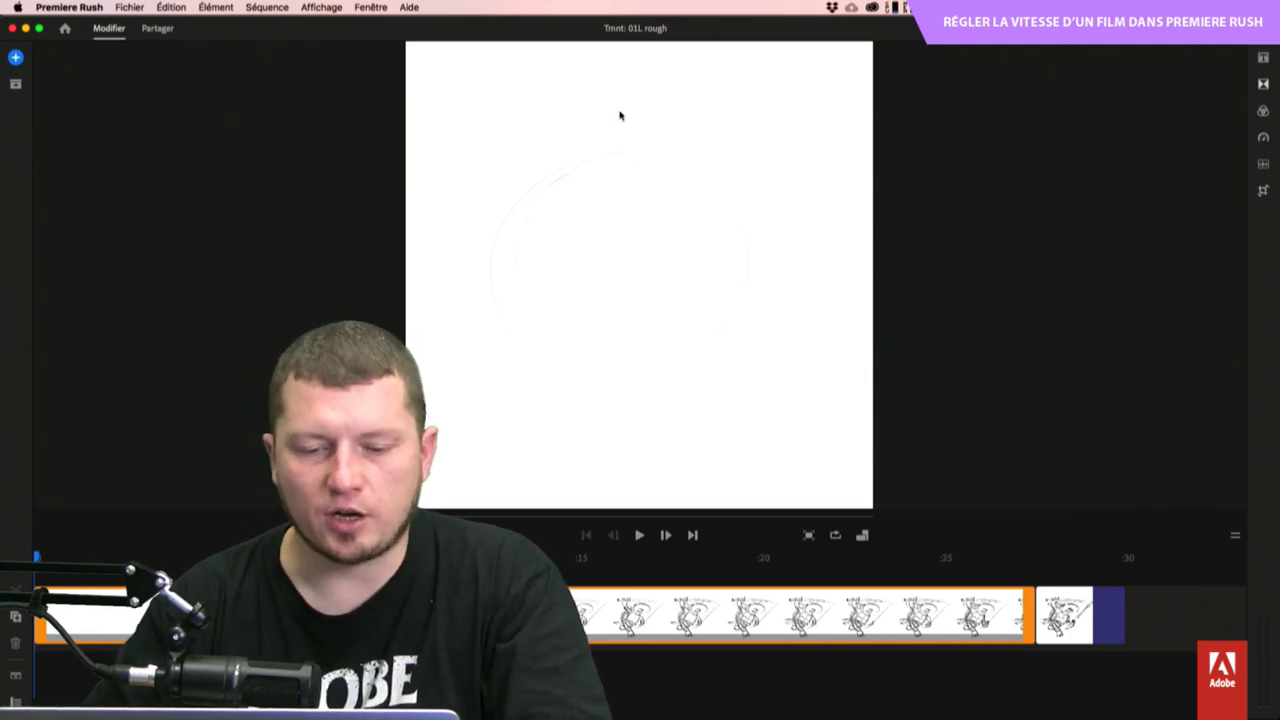
Show the Tmnt project's assets, open the 01M rough sequence and play its first few seconds.
{"action": "left_click", "coordinate": [15, 83]}
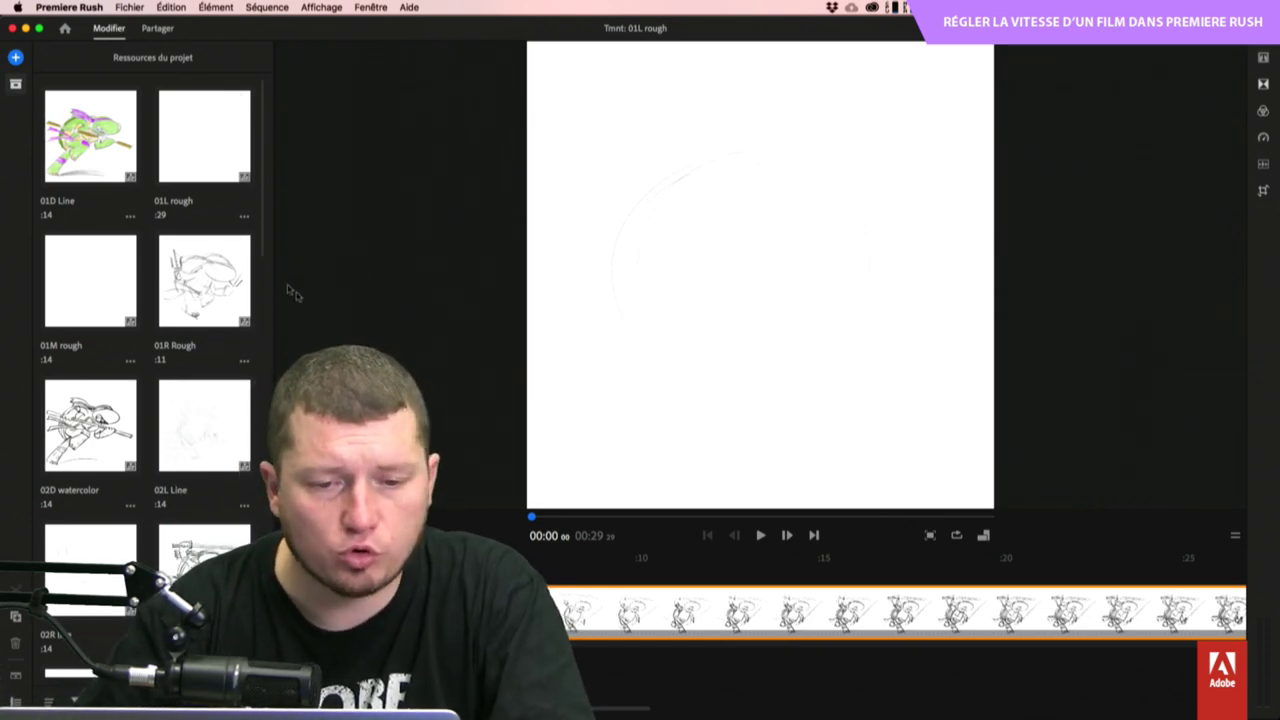
{"action": "left_click", "coordinate": [90, 280]}
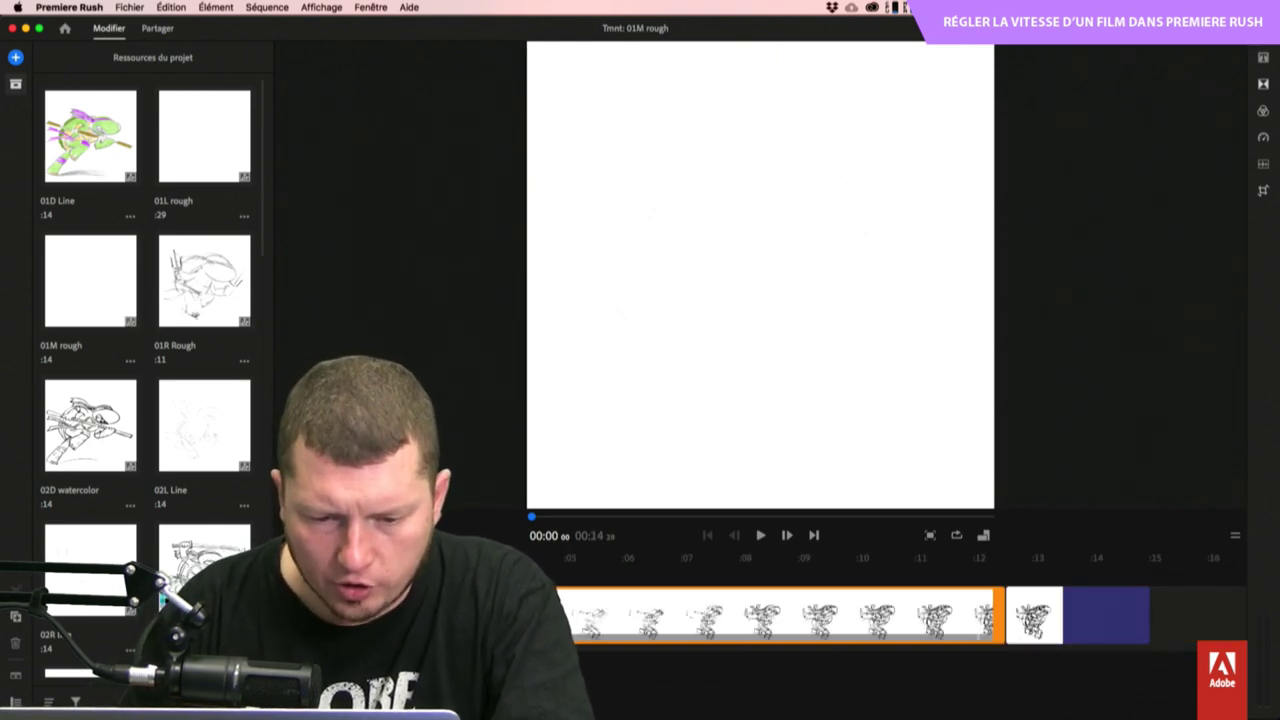
{"action": "key", "text": "space"}
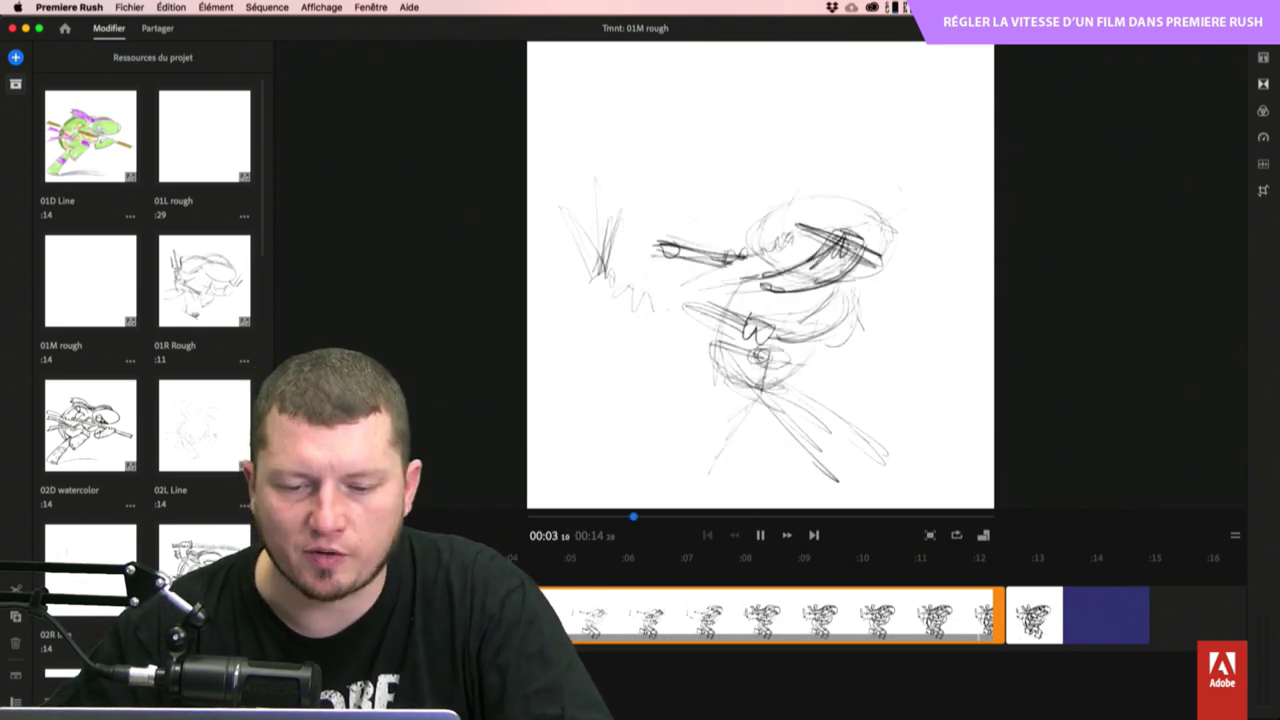
{"action": "key", "text": "space"}
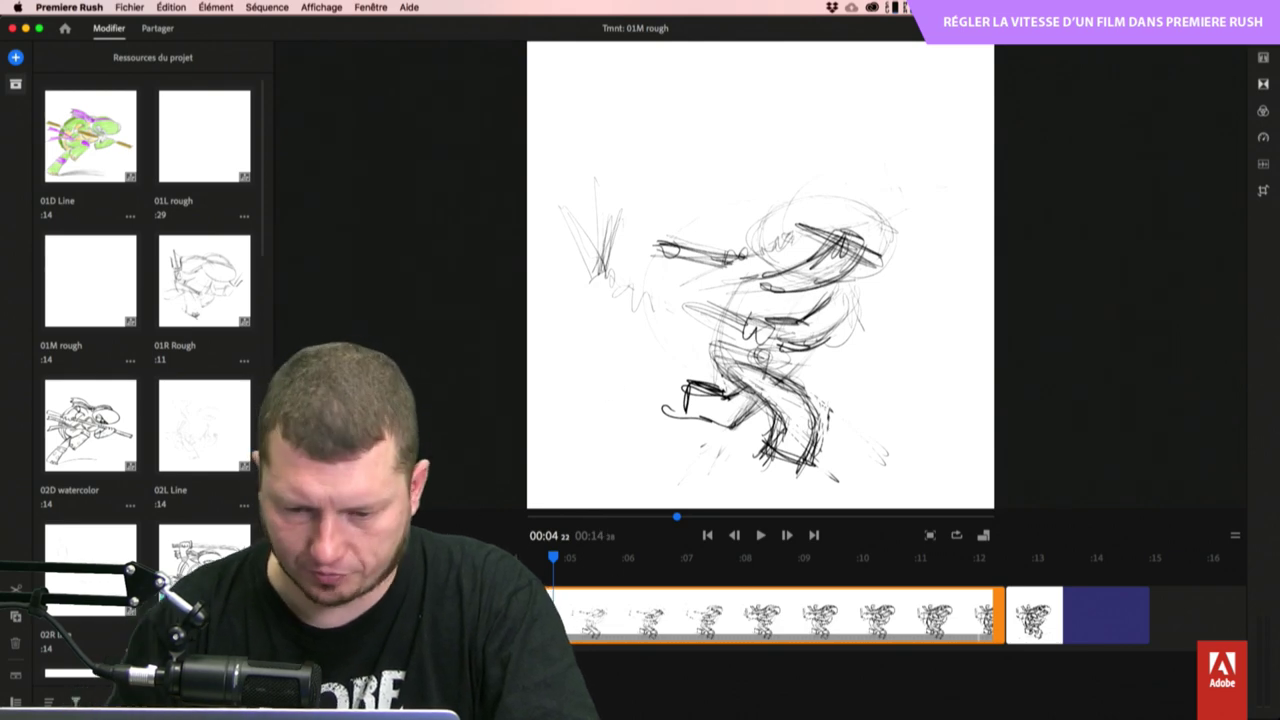
{"action": "left_click", "coordinate": [560, 600]}
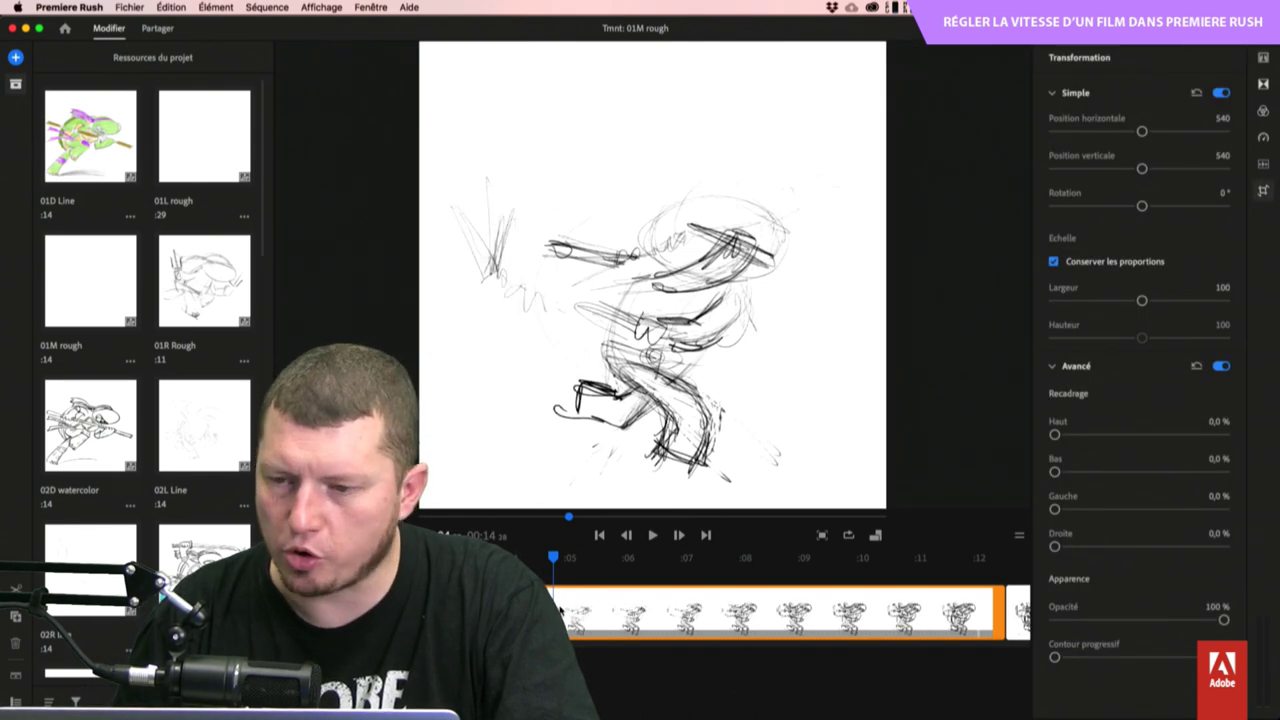
Examine the Tmnt project's assets to find a drawing video and its matching finished image.
{"action": "scroll", "coordinate": [150, 580], "scroll_direction": "down", "scroll_amount": 10}
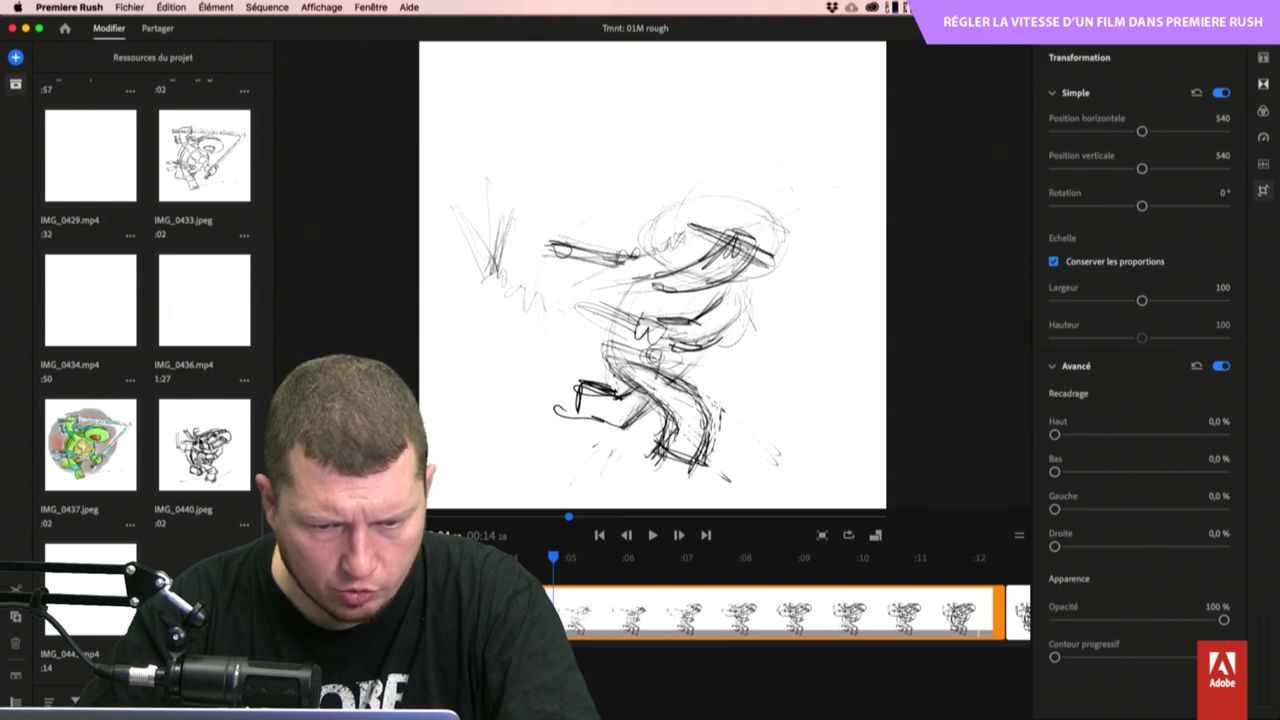
{"action": "left_click", "coordinate": [203, 448]}
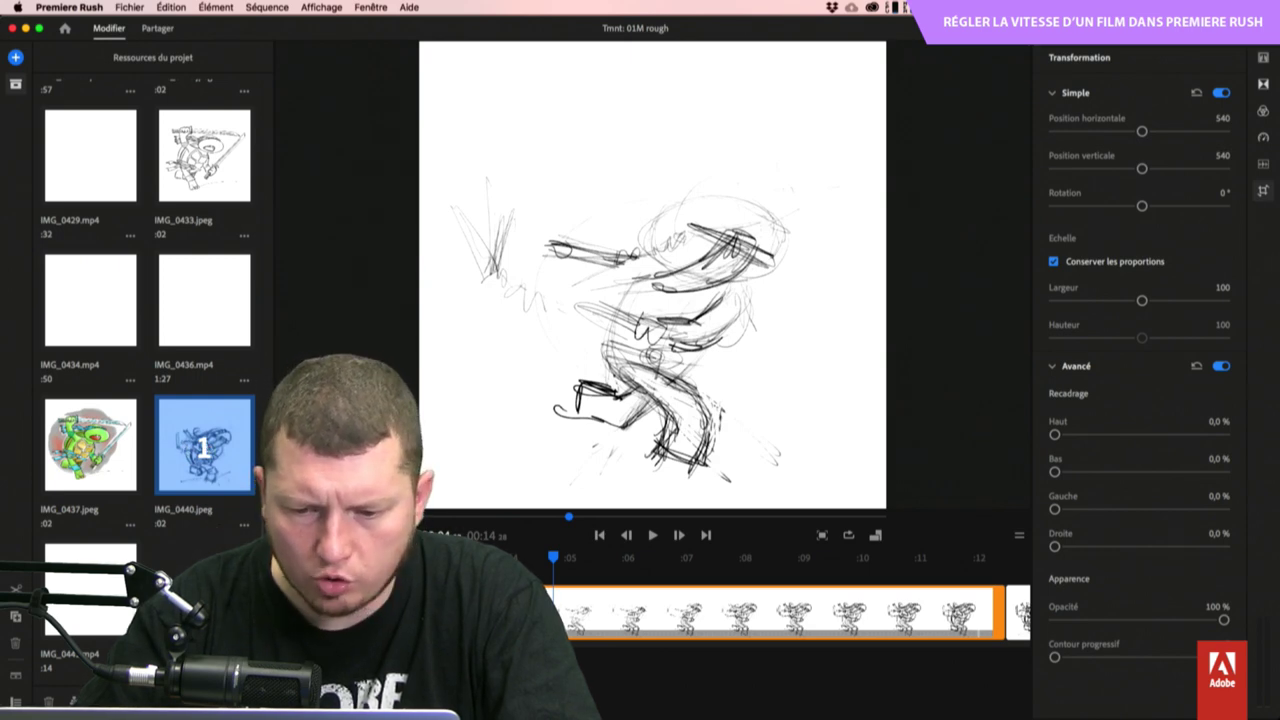
{"action": "left_click", "coordinate": [211, 553]}
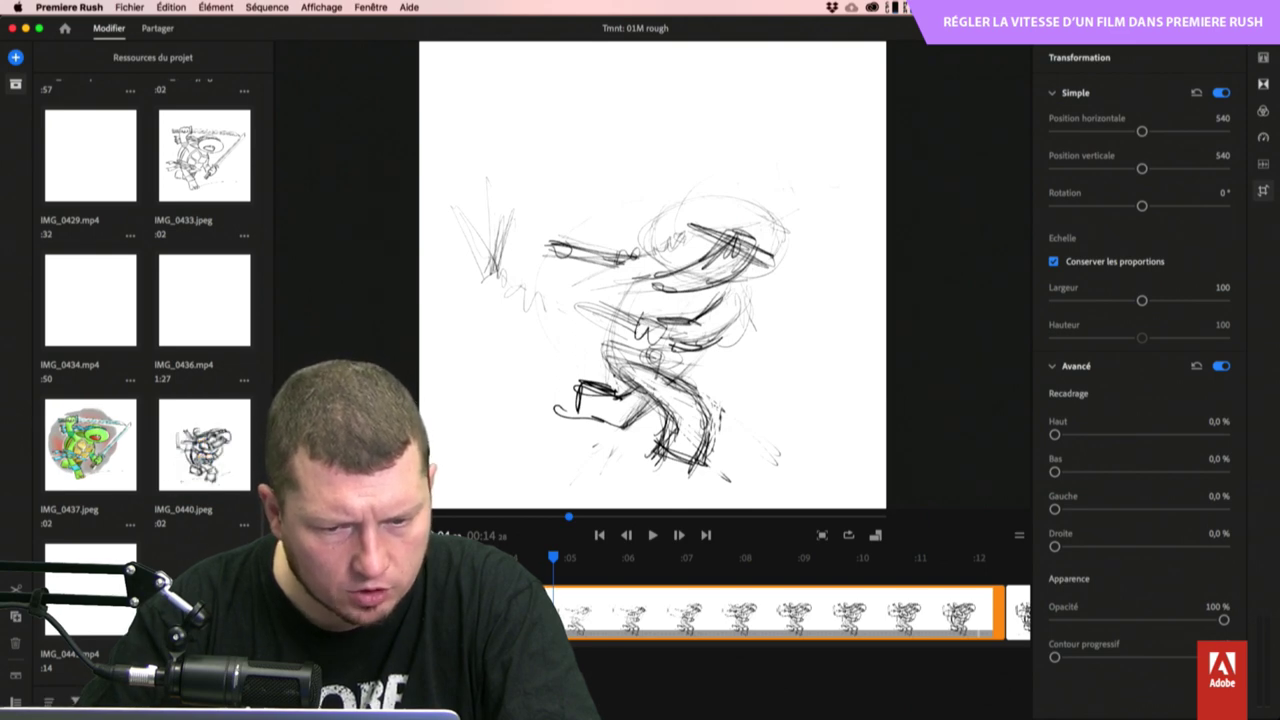
{"action": "scroll", "coordinate": [147, 350], "scroll_direction": "up", "scroll_amount": 10}
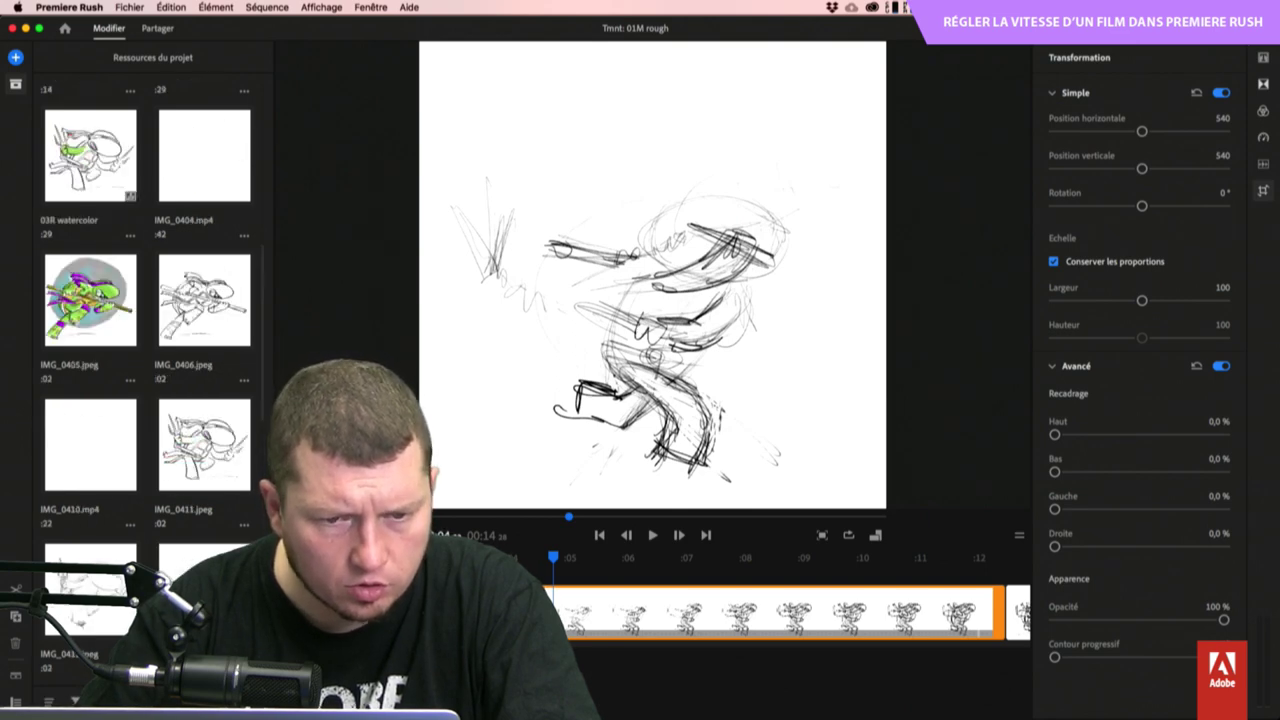
{"action": "scroll", "coordinate": [102, 410], "scroll_direction": "down", "scroll_amount": 10}
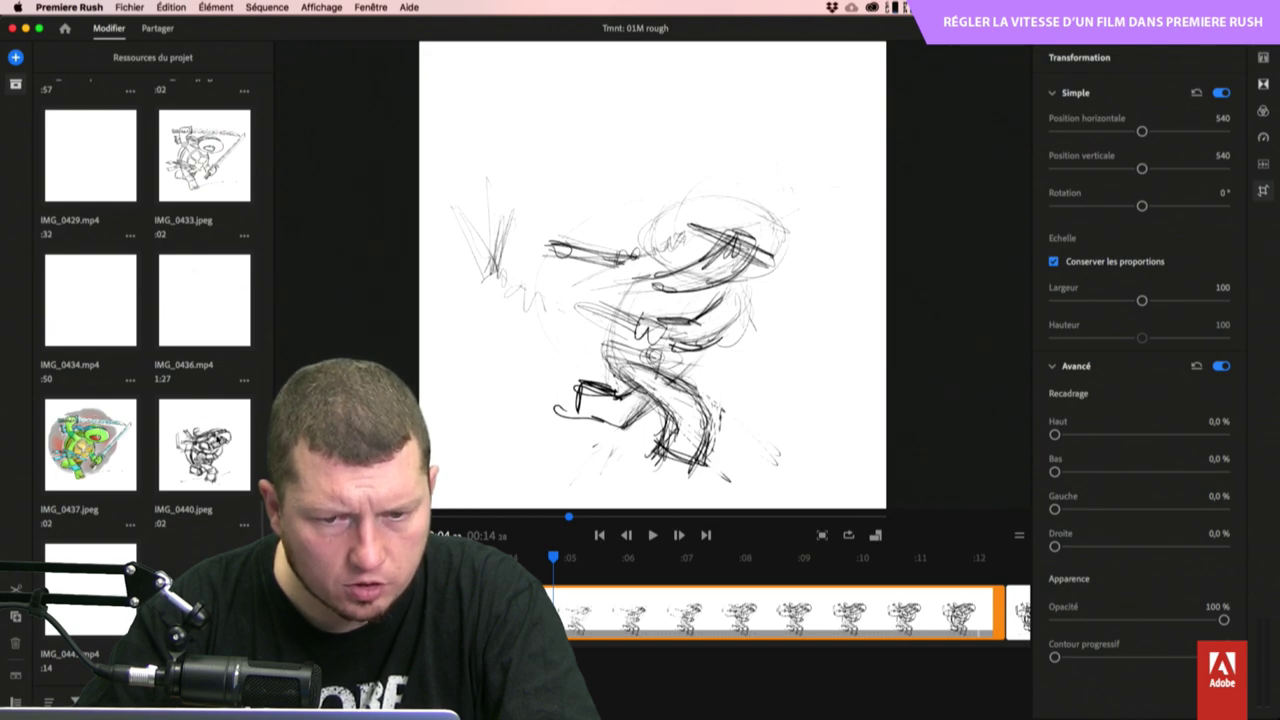
{"action": "scroll", "coordinate": [159, 388], "scroll_direction": "up", "scroll_amount": 5}
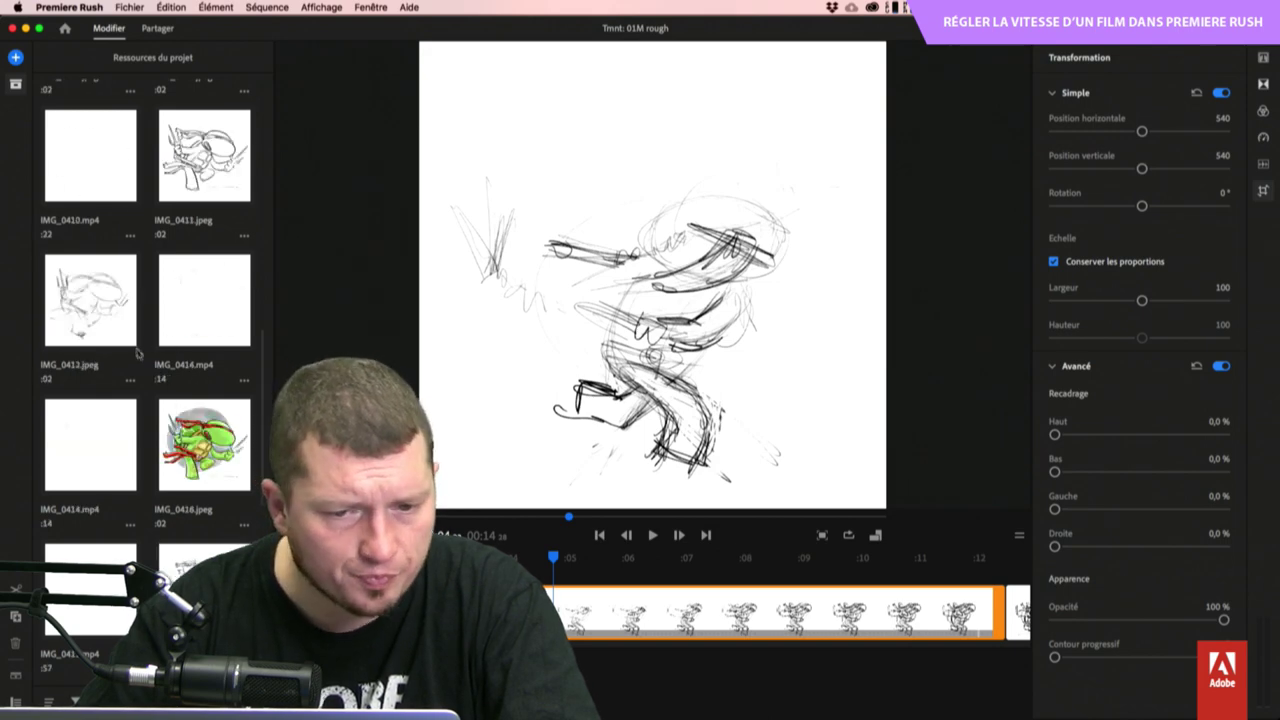
{"action": "scroll", "coordinate": [143, 397], "scroll_direction": "down", "scroll_amount": 5}
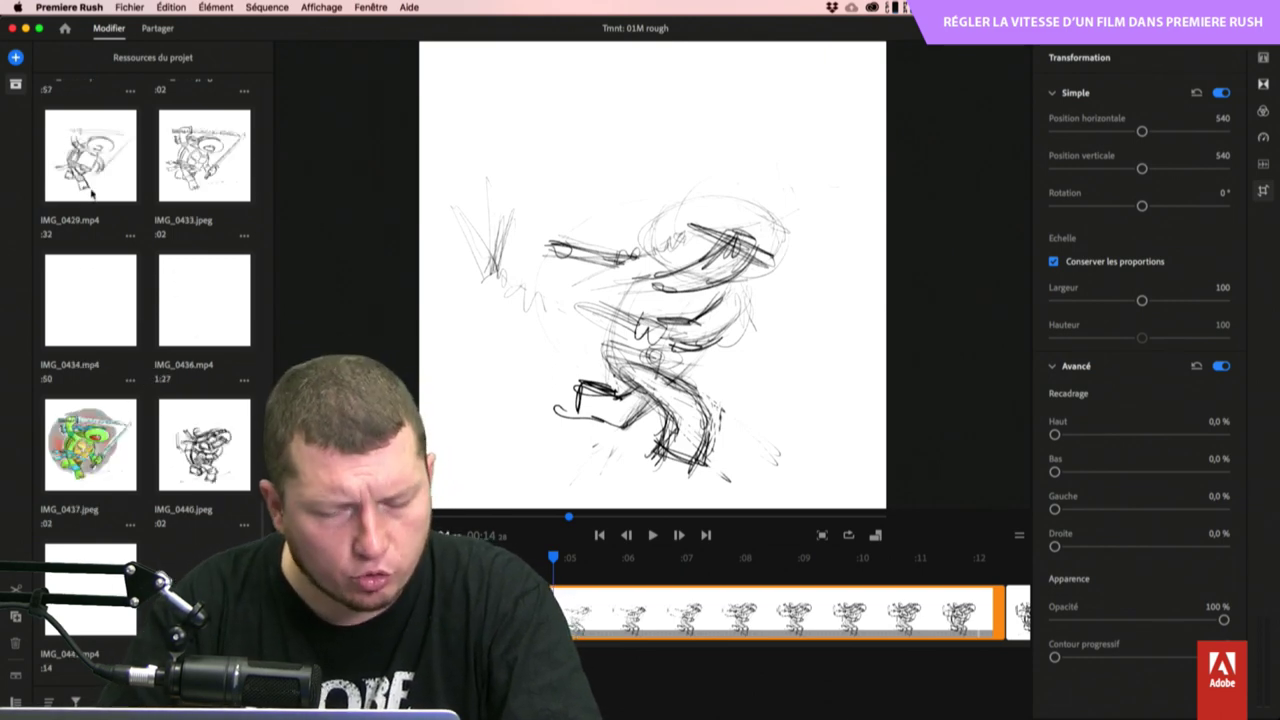
{"action": "scroll", "coordinate": [94, 215], "scroll_direction": "up", "scroll_amount": 5}
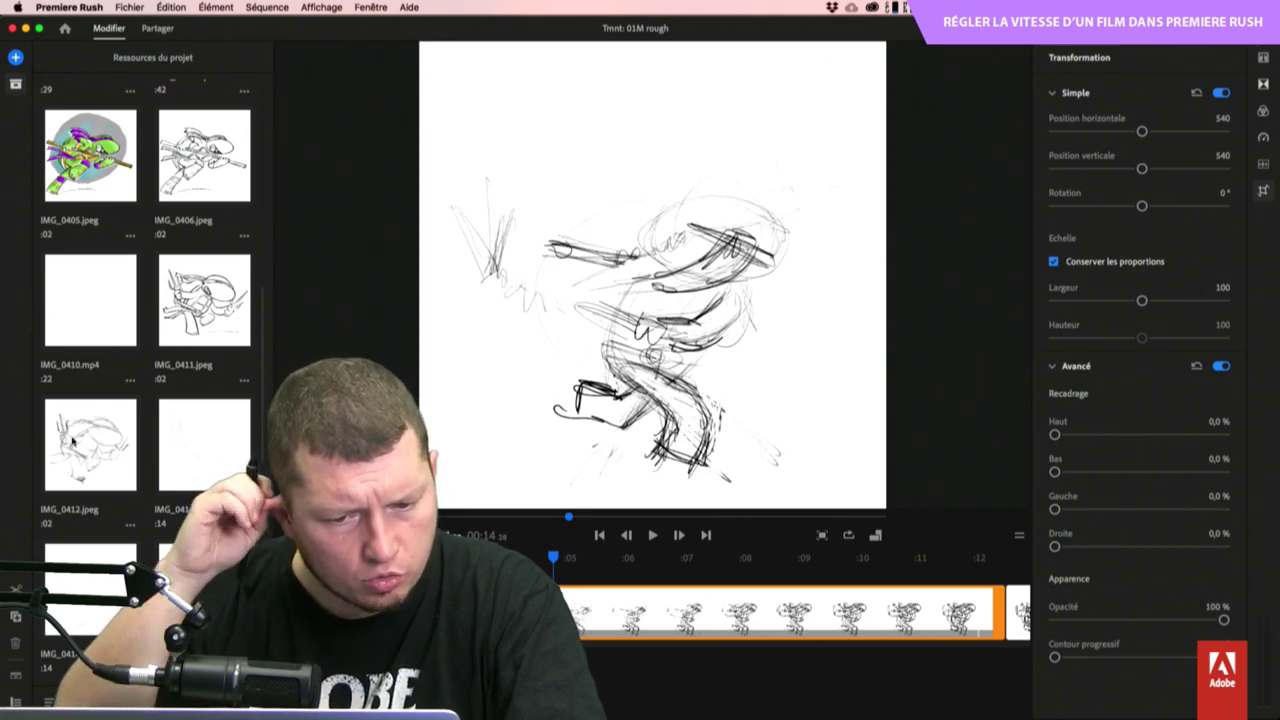
{"action": "scroll", "coordinate": [72, 440], "scroll_direction": "down", "scroll_amount": 2}
{"action": "scroll", "coordinate": [72, 440], "scroll_direction": "down", "scroll_amount": 1}
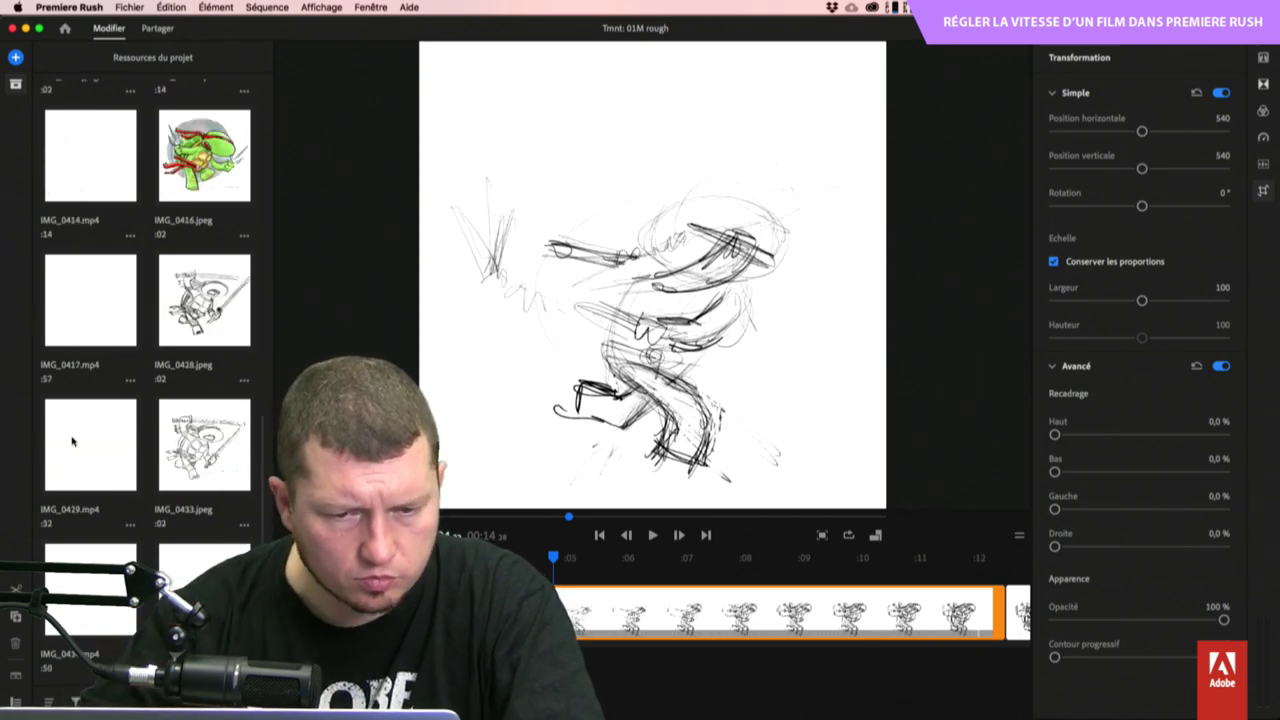
Select the project assets IMG_0417.mp4 and IMG_0416.jpeg, in that order, leaving the other media unselected.
{"action": "left_click", "coordinate": [98, 290]}
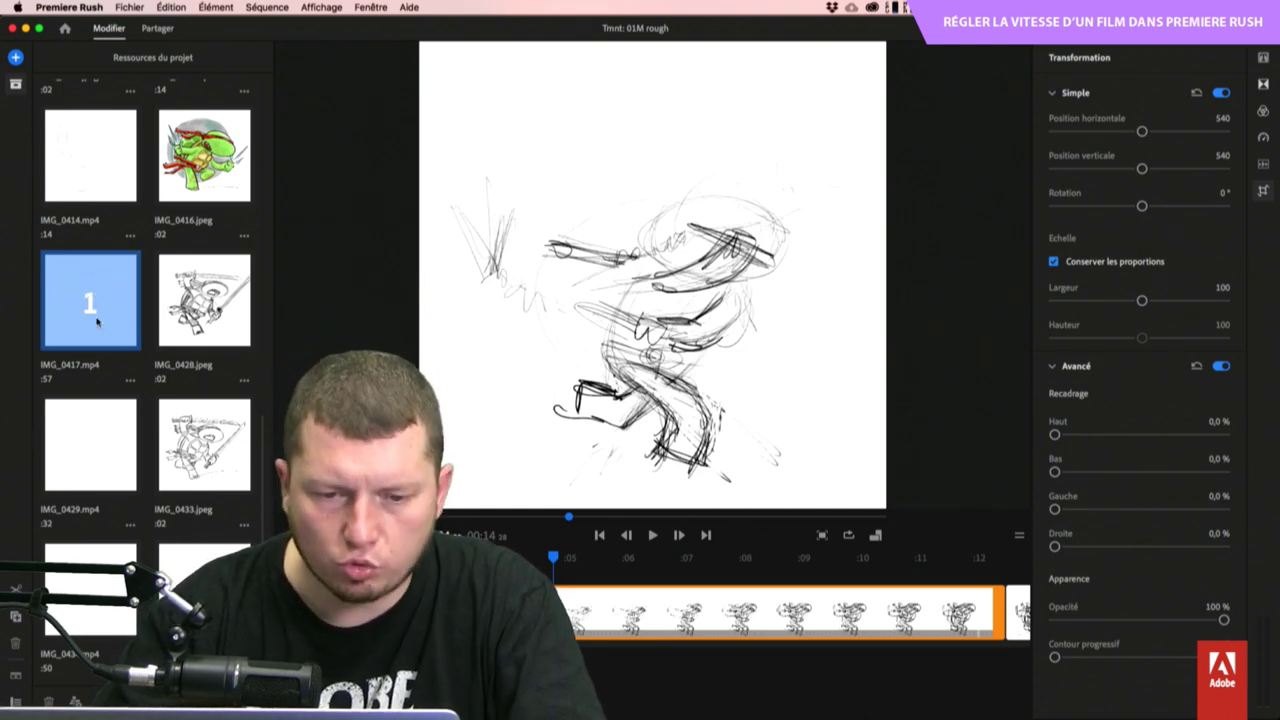
{"action": "left_click", "coordinate": [196, 294]}
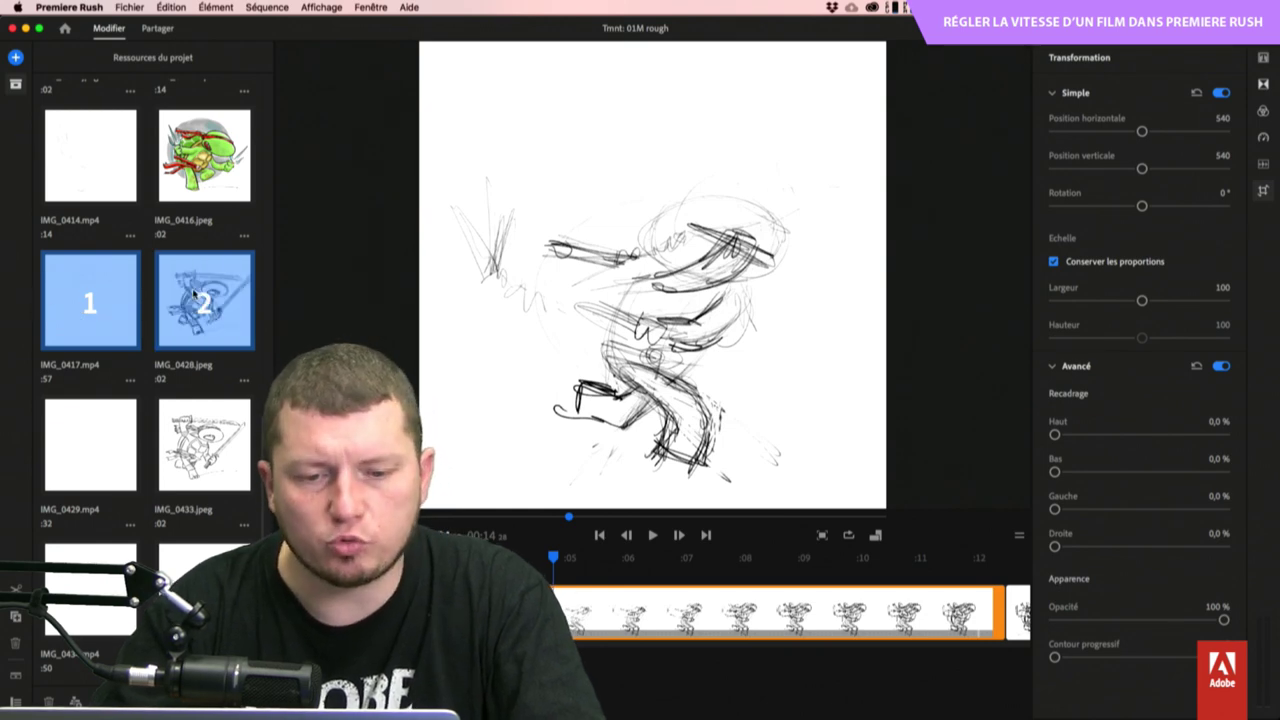
{"action": "left_click", "coordinate": [80, 430]}
{"action": "left_click", "coordinate": [185, 439]}
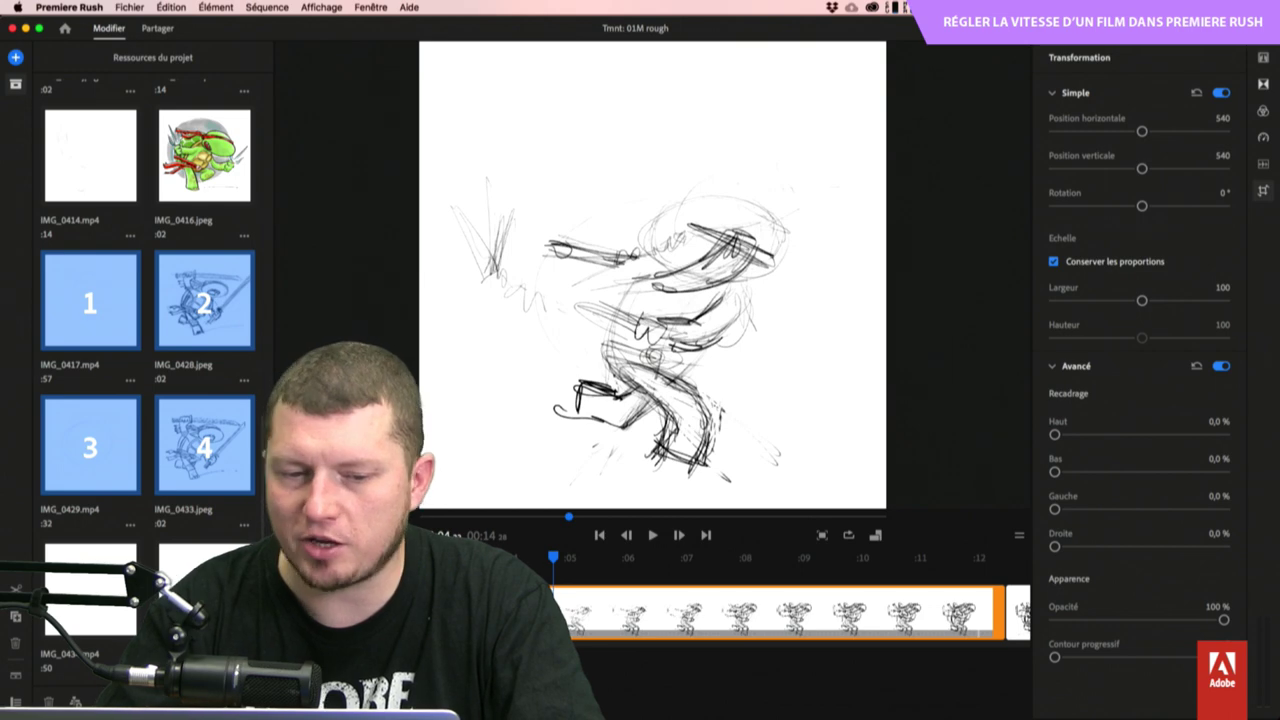
{"action": "left_click", "coordinate": [196, 334]}
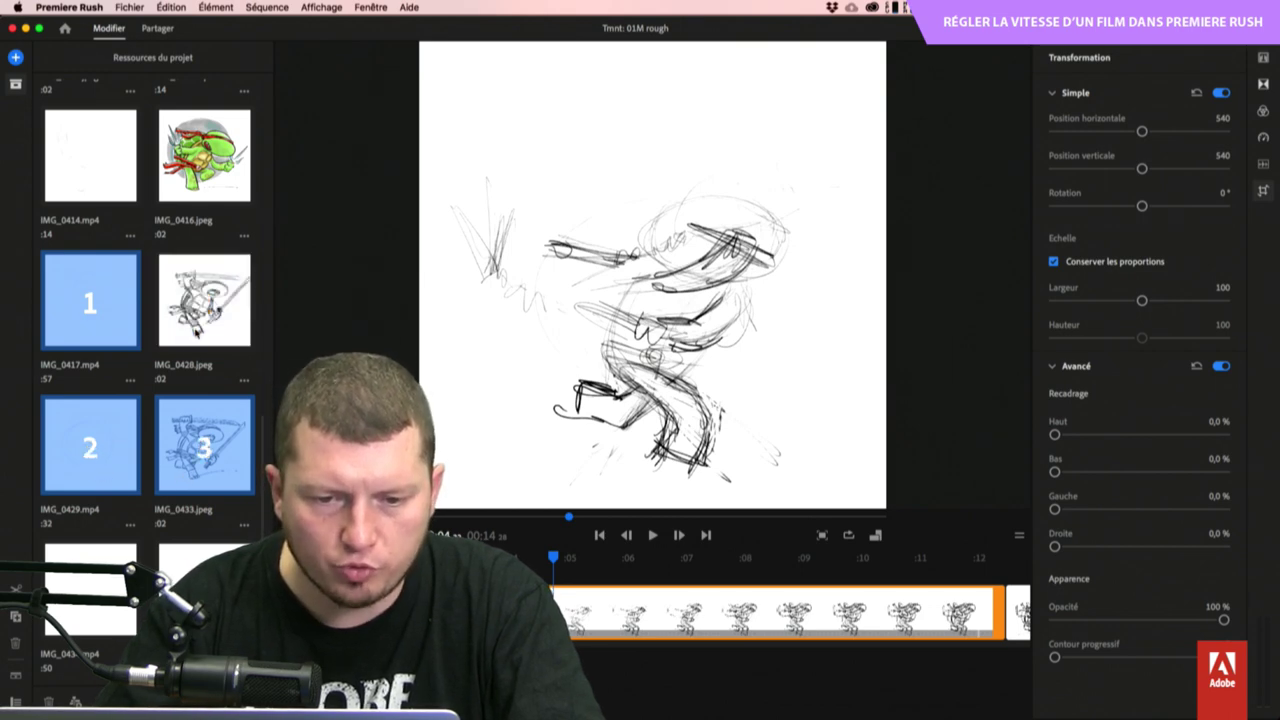
{"action": "left_click", "coordinate": [183, 461]}
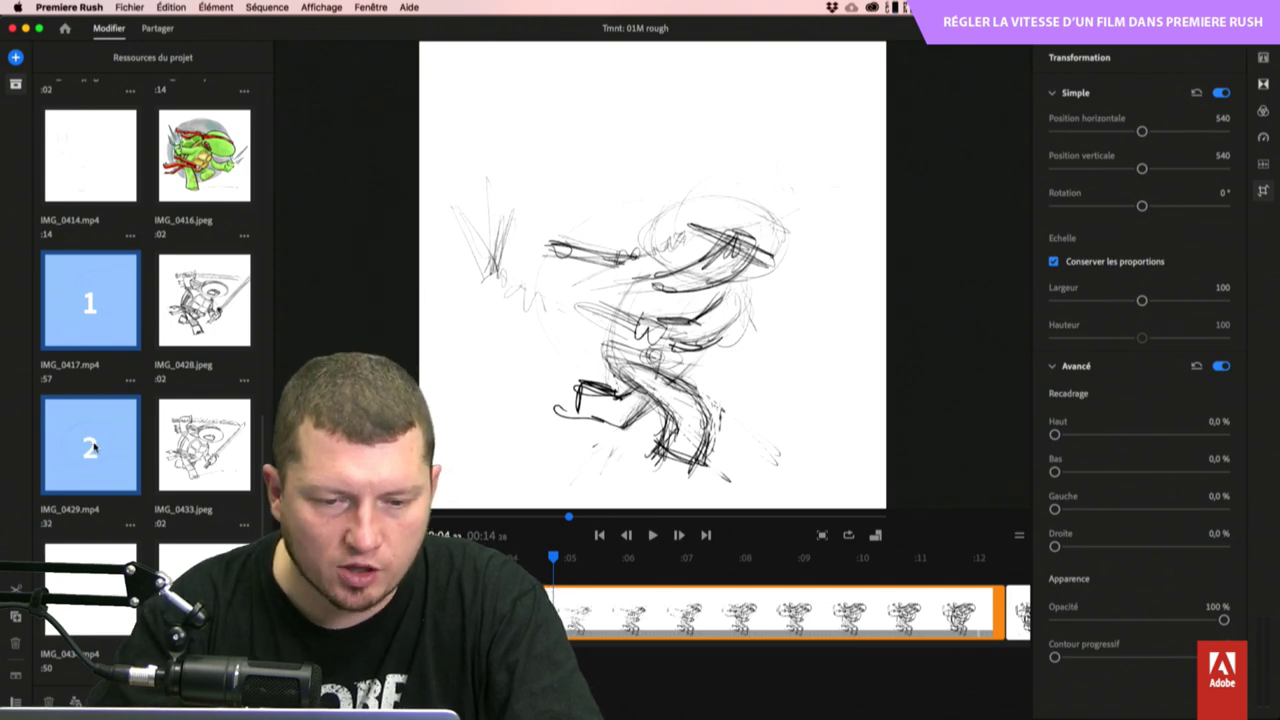
{"action": "left_click", "coordinate": [203, 173]}
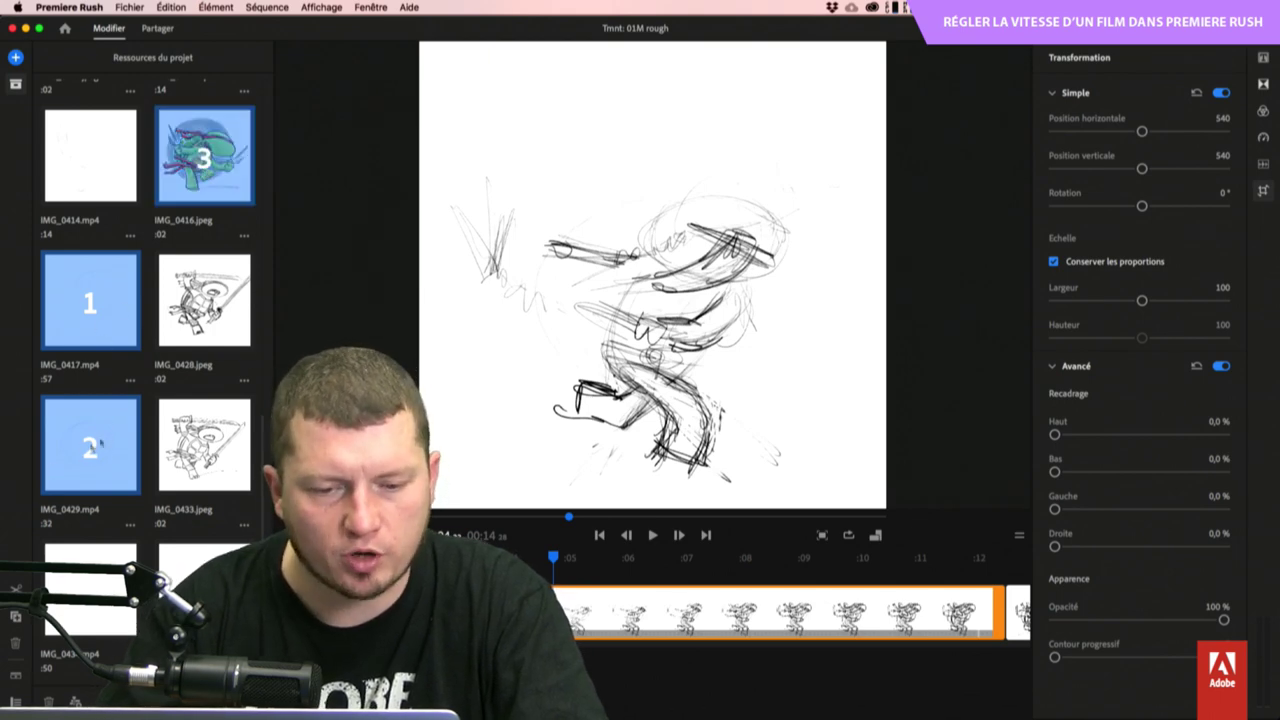
{"action": "left_click", "coordinate": [62, 453]}
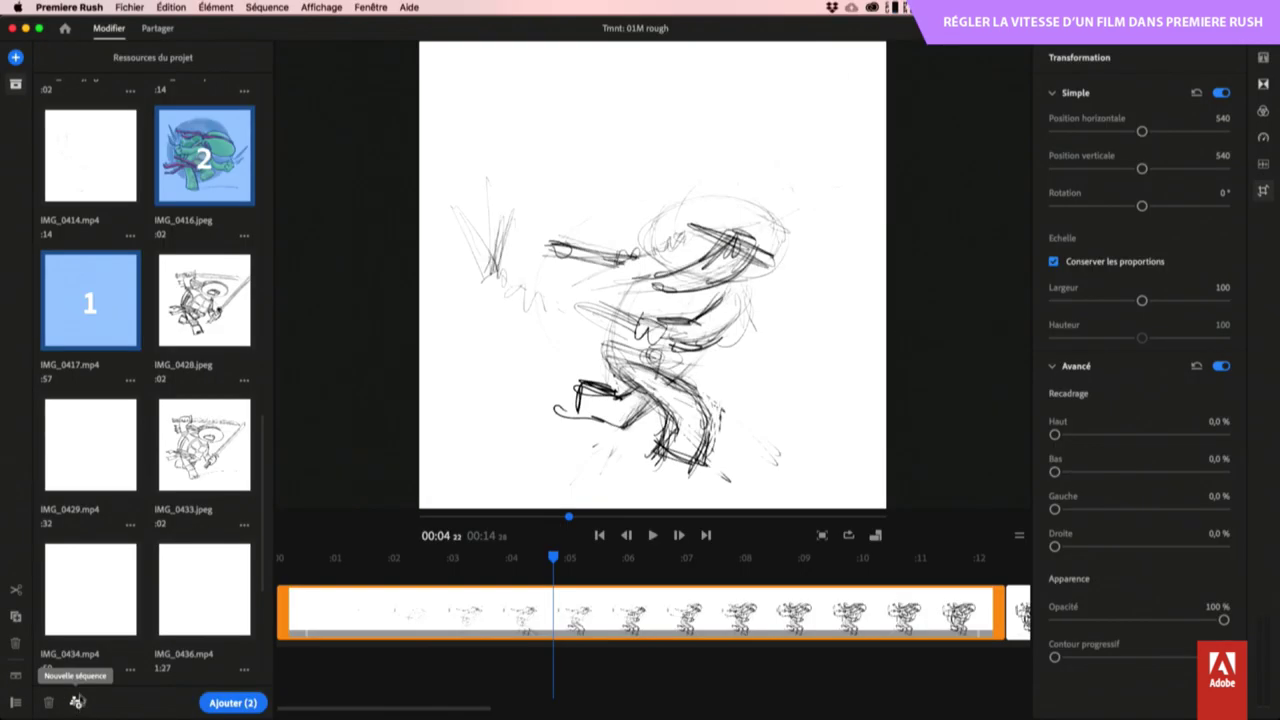
Create a new sequence named Ask A Pro 030919 from the selected media and play it to check the drawing.
{"action": "left_click", "coordinate": [77, 701]}
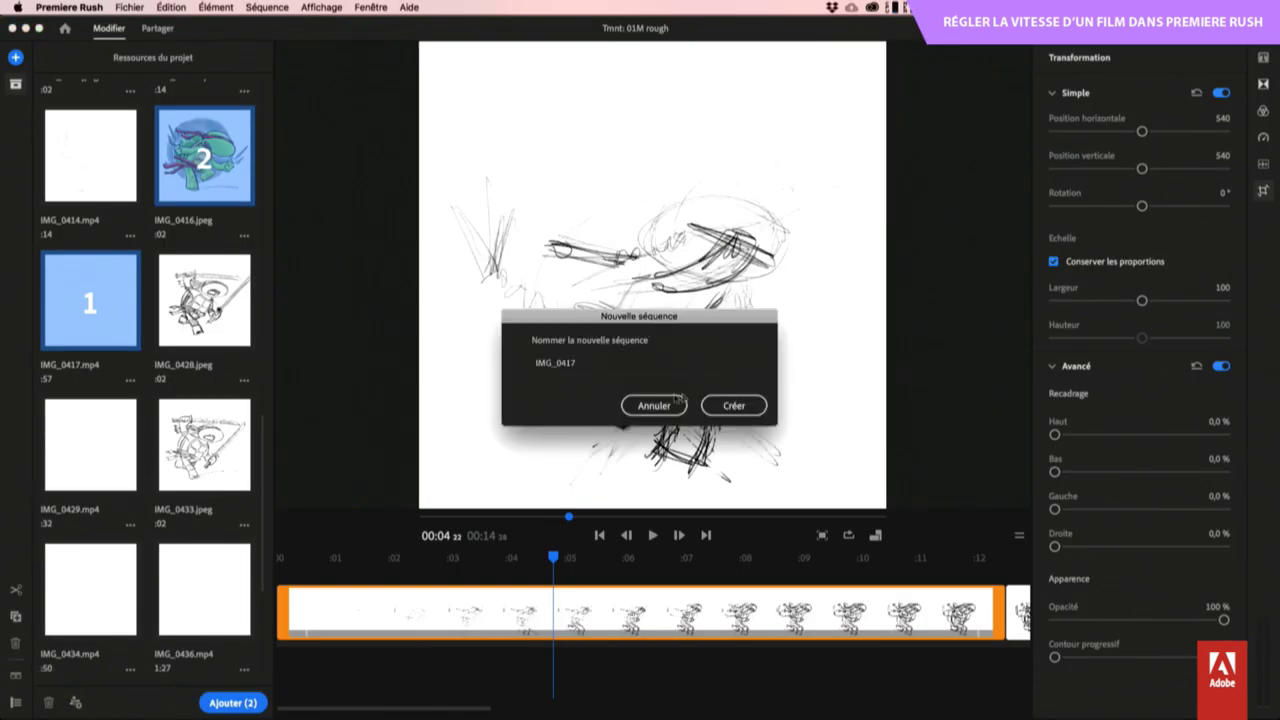
{"action": "left_click", "coordinate": [572, 362]}
{"action": "double_click", "coordinate": [613, 366]}
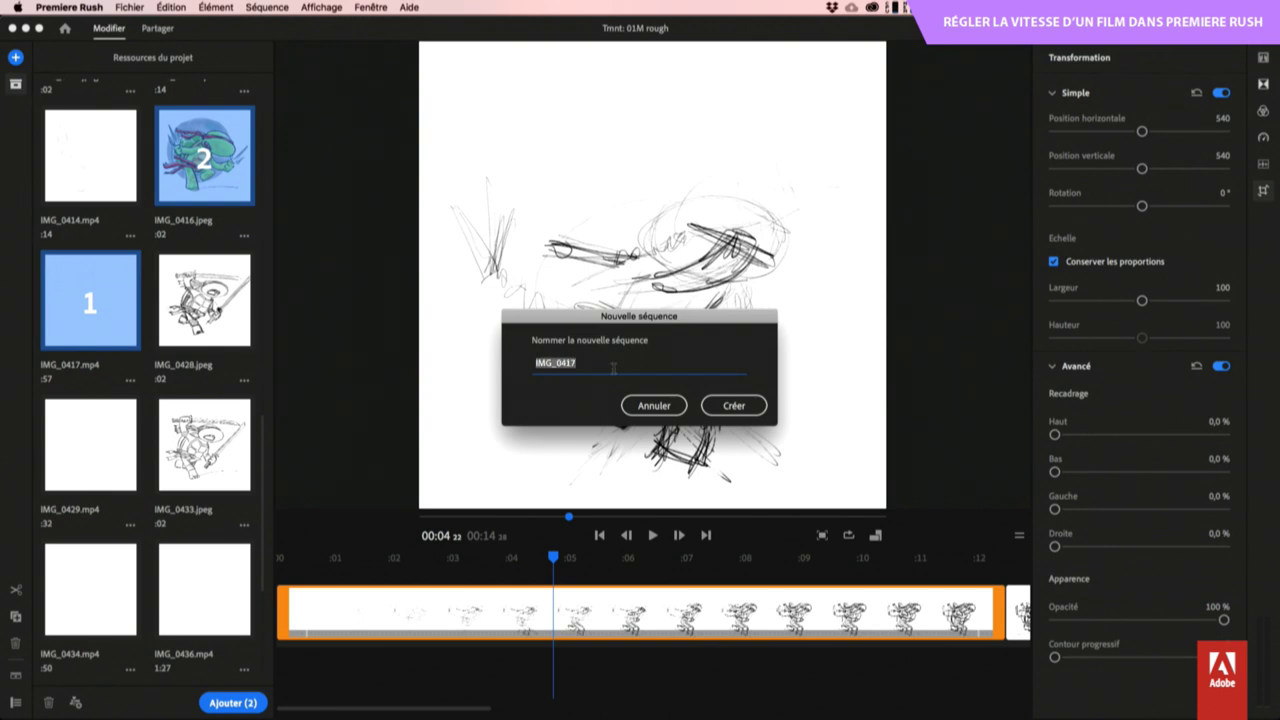
{"action": "type", "text": "N"}
{"action": "left_click", "coordinate": [736, 405]}
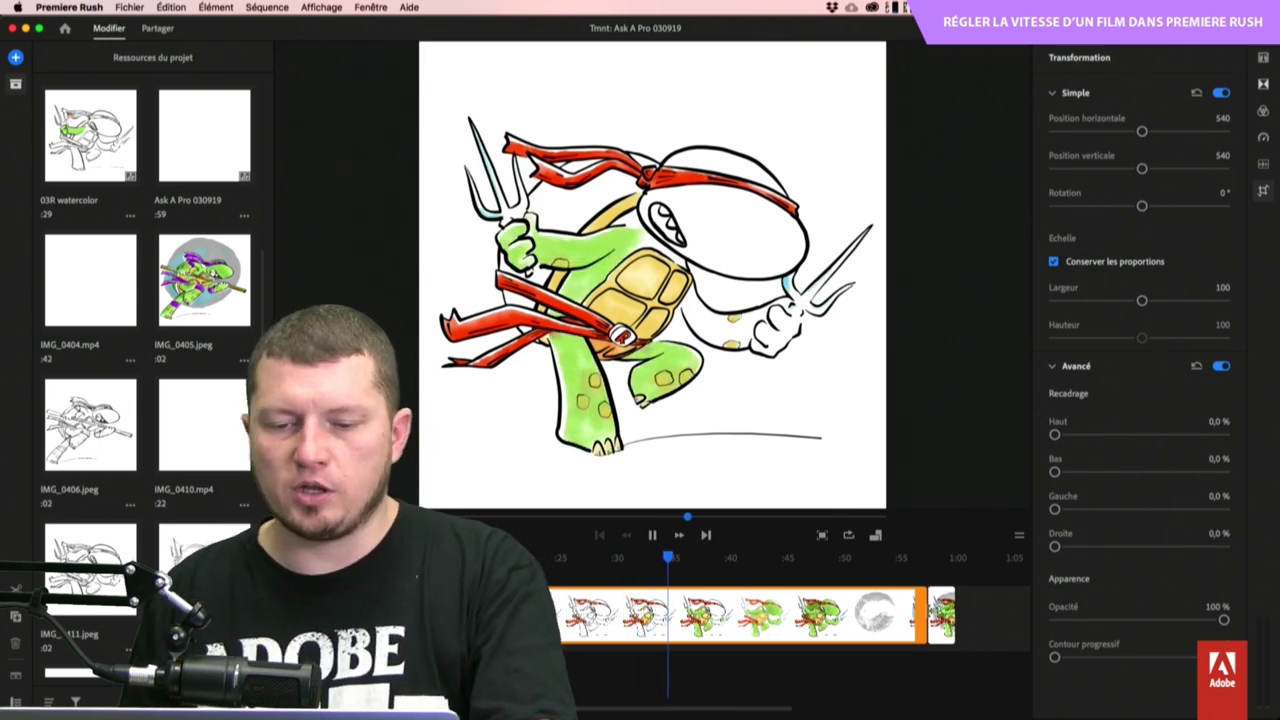
{"action": "key", "text": "space"}
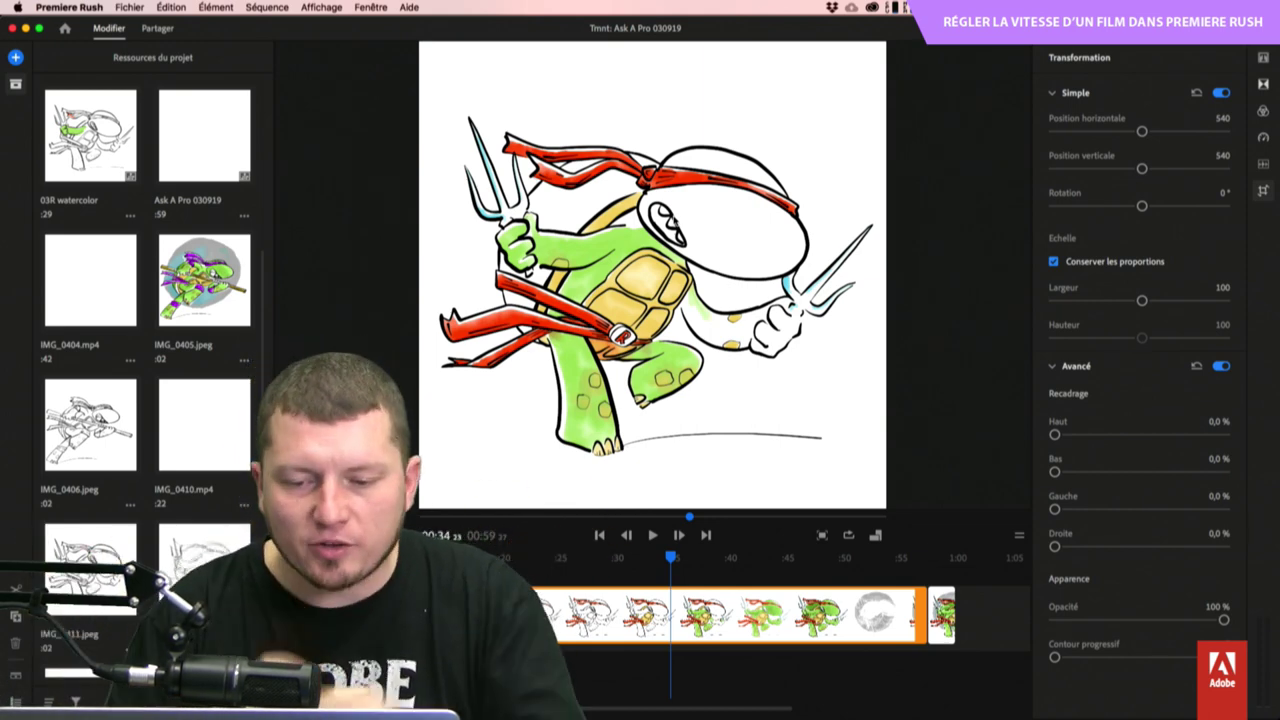
Set the duration of the finished still image at the sequence's end to 3 seconds and 0 frames.
{"action": "key", "text": "space"}
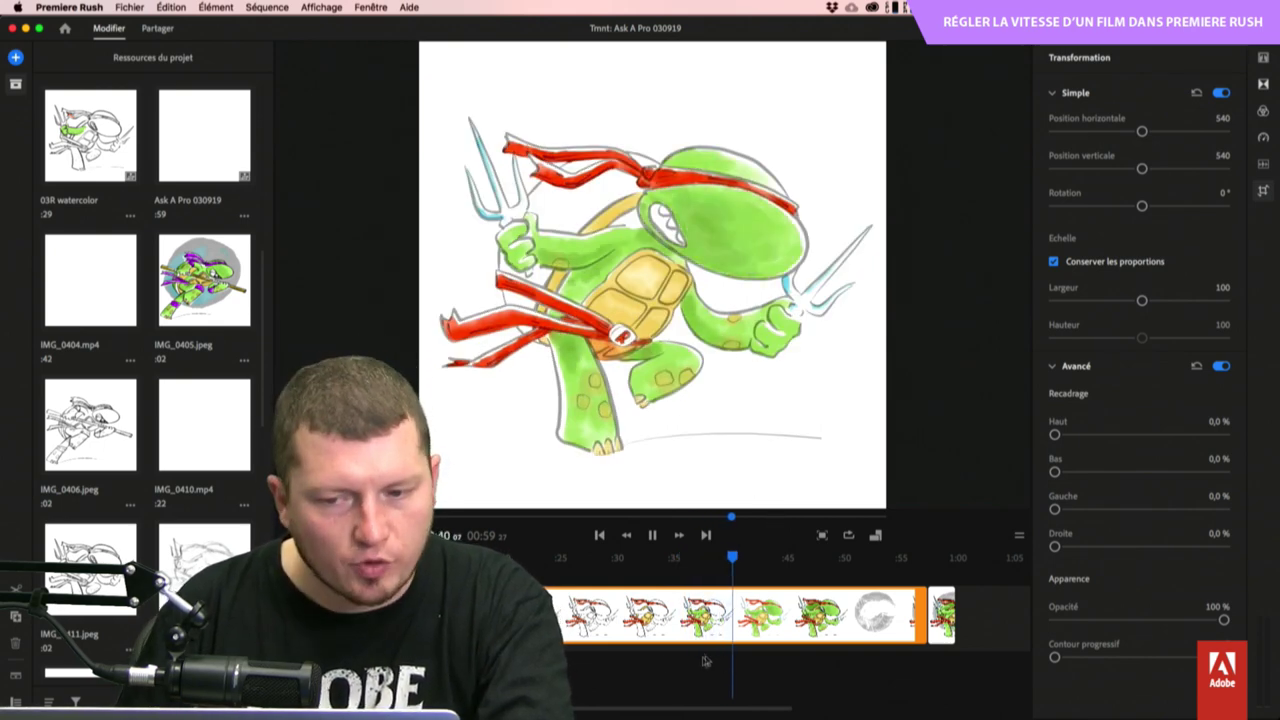
{"action": "key", "text": "space"}
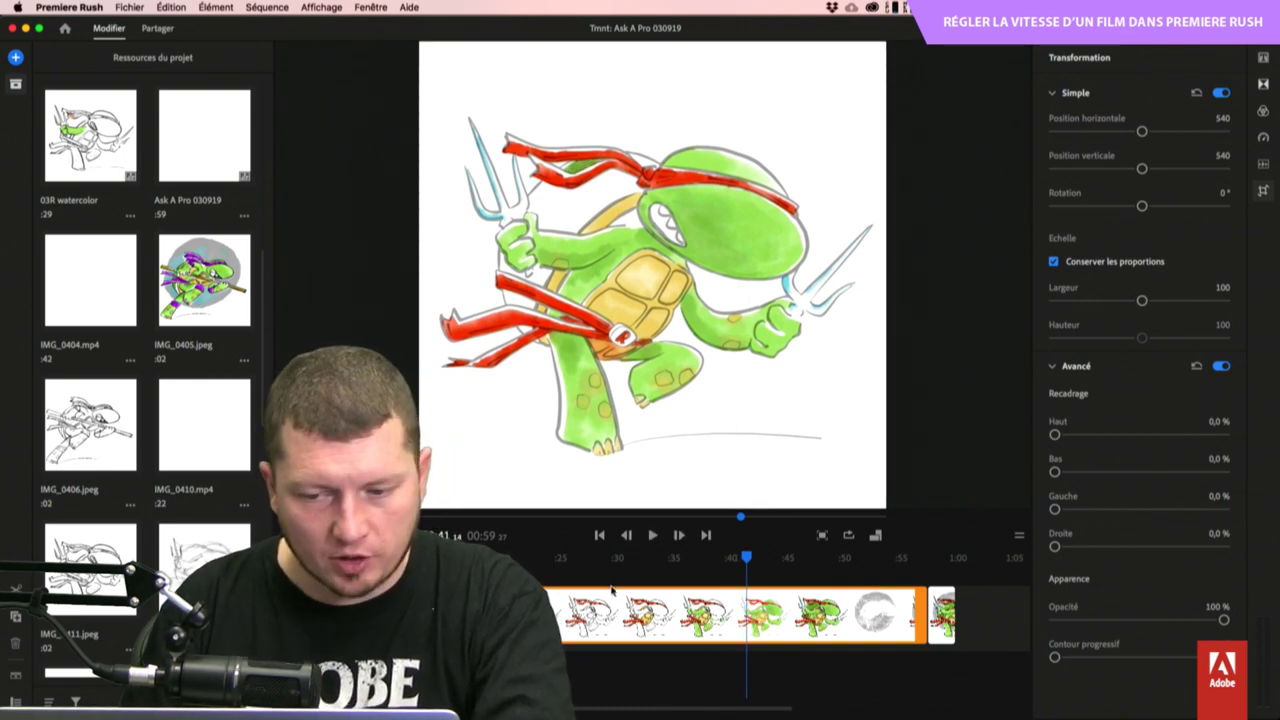
{"action": "left_click", "coordinate": [940, 576]}
{"action": "mouse_move", "coordinate": [937, 558]}
{"action": "left_mouse_down"}
{"action": "mouse_move", "coordinate": [955, 558]}
{"action": "mouse_move", "coordinate": [936, 558]}
{"action": "left_mouse_up"}
{"action": "left_click", "coordinate": [948, 610]}
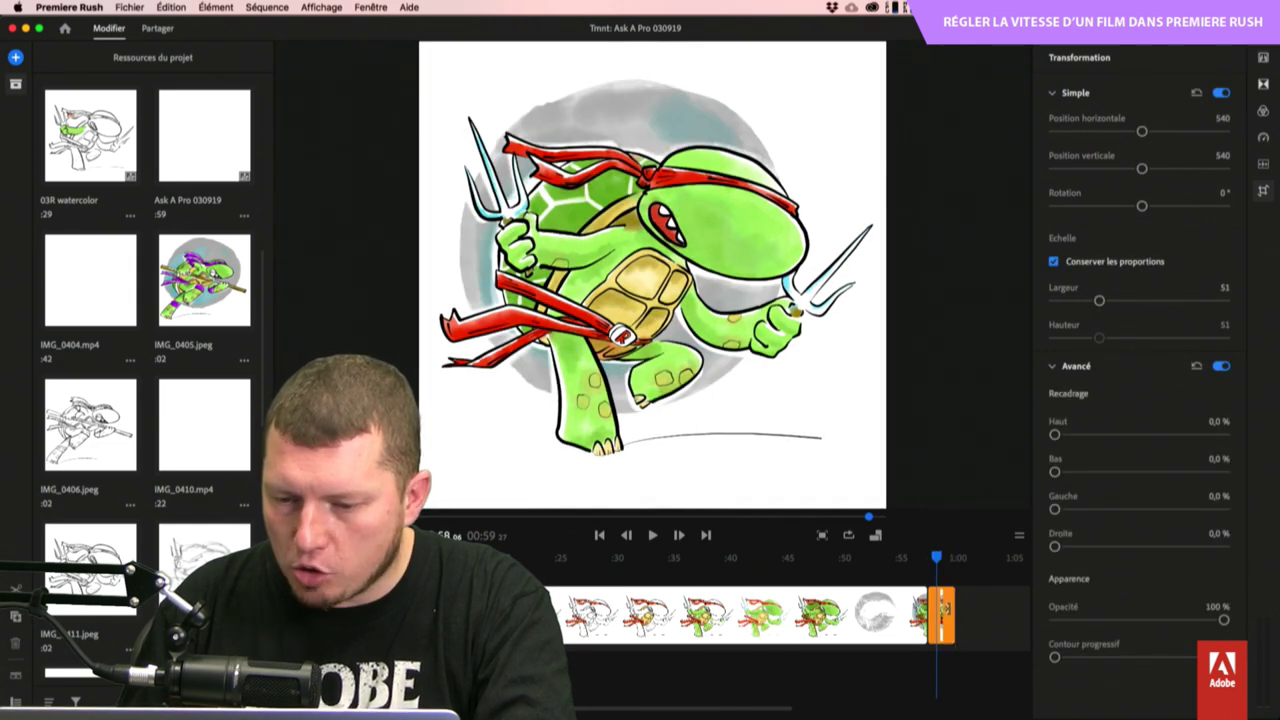
{"action": "left_click", "coordinate": [1264, 138]}
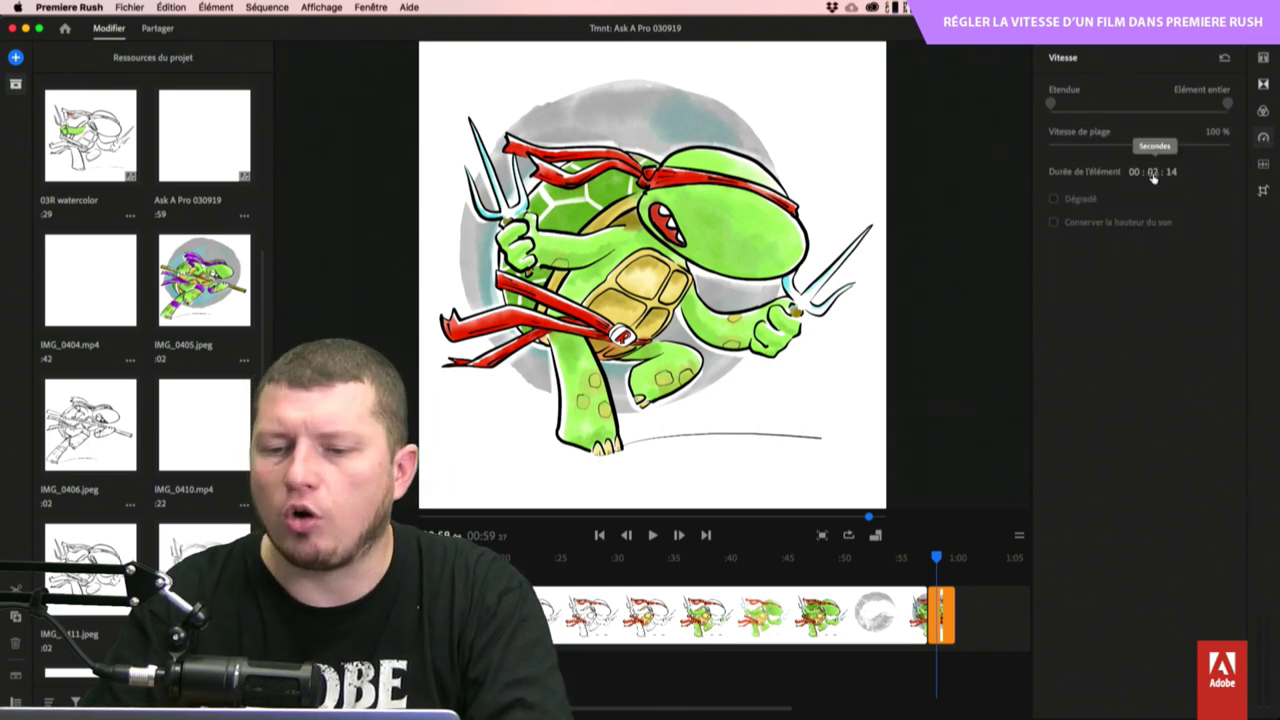
{"action": "left_click", "coordinate": [1153, 172]}
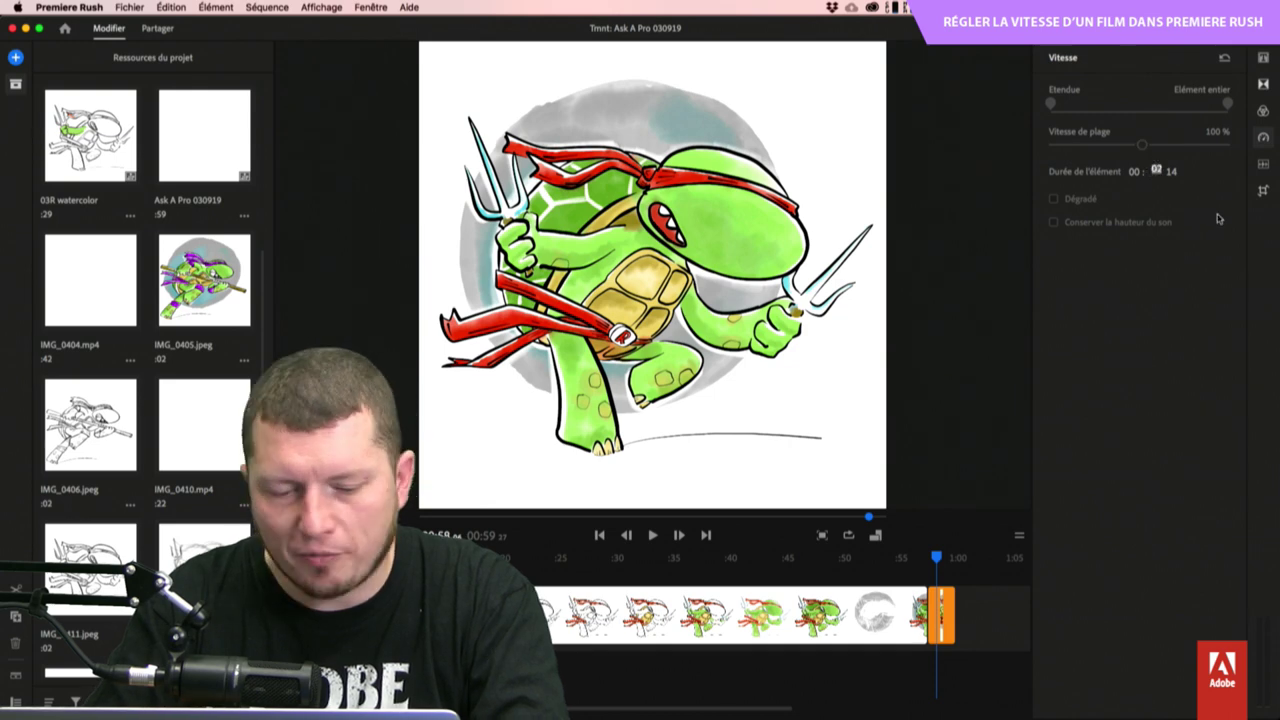
{"action": "key", "text": "Tab"}
{"action": "type", "text": "00"}
{"action": "key", "text": "Tab"}
{"action": "key", "text": "Tab"}
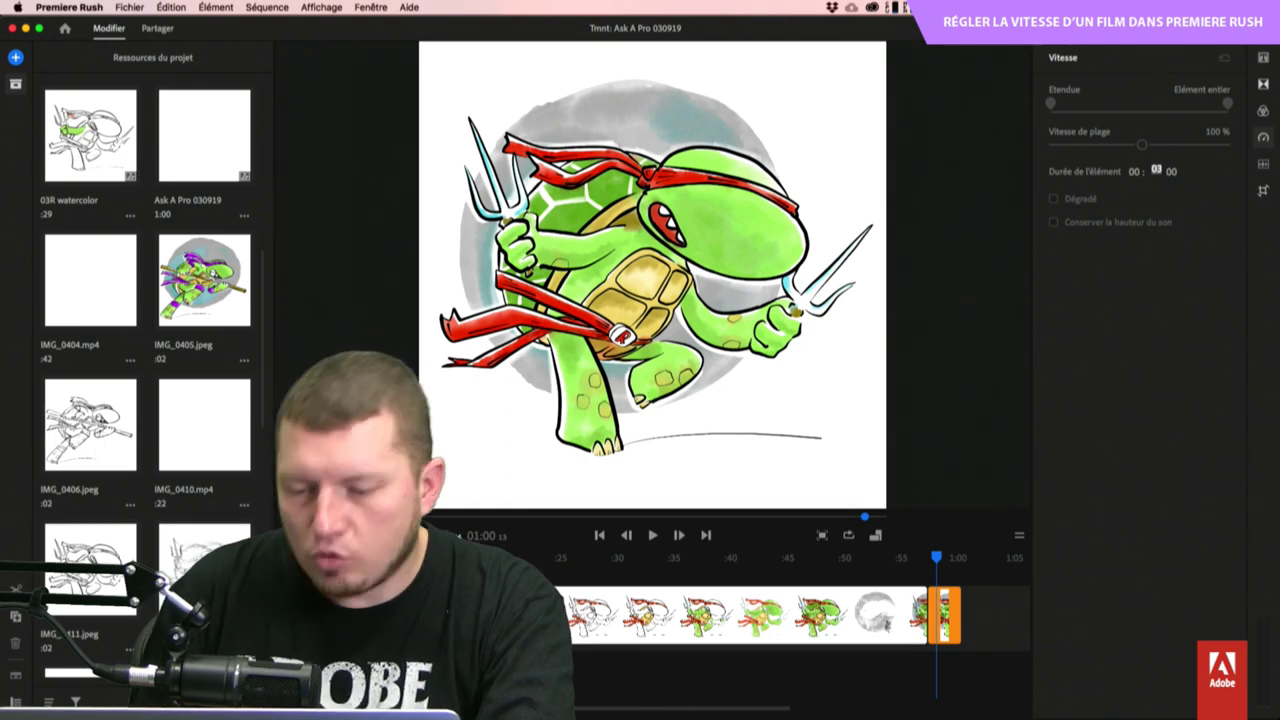
Shorten the drawing video to a duration of 12 seconds and 0 frames, and play the result.
{"action": "left_click", "coordinate": [884, 625]}
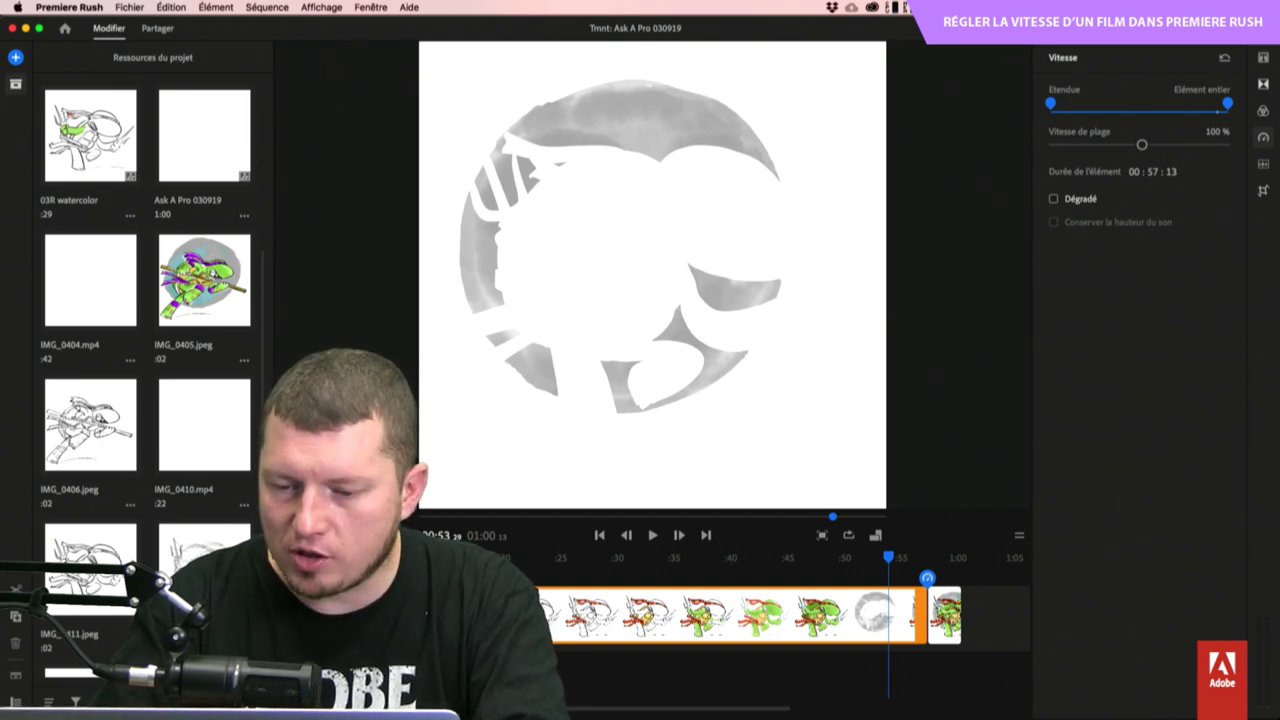
{"action": "left_click", "coordinate": [949, 622]}
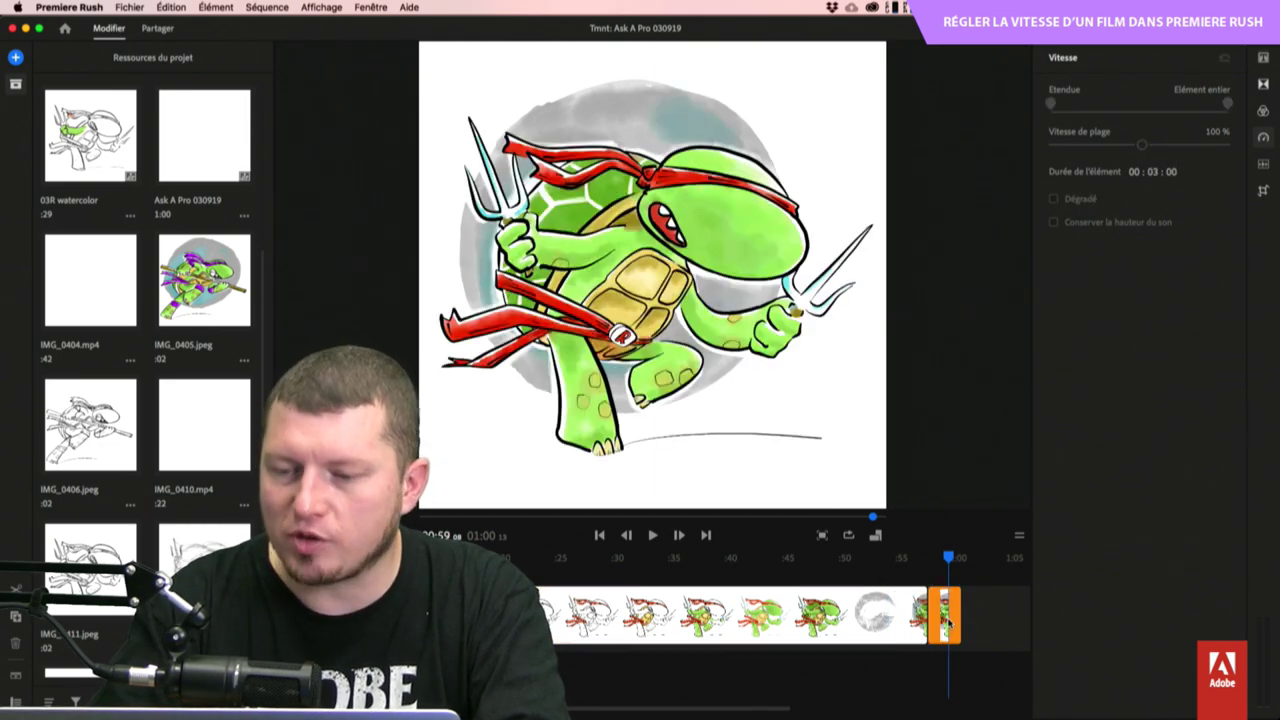
{"action": "left_click", "coordinate": [764, 620]}
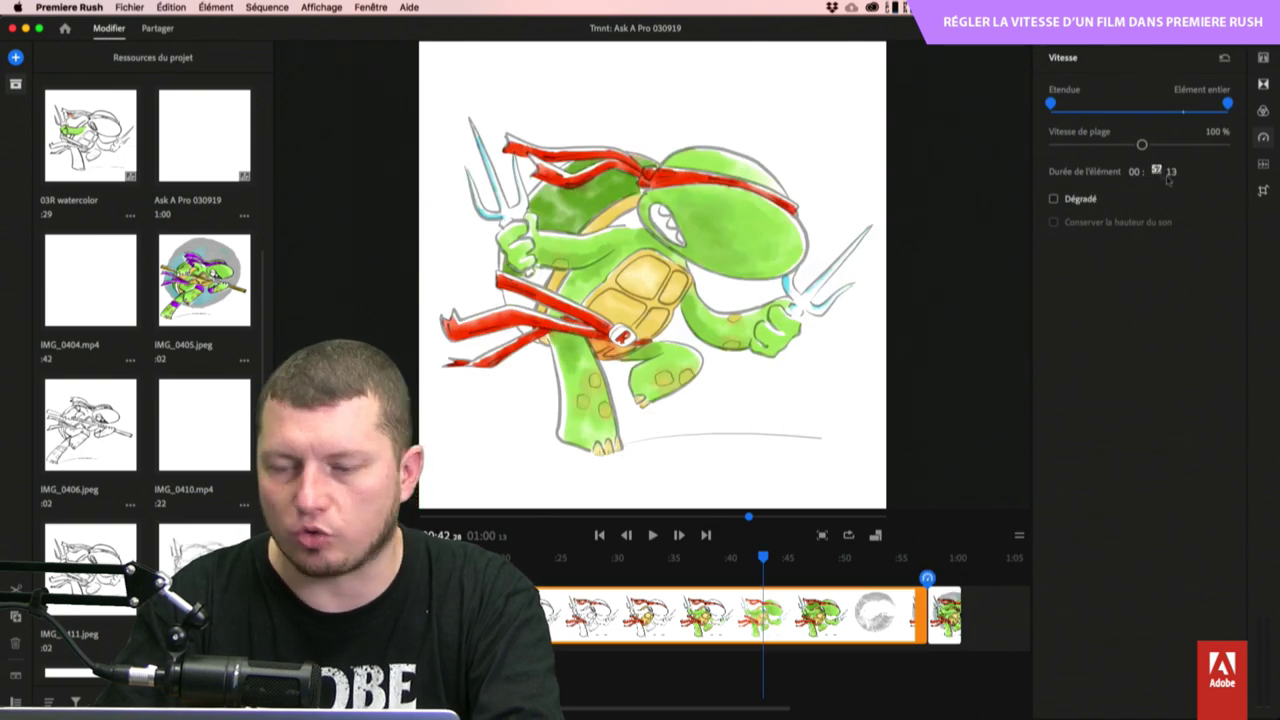
{"action": "key", "text": "Tab"}
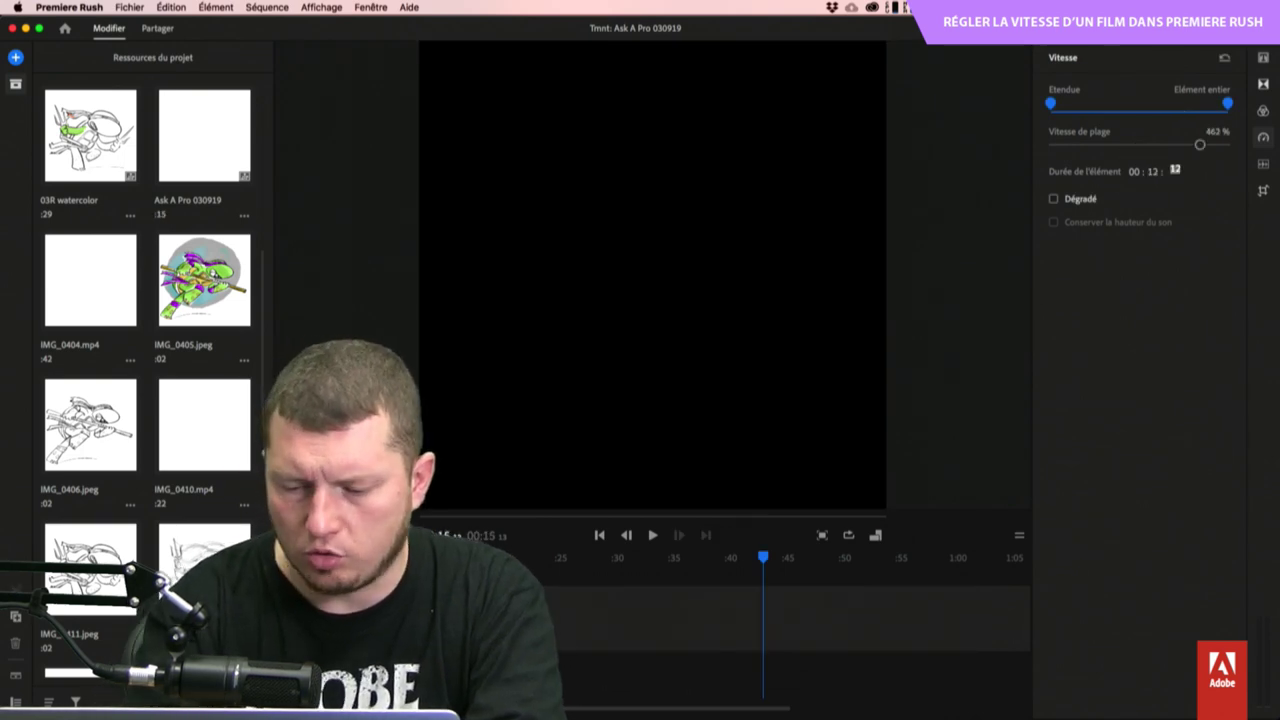
{"action": "key", "text": "space"}
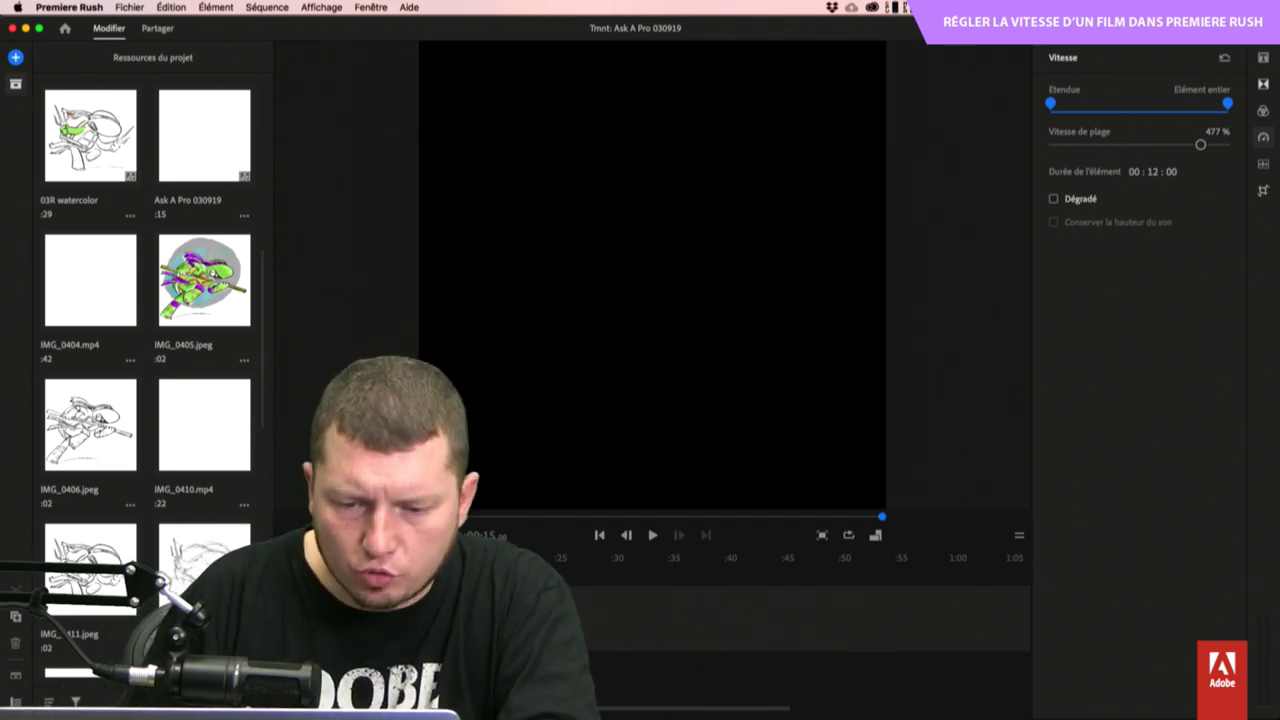
Split the drawing video at about the 10-second mark, just before the grey background is painted.
{"action": "key", "text": "Left"}
{"action": "key", "text": "Left"}
{"action": "key", "text": "Right"}
{"action": "key", "text": "Right"}
{"action": "key", "text": "Right"}
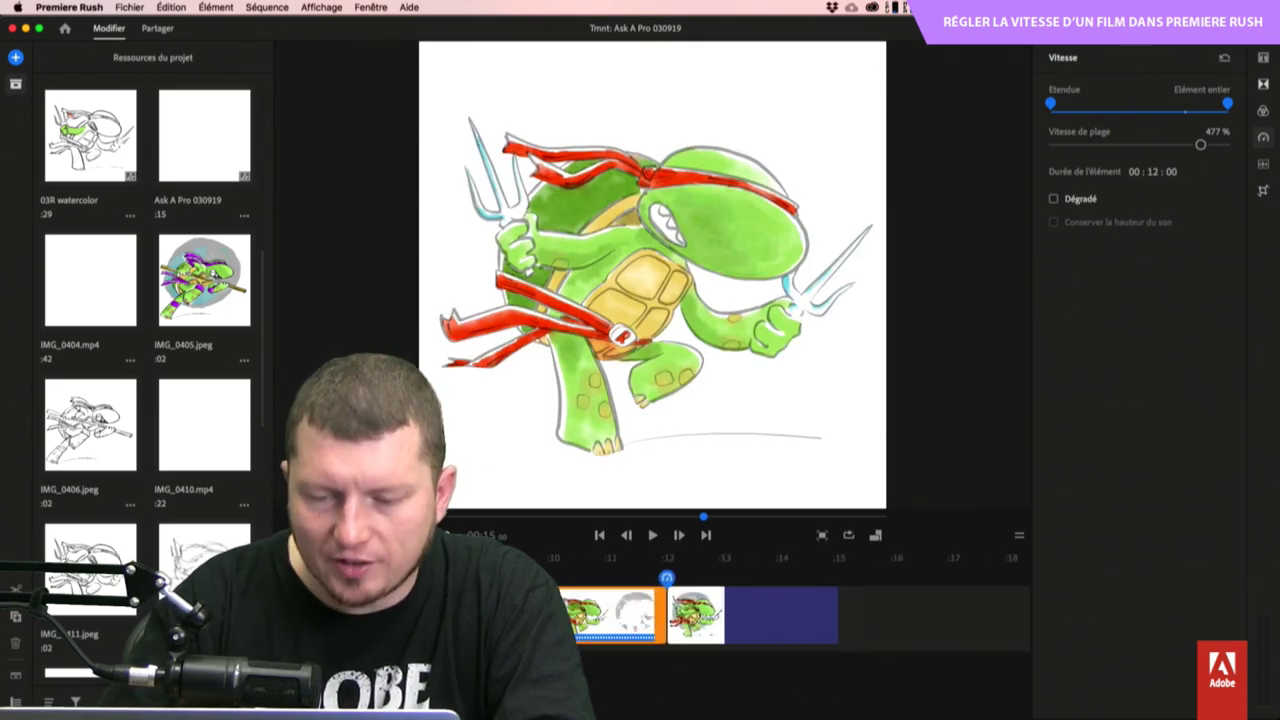
{"action": "key", "text": "Right"}
{"action": "key", "text": "Right"}
{"action": "key", "text": "Right"}
{"action": "key", "text": "Right"}
{"action": "key", "text": "Right"}
{"action": "key", "text": "Right"}
{"action": "key", "text": "Right"}
{"action": "key", "text": "Right"}
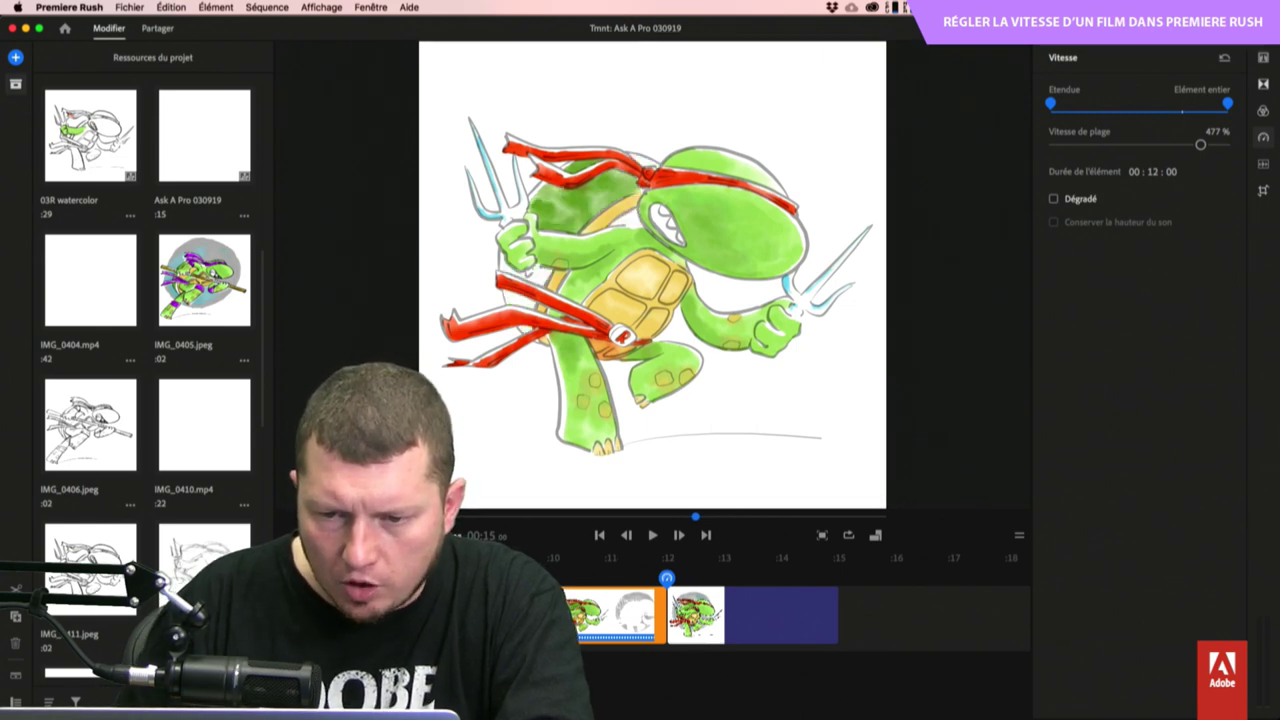
{"action": "mouse_move", "coordinate": [552, 563]}
{"action": "left_mouse_down"}
{"action": "mouse_move", "coordinate": [527, 558]}
{"action": "mouse_move", "coordinate": [564, 577]}
{"action": "mouse_move", "coordinate": [548, 569]}
{"action": "left_mouse_up"}
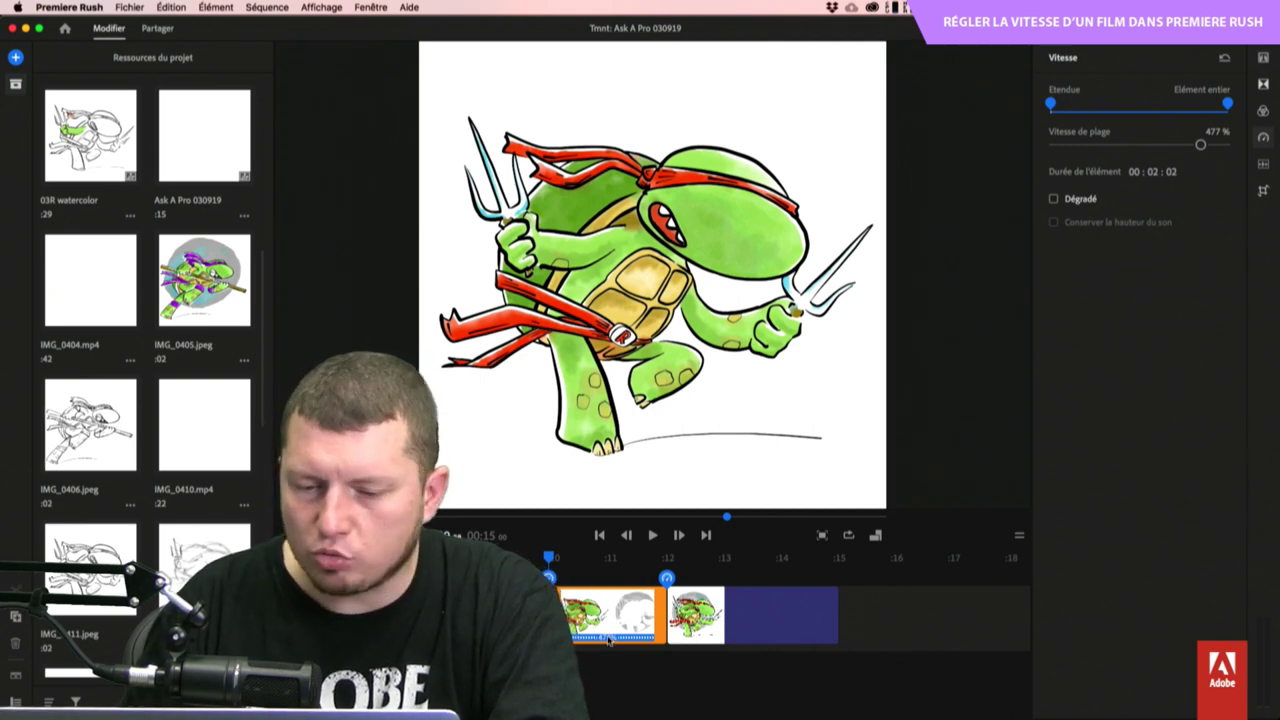
Speed up a middle range of the video's second part to 1000%, with ramping enabled and an ease of 0.2 s.
{"action": "left_click_drag", "start_coordinate": [1200, 144], "coordinate": [1223, 146]}
{"action": "left_click", "coordinate": [1077, 203]}
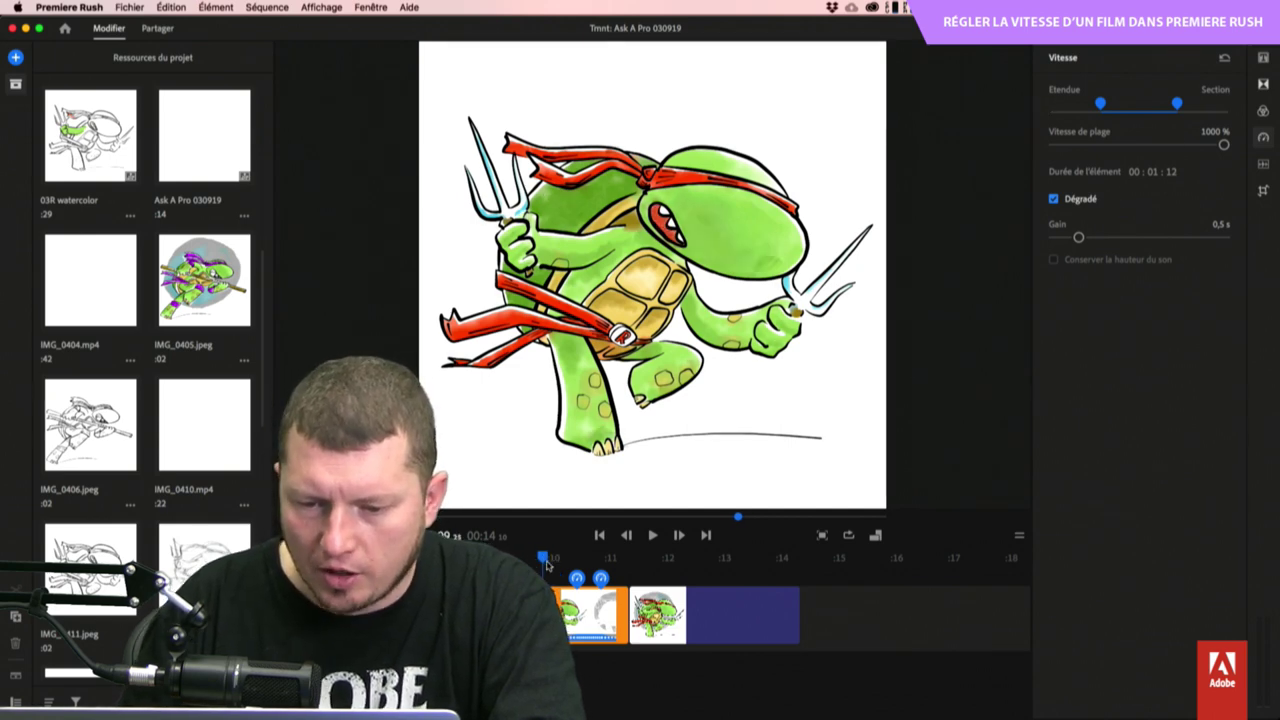
{"action": "mouse_move", "coordinate": [522, 560]}
{"action": "left_mouse_down"}
{"action": "mouse_move", "coordinate": [481, 557]}
{"action": "mouse_move", "coordinate": [598, 560]}
{"action": "left_mouse_up"}
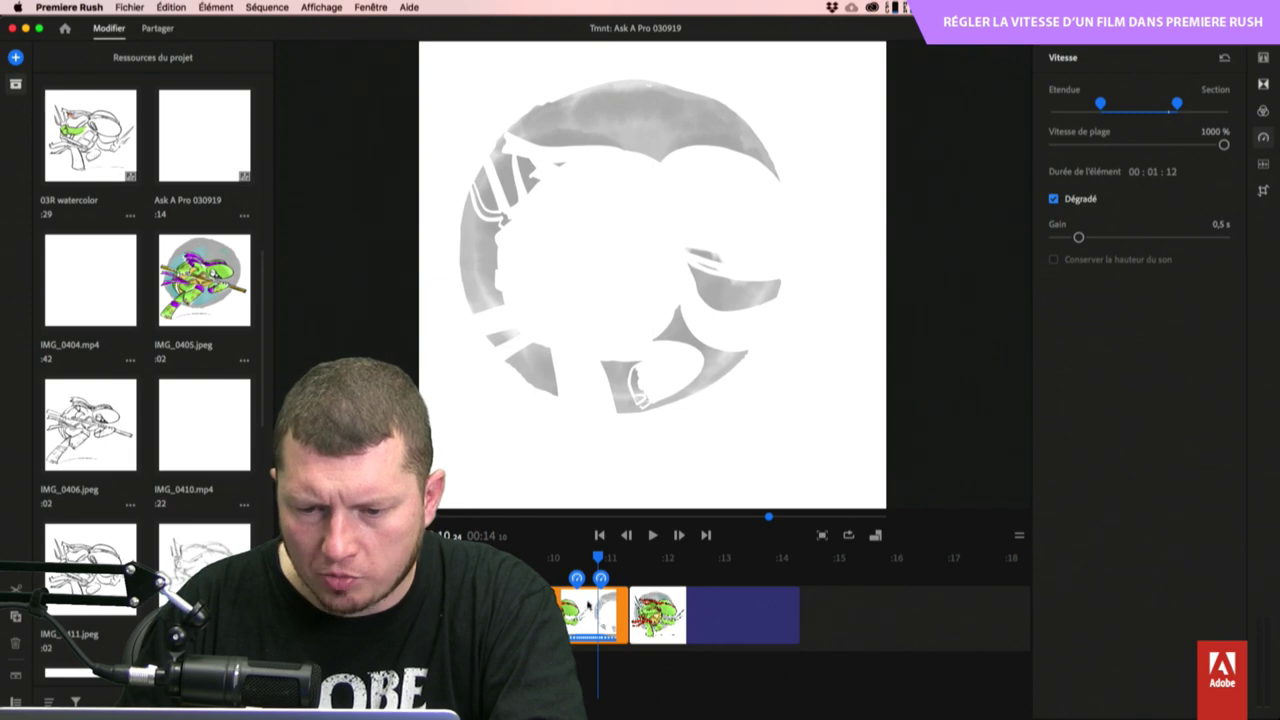
{"action": "left_click_drag", "start_coordinate": [1078, 237], "coordinate": [1062, 238]}
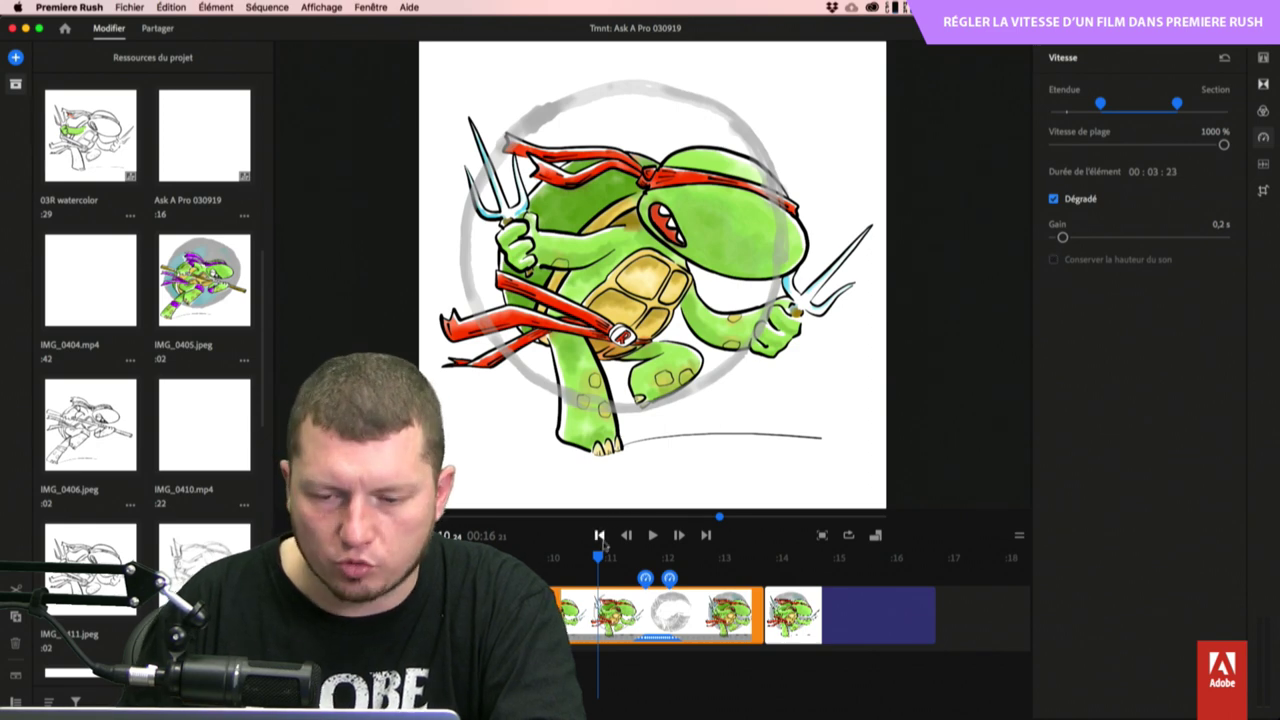
Widen the 1000% speed range in the video's second part and play the transition into the final image.
{"action": "mouse_move", "coordinate": [600, 560]}
{"action": "left_mouse_down"}
{"action": "mouse_move", "coordinate": [640, 562]}
{"action": "mouse_move", "coordinate": [568, 562]}
{"action": "mouse_move", "coordinate": [645, 563]}
{"action": "mouse_move", "coordinate": [557, 562]}
{"action": "mouse_move", "coordinate": [633, 578]}
{"action": "mouse_move", "coordinate": [573, 578]}
{"action": "mouse_move", "coordinate": [546, 558]}
{"action": "mouse_move", "coordinate": [600, 572]}
{"action": "left_mouse_up"}
{"action": "left_click", "coordinate": [560, 558]}
{"action": "key", "text": "space"}
{"action": "key", "text": "super+z"}
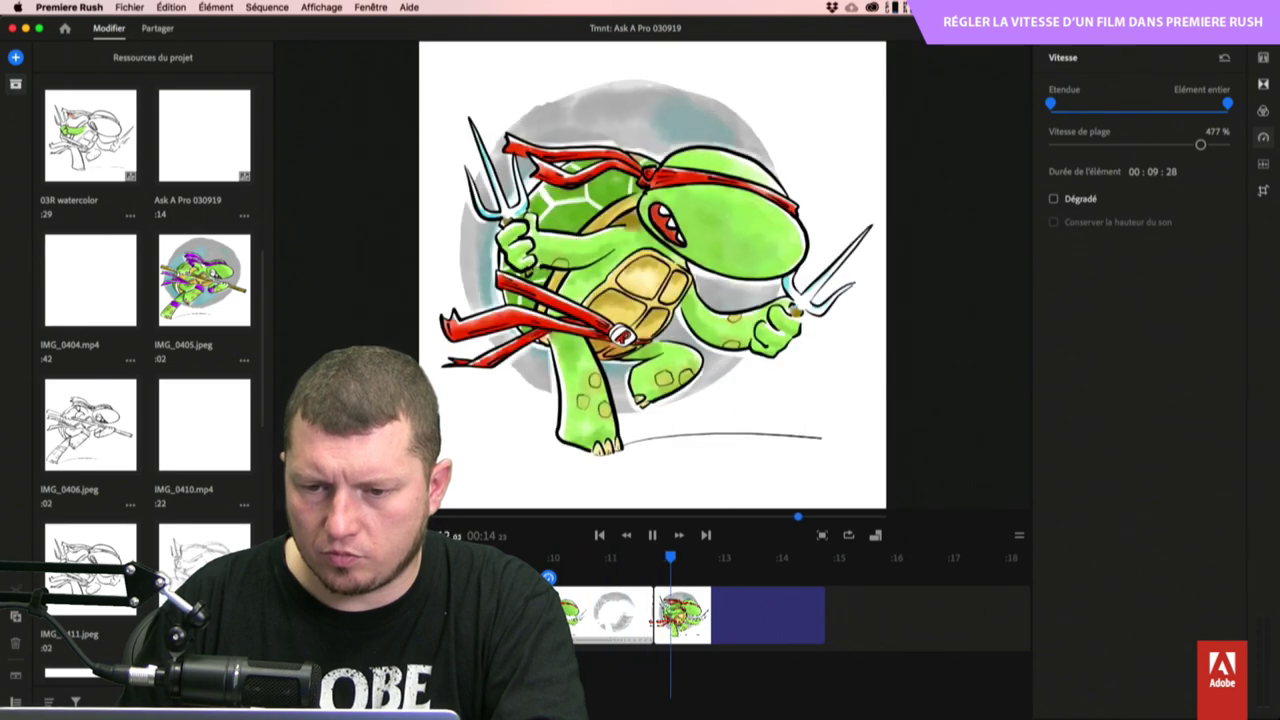
{"action": "key", "text": "space"}
{"action": "left_click", "coordinate": [773, 616]}
{"action": "left_click", "coordinate": [617, 620]}
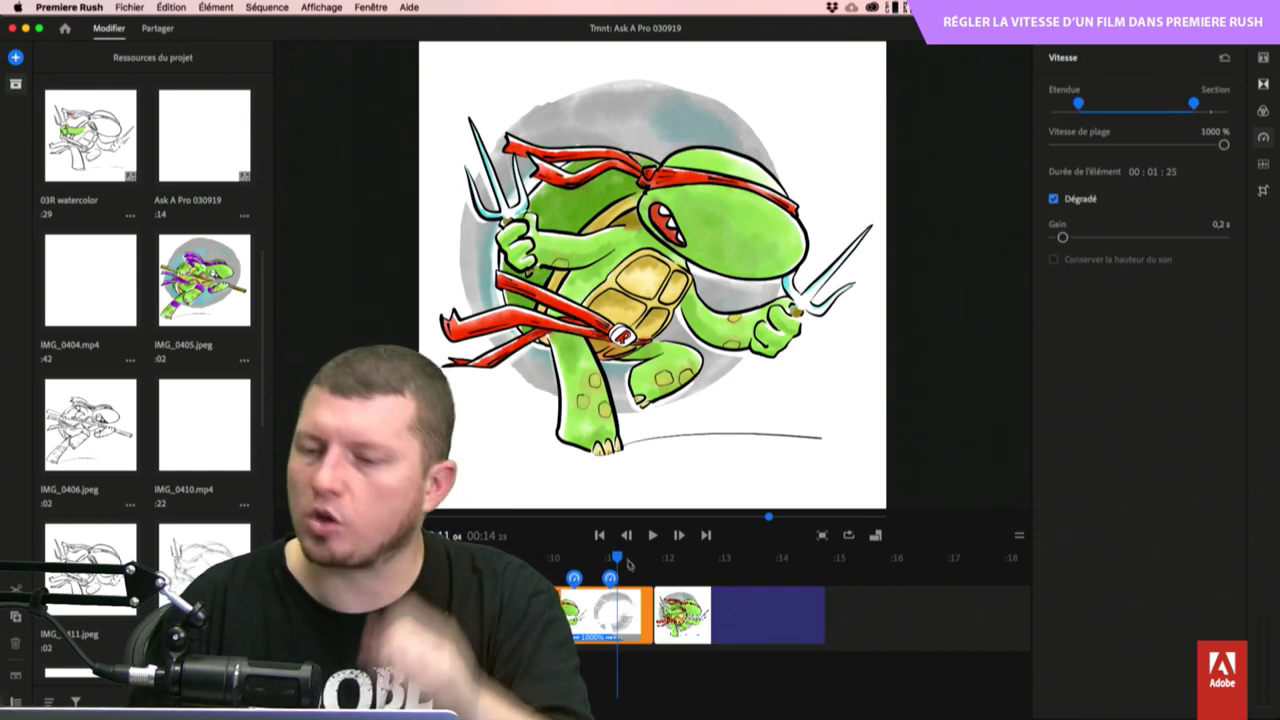
Set the duration of the drawing video's first part to 00:10:04.
{"action": "left_click", "coordinate": [548, 615]}
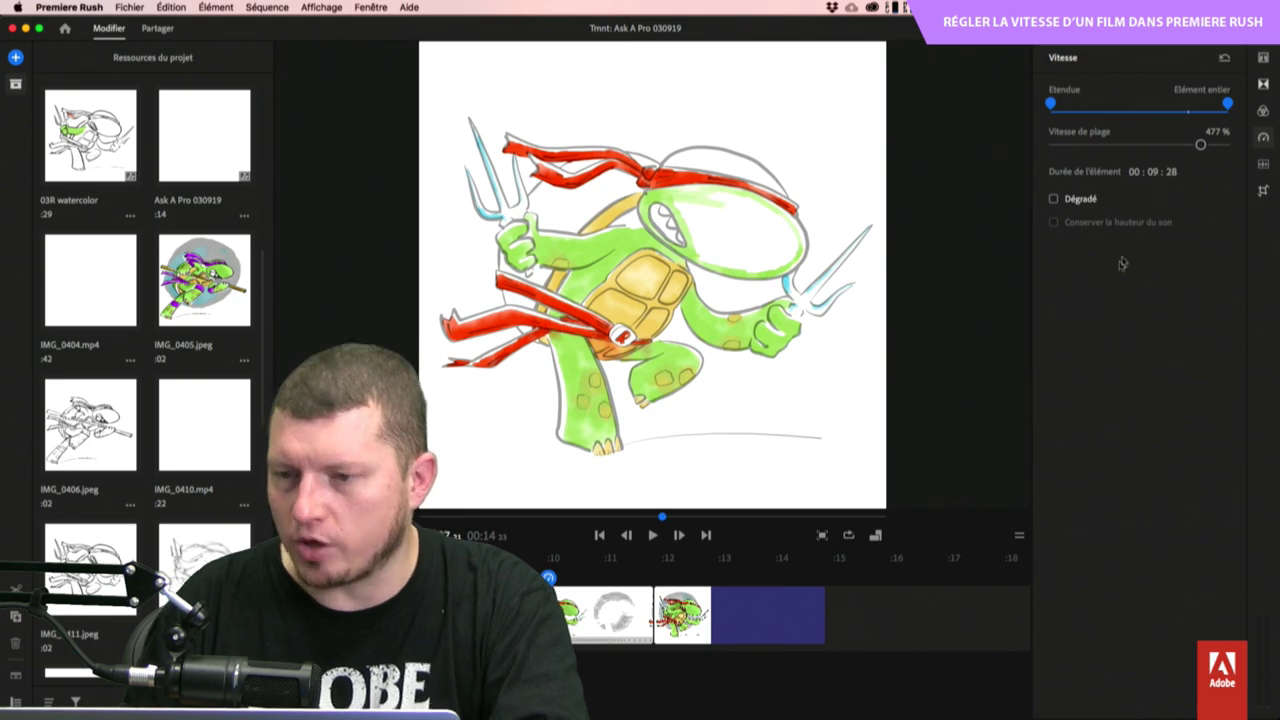
{"action": "type", "text": "10"}
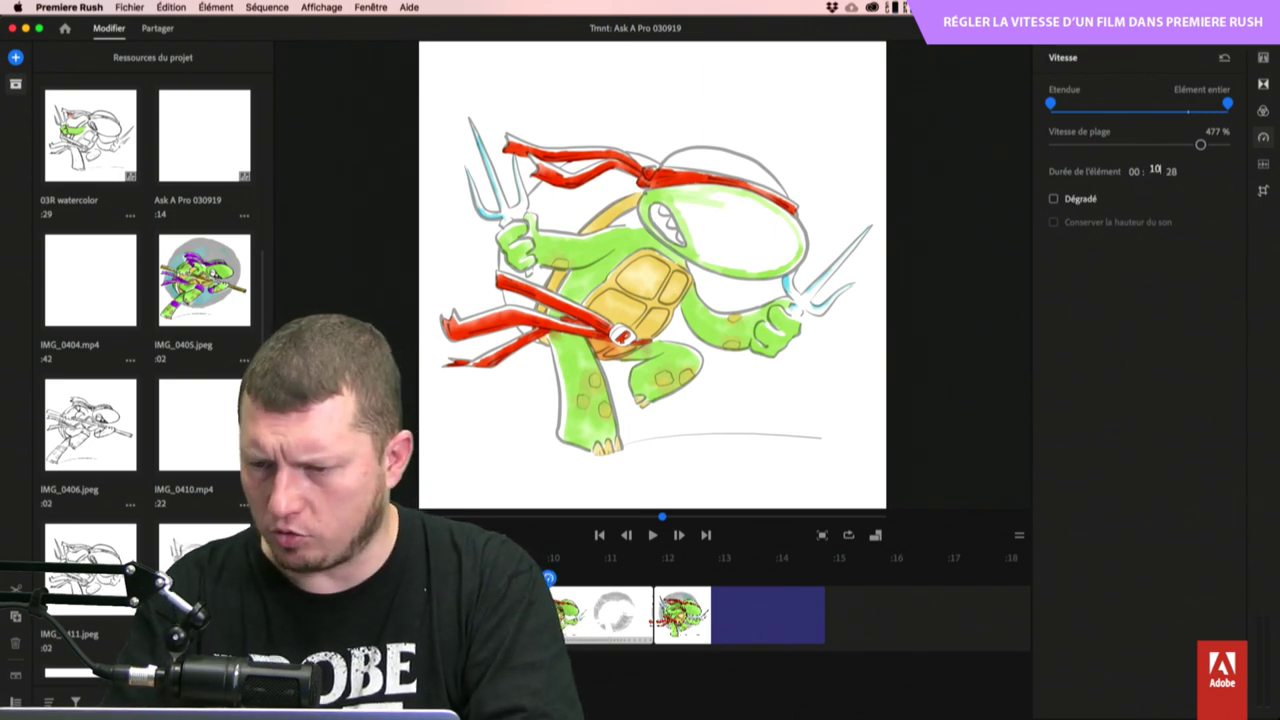
{"action": "key", "text": "Tab"}
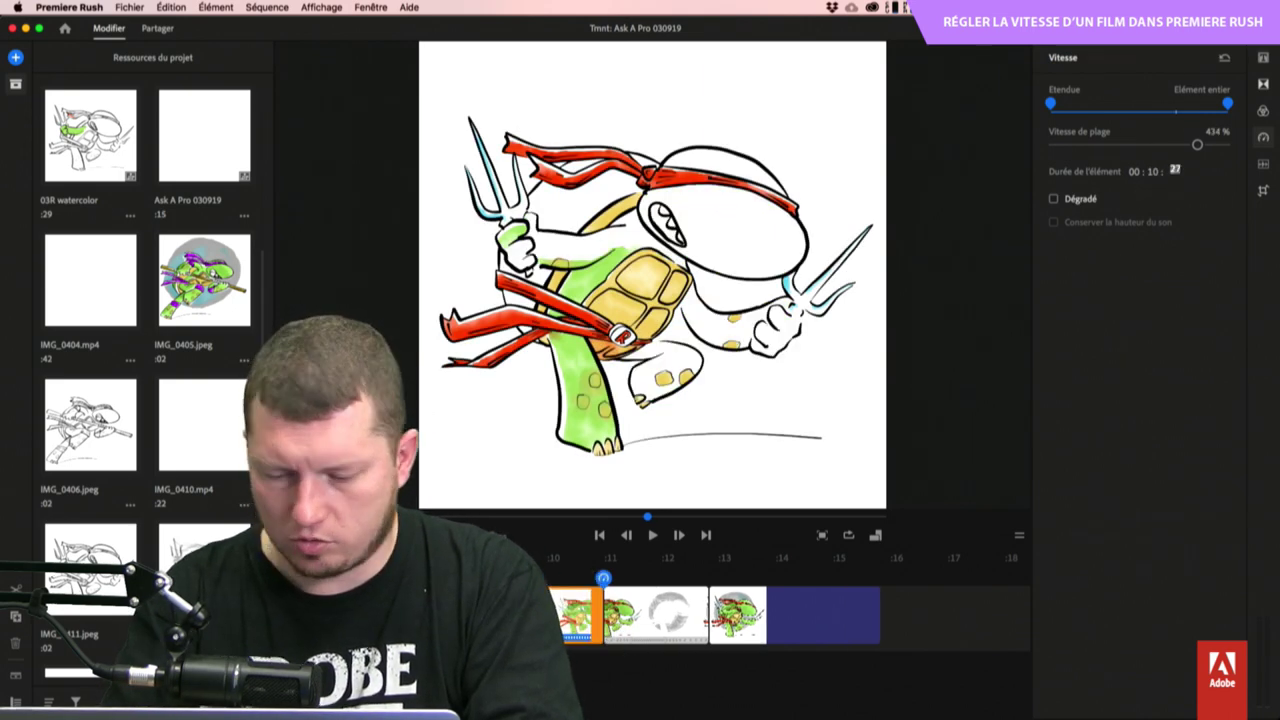
{"action": "key", "text": "Return"}
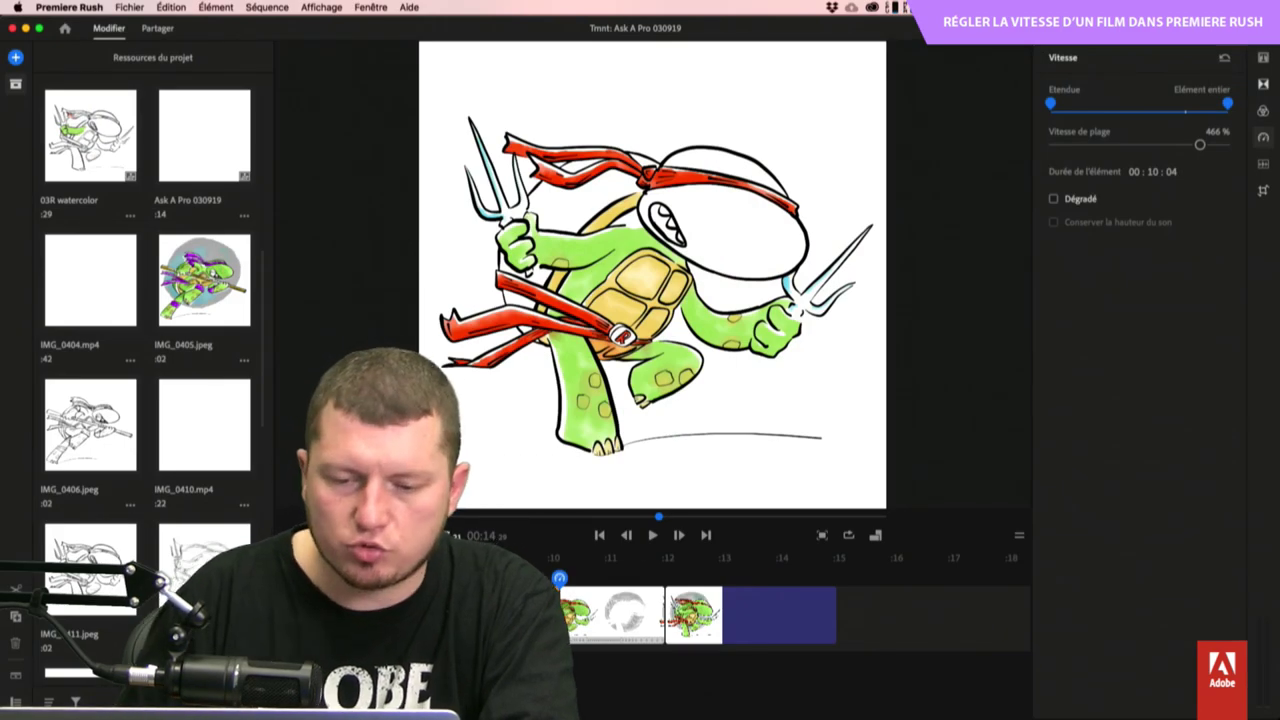
Play the whole retimed sequence from its beginning to check the pace of the drawing.
{"action": "key", "text": "Up"}
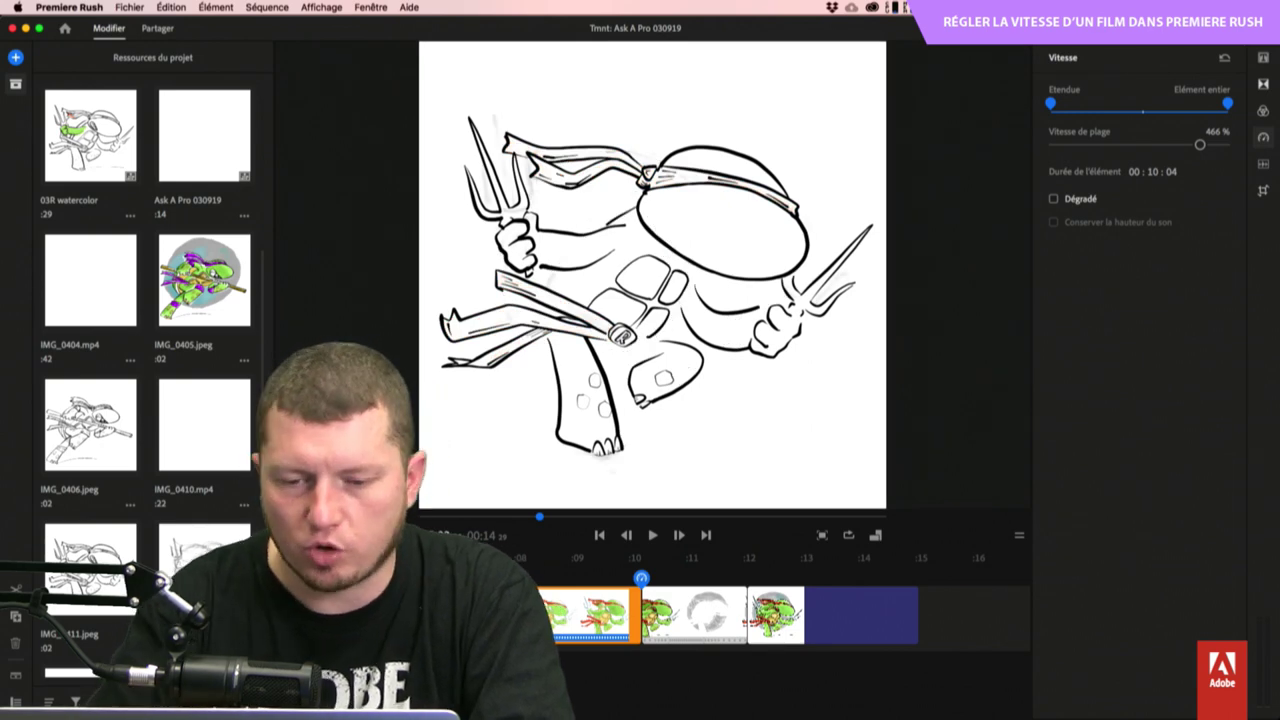
{"action": "scroll", "coordinate": [725, 610], "scroll_direction": "right", "scroll_amount": 5}
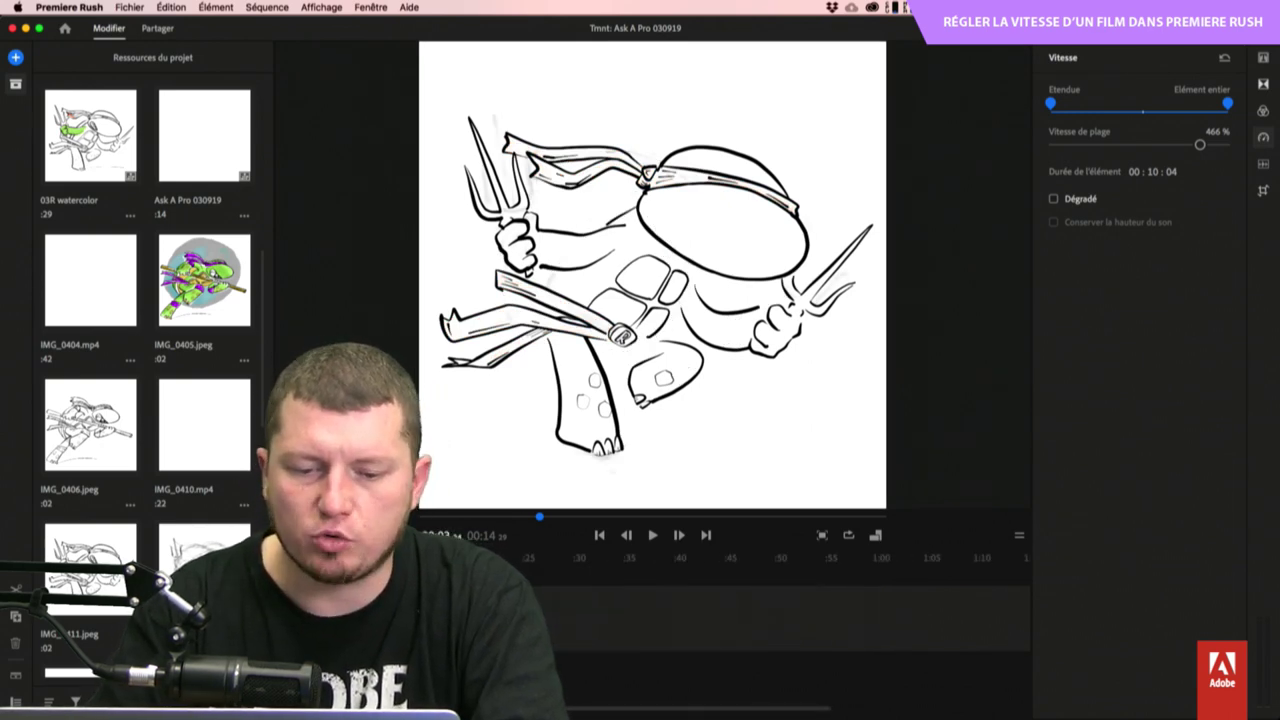
{"action": "key", "text": "Up"}
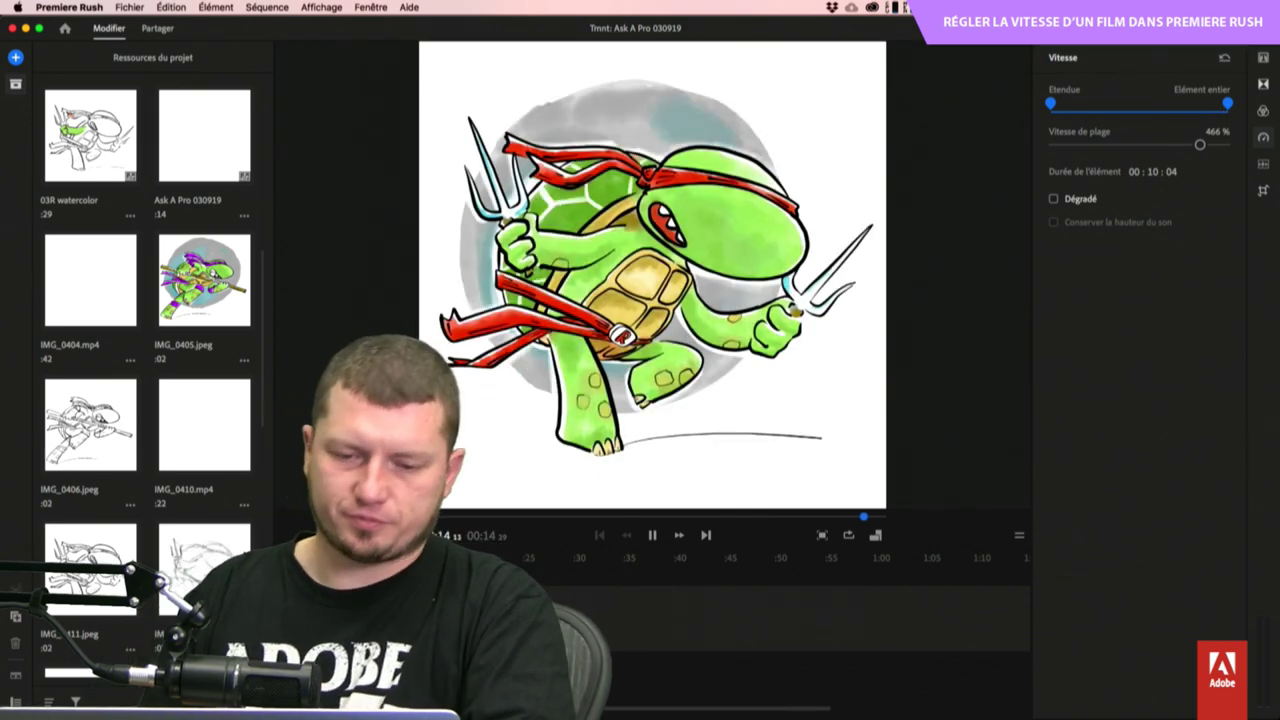
{"action": "key", "text": "space"}
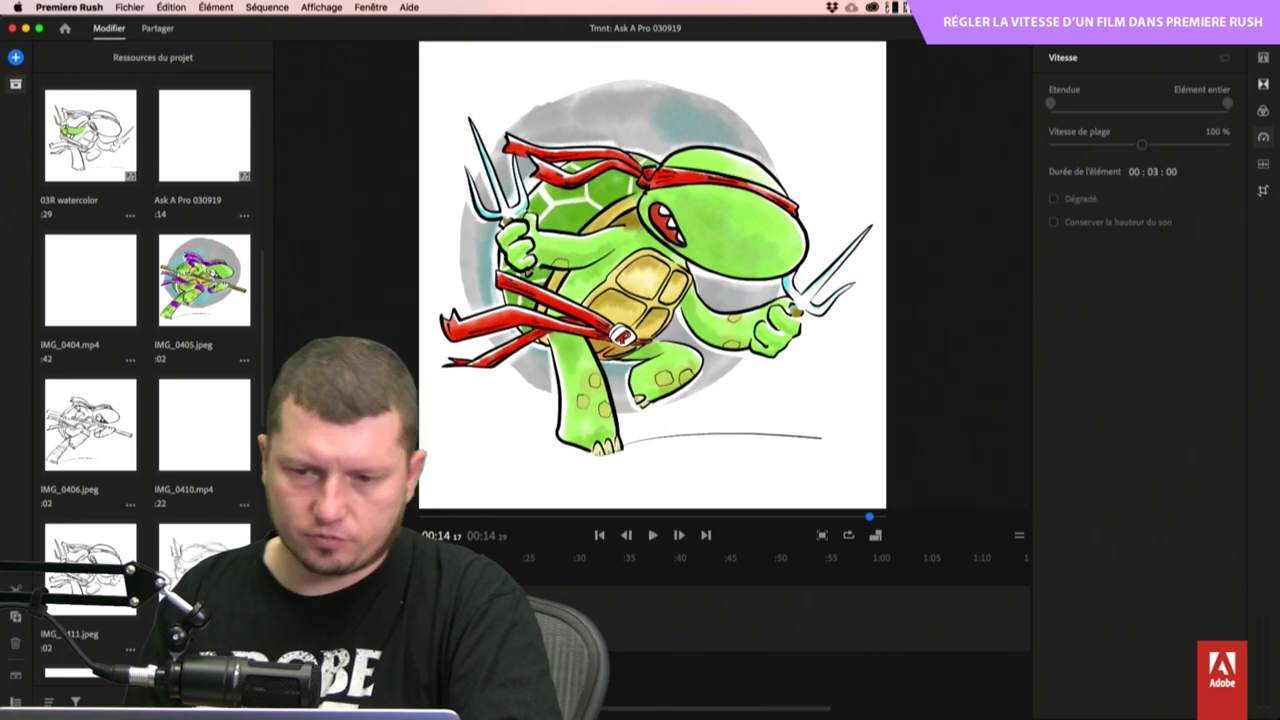
Export the sequence locally to the Documents folder as Ask A Pro 030919.mp4, keeping the default advanced settings.
{"action": "left_click", "coordinate": [157, 28]}
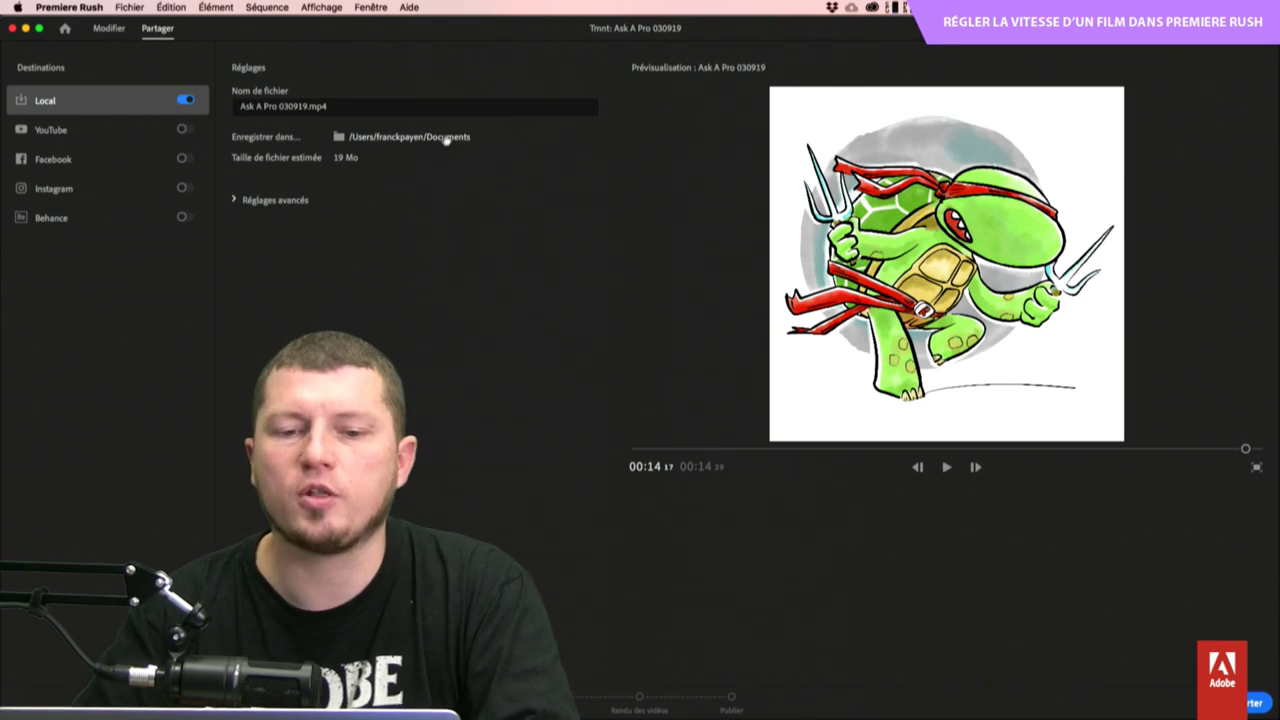
{"action": "left_click", "coordinate": [236, 199]}
{"action": "left_click", "coordinate": [240, 205]}
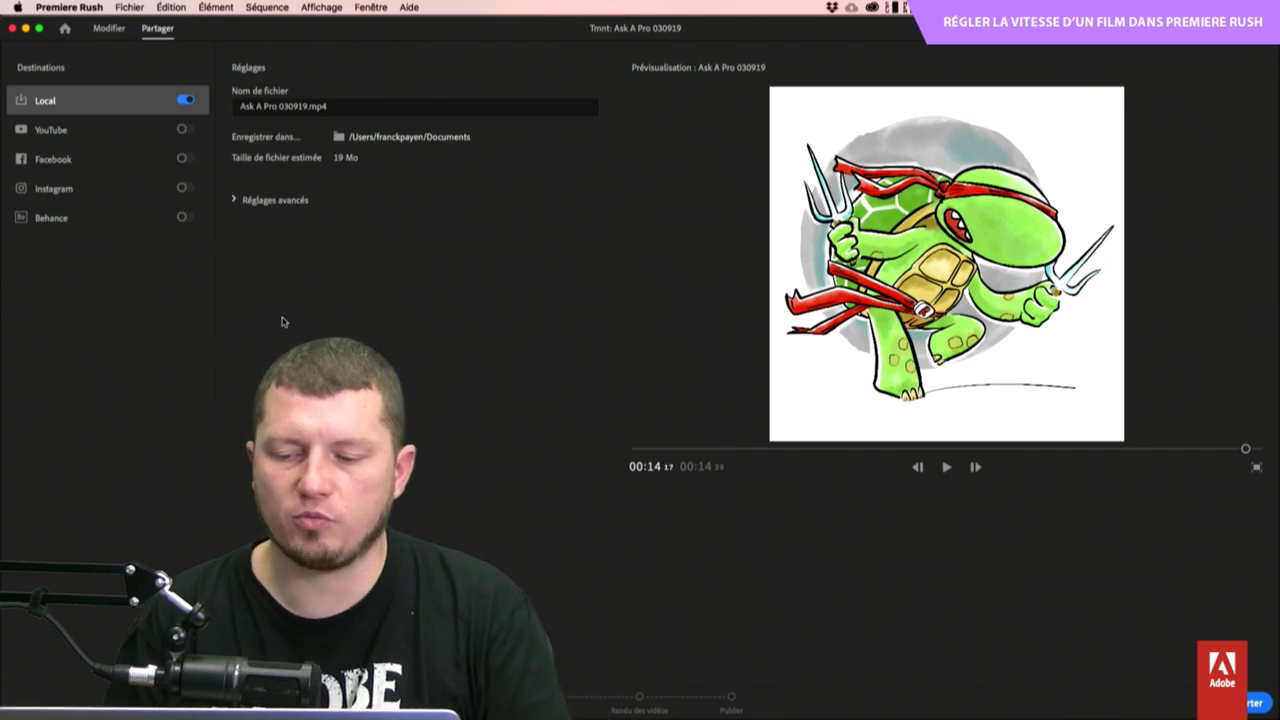
{"action": "left_click", "coordinate": [1252, 703]}
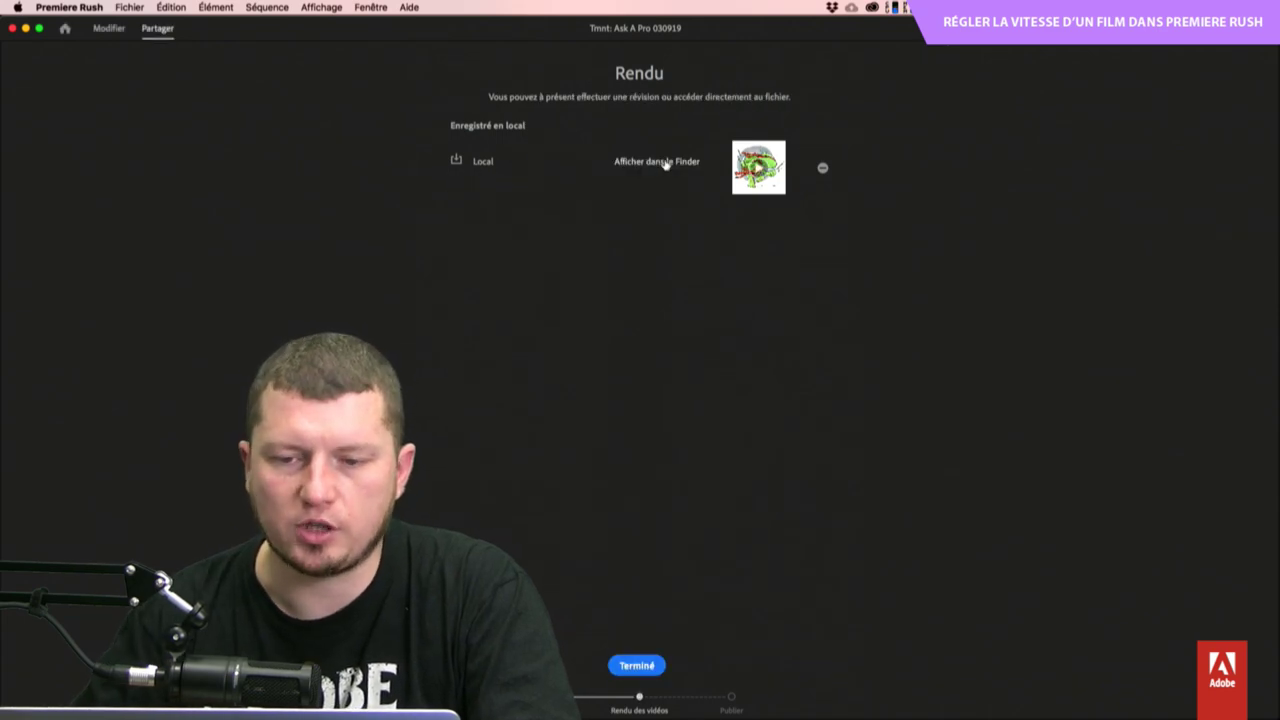
Reveal the exported video in the Finder and move Ask A Pro 030919.mp4 and BarriereTrainJapon.mp4 from Documents to the desktop.
{"action": "left_click", "coordinate": [665, 162]}
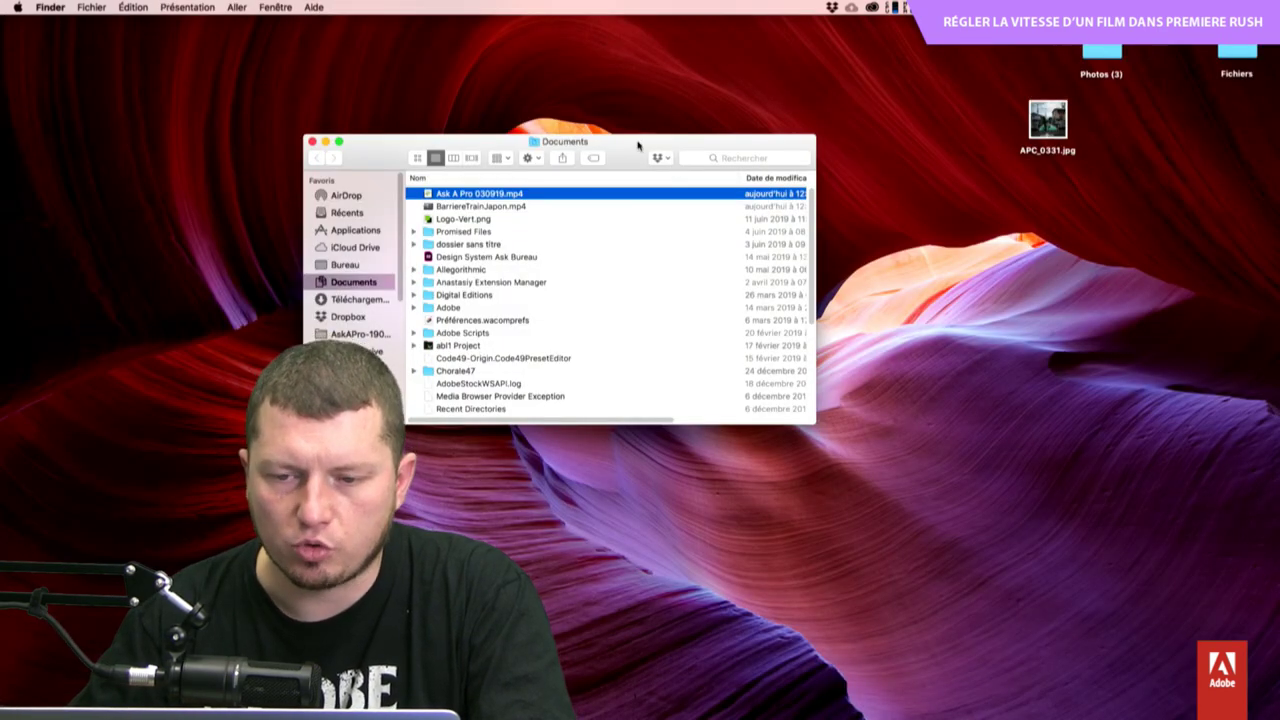
{"action": "key", "text": "super+w"}
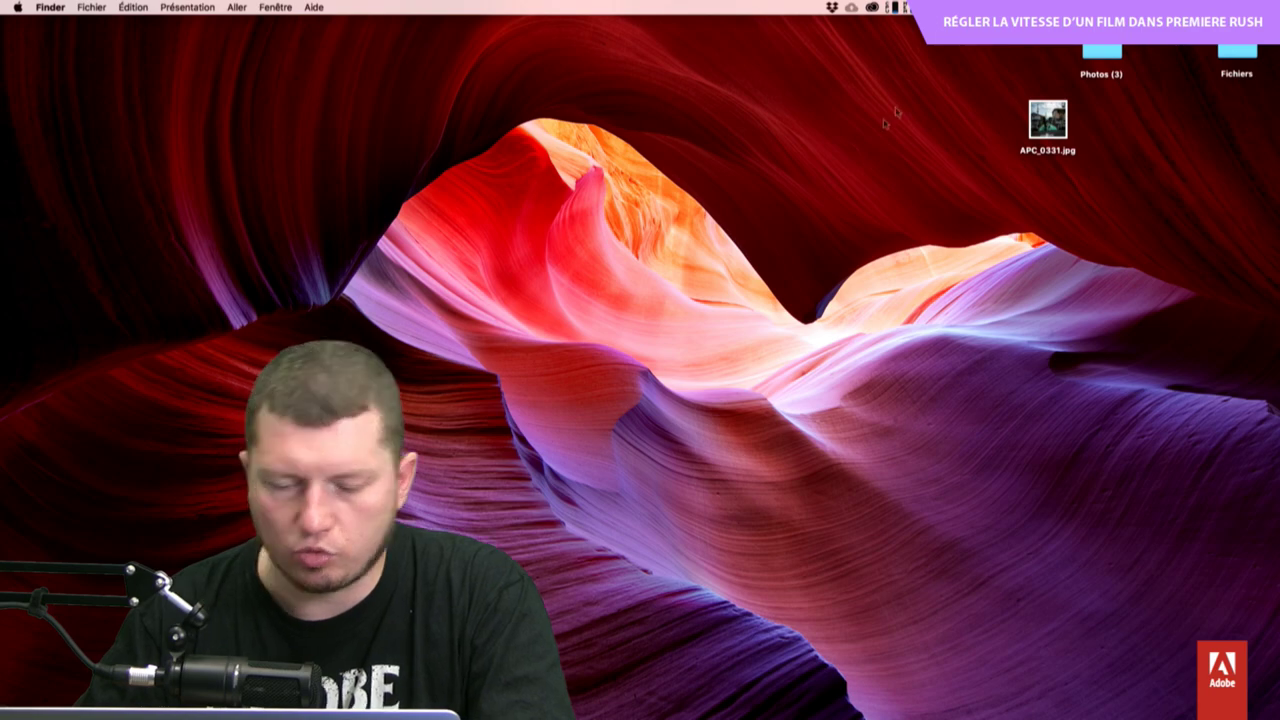
{"action": "key", "text": "super+Tab"}
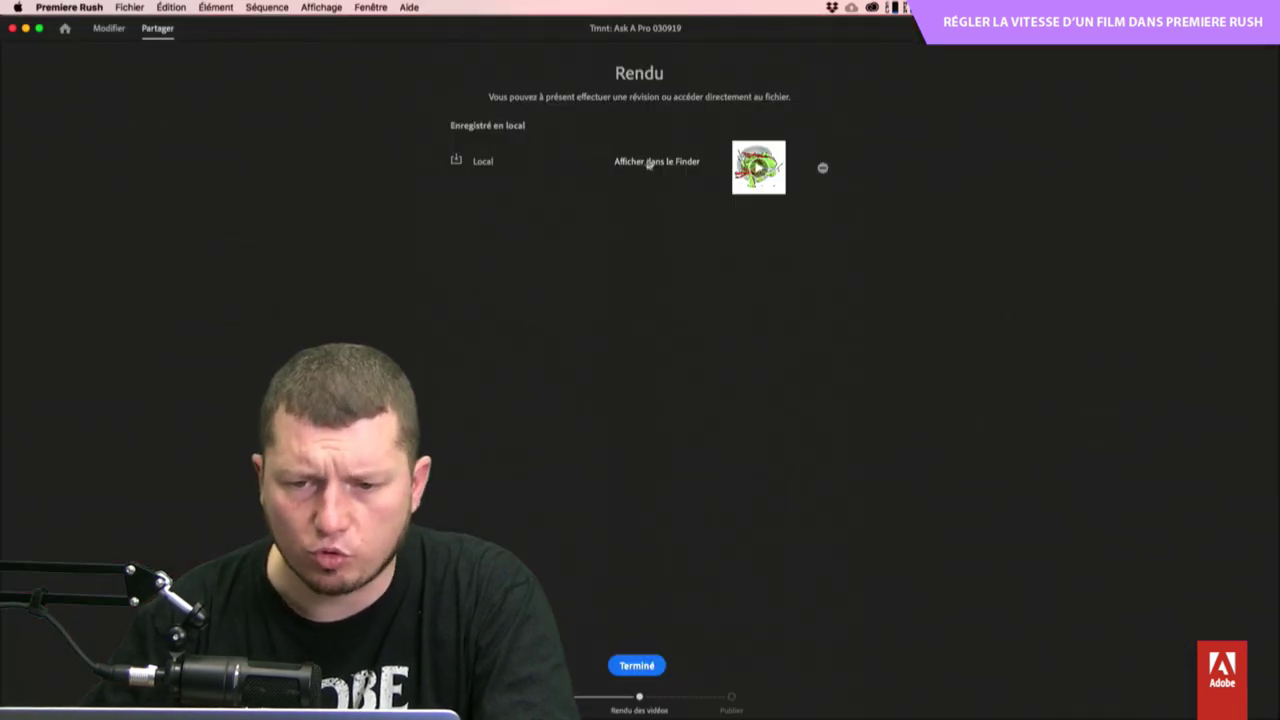
{"action": "left_click", "coordinate": [648, 163]}
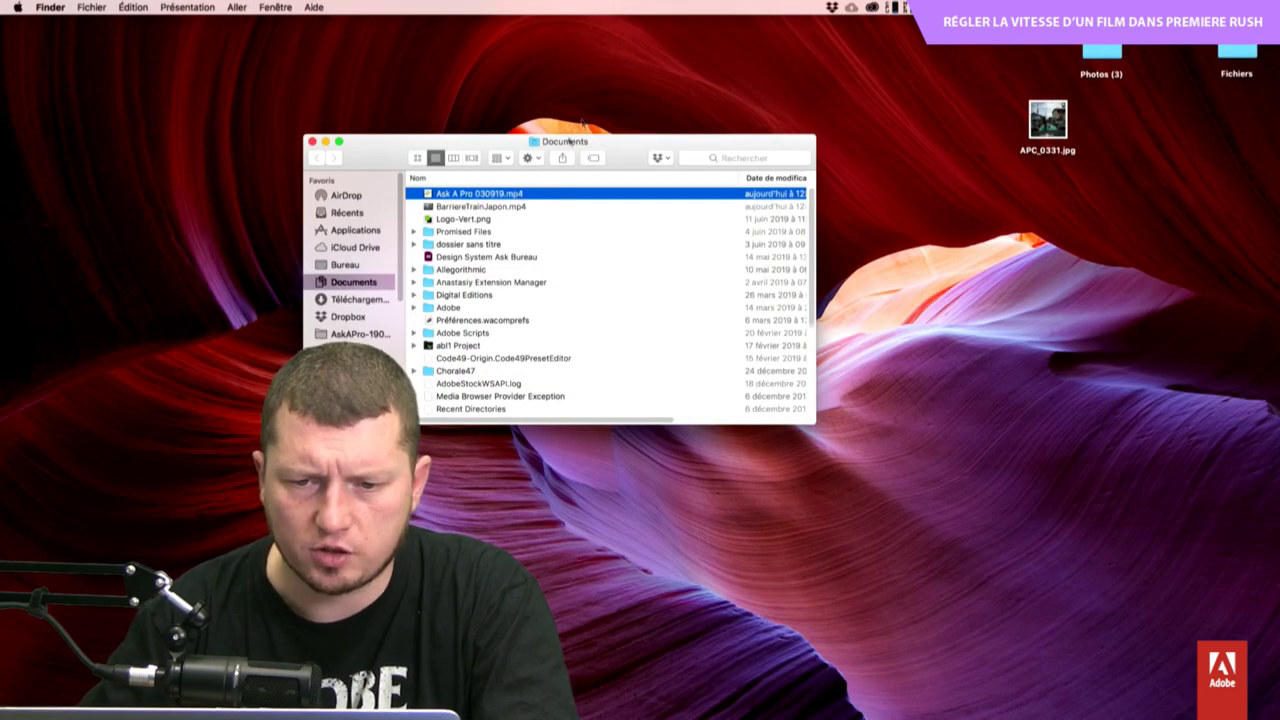
{"action": "left_click_drag", "start_coordinate": [595, 105], "coordinate": [603, 45]}
{"action": "left_click_drag", "start_coordinate": [523, 194], "coordinate": [500, 45]}
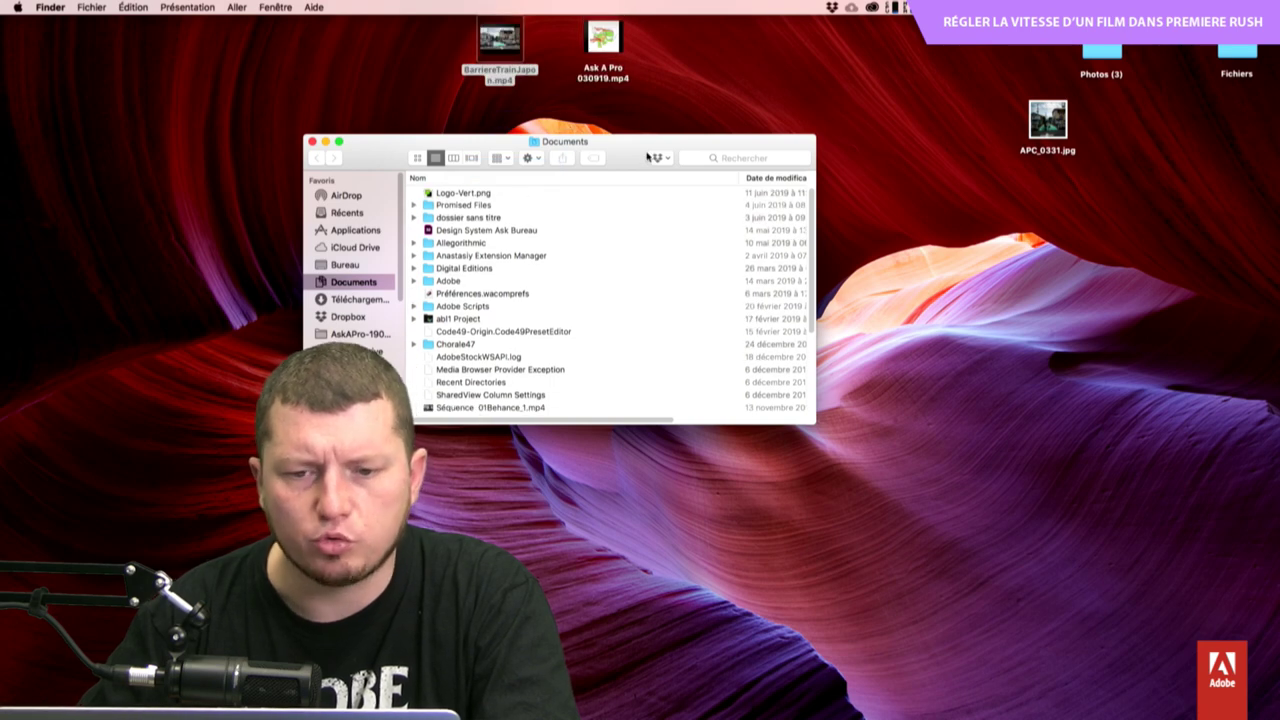
Close the Documents window and play a preview of Ask A Pro 030919.mp4 from the desktop, moving the preview clear of the webcam view.
{"action": "key", "text": "super+w"}
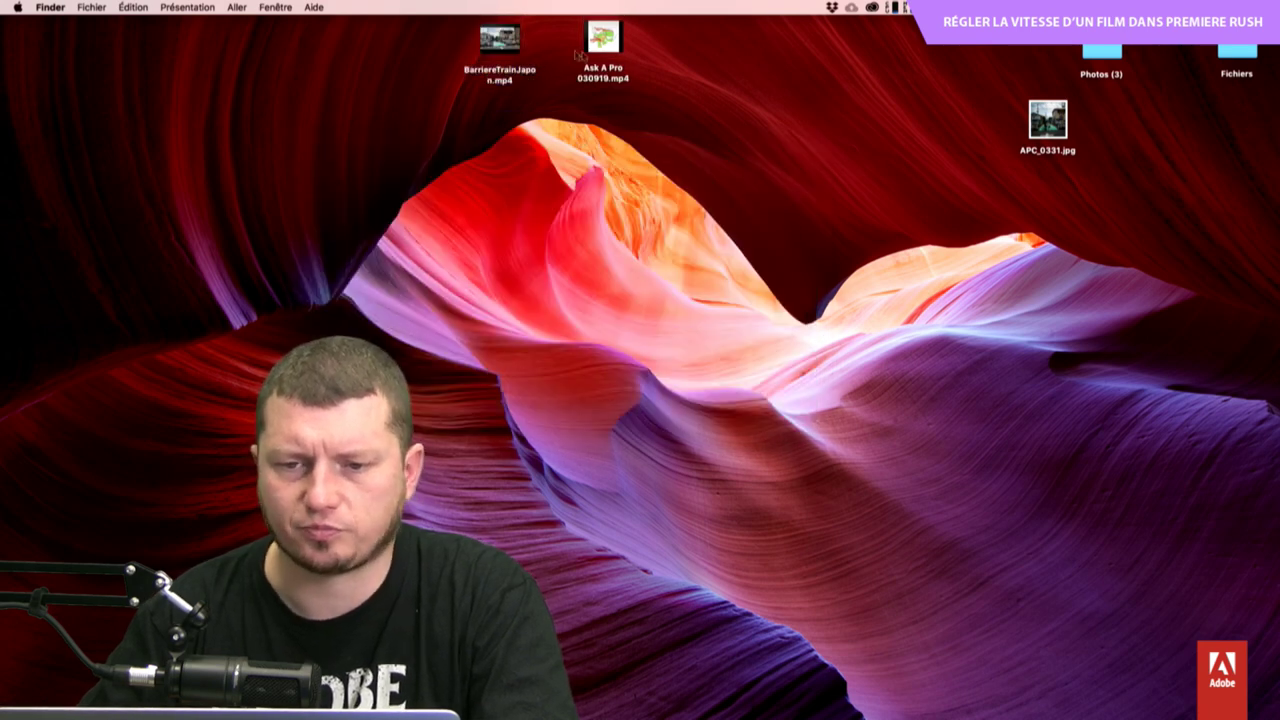
{"action": "key", "text": "space"}
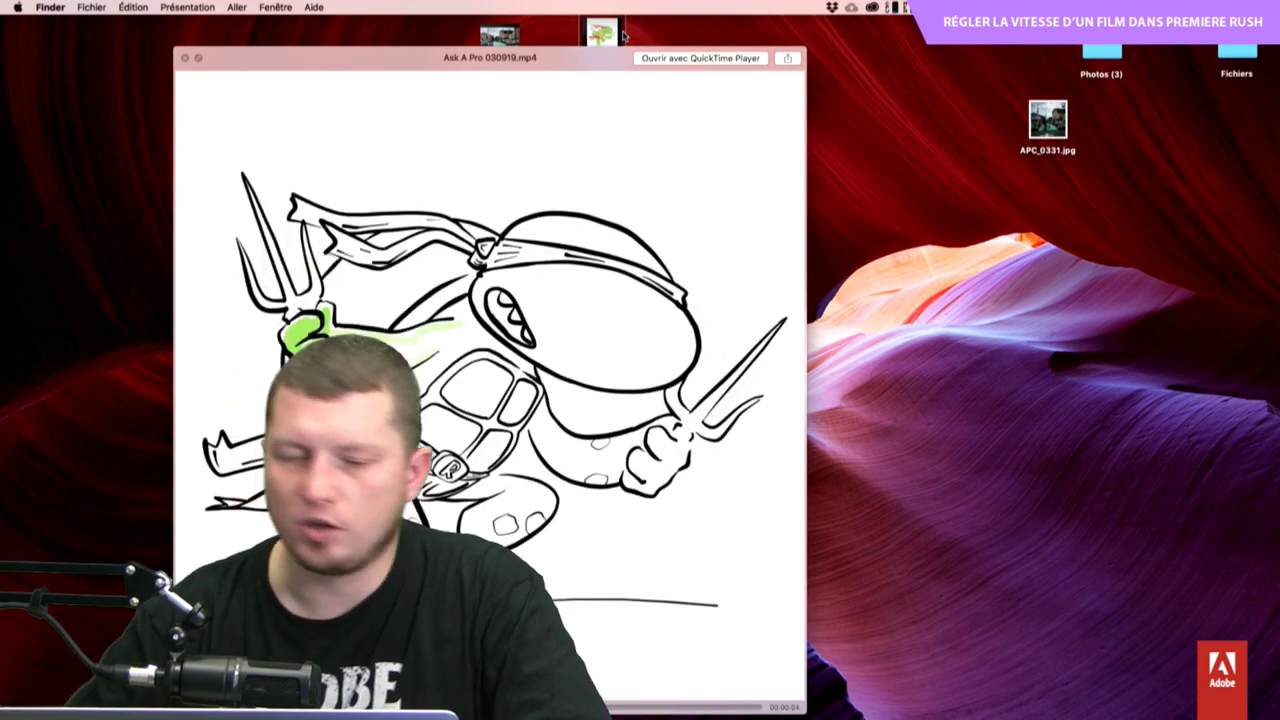
{"action": "left_click_drag", "start_coordinate": [568, 58], "coordinate": [982, 50]}
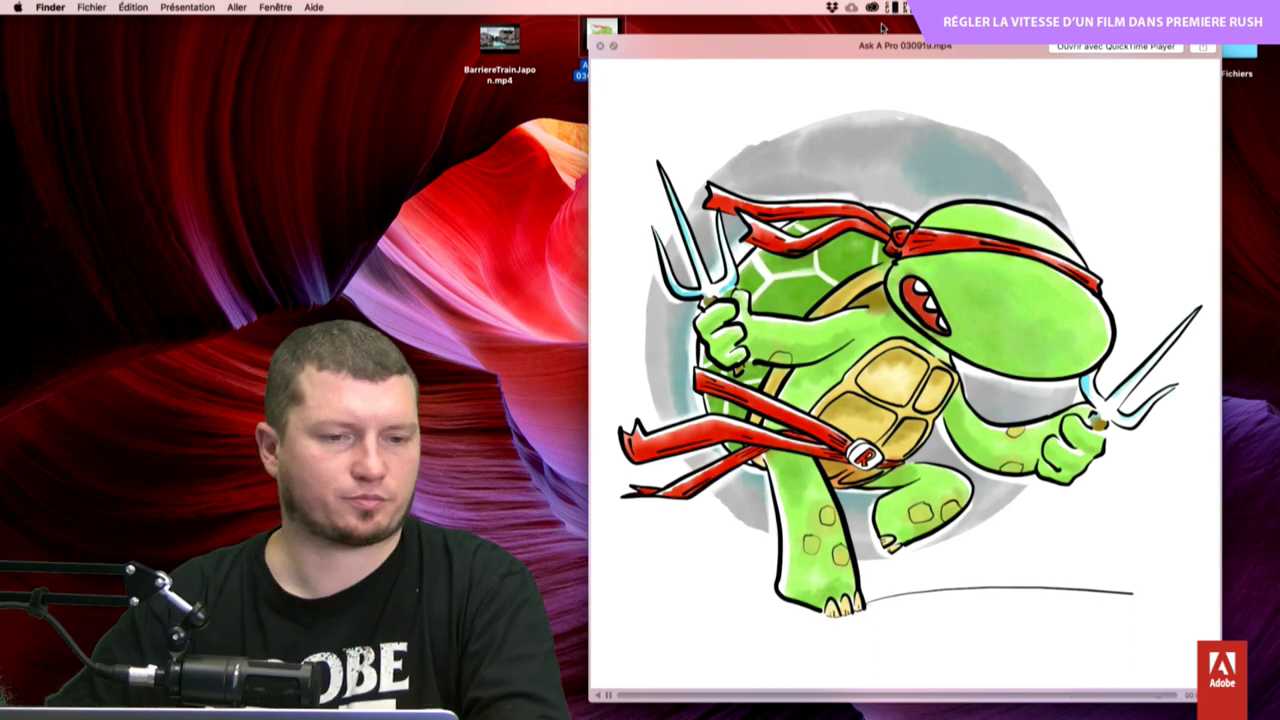
Switch back to Premiere Rush and finish the completed local render.
{"action": "key", "text": "super+Tab"}
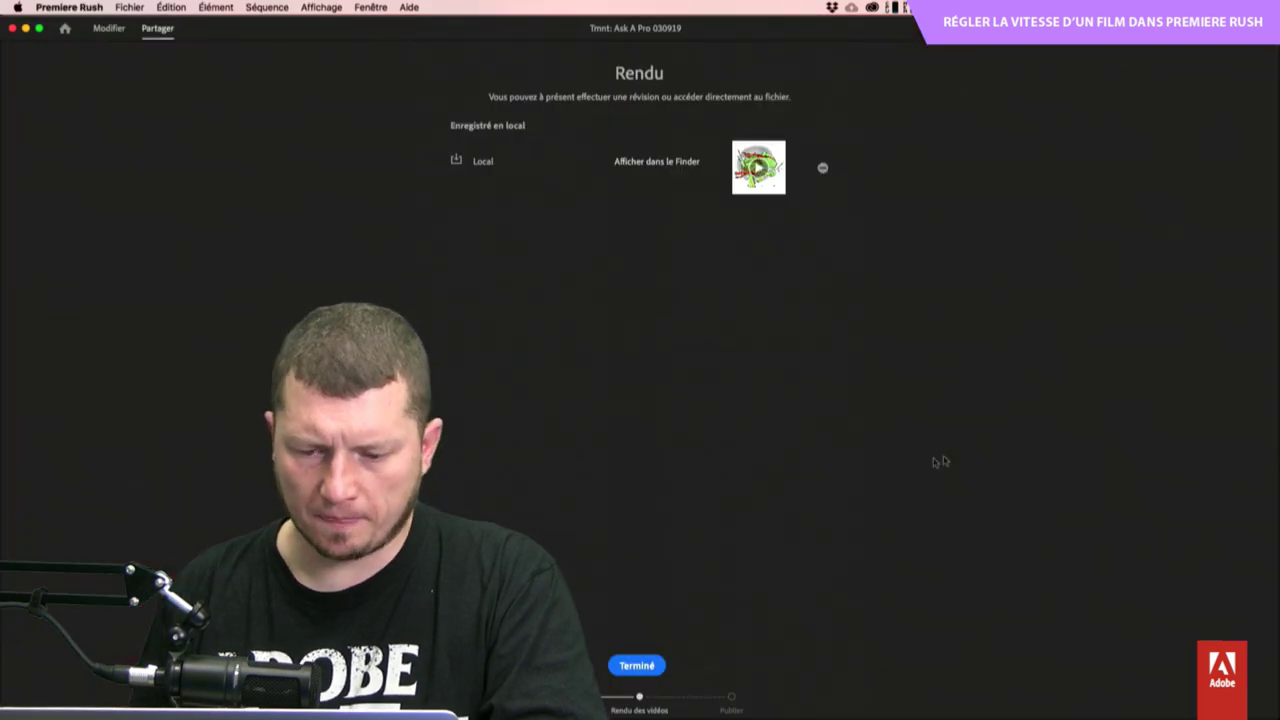
{"action": "key", "text": "Return"}
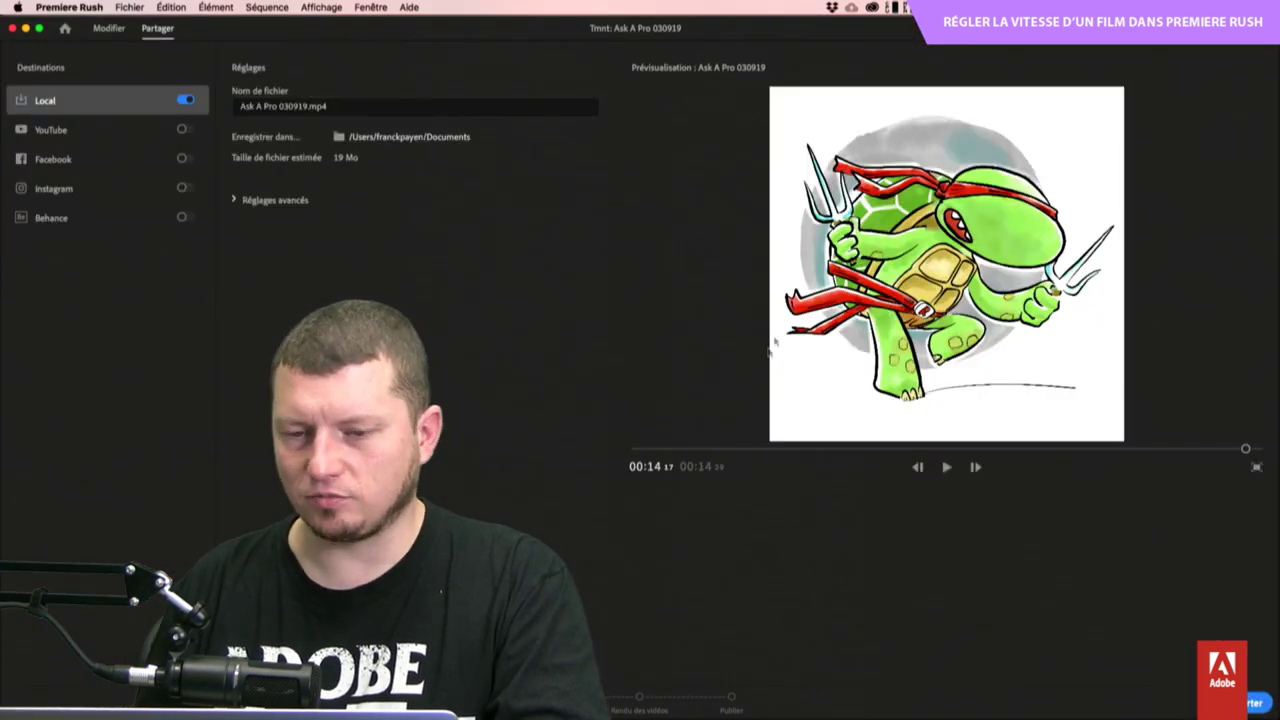
Switch to Chrome and review the Premiere Rush 2019 feature summary, focusing on the section about changing the speed of video clips.
{"action": "key", "text": "super+Tab"}
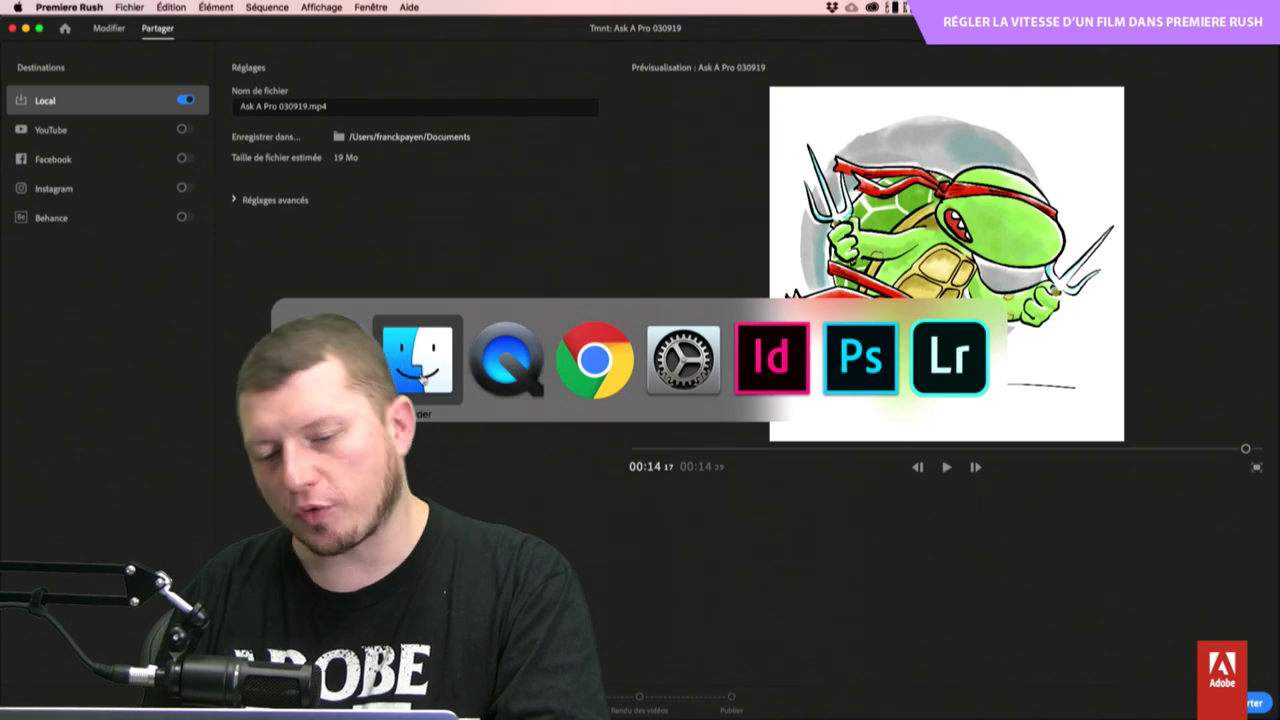
{"action": "key", "text": "super+Tab"}
{"action": "key", "text": "super+Tab"}
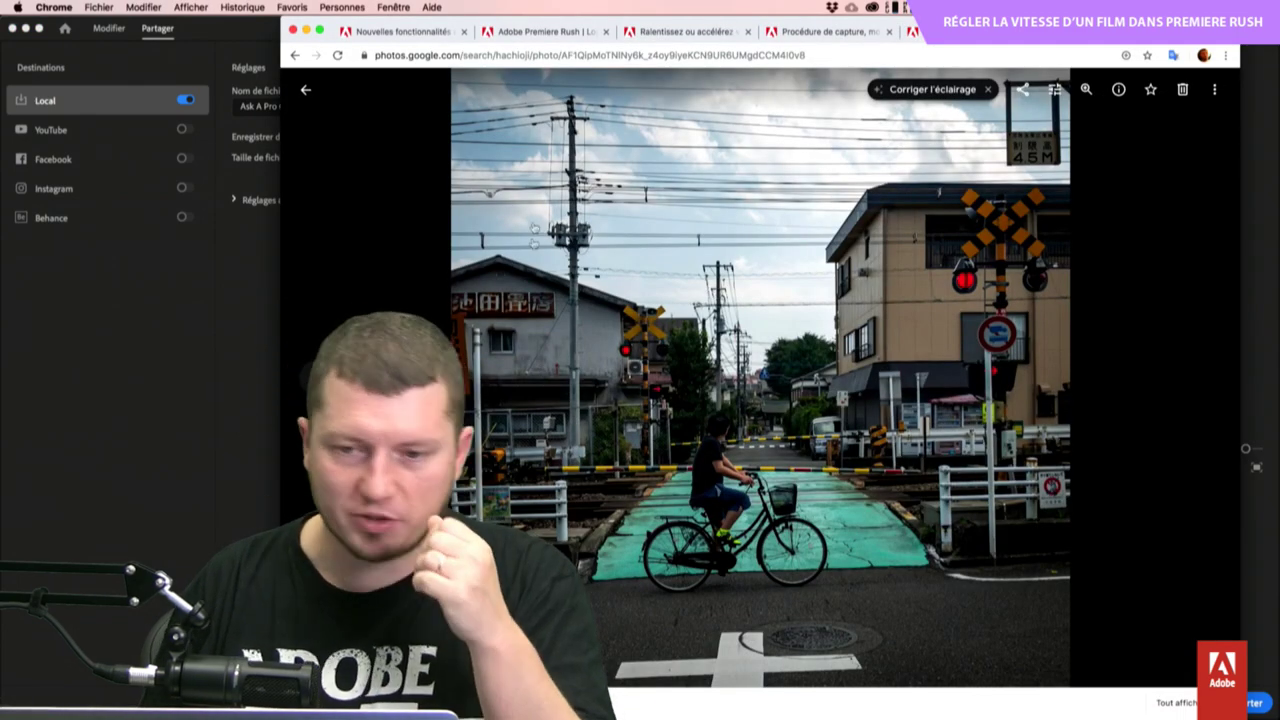
{"action": "left_click", "coordinate": [400, 31]}
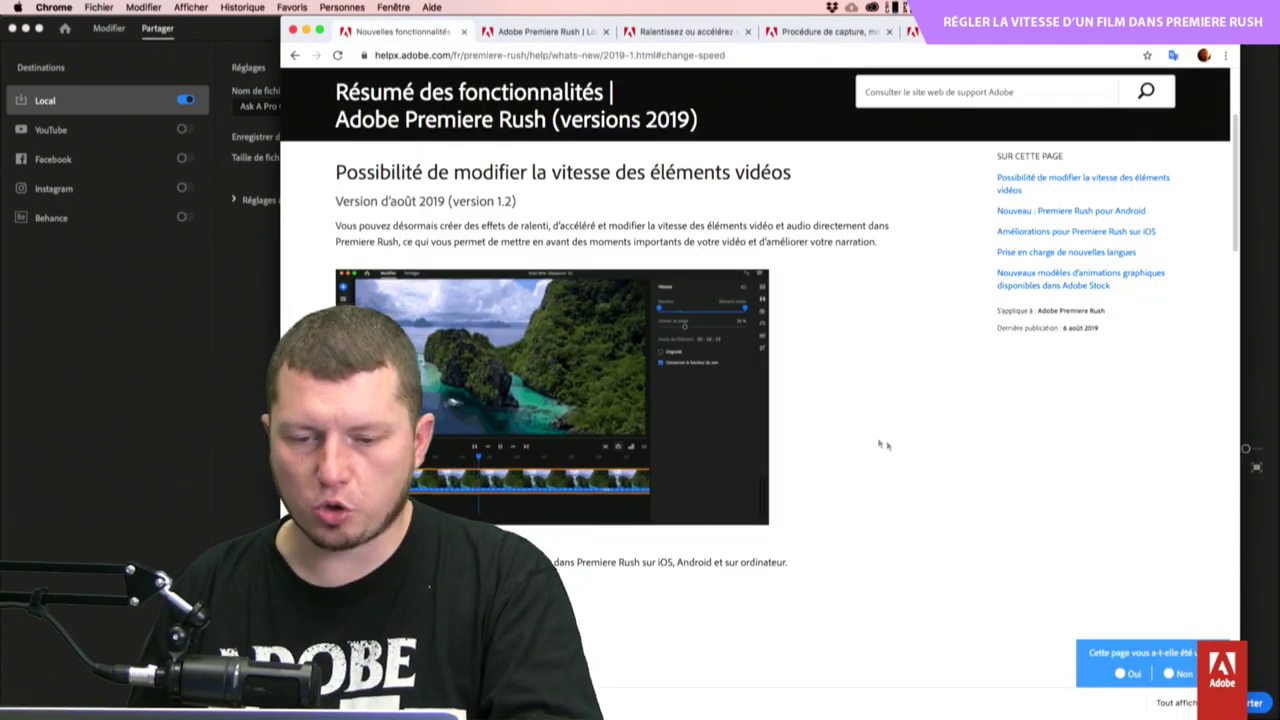
{"action": "scroll", "coordinate": [893, 449], "scroll_direction": "down", "scroll_amount": 10}
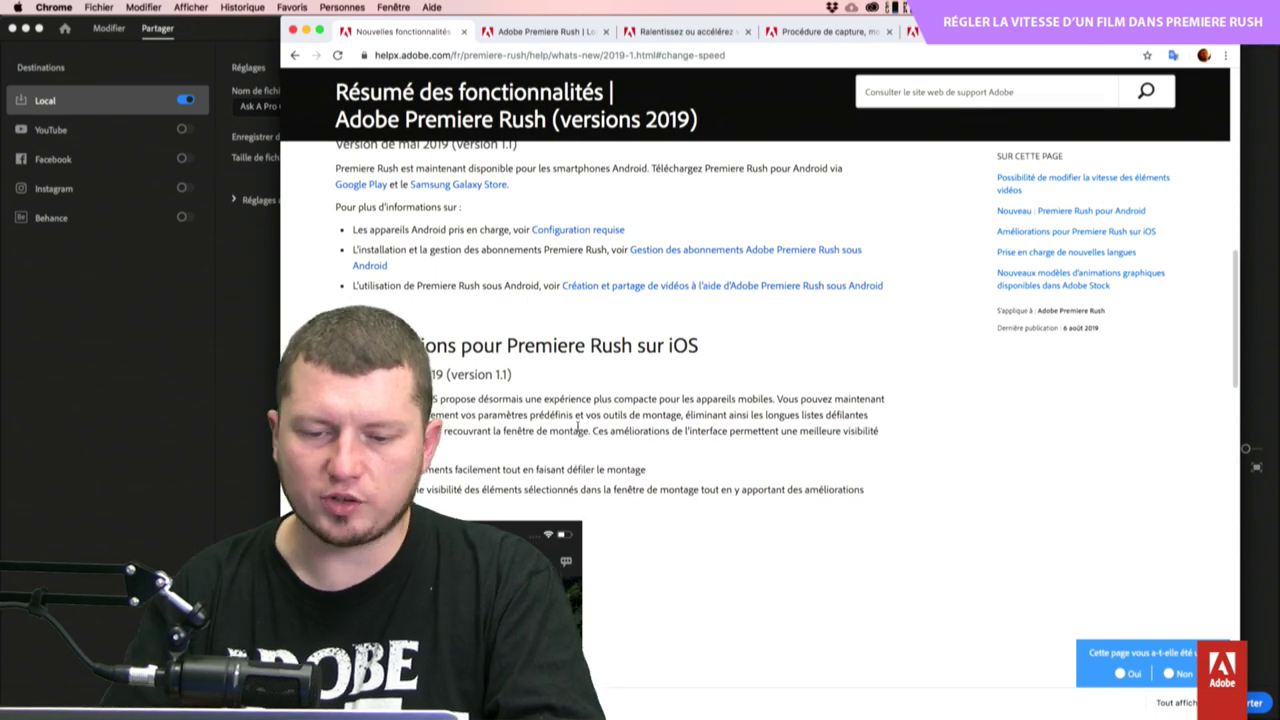
{"action": "scroll", "coordinate": [632, 522], "scroll_direction": "up", "scroll_amount": 8}
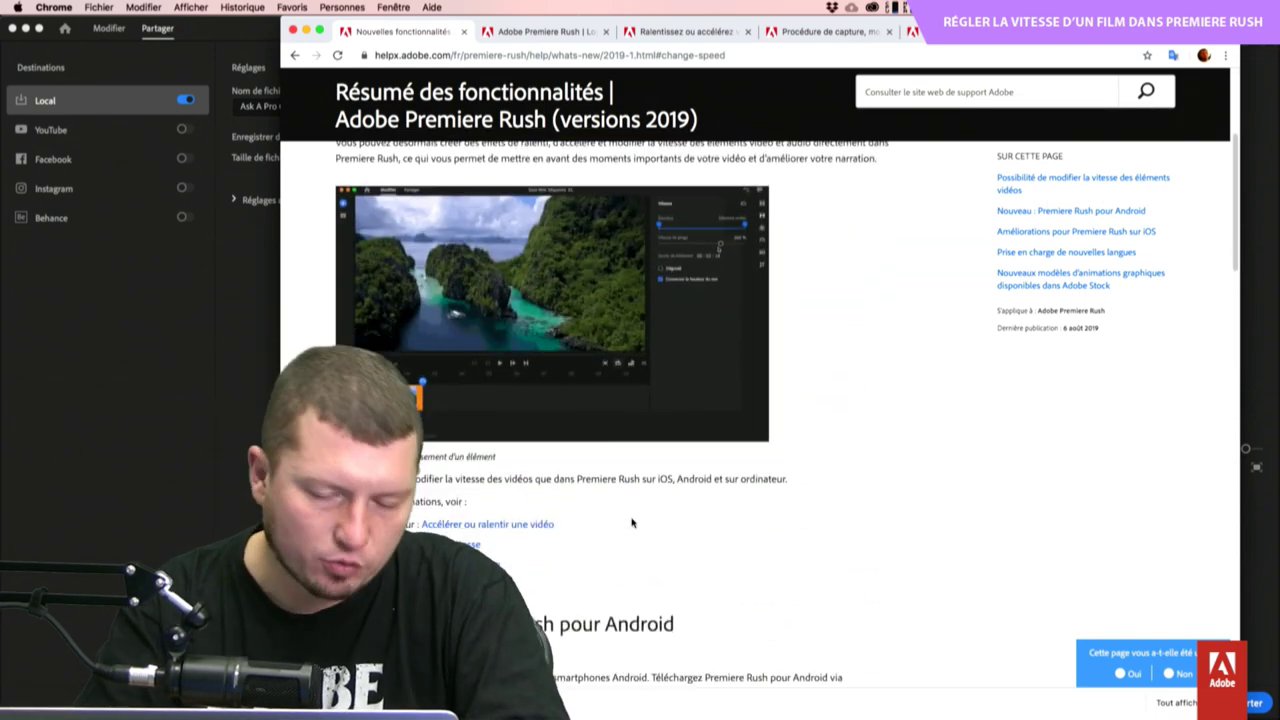
{"action": "scroll", "coordinate": [632, 522], "scroll_direction": "up", "scroll_amount": 3}
{"action": "scroll", "coordinate": [632, 522], "scroll_direction": "up", "scroll_amount": 2}
{"action": "scroll", "coordinate": [632, 522], "scroll_direction": "down", "scroll_amount": 5}
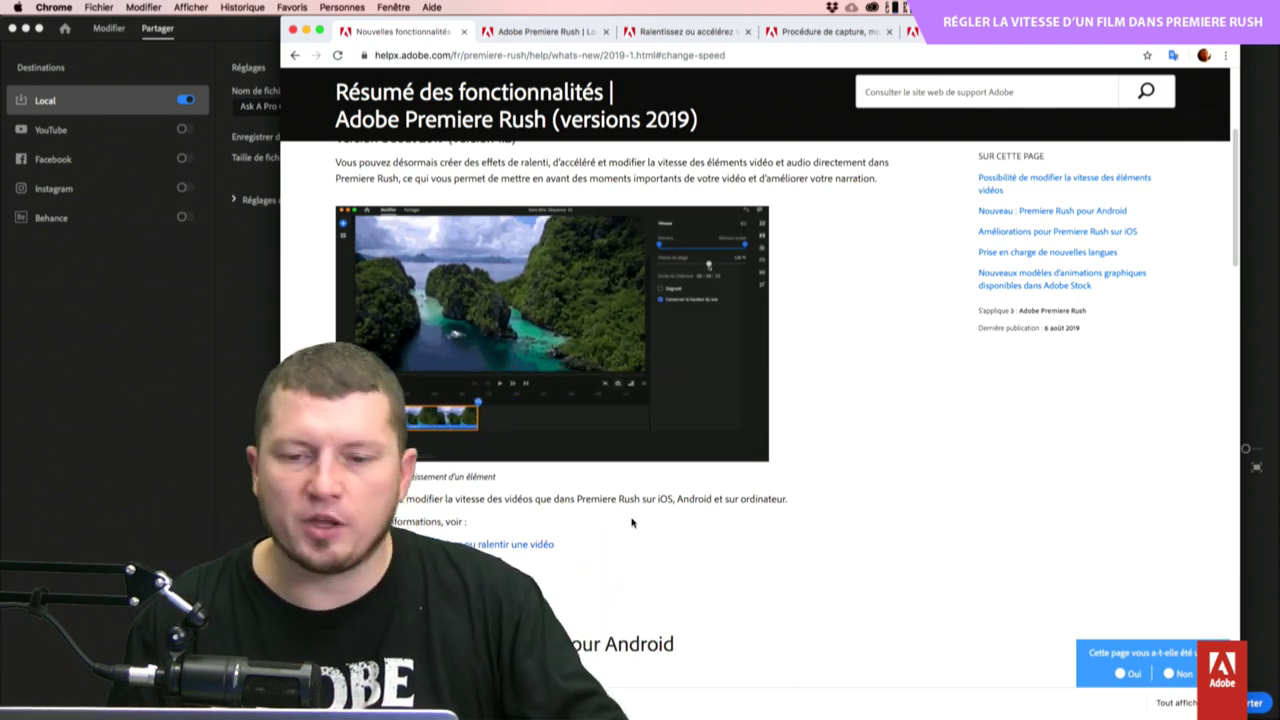
Switch to Premiere Rush, return to the project list and show the management options of the Tmnt project.
{"action": "mouse_move", "coordinate": [700, 660]}
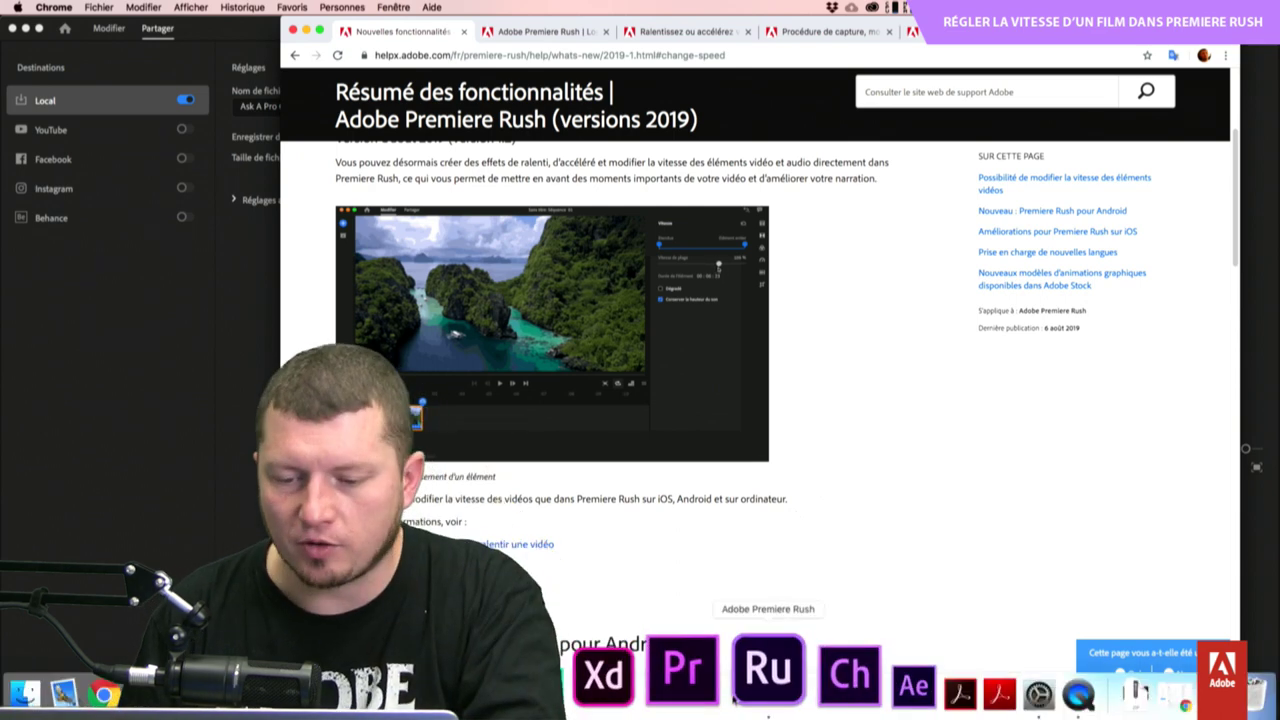
{"action": "left_click", "coordinate": [165, 455]}
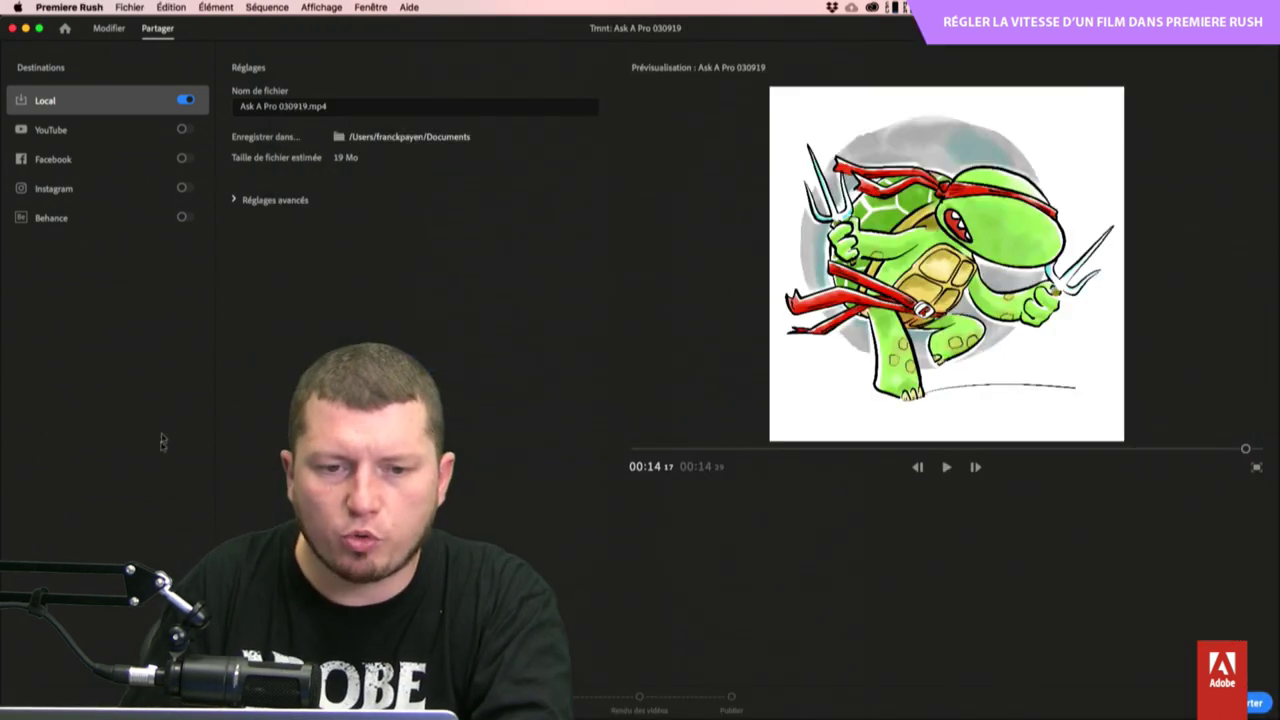
{"action": "left_click", "coordinate": [65, 27]}
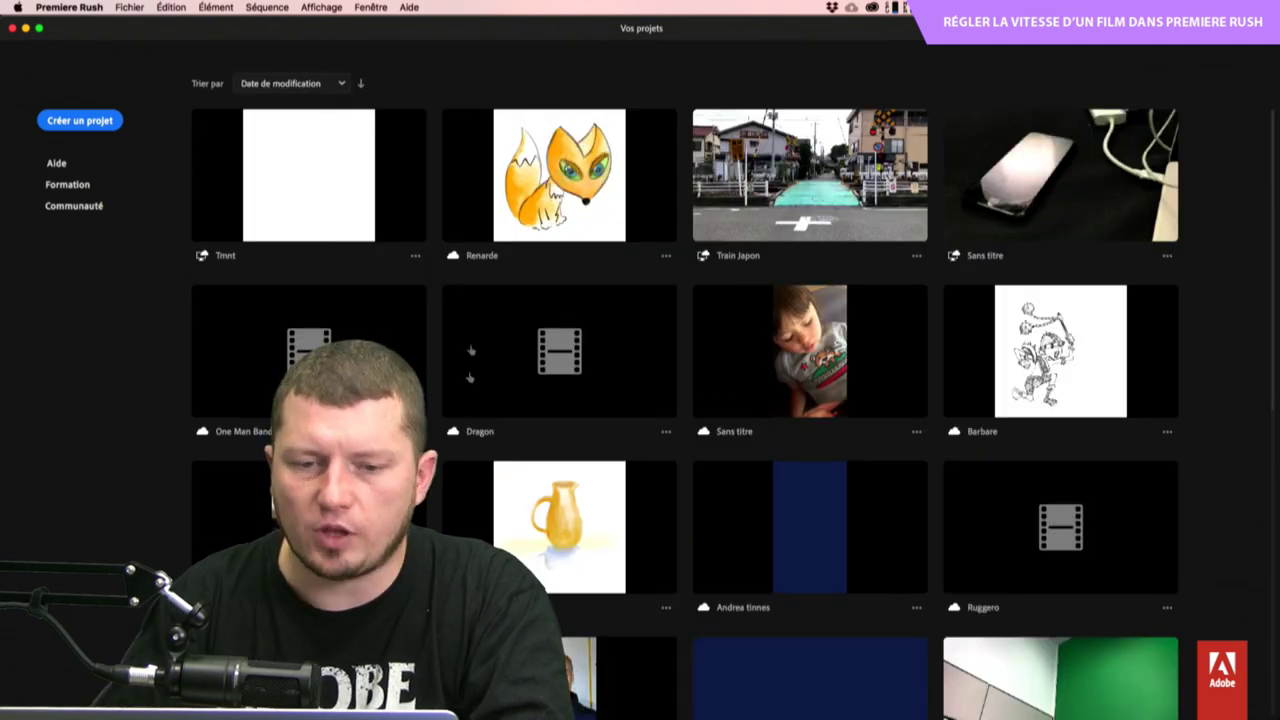
{"action": "left_click", "coordinate": [415, 256]}
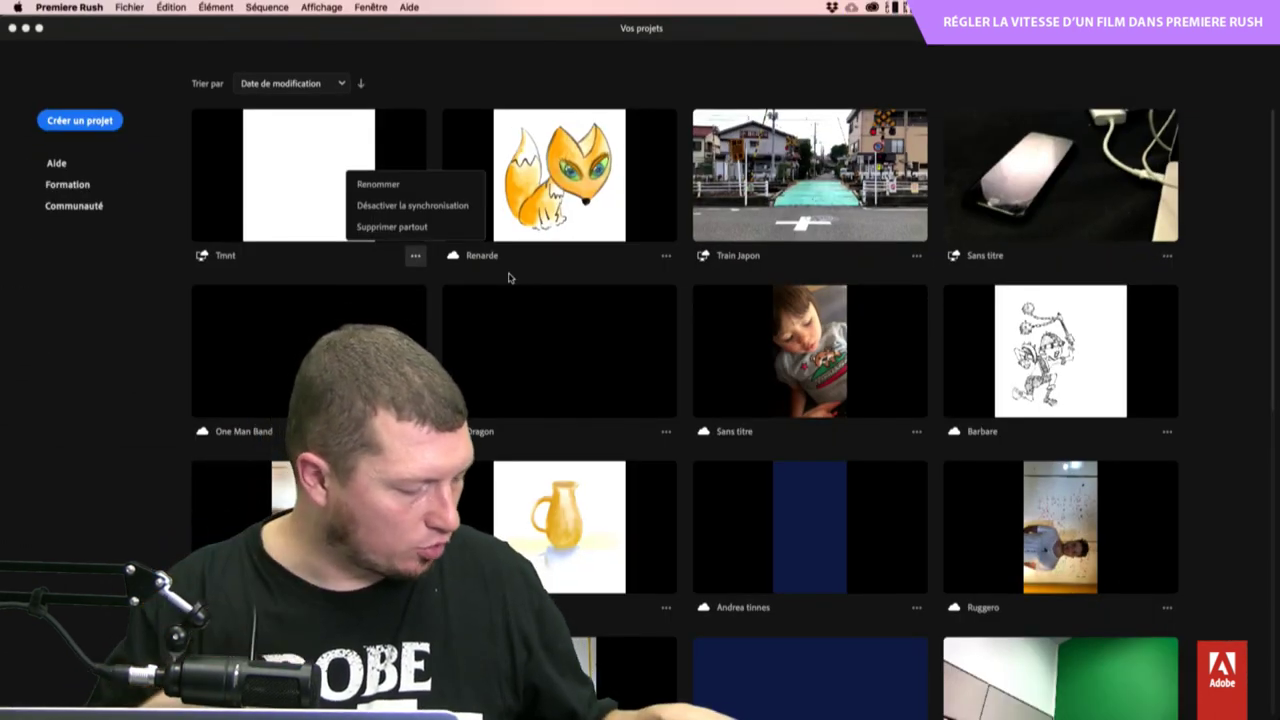
Switch to the mirrored mobile device in QuickTime Player, open the Train Japon project there and return to the project list.
{"action": "key", "text": "super+Tab"}
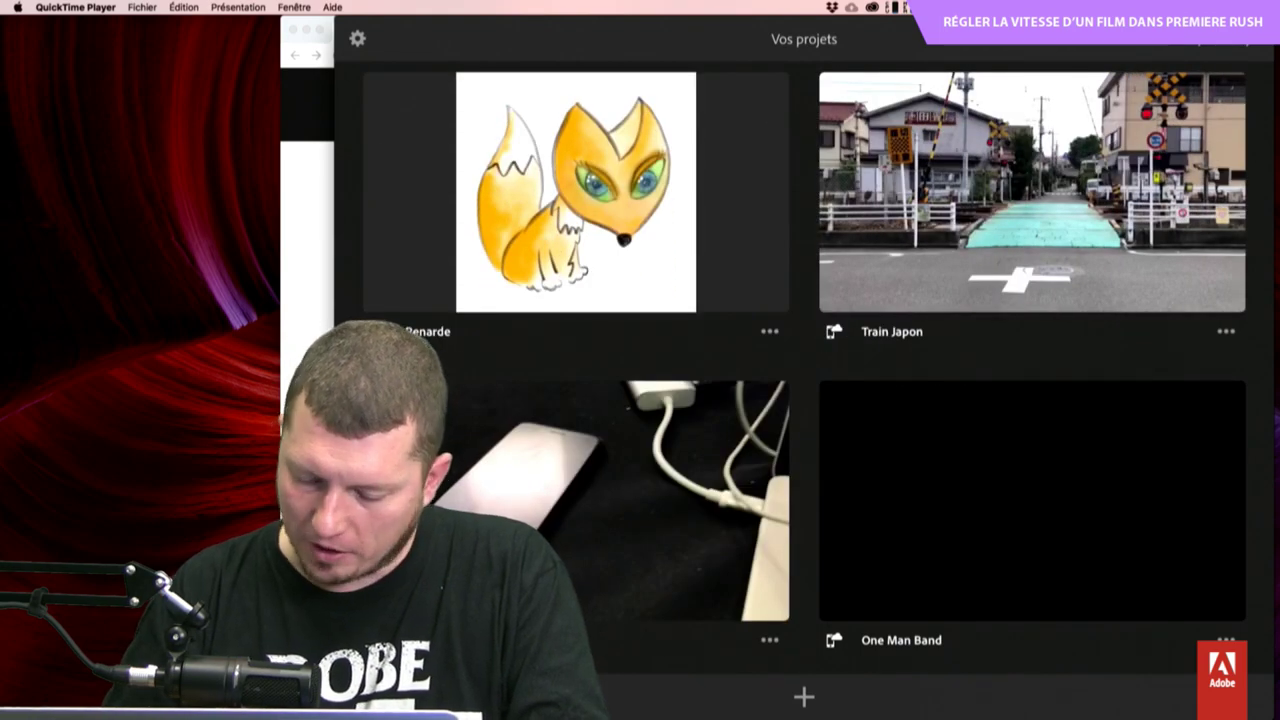
{"action": "left_click", "coordinate": [1032, 192]}
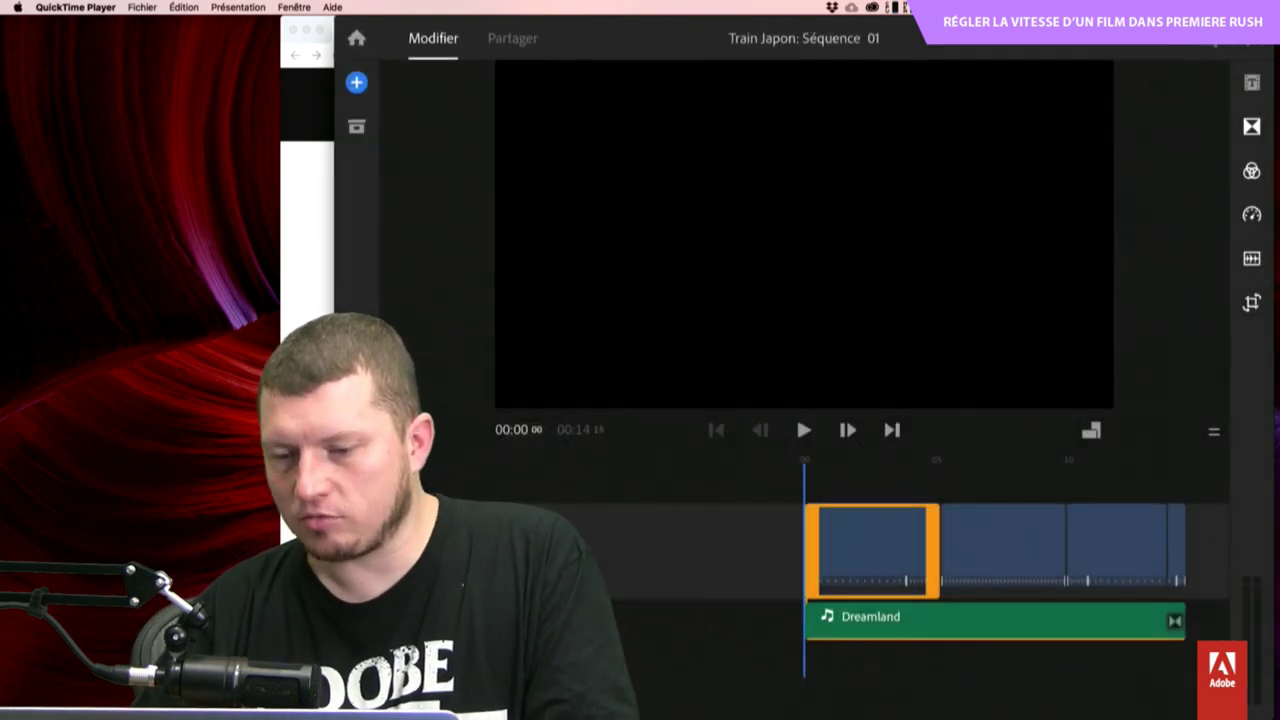
{"action": "scroll", "coordinate": [796, 415], "scroll_direction": "right", "scroll_amount": 5}
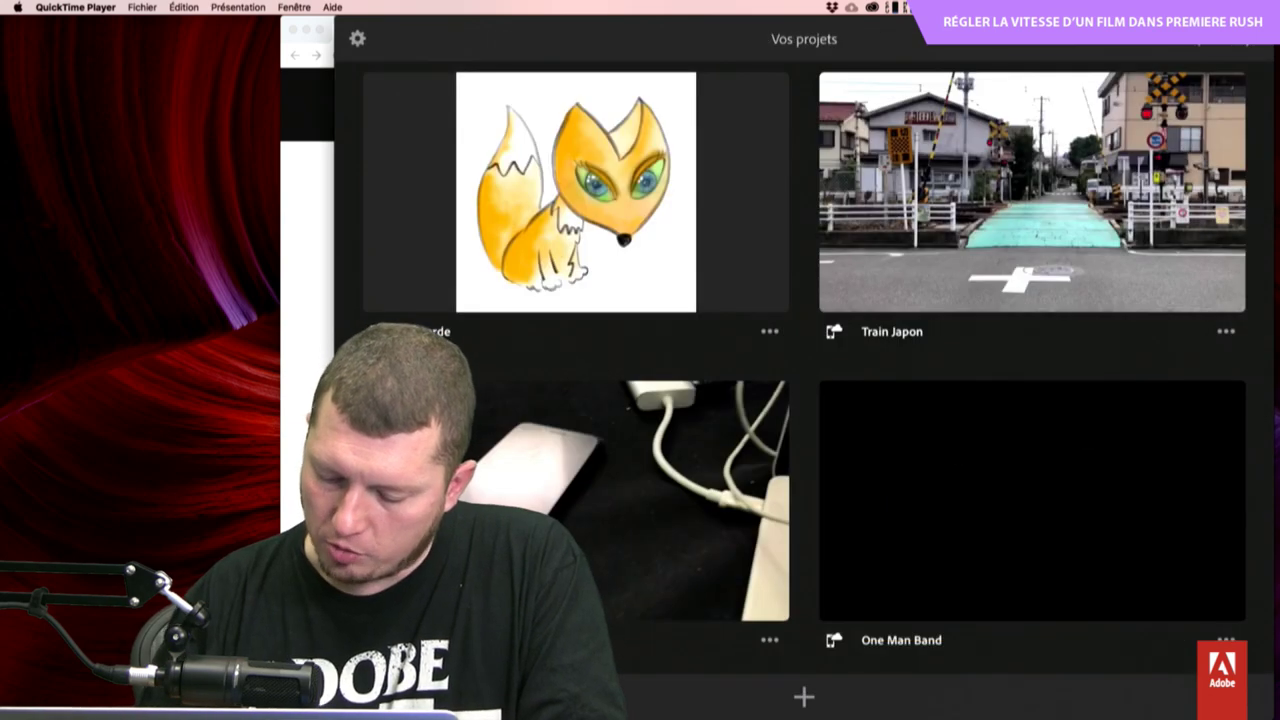
Remove the Train Japon project from the mobile device only, keeping its cloud copy.
{"action": "left_click", "coordinate": [1226, 331]}
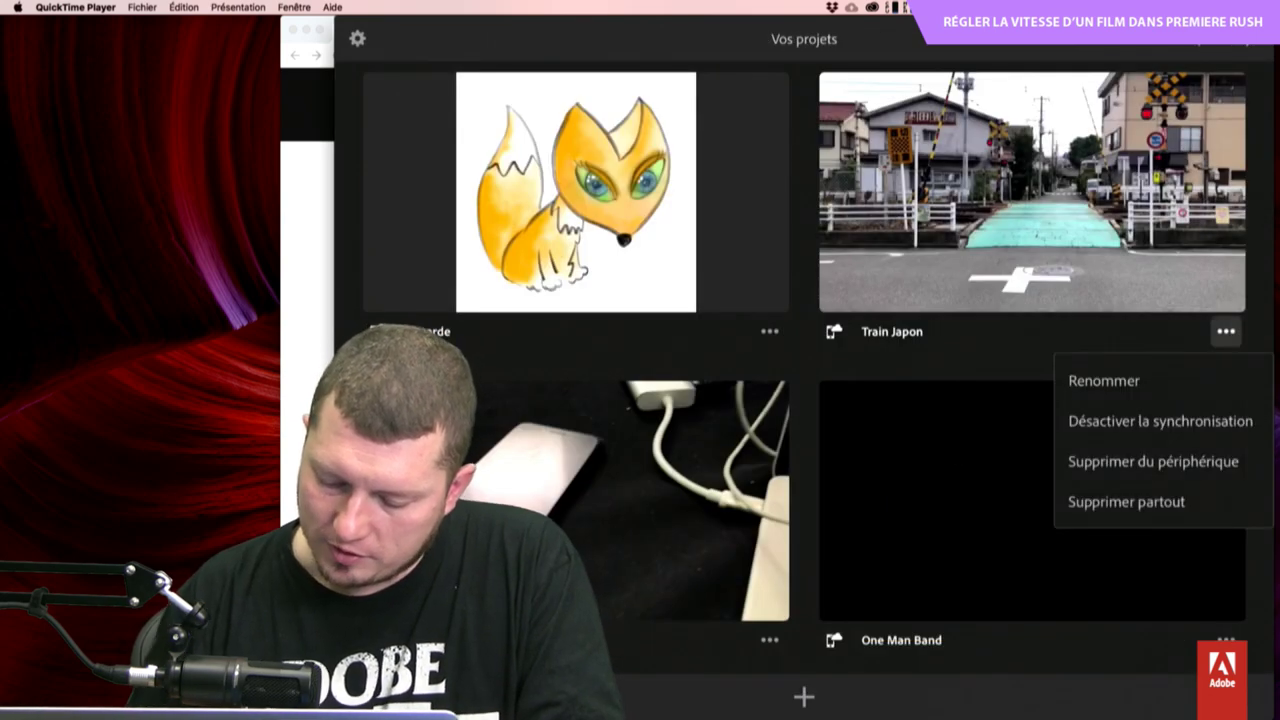
{"action": "key", "text": "Escape"}
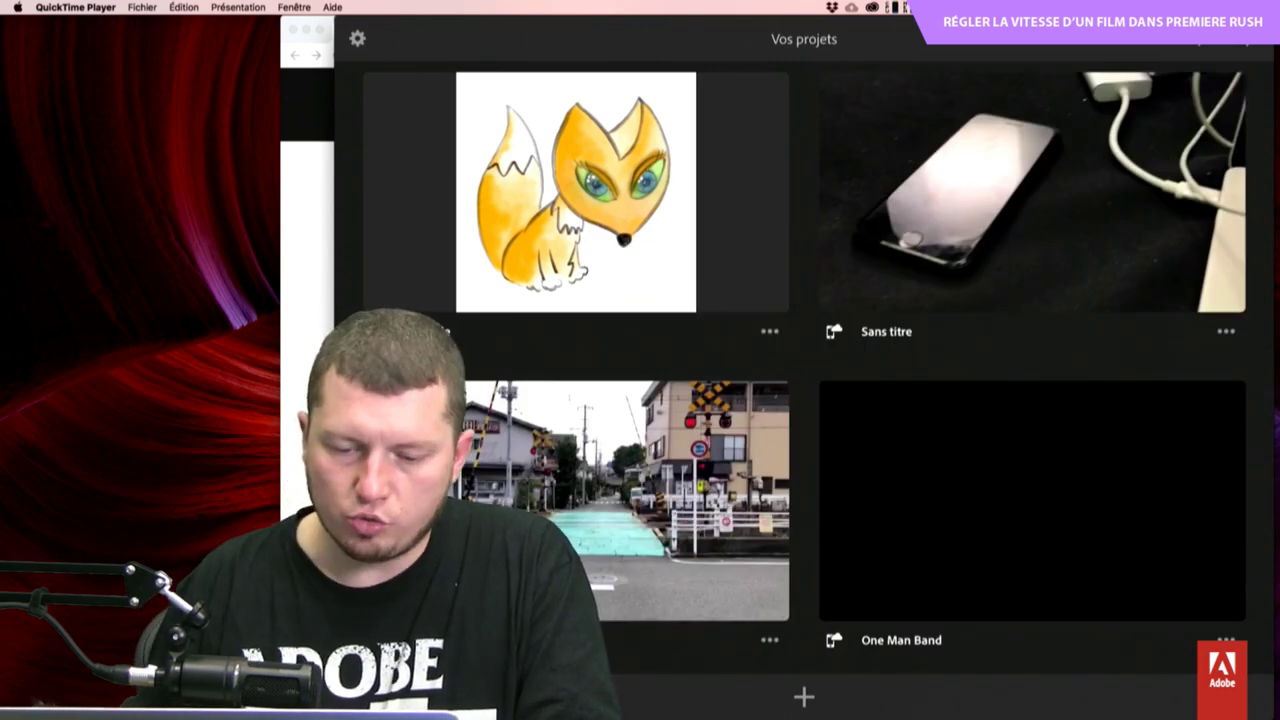
{"action": "key", "text": "alt+super+n"}
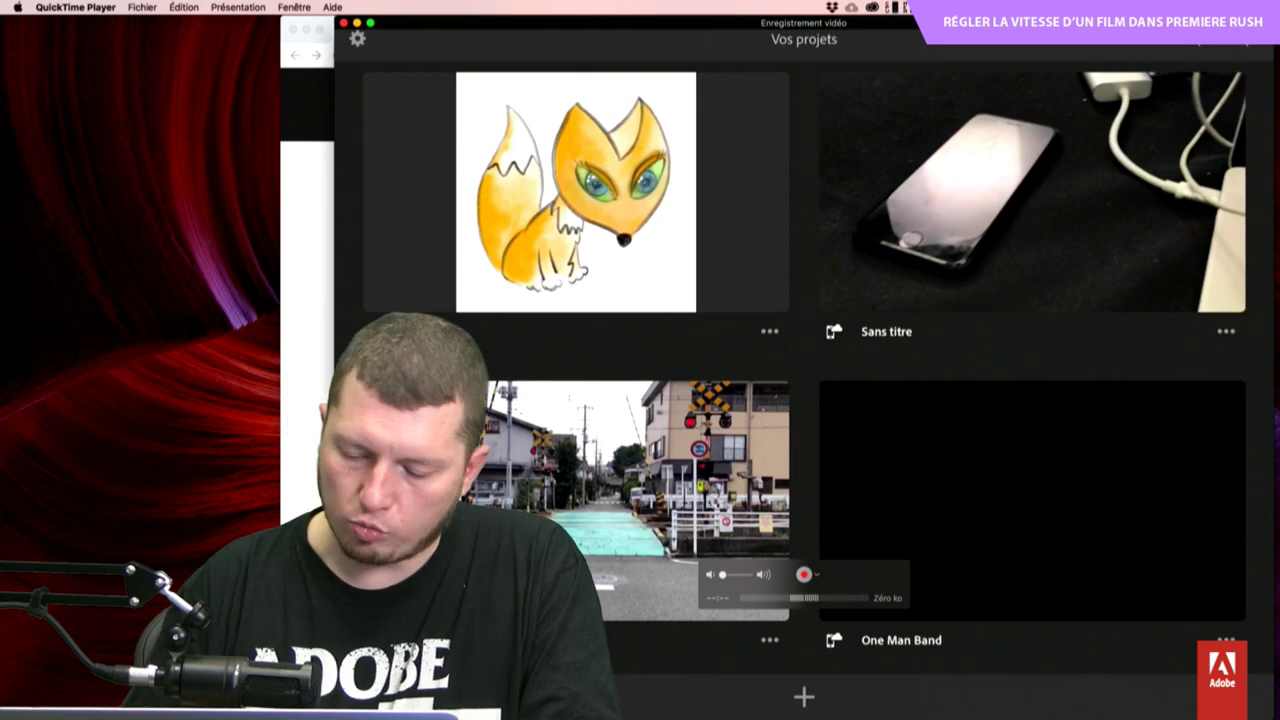
Remove the Sans titre project with the phone thumbnail from the mobile device and delete it everywhere.
{"action": "left_click", "coordinate": [1226, 331]}
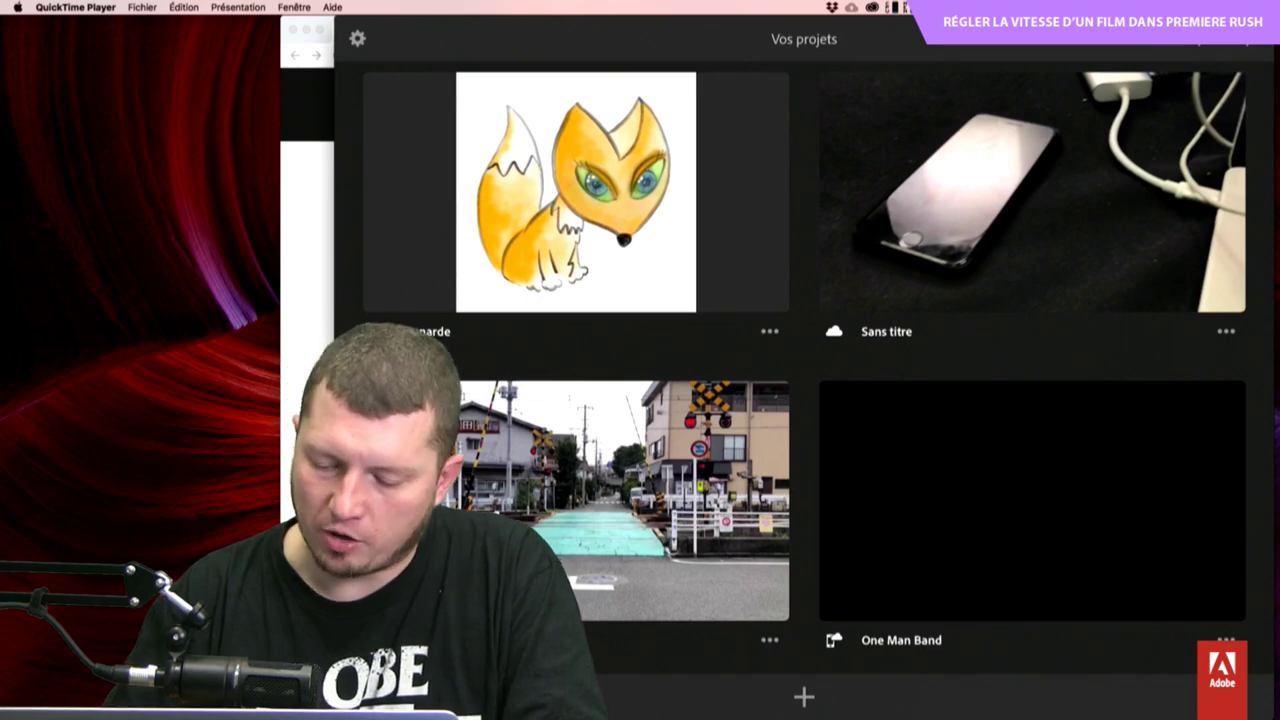
{"action": "left_click", "coordinate": [1226, 331]}
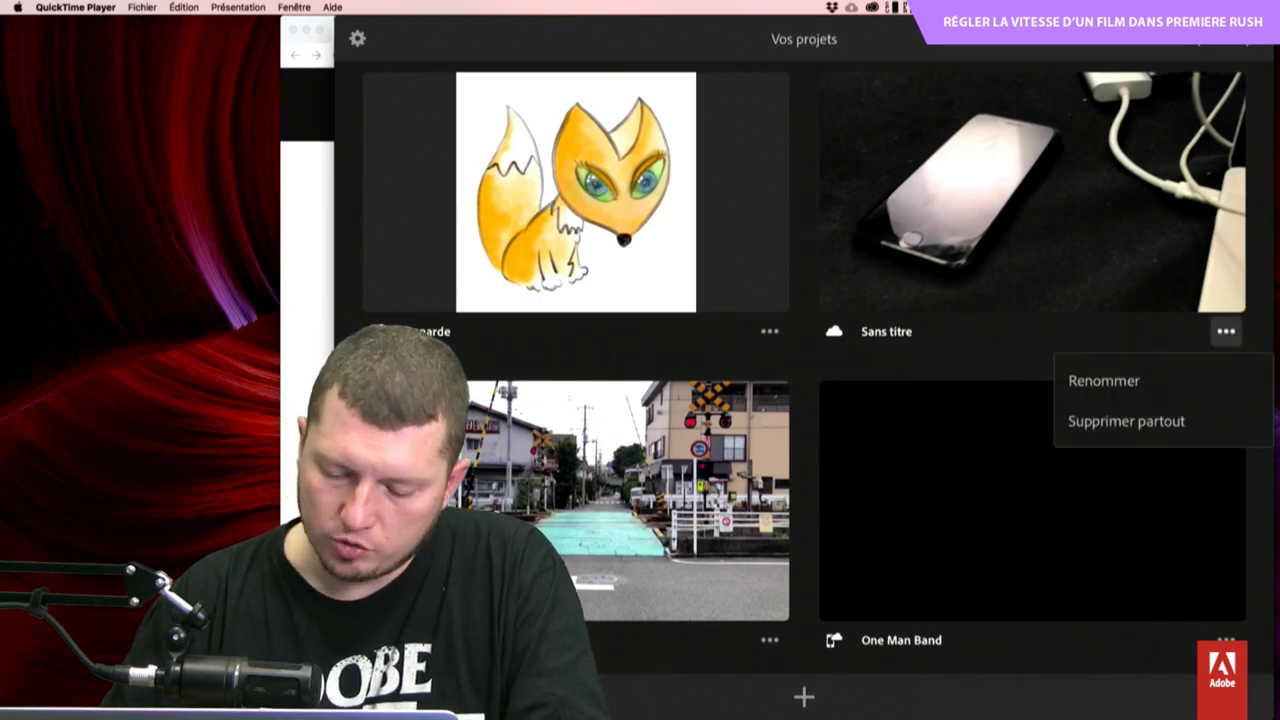
{"action": "left_click", "coordinate": [1126, 421]}
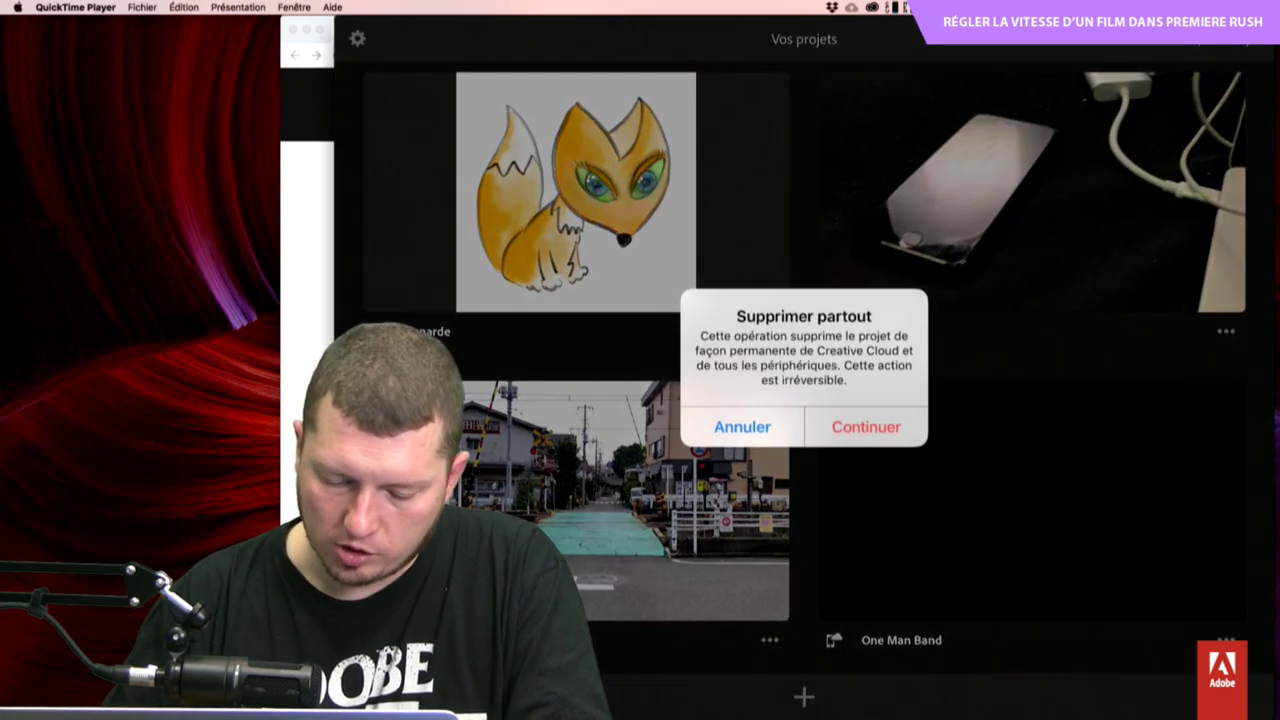
{"action": "left_click", "coordinate": [866, 426]}
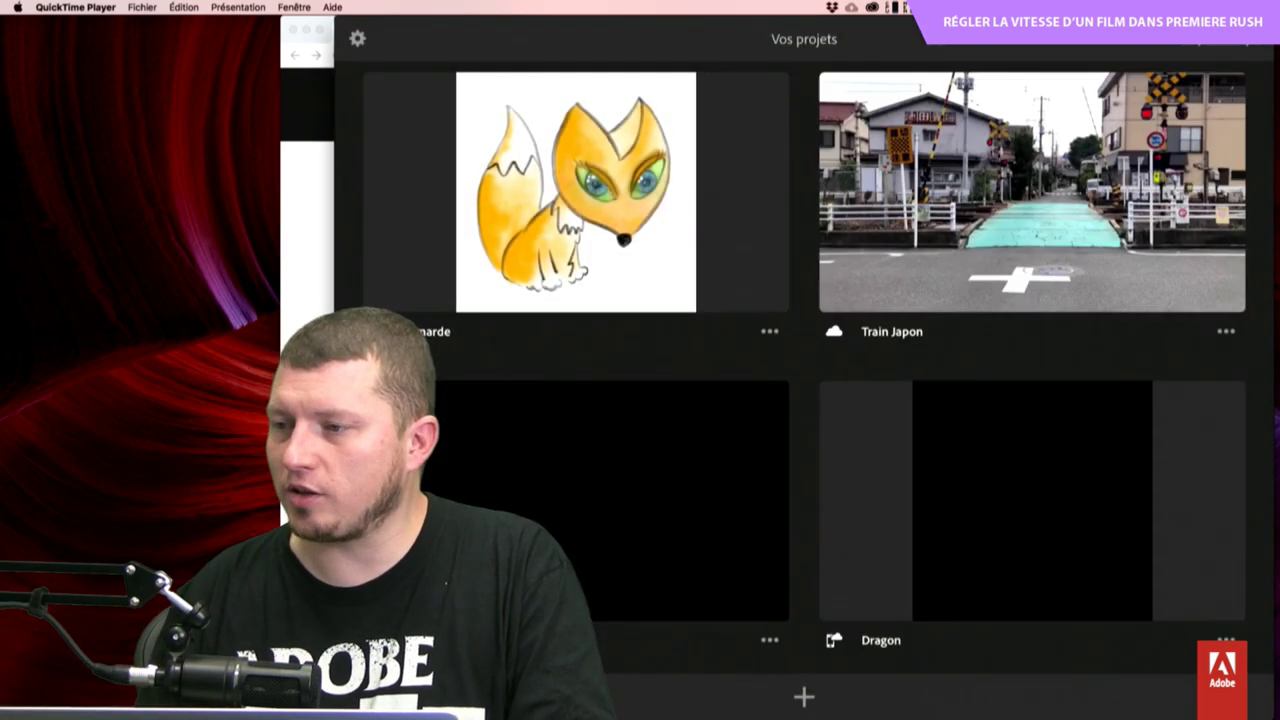
Bring the Premiere Rush project list back on screen through full-screen mode and return it to a normal window.
{"action": "mouse_move", "coordinate": [617, 488]}
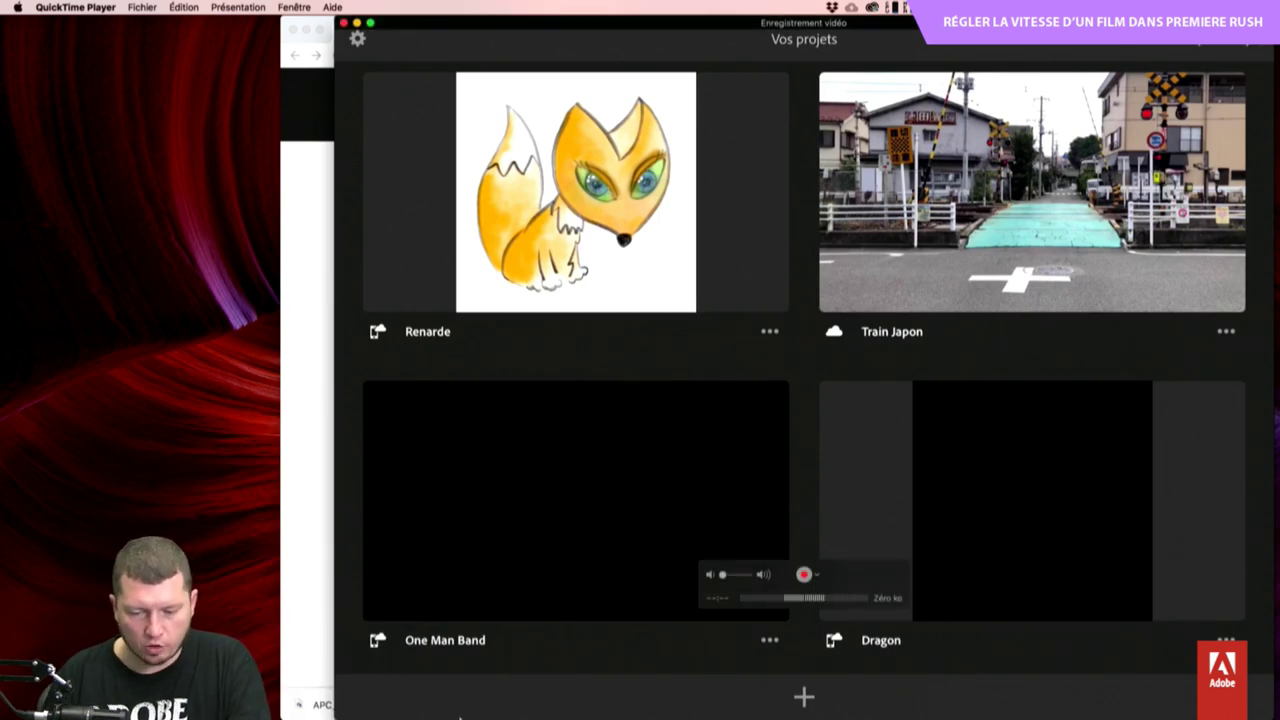
{"action": "mouse_move", "coordinate": [494, 695]}
{"action": "left_click", "coordinate": [742, 693]}
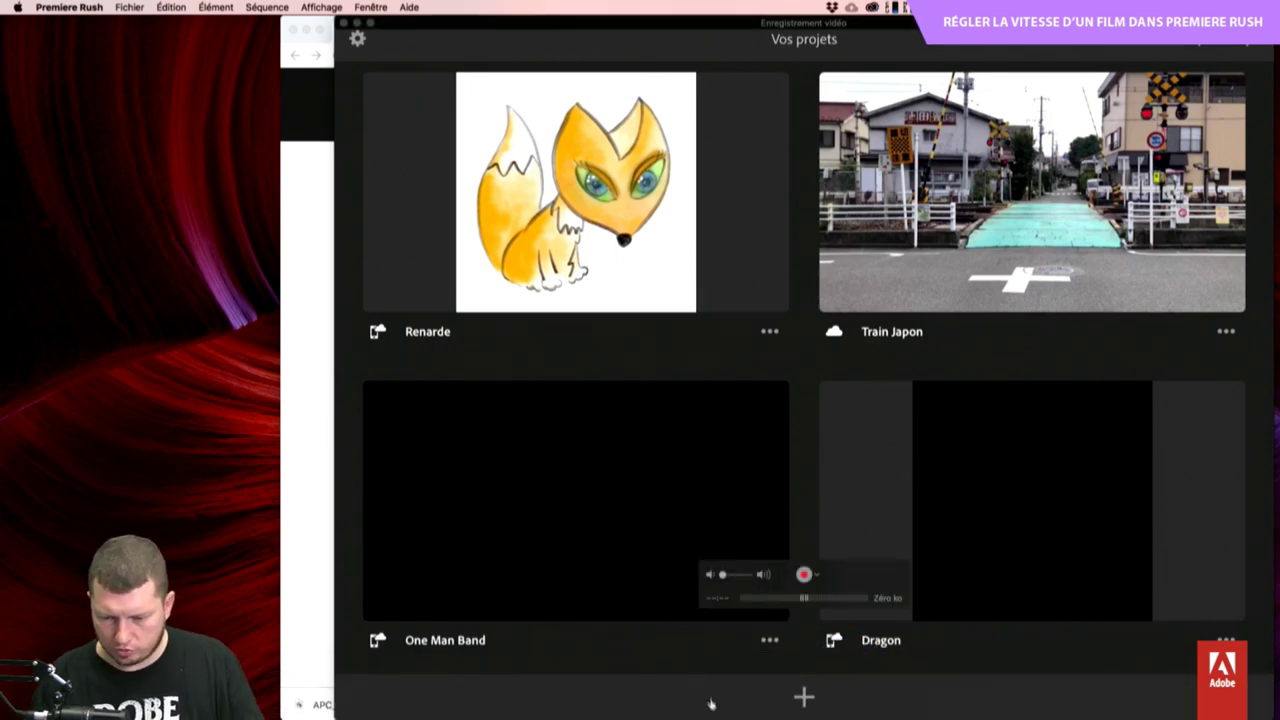
{"action": "key", "text": "F11"}
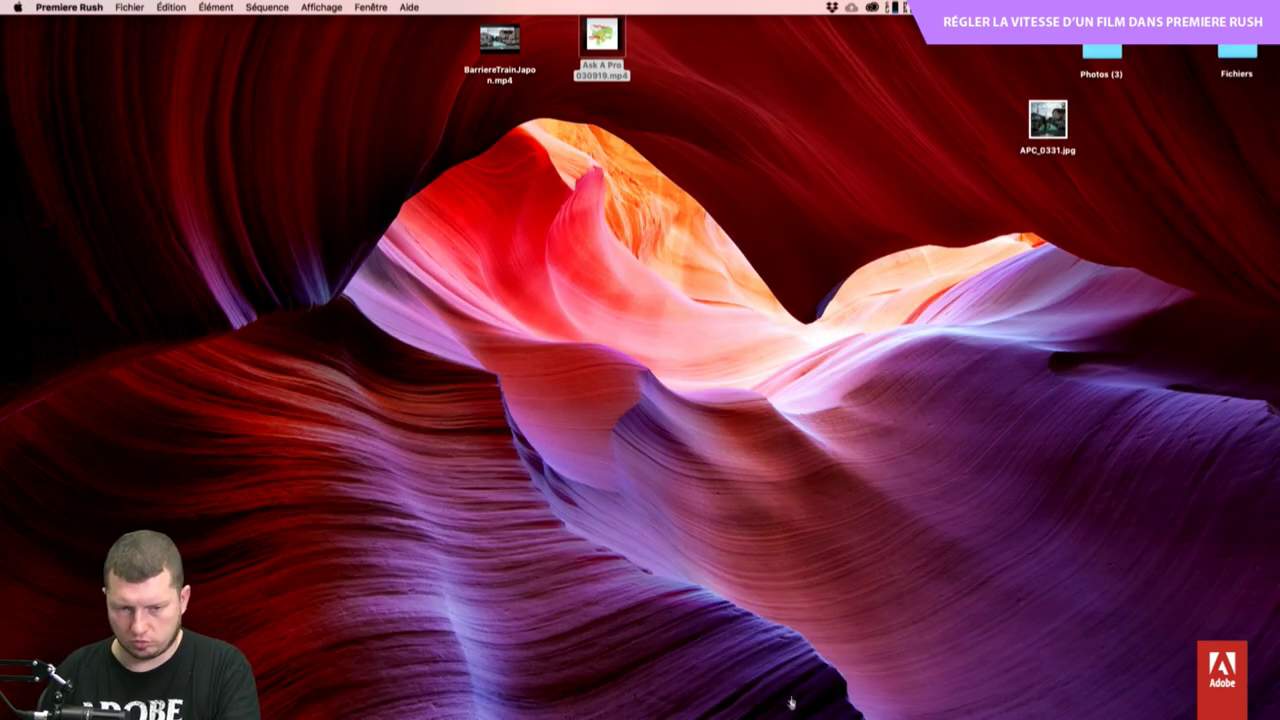
{"action": "left_click", "coordinate": [122, 7]}
{"action": "mouse_move", "coordinate": [383, 11]}
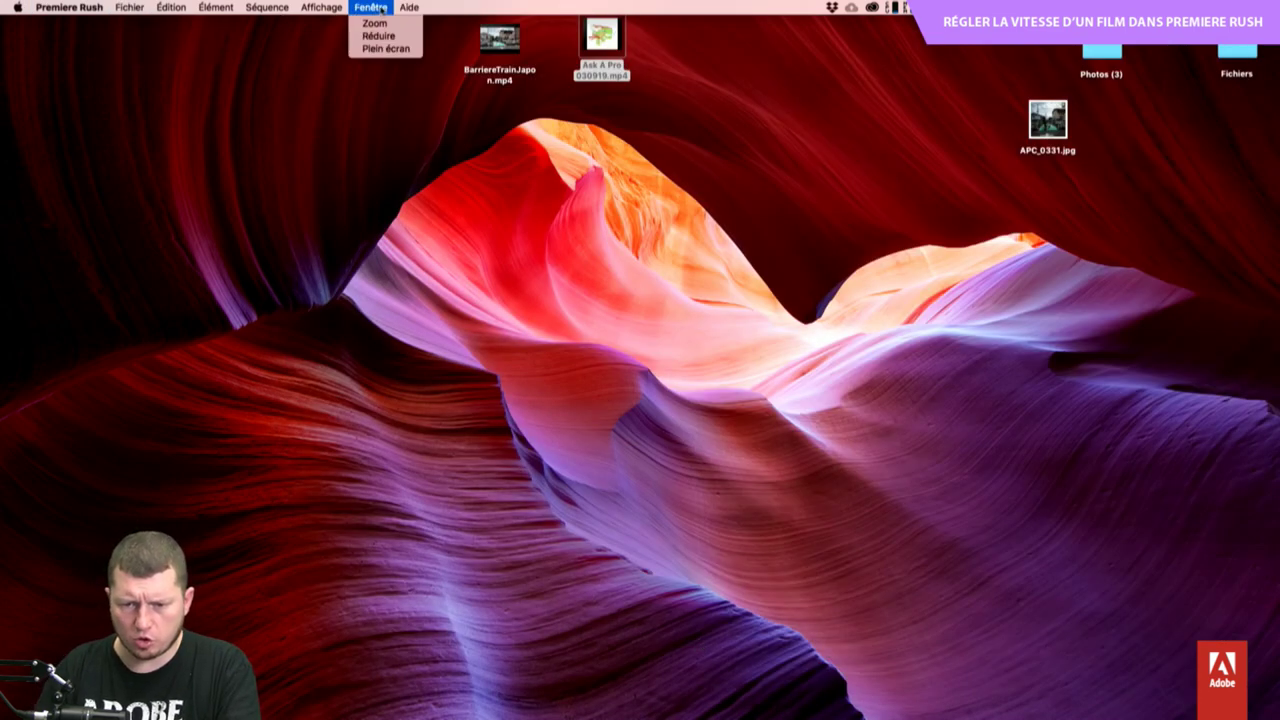
{"action": "left_click", "coordinate": [378, 47]}
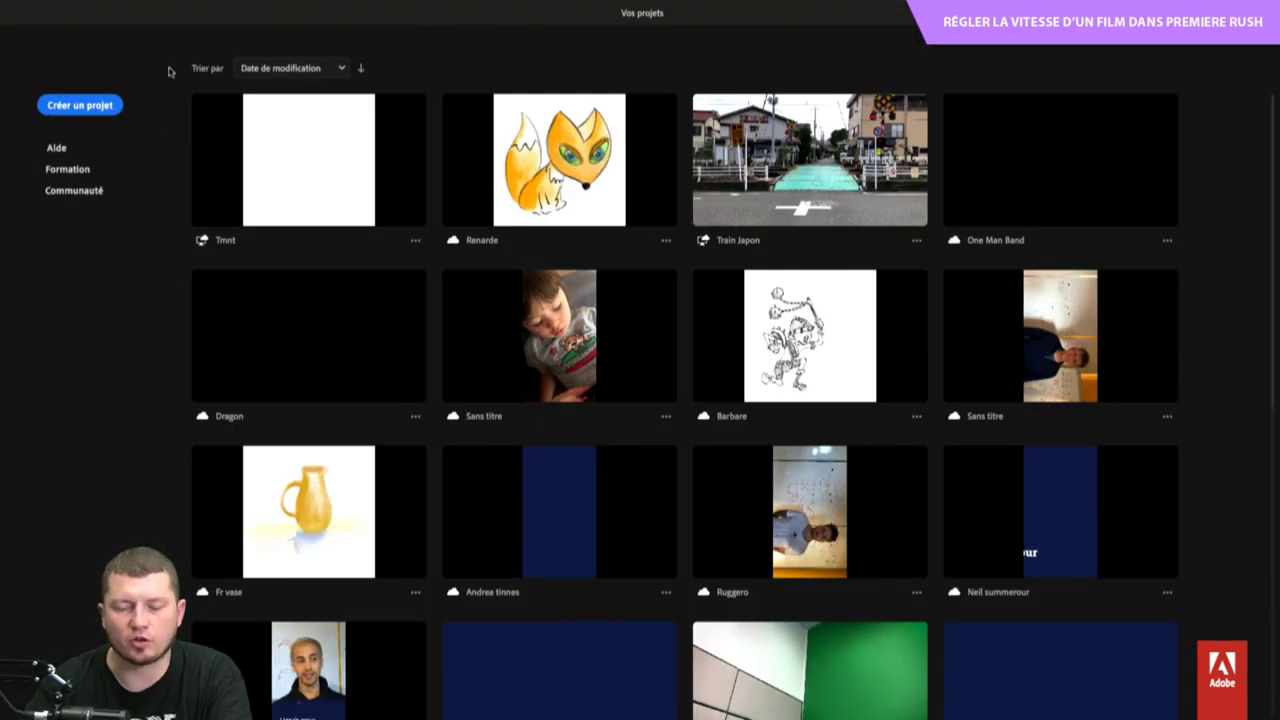
{"action": "left_click", "coordinate": [40, 30]}
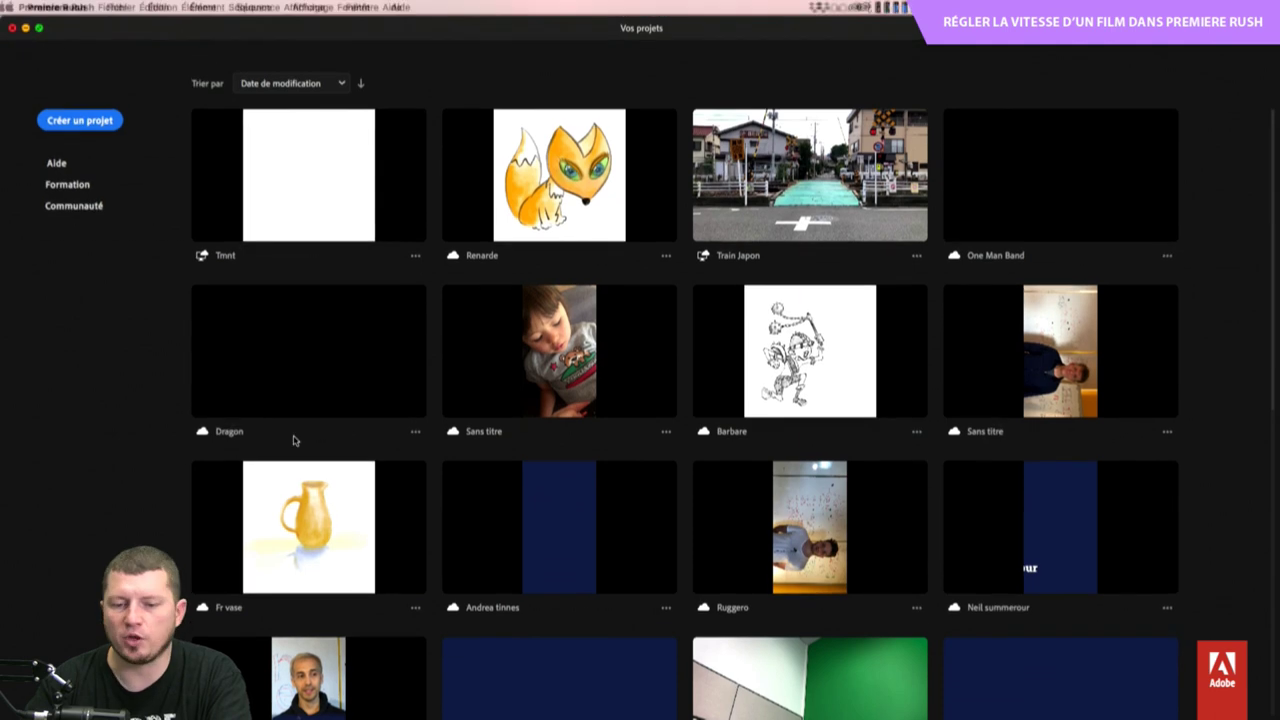
Launch Premiere Pro and, while it loads, switch to the Finder and preview BarriereTrainJapon.mp4 in front.
{"action": "mouse_move", "coordinate": [451, 712]}
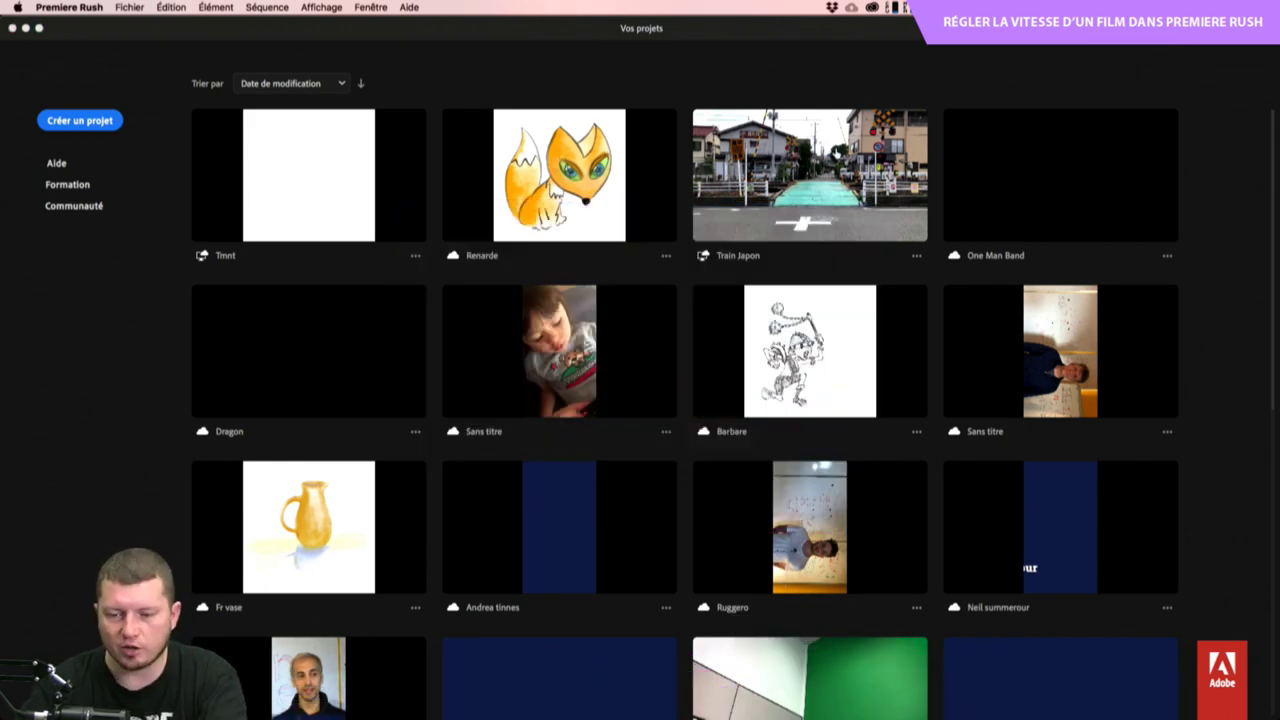
{"action": "key", "text": "super+Tab"}
{"action": "key", "text": "super+Tab"}
{"action": "key", "text": "super+Tab"}
{"action": "key", "text": "super+Tab"}
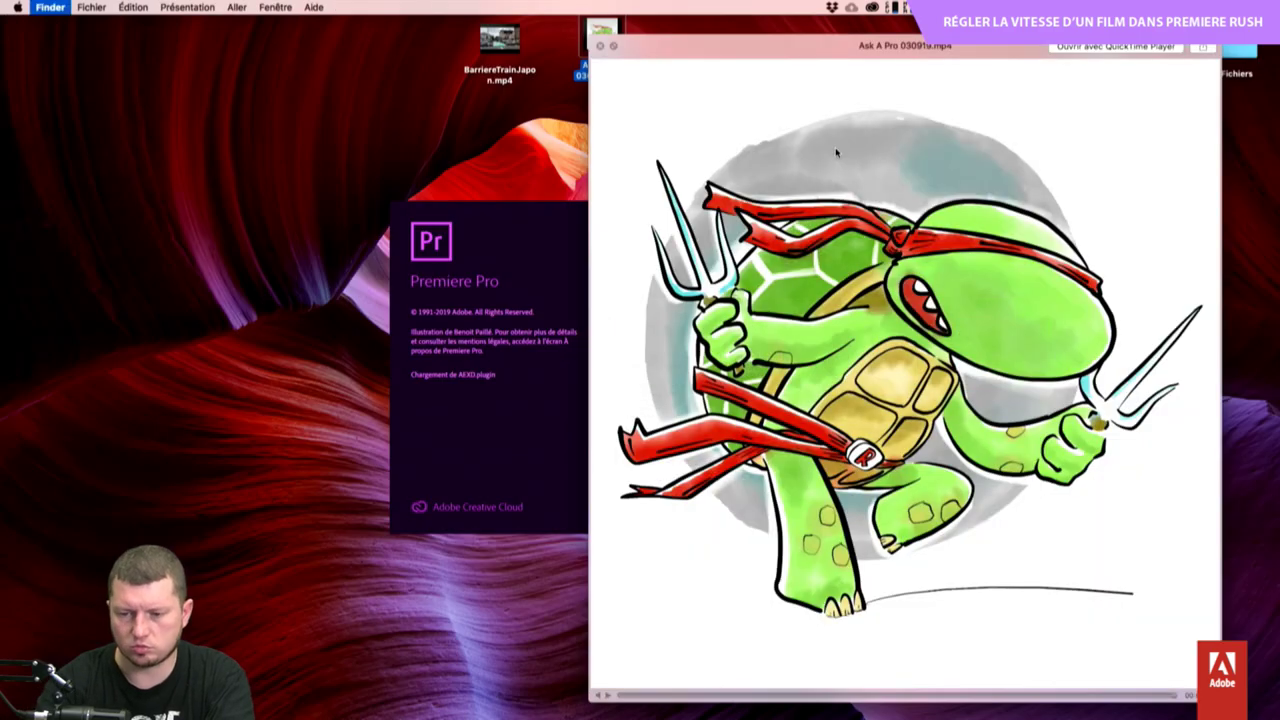
{"action": "key", "text": "space"}
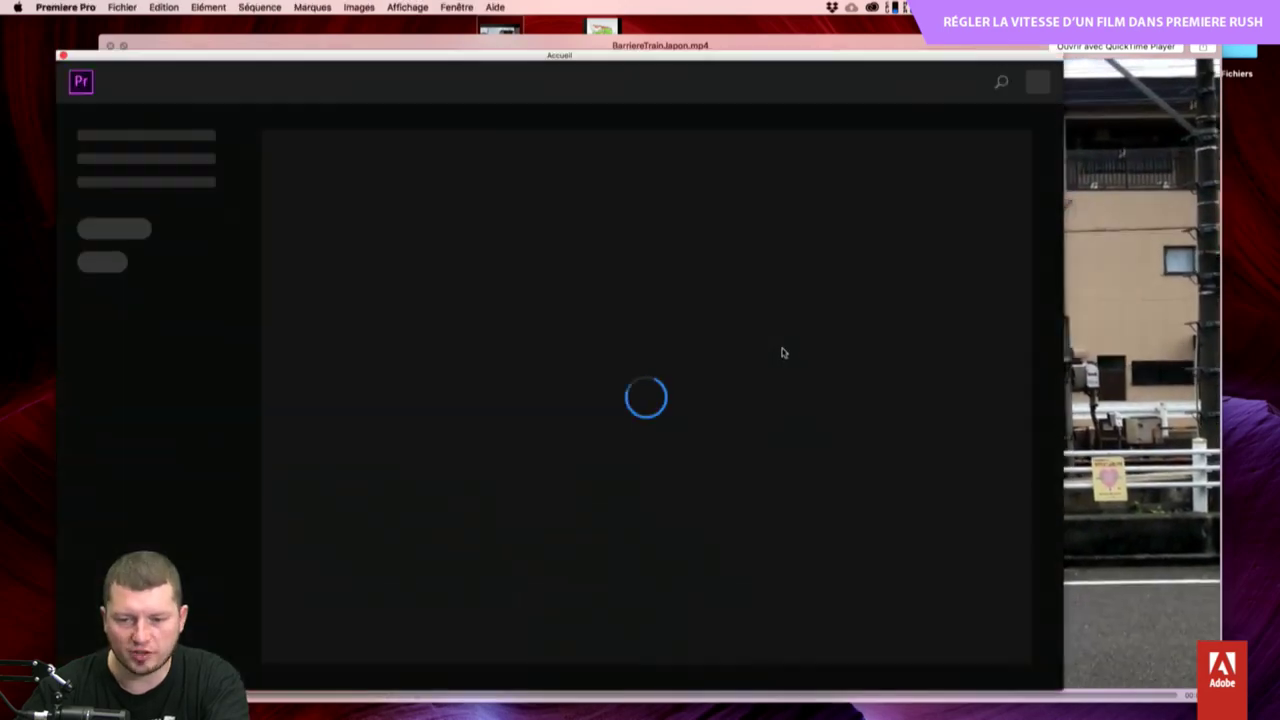
{"action": "left_click", "coordinate": [1167, 192]}
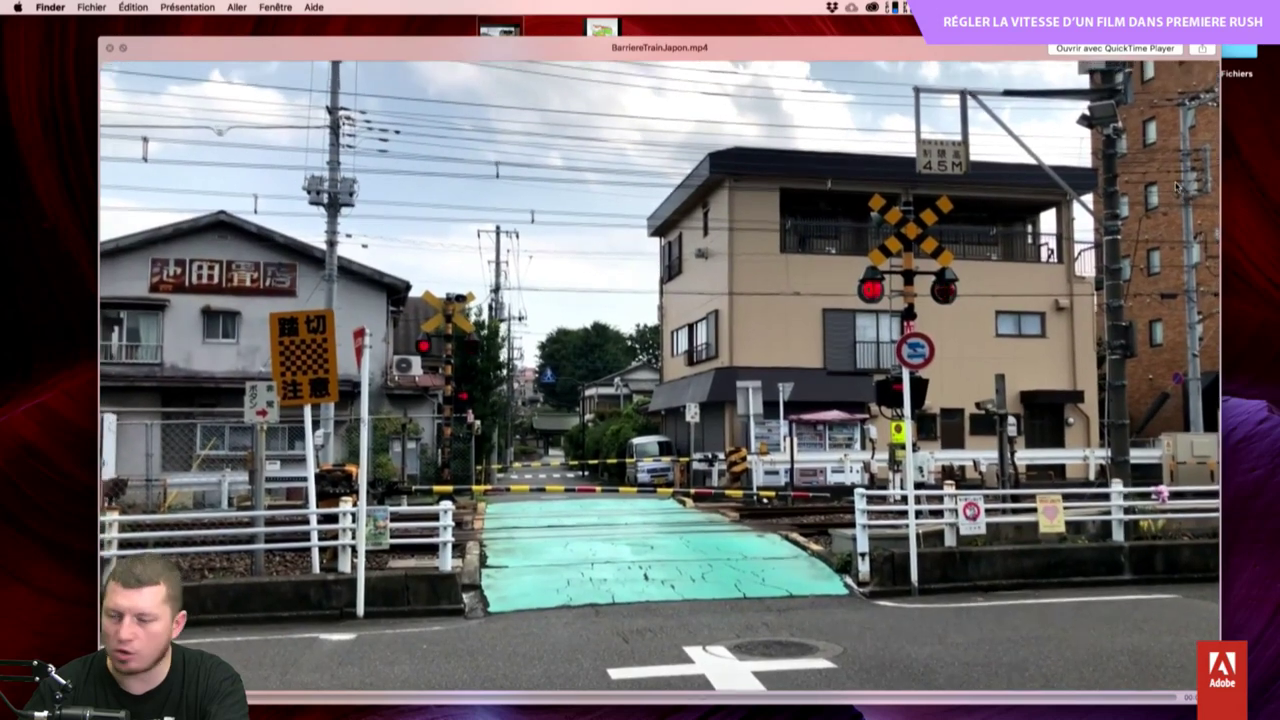
Close the video preview, switch to Premiere Pro, and open the Premiere Rush project Train Japon with its ingest settings reset to default.
{"action": "key", "text": "space"}
{"action": "key", "text": "super+Tab"}
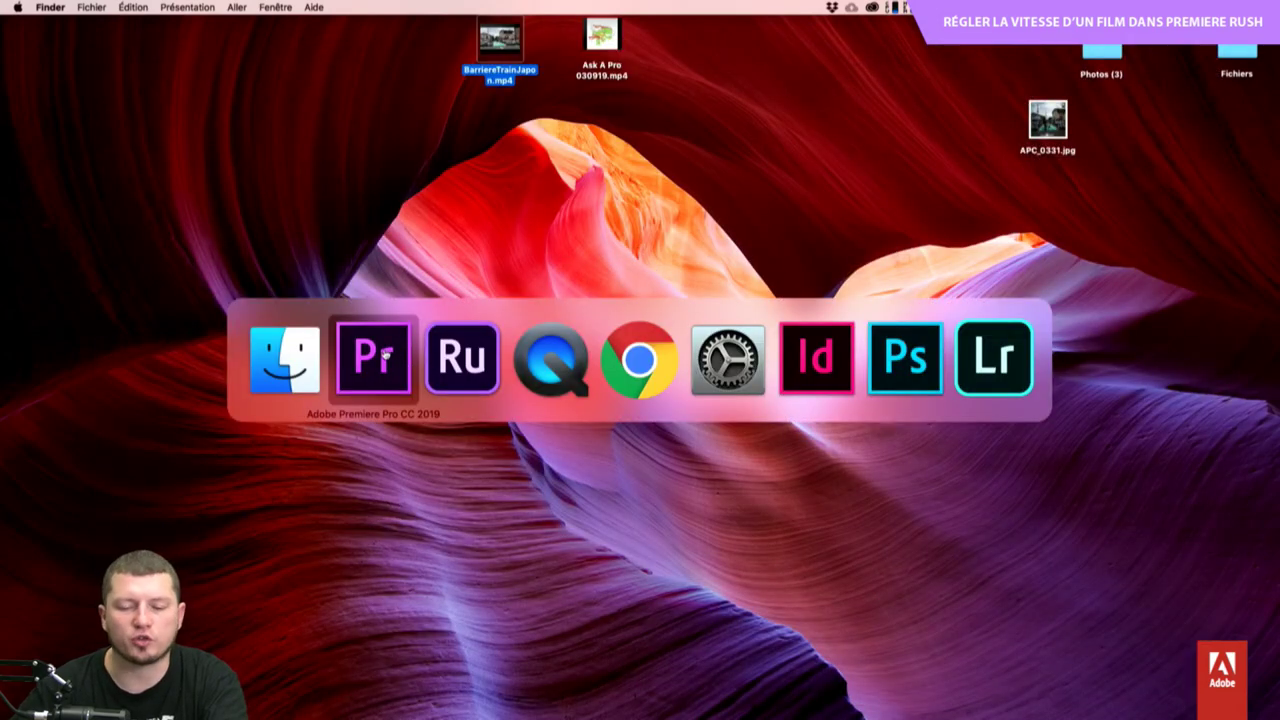
{"action": "left_click", "coordinate": [386, 354]}
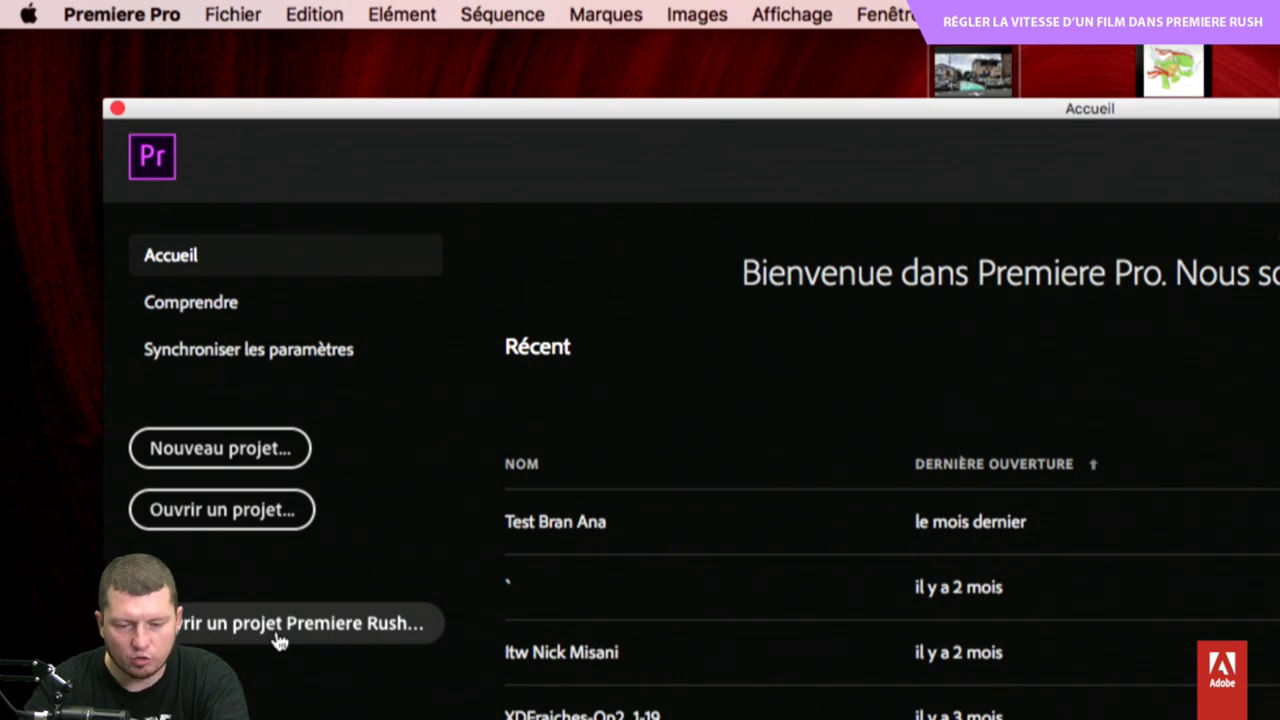
{"action": "left_click", "coordinate": [323, 629]}
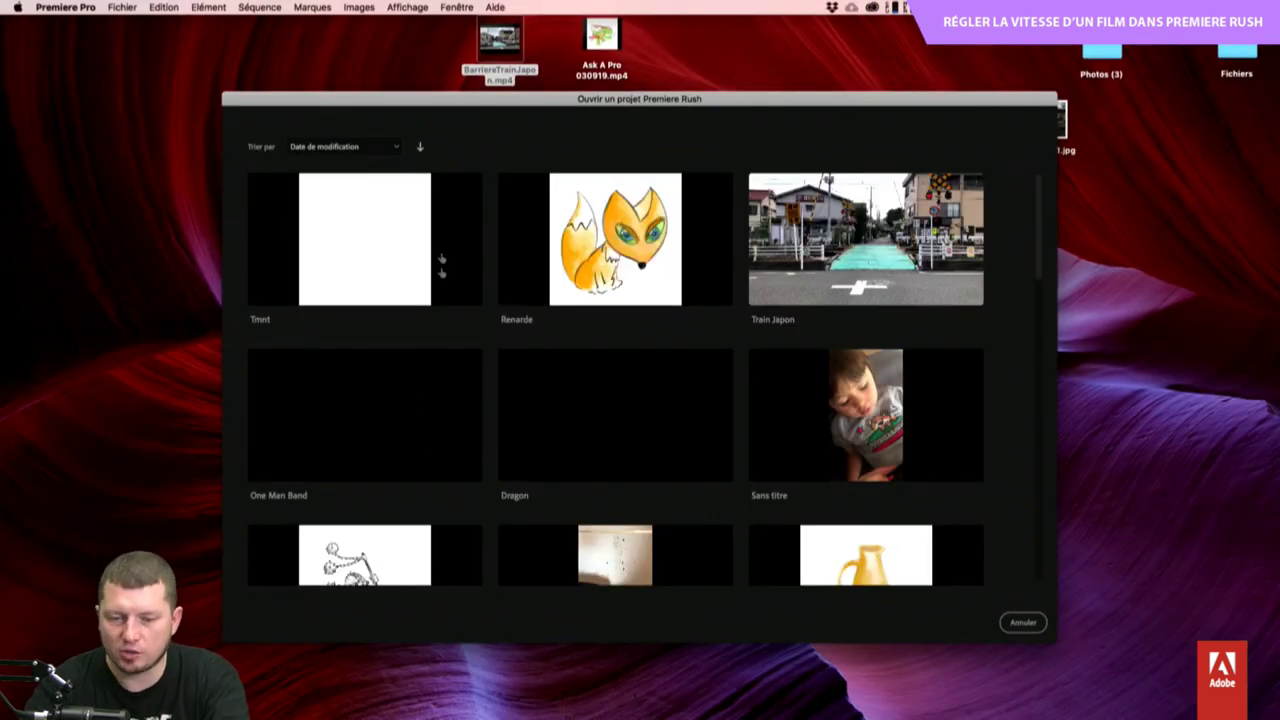
{"action": "left_click", "coordinate": [840, 238]}
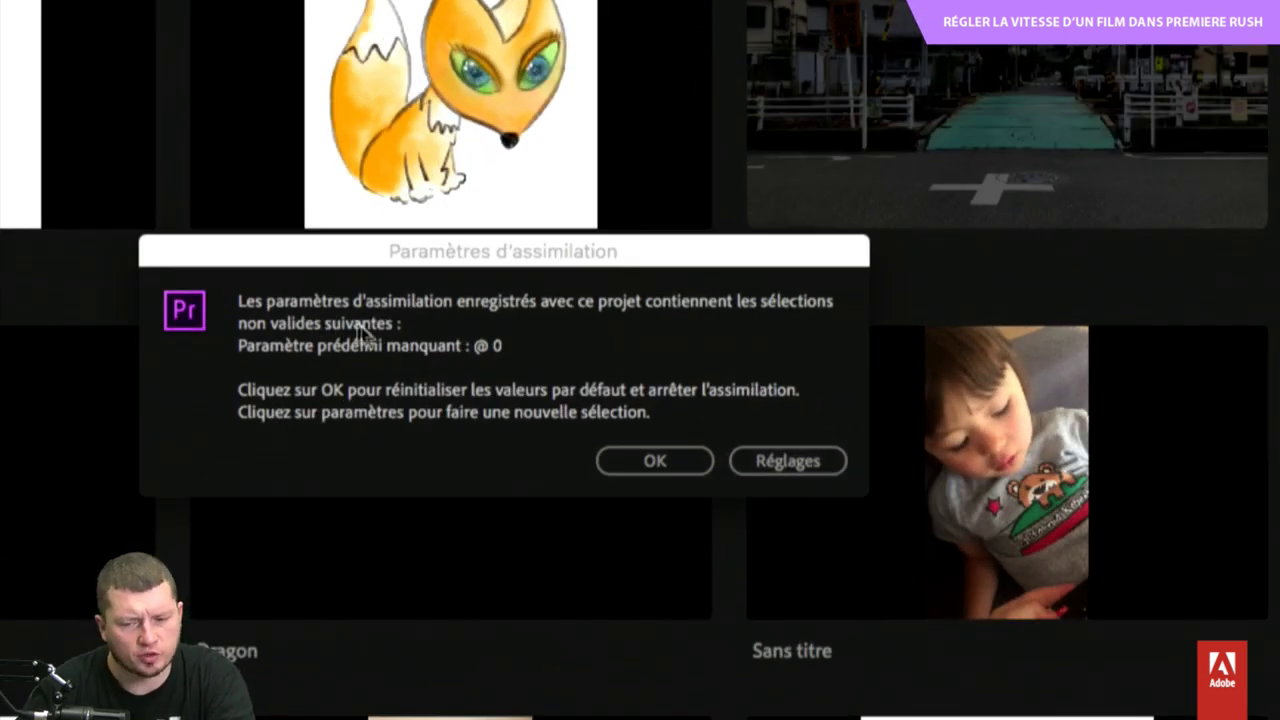
{"action": "left_click", "coordinate": [655, 461]}
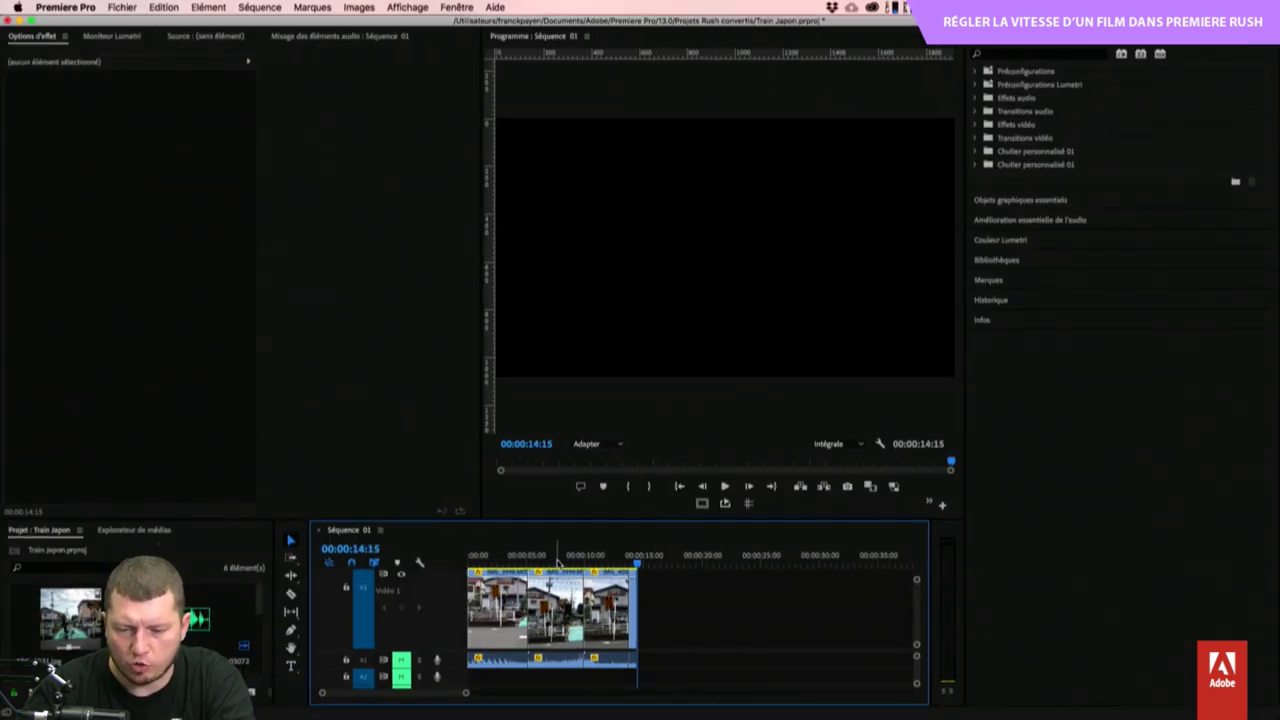
Play the converted sequence from near its start to review the speed-adjusted clips.
{"action": "left_click", "coordinate": [550, 600]}
{"action": "left_click", "coordinate": [478, 557]}
{"action": "key", "text": "space"}
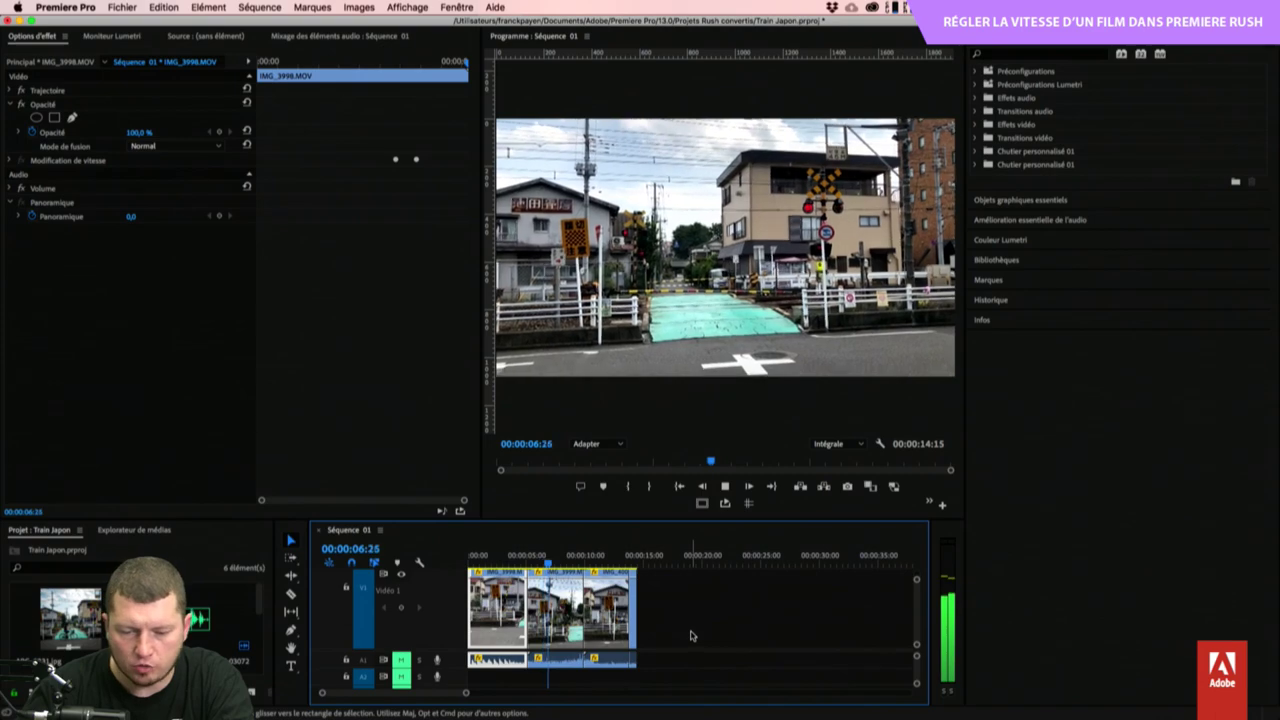
{"action": "scroll", "coordinate": [690, 636], "scroll_direction": "down", "scroll_amount": 1}
{"action": "key", "text": "space"}
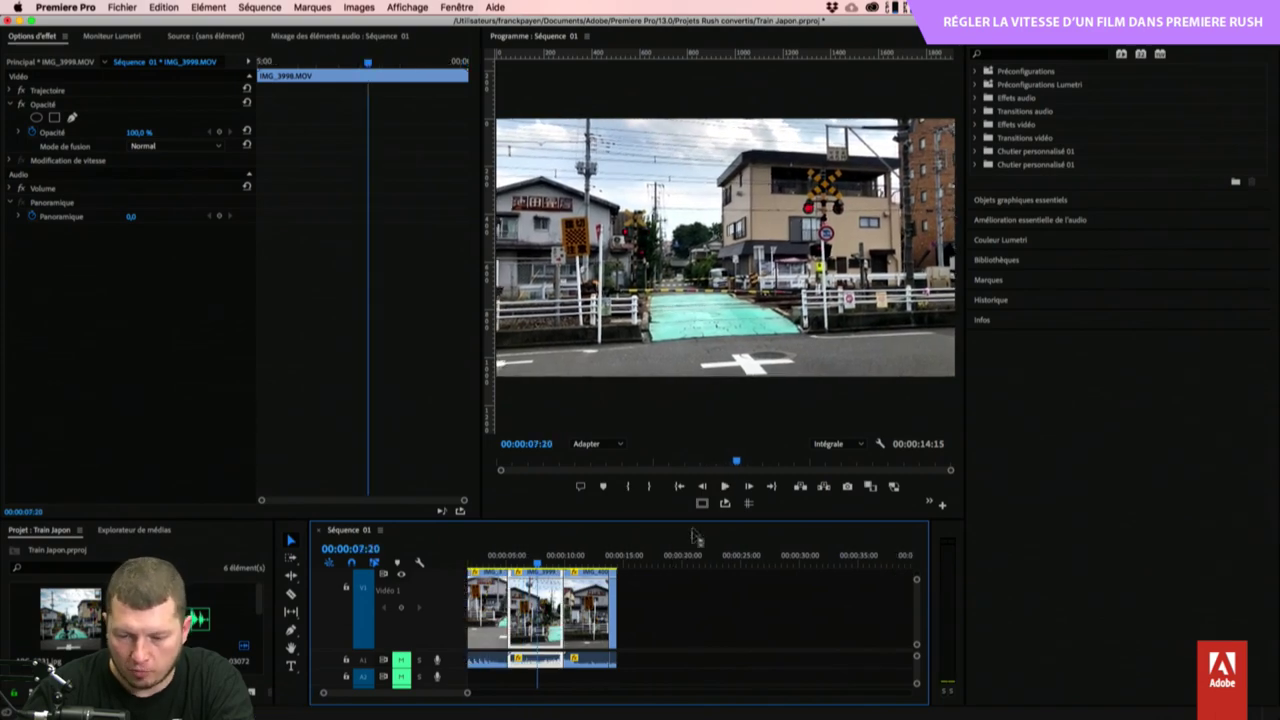
Enlarge the timeline's height and look through the sequence's audio tracks.
{"action": "left_click_drag", "start_coordinate": [661, 520], "coordinate": [661, 368]}
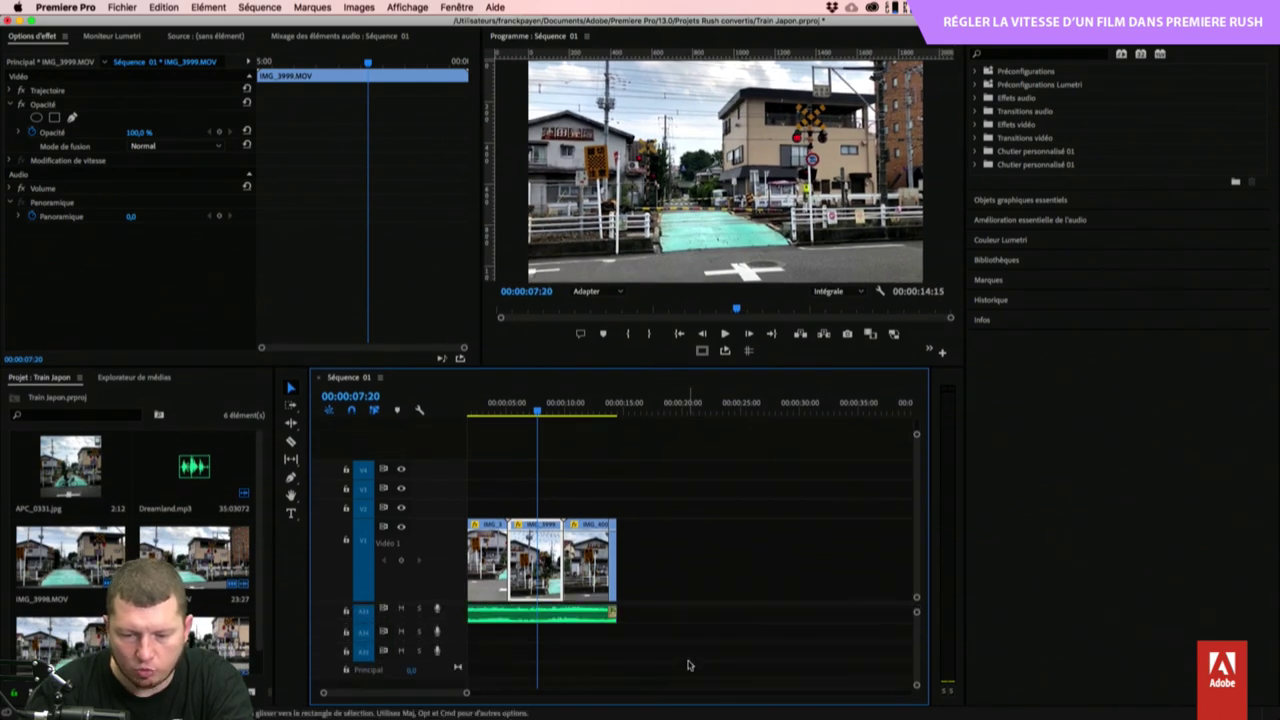
{"action": "scroll", "coordinate": [688, 665], "scroll_direction": "down", "scroll_amount": 4}
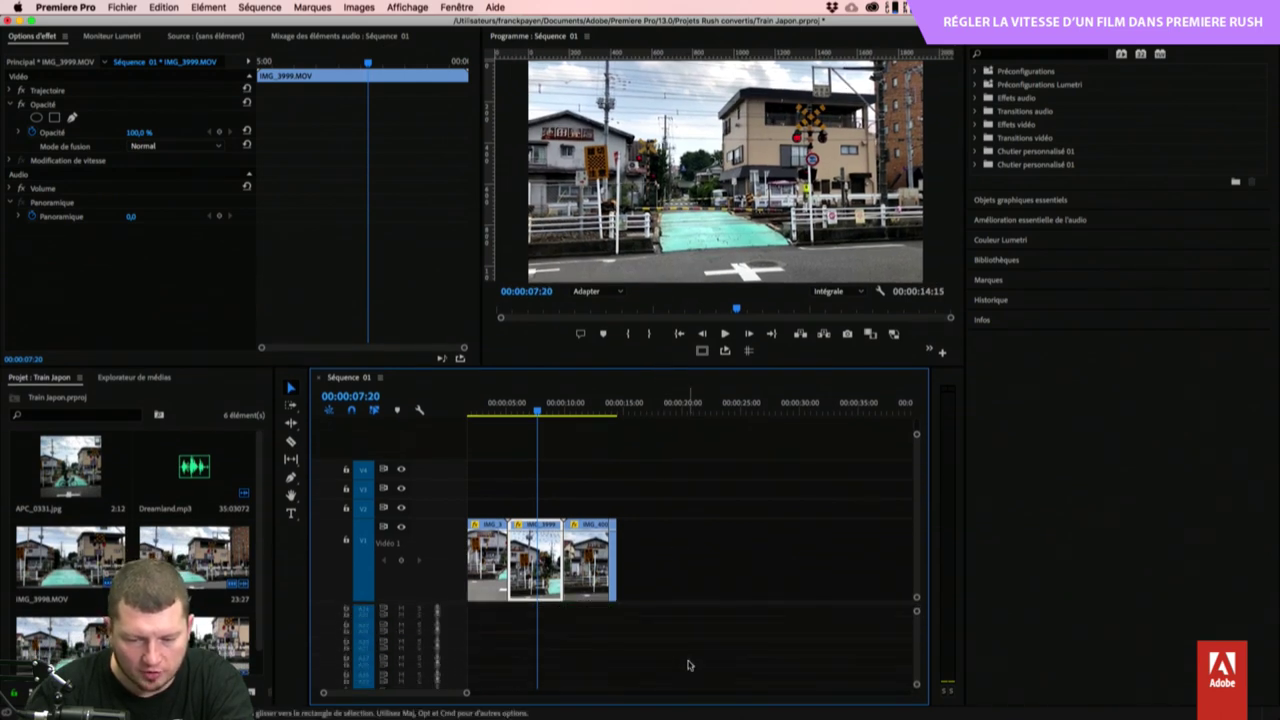
{"action": "scroll", "coordinate": [688, 665], "scroll_direction": "up", "scroll_amount": 5}
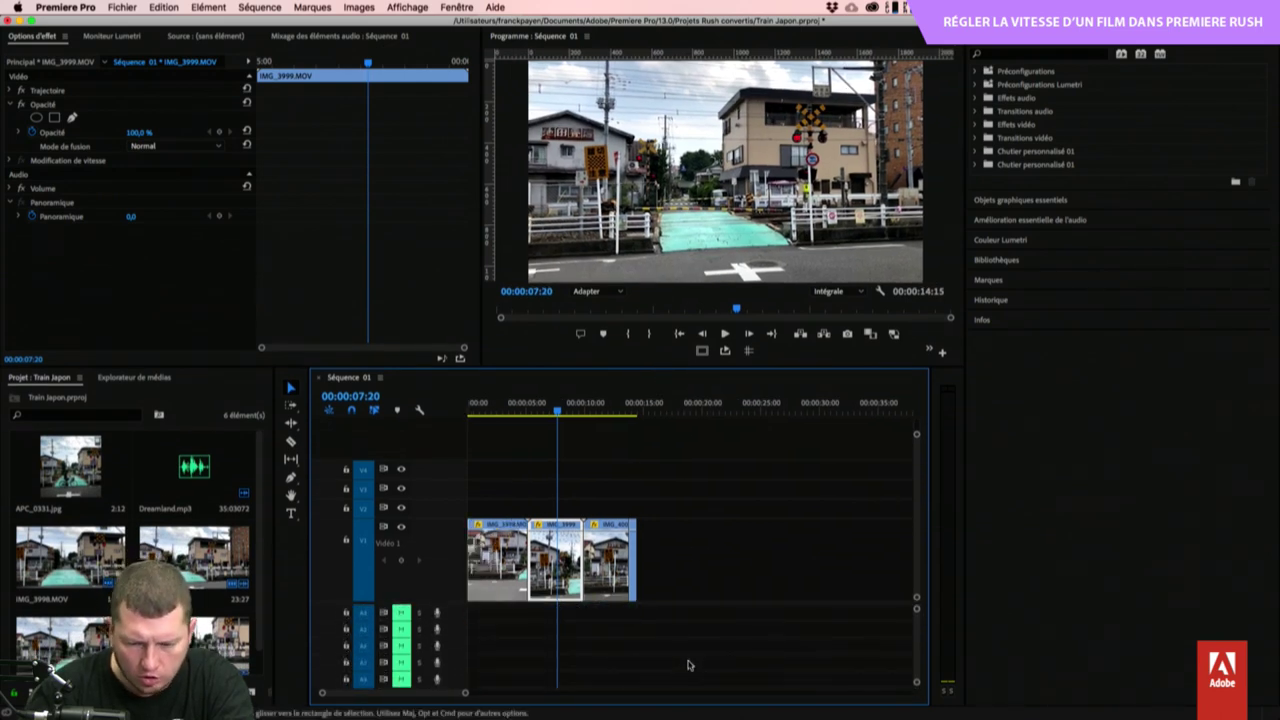
{"action": "right_click", "coordinate": [334, 613]}
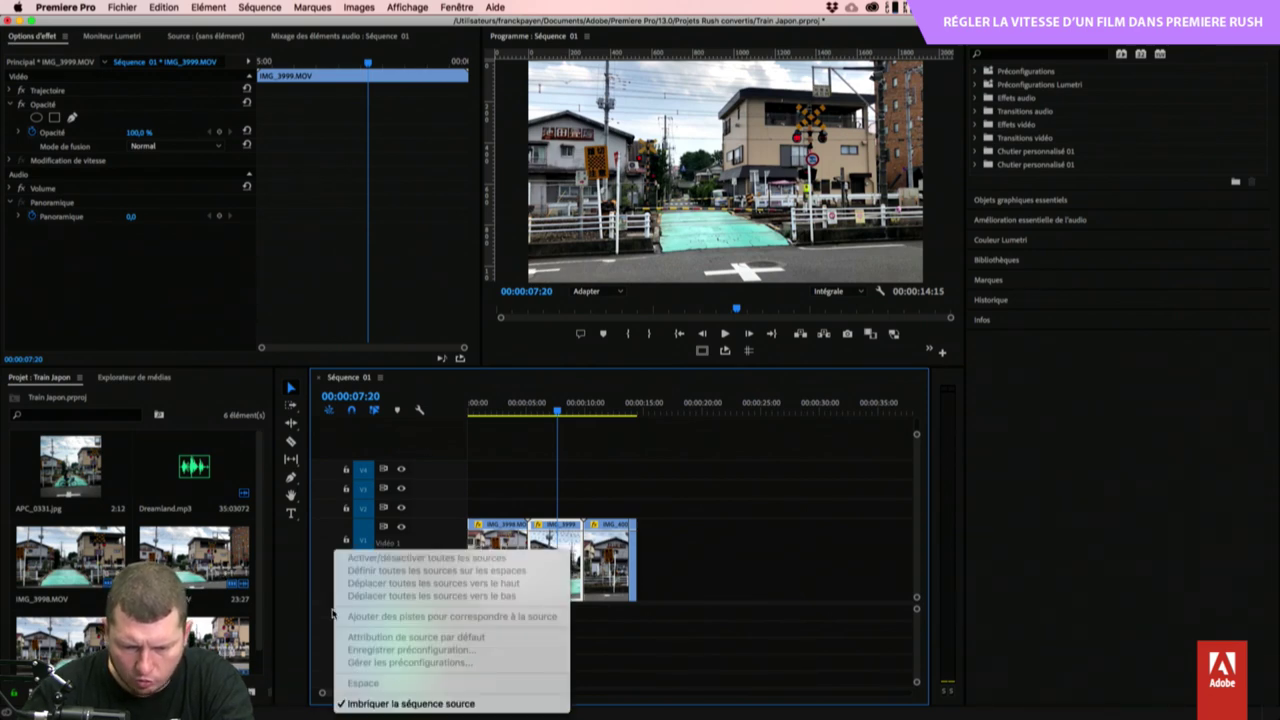
{"action": "left_click", "coordinate": [648, 641]}
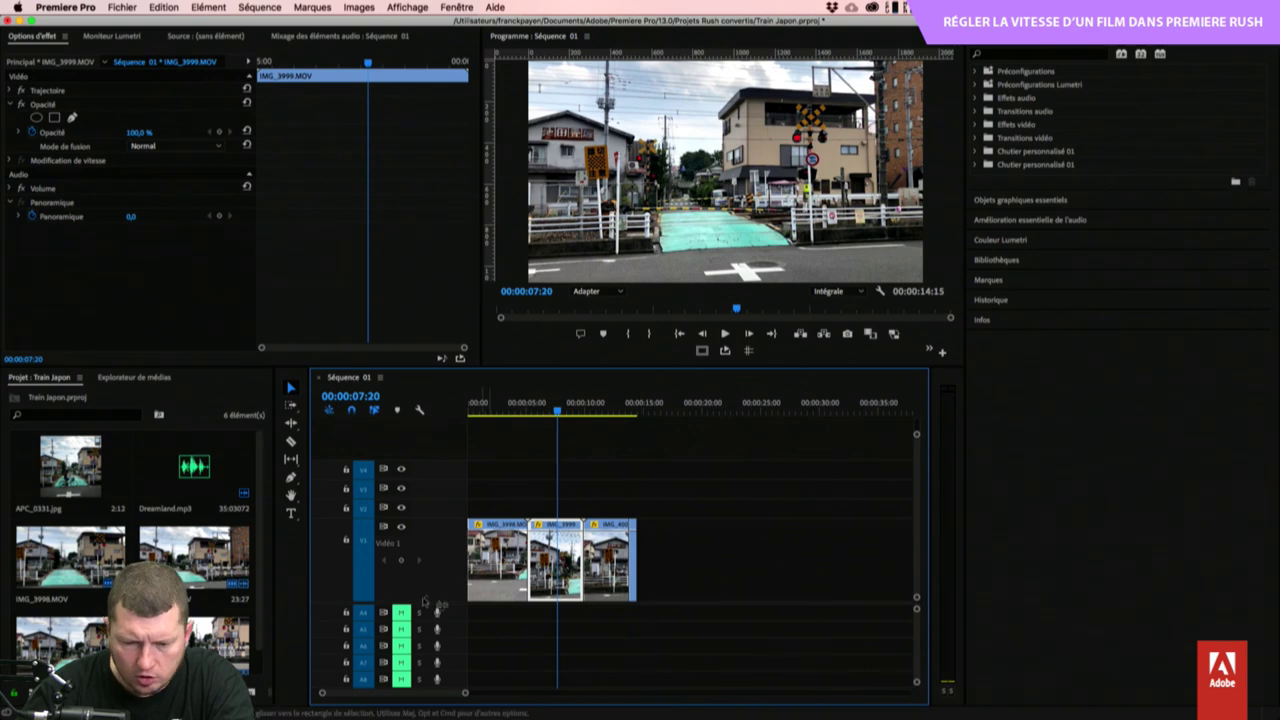
{"action": "left_click", "coordinate": [419, 410]}
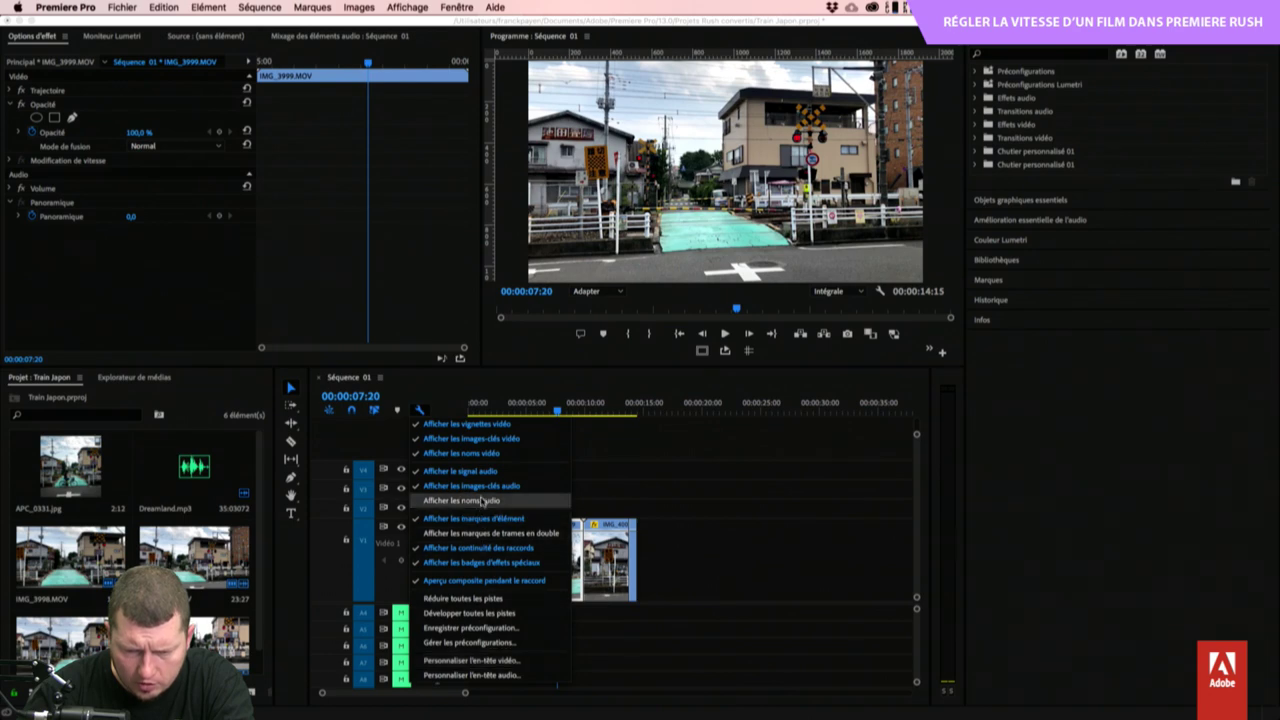
{"action": "left_click", "coordinate": [366, 458]}
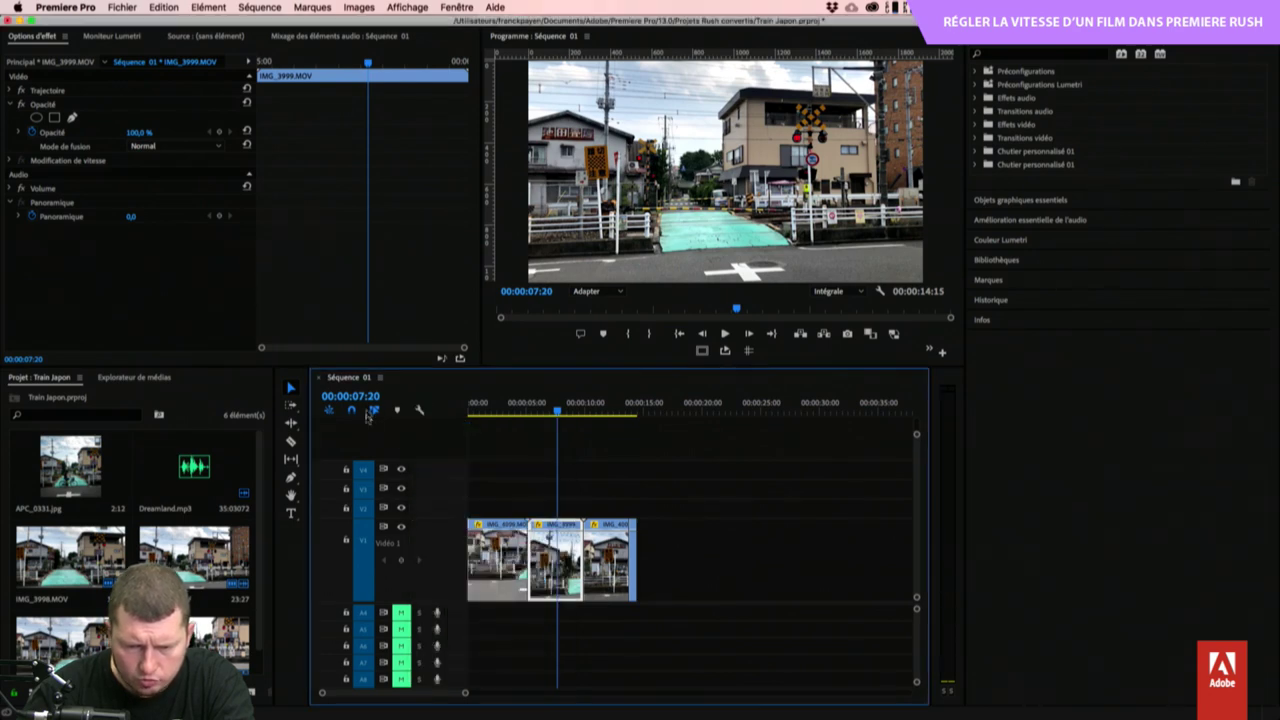
{"action": "left_click", "coordinate": [380, 378]}
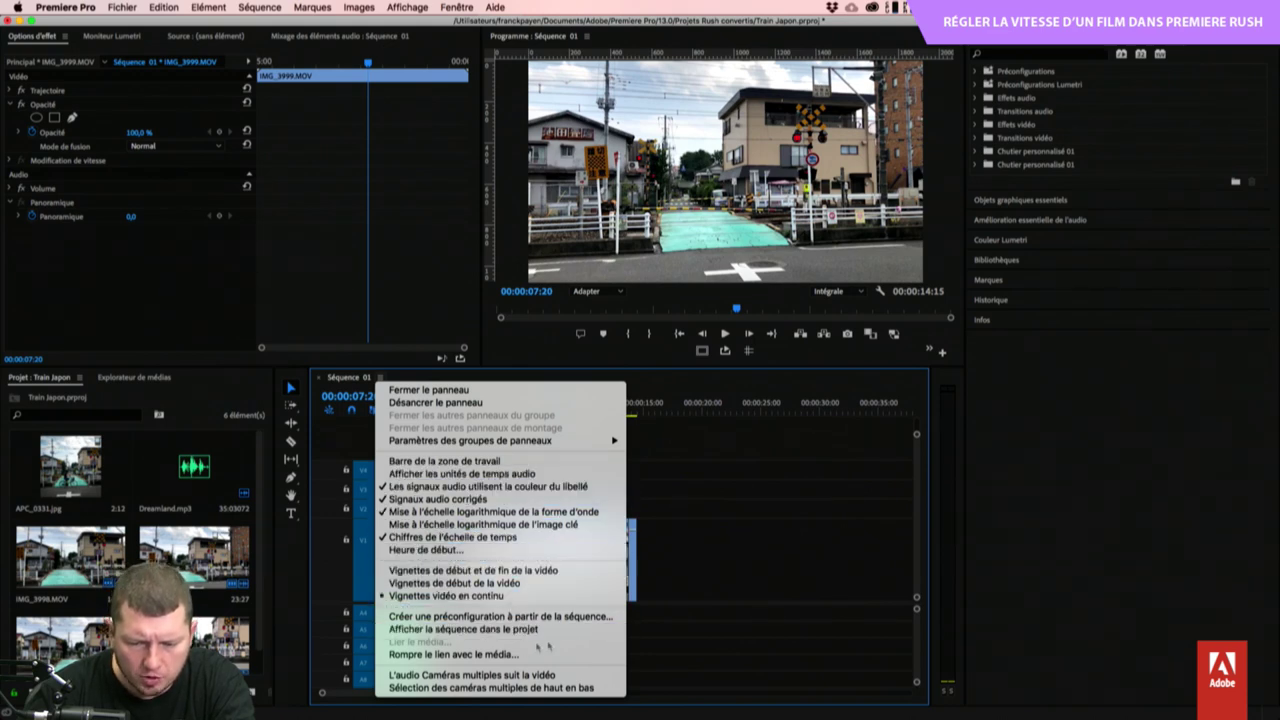
{"action": "left_click", "coordinate": [665, 658]}
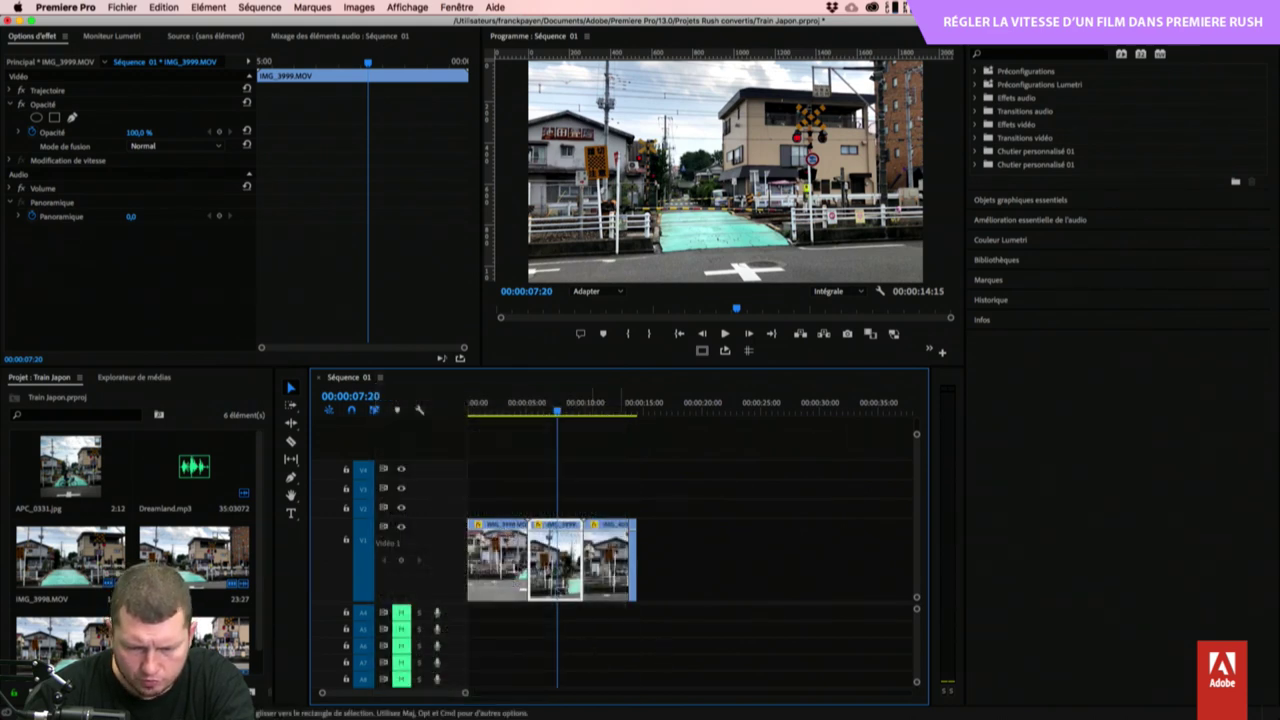
{"action": "right_click", "coordinate": [337, 577]}
{"action": "left_click", "coordinate": [324, 620]}
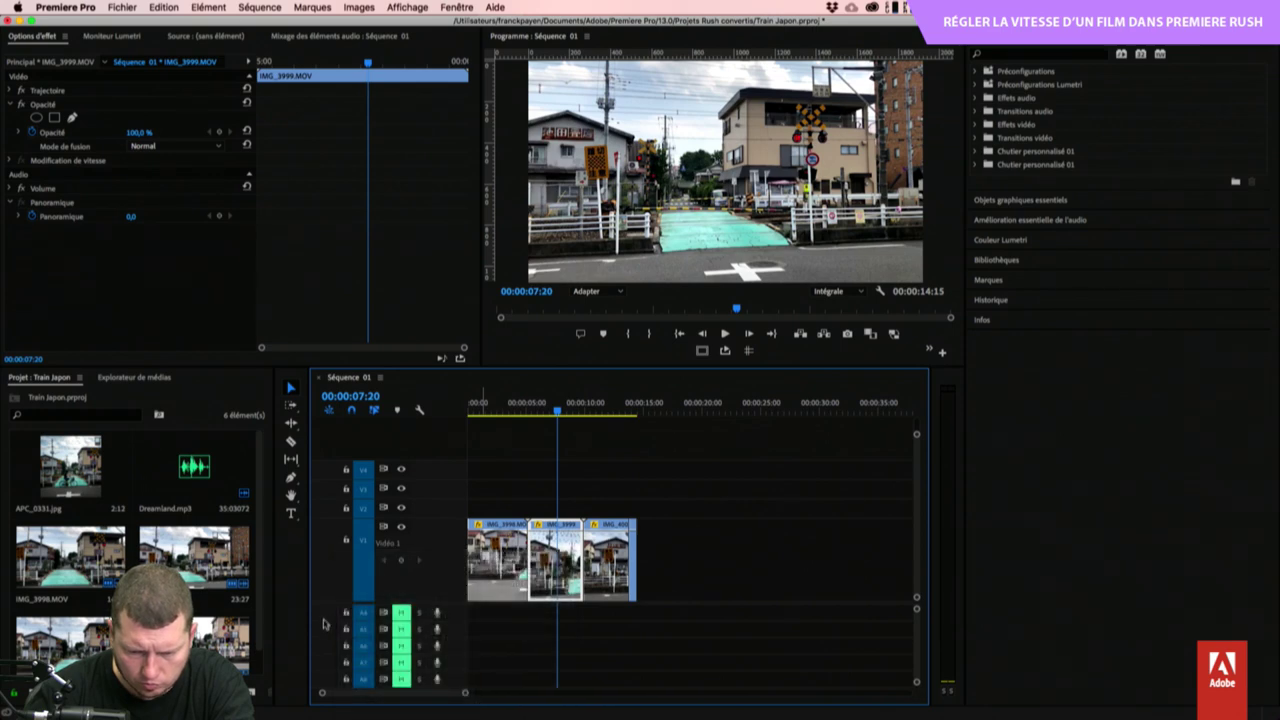
{"action": "right_click", "coordinate": [363, 613]}
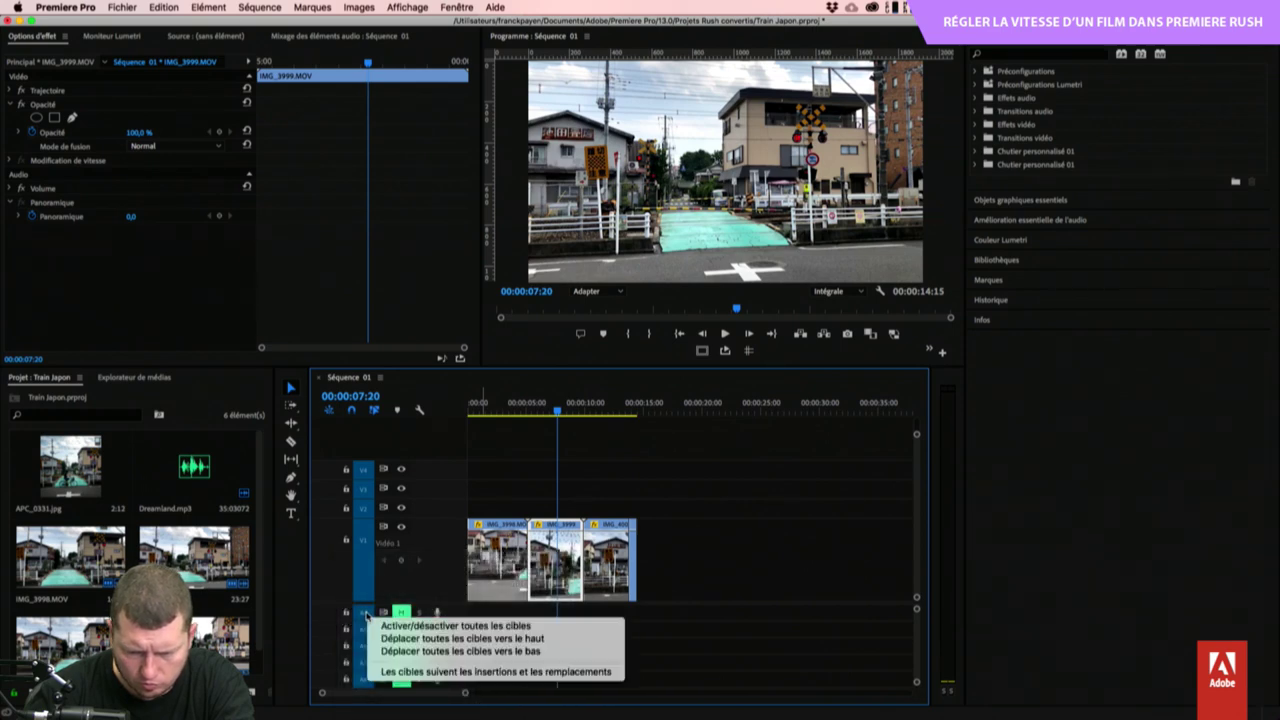
{"action": "left_click", "coordinate": [455, 625]}
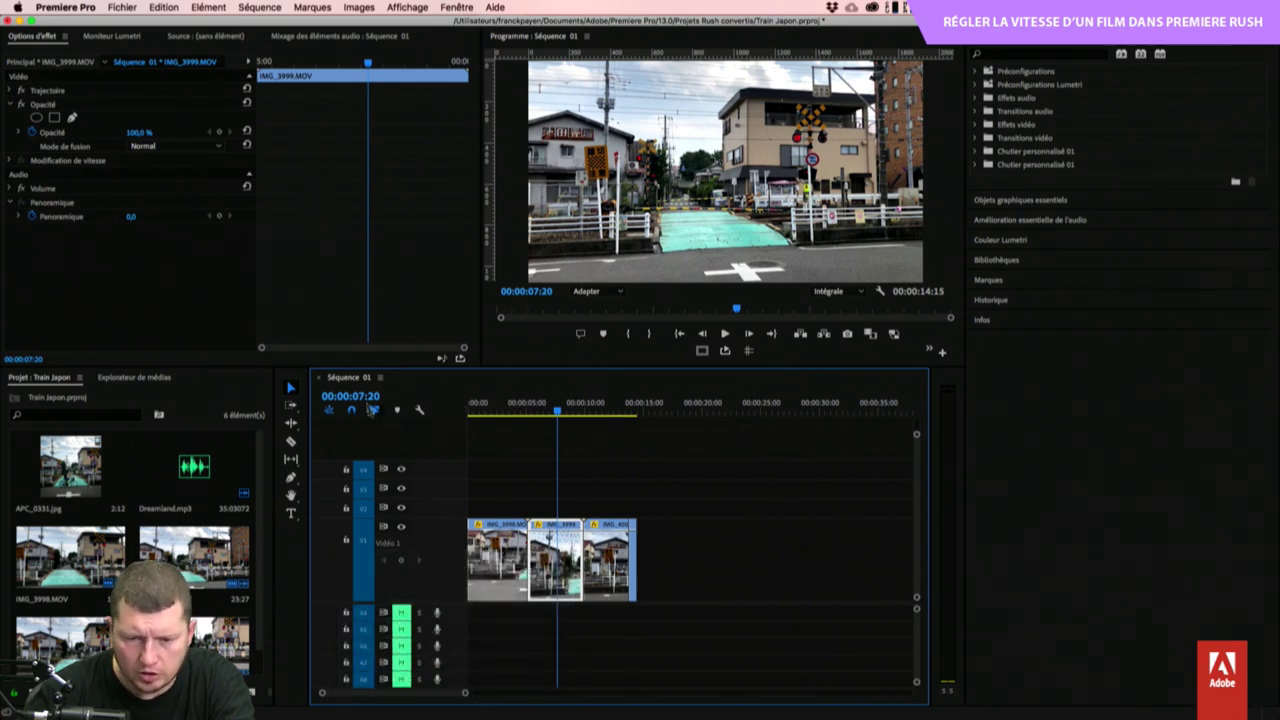
{"action": "left_click", "coordinate": [382, 378]}
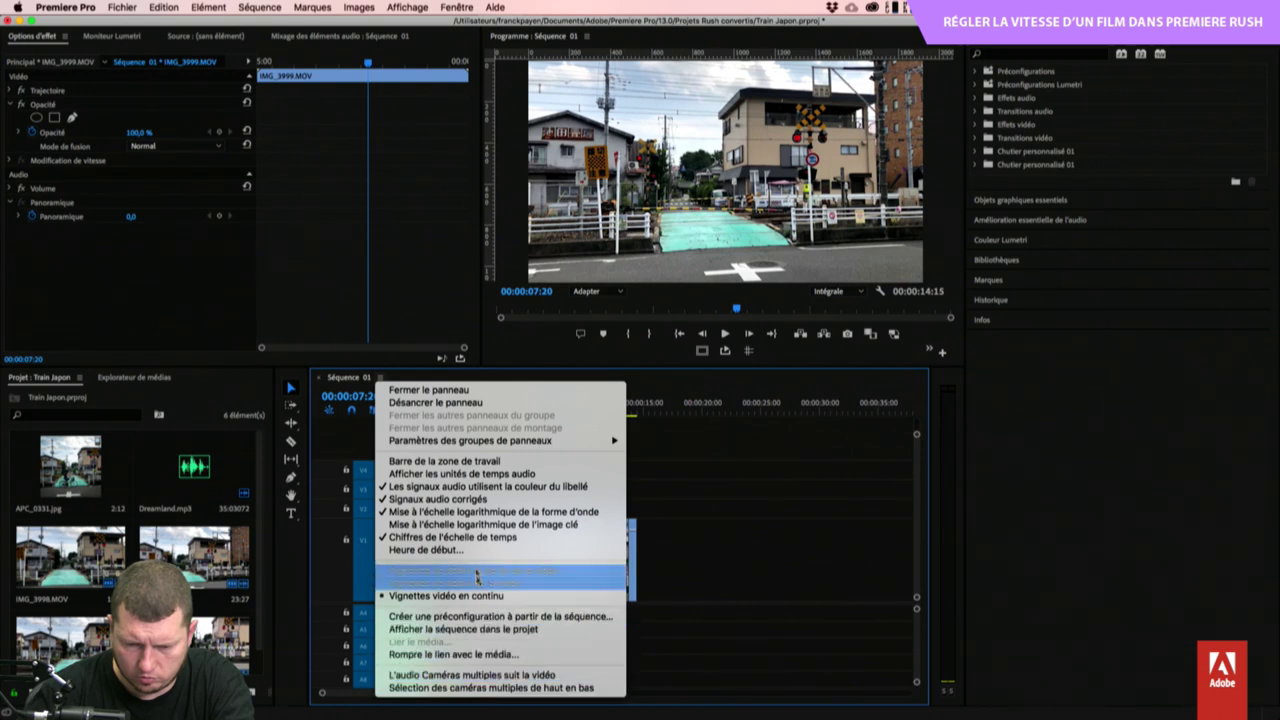
{"action": "left_click", "coordinate": [686, 624]}
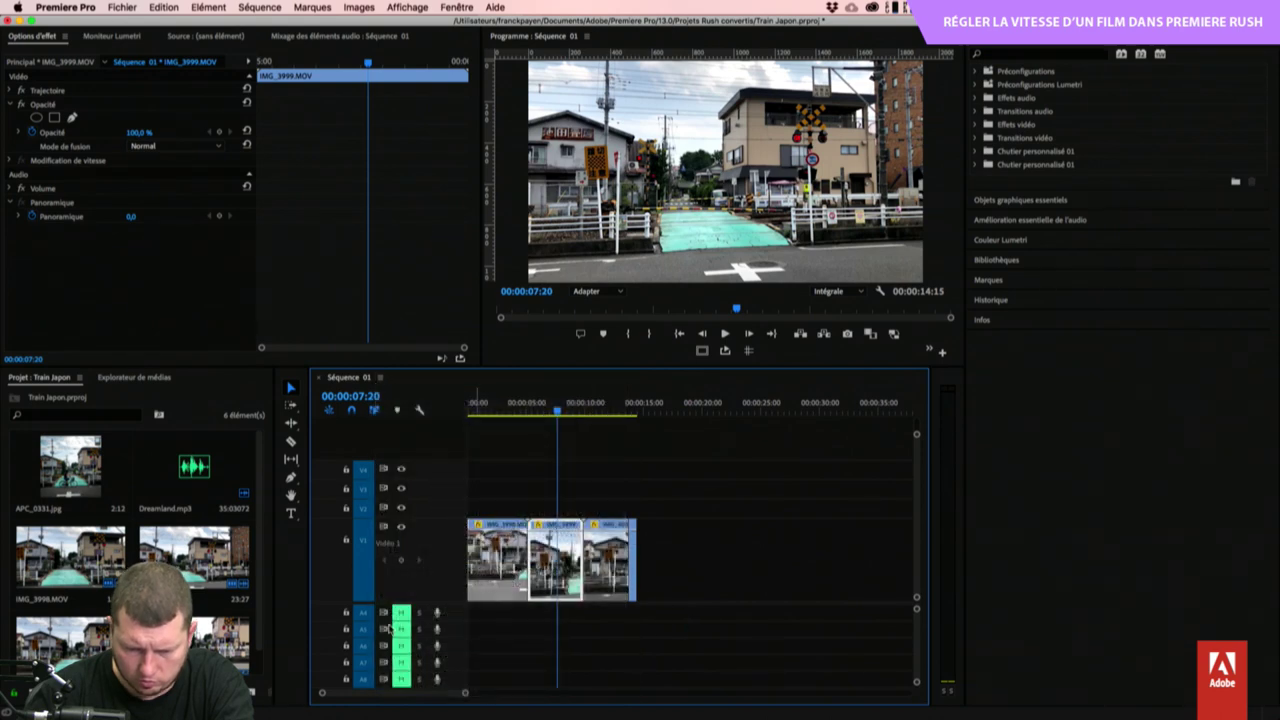
{"action": "right_click", "coordinate": [365, 615]}
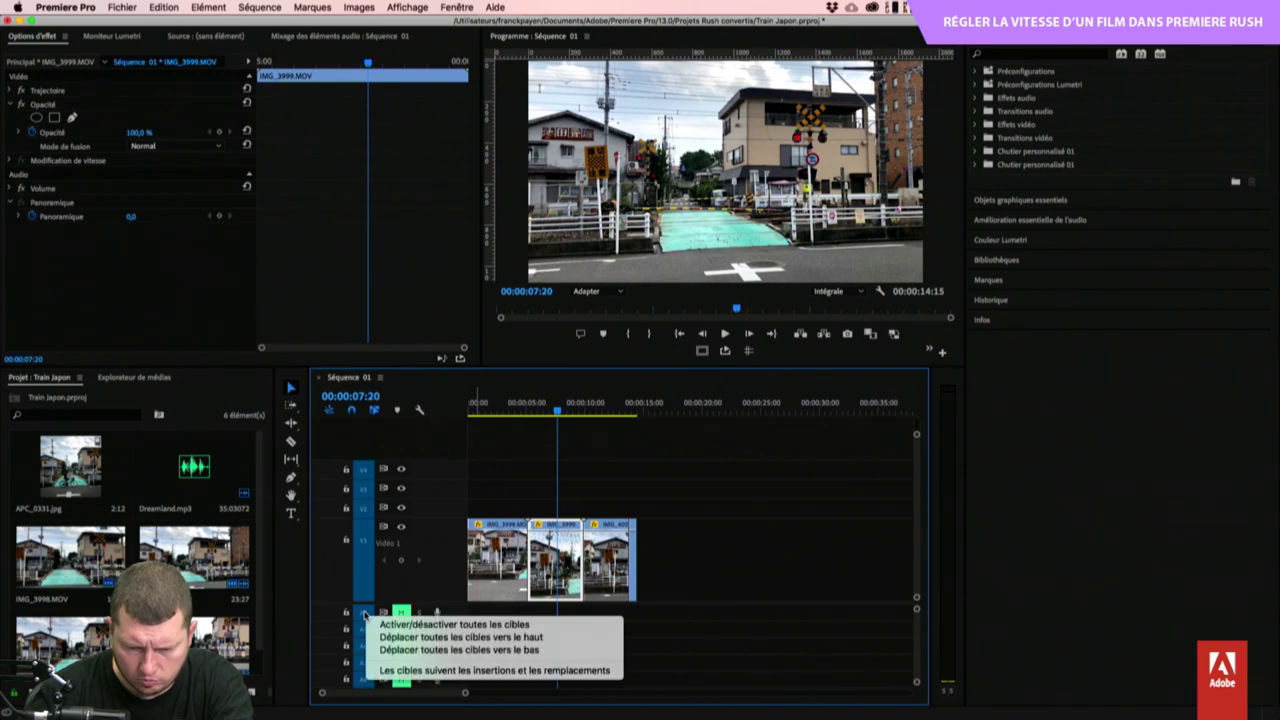
{"action": "key", "text": "Escape"}
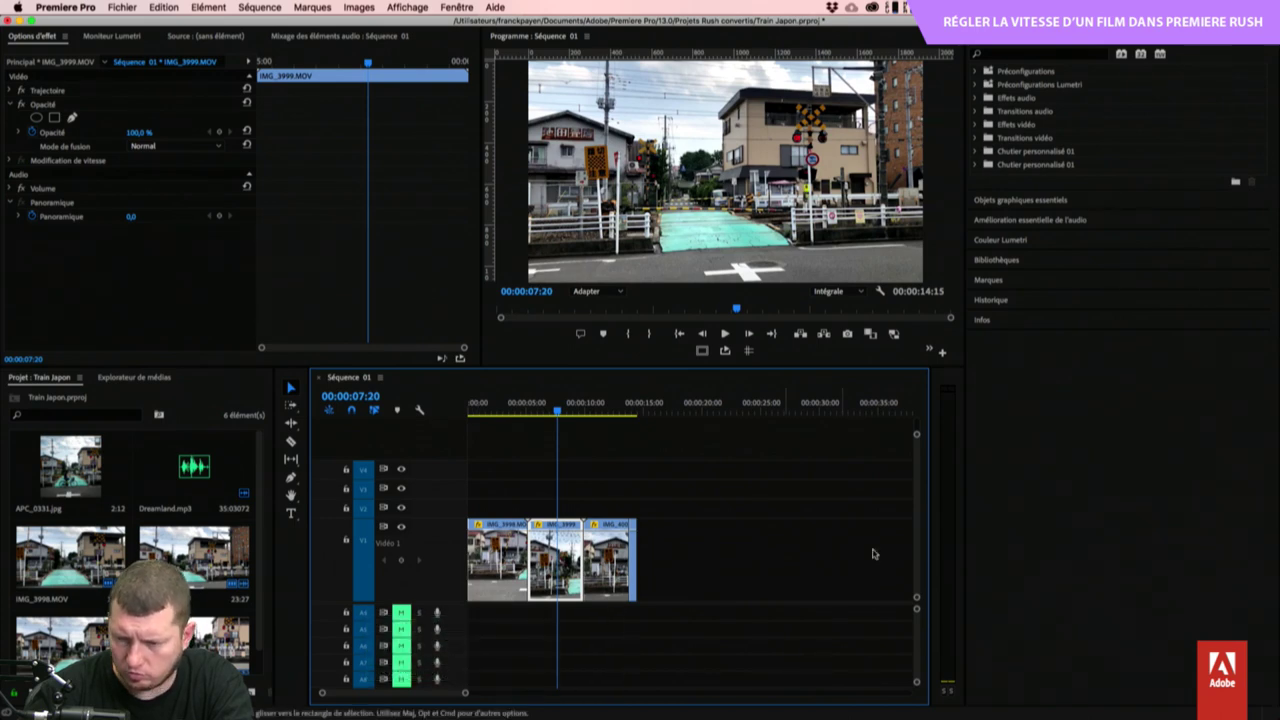
{"action": "right_click", "coordinate": [866, 406]}
{"action": "right_click", "coordinate": [851, 393]}
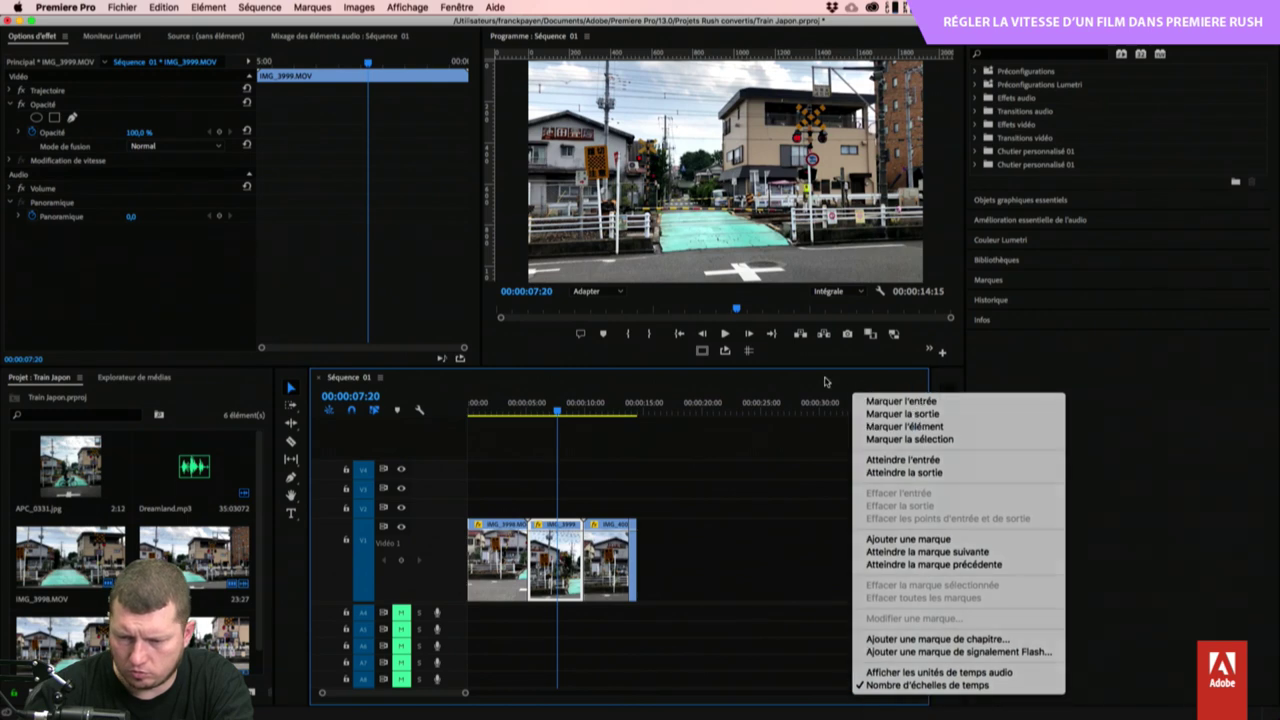
{"action": "key", "text": "Escape"}
Delete all empty video tracks and all empty audio tracks from Séquence 01.
{"action": "left_click", "coordinate": [262, 7]}
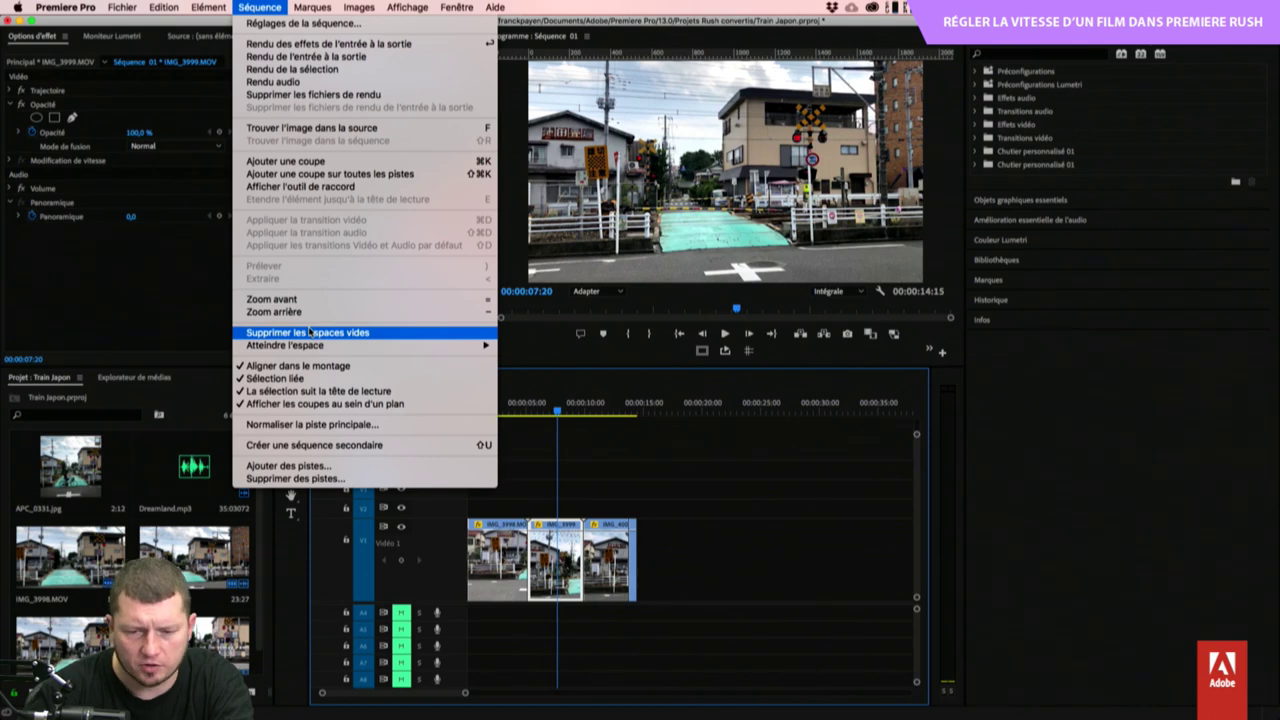
{"action": "mouse_move", "coordinate": [204, 9]}
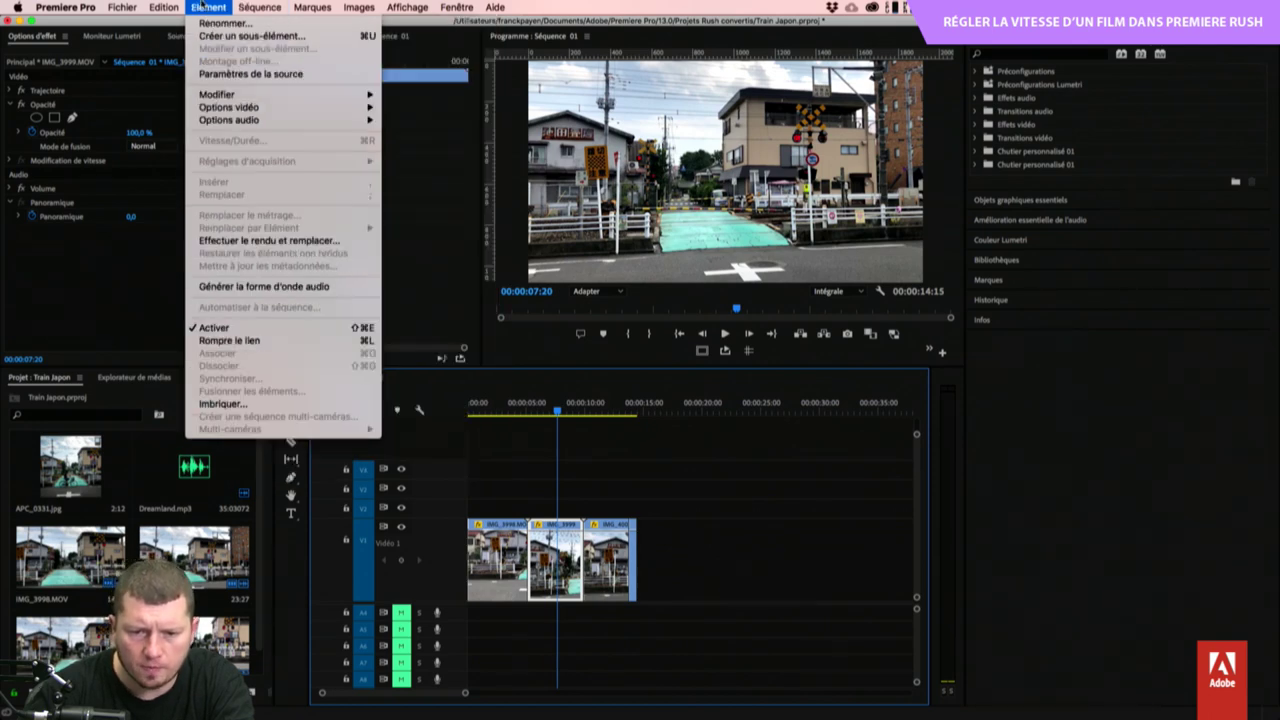
{"action": "mouse_move", "coordinate": [262, 8]}
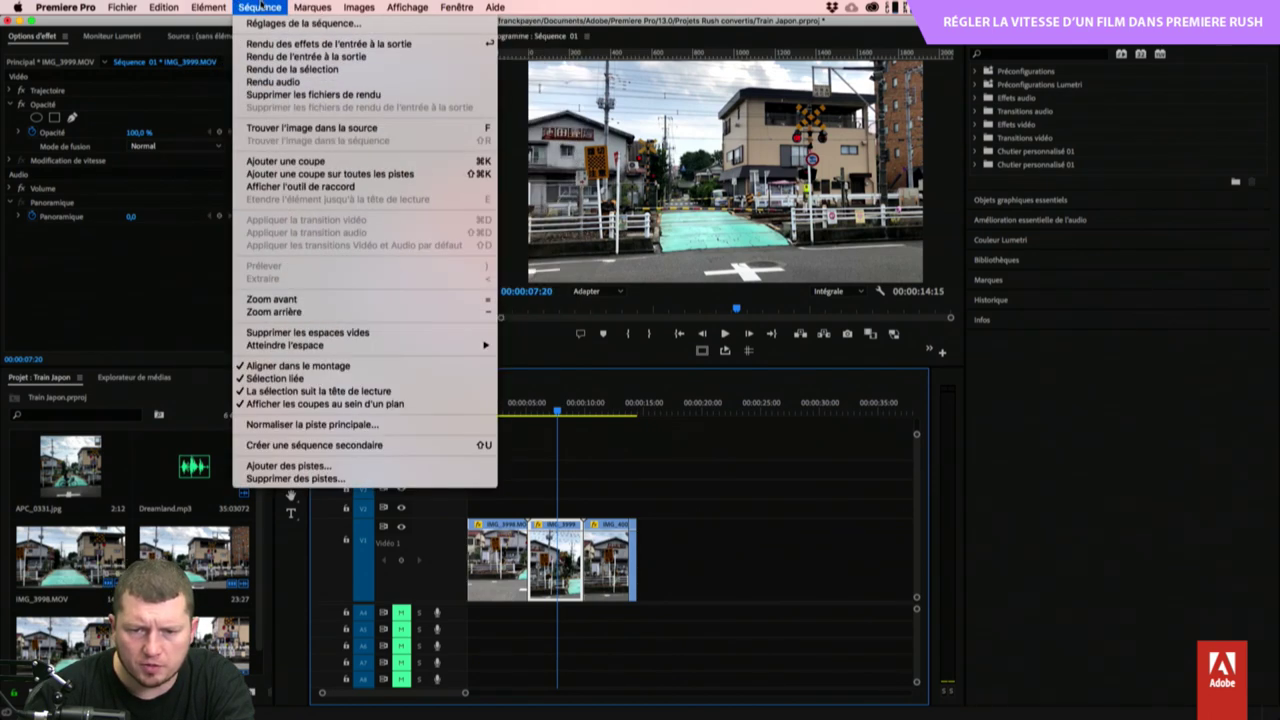
{"action": "left_click", "coordinate": [321, 482]}
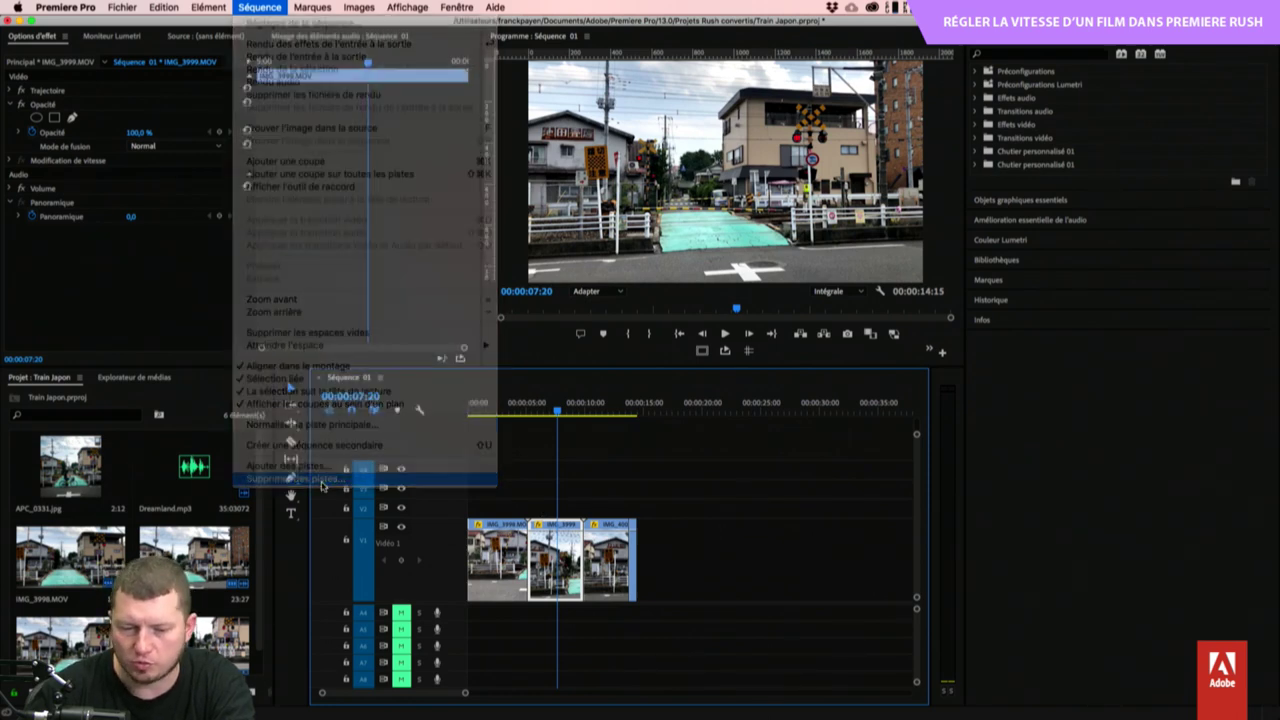
{"action": "left_click", "coordinate": [560, 310]}
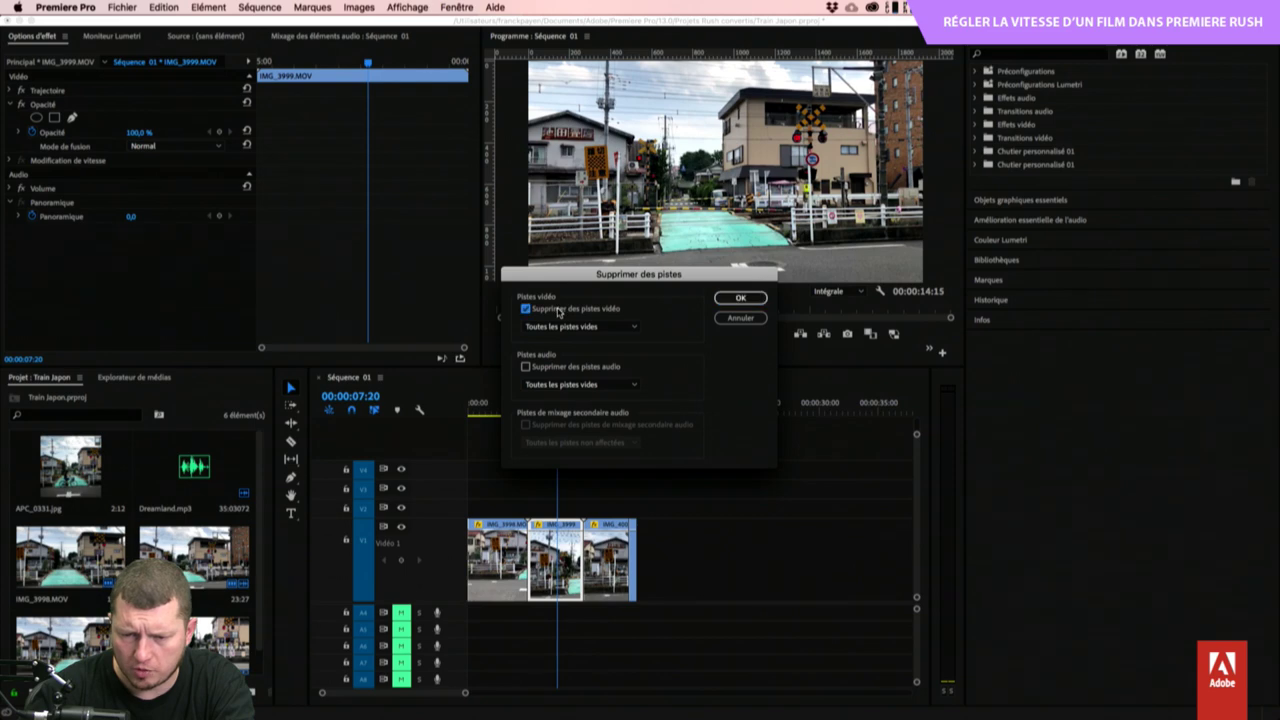
{"action": "left_click", "coordinate": [546, 368]}
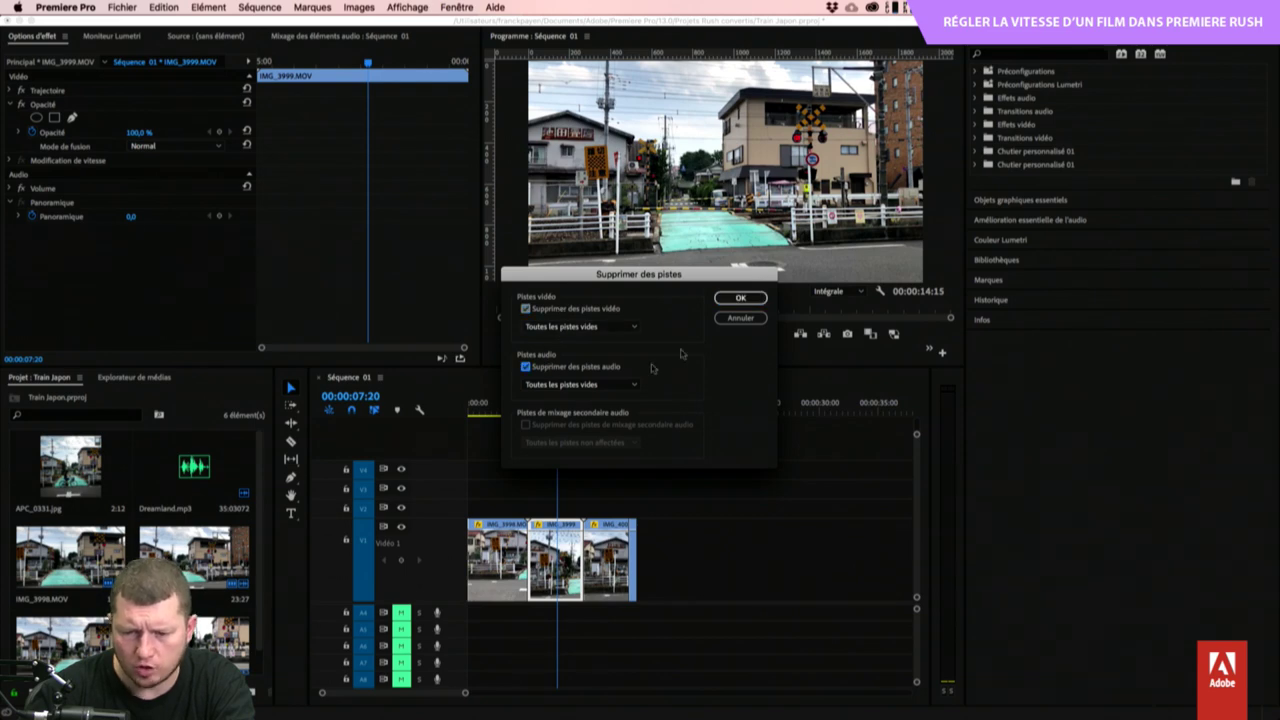
{"action": "left_click", "coordinate": [740, 298]}
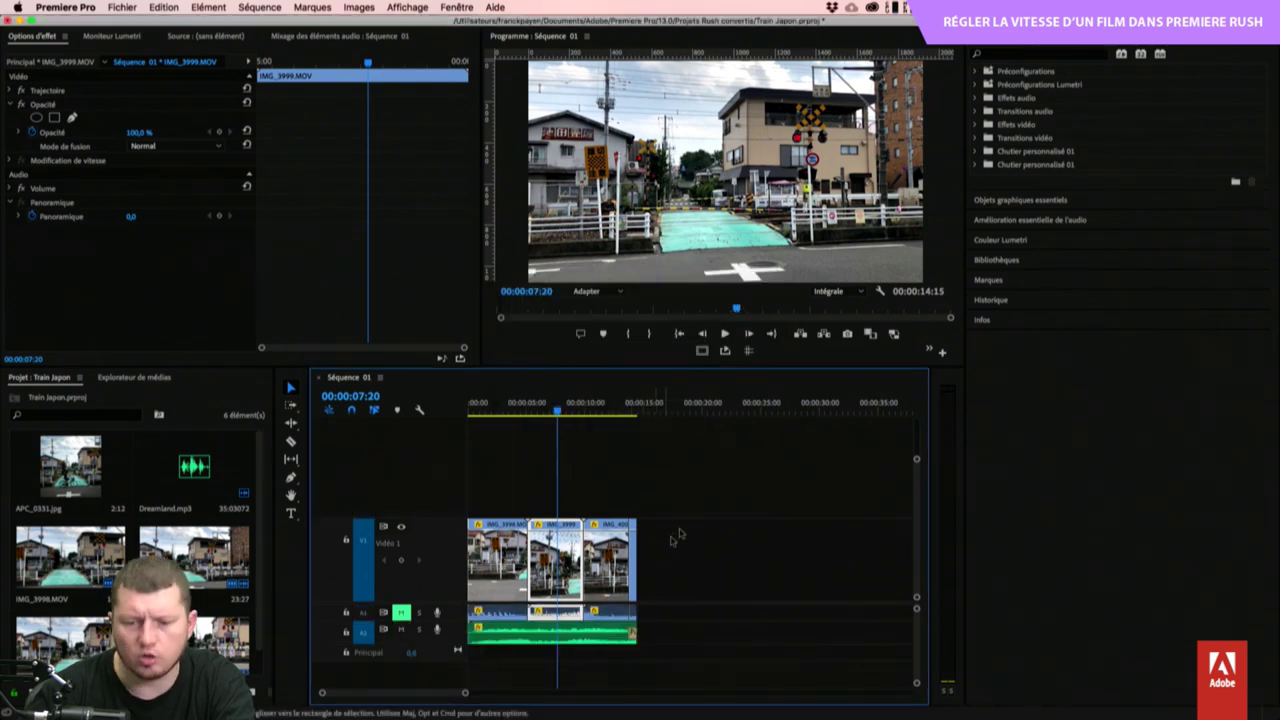
Place the playhead within the first clip, IMG_3998.MOV, and find the Stabilisation effect by searching the effects for "stab".
{"action": "left_click_drag", "start_coordinate": [560, 402], "coordinate": [494, 403]}
{"action": "key", "text": "Home"}
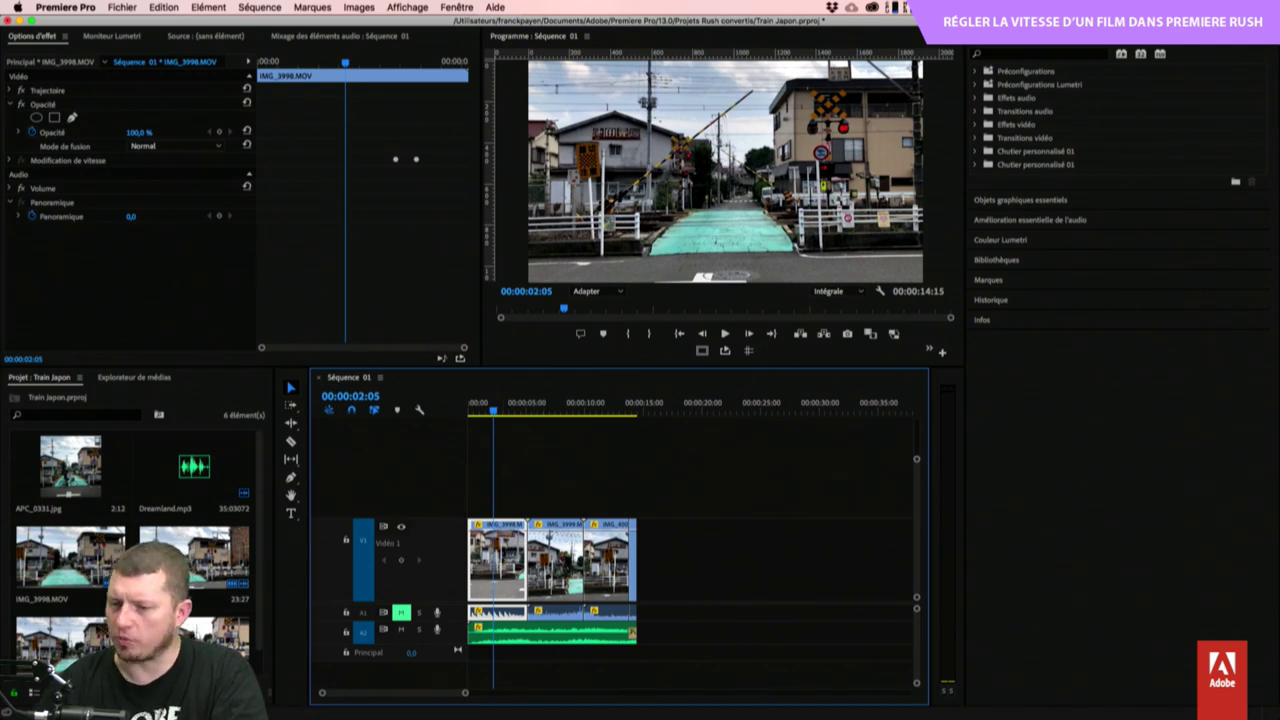
{"action": "left_click", "coordinate": [1012, 70]}
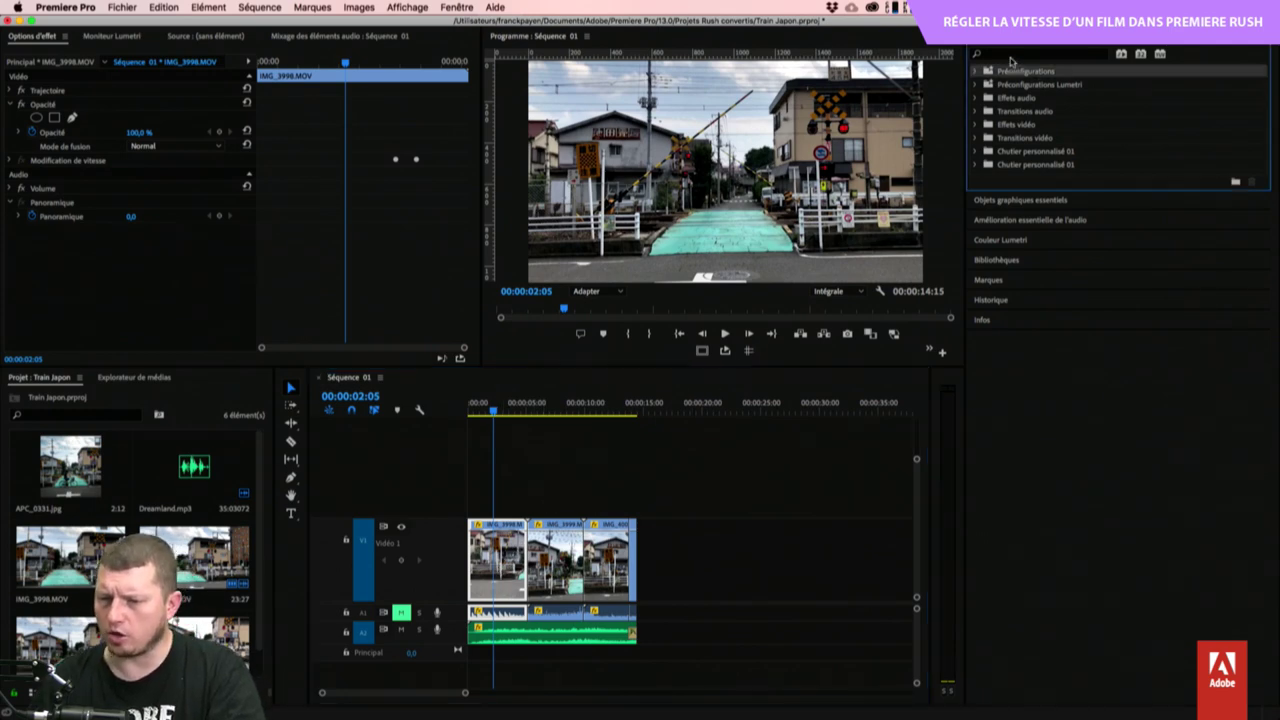
{"action": "left_click", "coordinate": [988, 52]}
{"action": "type", "text": "stab"}
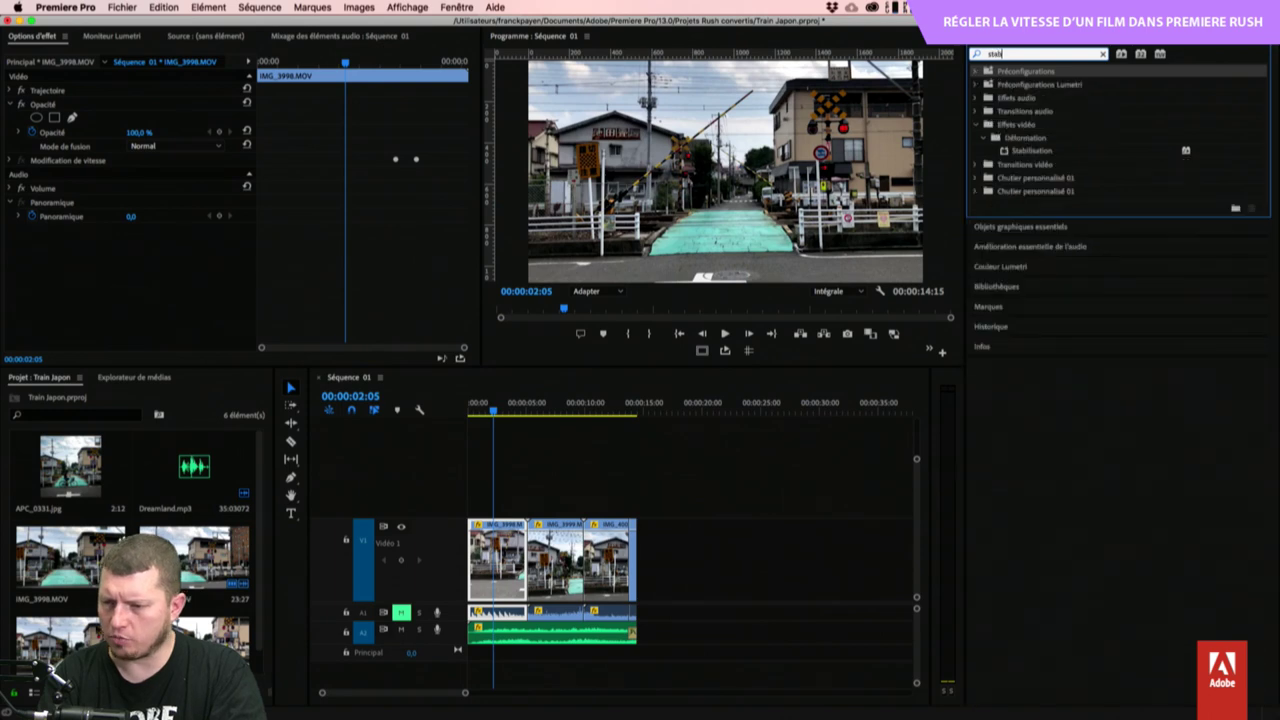
{"action": "left_click", "coordinate": [1022, 151]}
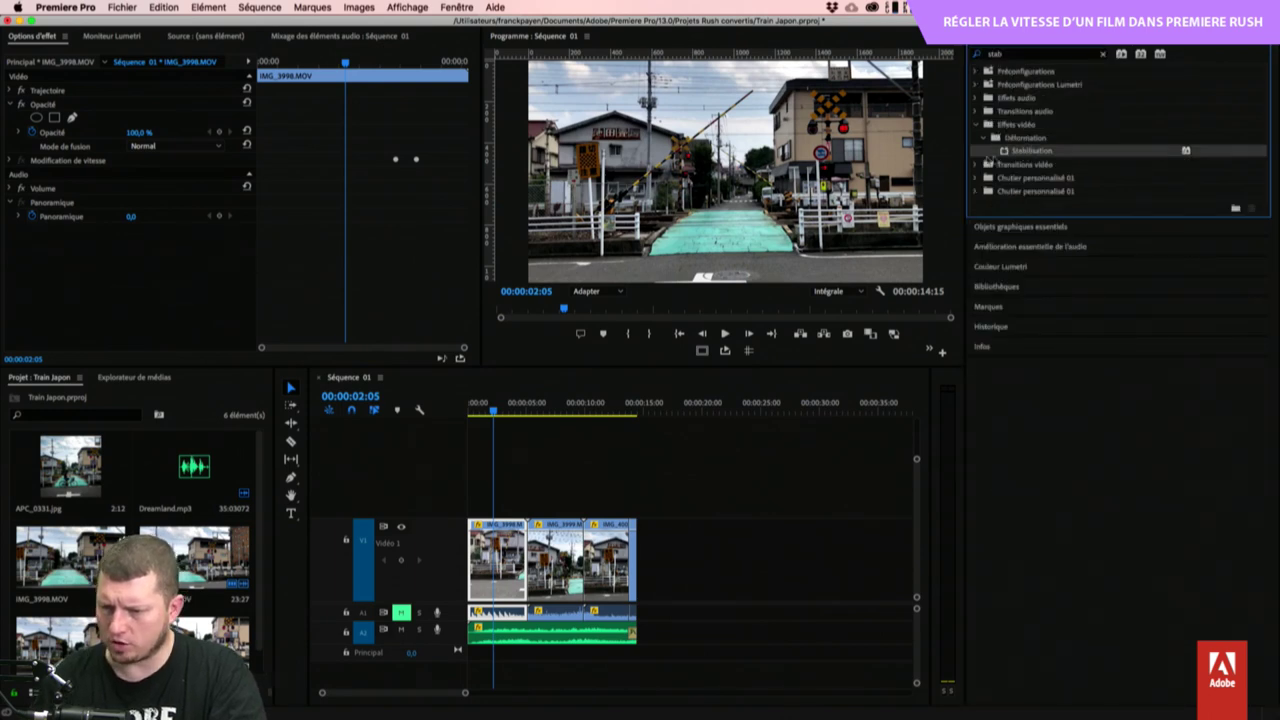
Try to apply the Stabilisation effect directly to the IMG_3998.MOV clip, and undo it.
{"action": "mouse_move", "coordinate": [494, 412]}
{"action": "left_mouse_down"}
{"action": "mouse_move", "coordinate": [509, 416]}
{"action": "mouse_move", "coordinate": [475, 413]}
{"action": "mouse_move", "coordinate": [523, 415]}
{"action": "mouse_move", "coordinate": [494, 418]}
{"action": "left_mouse_up"}
{"action": "left_click_drag", "start_coordinate": [1008, 155], "coordinate": [501, 549]}
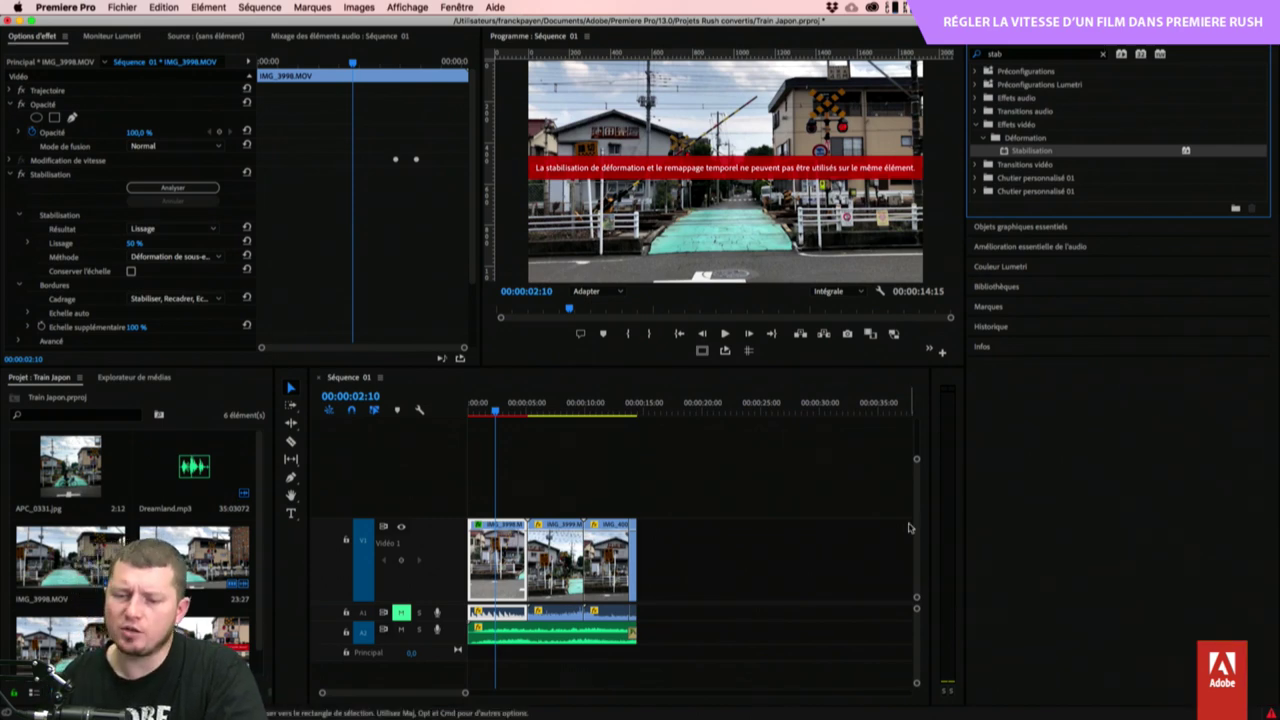
{"action": "key", "text": "super+z"}
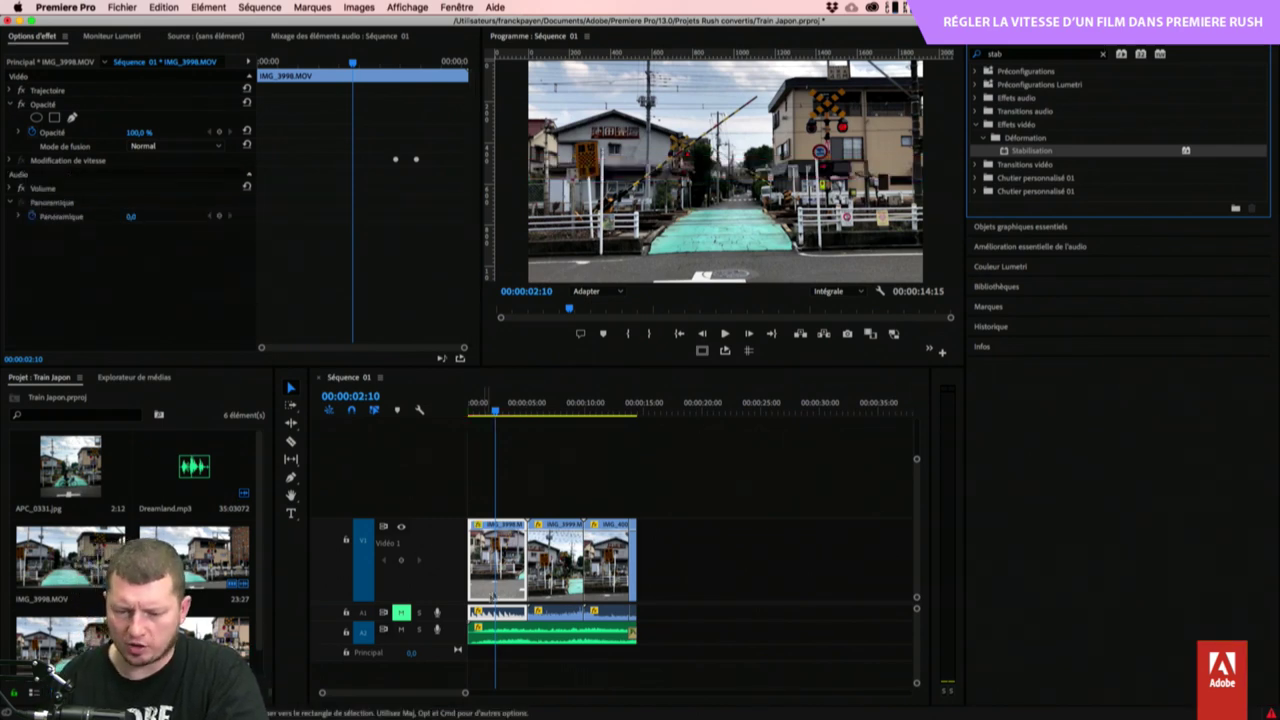
Nest the IMG_3998.MOV clip under its default name and apply the Stabilisation effect to the nested sequence.
{"action": "right_click", "coordinate": [490, 555]}
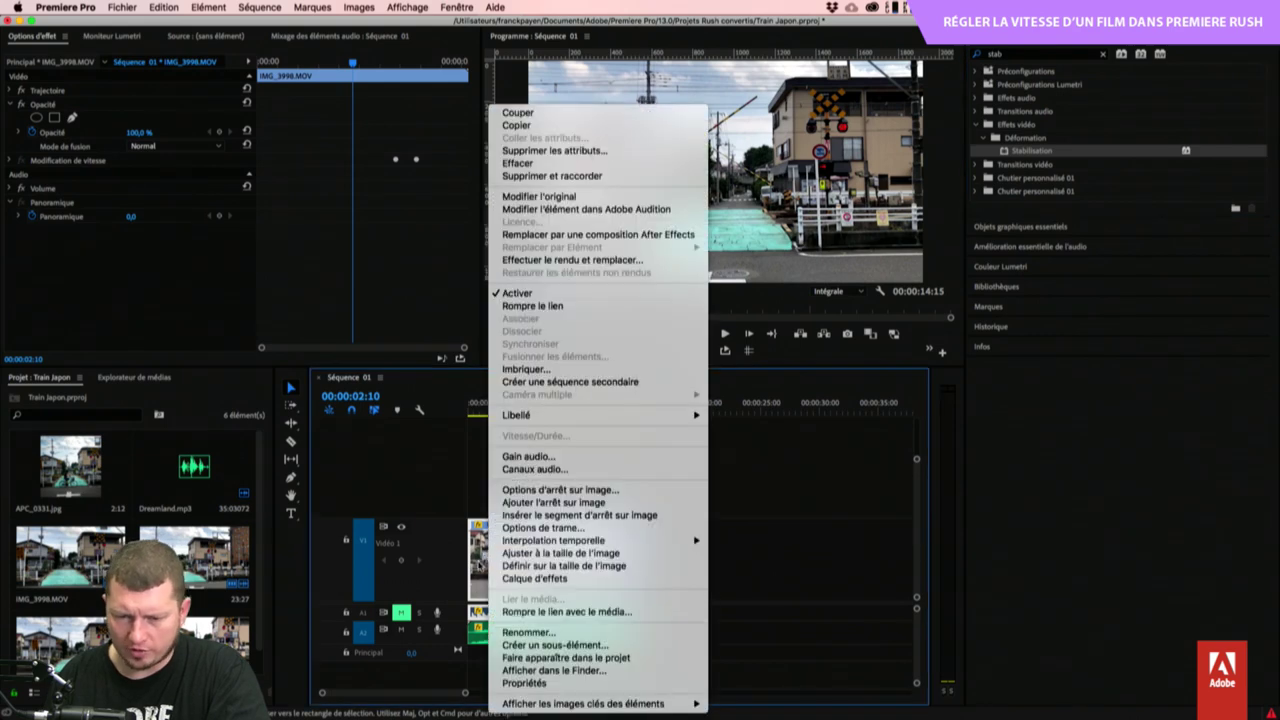
{"action": "left_click", "coordinate": [574, 370]}
{"action": "left_click", "coordinate": [668, 386]}
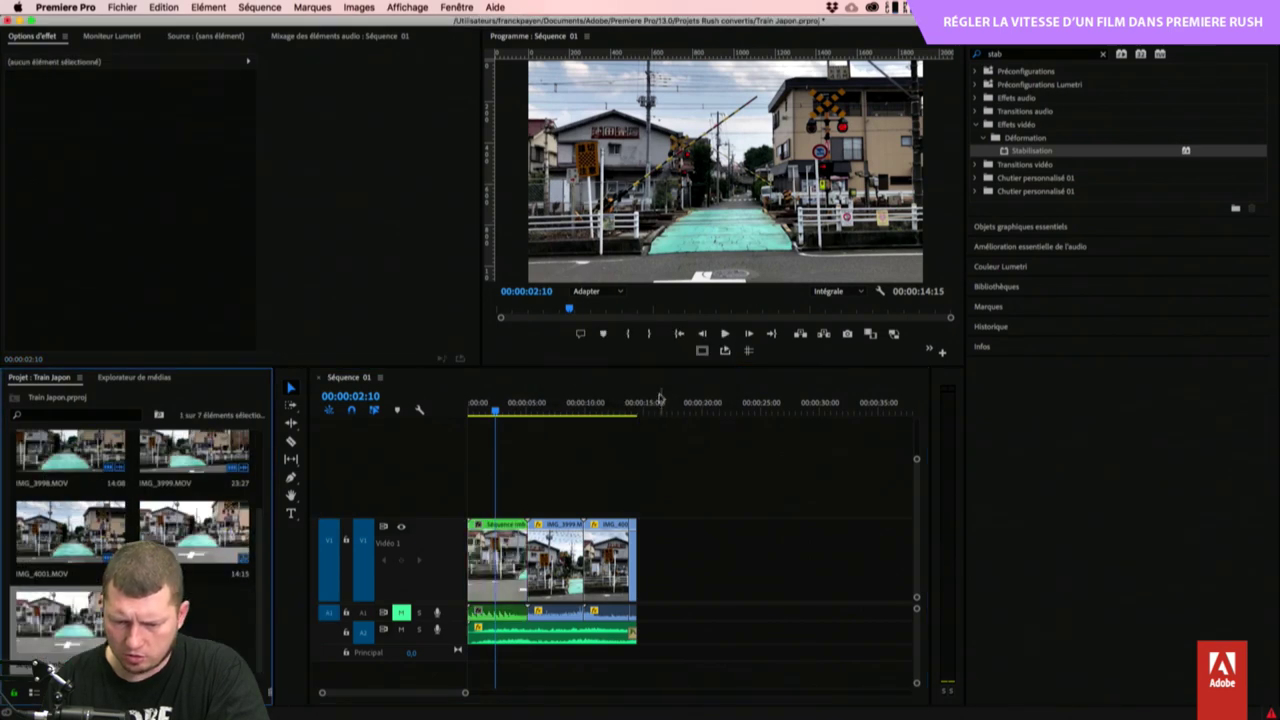
{"action": "left_click", "coordinate": [1024, 152]}
{"action": "left_click_drag", "start_coordinate": [1020, 160], "coordinate": [548, 535]}
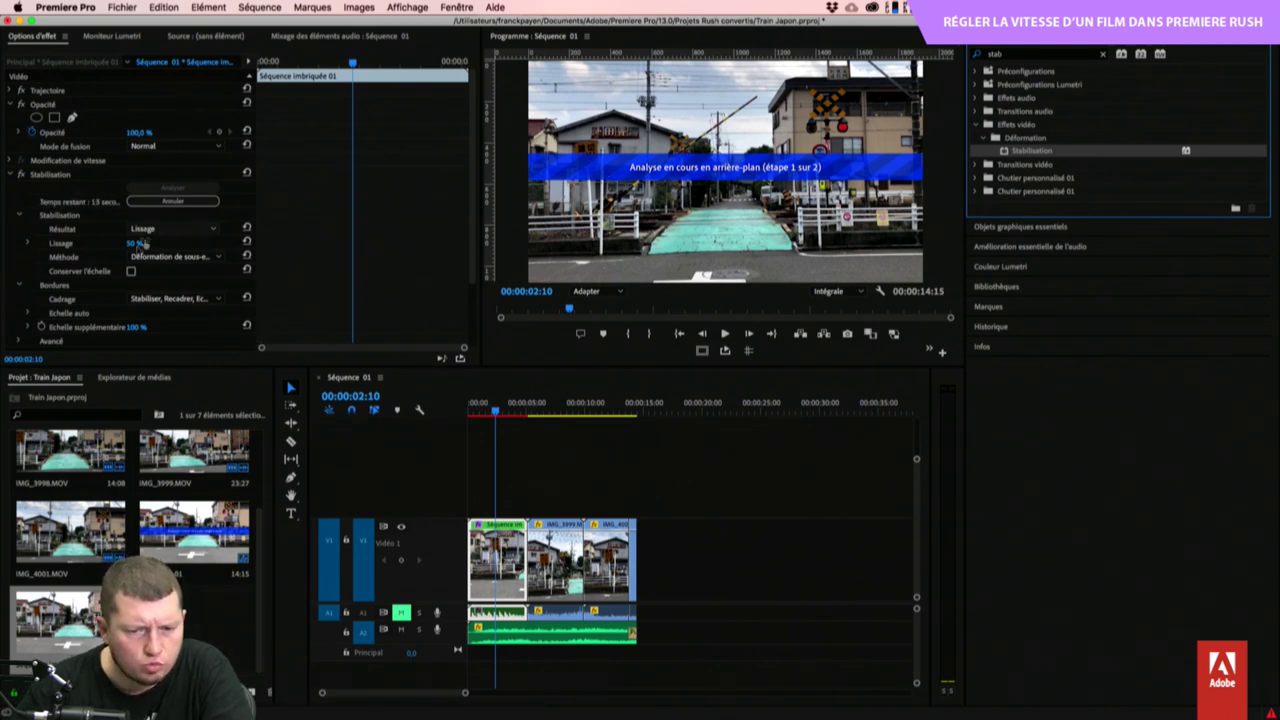
{"action": "scroll", "coordinate": [55, 293], "scroll_direction": "down", "scroll_amount": 3}
{"action": "scroll", "coordinate": [100, 268], "scroll_direction": "up", "scroll_amount": 3}
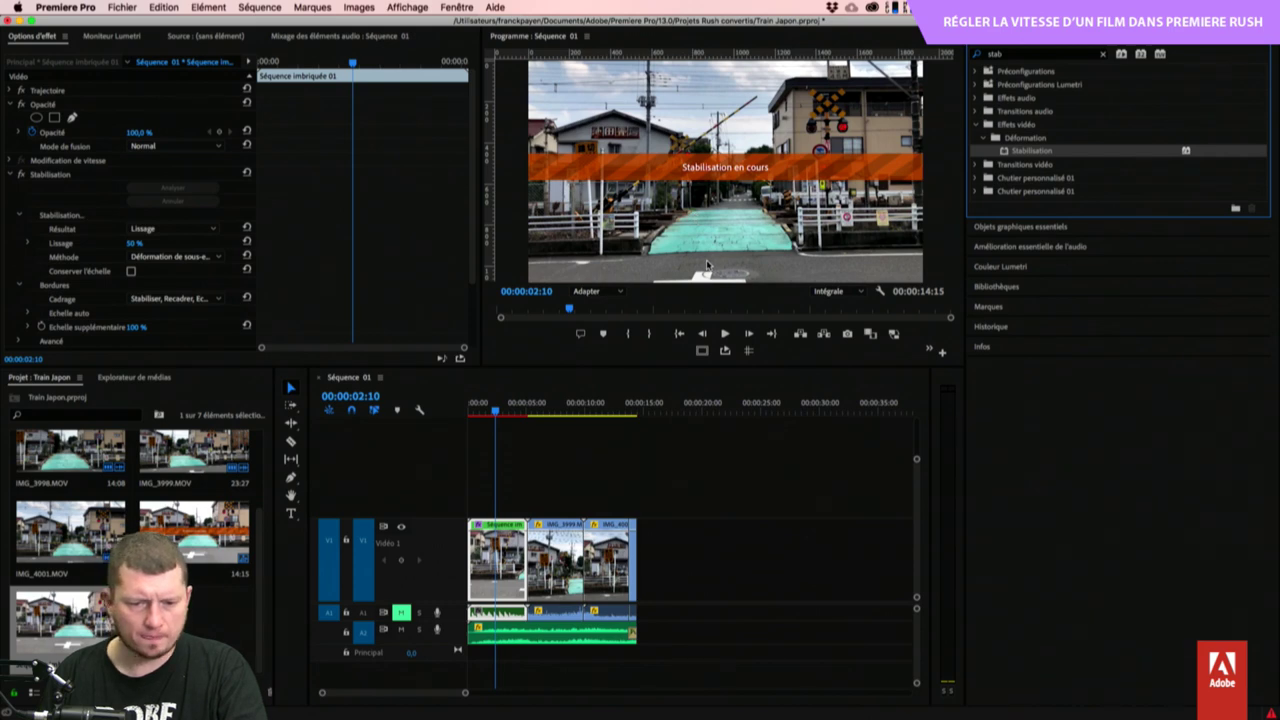
Play the first nested clip from near its start to check the stabilisation.
{"action": "left_click", "coordinate": [483, 404]}
{"action": "key", "text": "space"}
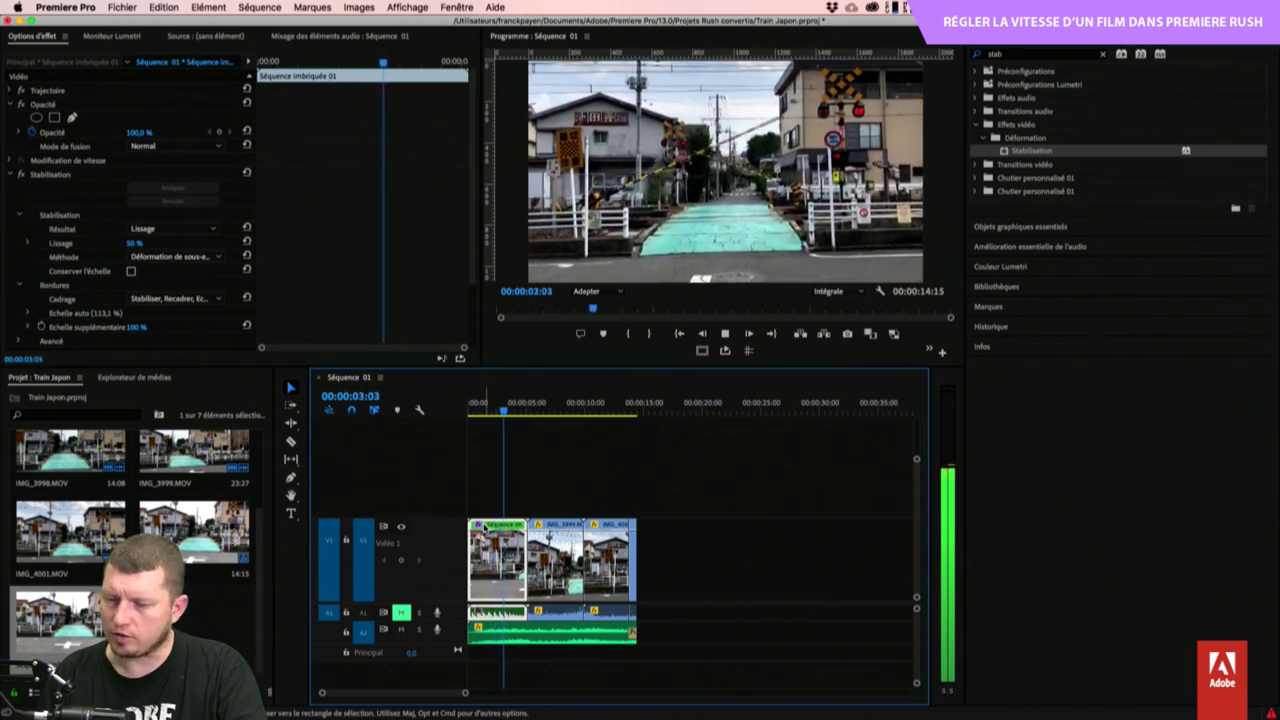
{"action": "key", "text": "space"}
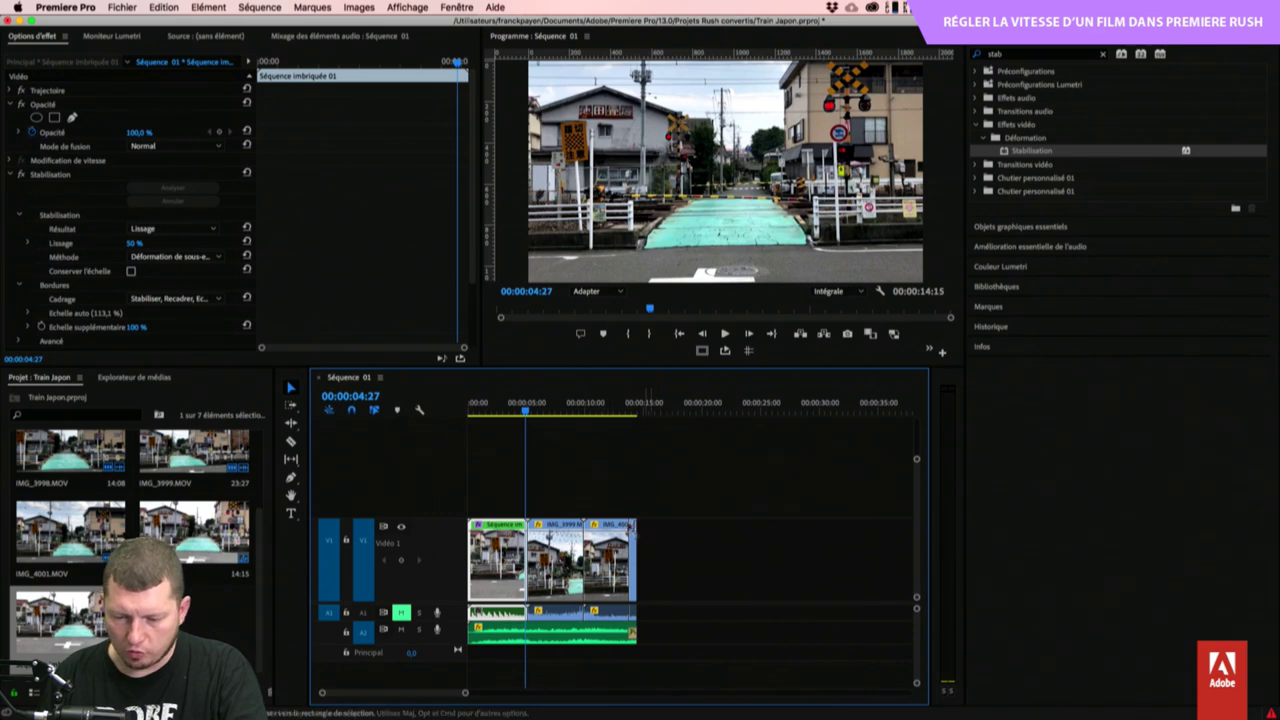
Nest the IMG_3999.MOV clip and the IMG_4001.MOV clip after it as two separate sequences with their default names.
{"action": "left_click", "coordinate": [555, 540]}
{"action": "right_click", "coordinate": [555, 540]}
{"action": "left_click", "coordinate": [607, 398]}
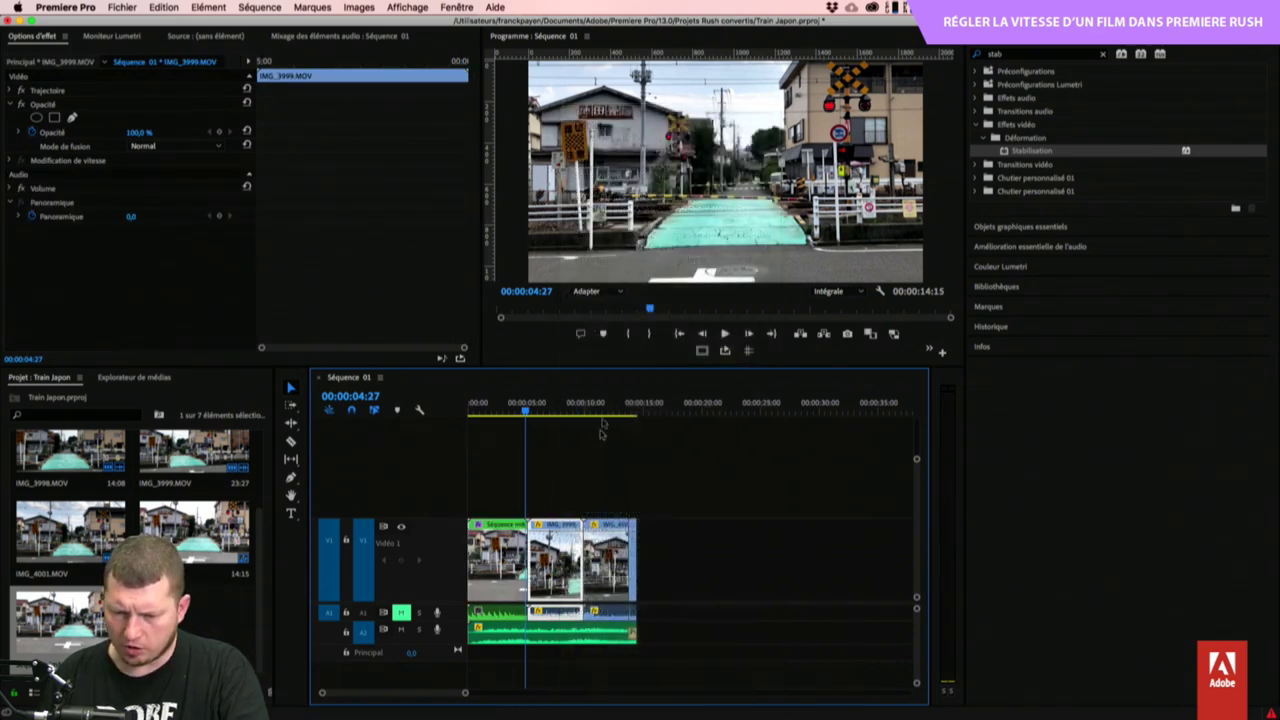
{"action": "left_click", "coordinate": [669, 392]}
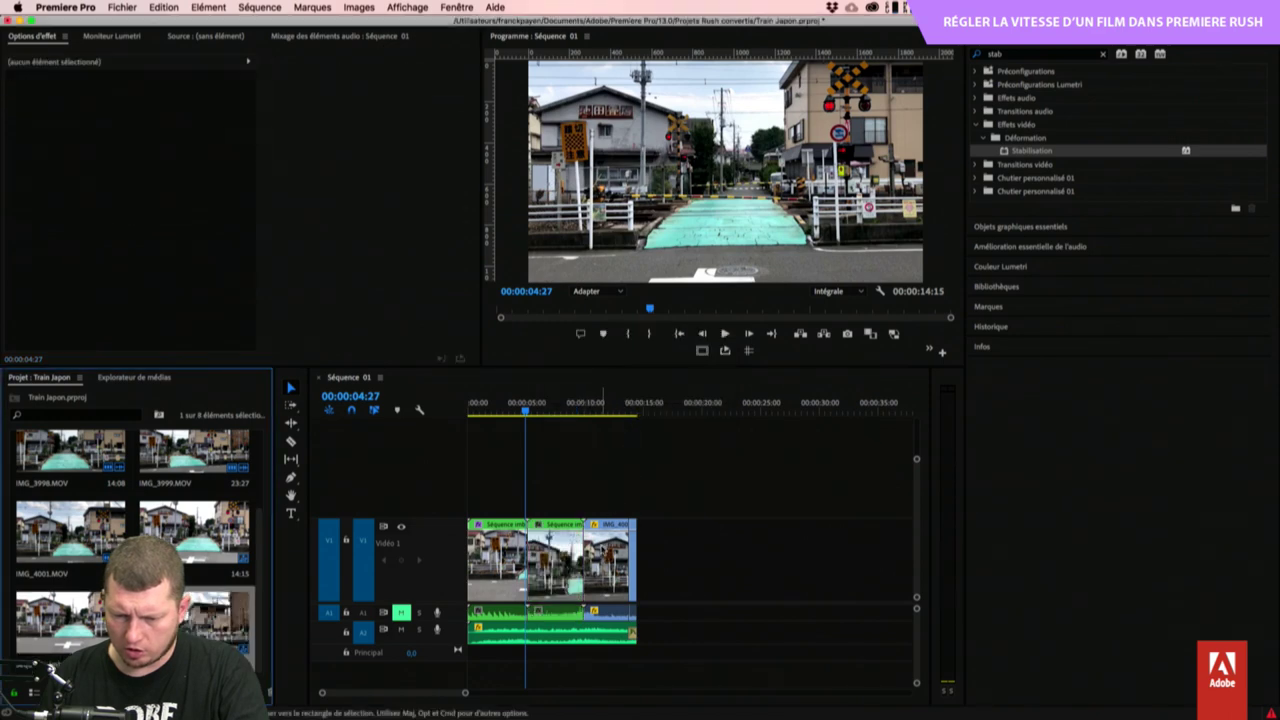
{"action": "right_click", "coordinate": [604, 547]}
{"action": "left_click", "coordinate": [644, 372]}
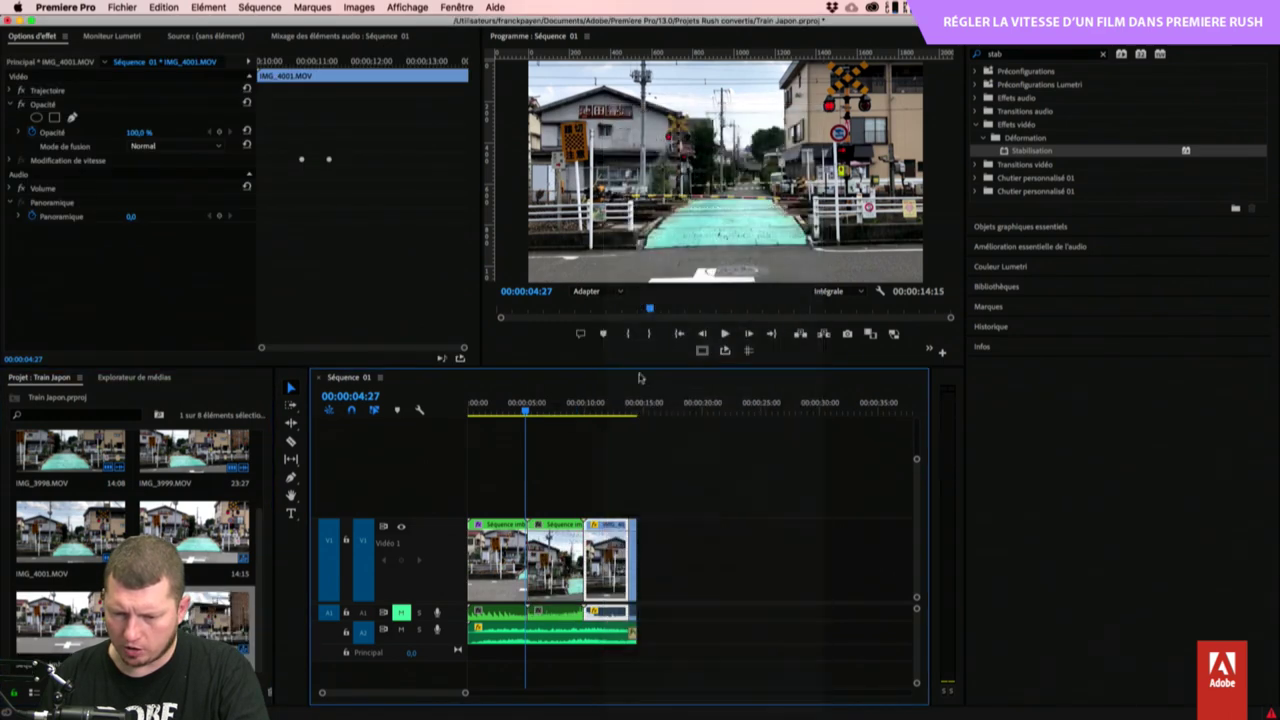
{"action": "left_click", "coordinate": [668, 386]}
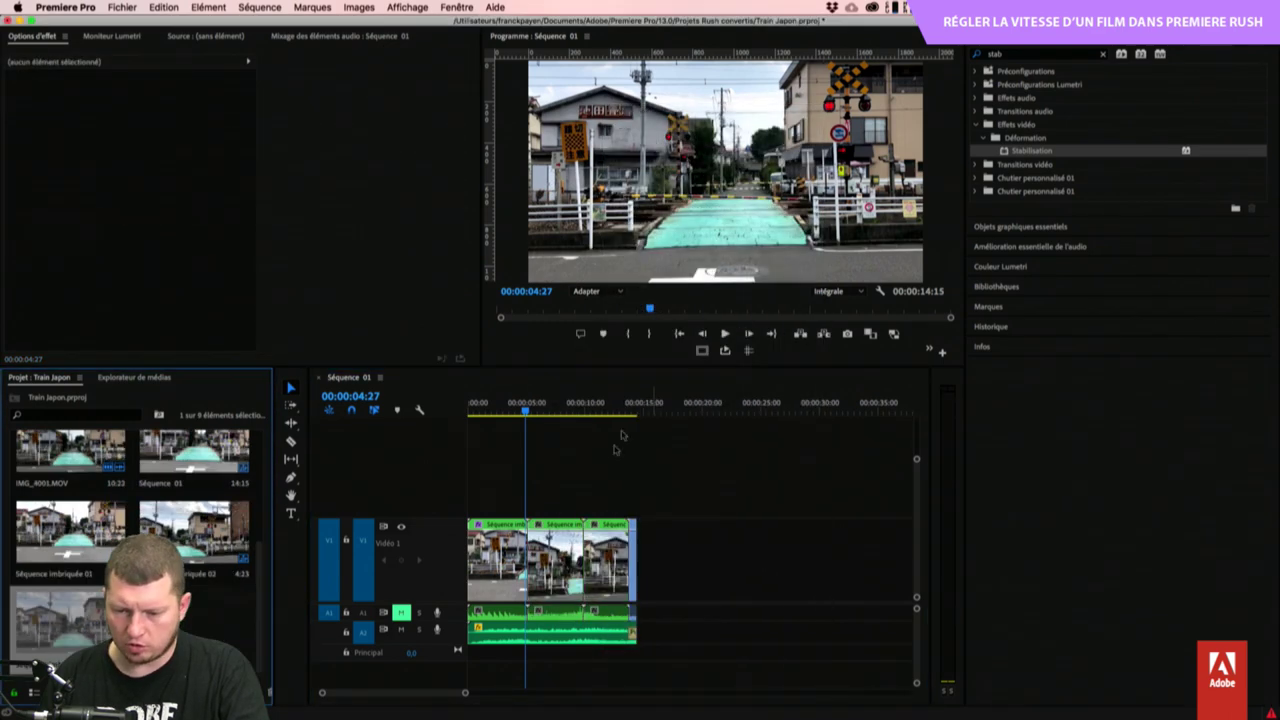
Copy the Stabilisation effect from the first nested clip to the second and third nested clips.
{"action": "left_click_drag", "start_coordinate": [548, 556], "coordinate": [553, 560]}
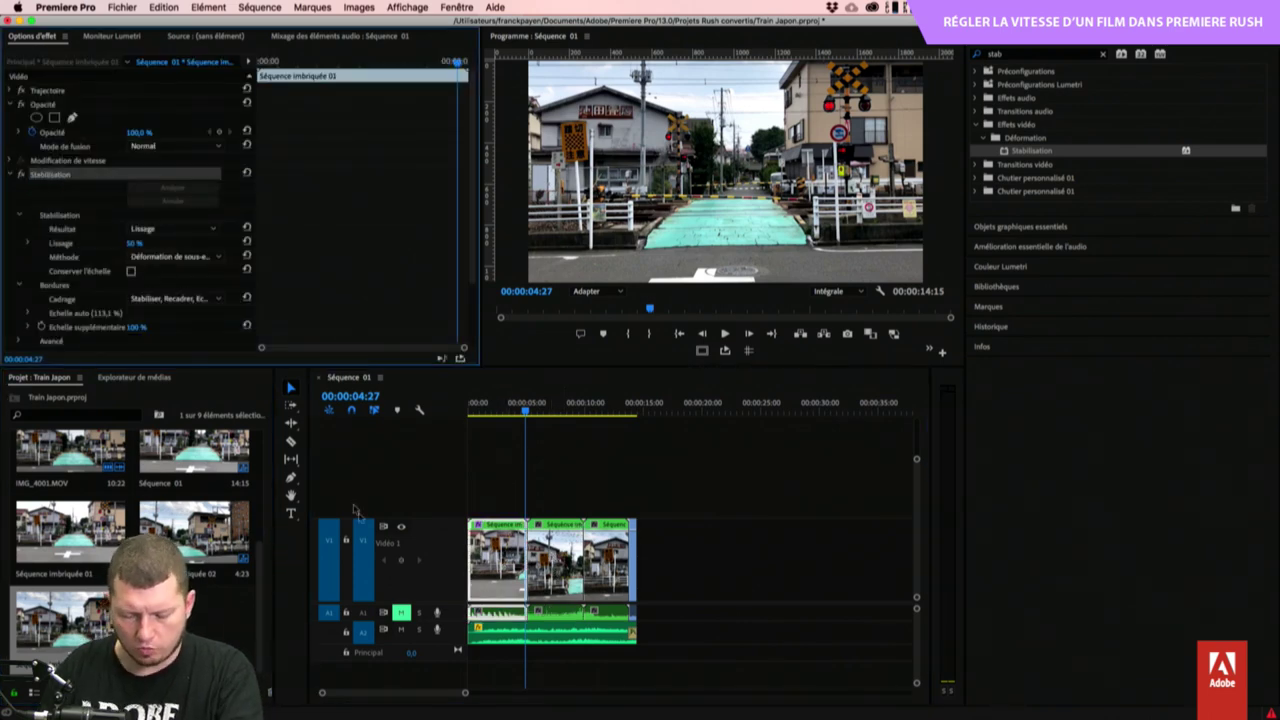
{"action": "left_click", "coordinate": [563, 552]}
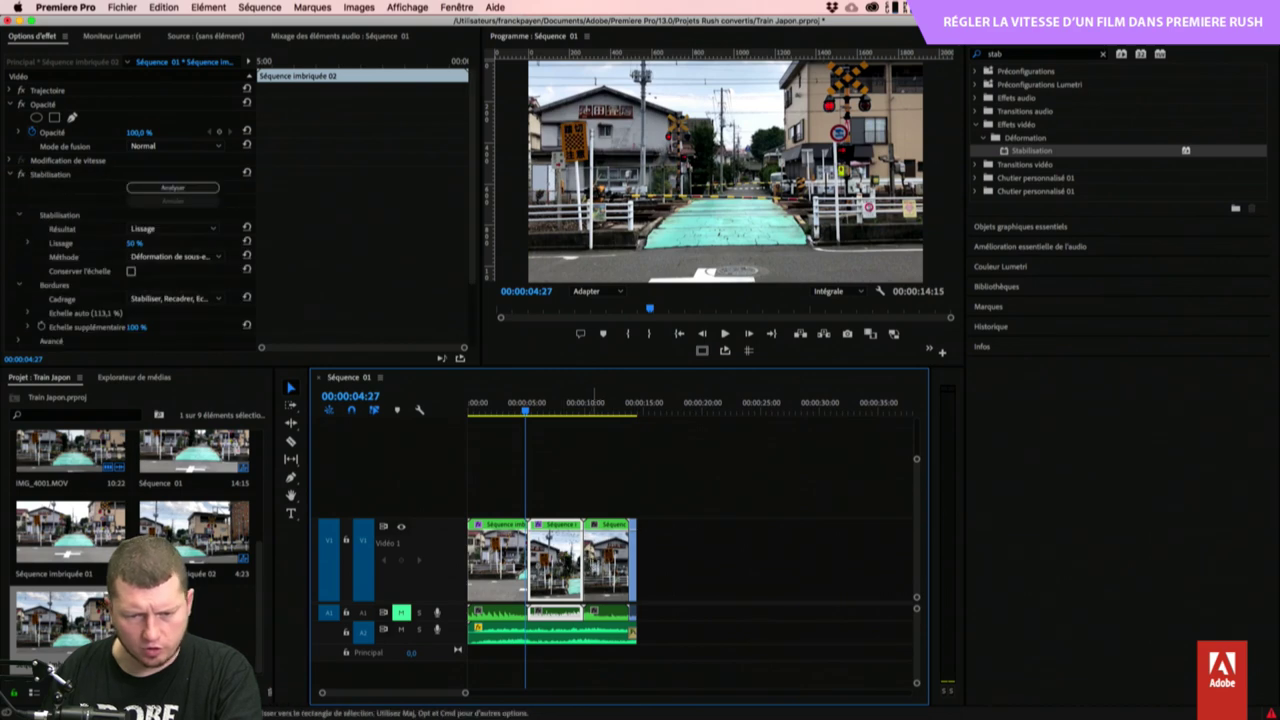
{"action": "left_click", "coordinate": [604, 562]}
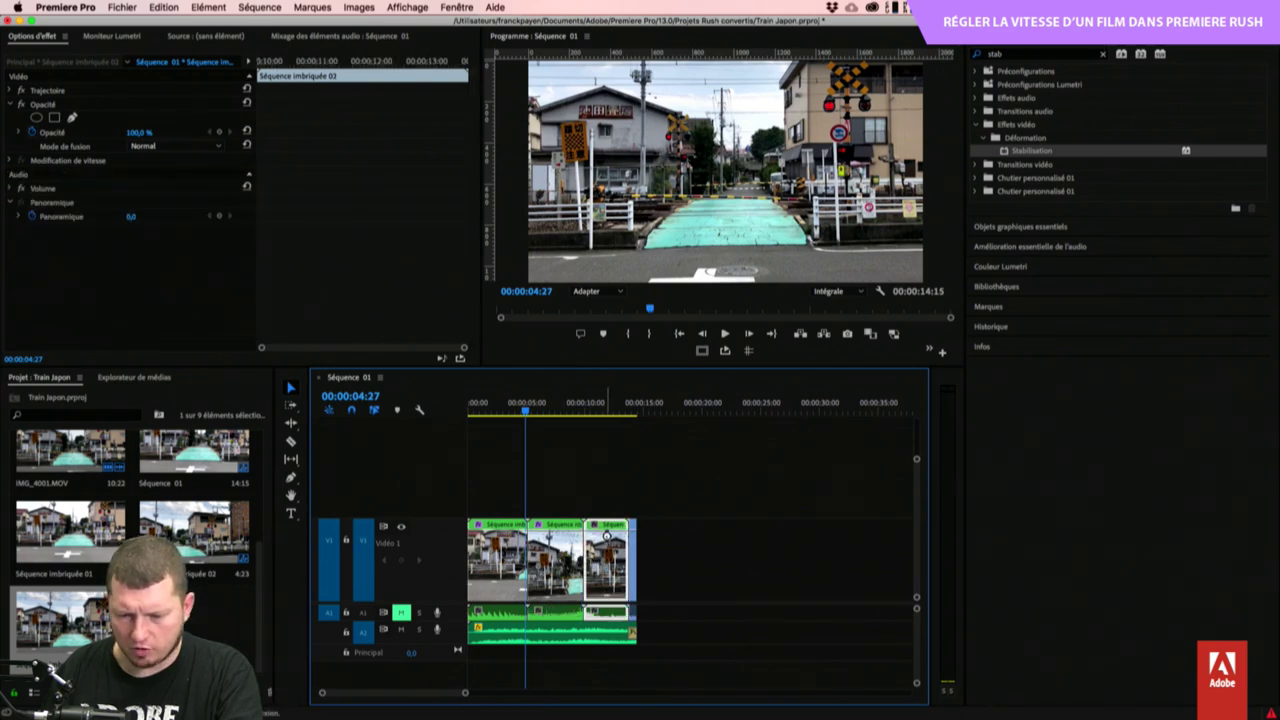
{"action": "left_click", "coordinate": [557, 568]}
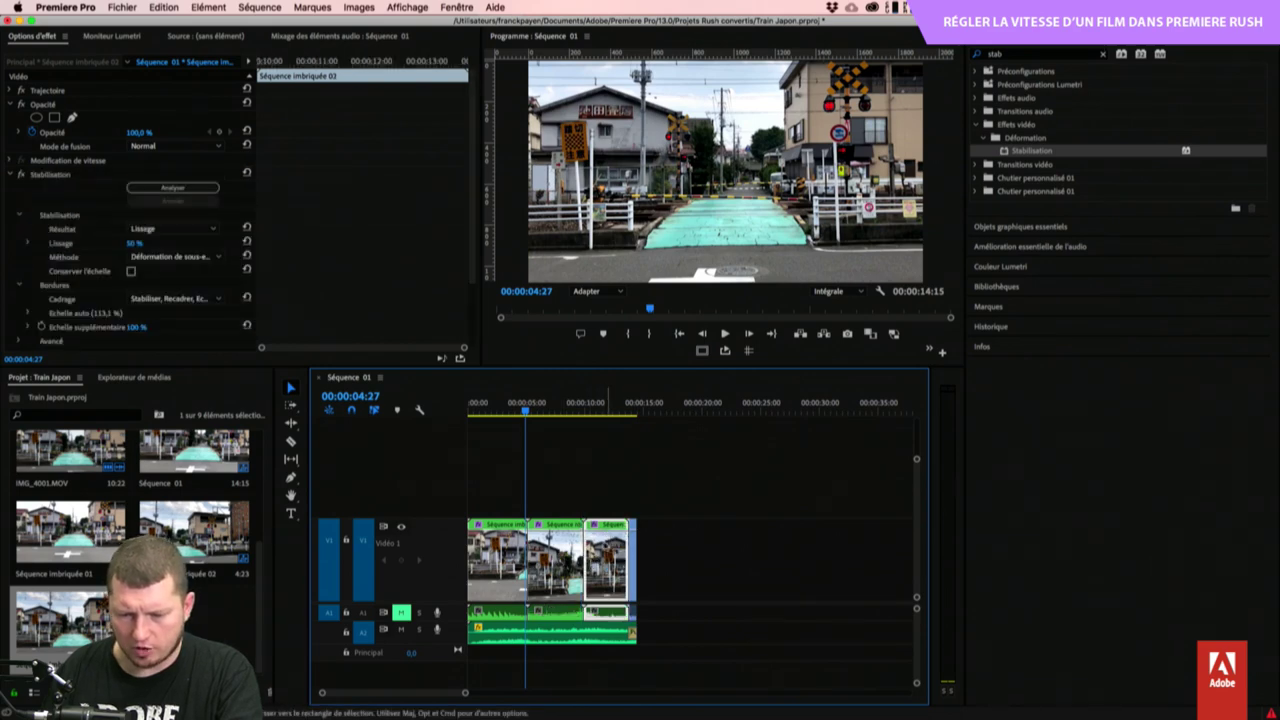
Run the stabilisation analysis on the second and third nested clips.
{"action": "left_click", "coordinate": [548, 408]}
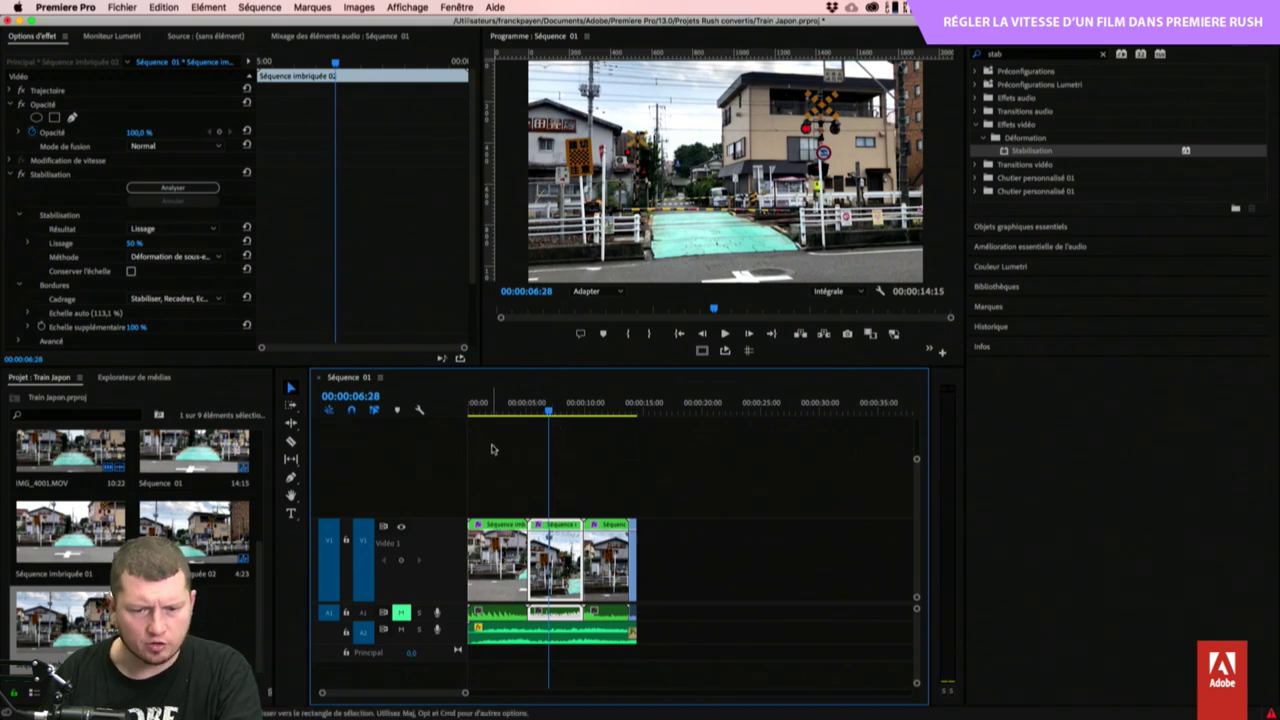
{"action": "left_click", "coordinate": [172, 187]}
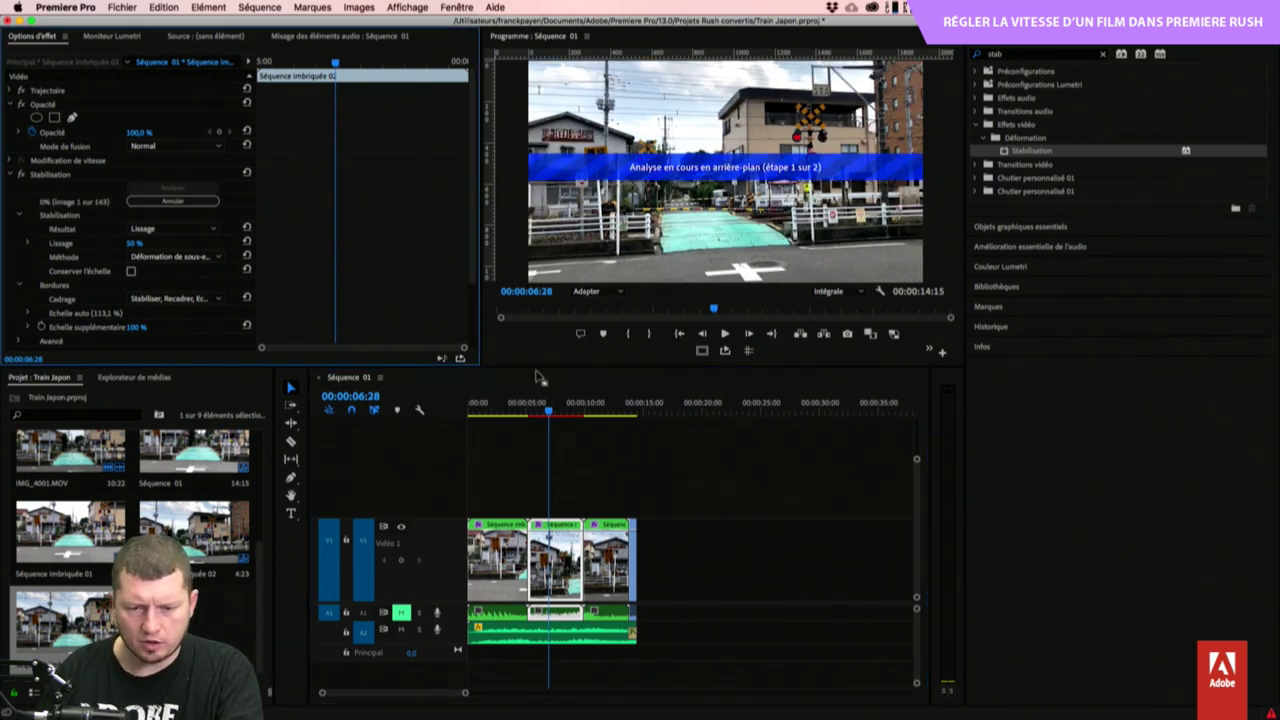
{"action": "left_click", "coordinate": [608, 560]}
{"action": "left_click", "coordinate": [172, 187]}
Play Séquence 01 and check the stabilisation of each of the three nested clips.
{"action": "left_click", "coordinate": [503, 428]}
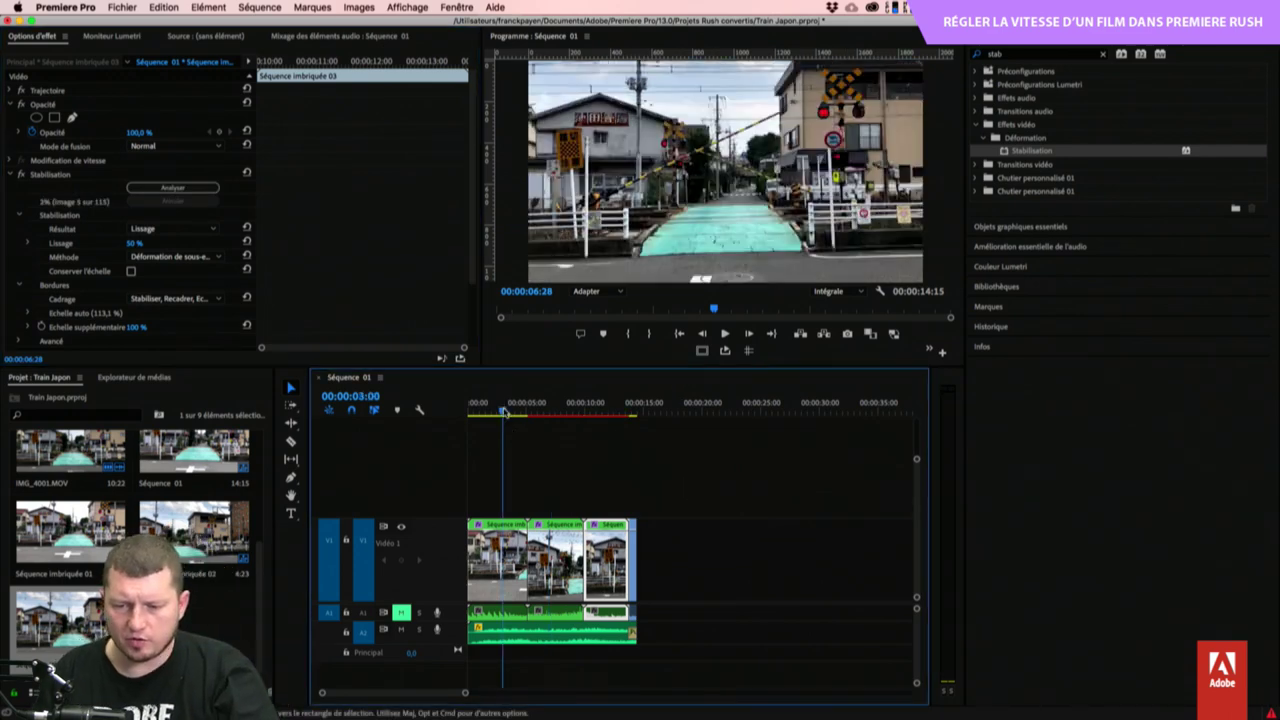
{"action": "key", "text": "space"}
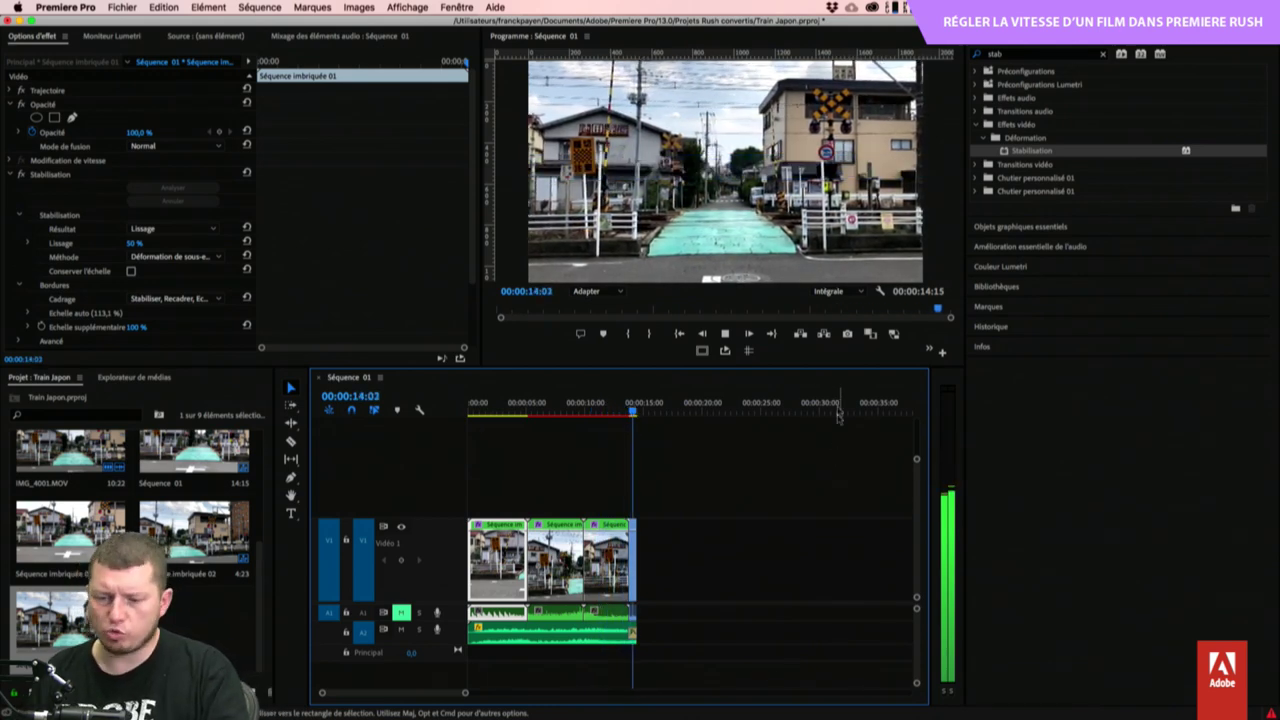
{"action": "key", "text": "space"}
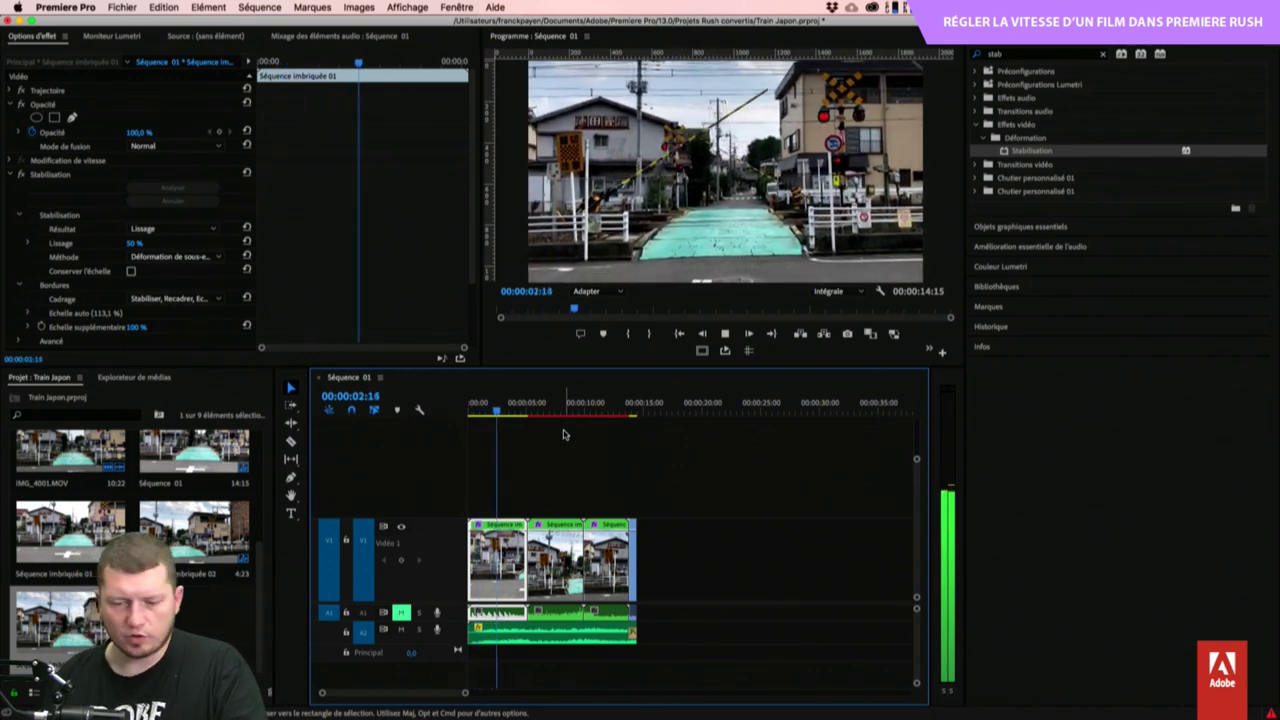
{"action": "left_click", "coordinate": [544, 413]}
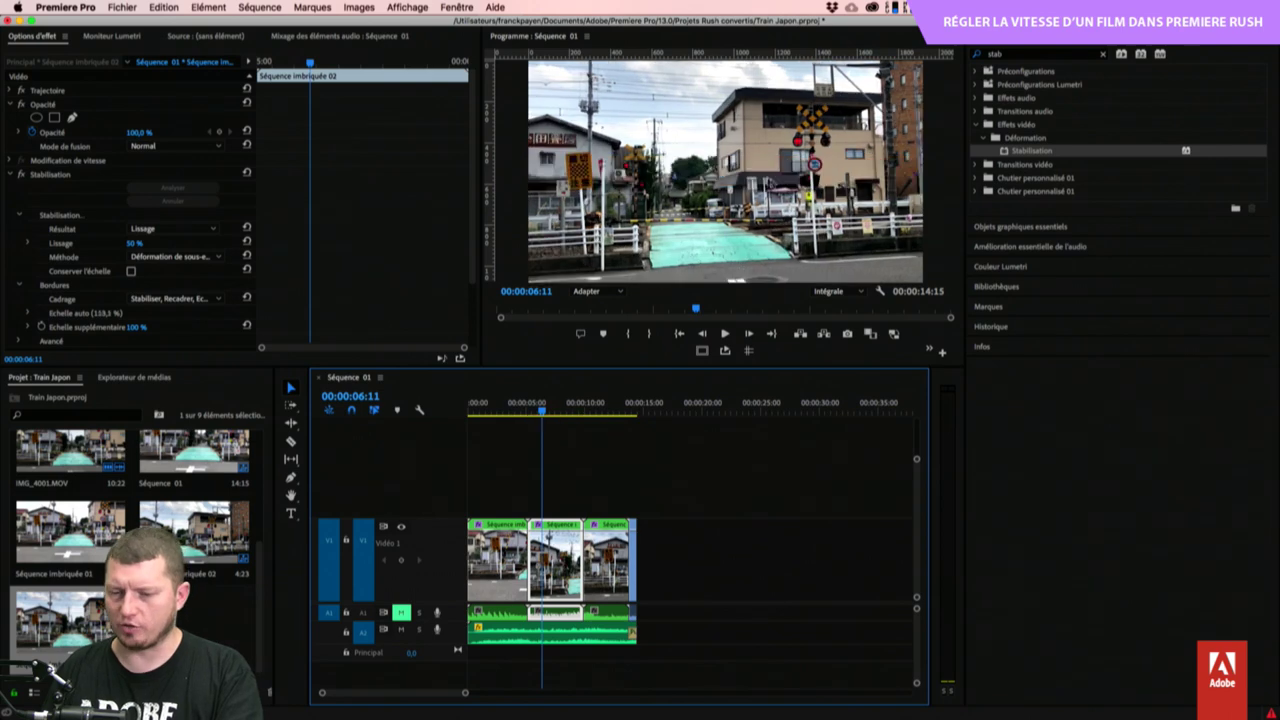
{"action": "left_click", "coordinate": [600, 407]}
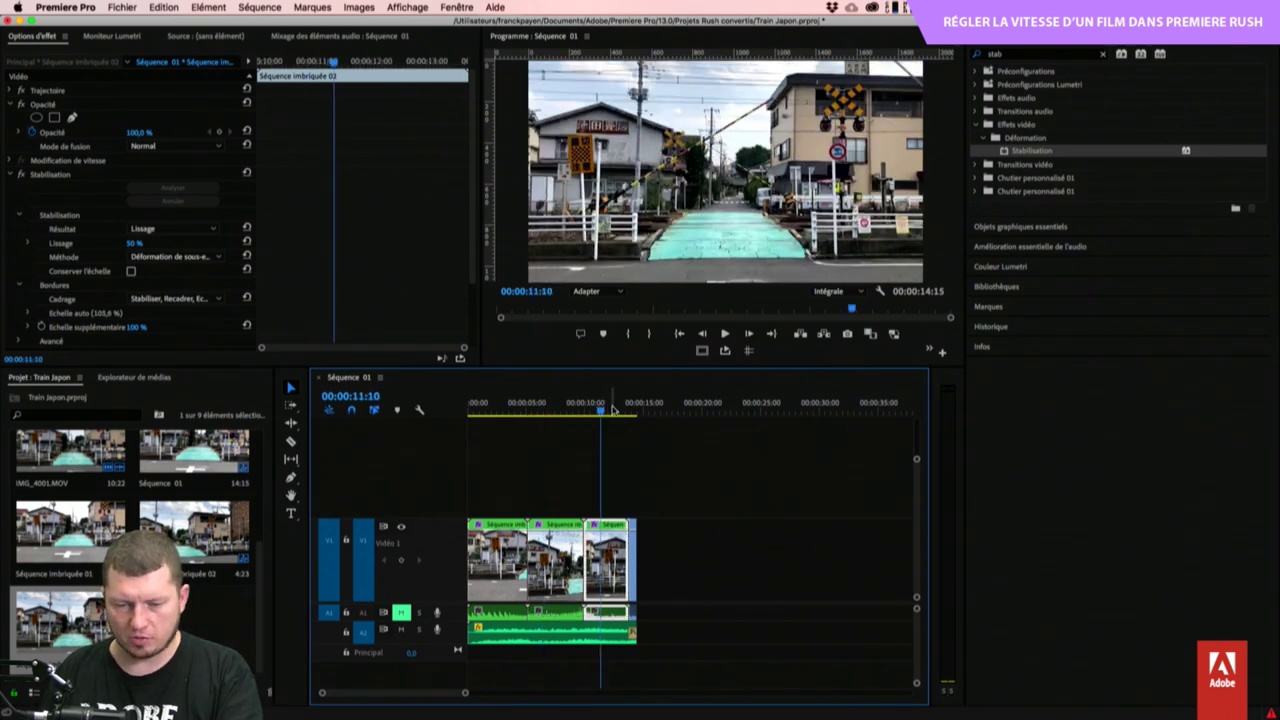
{"action": "left_click", "coordinate": [474, 405]}
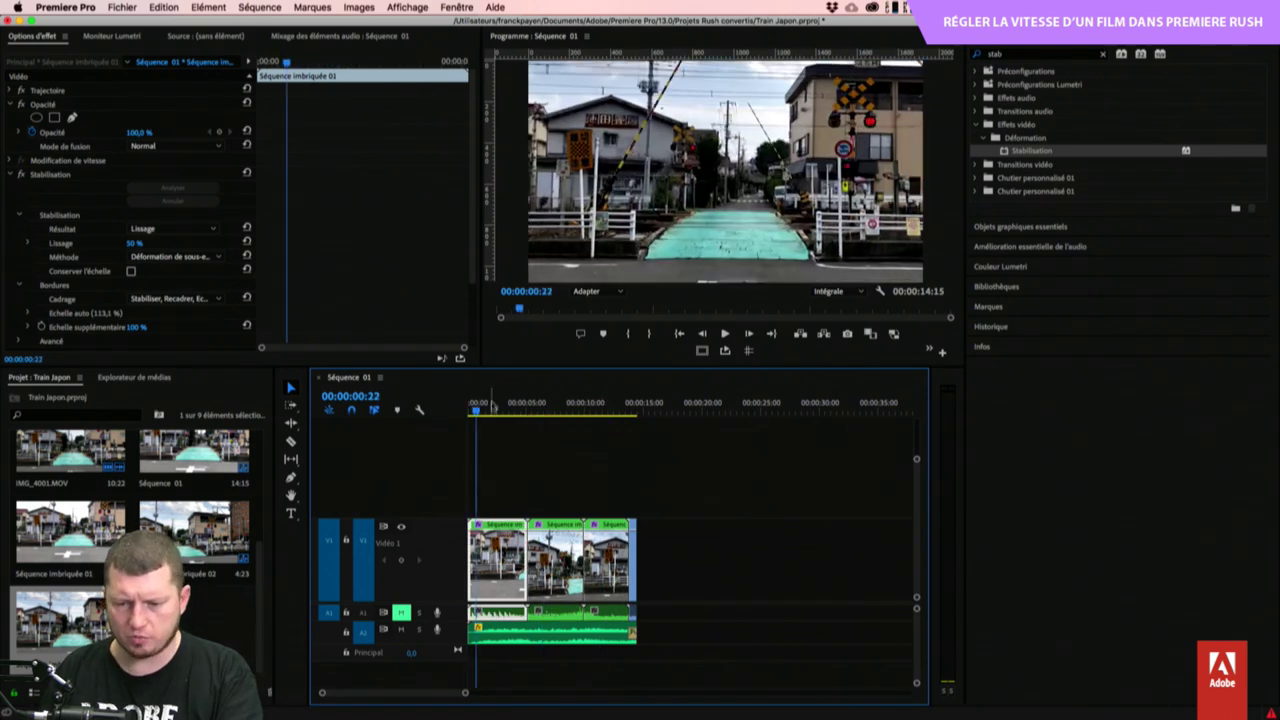
{"action": "key", "text": "space"}
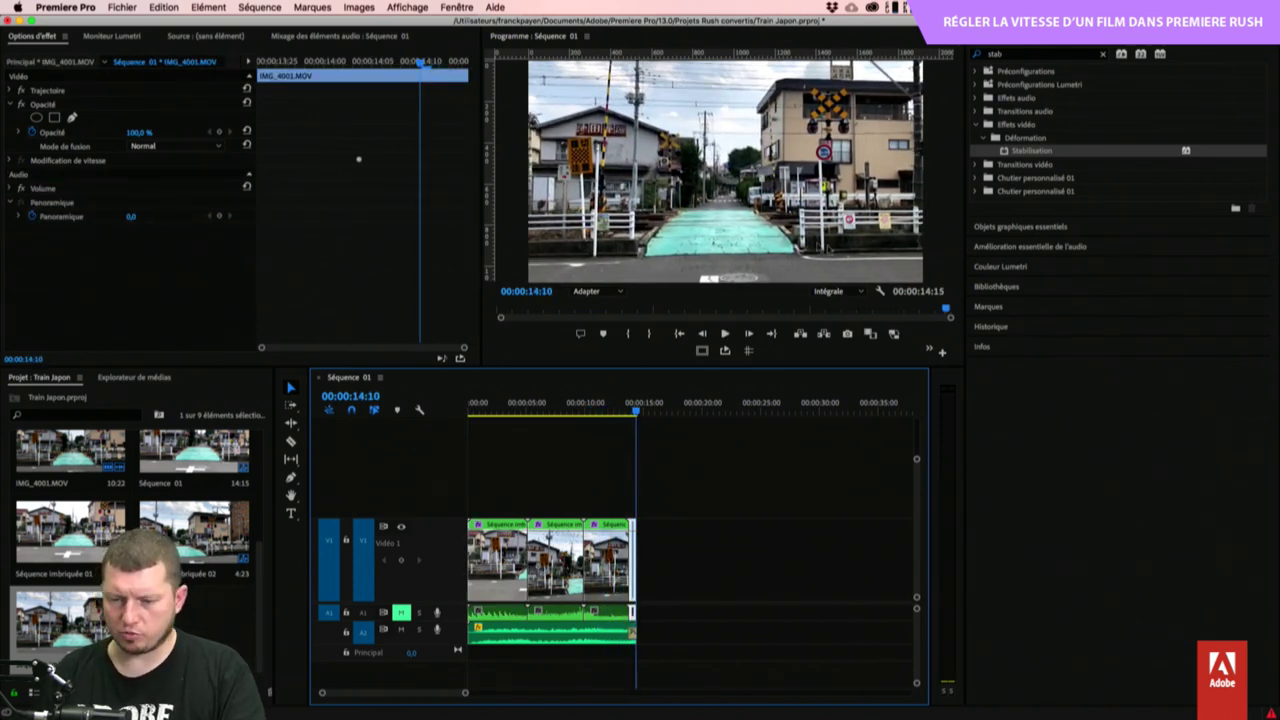
Review the stabilised sequence in an enlarged, full-screen Program monitor, and restore the normal workspace layout.
{"action": "left_click", "coordinate": [781, 272]}
{"action": "key", "text": "grave"}
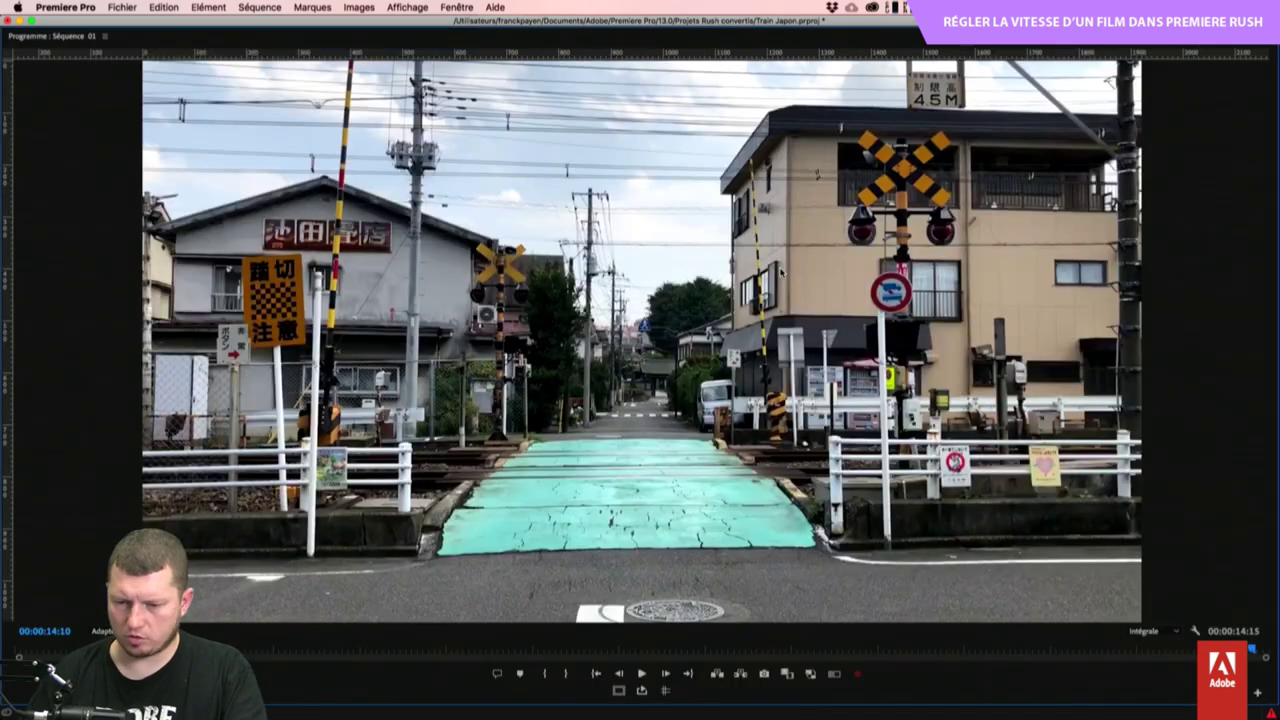
{"action": "key", "text": "ctrl+grave"}
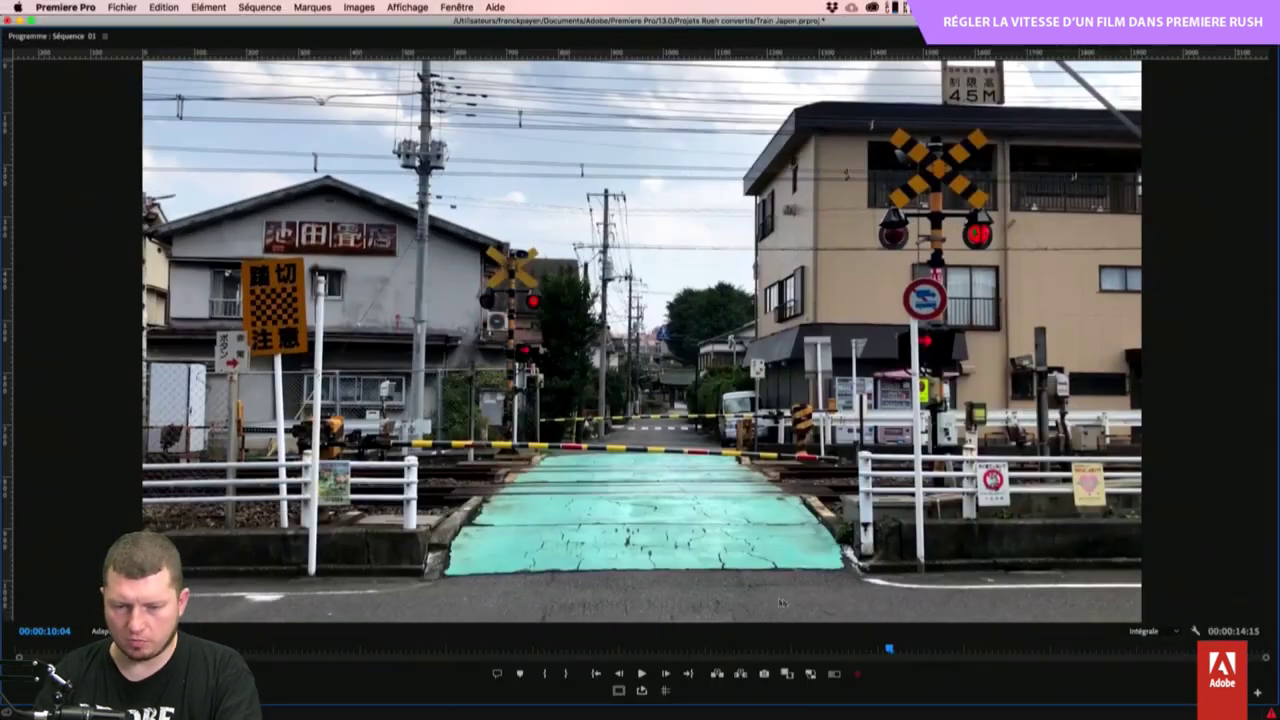
{"action": "key", "text": "grave"}
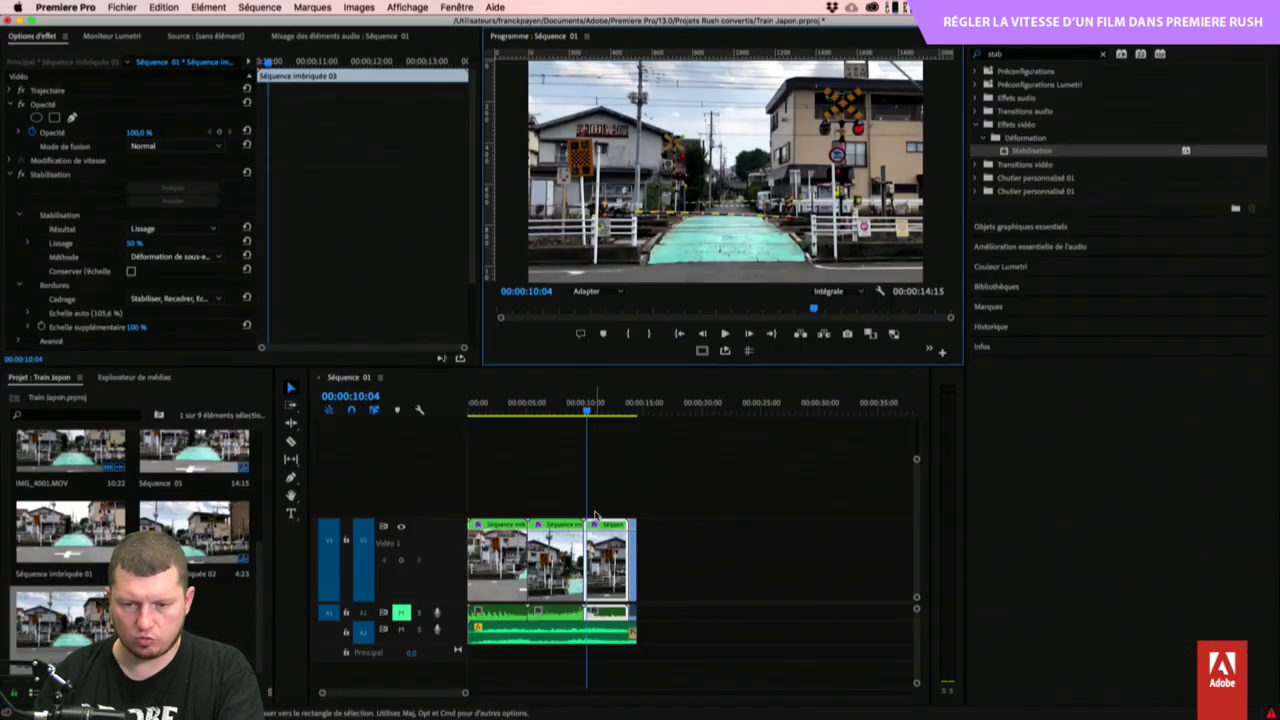
Switch to Lightroom and search all photos for the location Hachiōji.
{"action": "key", "text": "super+Tab"}
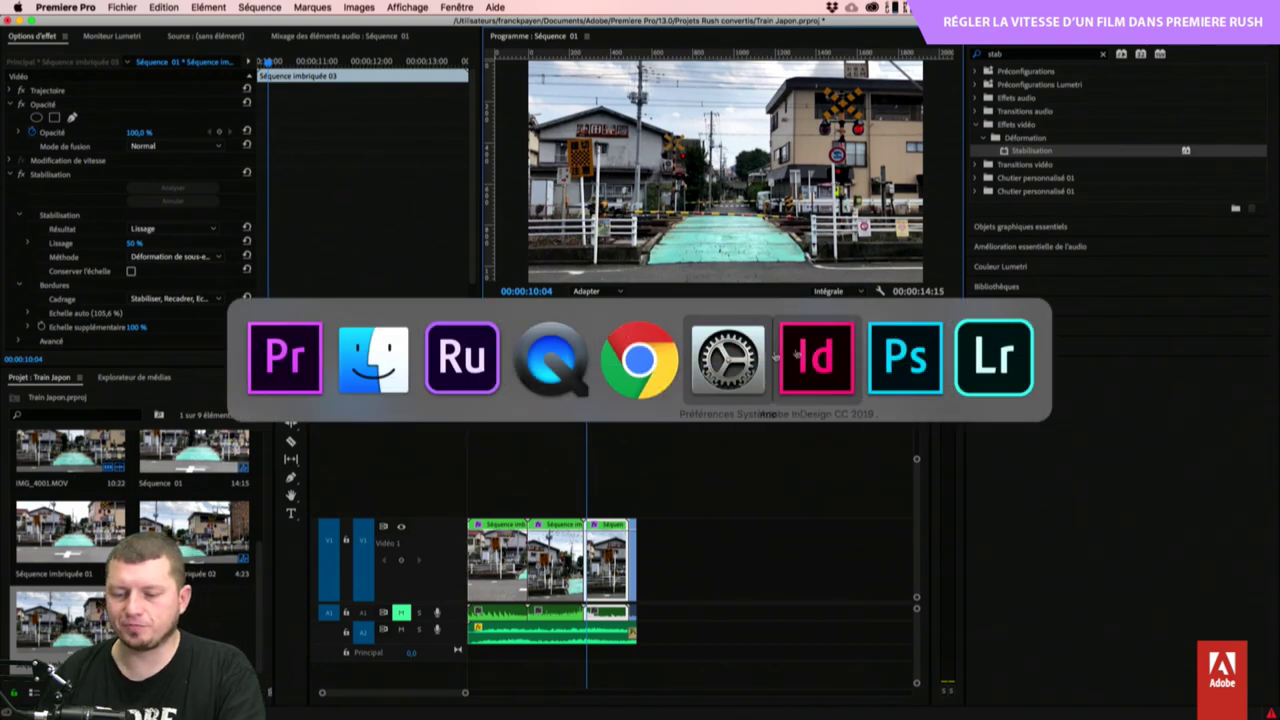
{"action": "left_click", "coordinate": [966, 352]}
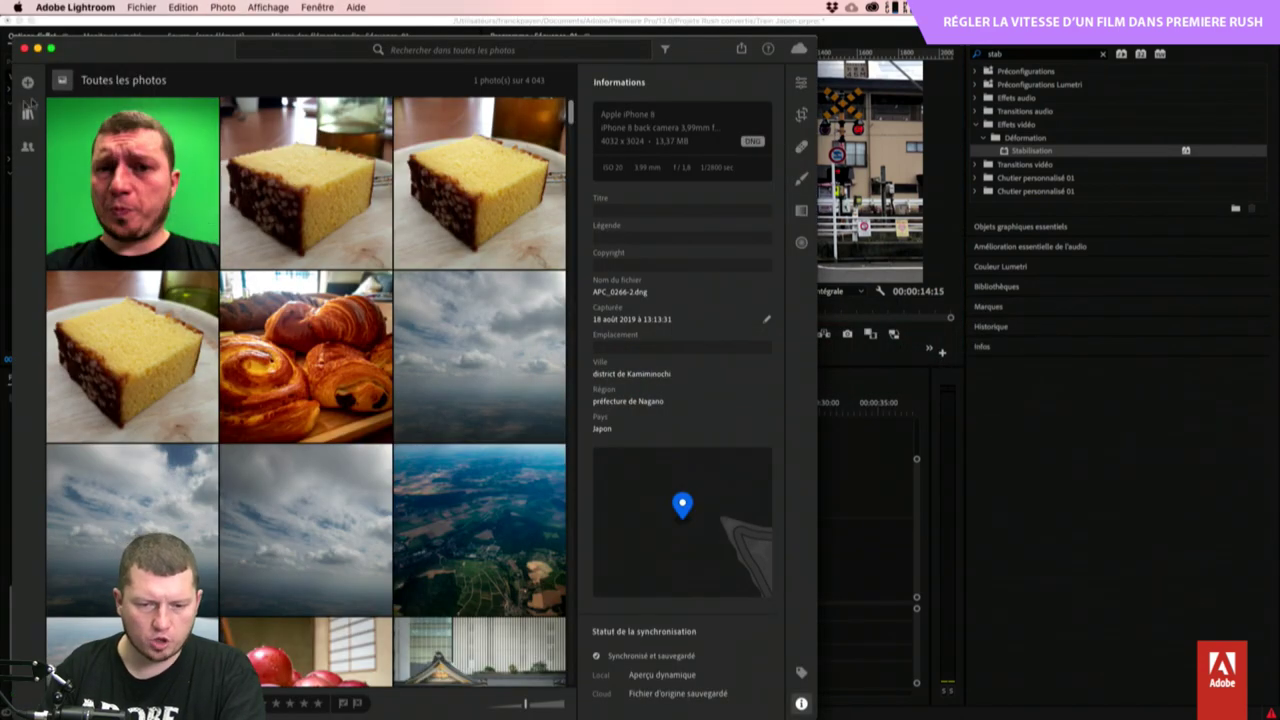
{"action": "left_click", "coordinate": [450, 50]}
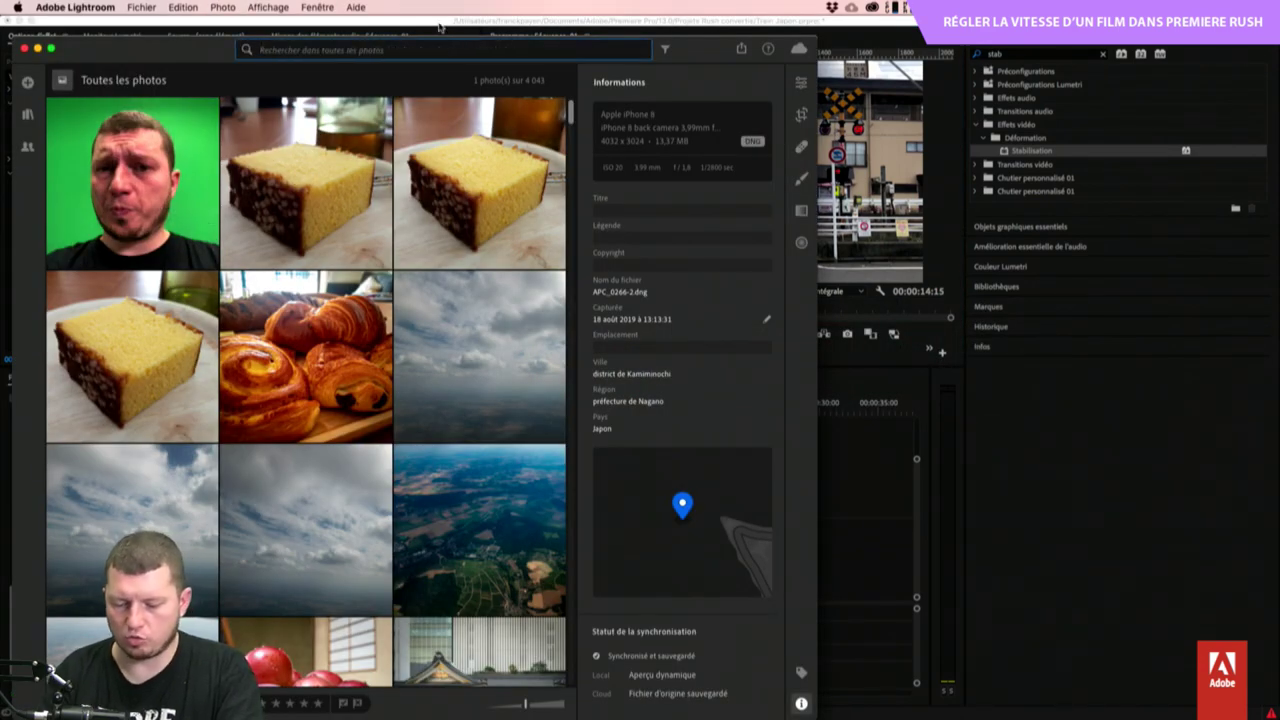
{"action": "type", "text": "hachi"}
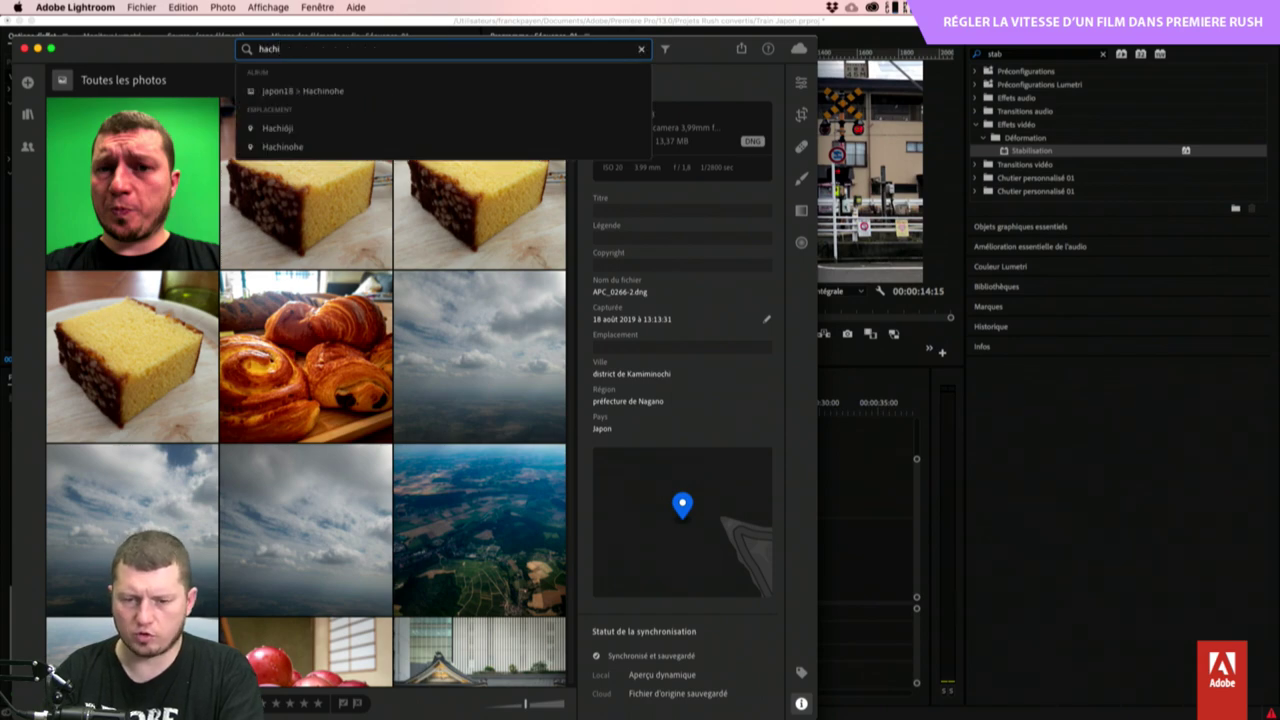
{"action": "key", "text": "Down"}
{"action": "key", "text": "Down"}
{"action": "key", "text": "Return"}
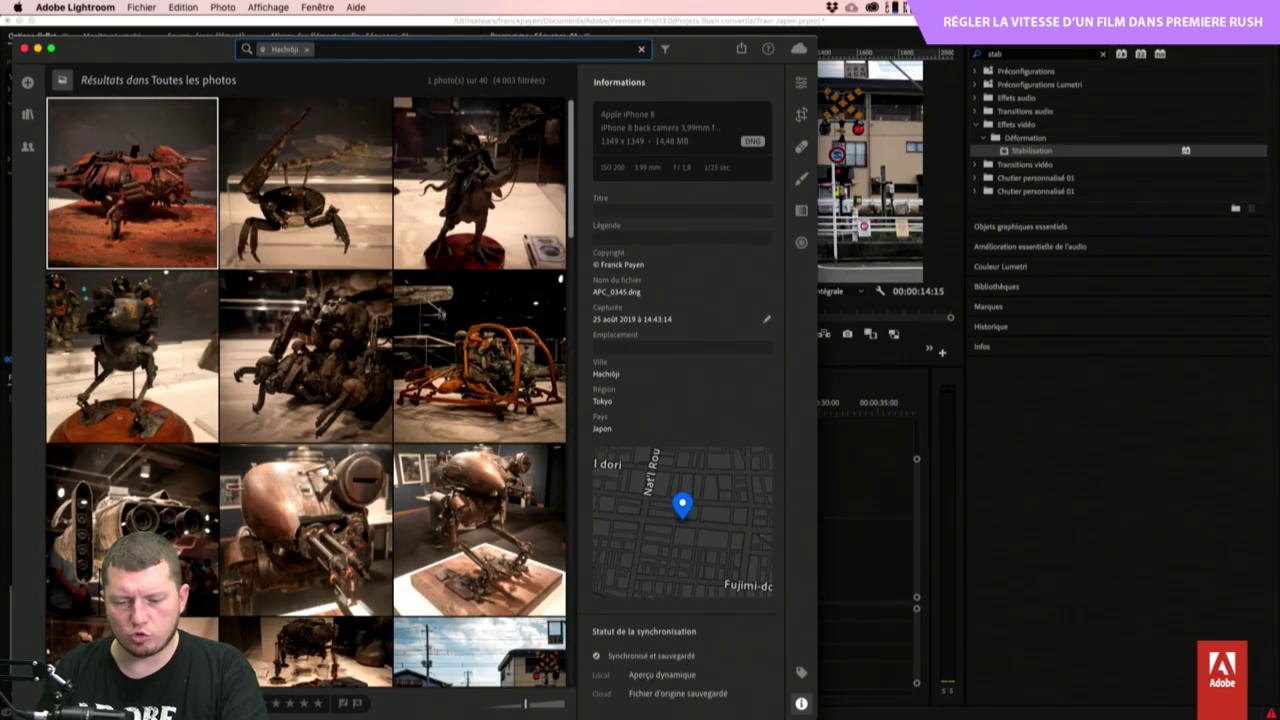
Open the photo of the cyclist at the level crossing in the enlarged single-photo view.
{"action": "scroll", "coordinate": [460, 315], "scroll_direction": "down", "scroll_amount": 5}
{"action": "left_click", "coordinate": [485, 328]}
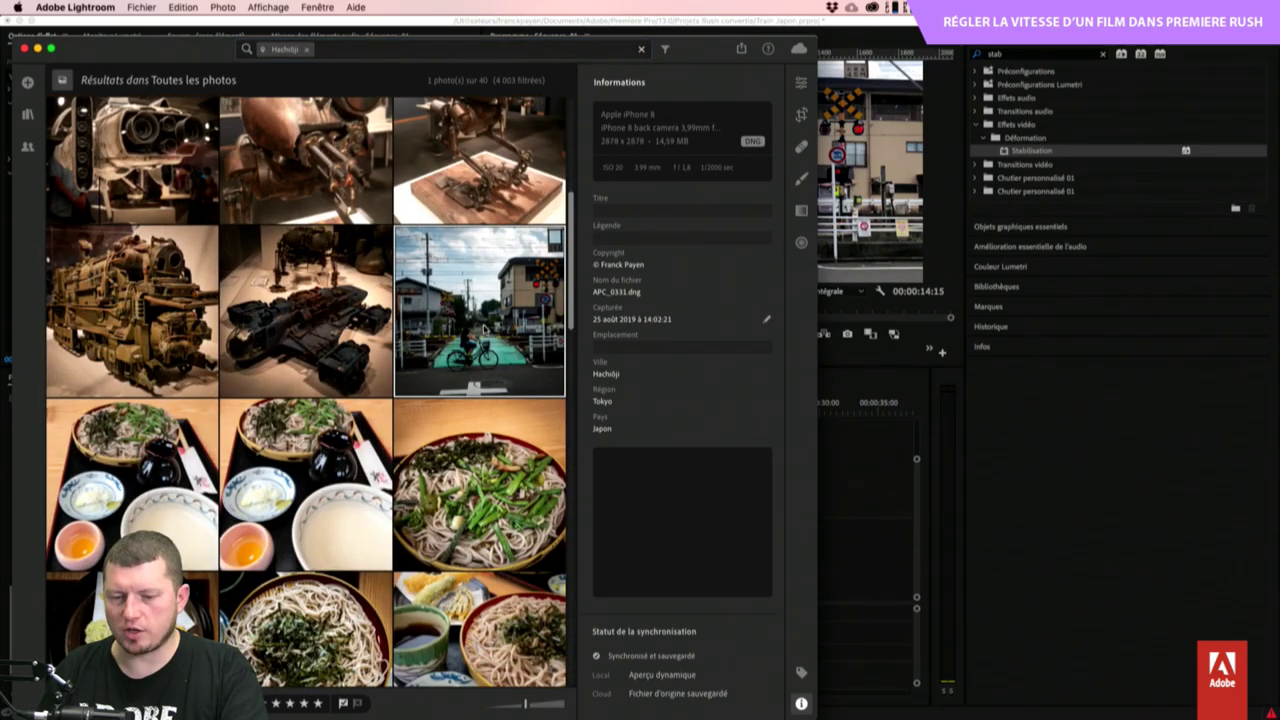
{"action": "double_click", "coordinate": [491, 339]}
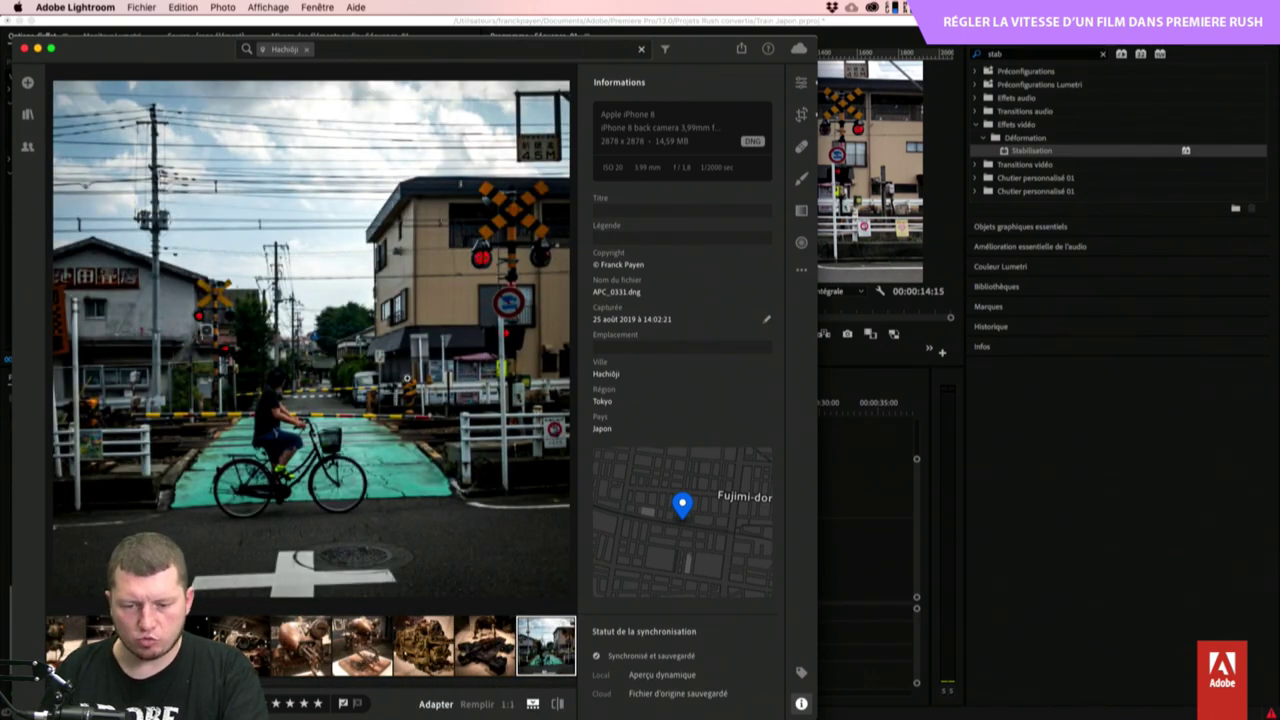
{"action": "key", "text": "g"}
{"action": "double_click", "coordinate": [443, 341]}
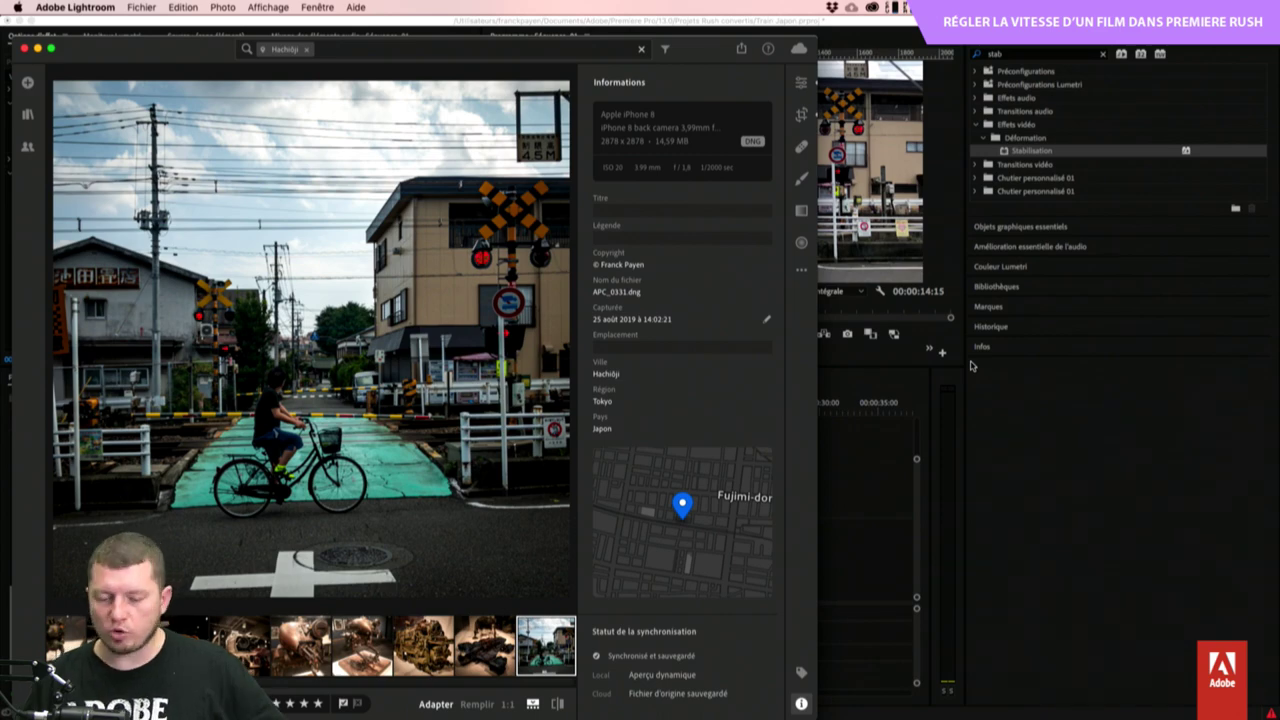
Switch to Chrome and open the home page of the AdobeFrance YouTube channel in a new tab.
{"action": "key", "text": "super+Tab"}
{"action": "key", "text": "super+Tab"}
{"action": "key", "text": "super+Tab"}
{"action": "key", "text": "super+Tab"}
{"action": "key", "text": "super+Tab"}
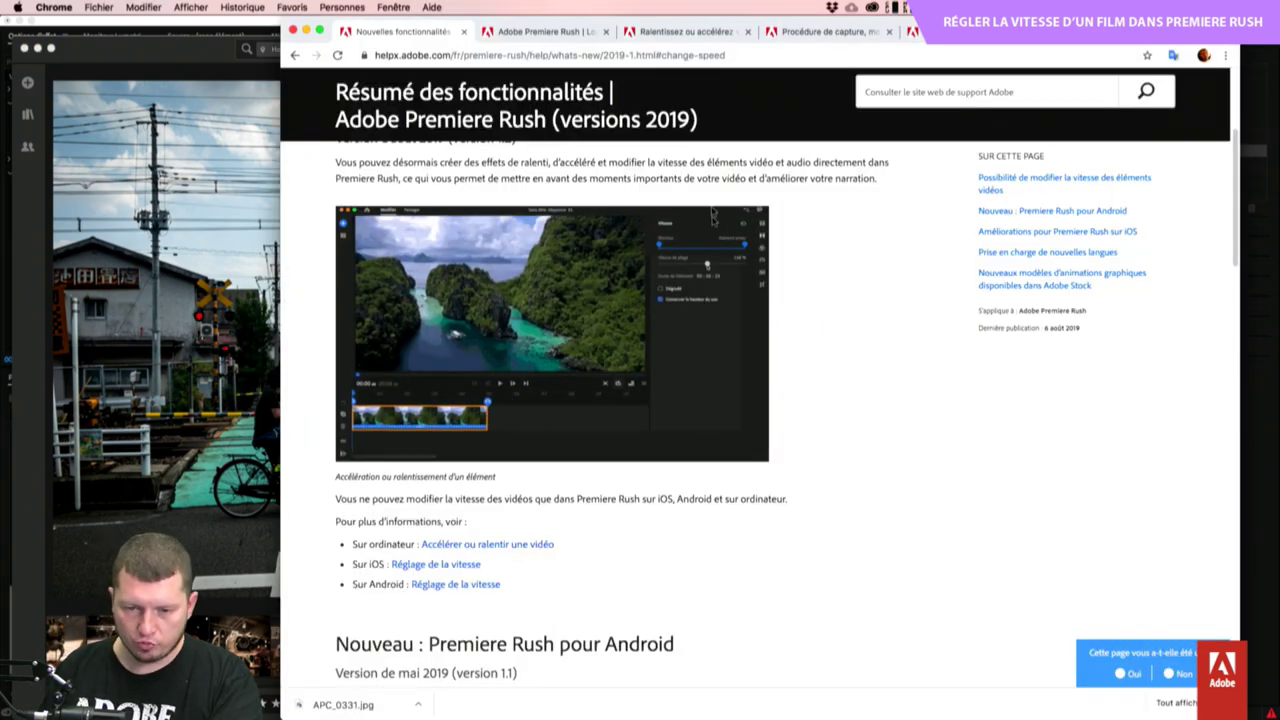
{"action": "key", "text": "super+t"}
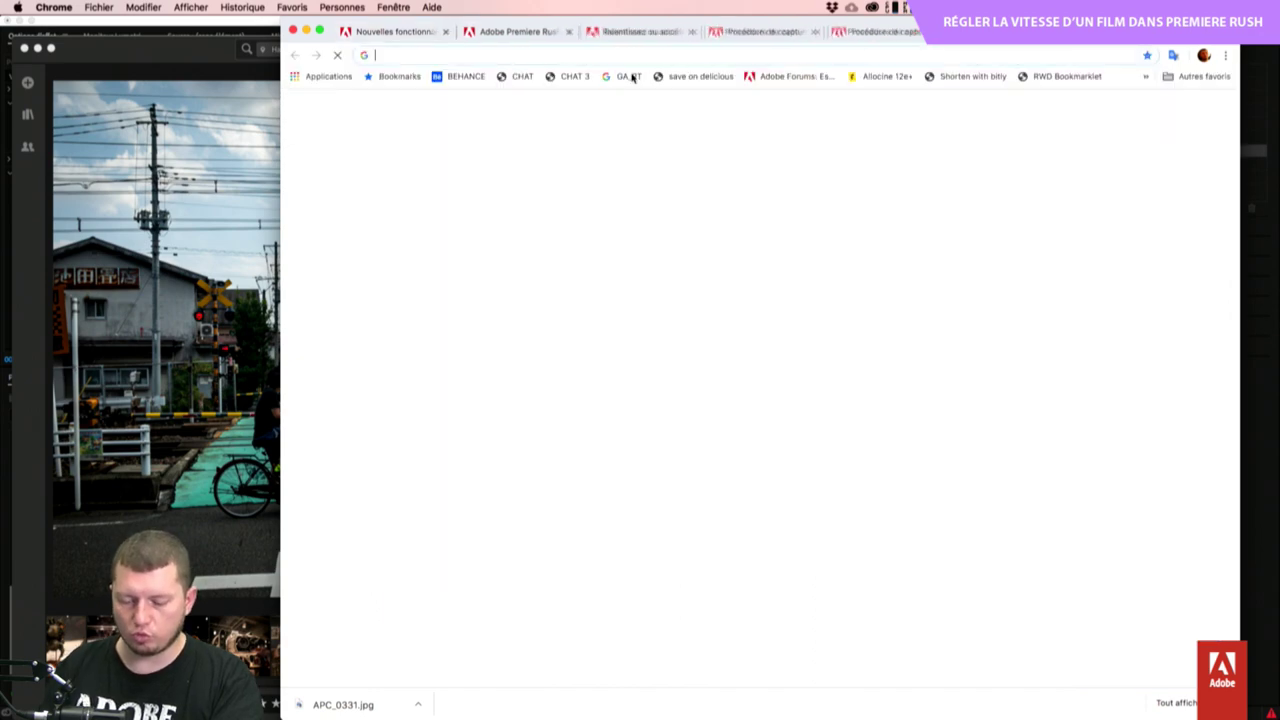
{"action": "type", "text": "yo"}
{"action": "key", "text": "Return"}
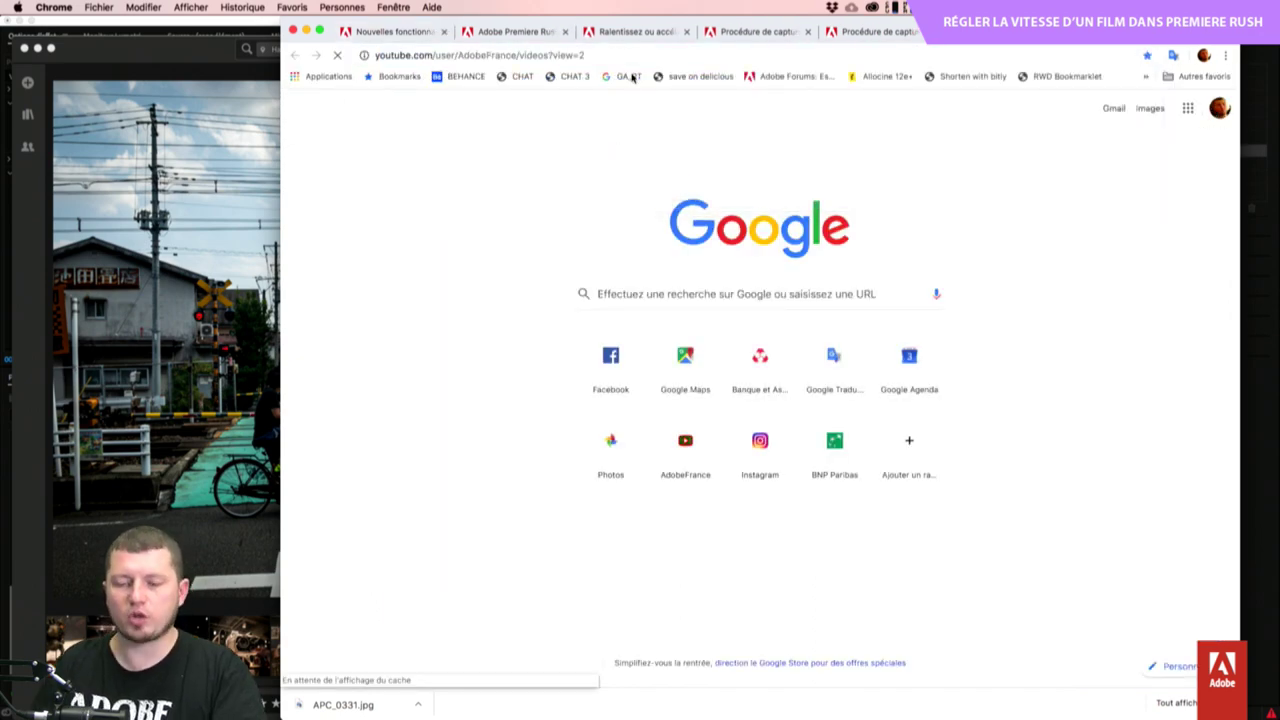
{"action": "left_click", "coordinate": [551, 318]}
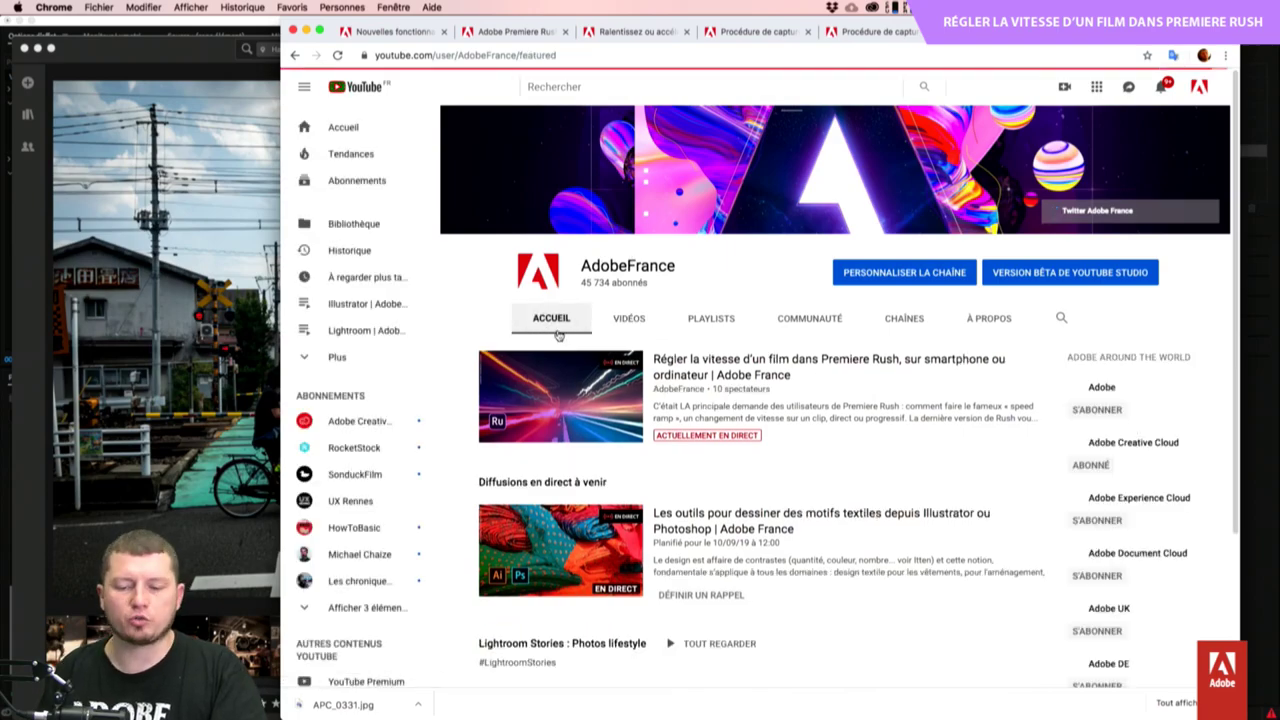
Look over the AdobeFrance channel's home page and search the channel's videos for "rush".
{"action": "scroll", "coordinate": [903, 538], "scroll_direction": "down", "scroll_amount": 5}
{"action": "scroll", "coordinate": [591, 511], "scroll_direction": "down", "scroll_amount": 2}
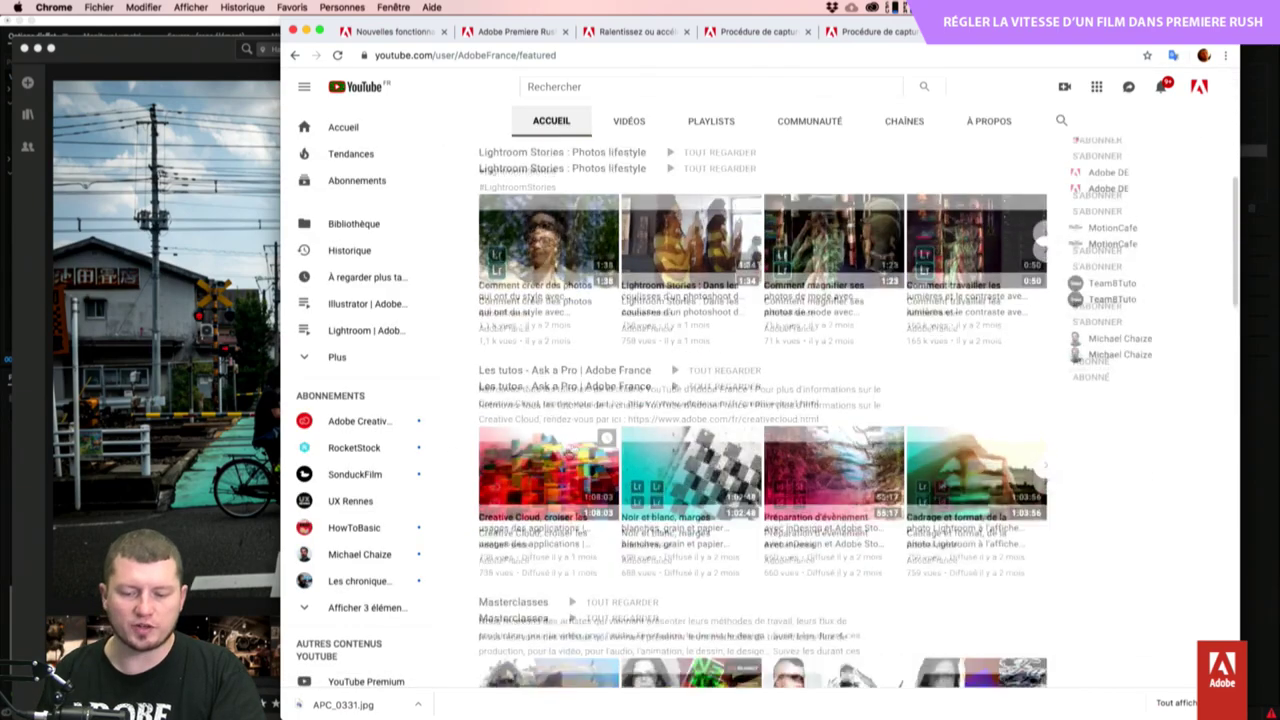
{"action": "scroll", "coordinate": [515, 328], "scroll_direction": "up", "scroll_amount": 7}
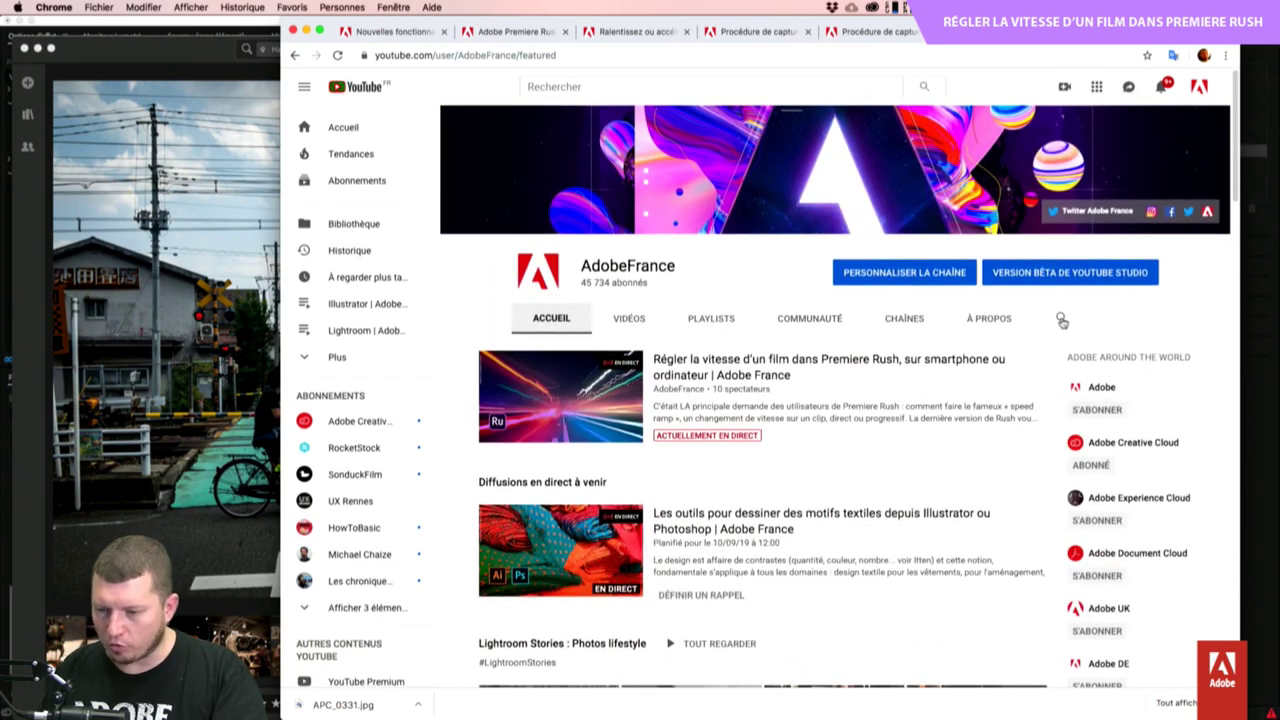
{"action": "left_click", "coordinate": [1061, 319]}
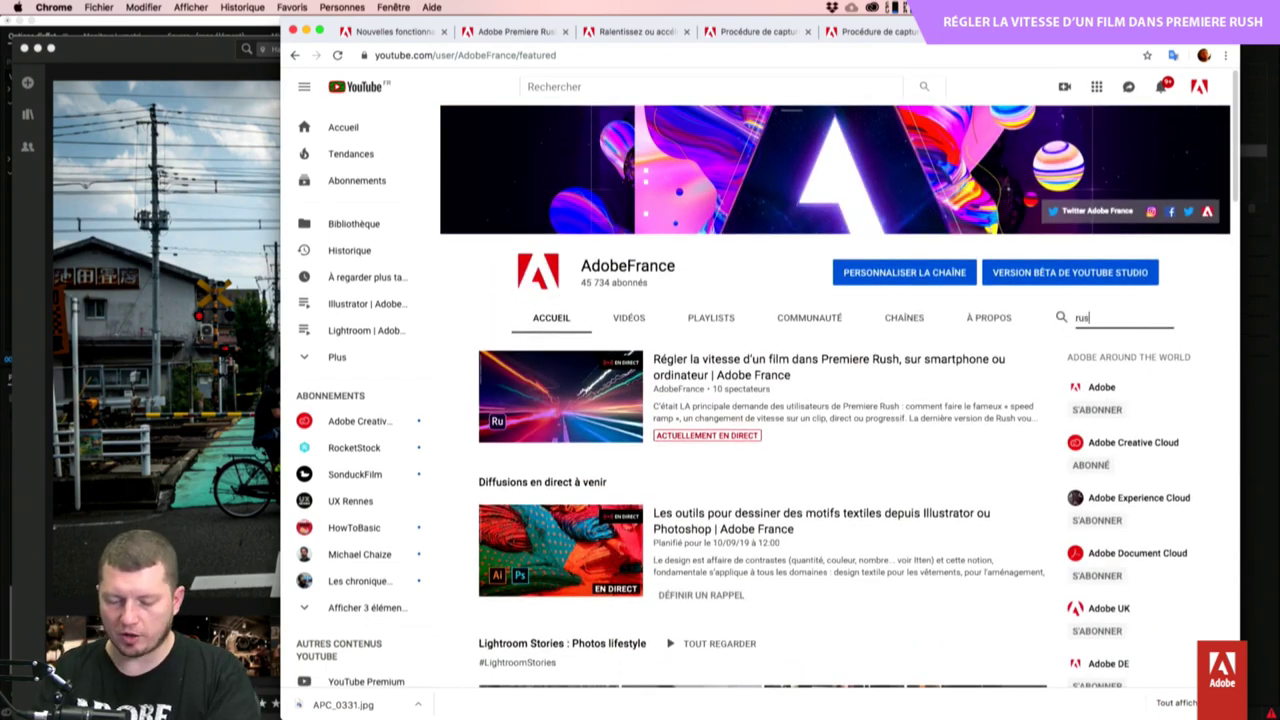
{"action": "key", "text": "Return"}
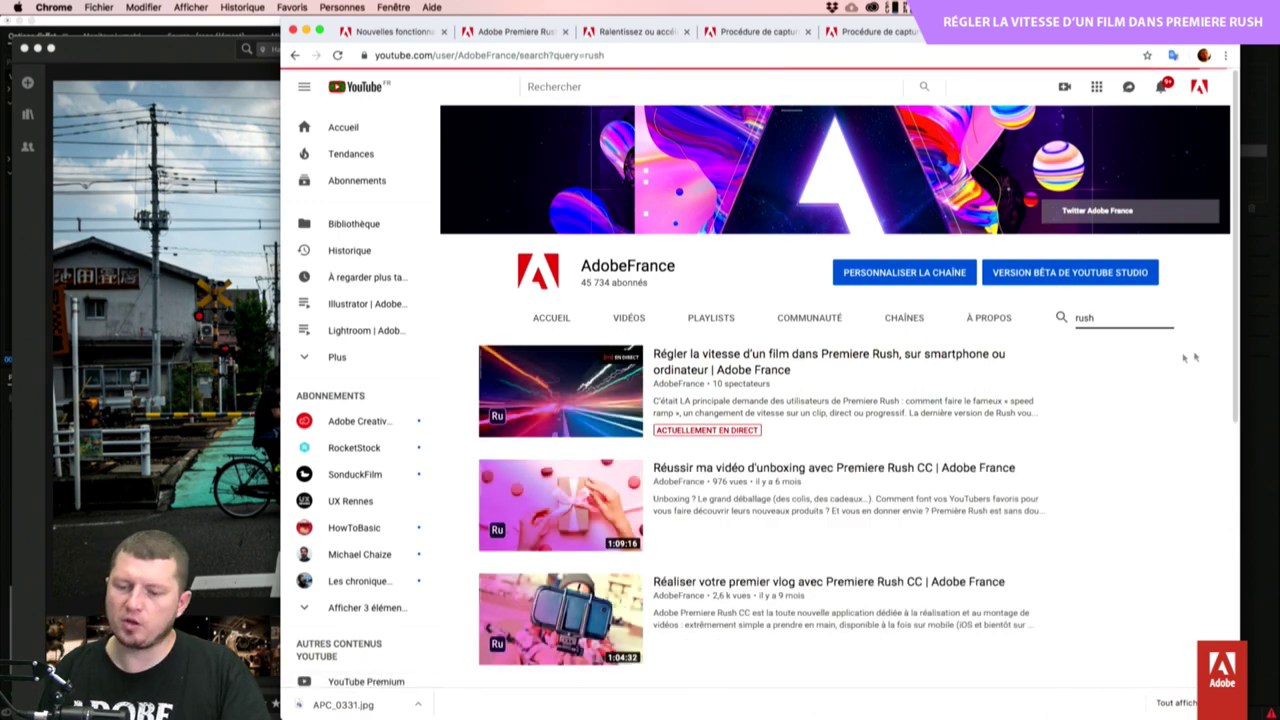
Examine the channel's search results for Premiere Rush and Premiere Pro videos and playlists.
{"action": "scroll", "coordinate": [894, 451], "scroll_direction": "down", "scroll_amount": 10}
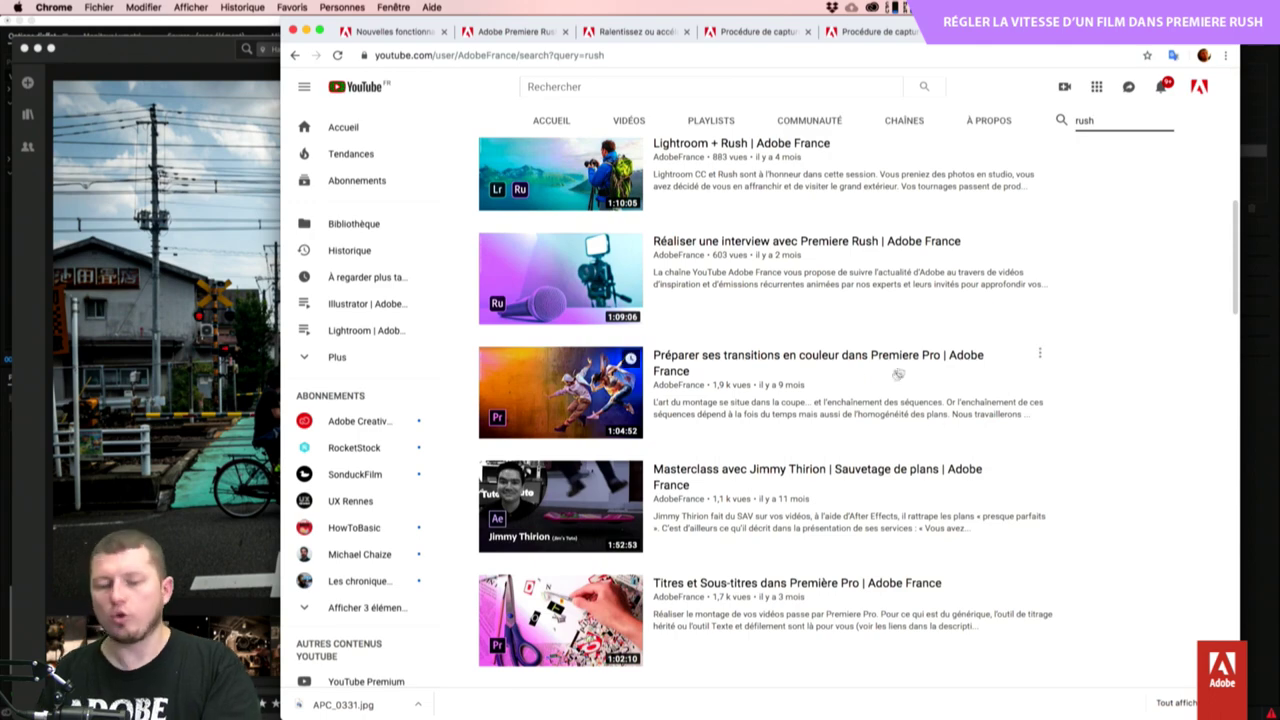
{"action": "scroll", "coordinate": [800, 340], "scroll_direction": "up", "scroll_amount": 2}
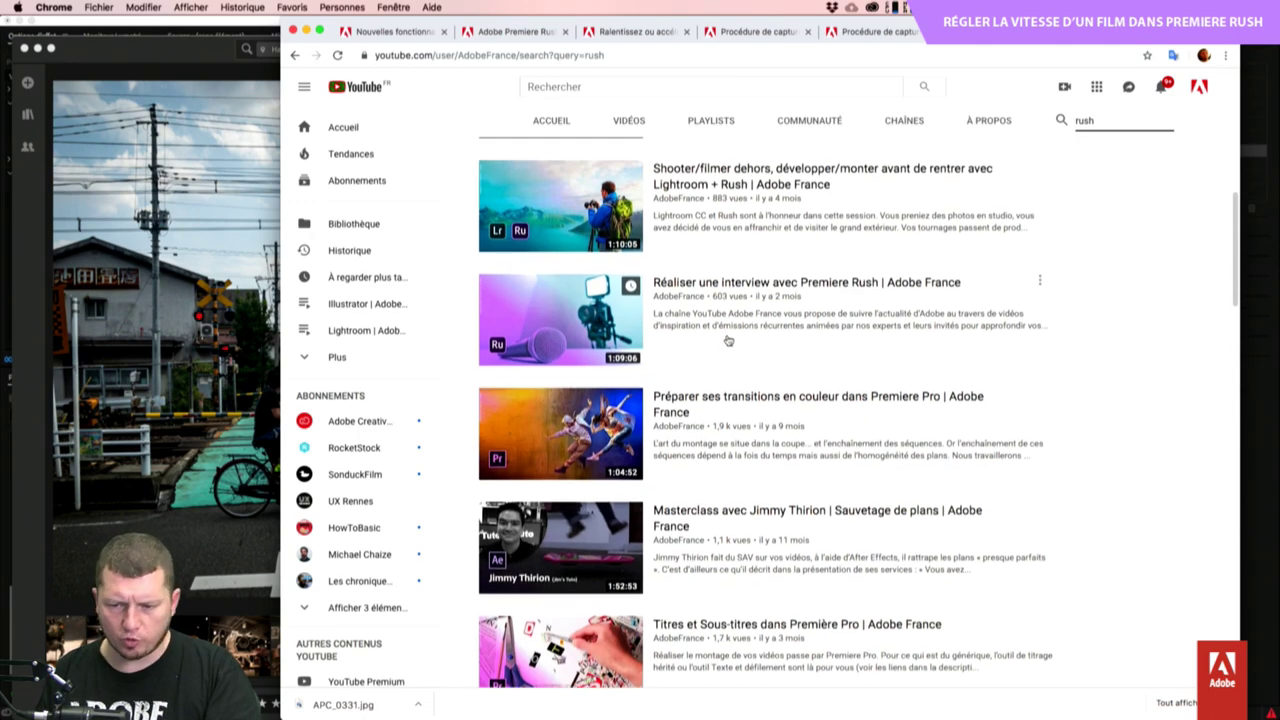
{"action": "scroll", "coordinate": [745, 320], "scroll_direction": "up", "scroll_amount": 1}
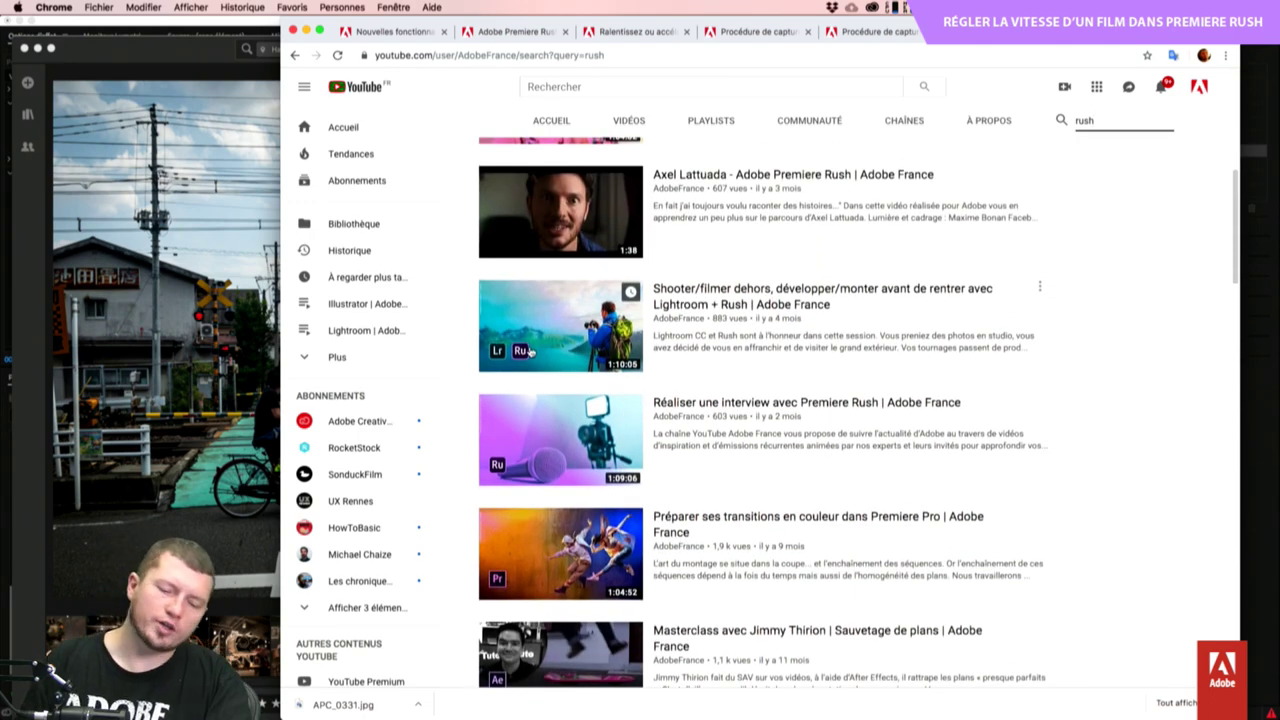
{"action": "scroll", "coordinate": [823, 320], "scroll_direction": "up", "scroll_amount": 5}
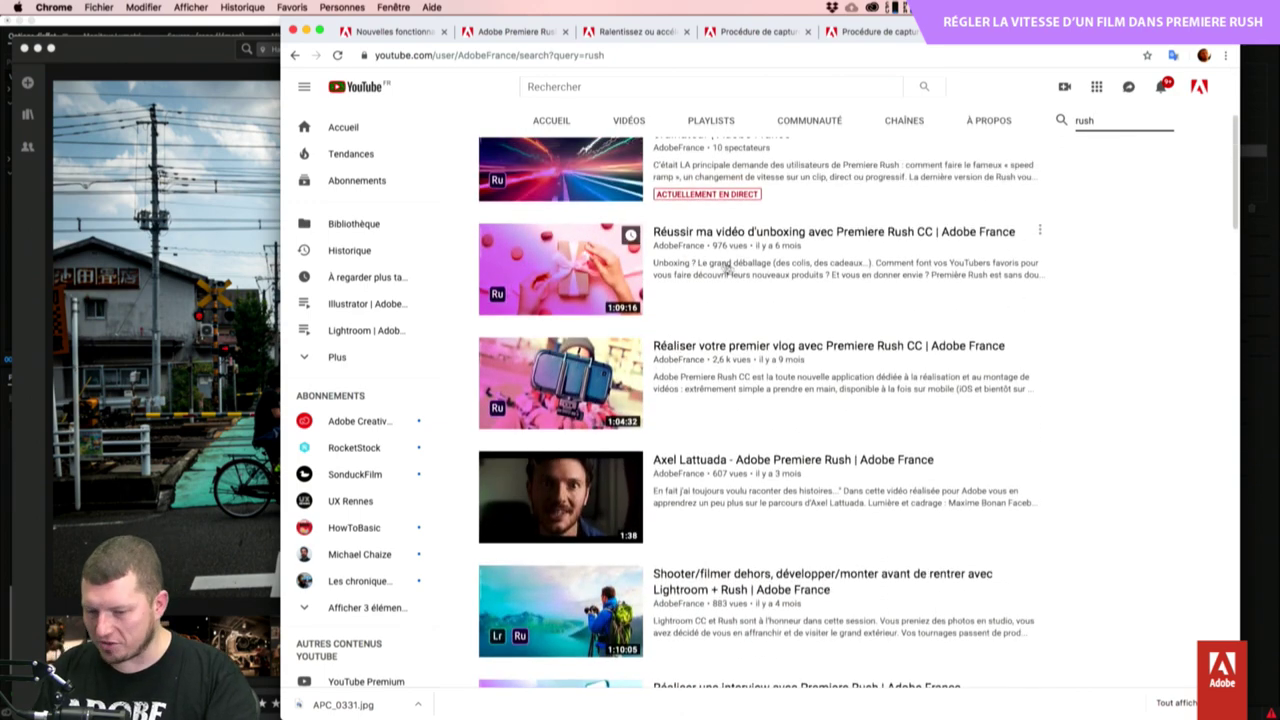
{"action": "scroll", "coordinate": [850, 368], "scroll_direction": "up", "scroll_amount": 3}
{"action": "scroll", "coordinate": [850, 368], "scroll_direction": "down", "scroll_amount": 4}
{"action": "scroll", "coordinate": [882, 530], "scroll_direction": "up", "scroll_amount": 2}
{"action": "scroll", "coordinate": [882, 530], "scroll_direction": "down", "scroll_amount": 5}
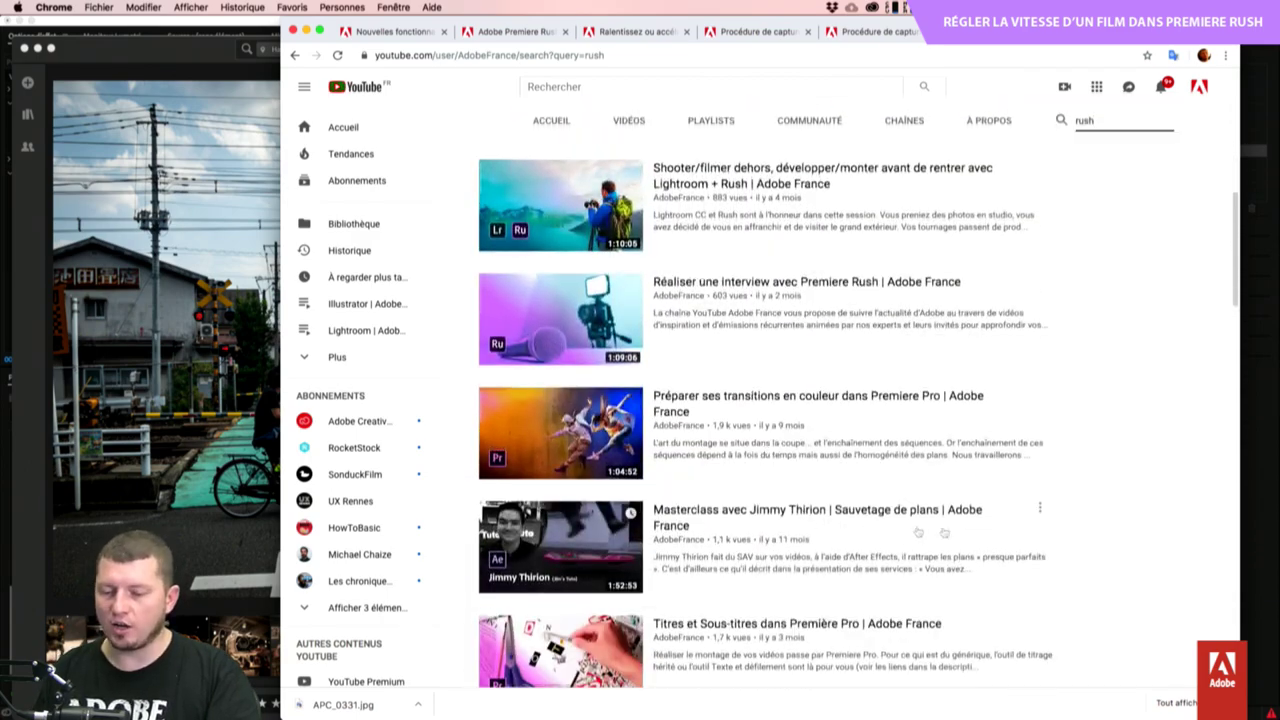
{"action": "scroll", "coordinate": [1068, 508], "scroll_direction": "down", "scroll_amount": 3}
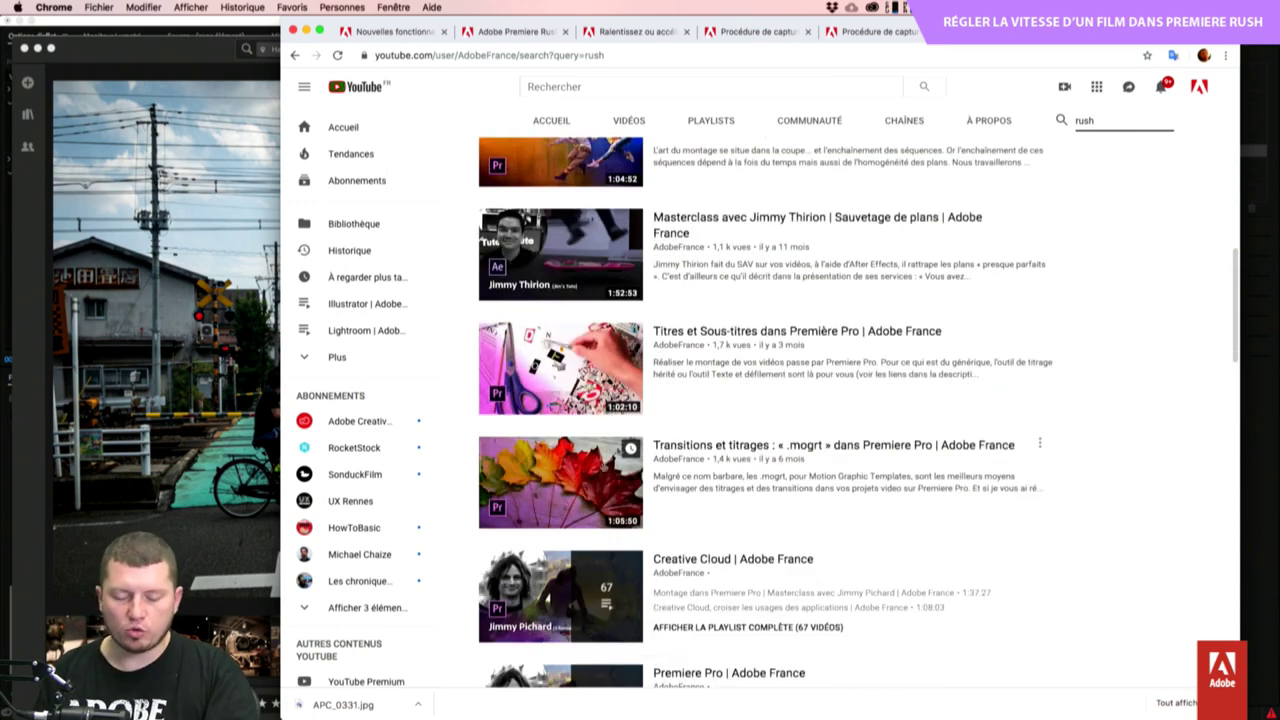
{"action": "scroll", "coordinate": [675, 506], "scroll_direction": "down", "scroll_amount": 1}
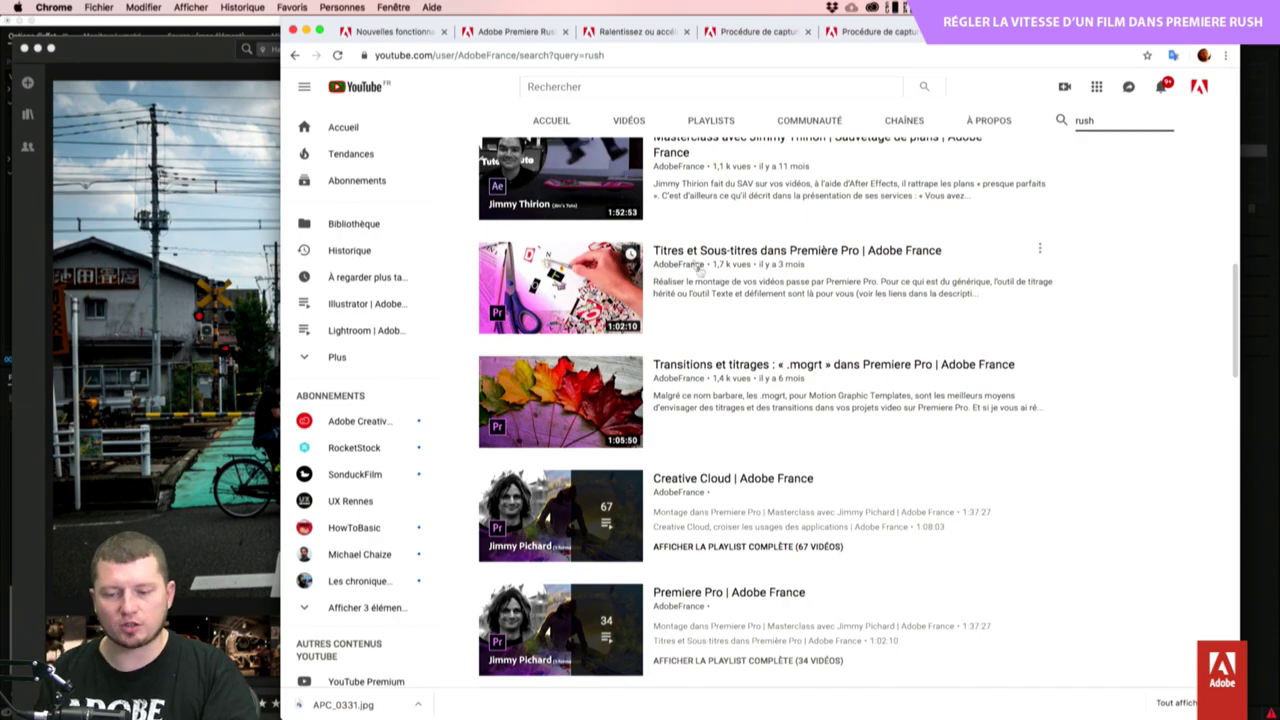
{"action": "scroll", "coordinate": [625, 341], "scroll_direction": "down", "scroll_amount": 3}
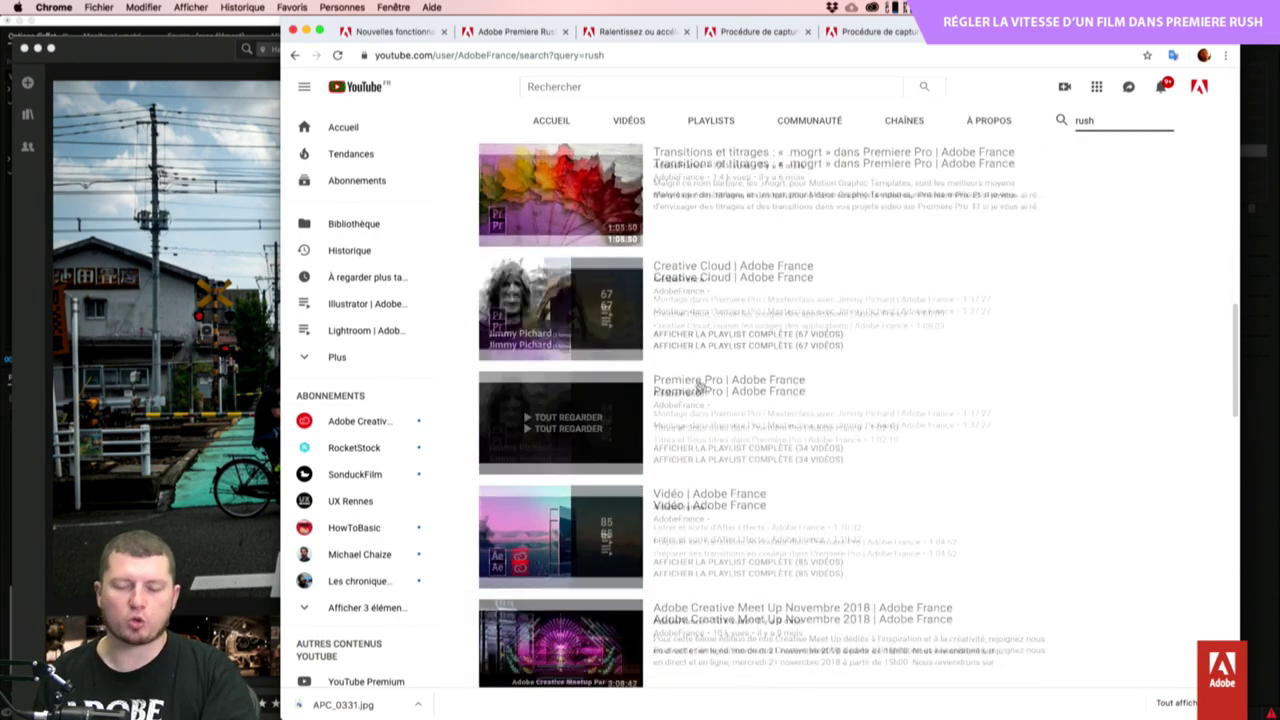
{"action": "scroll", "coordinate": [787, 313], "scroll_direction": "up", "scroll_amount": 10}
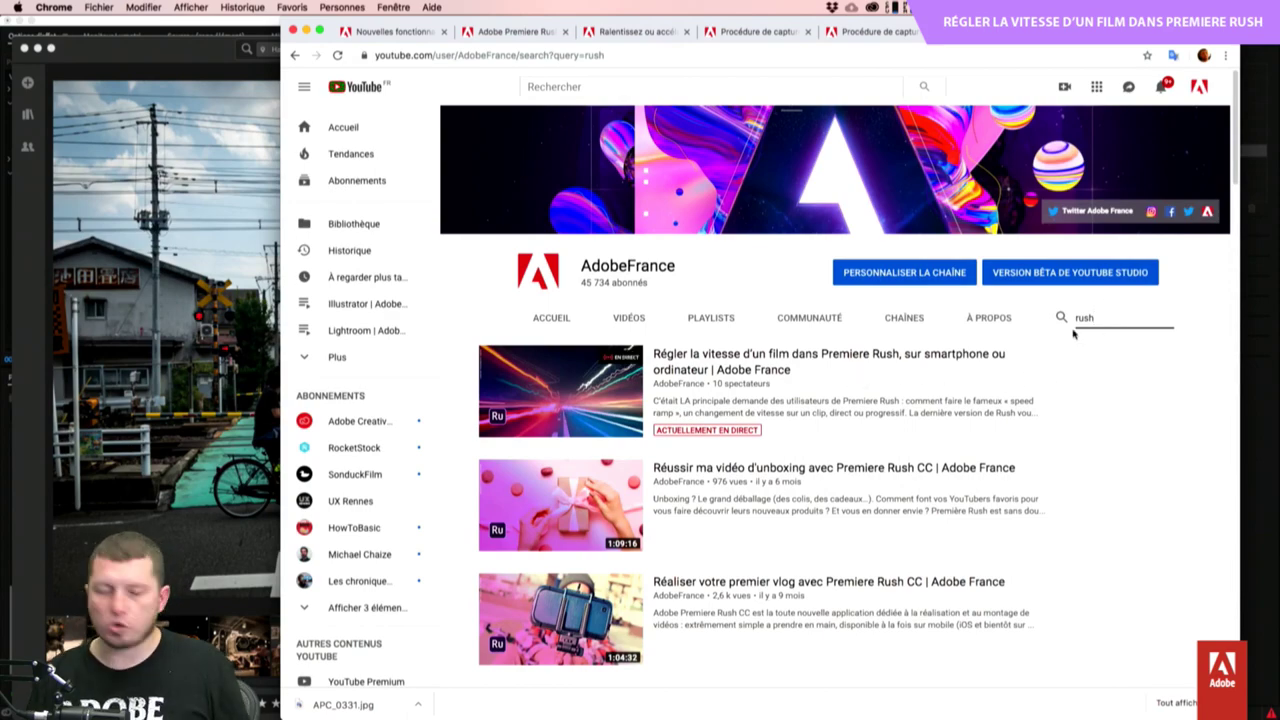
Revisit the Premiere Rush 2019 feature summary page and the beginning of the Adobe Premiere Rush product page.
{"action": "left_click", "coordinate": [390, 31]}
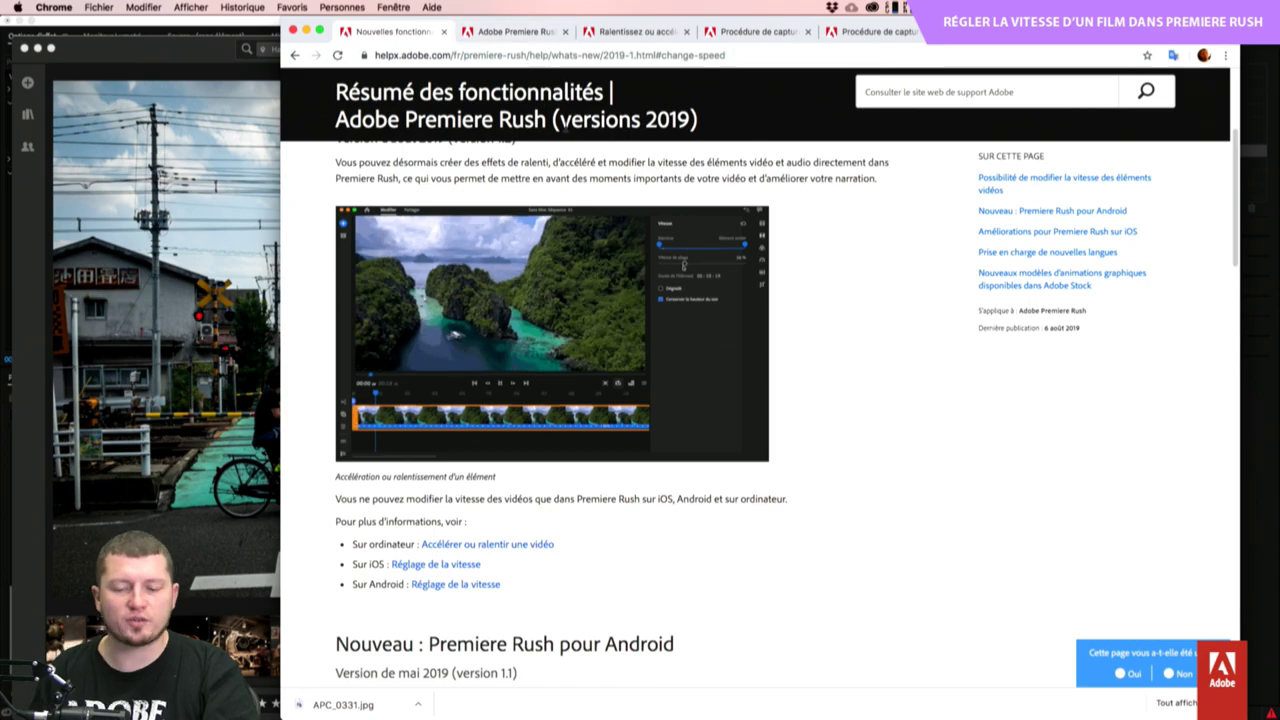
{"action": "scroll", "coordinate": [571, 265], "scroll_direction": "up", "scroll_amount": 3}
{"action": "left_click", "coordinate": [530, 35]}
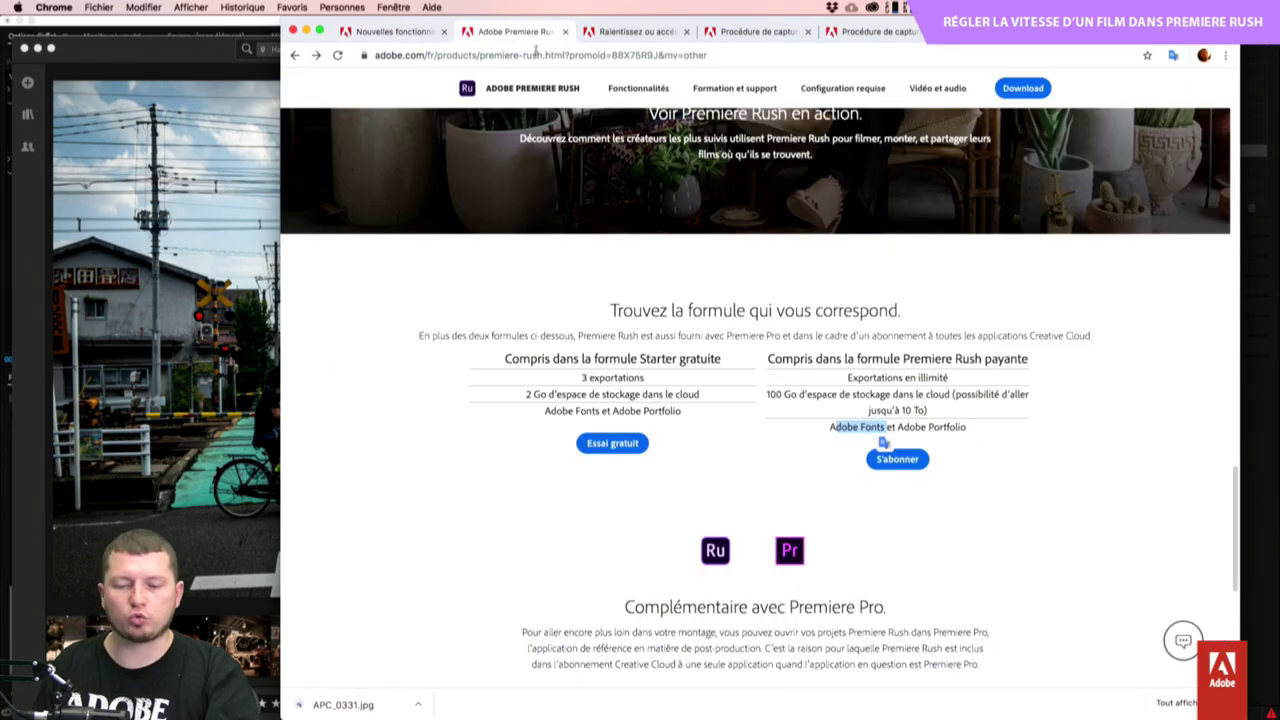
{"action": "scroll", "coordinate": [921, 452], "scroll_direction": "up", "scroll_amount": 15}
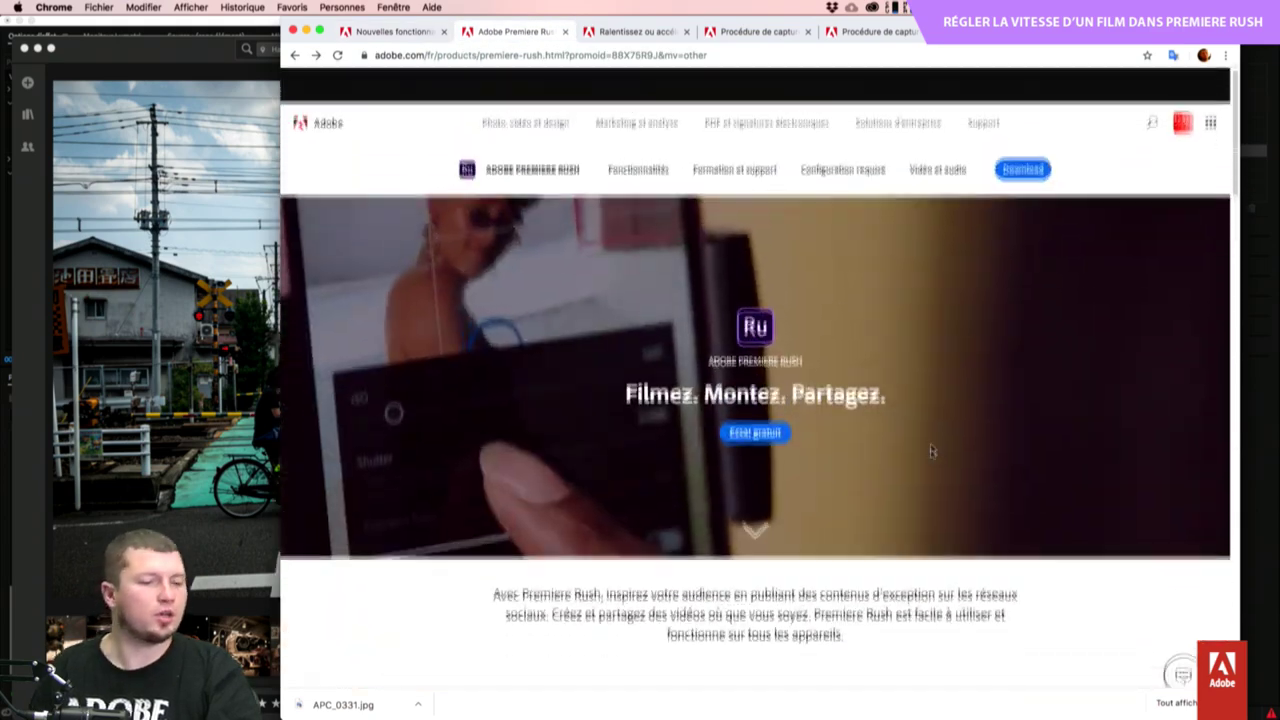